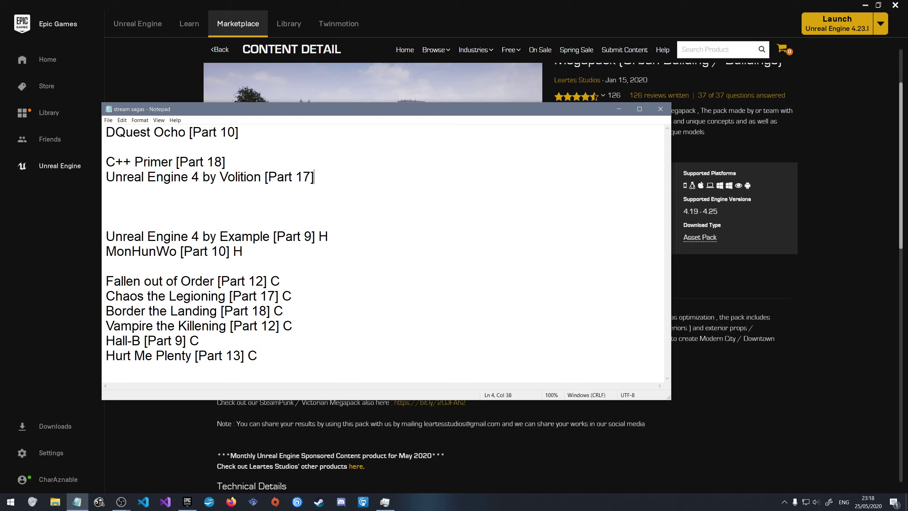
# Insert two blank lines below the "Unreal Engine 4 by Volition" entry in the stream sagas note, then save and close it
pyautogui.hotkey('alt', 'Tab')
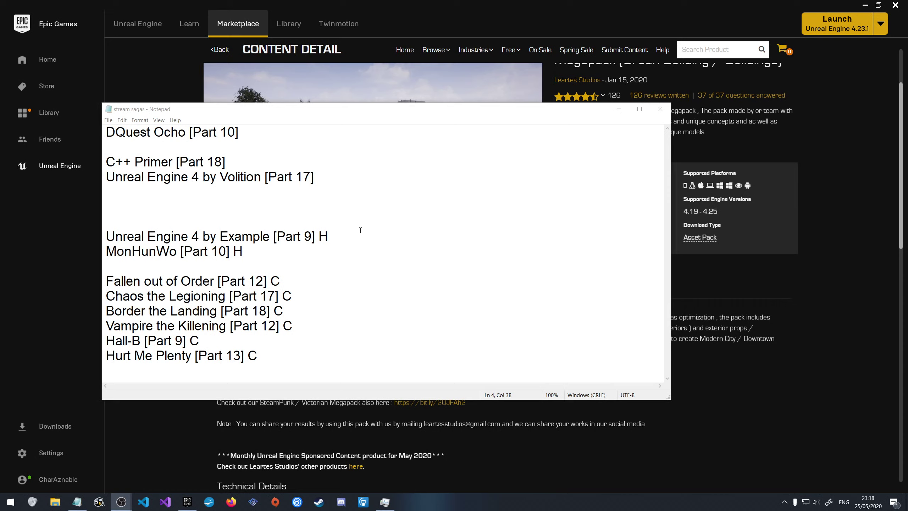
pyautogui.click(297, 206)
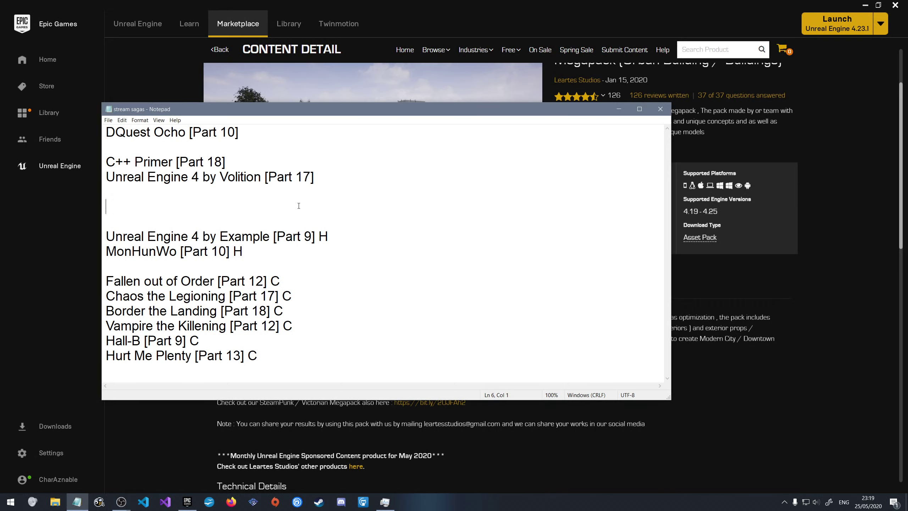
pyautogui.click(120, 216)
pyautogui.press('Return')
pyautogui.press('Return')
pyautogui.press('Up')
pyautogui.press('Up')
pyautogui.press('Up')
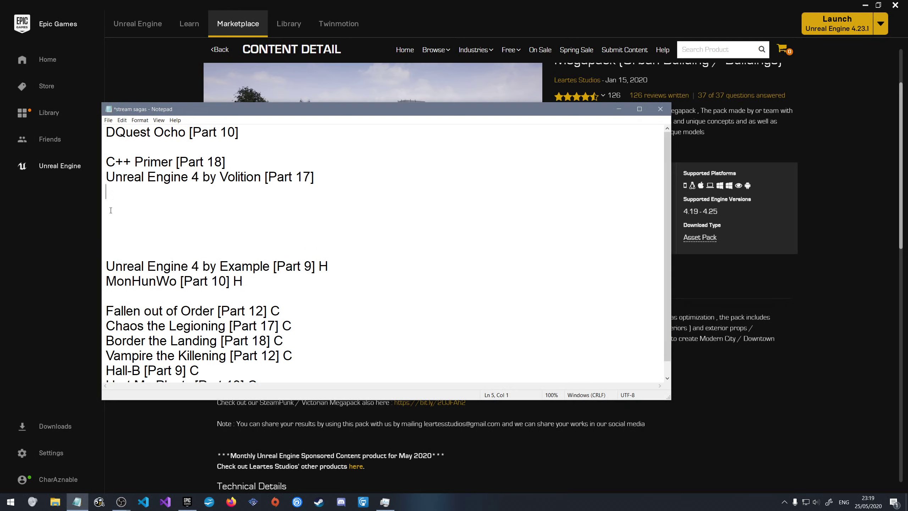
pyautogui.hotkey('ctrl', 's')
pyautogui.click(661, 109)
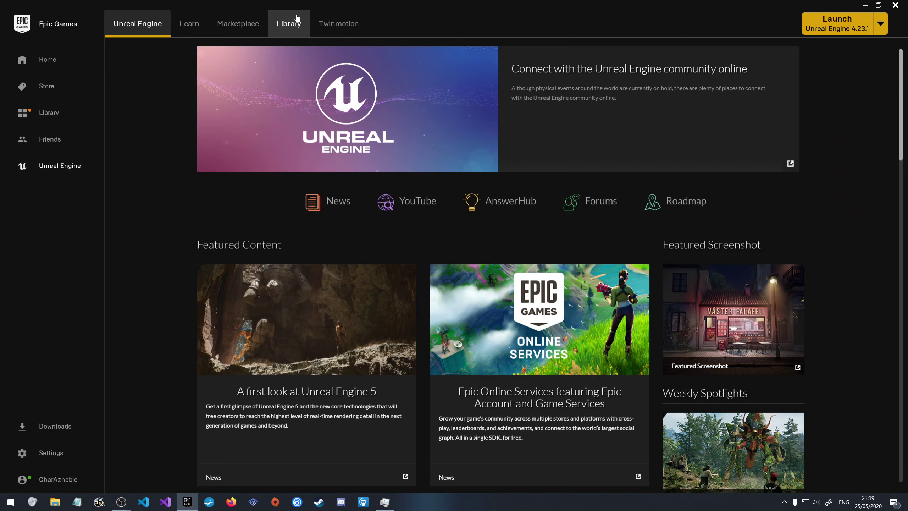
# Bring the OBS window over to view the stream information and return it to the other monitor
pyautogui.moveTo(907, 222); pyautogui.dragTo(397, 0)
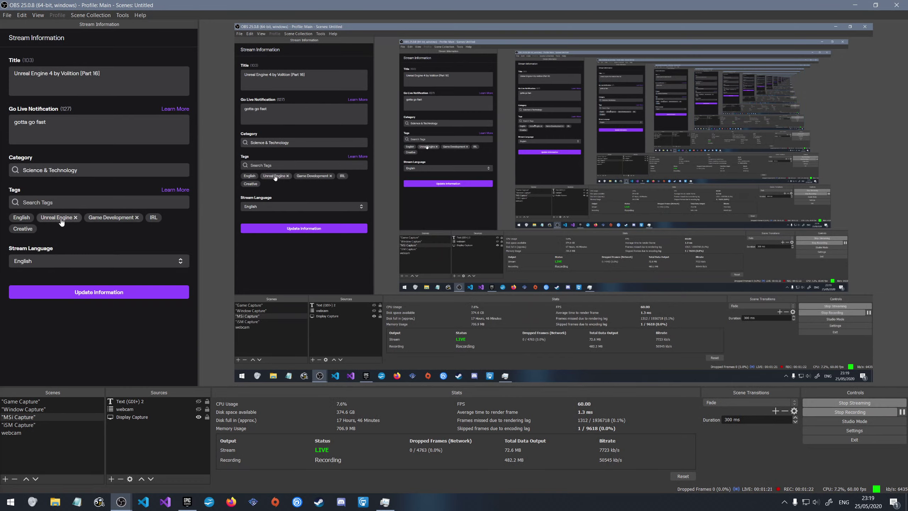
pyautogui.press('super+shift+Right')
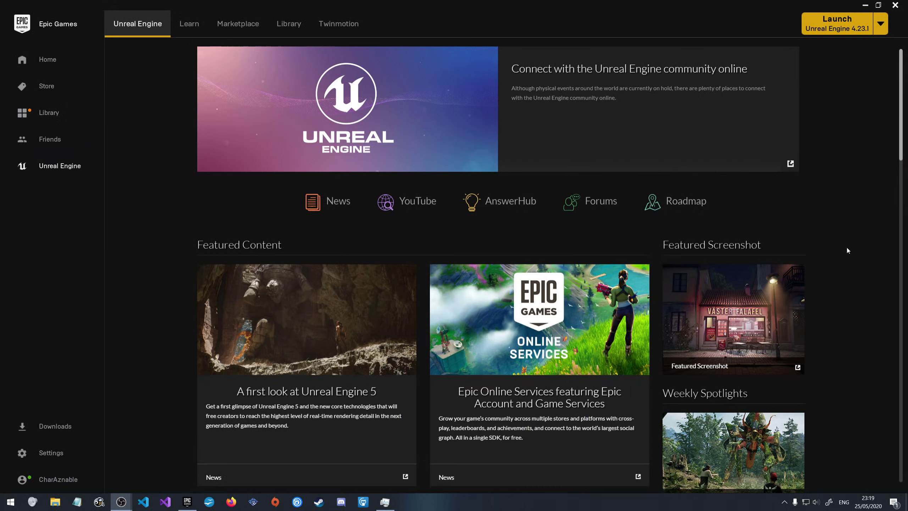
pyautogui.click(864, 314)
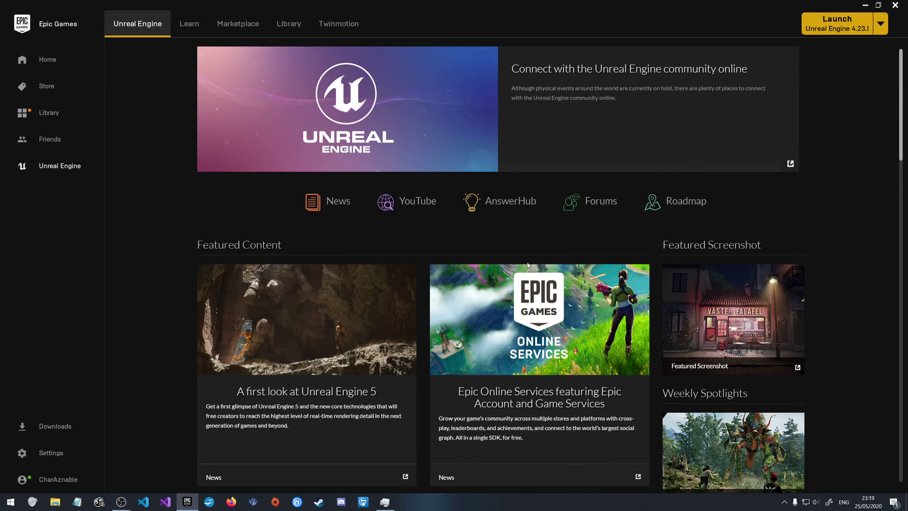
# Browse the Unreal Engine learning resources down to the Engine Feature Samples
pyautogui.click(190, 24)
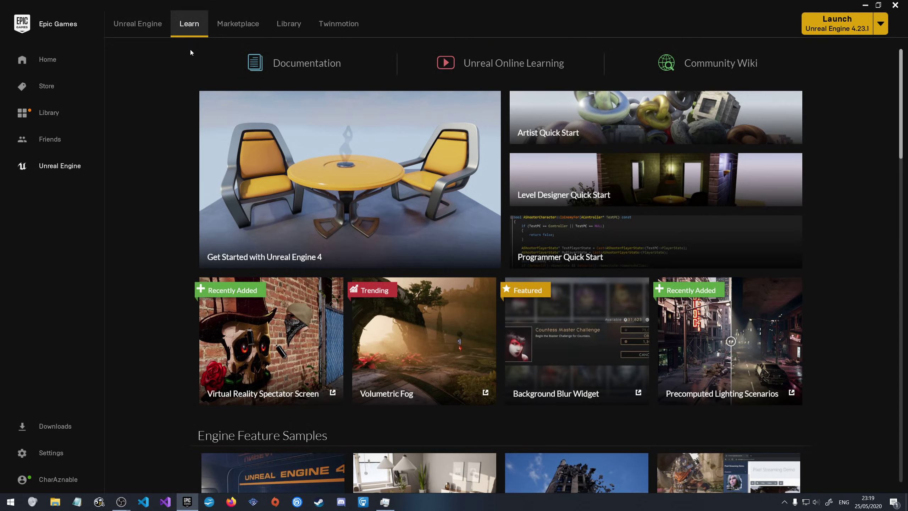
pyautogui.scroll(-3, 270, 295)
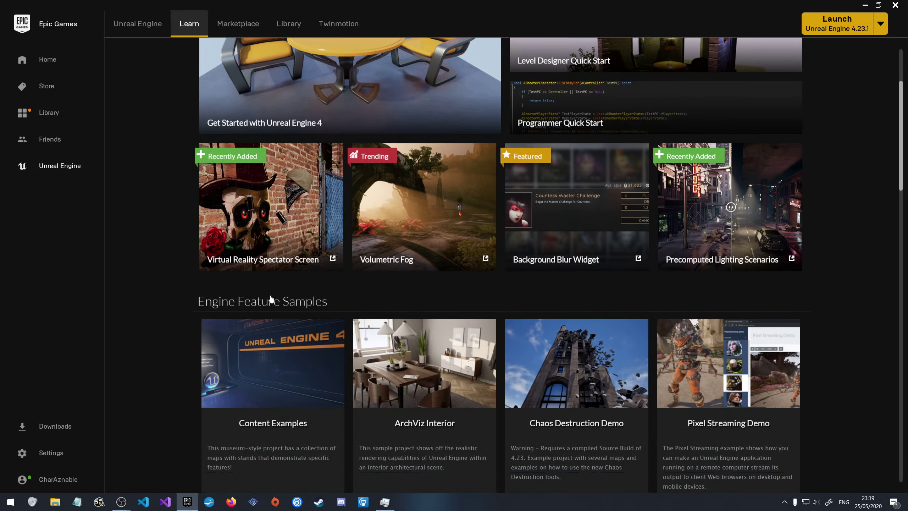
pyautogui.scroll(-1, 270, 295)
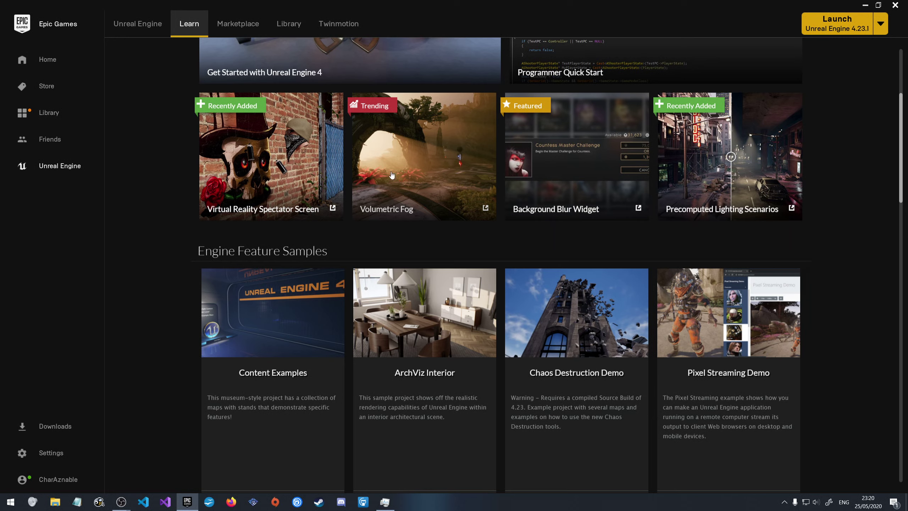
pyautogui.scroll(5, 379, 369)
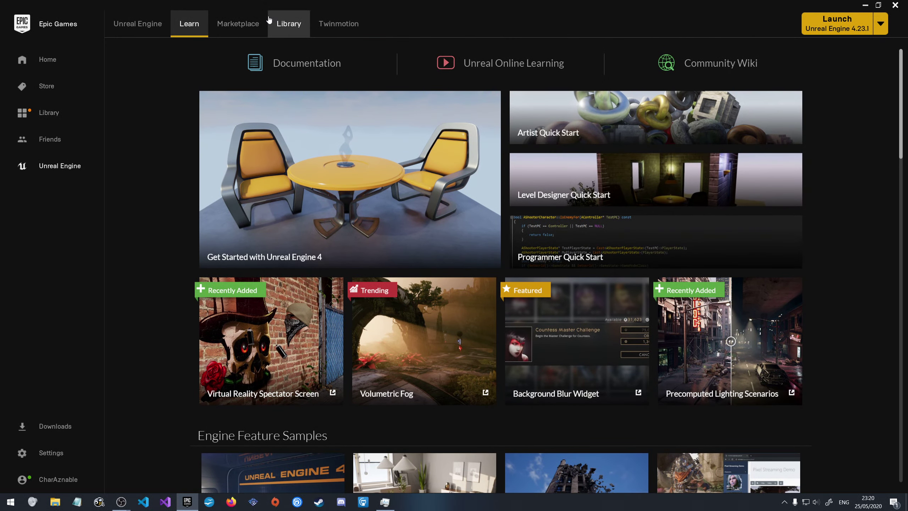
# Start creating a project from the Content Examples item in the library's vault
pyautogui.click(274, 23)
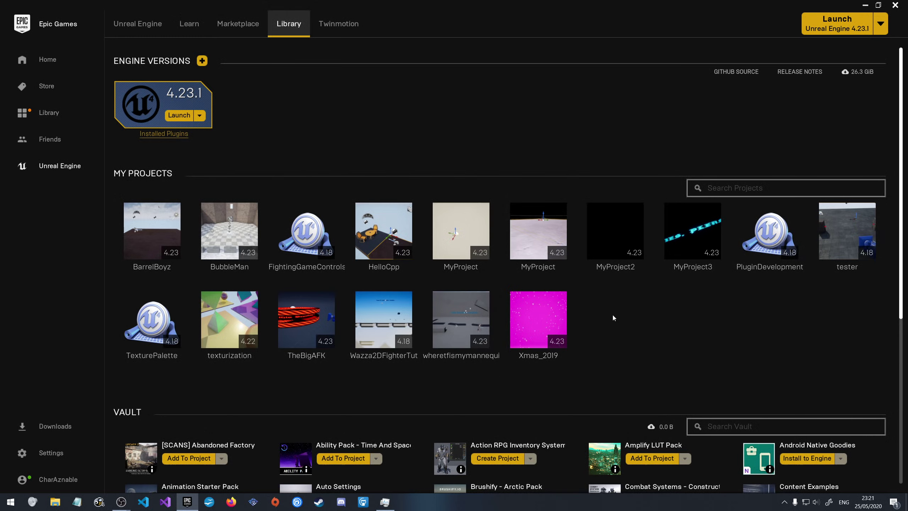
pyautogui.scroll(-2, 613, 316)
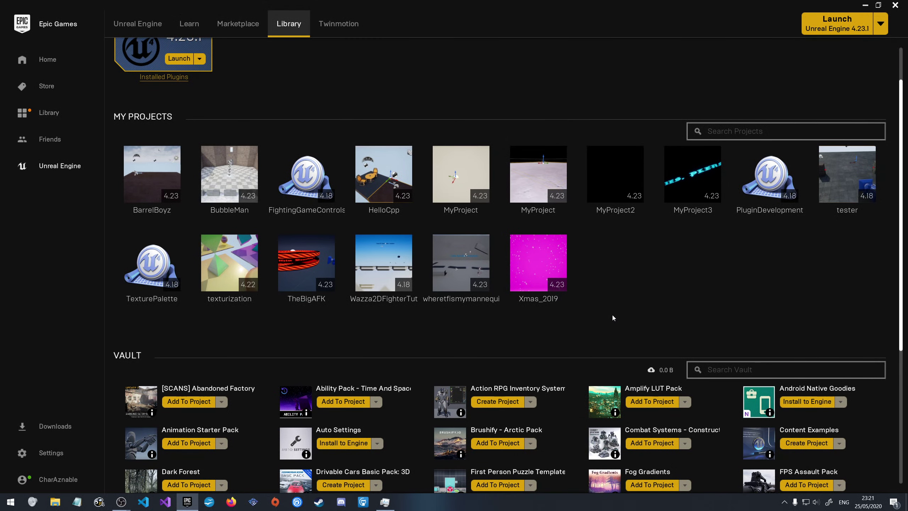
pyautogui.scroll(-6, 611, 316)
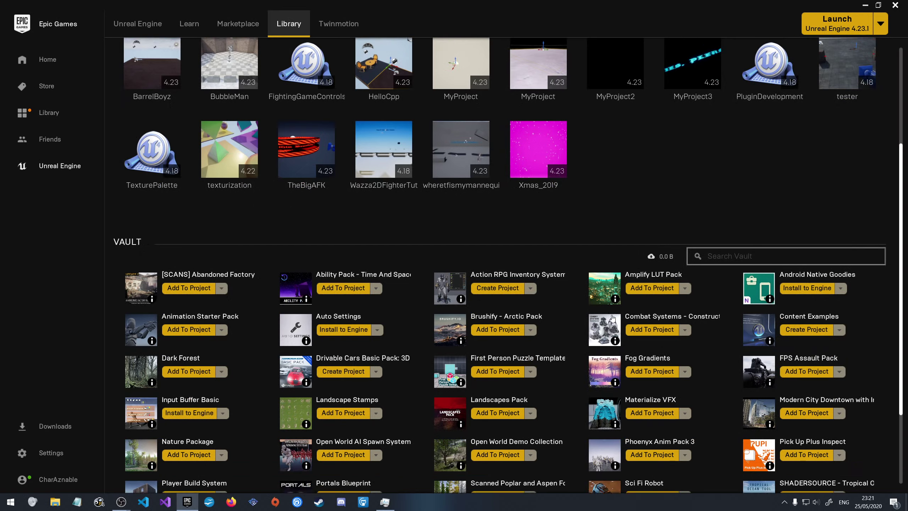
pyautogui.scroll(-2, 612, 317)
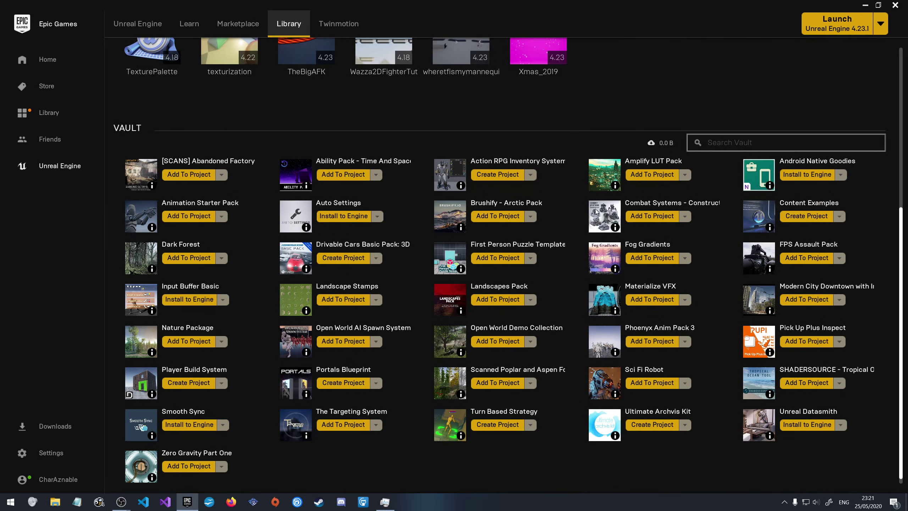
pyautogui.click(802, 217)
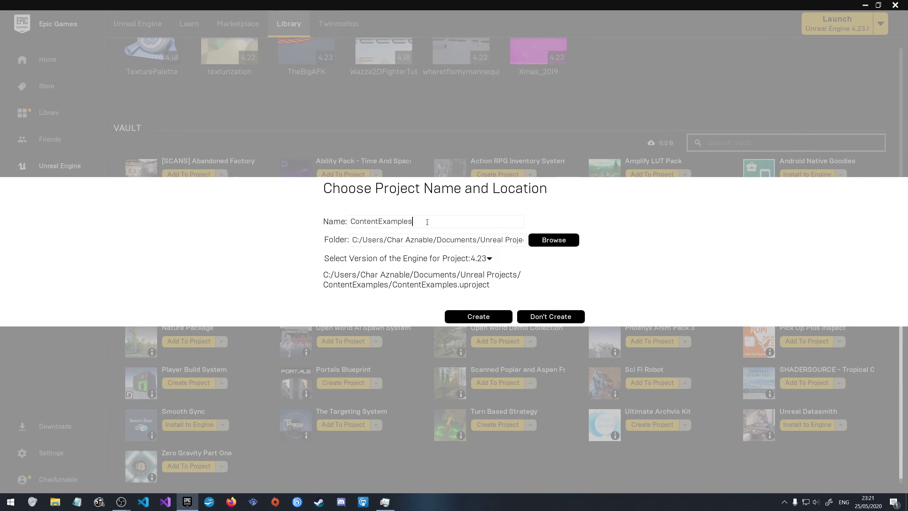
# Name the new project ContentExamplesExploooore
pyautogui.write('Expl')
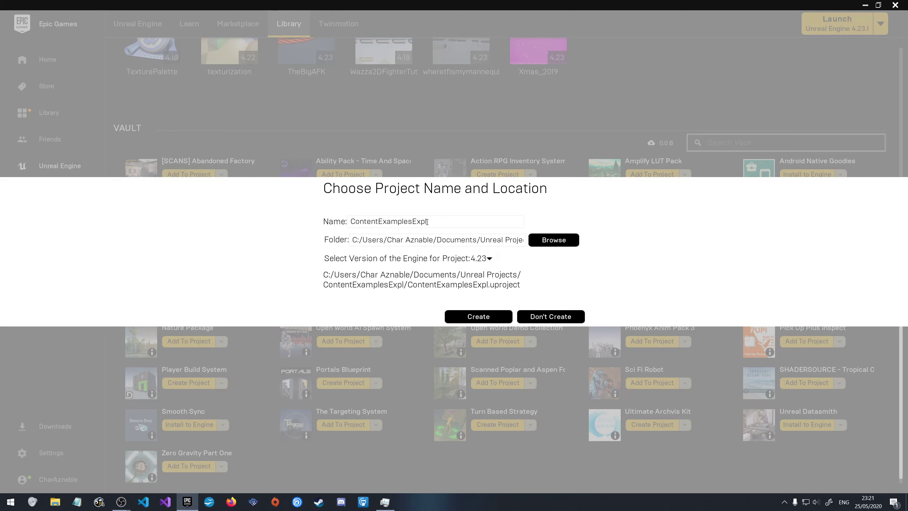
pyautogui.write('ooooor')
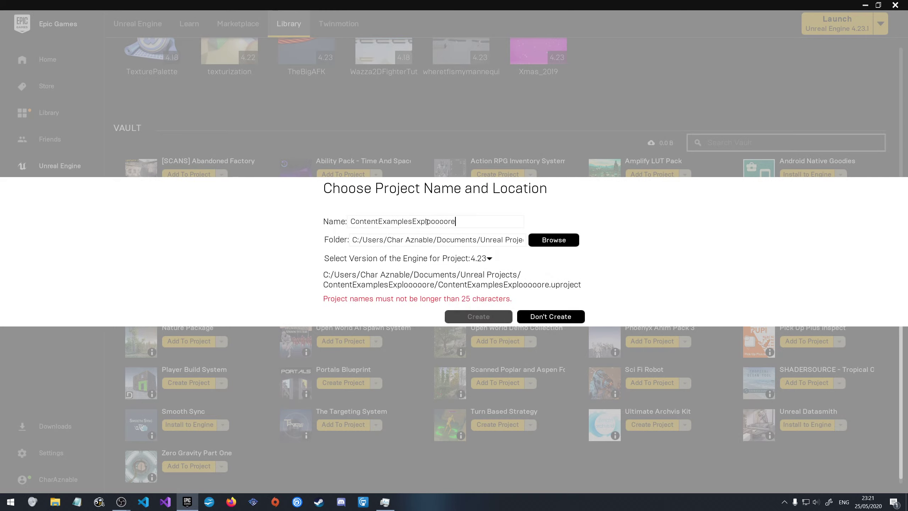
pyautogui.press('BackSpace')
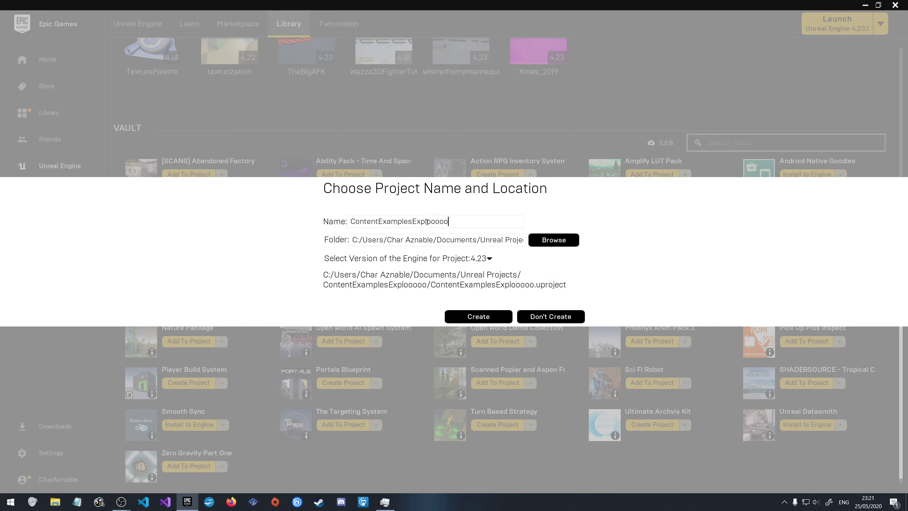
pyautogui.press('BackSpace')
pyautogui.write('re')
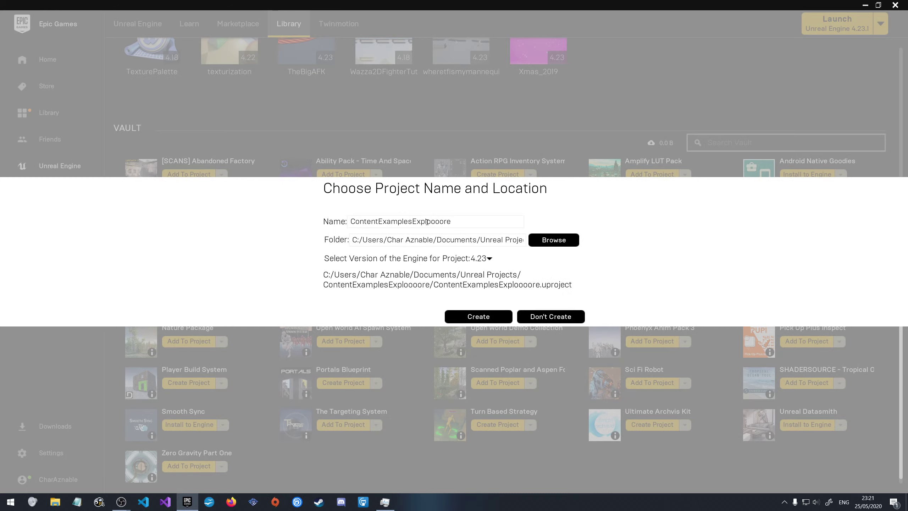
# Set the project's location to the Unreal Projects folder on the G: drive
pyautogui.click(550, 242)
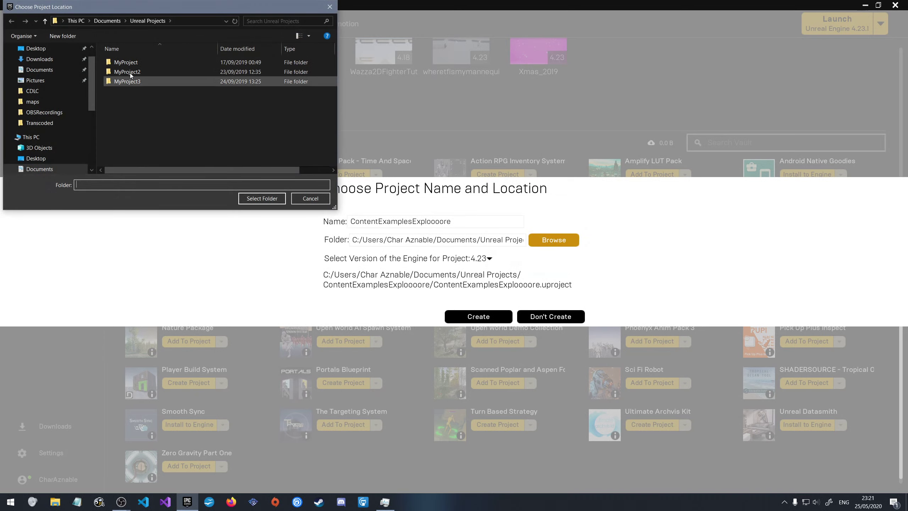
pyautogui.click(107, 21)
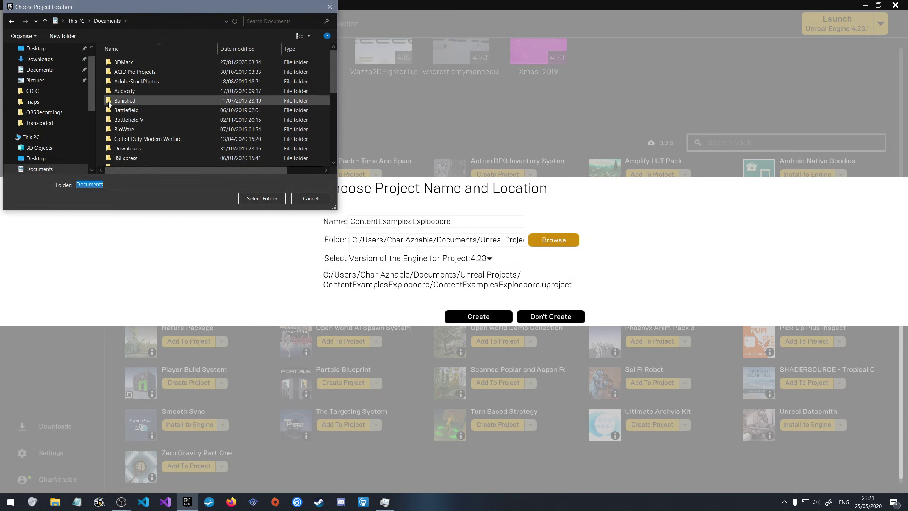
pyautogui.scroll(-4, 46, 139)
pyautogui.click(48, 154)
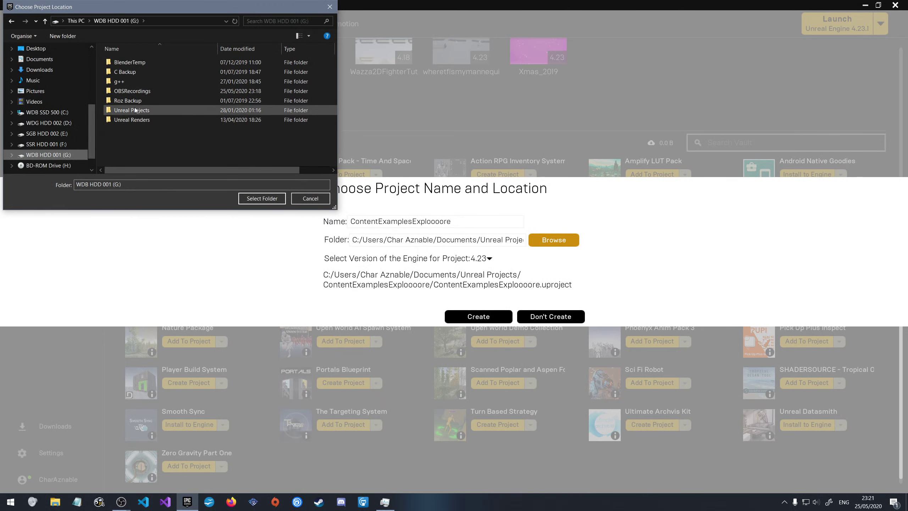
pyautogui.doubleClick(131, 110)
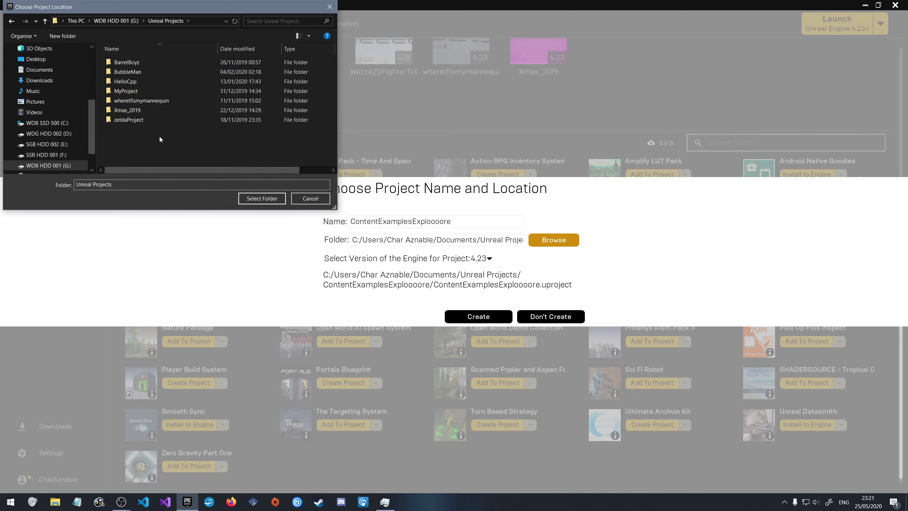
pyautogui.click(275, 199)
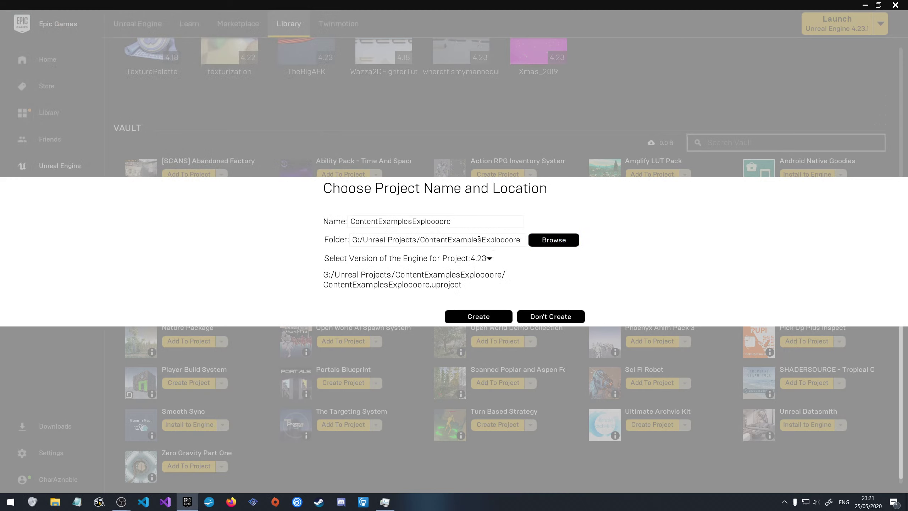
# Keep engine version 4.23 for the project and create it
pyautogui.click(489, 257)
pyautogui.click(488, 257)
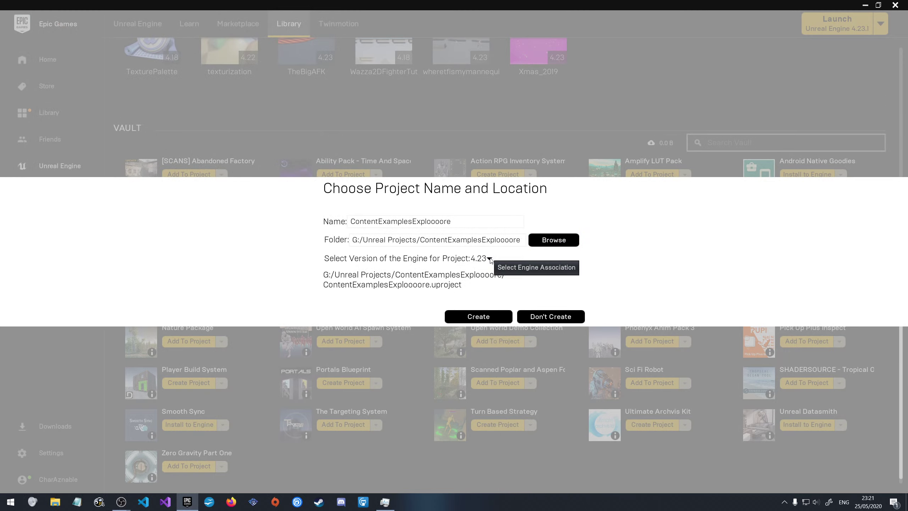
pyautogui.click(491, 317)
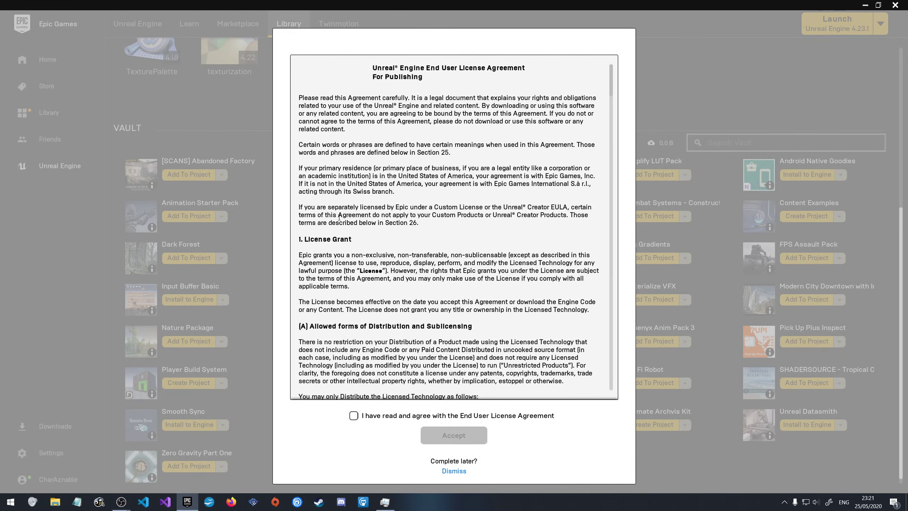
# Read the licence grant, distribution, restrictions and royalty sections of the Unreal Engine End User License Agreement for Publishing
pyautogui.scroll(-5, 339, 217)
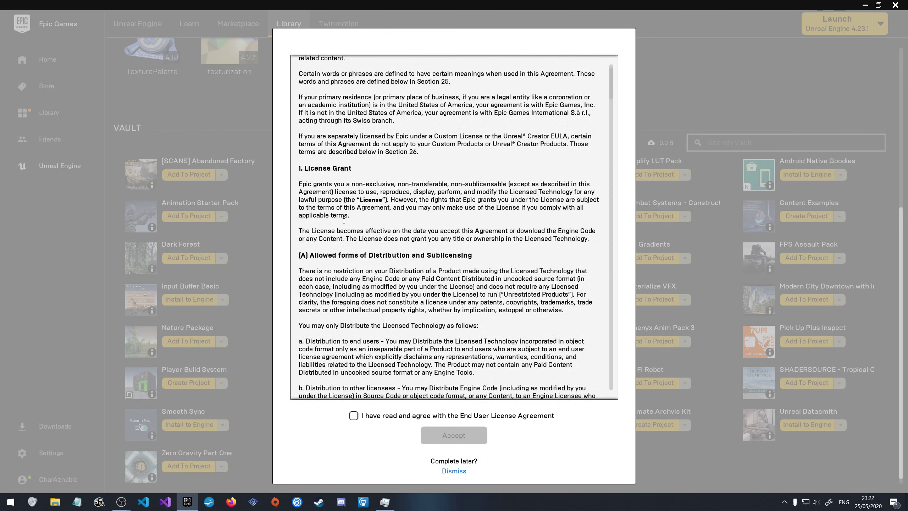
pyautogui.scroll(-1, 477, 268)
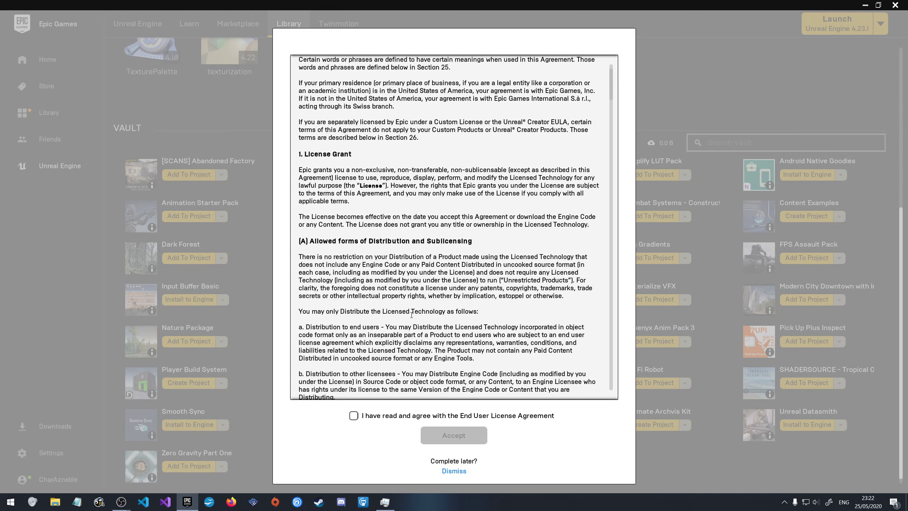
pyautogui.scroll(-1, 412, 314)
pyautogui.scroll(-2, 309, 279)
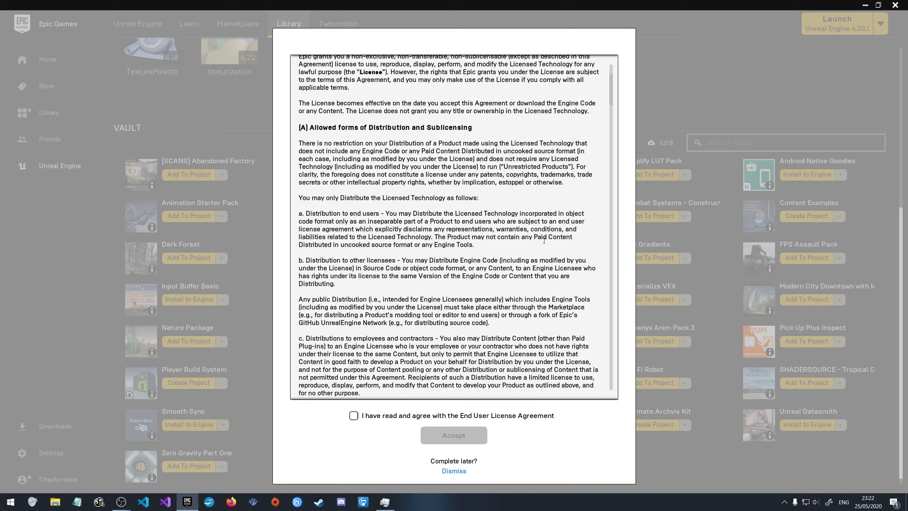
pyautogui.moveTo(428, 237); pyautogui.dragTo(474, 247)
pyautogui.click(475, 249)
pyautogui.scroll(-10, 448, 248)
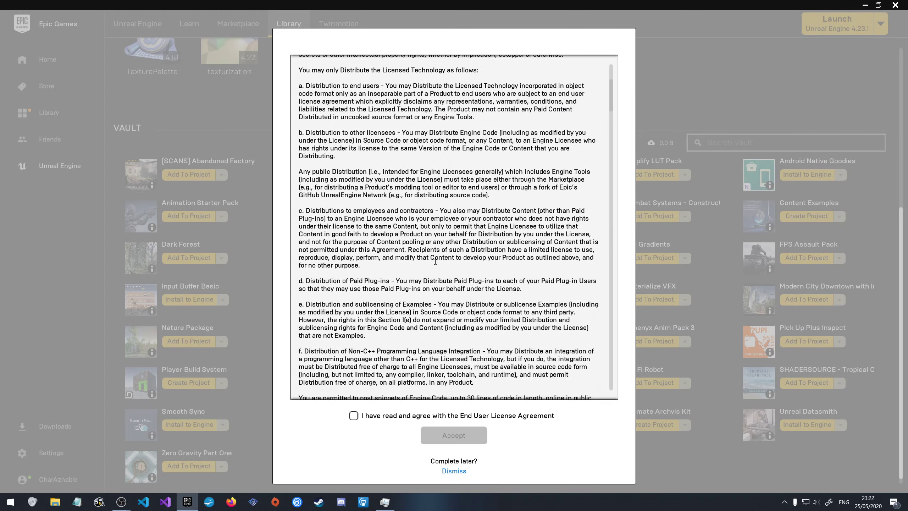
pyautogui.scroll(-12, 416, 287)
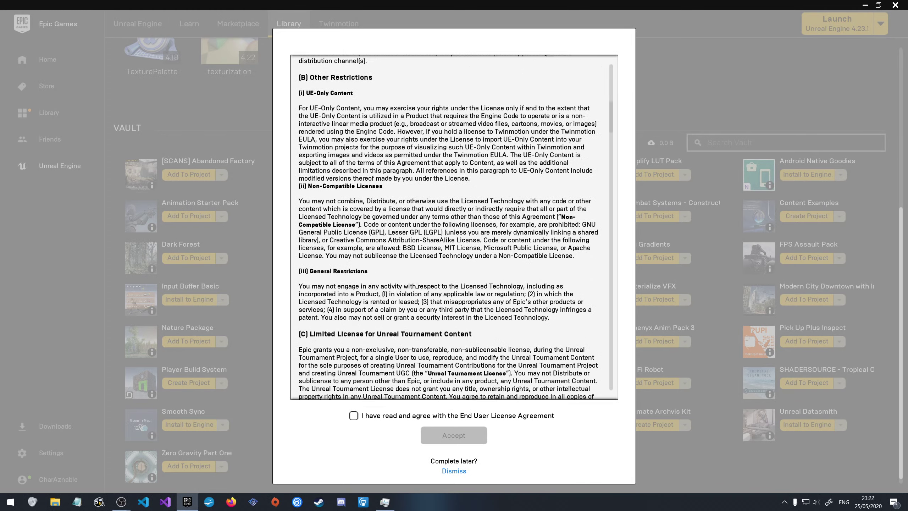
pyautogui.scroll(-12, 407, 287)
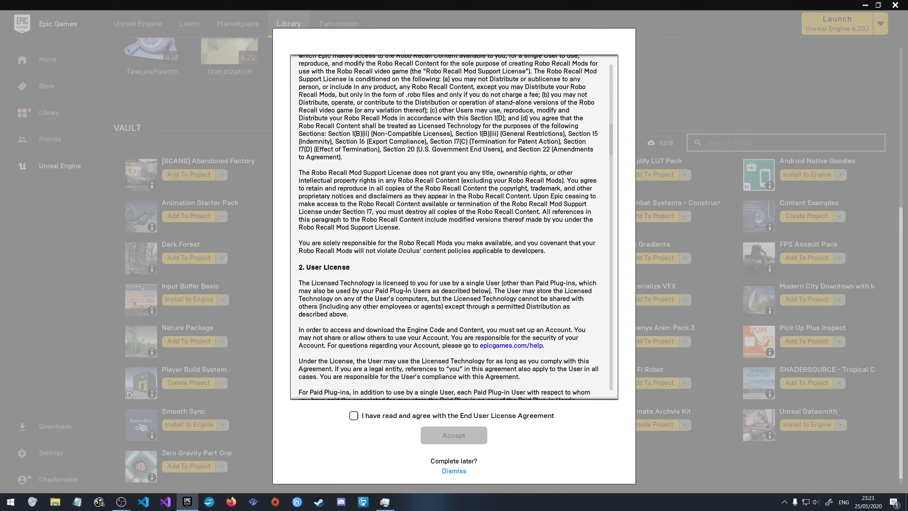
pyautogui.scroll(-12, 405, 291)
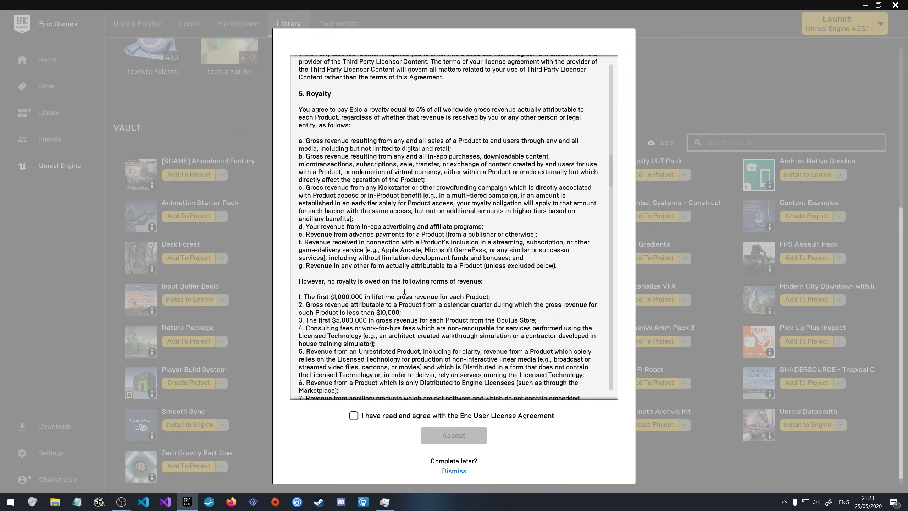
pyautogui.scroll(3, 404, 297)
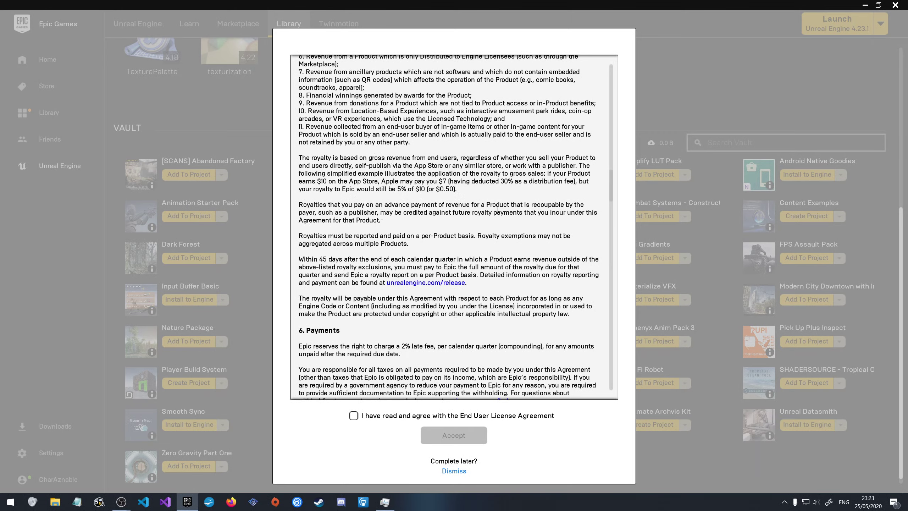
pyautogui.moveTo(500, 181)
pyautogui.mouseDown()
pyautogui.moveTo(522, 188)
pyautogui.moveTo(495, 182)
pyautogui.mouseUp()
# Skim the remaining sections of the End User License Agreement, agree to it and accept it
pyautogui.scroll(-15, 432, 335)
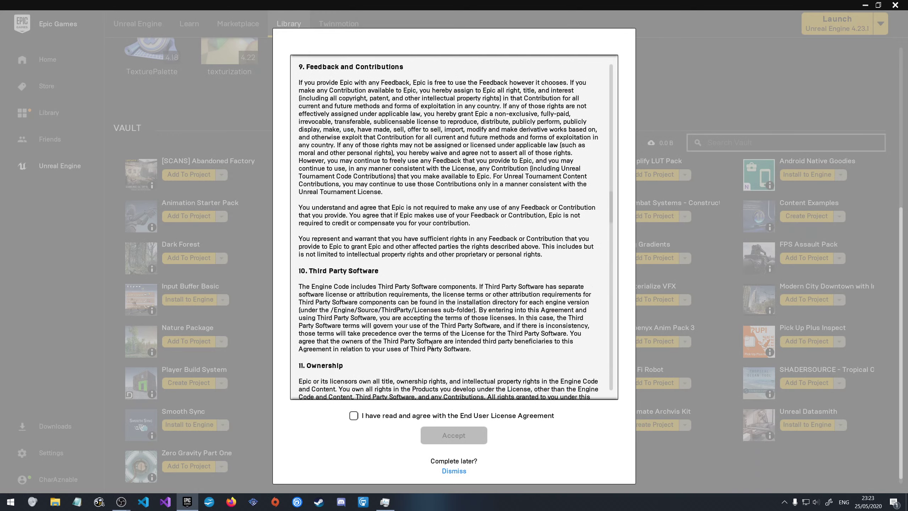
pyautogui.scroll(-15, 432, 334)
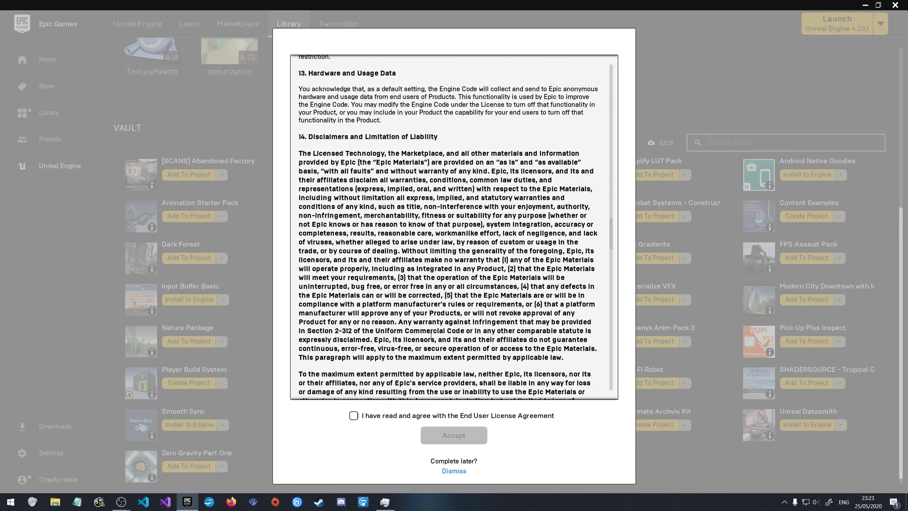
pyautogui.scroll(-5, 432, 332)
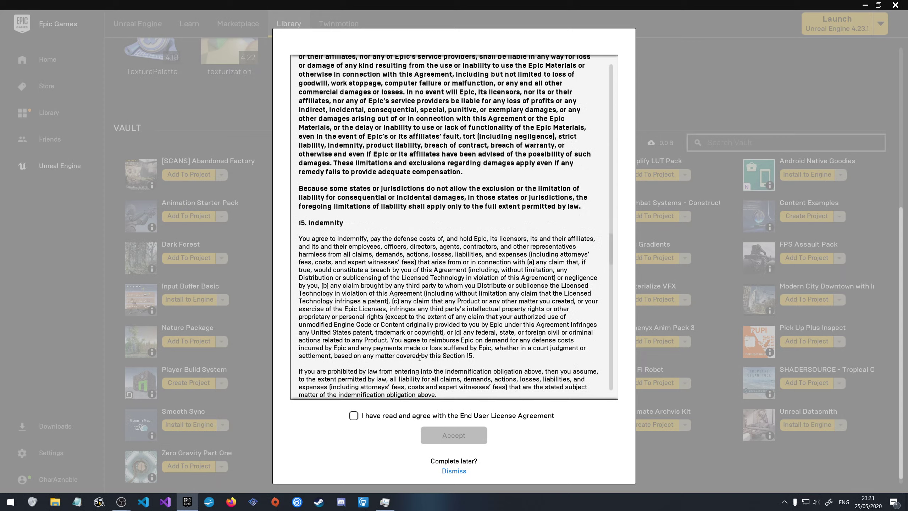
pyautogui.scroll(5, 419, 358)
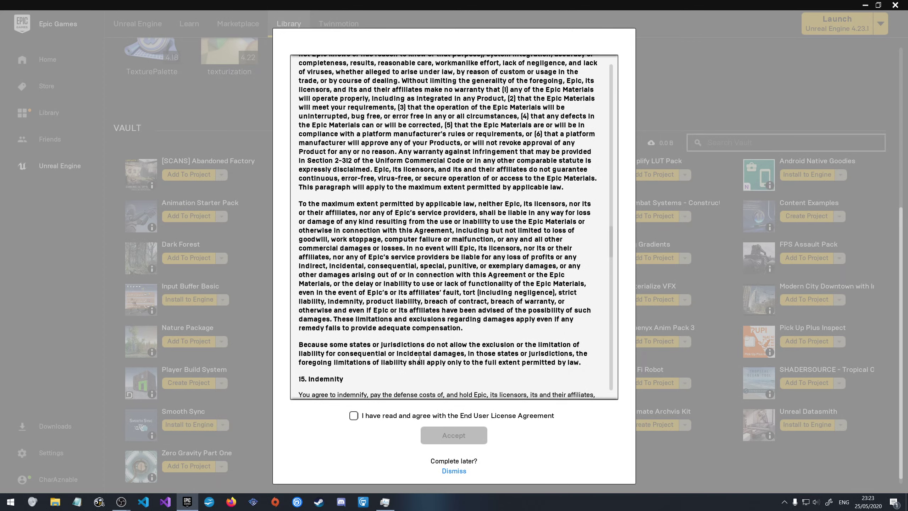
pyautogui.scroll(3, 422, 356)
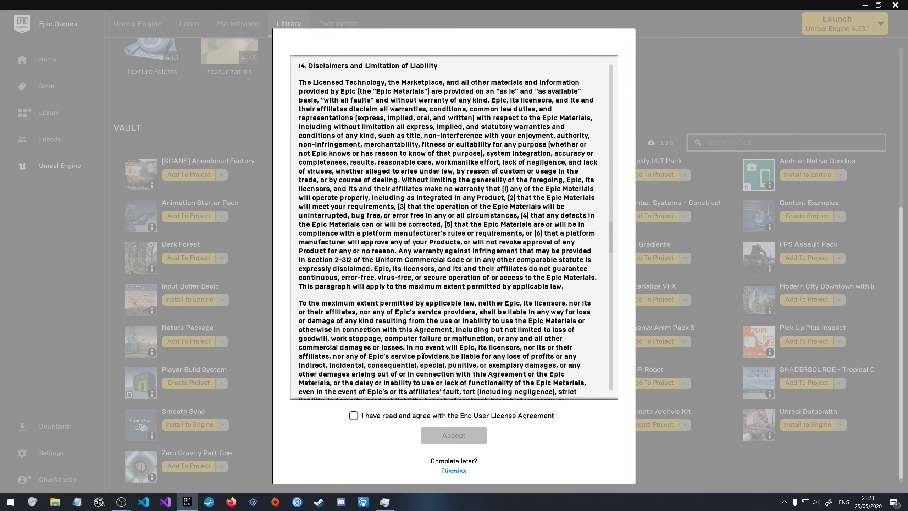
pyautogui.scroll(-15, 423, 356)
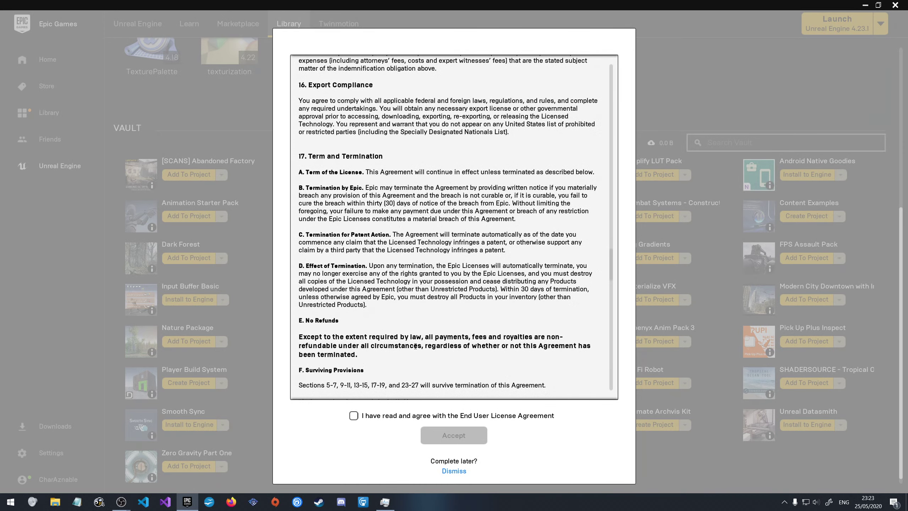
pyautogui.scroll(-10, 417, 344)
pyautogui.scroll(-3, 420, 344)
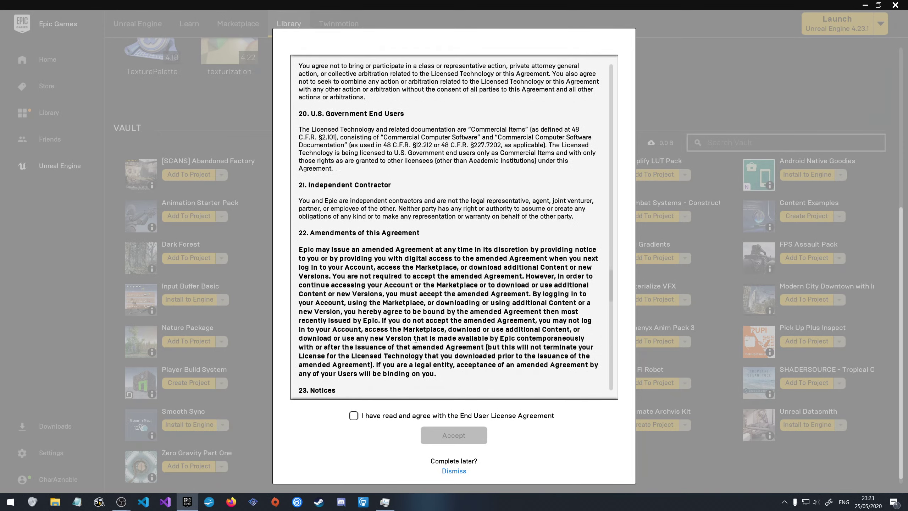
pyautogui.click(353, 416)
pyautogui.click(453, 435)
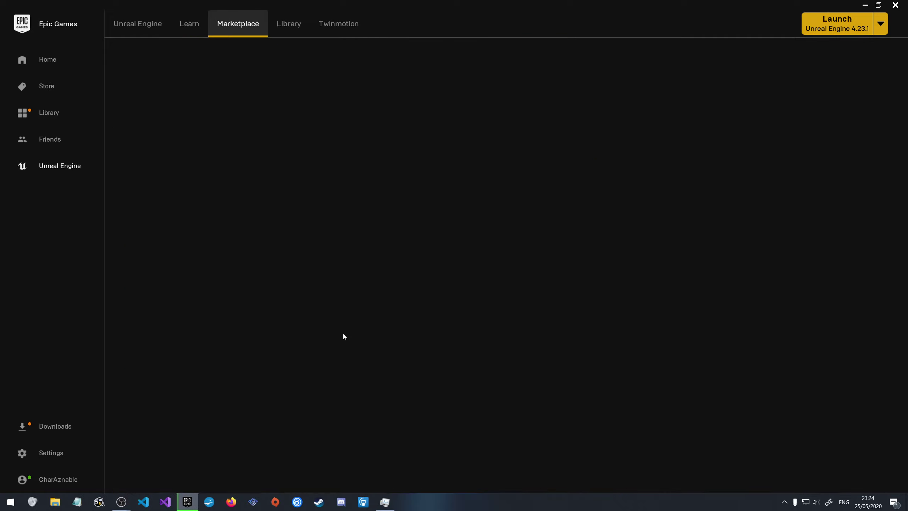
# Check the download progress of Content Examples and return to the Marketplace page
pyautogui.click(51, 426)
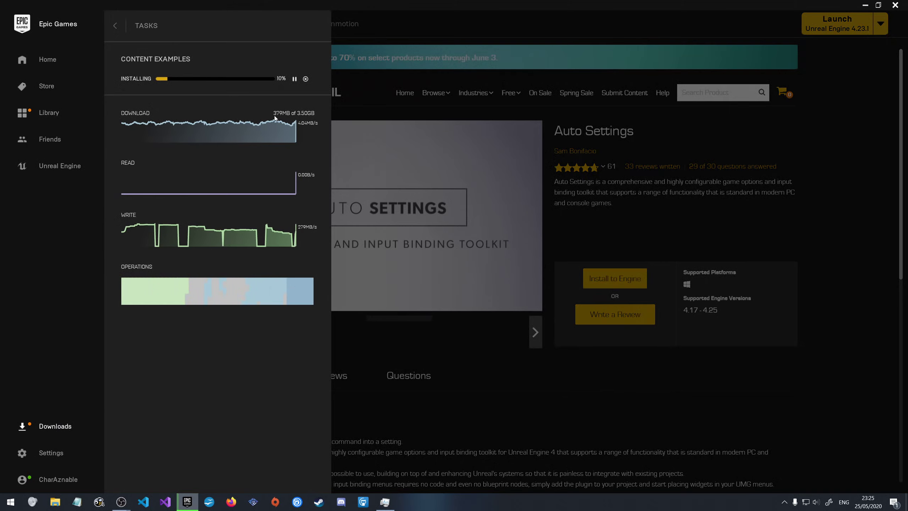
pyautogui.click(683, 179)
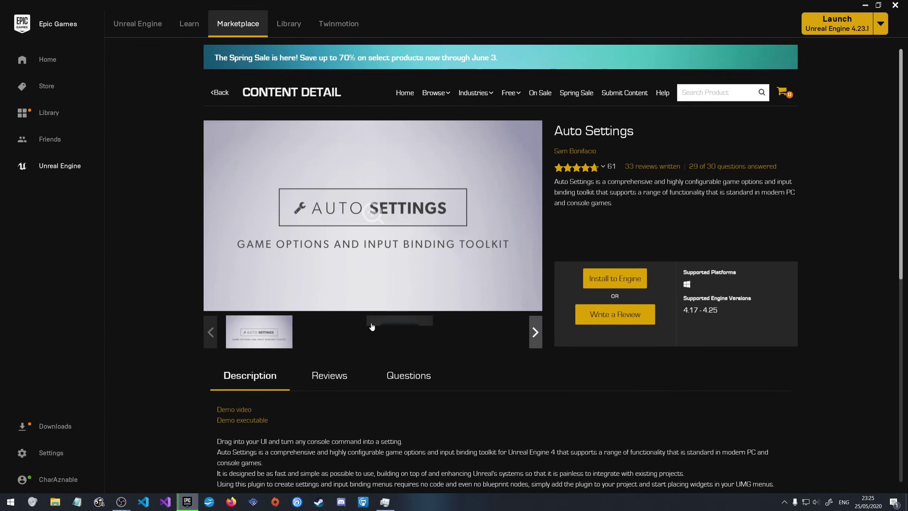
# Look through the preview images and description of the Auto Settings product in the Marketplace
pyautogui.click(337, 331)
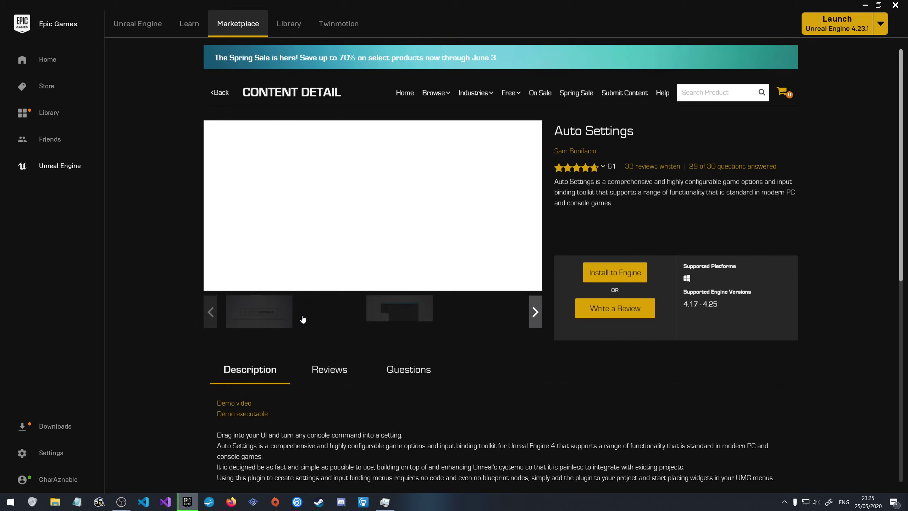
pyautogui.click(248, 319)
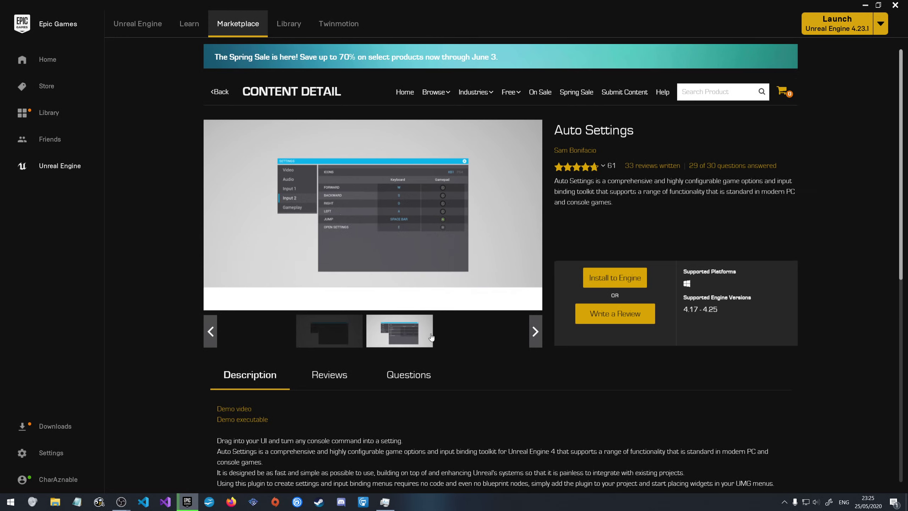
pyautogui.scroll(-2, 432, 337)
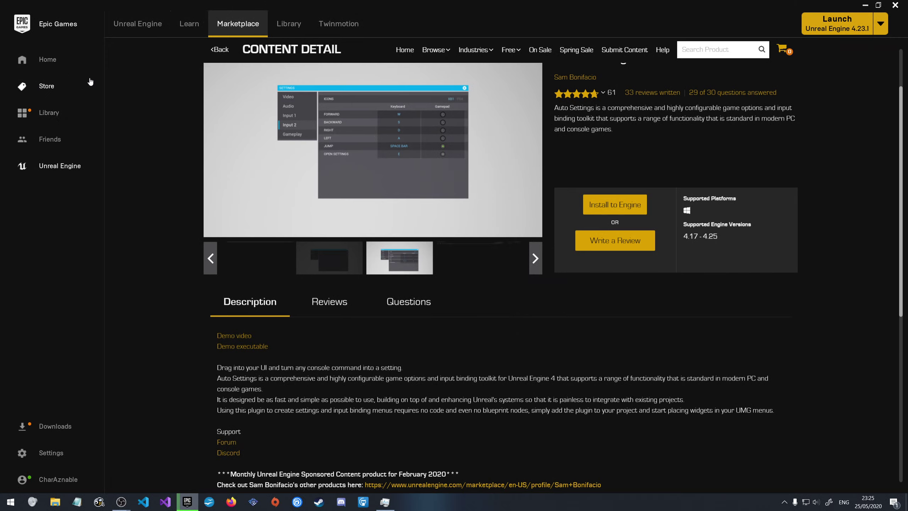
# Open the BubbleMan project from the library's own projects and close the SteamVR window while the editor loads
pyautogui.click(288, 25)
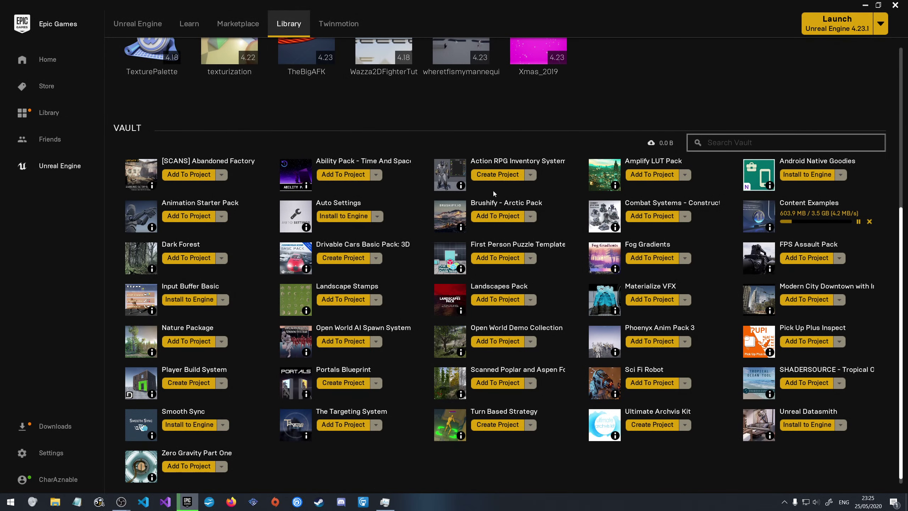
pyautogui.scroll(8, 250, 279)
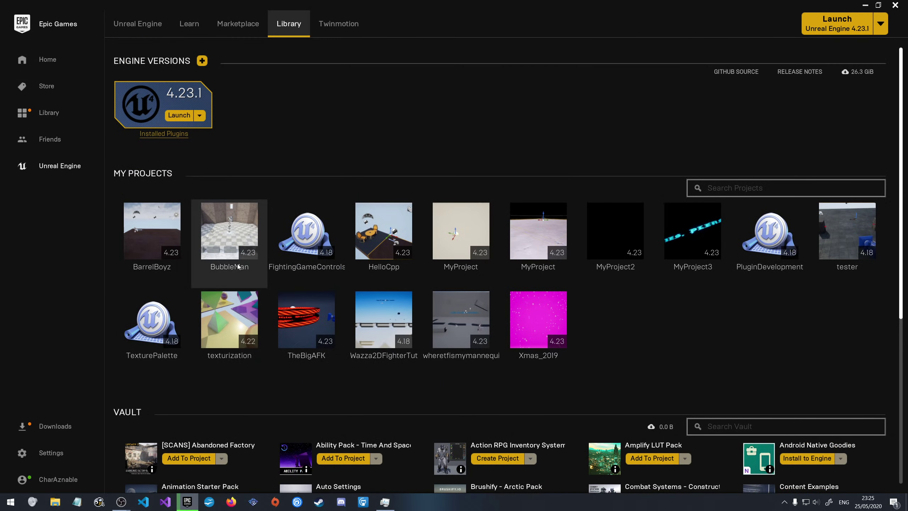
pyautogui.click(243, 229)
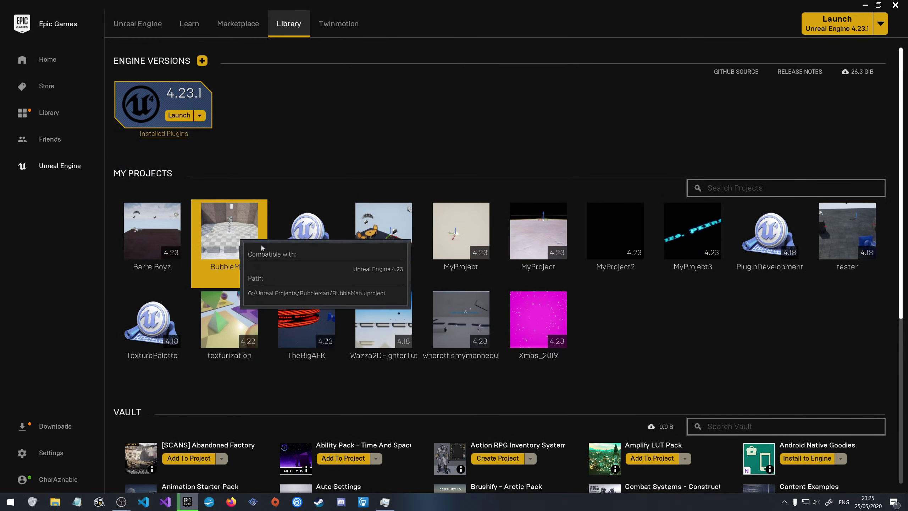
pyautogui.doubleClick(244, 228)
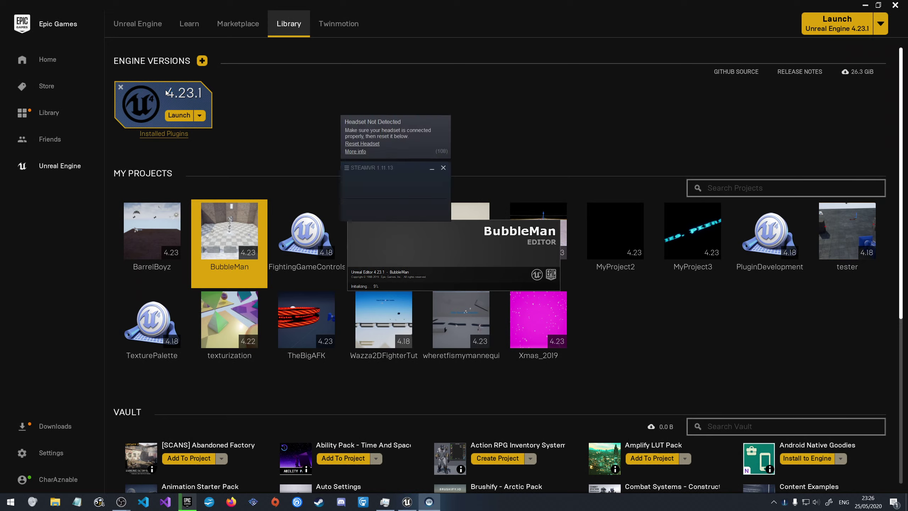
pyautogui.click(443, 167)
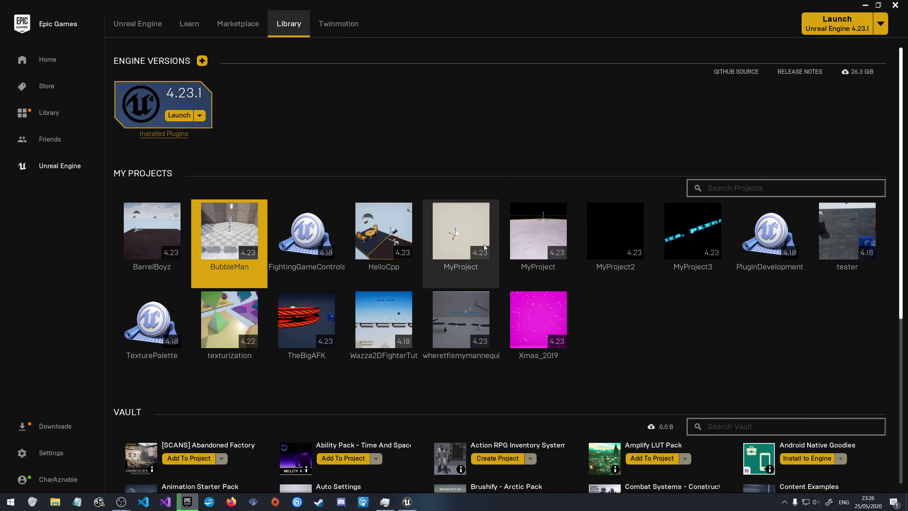
pyautogui.click(407, 501)
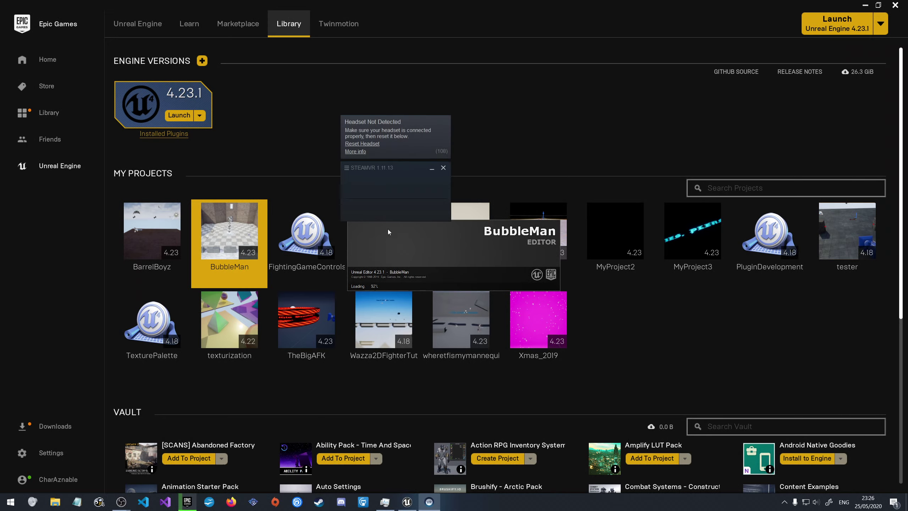
pyautogui.click(443, 168)
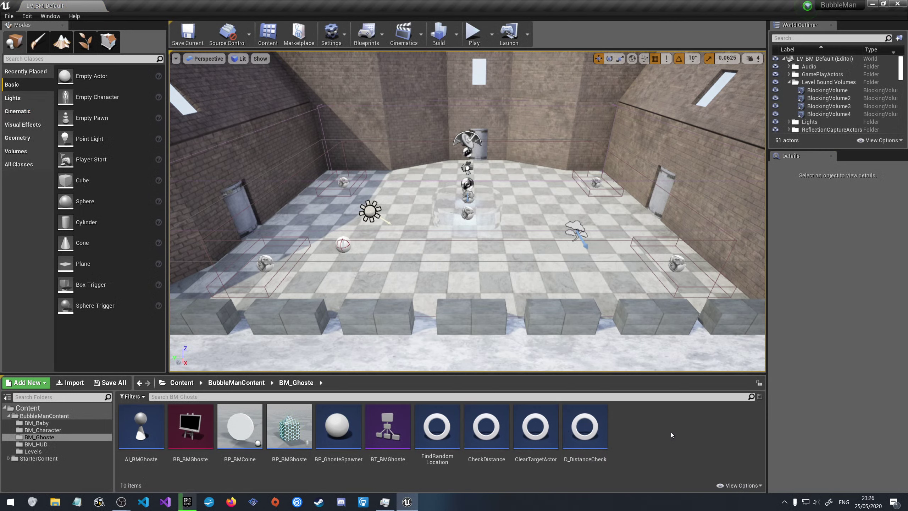
# Play the LV_BM_Default level in the editor, stop the session and start a fresh one
pyautogui.click(471, 43)
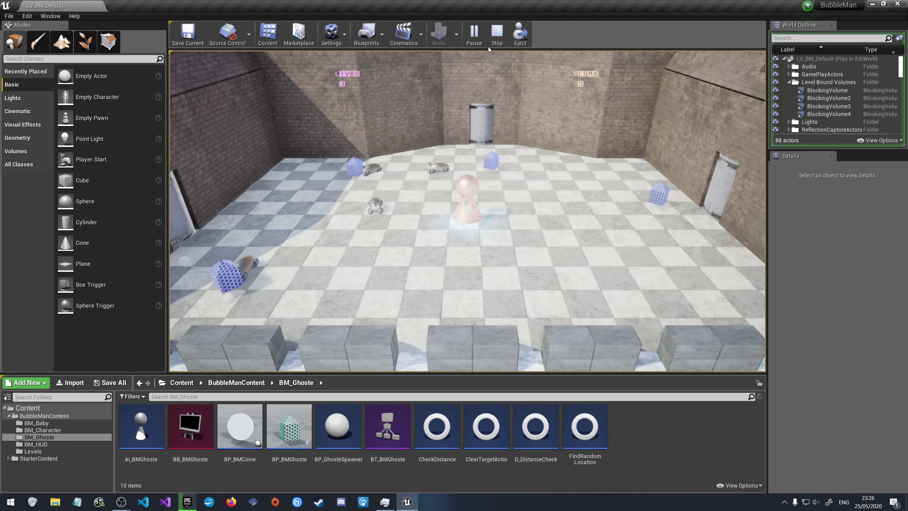
pyautogui.press('Escape')
pyautogui.click(478, 44)
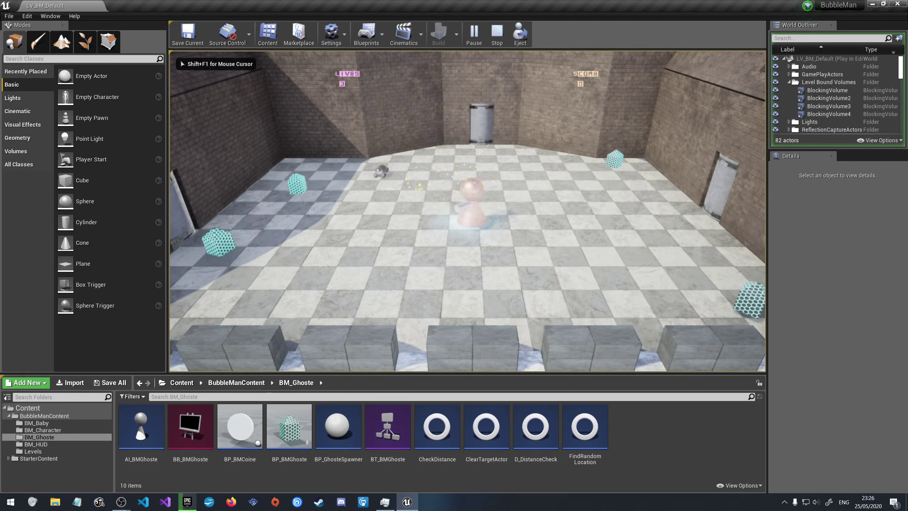
# Play-test the level by steering the character around the checkered arena among the ghosts and crawling babies, scoring points
pyautogui.press('a')
pyautogui.press('s')
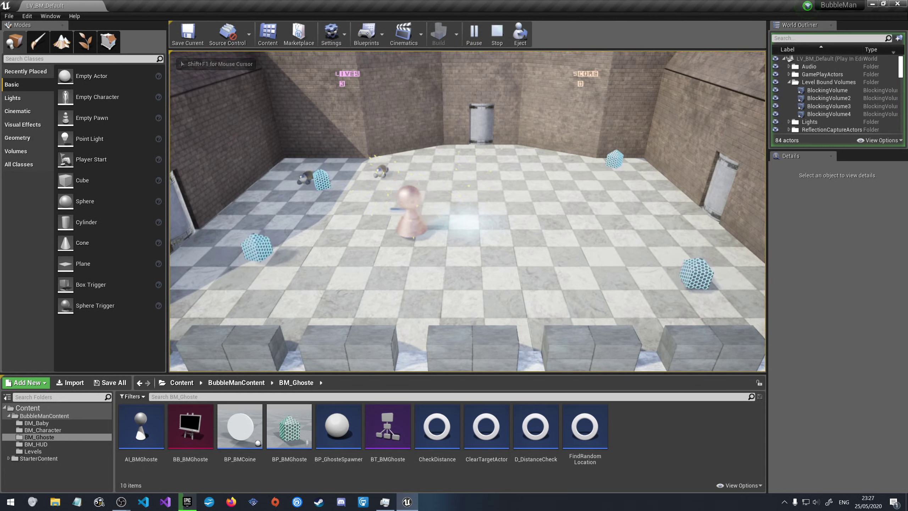
pyautogui.press('a')
pyautogui.press('d')
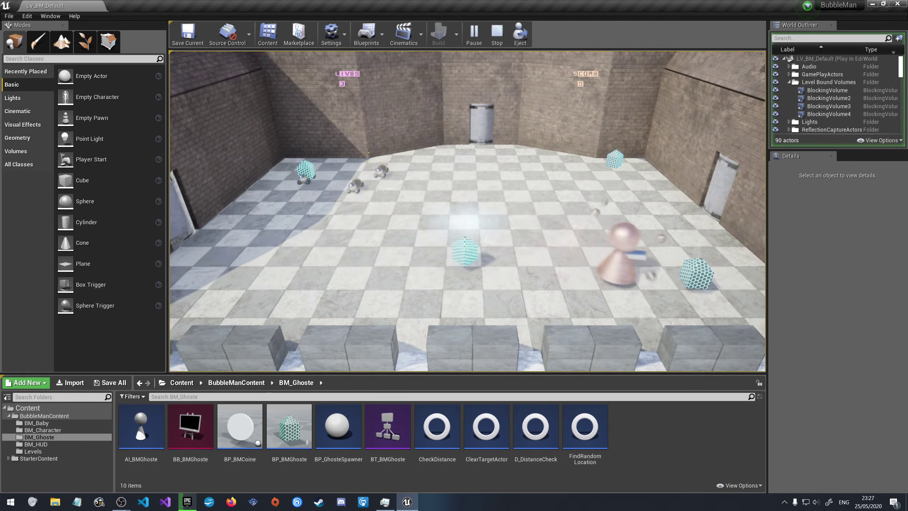
pyautogui.press('w')
pyautogui.press('a')
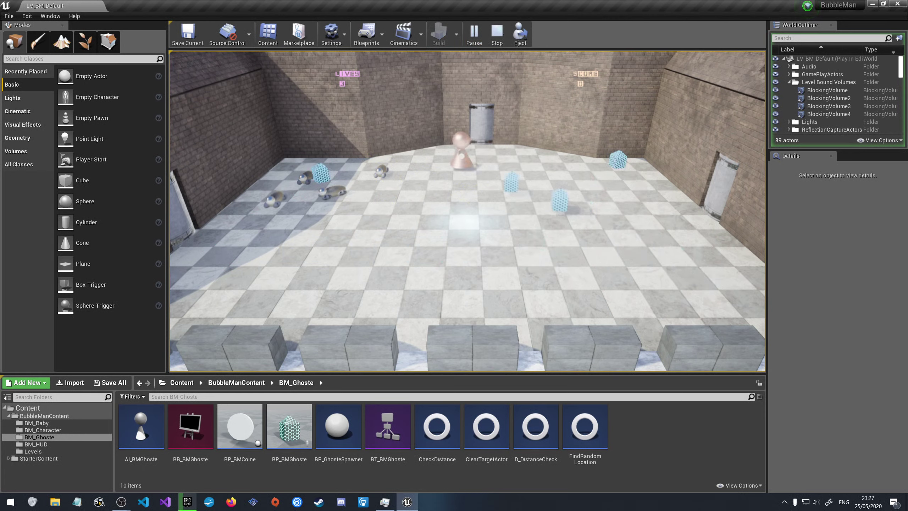
pyautogui.press('s')
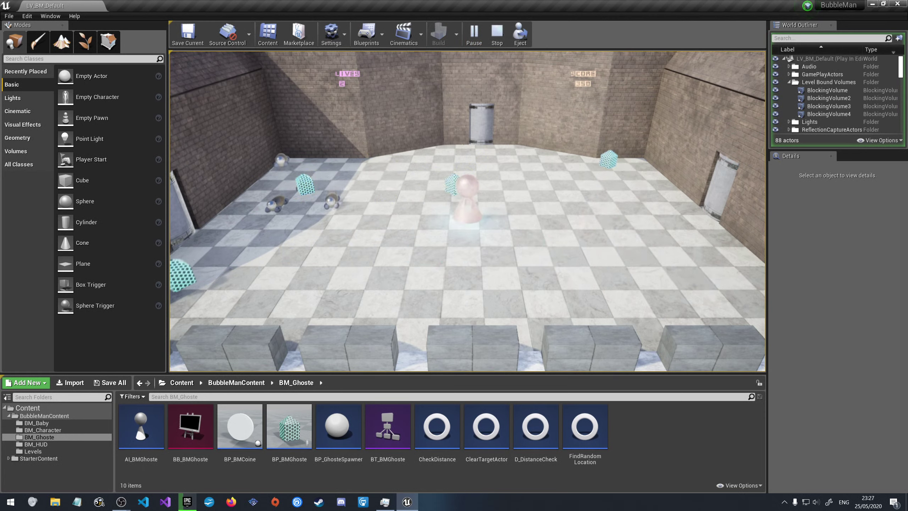
pyautogui.press('d')
pyautogui.press('w')
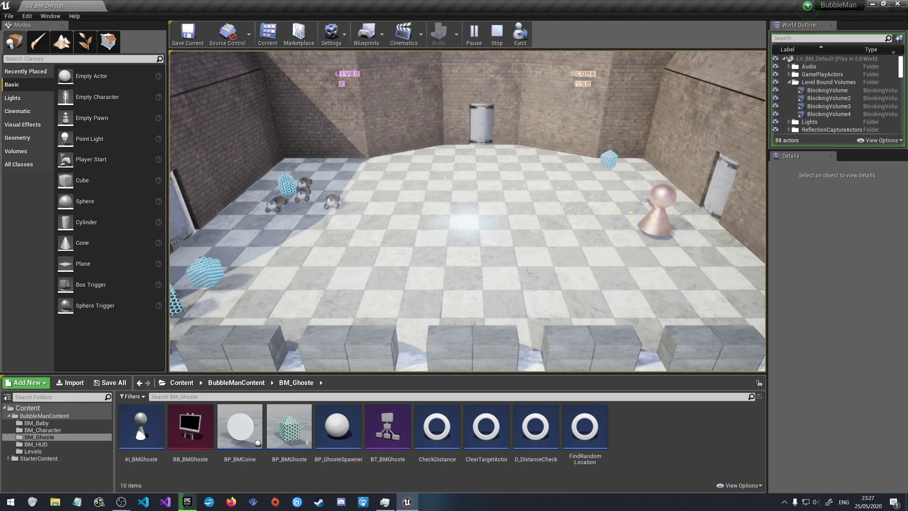
pyautogui.press('s')
pyautogui.press('w')
pyautogui.press('s')
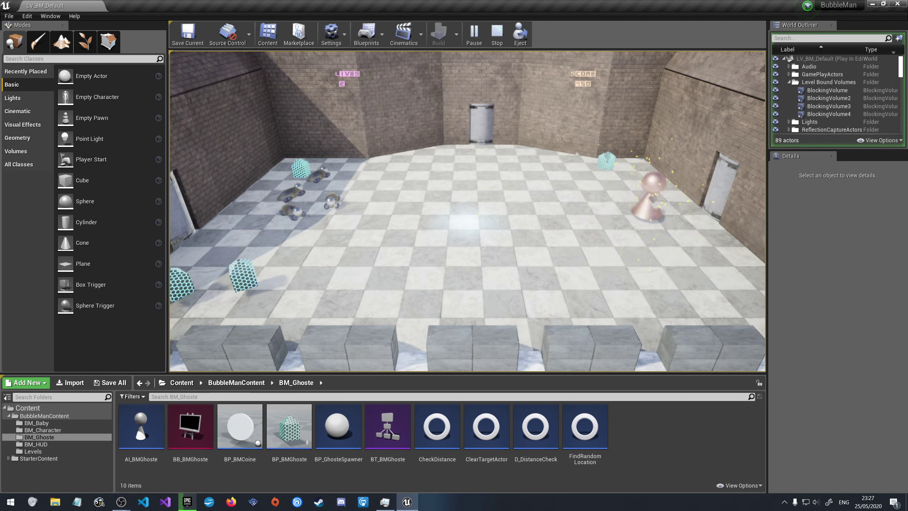
pyautogui.press('w')
pyautogui.press('s')
pyautogui.press('a')
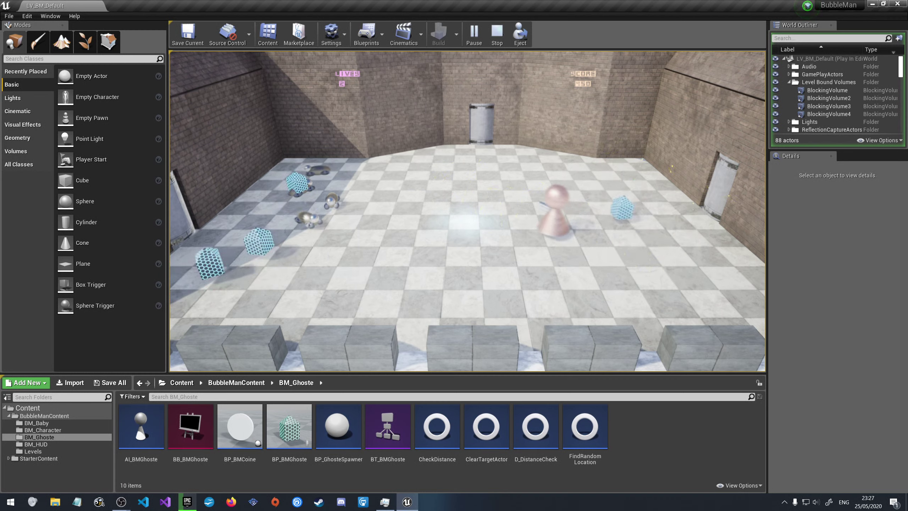
pyautogui.press('w')
pyautogui.press('a')
pyautogui.press('w')
pyautogui.press('a')
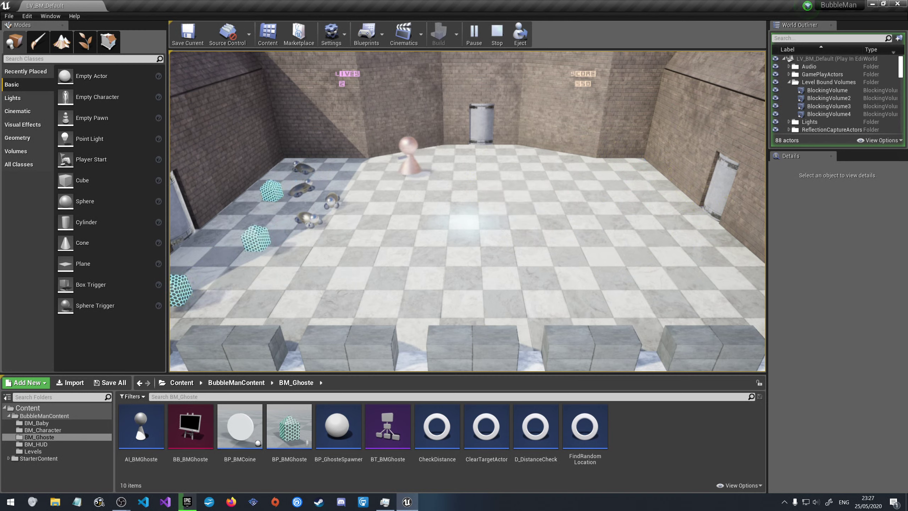
pyautogui.press('s')
pyautogui.press('d')
pyautogui.press('w')
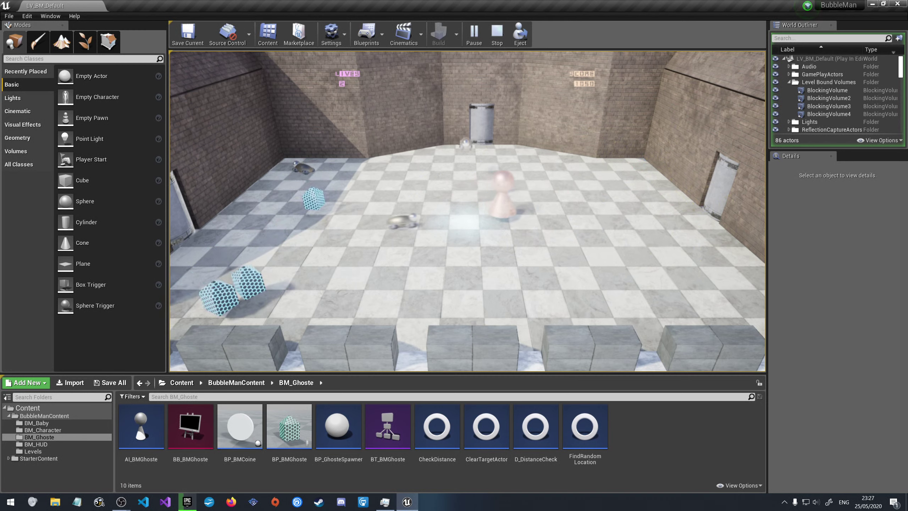
pyautogui.press('s')
pyautogui.press('a')
pyautogui.press('w')
pyautogui.press('s')
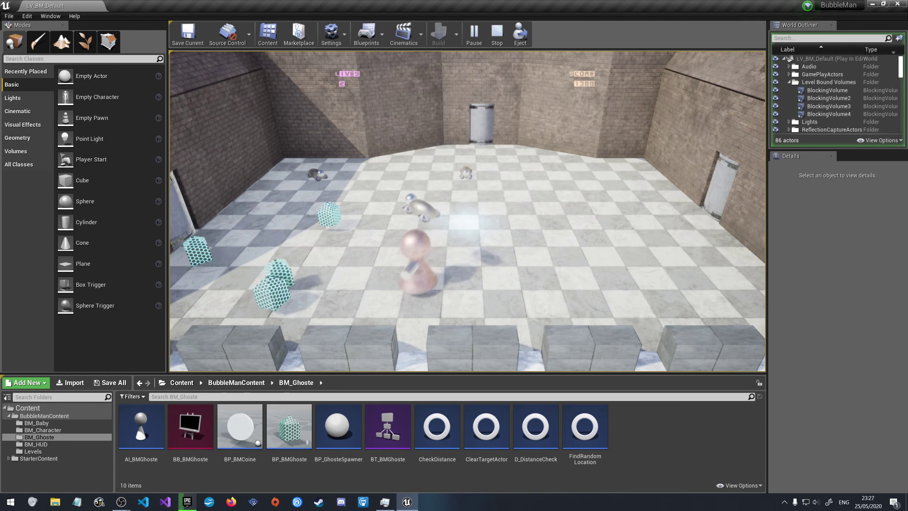
pyautogui.press('d')
pyautogui.press('d')
pyautogui.press('s')
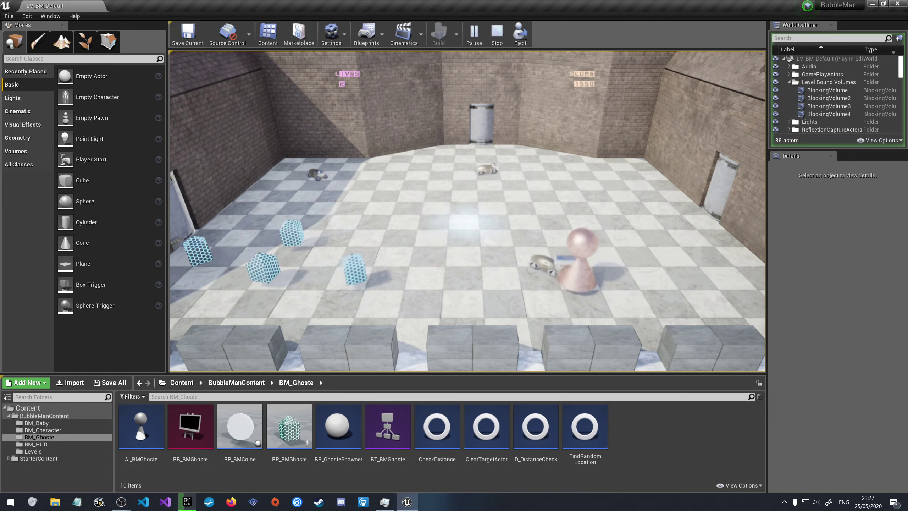
pyautogui.press('a')
pyautogui.press('d')
pyautogui.press('w')
pyautogui.press('a')
pyautogui.press('a')
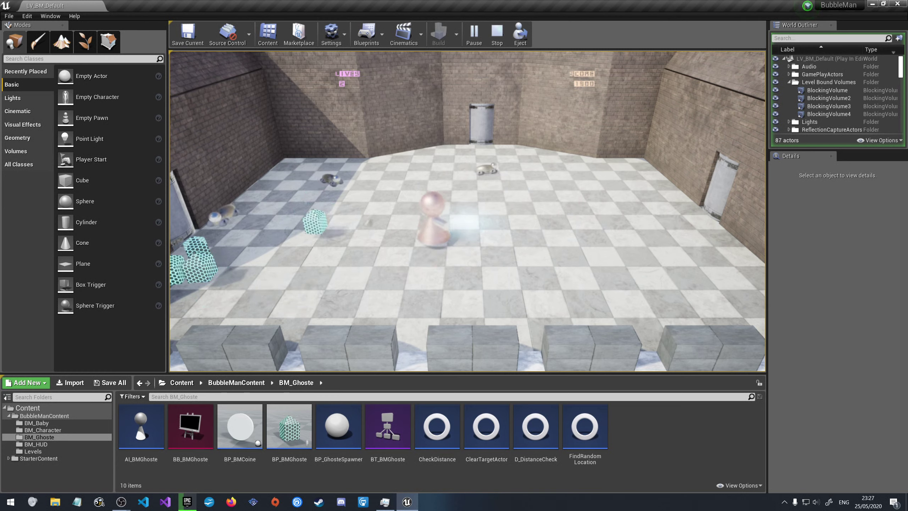
pyautogui.press('d')
pyautogui.press('a')
pyautogui.press('s')
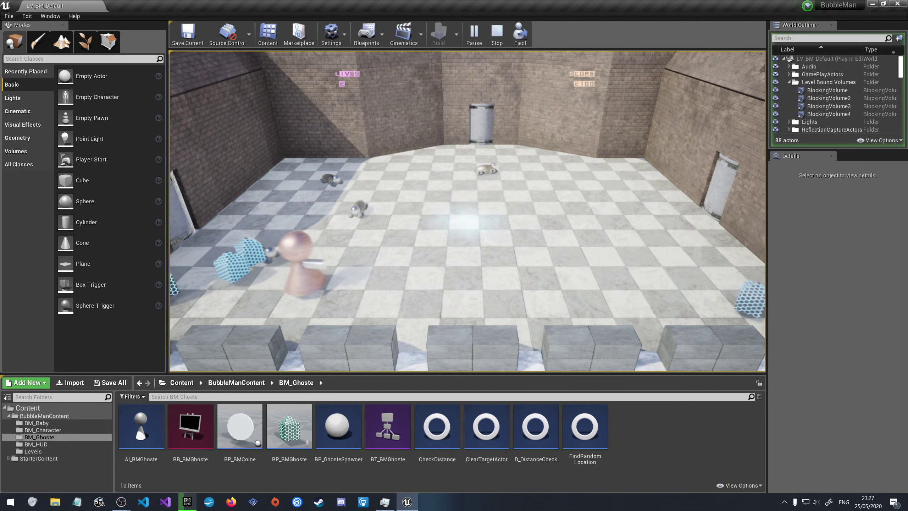
pyautogui.press('d')
pyautogui.press('w')
pyautogui.press('a')
pyautogui.press('a')
pyautogui.press('w')
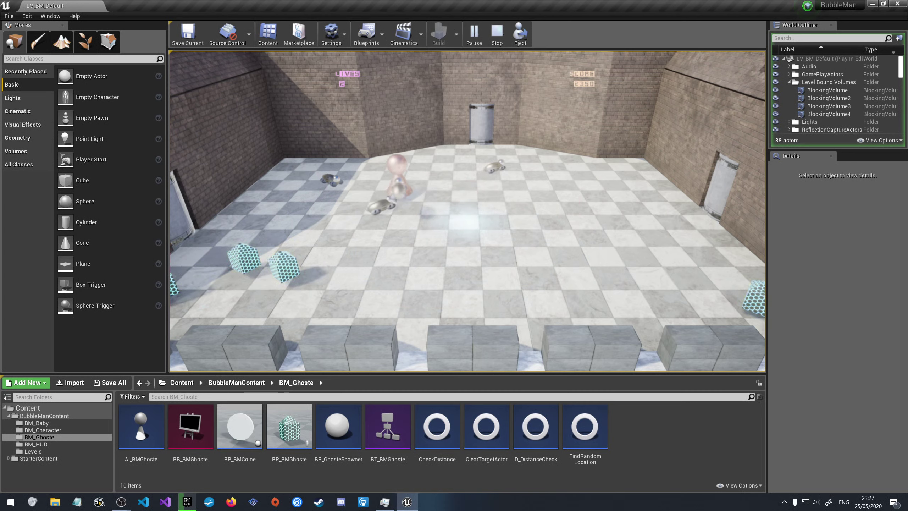
pyautogui.press('d')
pyautogui.press('s')
pyautogui.press('a')
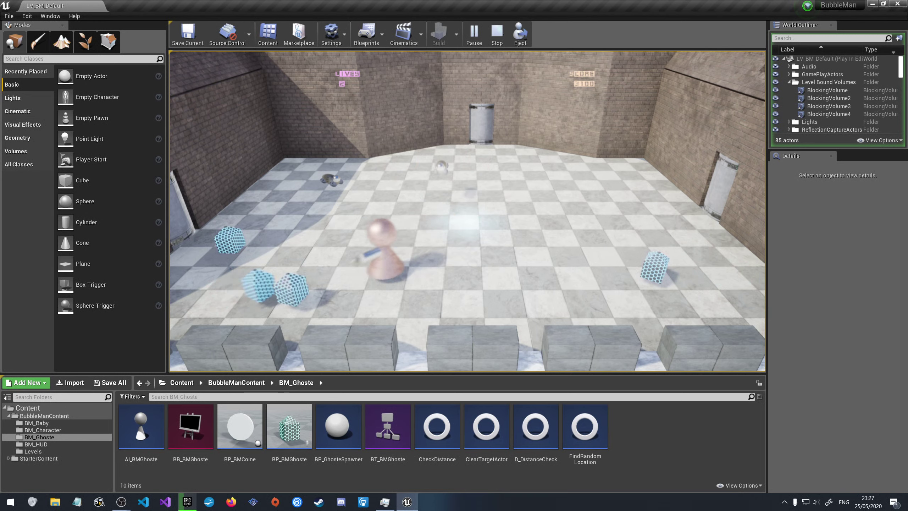
pyautogui.press('d')
pyautogui.press('w')
pyautogui.press('w')
pyautogui.press('a')
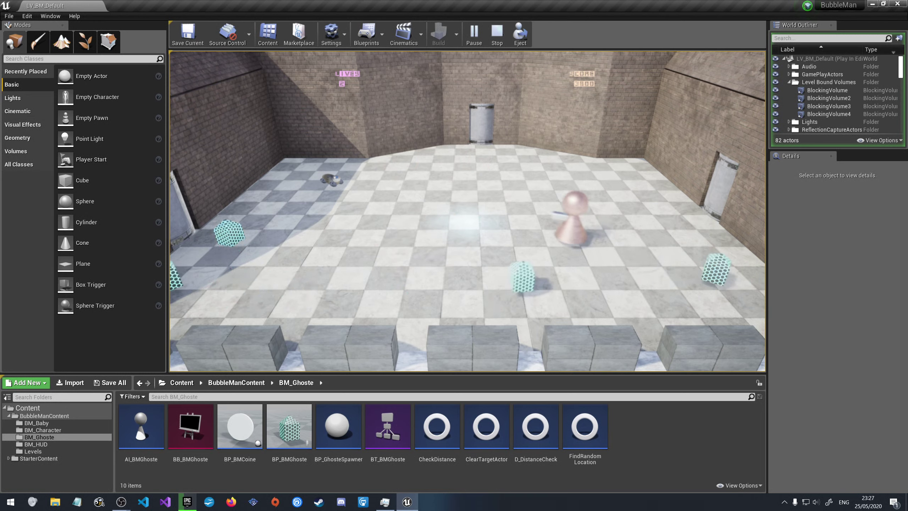
pyautogui.press('d')
pyautogui.press('s')
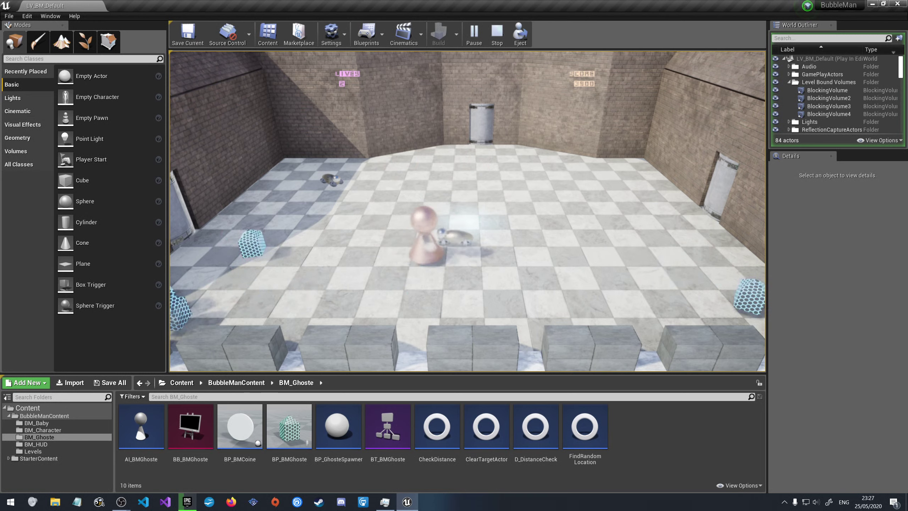
pyautogui.press('a')
pyautogui.press('d')
pyautogui.press('w')
pyautogui.press('w')
pyautogui.press('a')
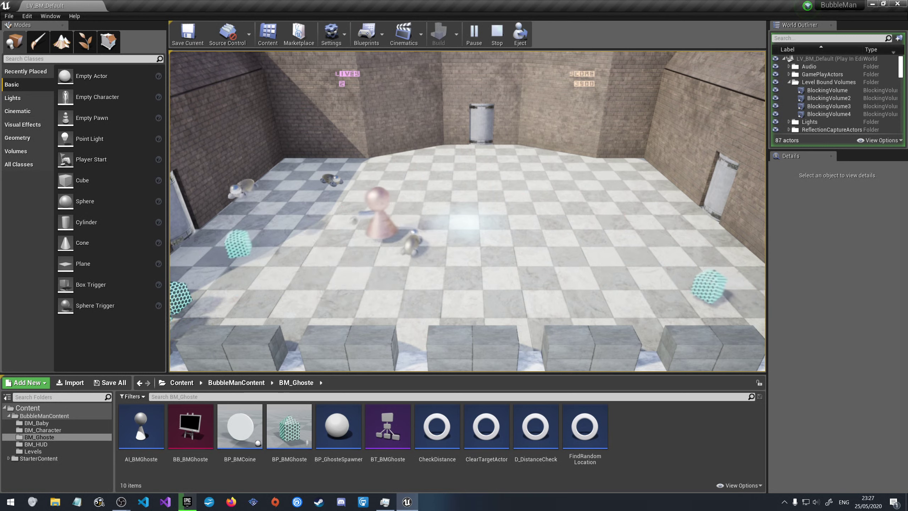
pyautogui.press('s')
pyautogui.press('d')
pyautogui.press('a')
pyautogui.press('w')
pyautogui.press('a')
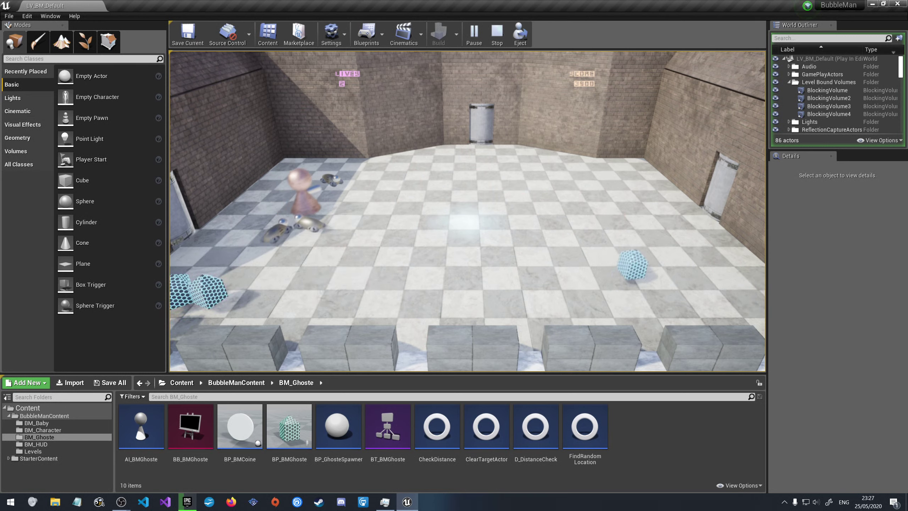
pyautogui.press('d')
pyautogui.press('w')
pyautogui.press('s')
pyautogui.press('d')
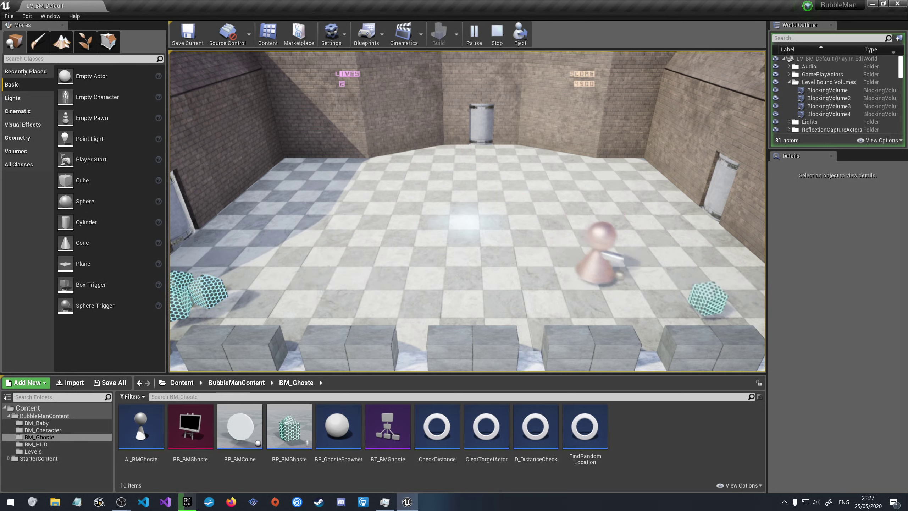
pyautogui.press('a')
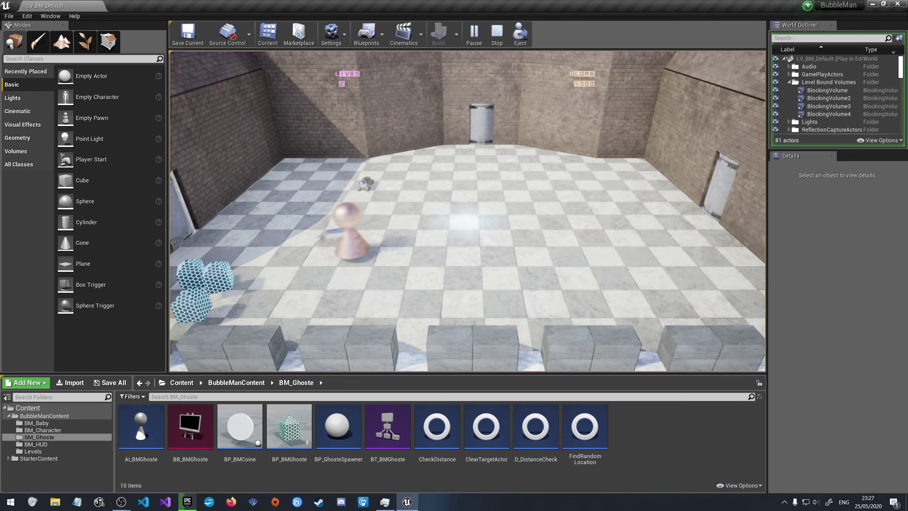
pyautogui.press('s')
pyautogui.press('d')
pyautogui.press('s')
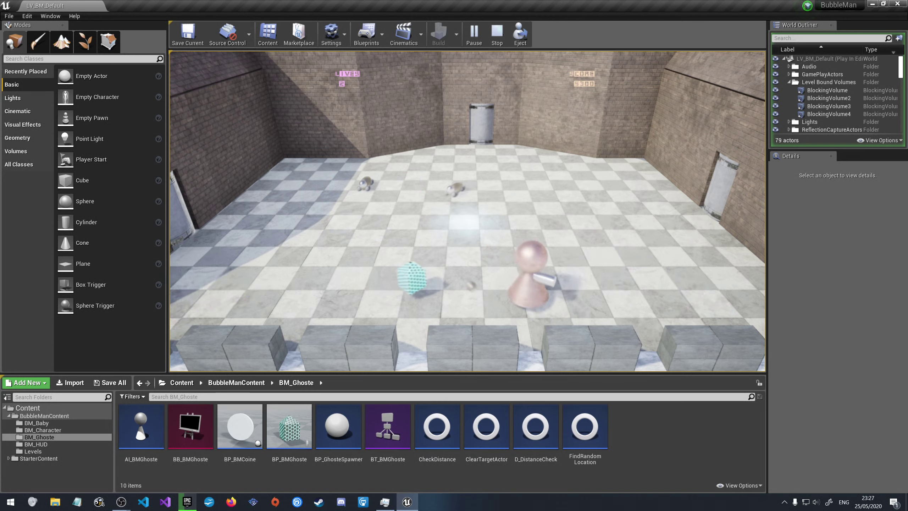
pyautogui.press('w')
pyautogui.press('a')
pyautogui.press('w')
pyautogui.press('a')
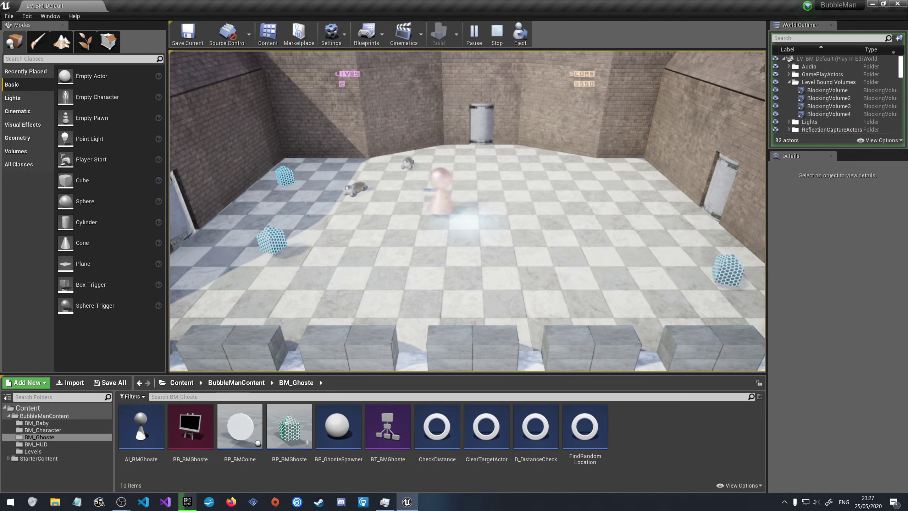
pyautogui.press('w')
pyautogui.press('d')
pyautogui.press('s')
pyautogui.press('a')
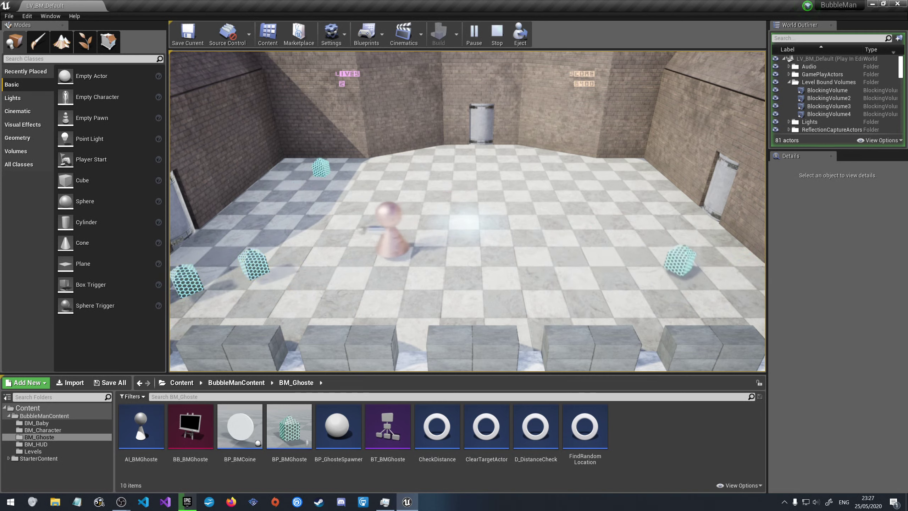
pyautogui.press('d')
pyautogui.press('w')
pyautogui.press('w')
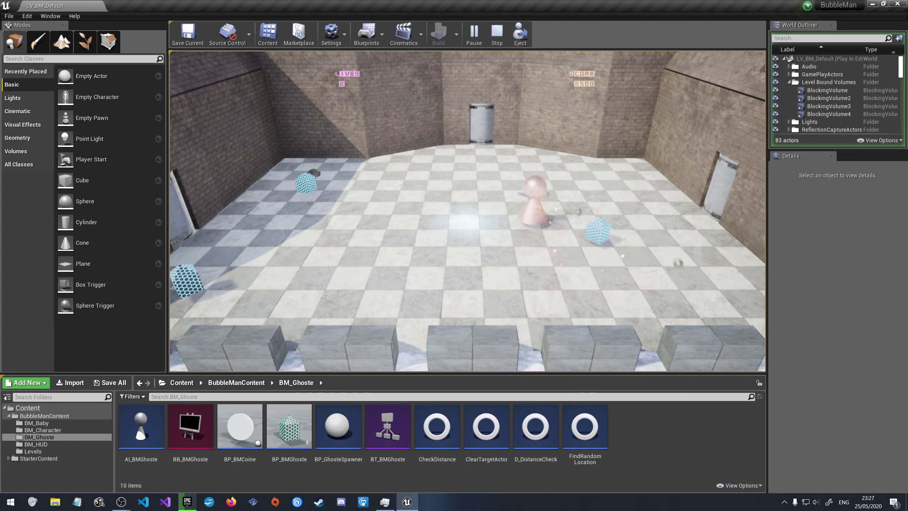
pyautogui.press('a')
pyautogui.press('d')
pyautogui.press('a')
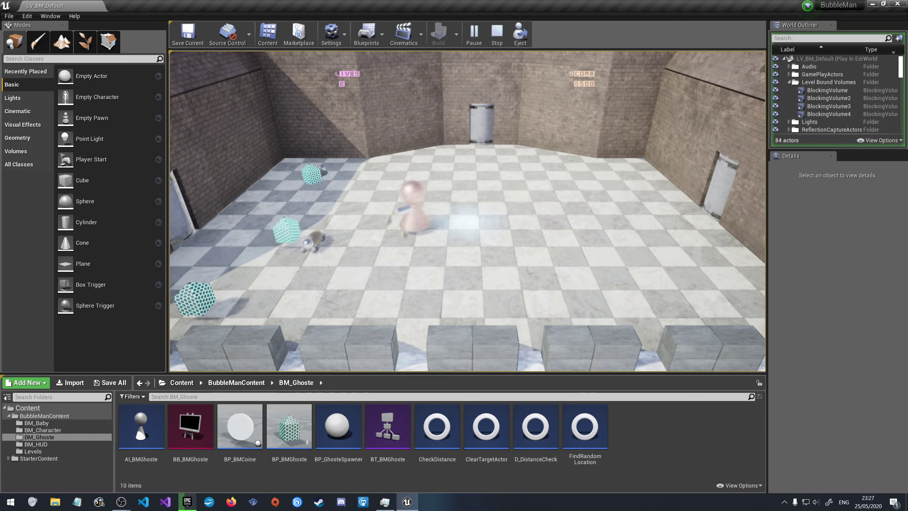
pyautogui.press('s')
pyautogui.press('d')
pyautogui.press('w')
pyautogui.press('a')
pyautogui.press('w')
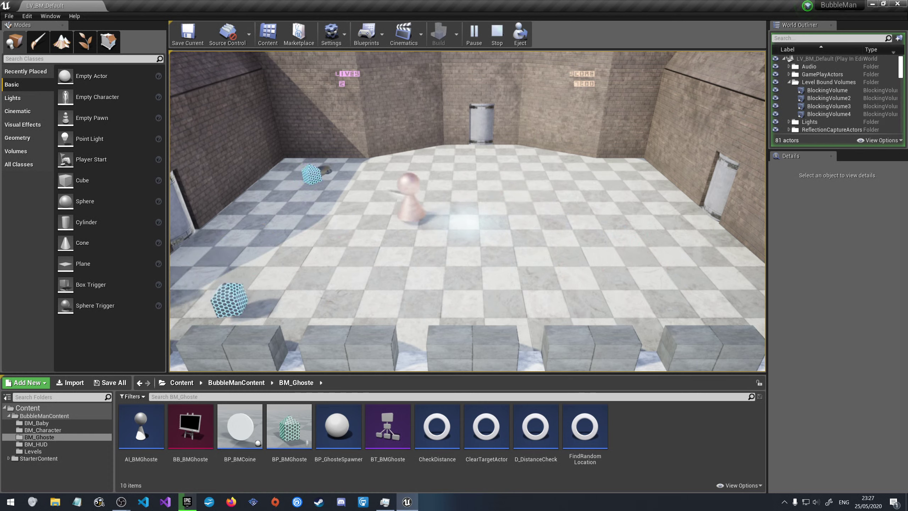
pyautogui.press('d')
pyautogui.press('s')
pyautogui.press('a')
pyautogui.press('w')
pyautogui.press('d')
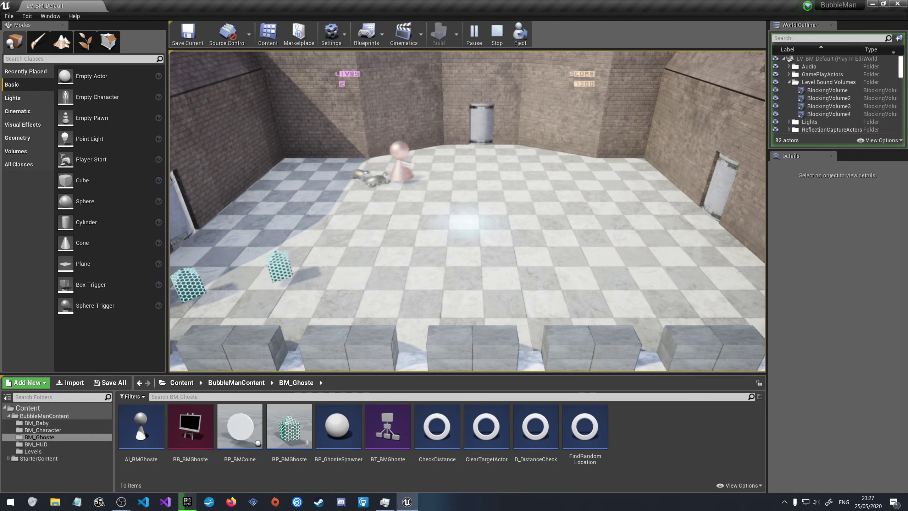
pyautogui.press('s')
pyautogui.press('d')
pyautogui.press('a')
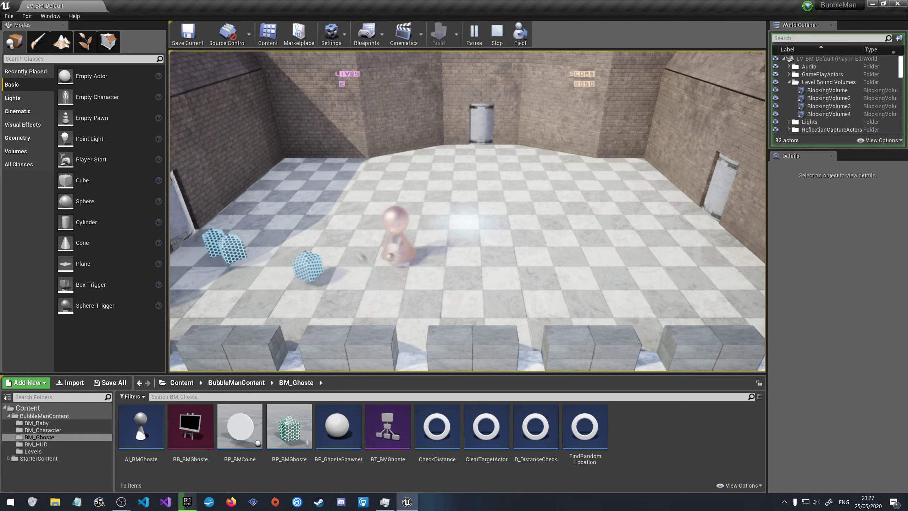
pyautogui.press('s')
pyautogui.press('d')
pyautogui.press('w')
pyautogui.press('a')
pyautogui.press('d')
pyautogui.press('w')
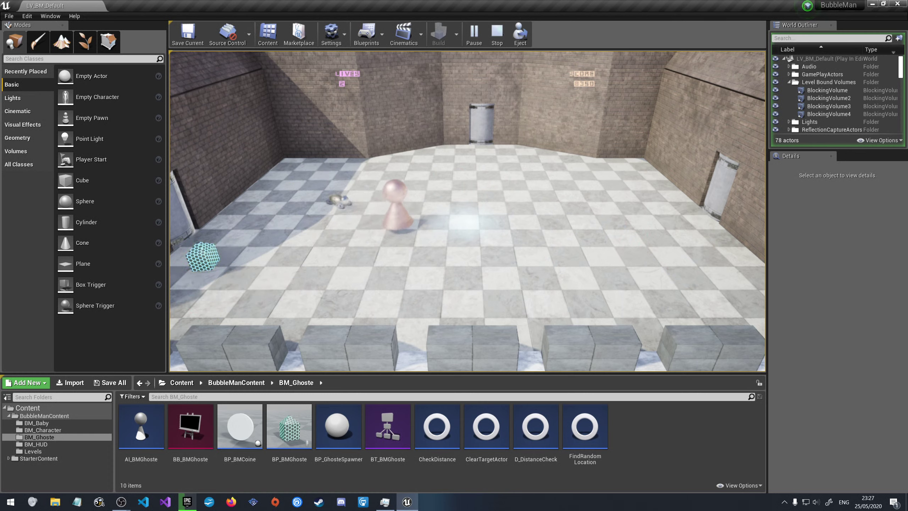
pyautogui.press('a')
pyautogui.press('d')
pyautogui.press('s')
pyautogui.press('w')
pyautogui.press('d')
pyautogui.press('s')
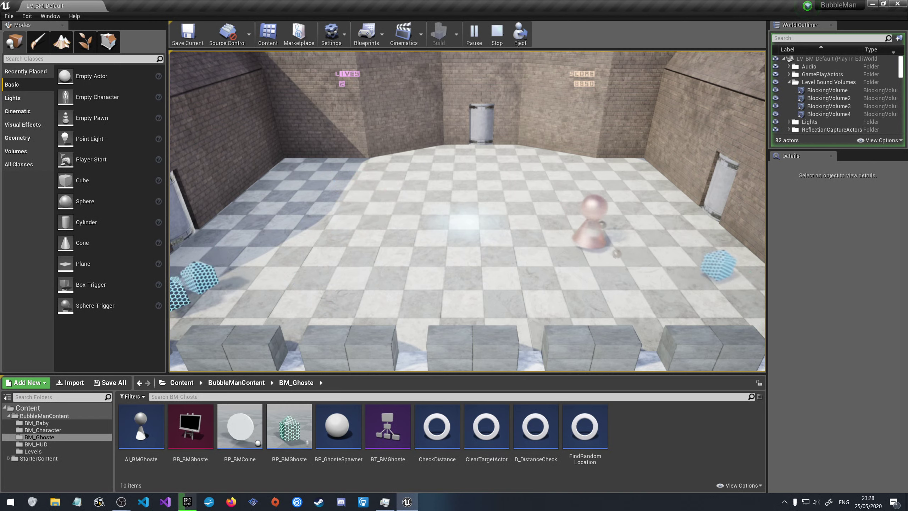
pyautogui.press('a')
pyautogui.press('s')
pyautogui.press('d')
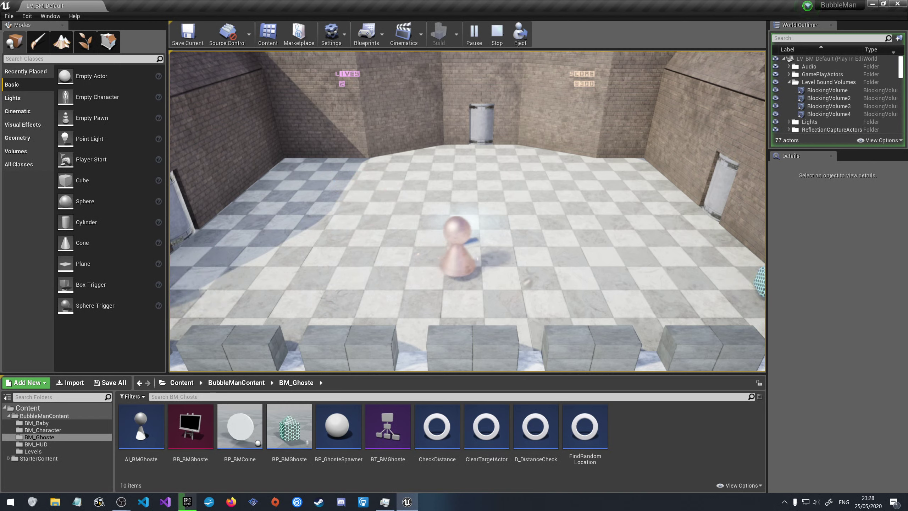
pyautogui.press('w')
pyautogui.press('a')
pyautogui.press('d')
pyautogui.press('s')
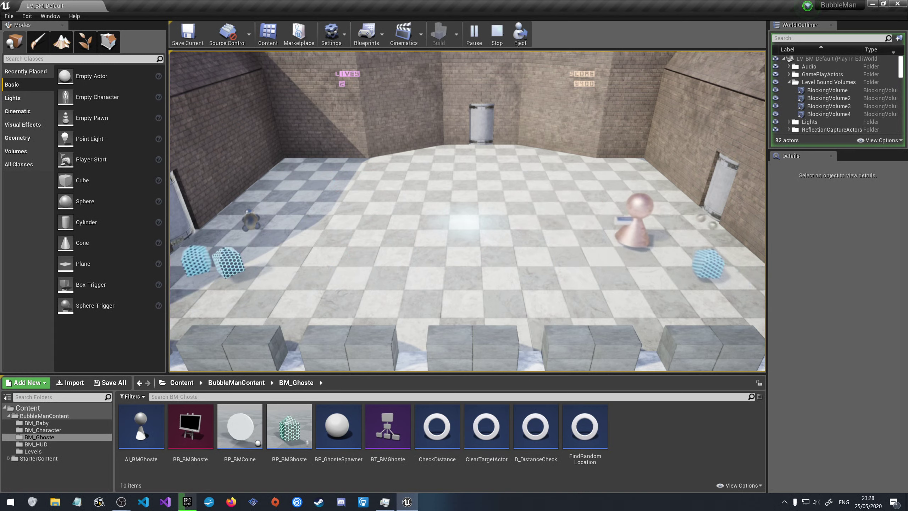
# Keep play-testing LV_BM_Default, moving the character around the arena to evade the ghosts, reach the crawling babies and collect coins for points
pyautogui.press('a')
pyautogui.press('a')
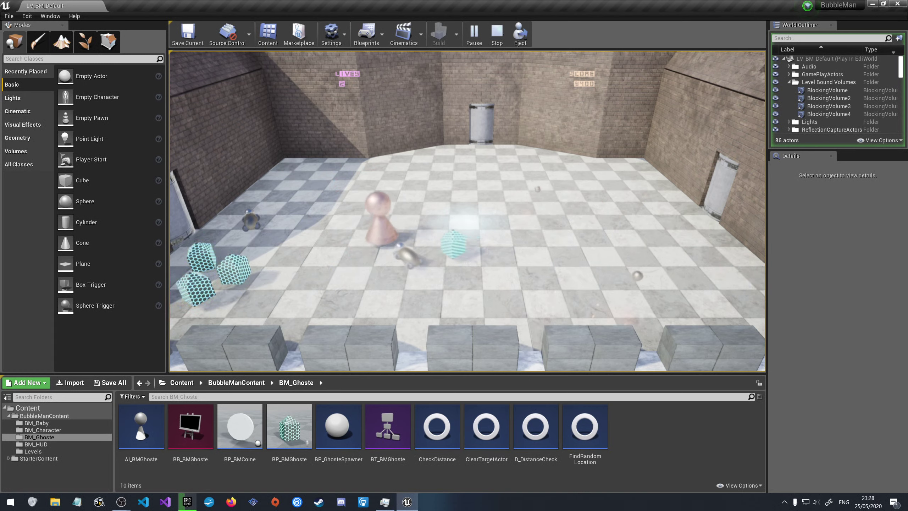
pyautogui.press('w')
pyautogui.press('d')
pyautogui.press('d')
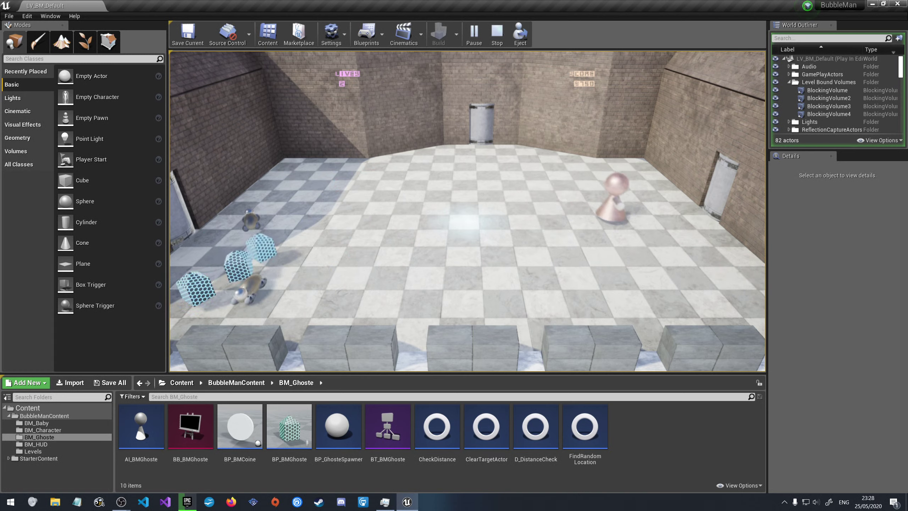
pyautogui.press('s')
pyautogui.press('a')
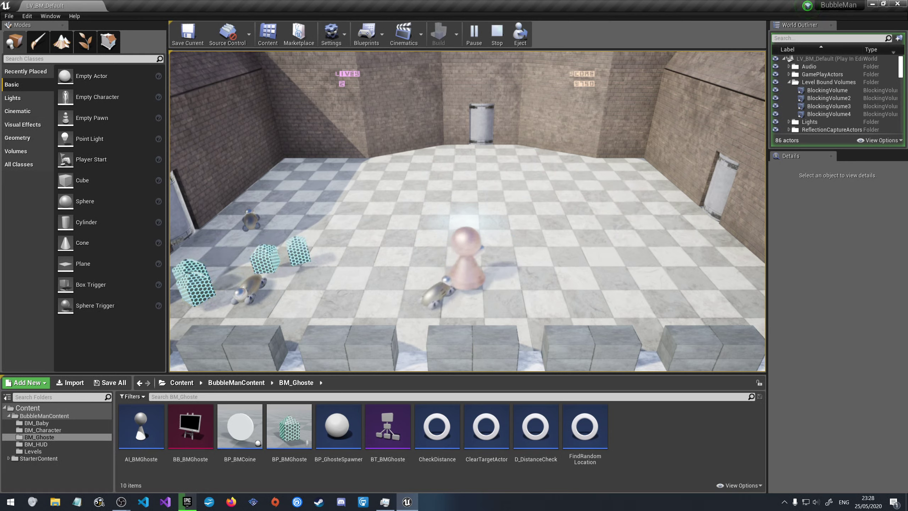
pyautogui.press('w')
pyautogui.press('d')
pyautogui.press('a')
pyautogui.press('s')
pyautogui.press('s')
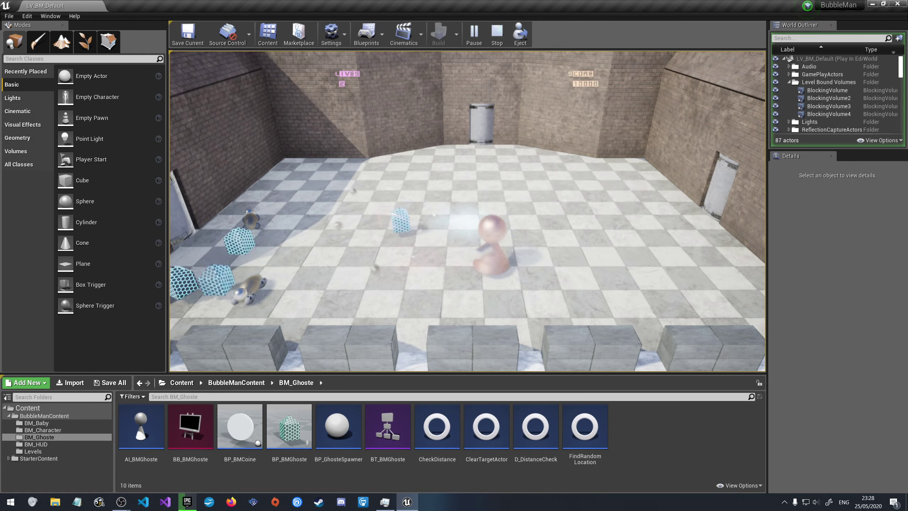
pyautogui.press('d')
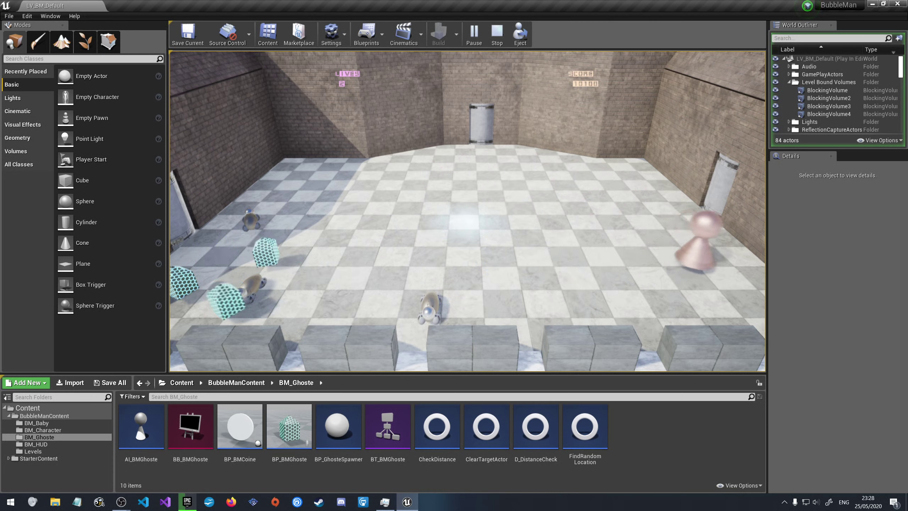
pyautogui.press('w')
pyautogui.press('a')
pyautogui.press('s')
pyautogui.press('s')
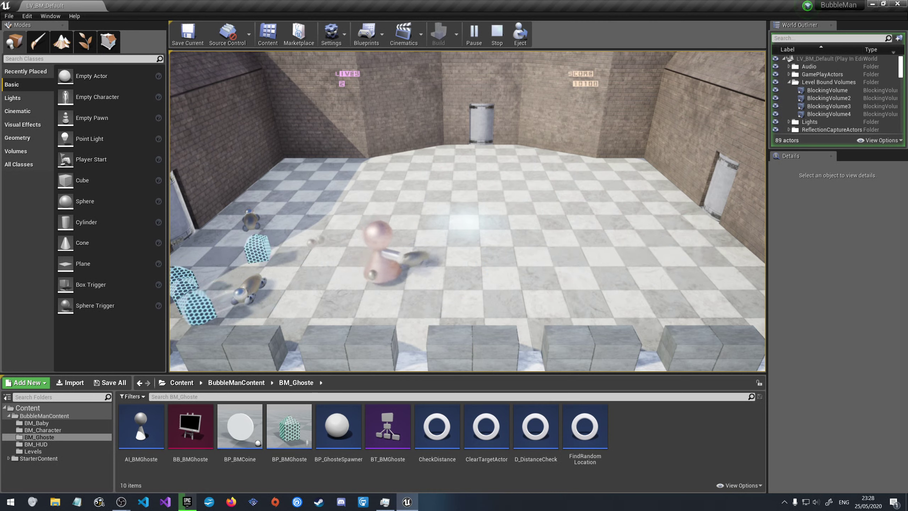
pyautogui.press('d')
pyautogui.press('w')
pyautogui.press('a')
pyautogui.press('a')
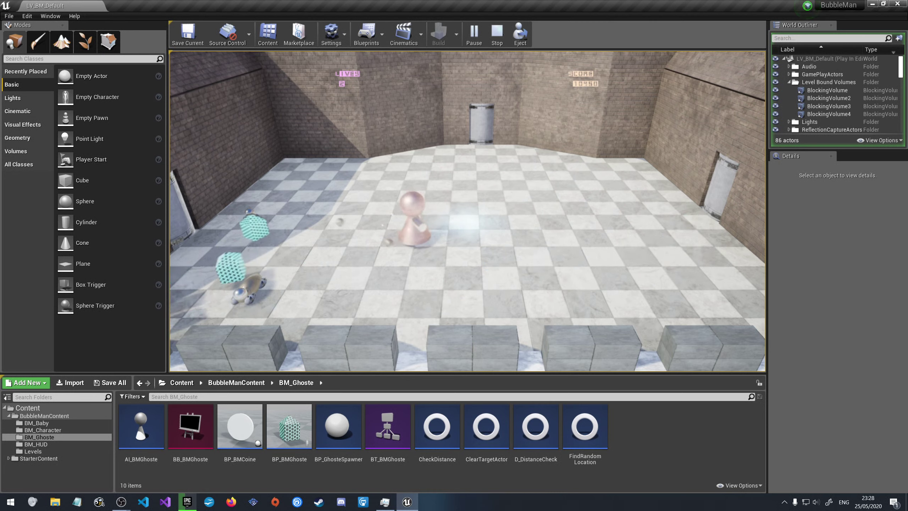
pyautogui.press('s')
pyautogui.press('d')
pyautogui.press('a')
pyautogui.press('w')
pyautogui.press('d')
pyautogui.press('w')
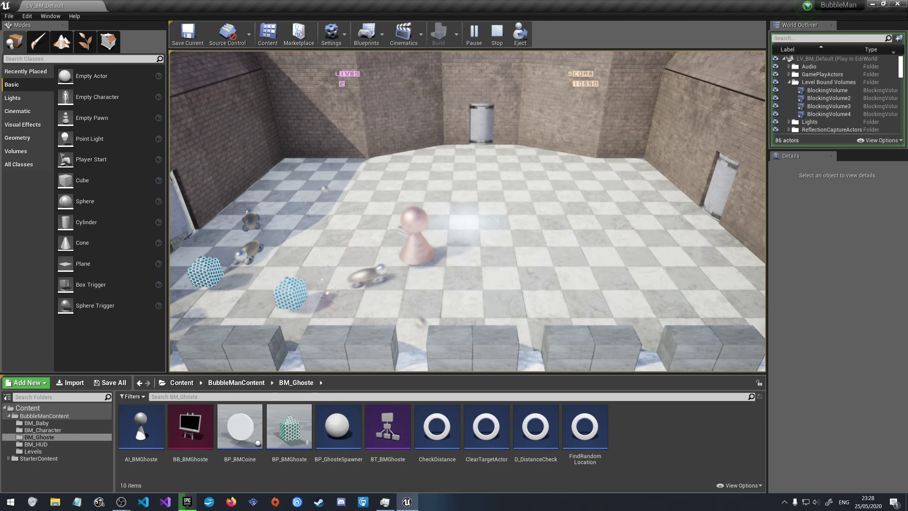
pyautogui.press('s')
pyautogui.press('a')
pyautogui.press('d')
pyautogui.press('w')
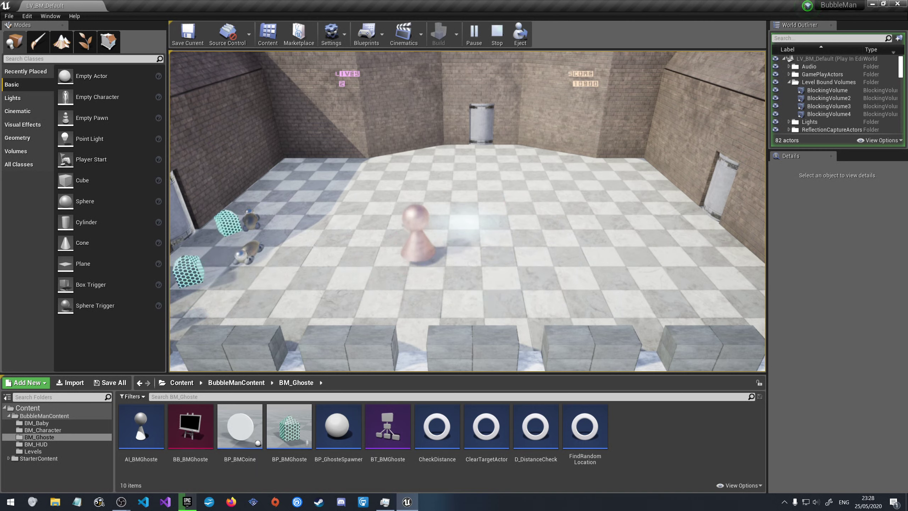
pyautogui.press('a')
pyautogui.press('d')
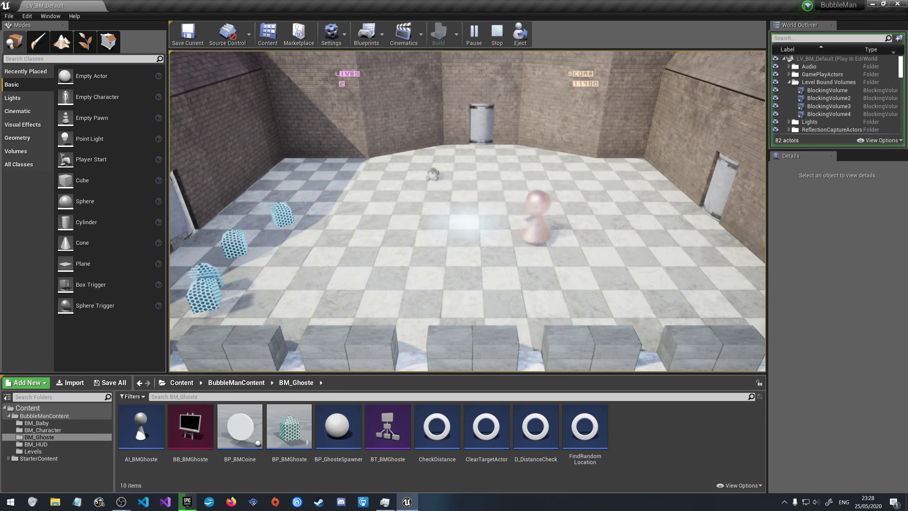
pyautogui.press('s')
pyautogui.press('a')
pyautogui.press('s')
pyautogui.press('d')
pyautogui.press('w')
pyautogui.press('a')
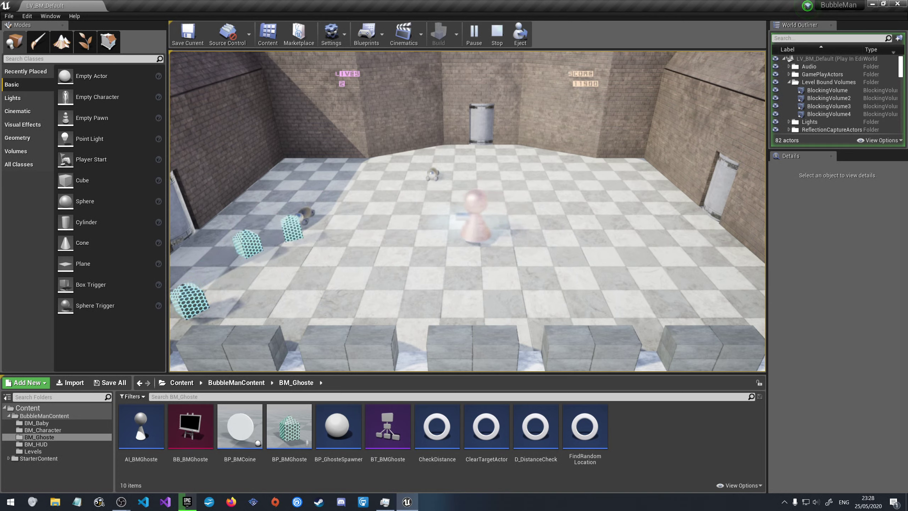
pyautogui.press('s')
pyautogui.press('d')
pyautogui.press('w')
pyautogui.press('a')
pyautogui.press('a')
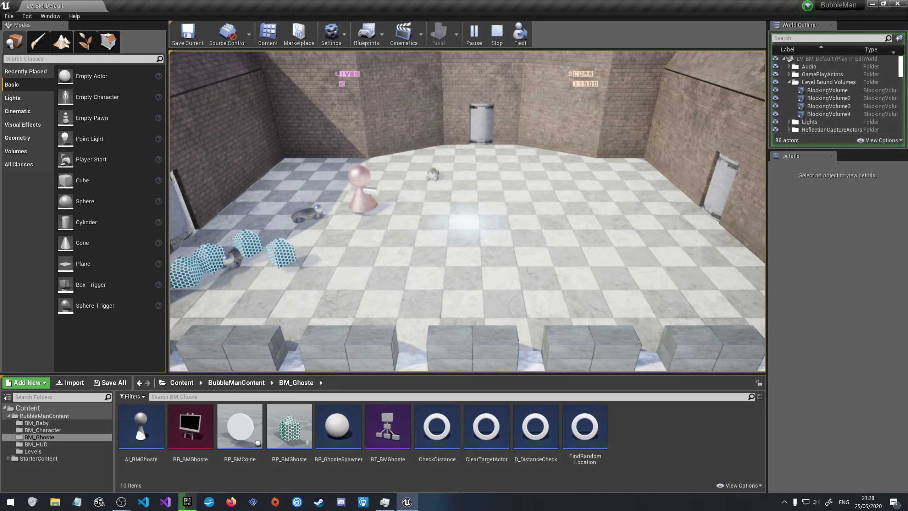
pyautogui.press('d')
pyautogui.press('s')
pyautogui.press('s')
pyautogui.press('a')
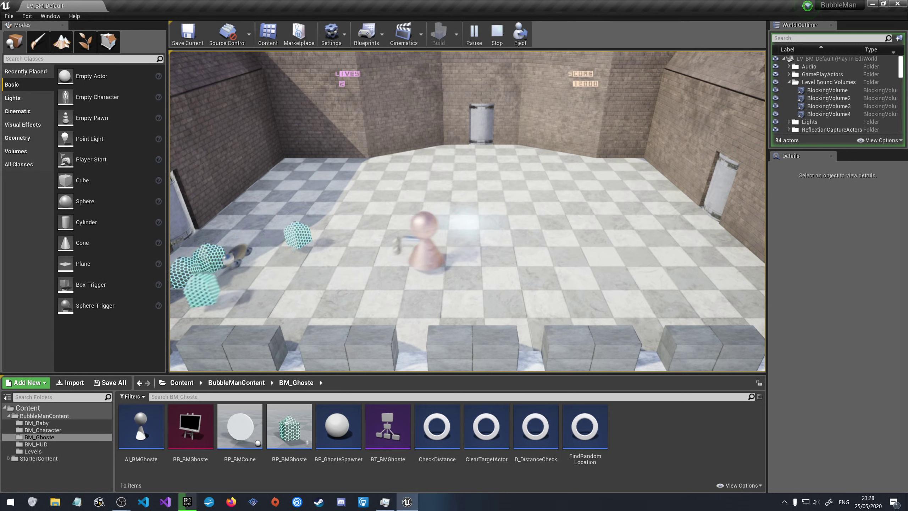
pyautogui.press('d')
pyautogui.press('w')
pyautogui.press('a')
pyautogui.press('s')
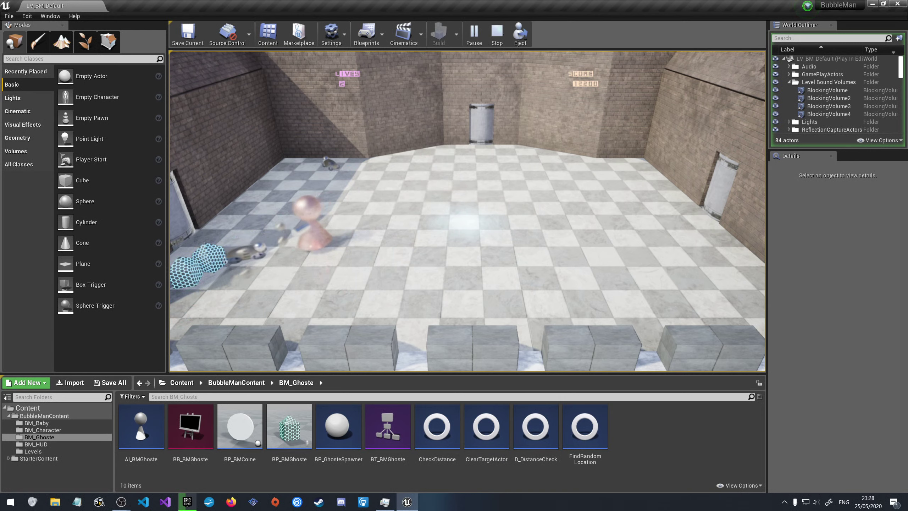
pyautogui.press('d')
pyautogui.press('w')
pyautogui.press('a')
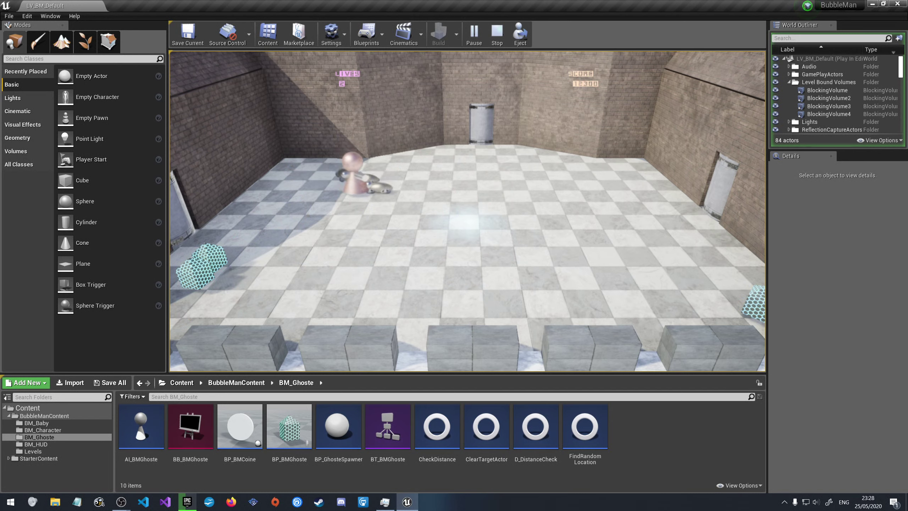
pyautogui.press('s')
pyautogui.press('d')
pyautogui.press('s')
pyautogui.press('s')
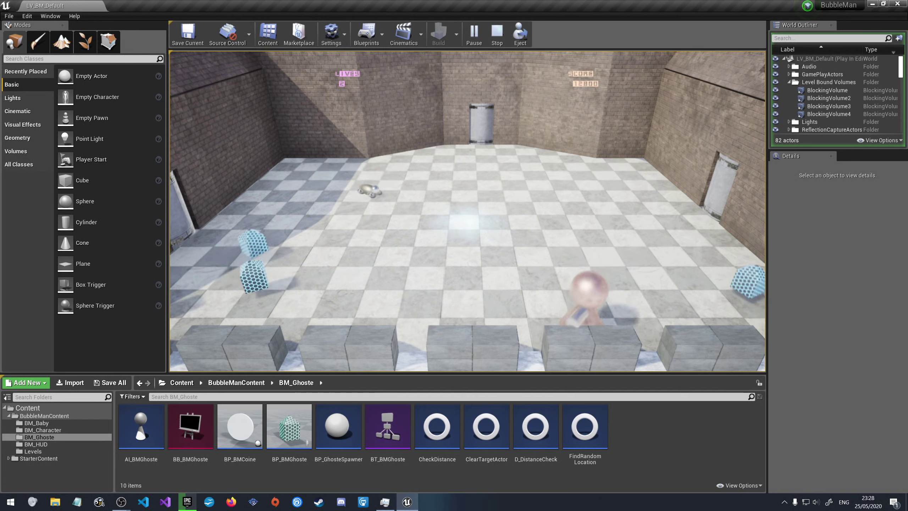
pyautogui.press('a')
pyautogui.press('d')
pyautogui.press('w')
pyautogui.press('a')
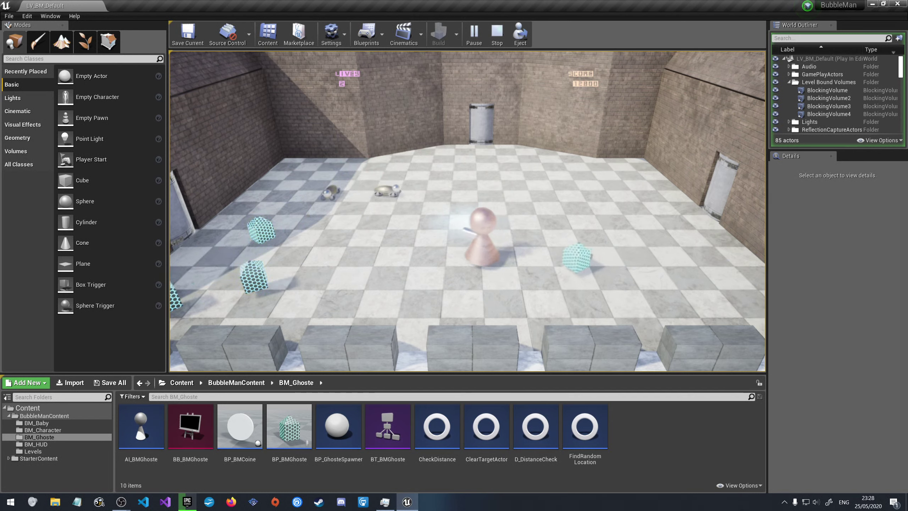
pyautogui.press('w')
pyautogui.press('d')
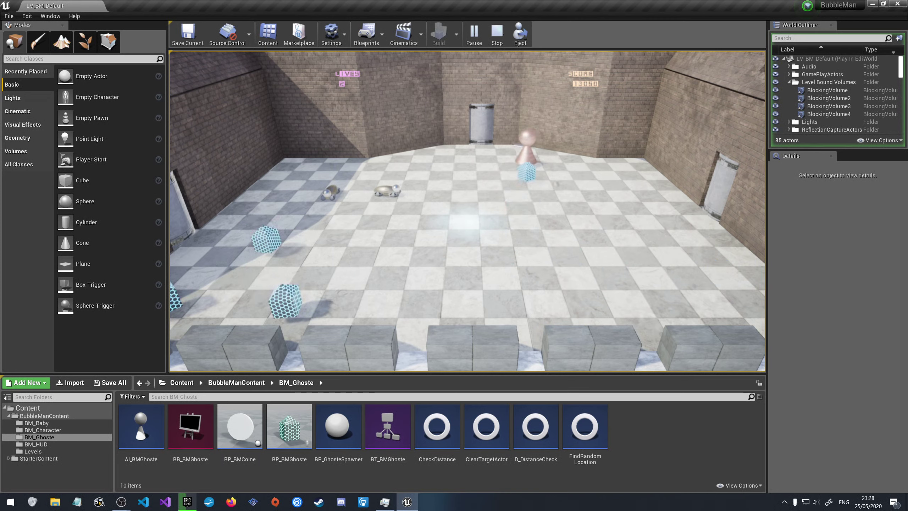
pyautogui.press('a')
pyautogui.press('d')
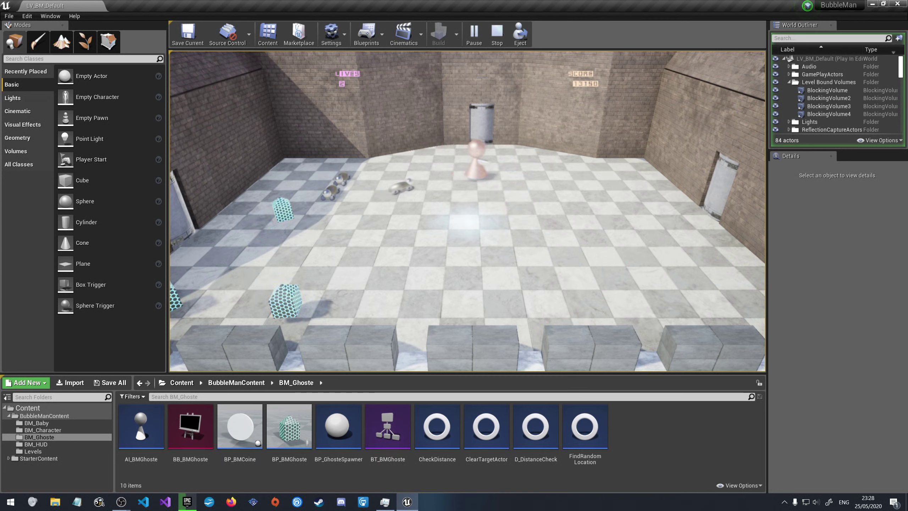
pyautogui.press('s')
pyautogui.press('a')
pyautogui.press('d')
pyautogui.press('w')
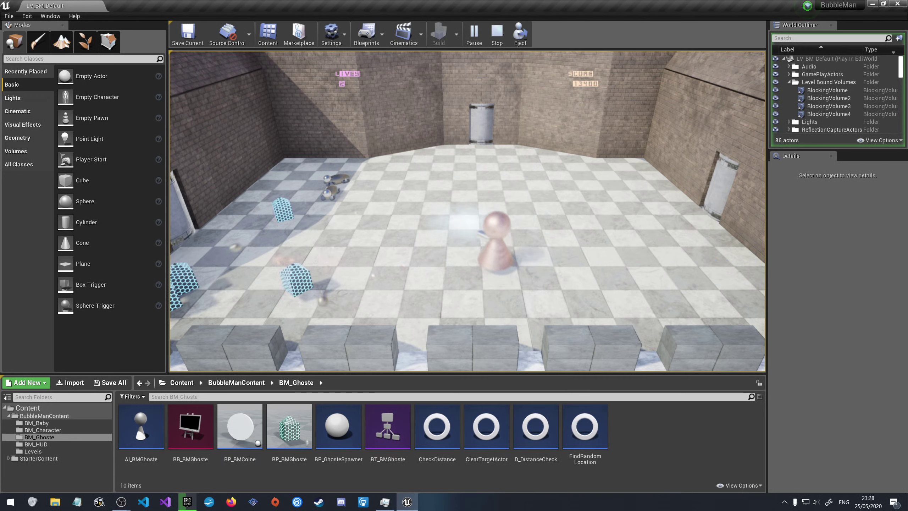
pyautogui.press('a')
pyautogui.press('s')
pyautogui.press('d')
pyautogui.press('w')
pyautogui.press('a')
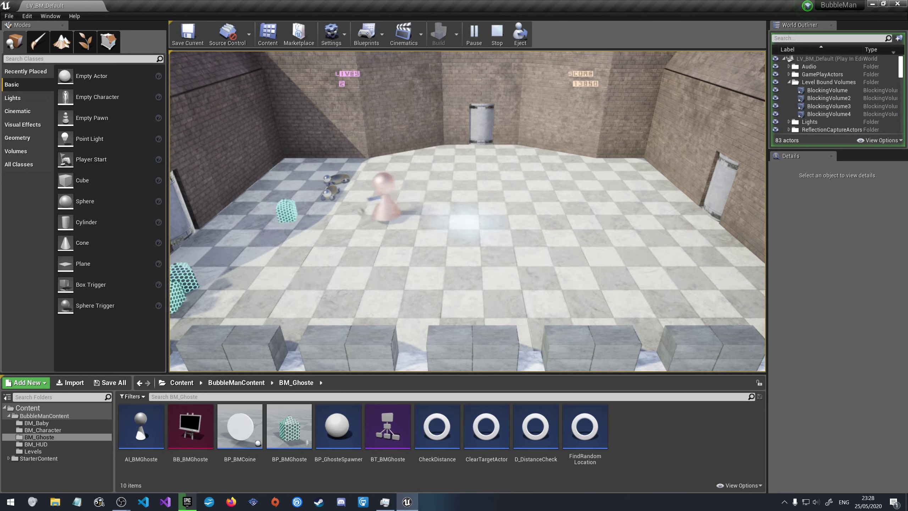
pyautogui.press('s')
pyautogui.press('d')
pyautogui.press('w')
pyautogui.press('a')
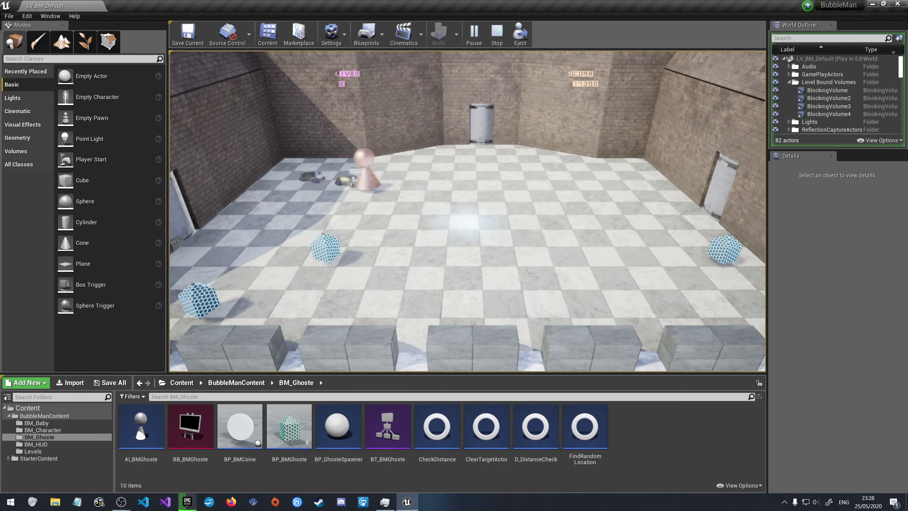
pyautogui.press('d')
pyautogui.press('s')
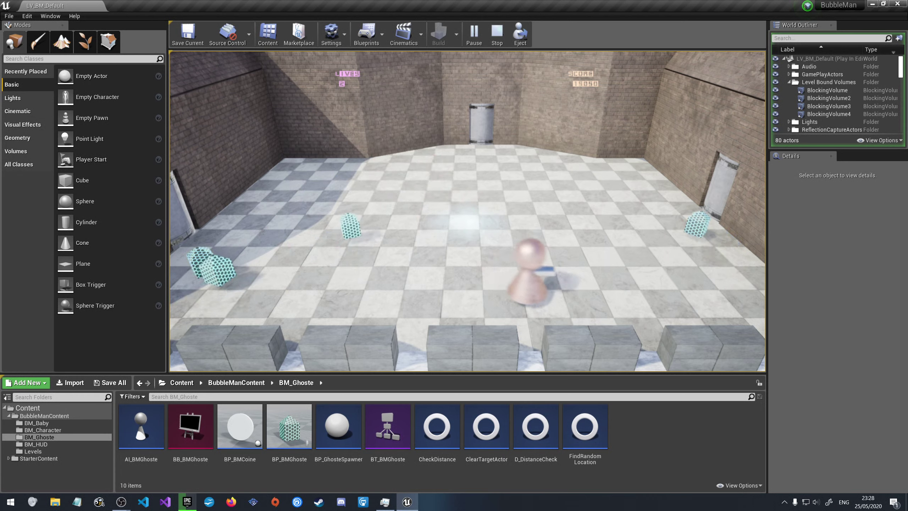
pyautogui.press('w')
pyautogui.press('a')
pyautogui.press('d')
pyautogui.press('a')
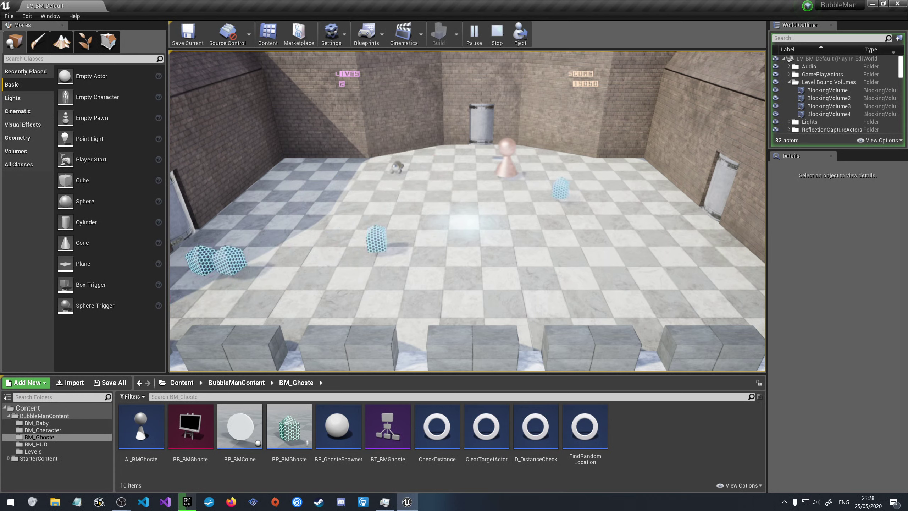
pyautogui.press('s')
pyautogui.press('d')
pyautogui.press('s')
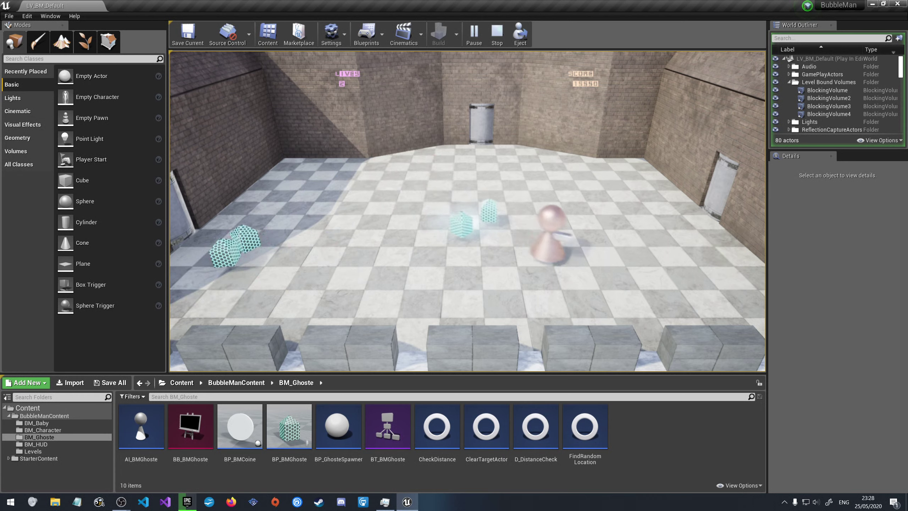
pyautogui.press('w')
pyautogui.press('a')
pyautogui.press('a')
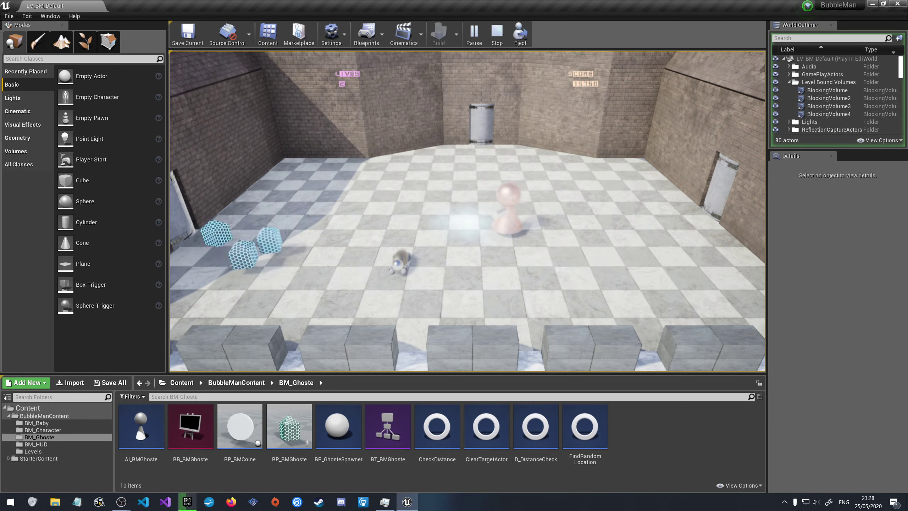
pyautogui.press('s')
pyautogui.press('d')
pyautogui.press('w')
pyautogui.press('a')
pyautogui.press('s')
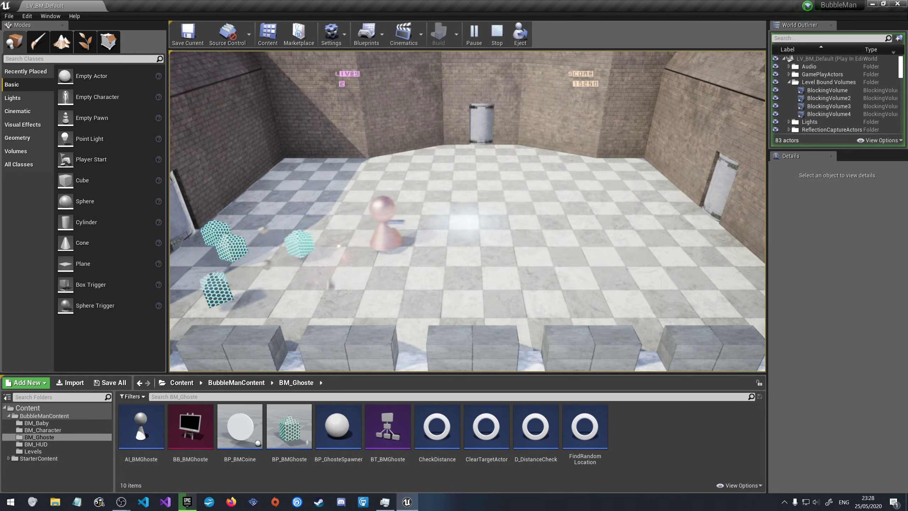
pyautogui.press('d')
pyautogui.press('w')
pyautogui.press('d')
pyautogui.press('s')
pyautogui.press('d')
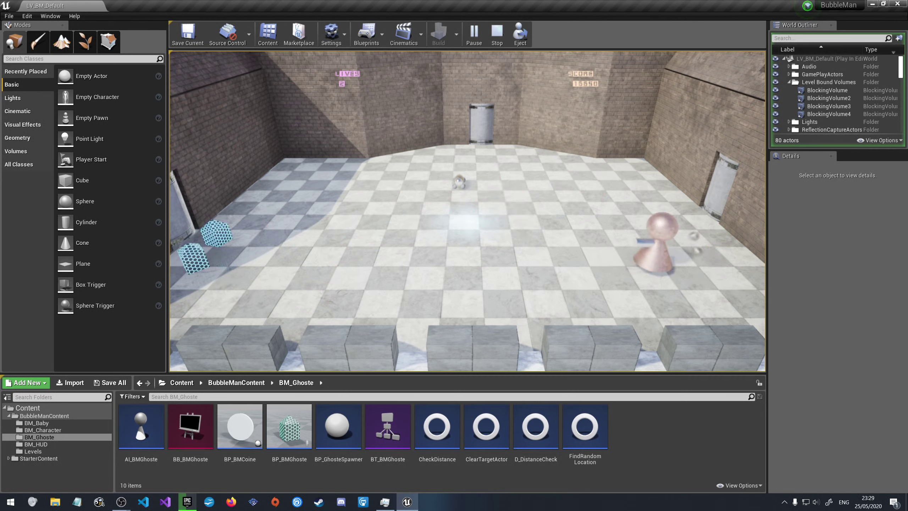
pyautogui.press('a')
pyautogui.press('d')
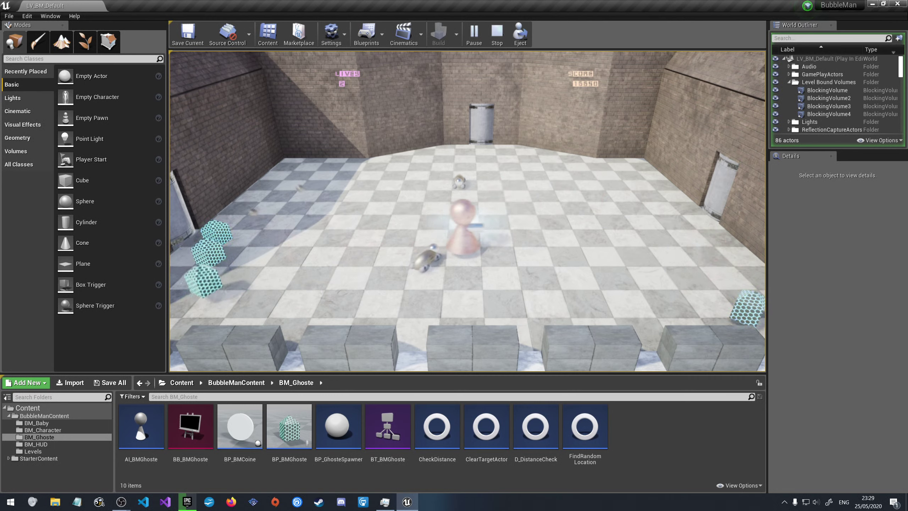
pyautogui.press('s')
pyautogui.press('a')
pyautogui.press('w')
pyautogui.press('d')
pyautogui.press('w')
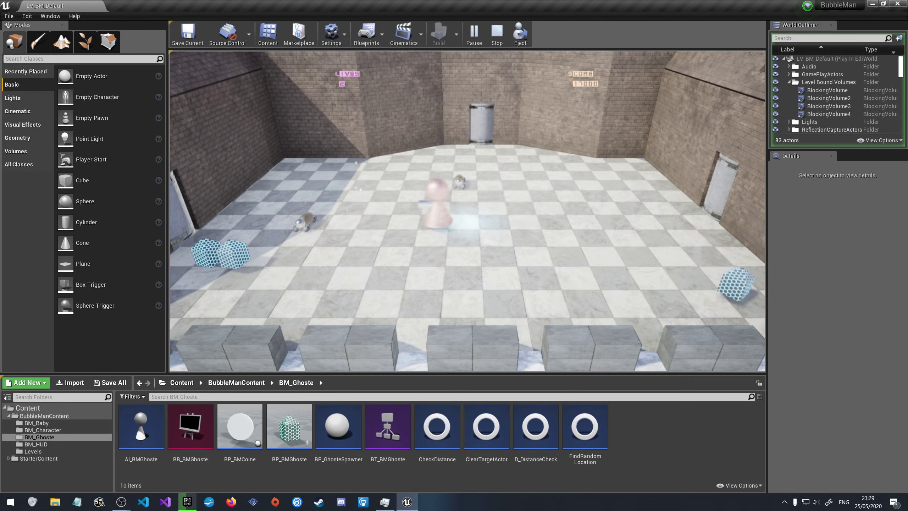
pyautogui.press('a')
pyautogui.press('d')
pyautogui.press('s')
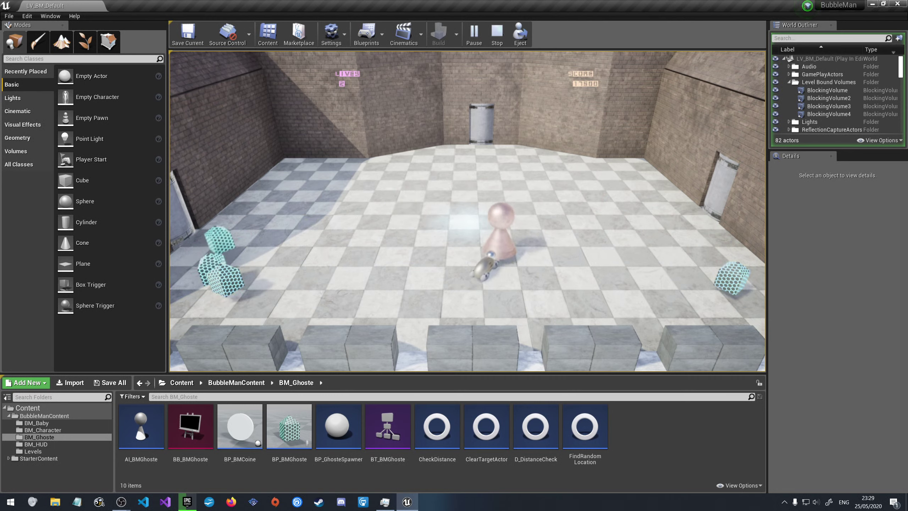
pyautogui.press('w')
pyautogui.press('a')
pyautogui.press('d')
pyautogui.press('a')
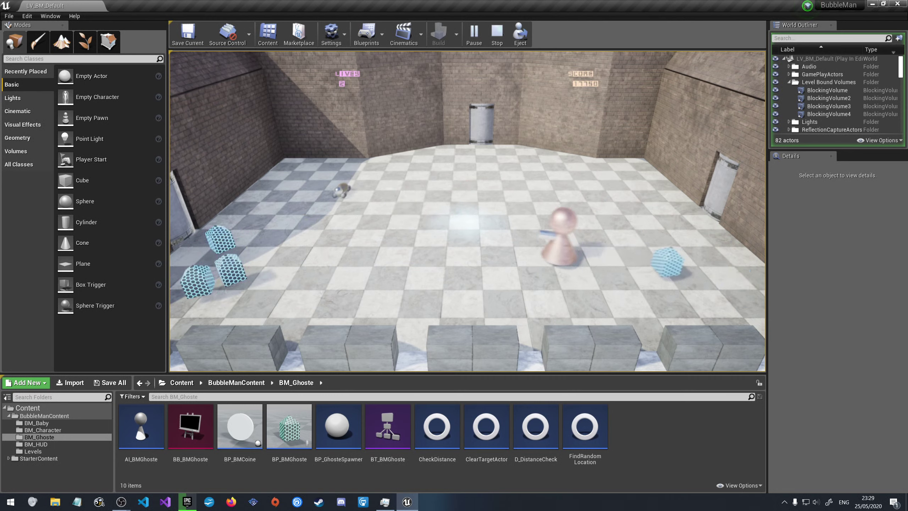
pyautogui.press('w')
pyautogui.press('d')
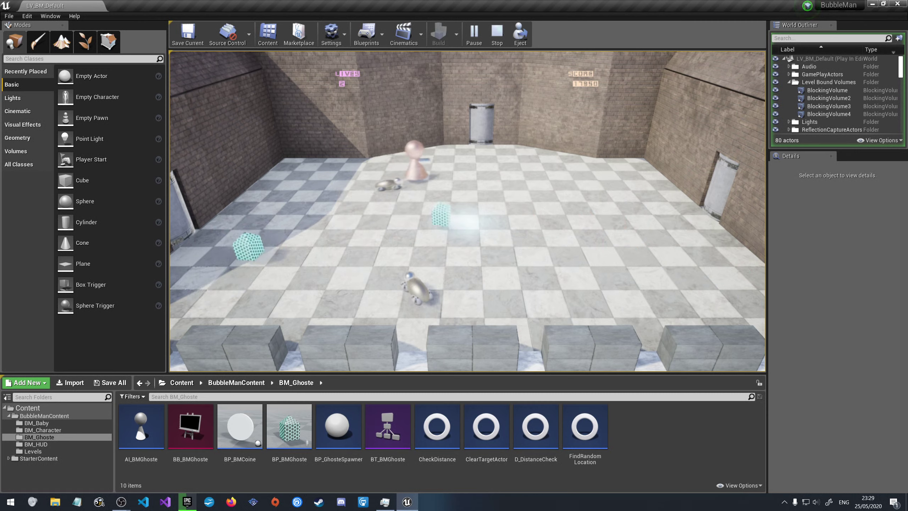
pyautogui.press('s')
pyautogui.press('a')
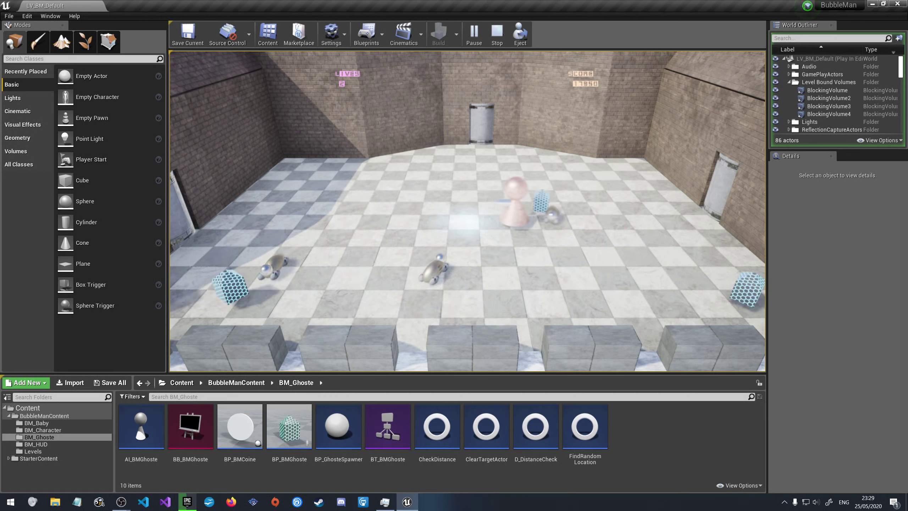
pyautogui.press('w')
pyautogui.press('d')
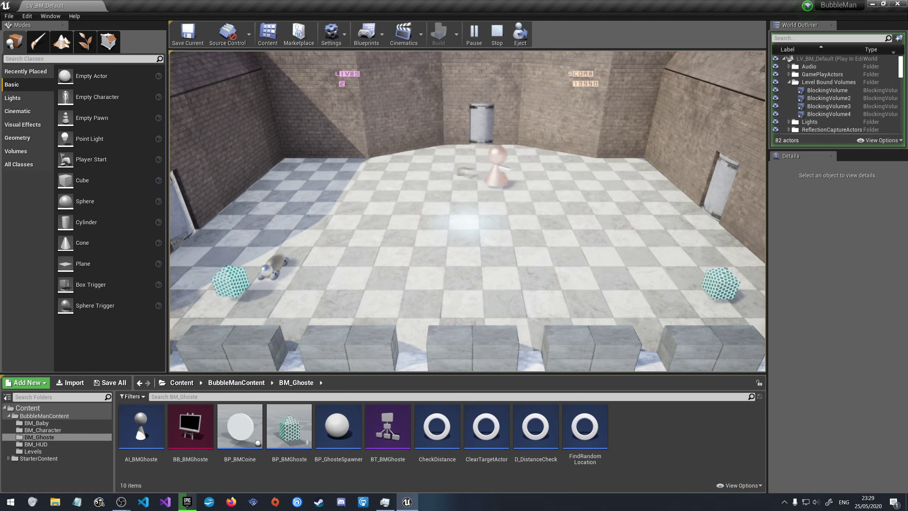
# Play-test LV_BM_Default until game over, steering the character around the arena among ghosts and crawling babies, and end the play session
pyautogui.press('s')
pyautogui.press('a')
pyautogui.press('d')
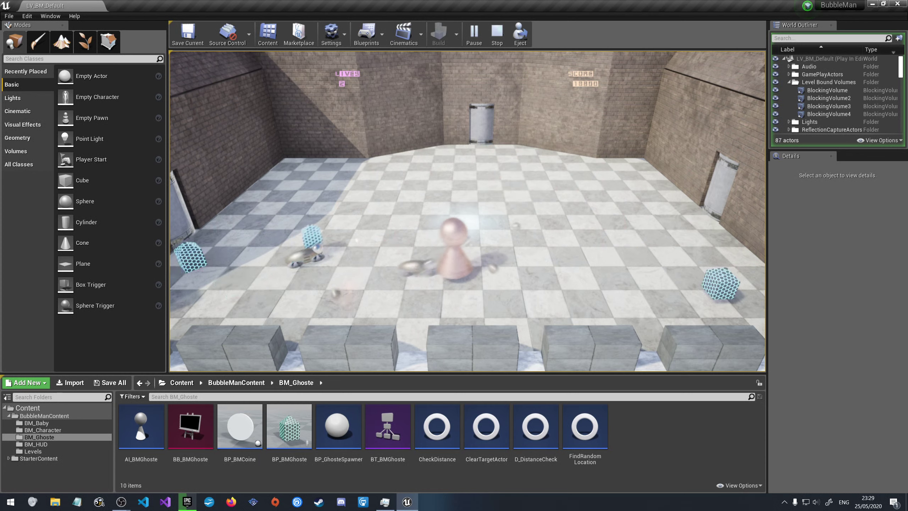
pyautogui.press('w')
pyautogui.press('a')
pyautogui.press('d')
pyautogui.press('d')
pyautogui.press('w')
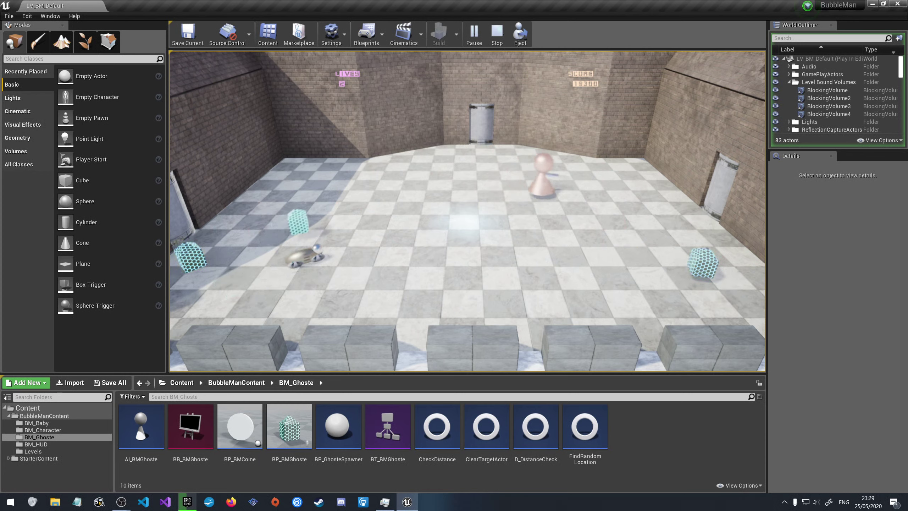
pyautogui.press('s')
pyautogui.press('a')
pyautogui.press('w')
pyautogui.press('a')
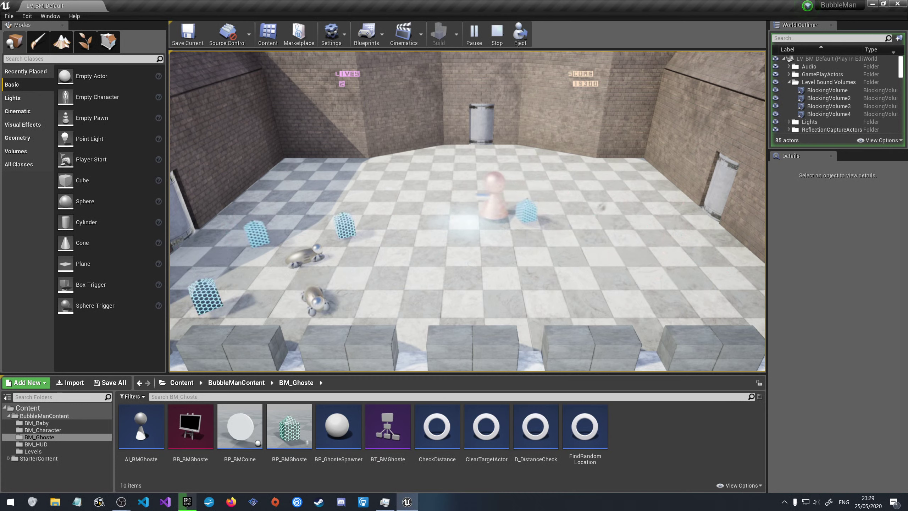
pyautogui.press('d')
pyautogui.press('s')
pyautogui.press('w')
pyautogui.press('d')
pyautogui.press('w')
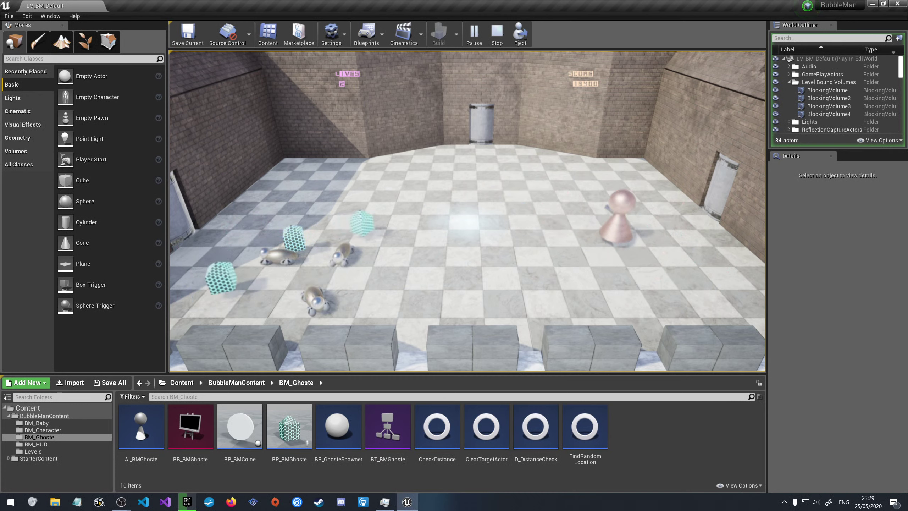
pyautogui.press('a')
pyautogui.press('d')
pyautogui.press('s')
pyautogui.press('a')
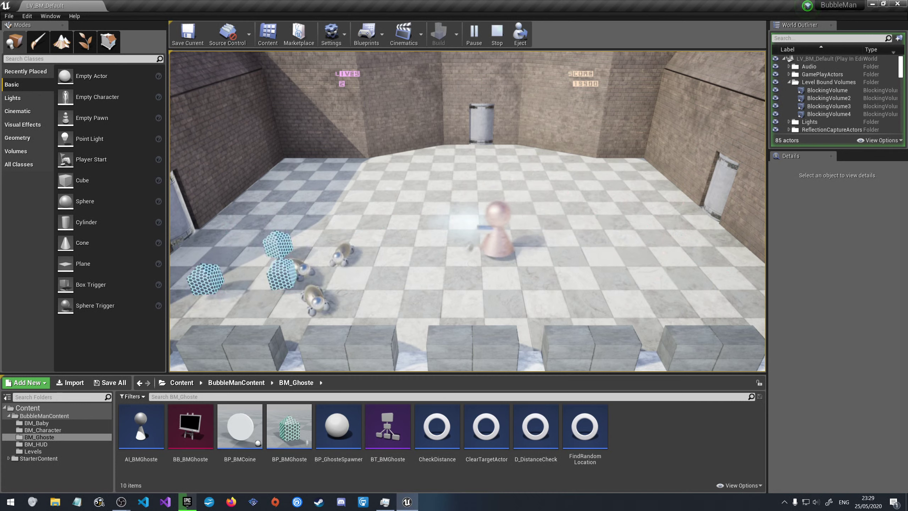
pyautogui.press('d')
pyautogui.press('a')
pyautogui.press('s')
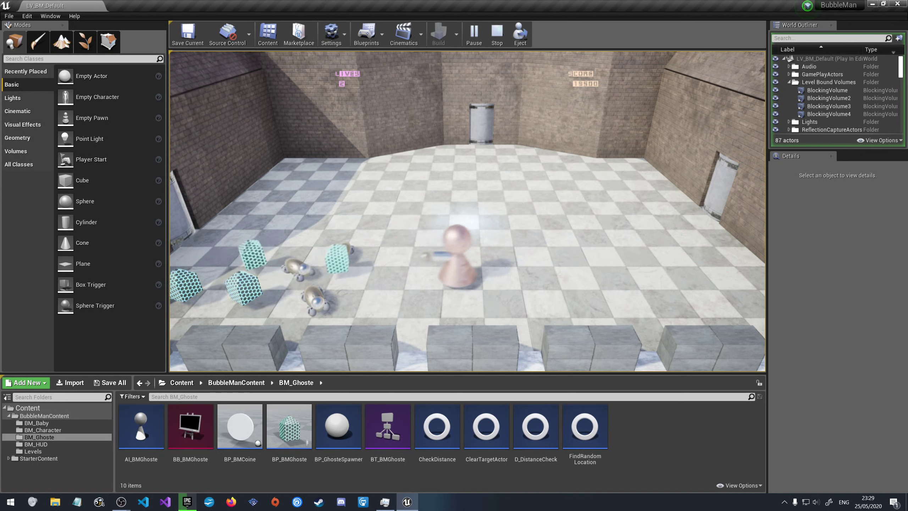
pyautogui.press('d')
pyautogui.press('w')
pyautogui.press('a')
pyautogui.press('d')
pyautogui.press('d')
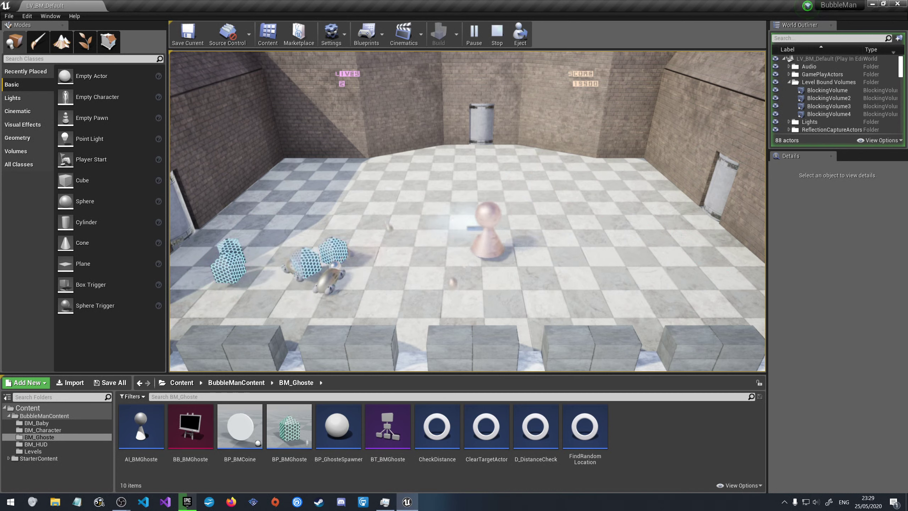
pyautogui.press('a')
pyautogui.press('d')
pyautogui.press('a')
pyautogui.press('d')
pyautogui.press('s')
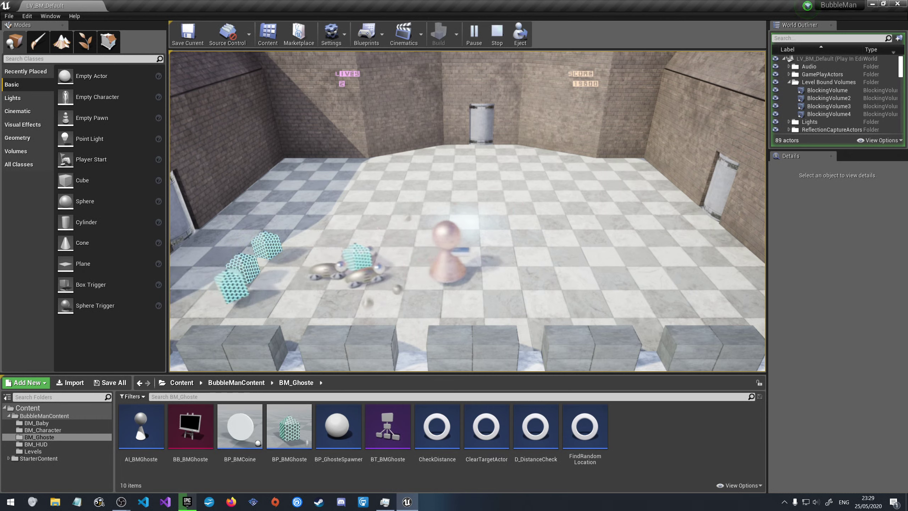
pyautogui.press('w')
pyautogui.press('a')
pyautogui.press('s')
pyautogui.press('d')
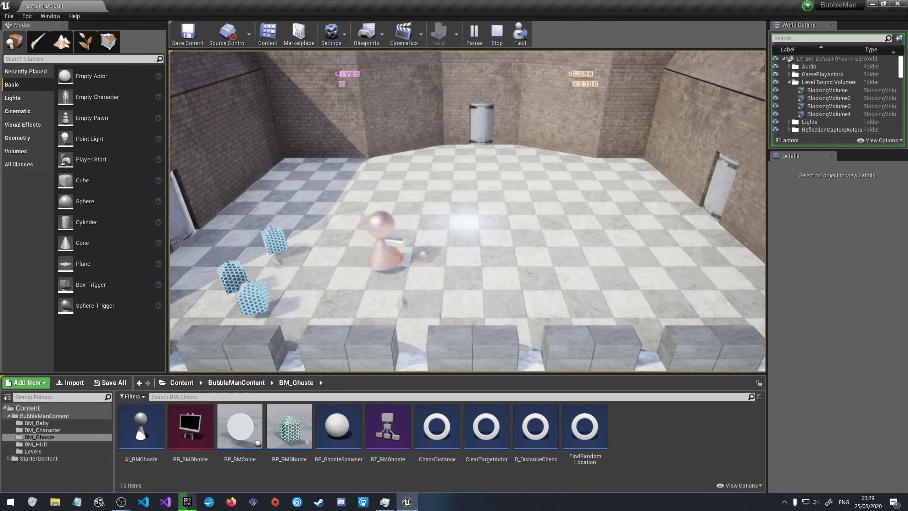
pyautogui.press('w')
pyautogui.press('a')
pyautogui.press('d')
pyautogui.press('s')
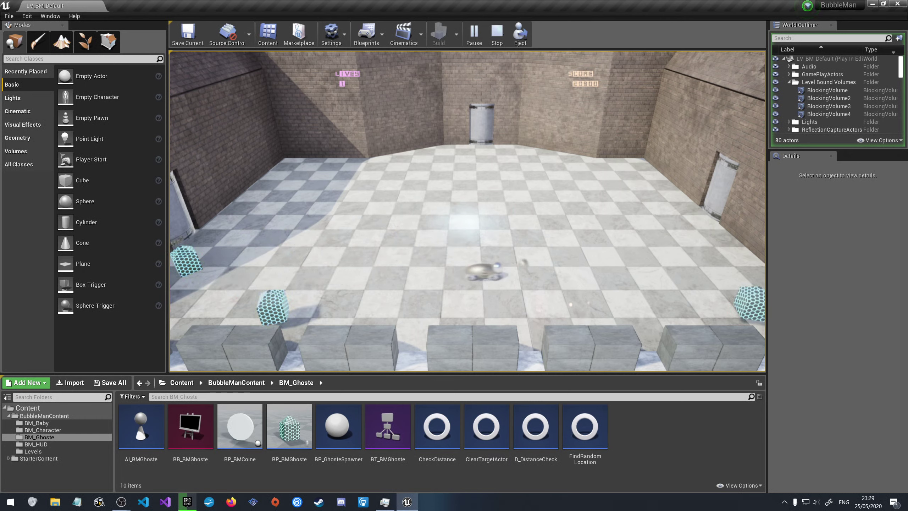
pyautogui.press('s')
pyautogui.press('d')
pyautogui.press('w')
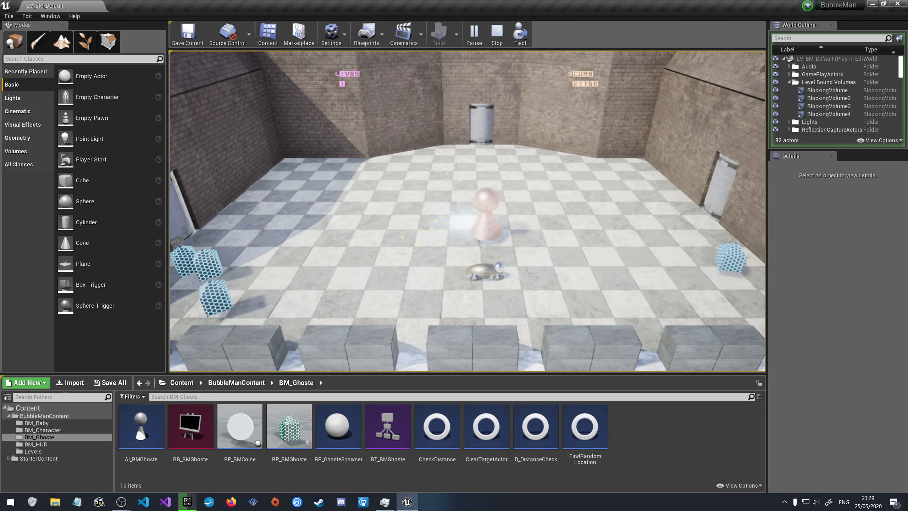
pyautogui.press('a')
pyautogui.press('d')
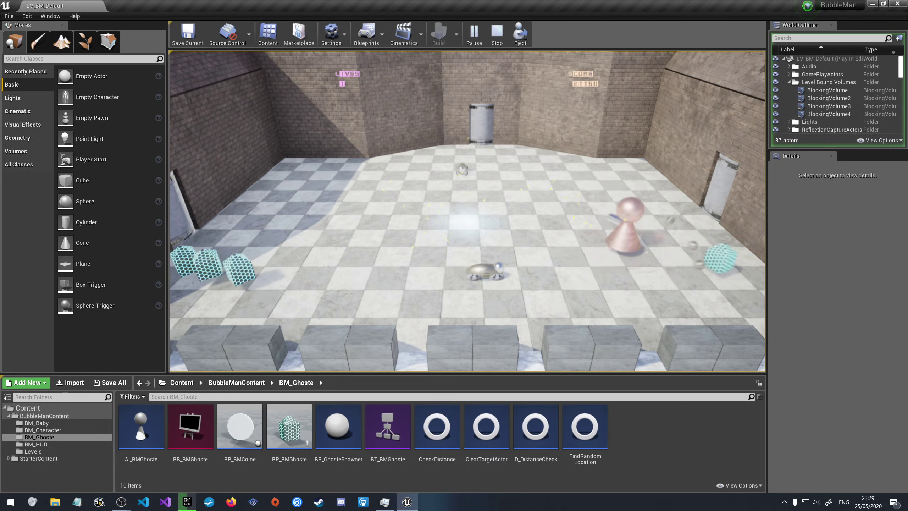
pyautogui.press('a')
pyautogui.press('w')
pyautogui.press('s')
pyautogui.press('d')
pyautogui.press('a')
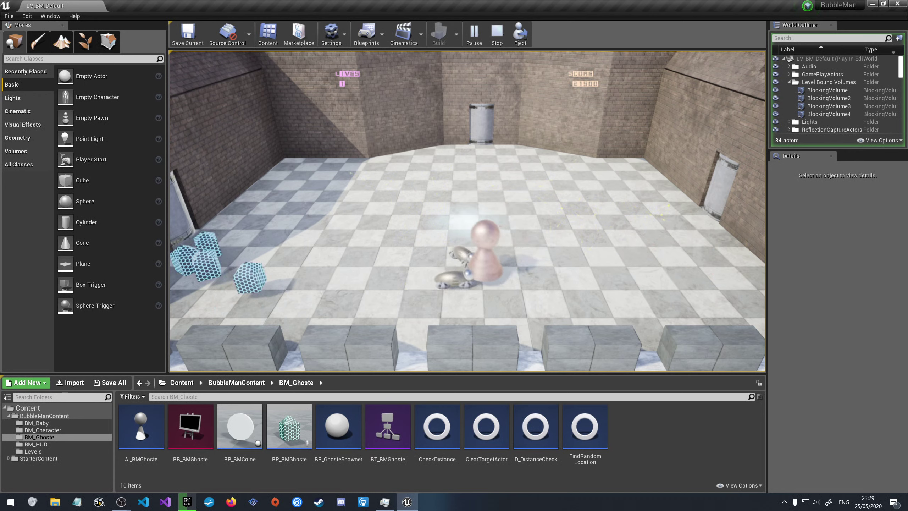
pyautogui.press('w')
pyautogui.press('w')
pyautogui.press('a')
pyautogui.press('s')
pyautogui.press('d')
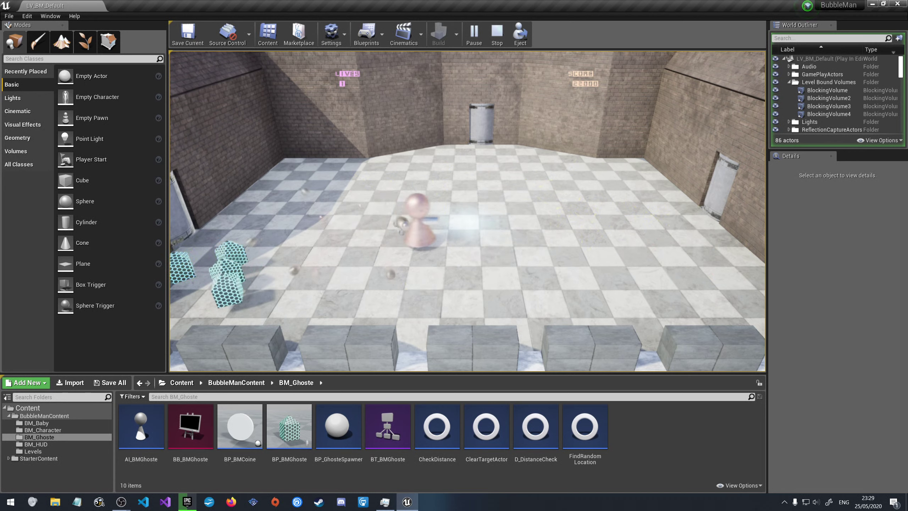
pyautogui.press('w')
pyautogui.press('a')
pyautogui.press('s')
pyautogui.press('d')
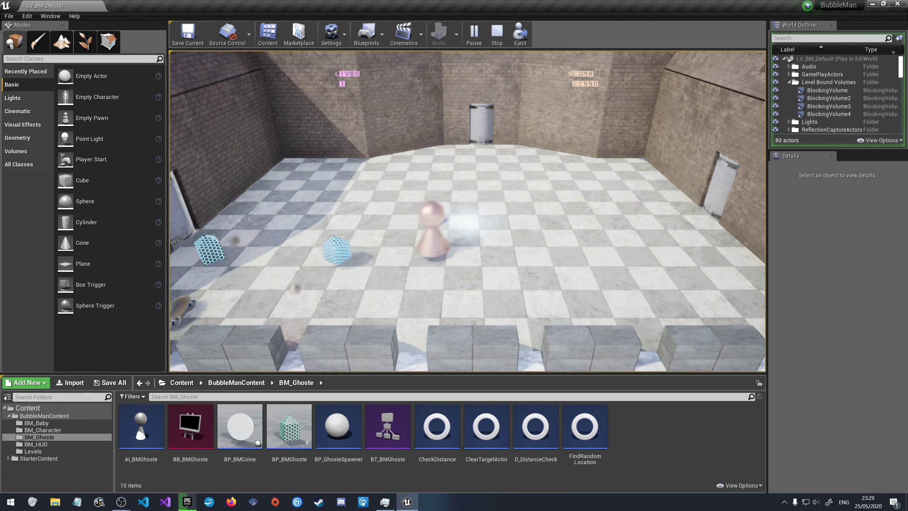
pyautogui.press('w')
pyautogui.press('d')
pyautogui.press('s')
pyautogui.press('a')
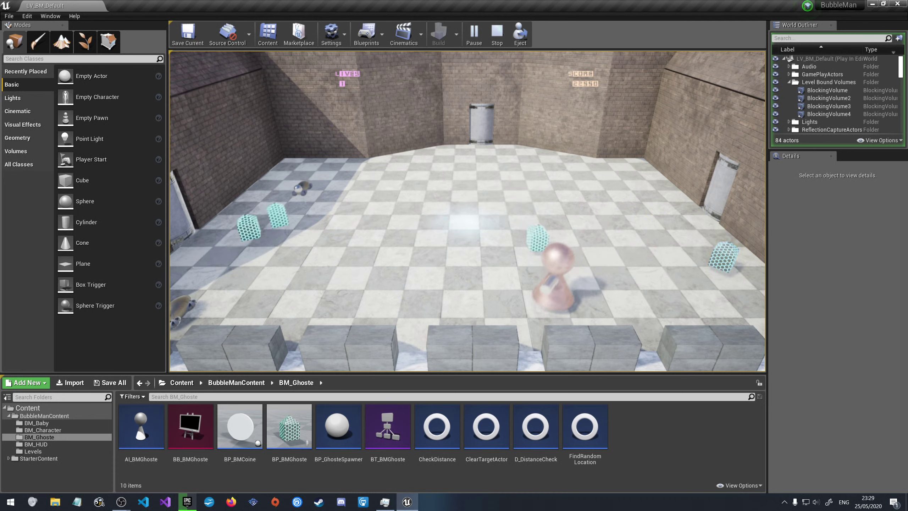
pyautogui.press('w')
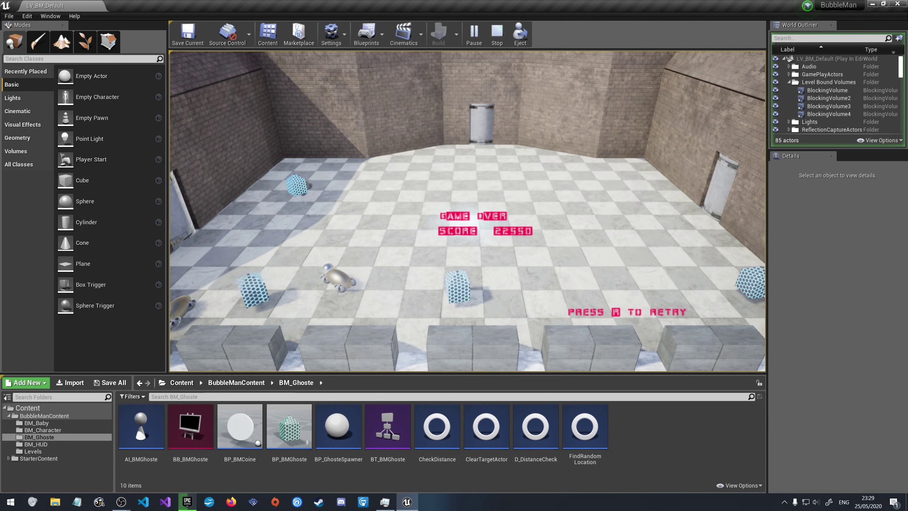
pyautogui.press('Escape')
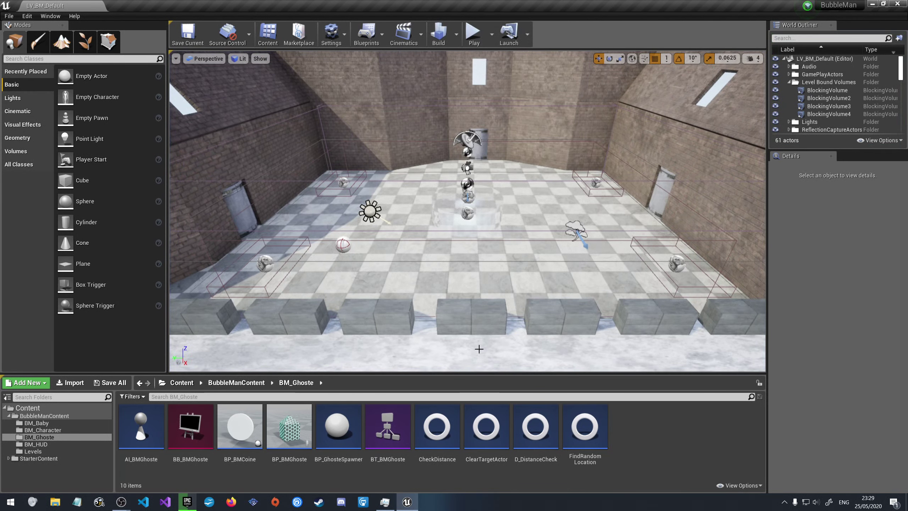
# Switch to the Epic Games Launcher and check the Content Examples installation's progress in the downloads, returning to the BubbleMan editor between checks
pyautogui.click(187, 501)
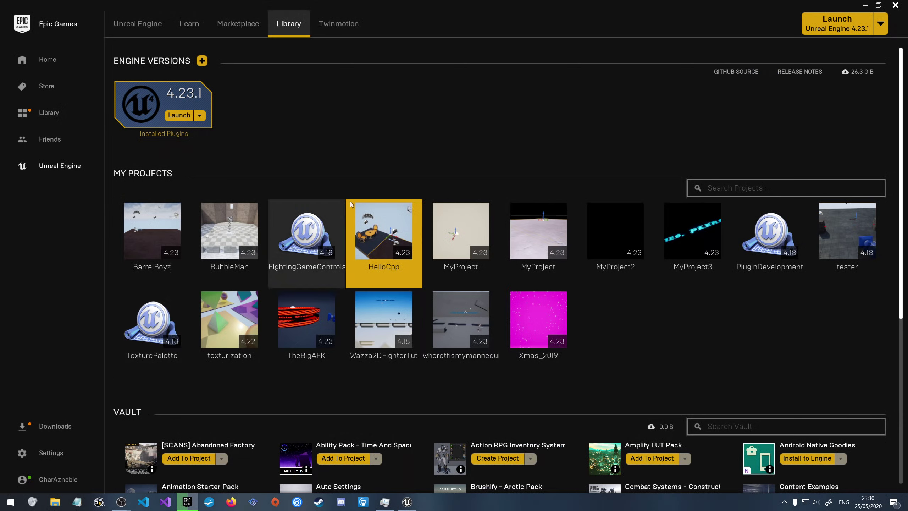
pyautogui.click(64, 428)
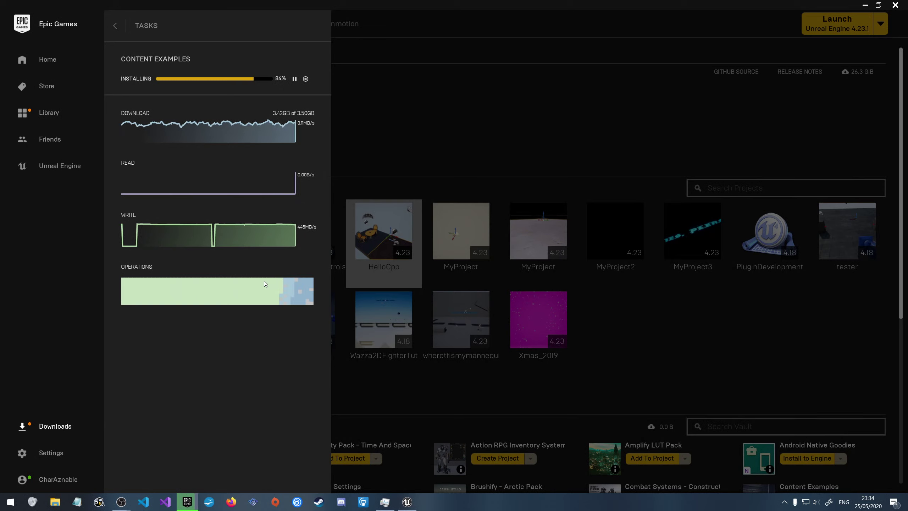
pyautogui.click(416, 502)
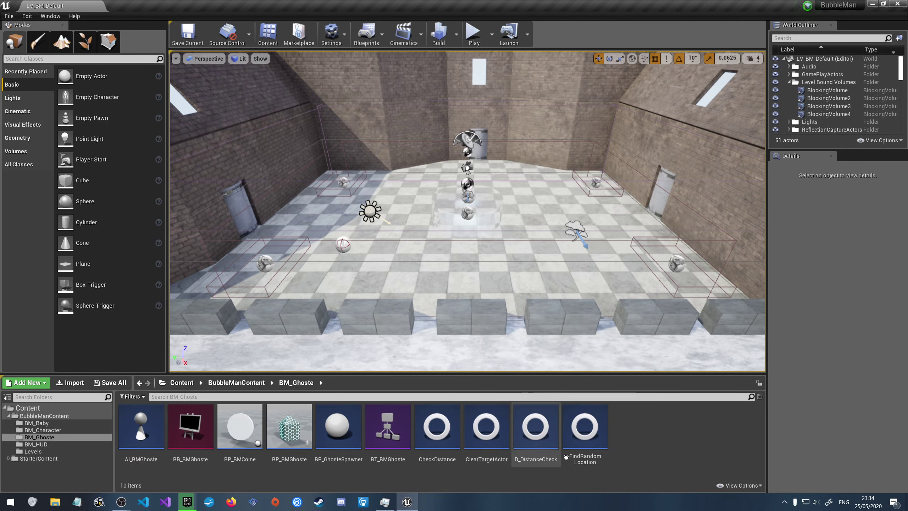
pyautogui.click(784, 502)
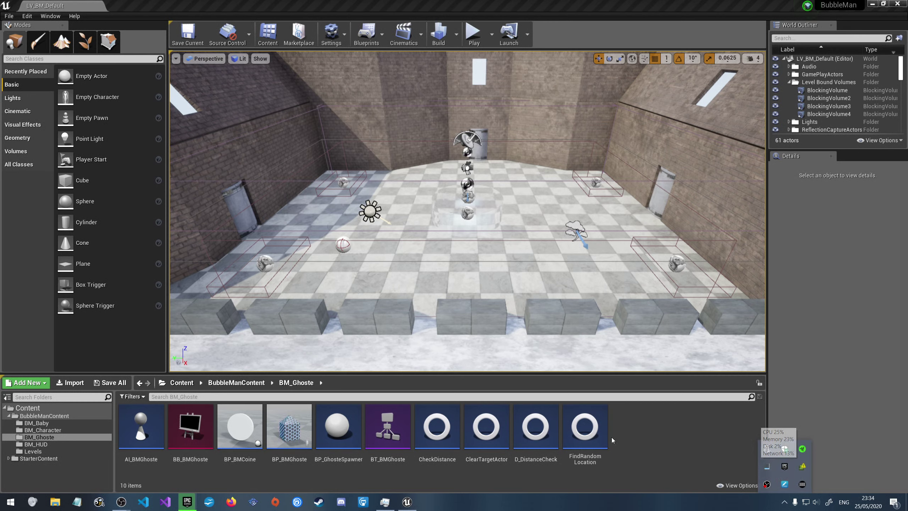
pyautogui.click(325, 486)
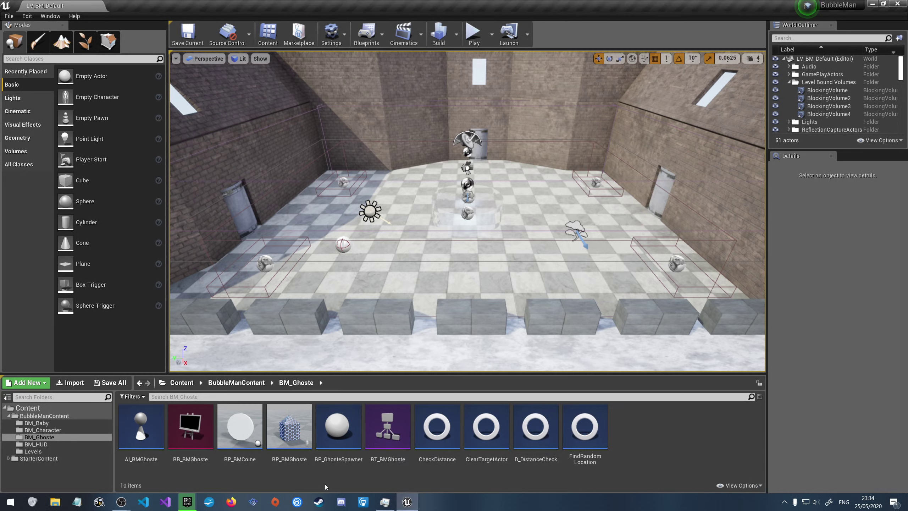
pyautogui.click(187, 502)
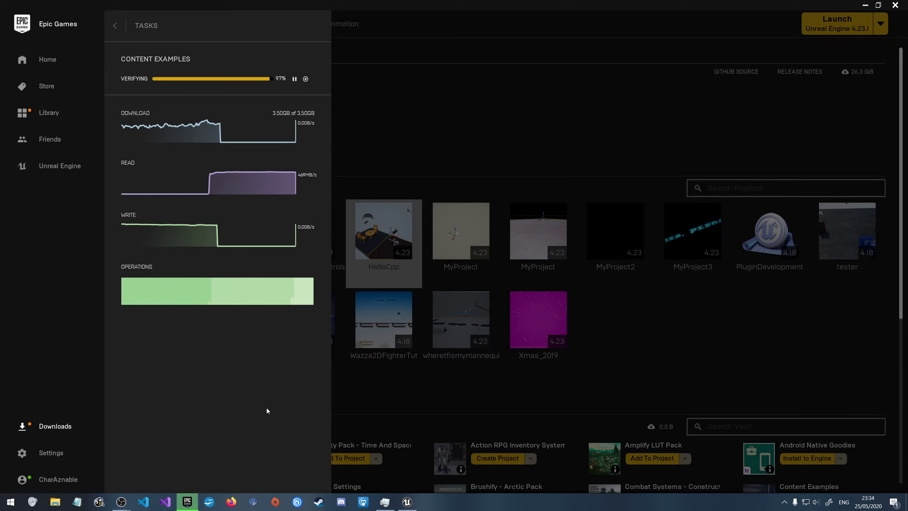
pyautogui.click(408, 501)
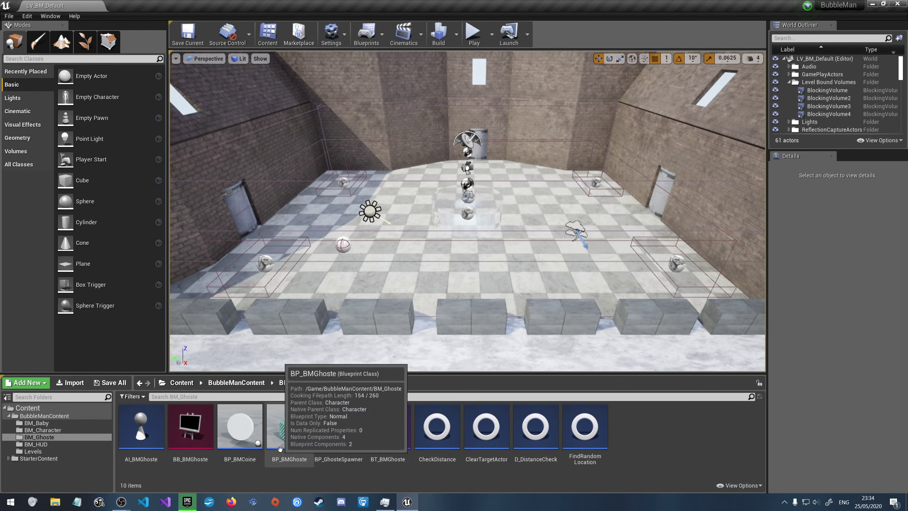
pyautogui.click(187, 502)
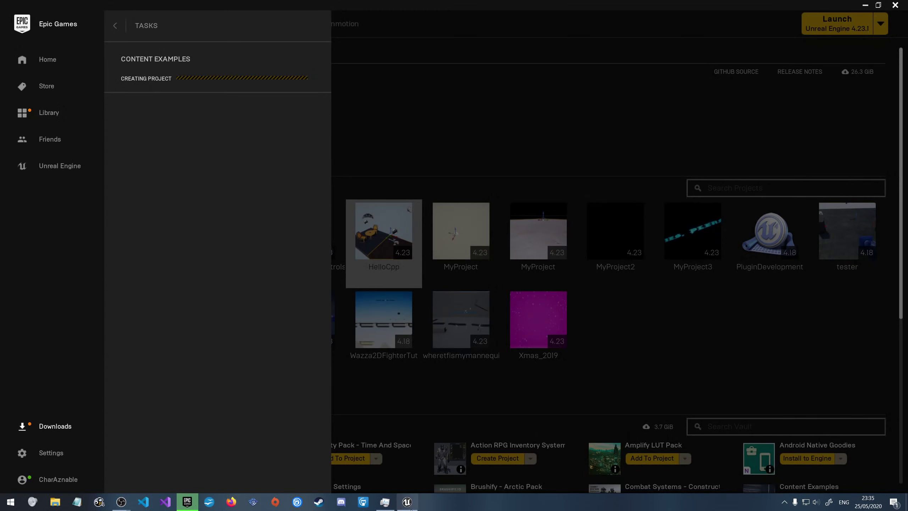
# Return to the BubbleMan editor, open the BP_BMCoine blueprint from BM_Ghoste and examine the impulse nodes in its Event Graph
pyautogui.click(407, 502)
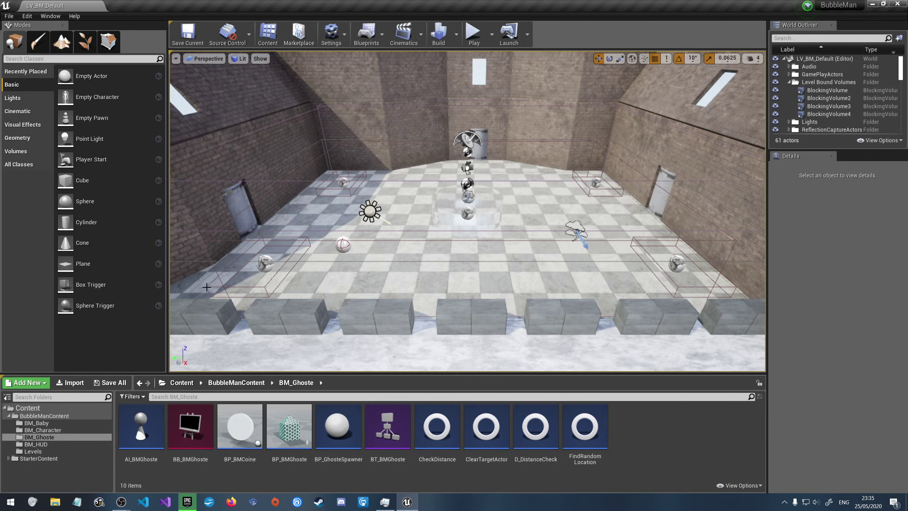
pyautogui.moveTo(527, 458)
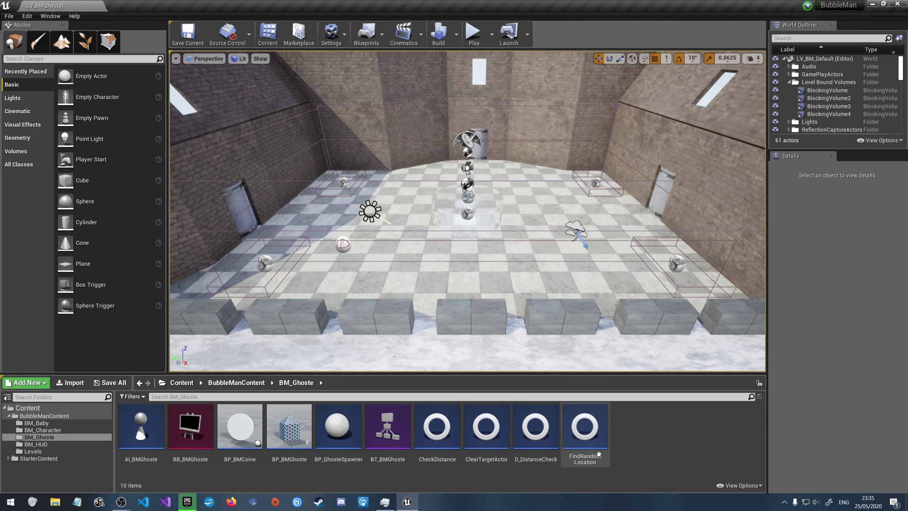
pyautogui.doubleClick(242, 424)
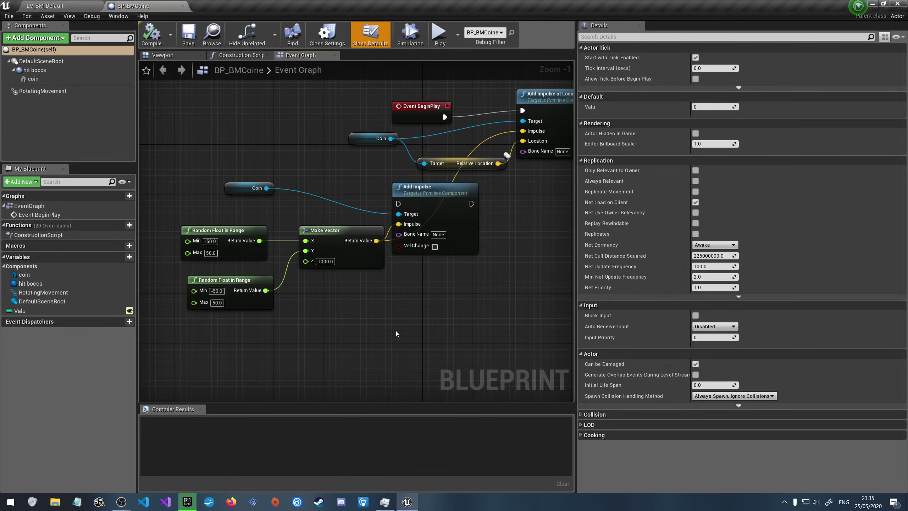
pyautogui.moveTo(440, 321); pyautogui.dragTo(389, 362, button='right')
pyautogui.scroll(-2, 389, 355)
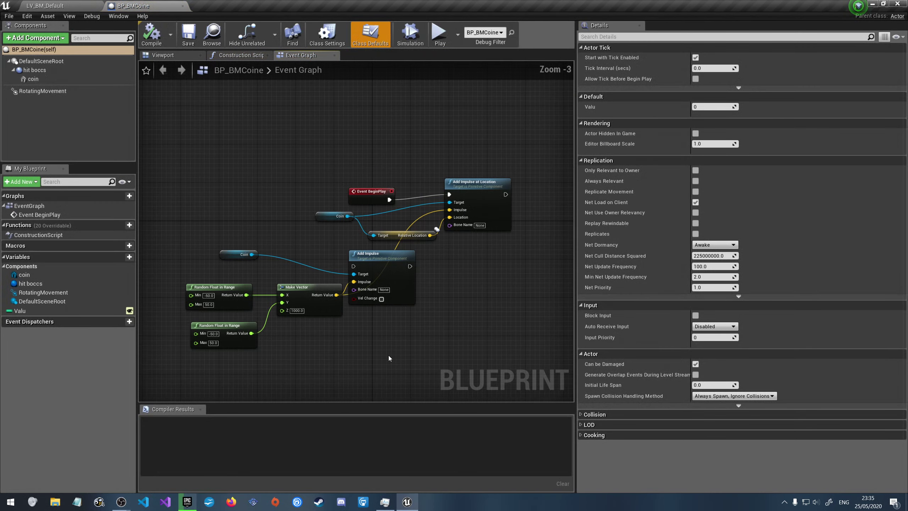
pyautogui.scroll(3, 383, 350)
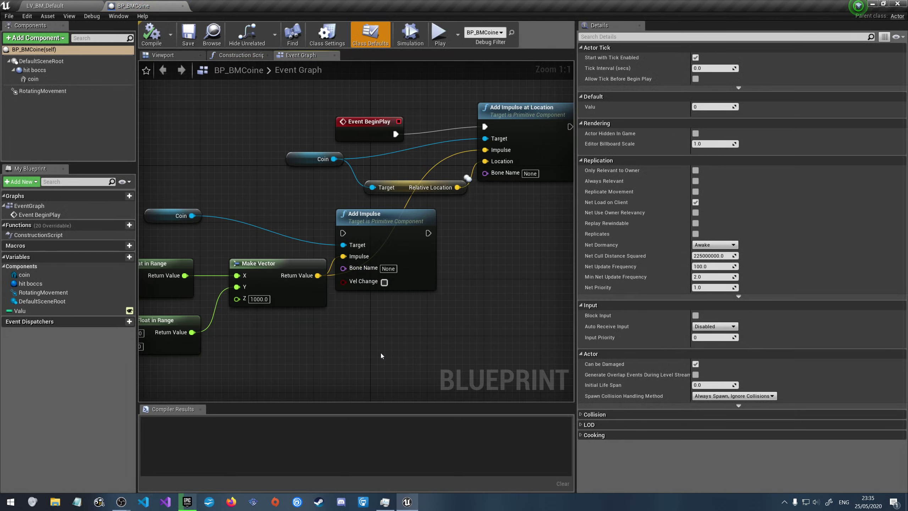
pyautogui.scroll(-1, 381, 341)
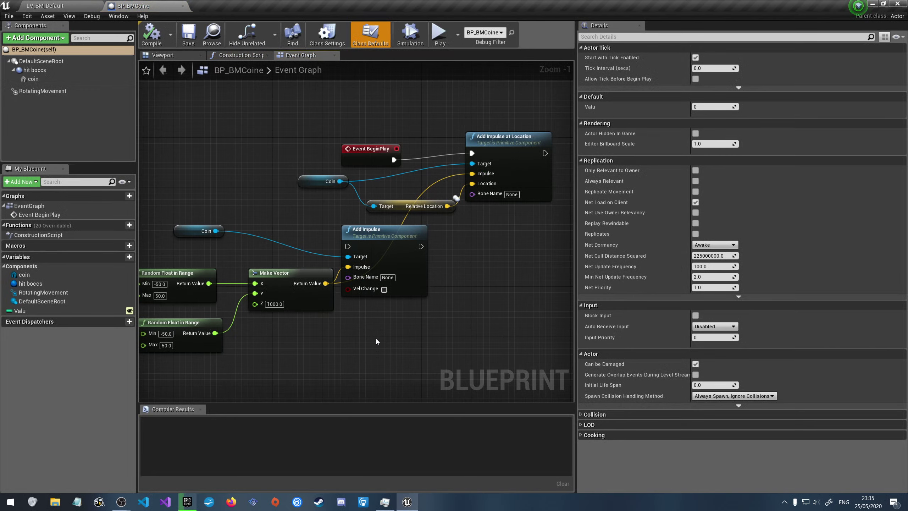
pyautogui.moveTo(376, 339); pyautogui.dragTo(428, 347, button='right')
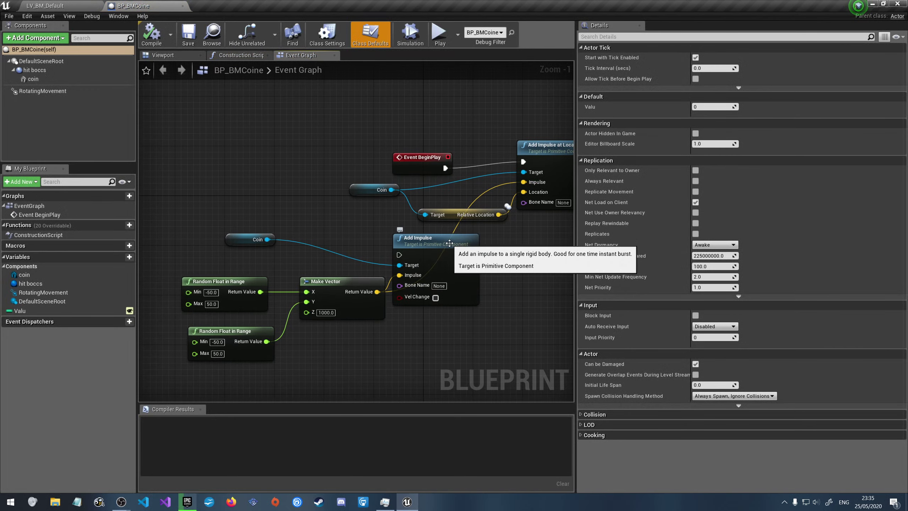
# Move the Add Impulse node clear of the Make Vector node and delete the Add Impulse at Location and Relative Location nodes
pyautogui.moveTo(517, 260); pyautogui.dragTo(452, 279, button='right')
pyautogui.moveTo(379, 262); pyautogui.dragTo(479, 253)
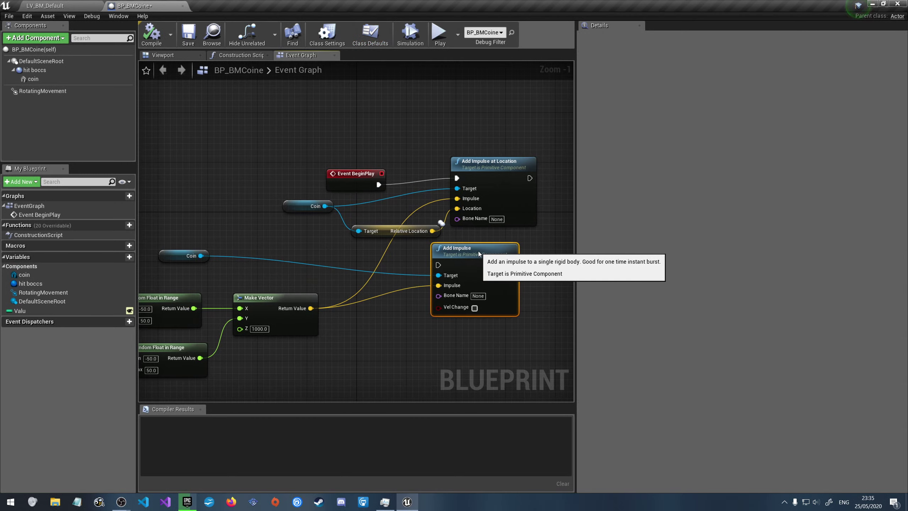
pyautogui.click(478, 166)
pyautogui.press('Delete')
pyautogui.click(373, 225)
pyautogui.press('Delete')
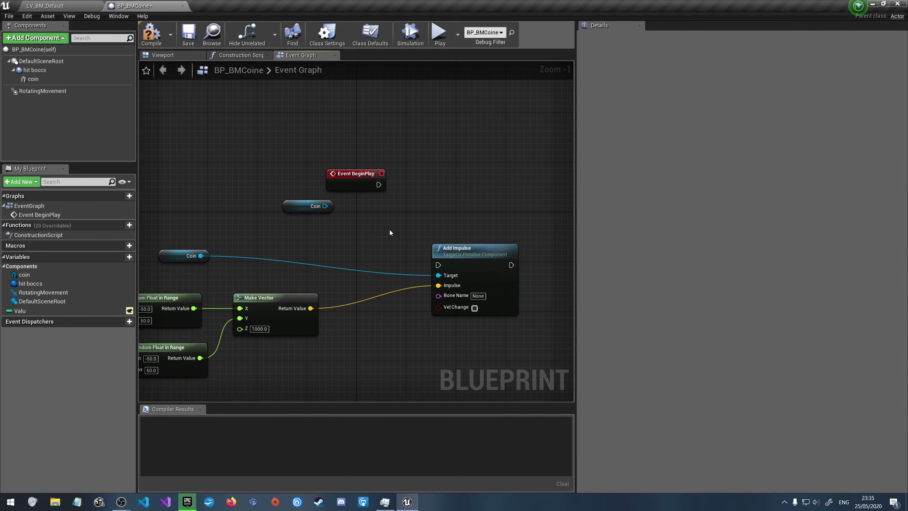
# Delete the unconnected Coin node, move Add Impulse beside Event BeginPlay and connect the event's execution output to it
pyautogui.click(308, 206)
pyautogui.press('Delete')
pyautogui.moveTo(447, 245); pyautogui.dragTo(439, 188)
pyautogui.moveTo(379, 185); pyautogui.dragTo(461, 178)
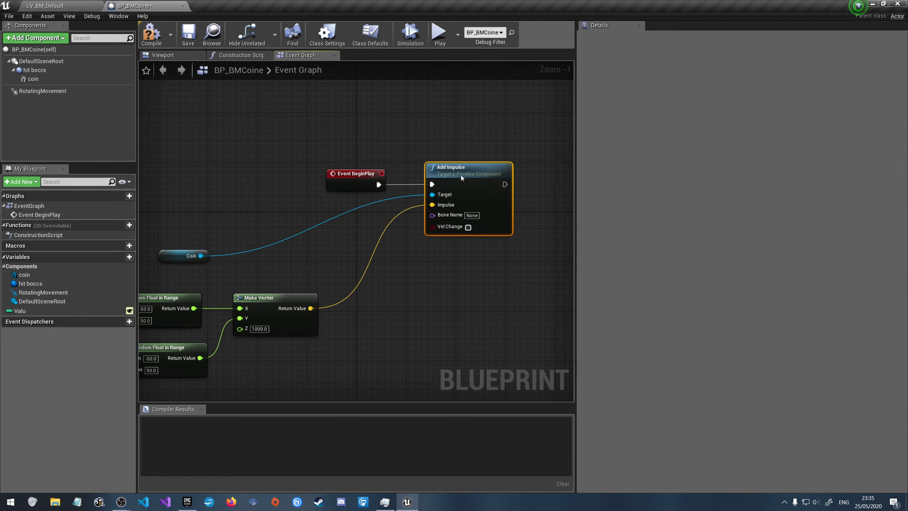
pyautogui.click(453, 294)
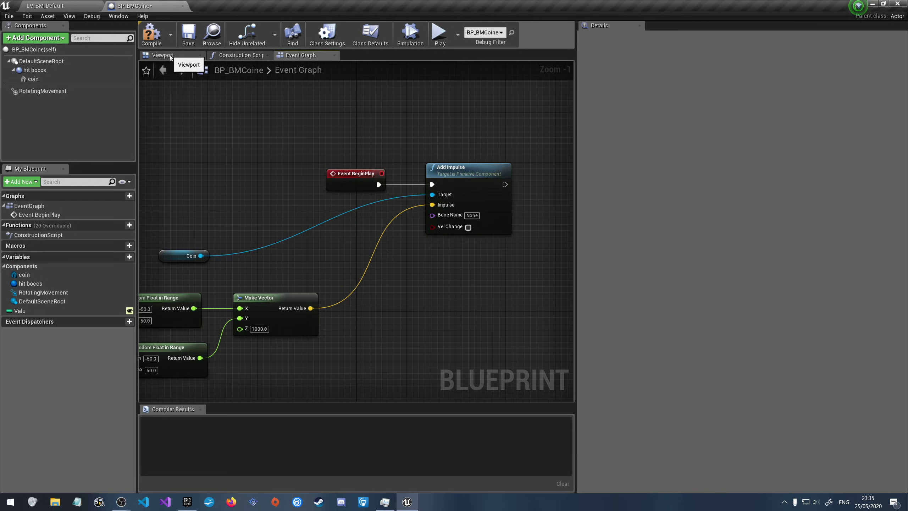
# Compile and save the BP_BMCoine blueprint
pyautogui.click(167, 37)
pyautogui.click(186, 34)
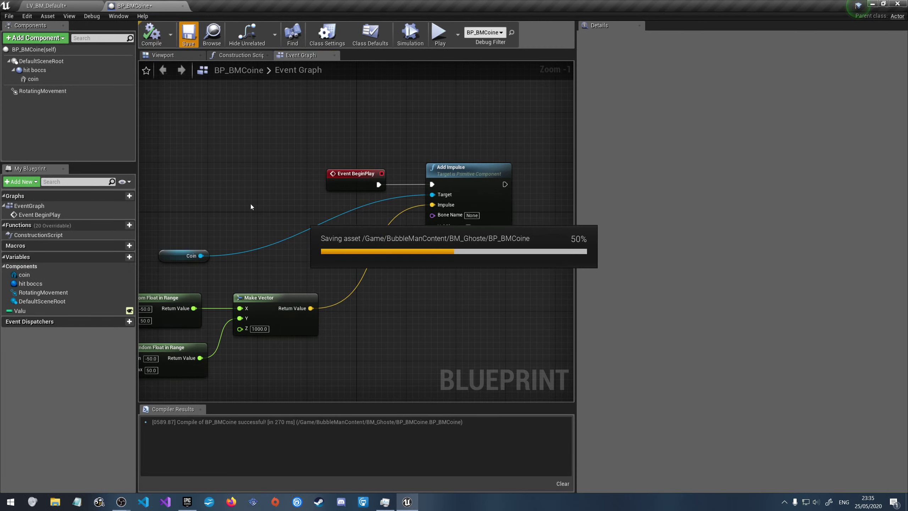
pyautogui.moveTo(223, 195); pyautogui.dragTo(320, 168, button='right')
pyautogui.moveTo(299, 254); pyautogui.dragTo(280, 253, button='right')
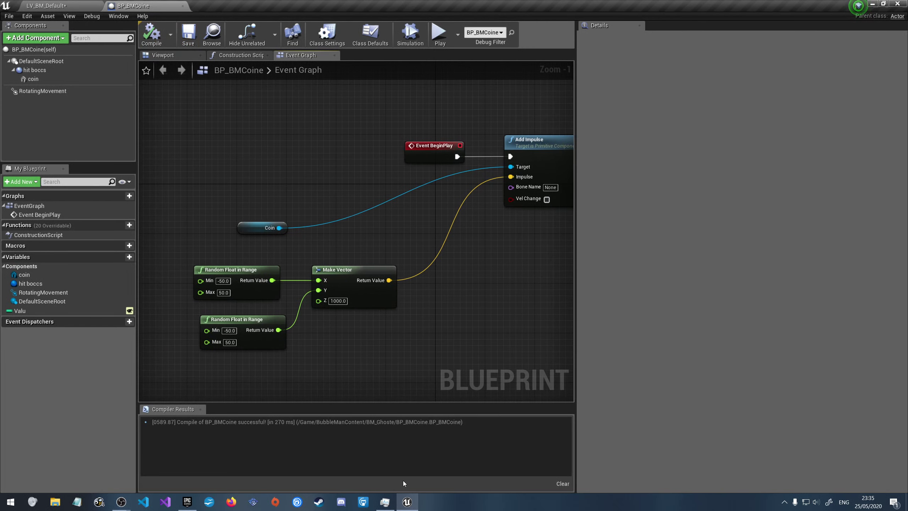
# Switch to the Epic Games Launcher, open the ContentExamplesExploooore project from the library and close the SteamVR window
pyautogui.click(186, 502)
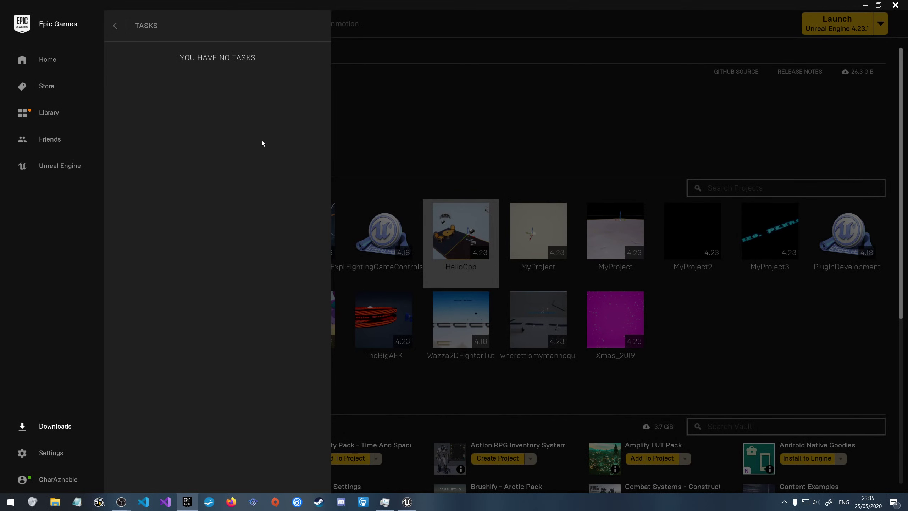
pyautogui.click(116, 25)
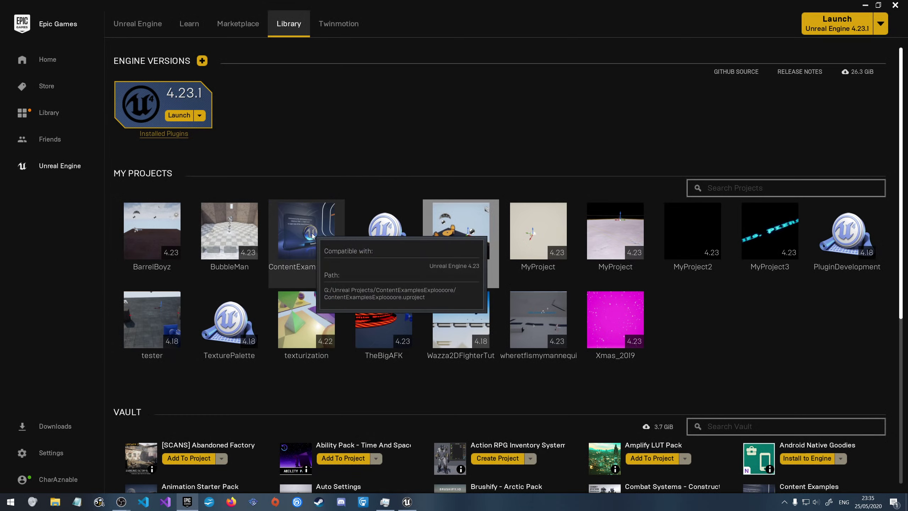
pyautogui.doubleClick(284, 236)
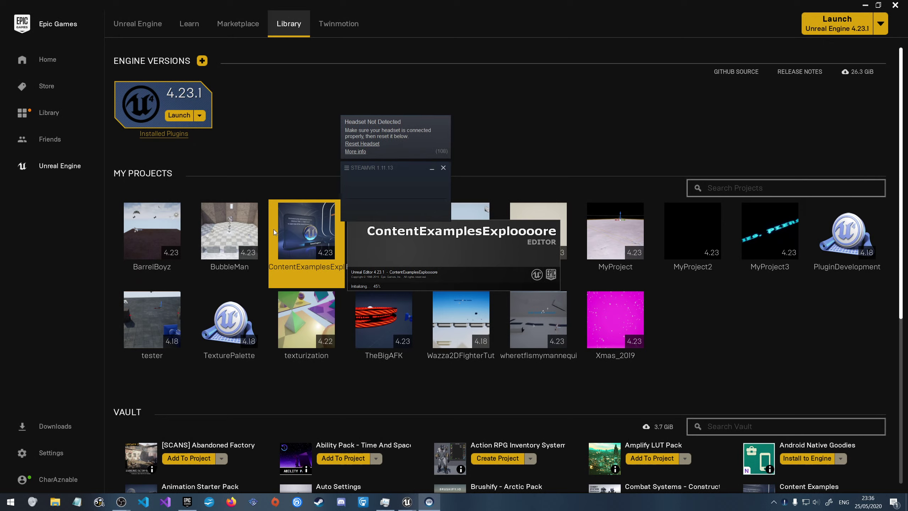
pyautogui.click(443, 168)
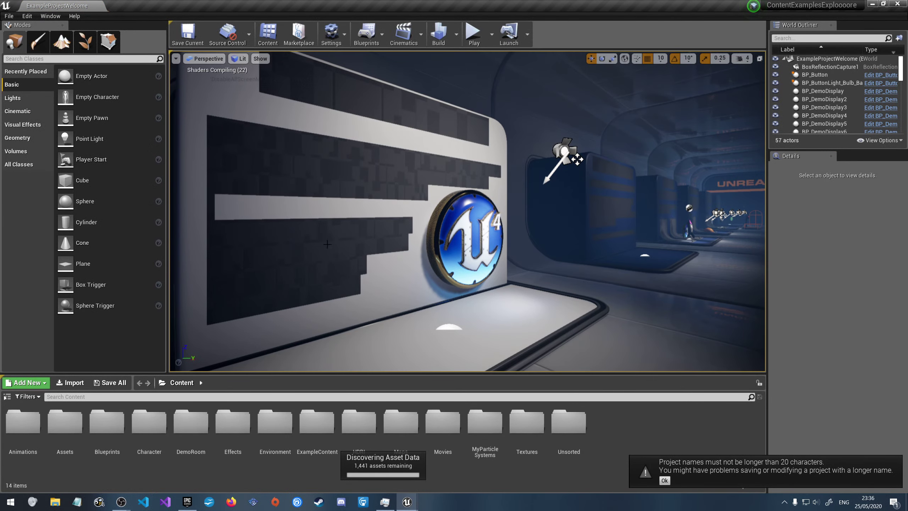
# Explore the ExampleProjectWelcome level and inspect the BP_Slider and BP_Mat_with_Slider actors in display 1.D
pyautogui.click(445, 211)
pyautogui.moveTo(438, 198); pyautogui.dragTo(545, 212, button='right')
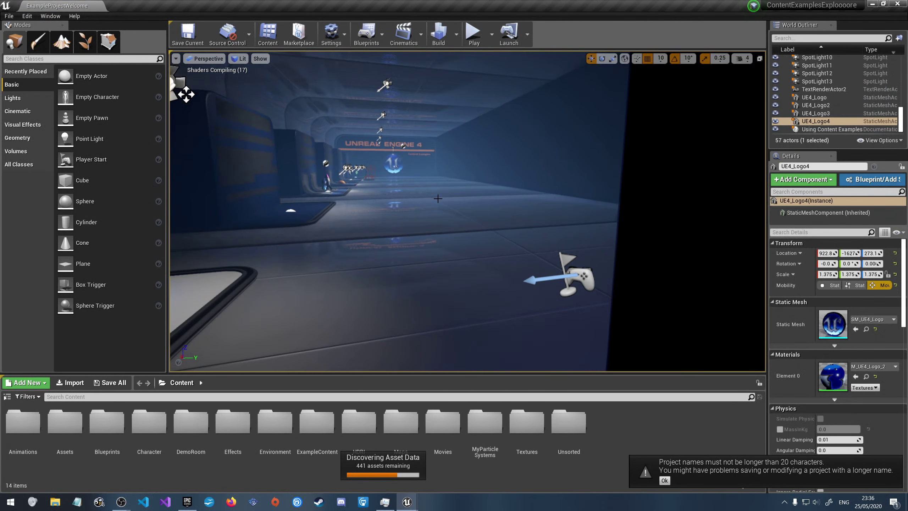
pyautogui.moveTo(437, 199); pyautogui.dragTo(438, 198, button='right')
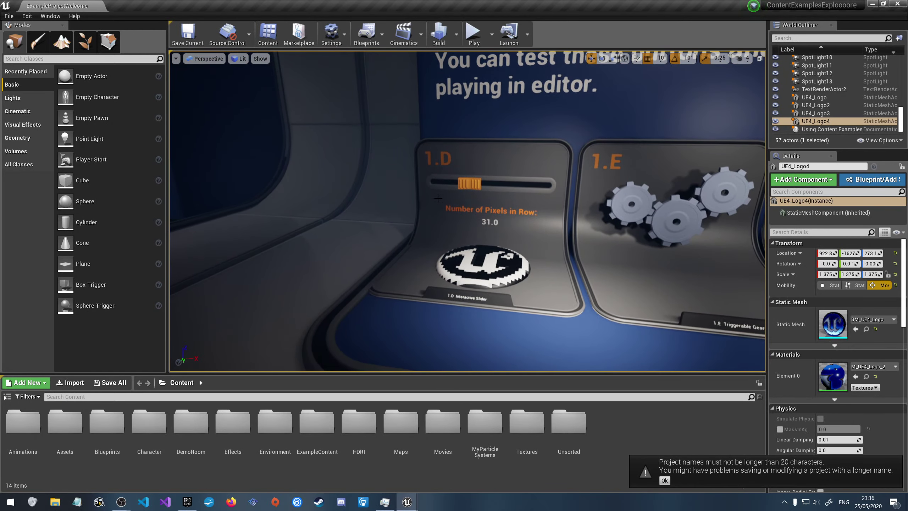
pyautogui.click(464, 183)
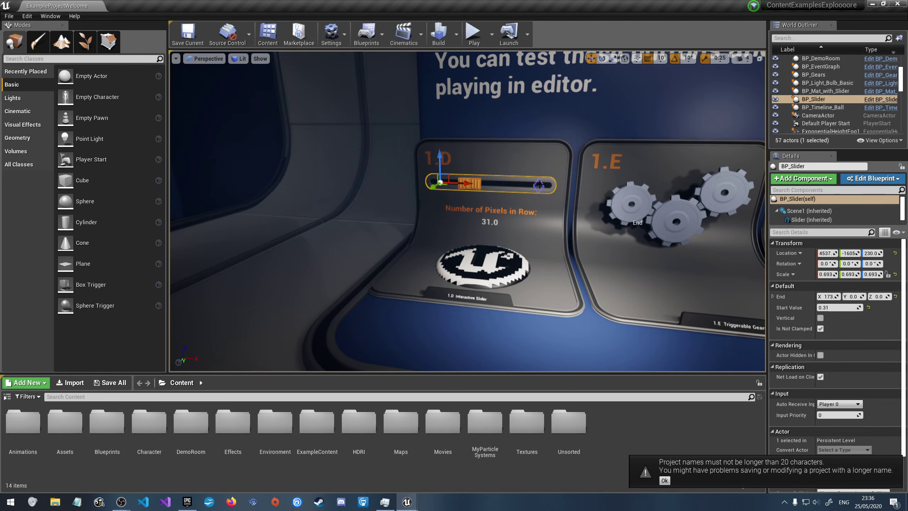
pyautogui.click(493, 272)
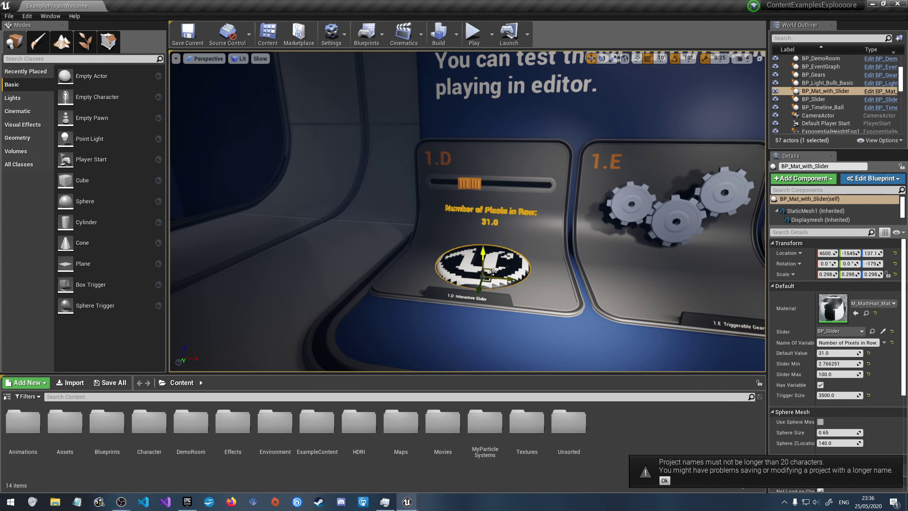
pyautogui.moveTo(494, 272); pyautogui.dragTo(493, 272, button='right')
pyautogui.press('f')
pyautogui.press('s')
pyautogui.press('w')
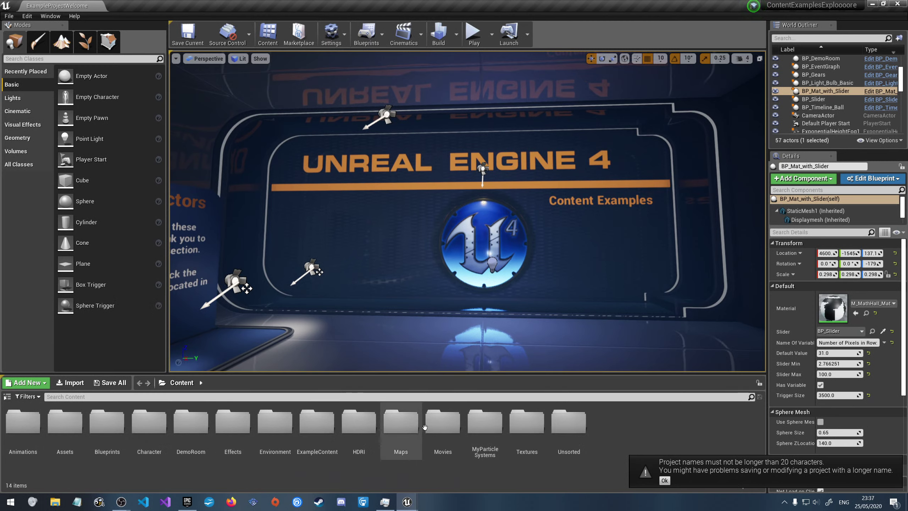
# Browse the Maps folder of the project content and open the Physics level
pyautogui.doubleClick(397, 428)
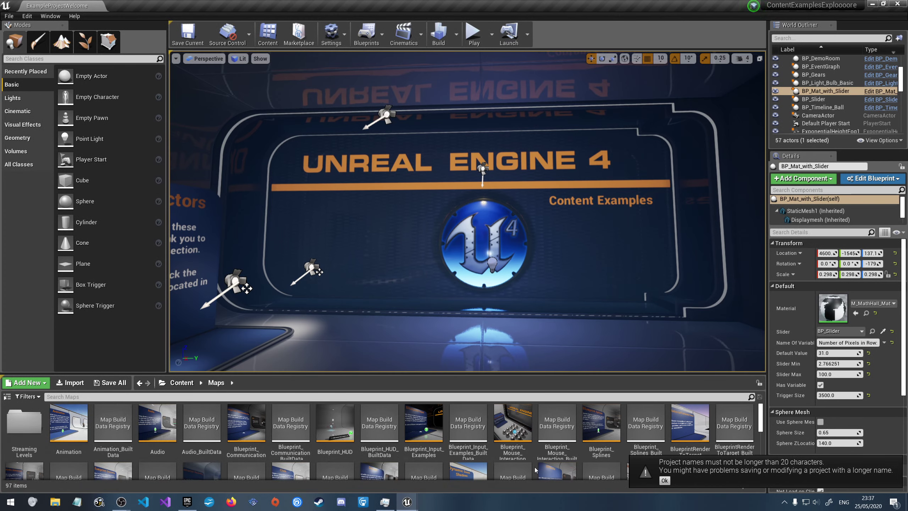
pyautogui.scroll(-1, 590, 440)
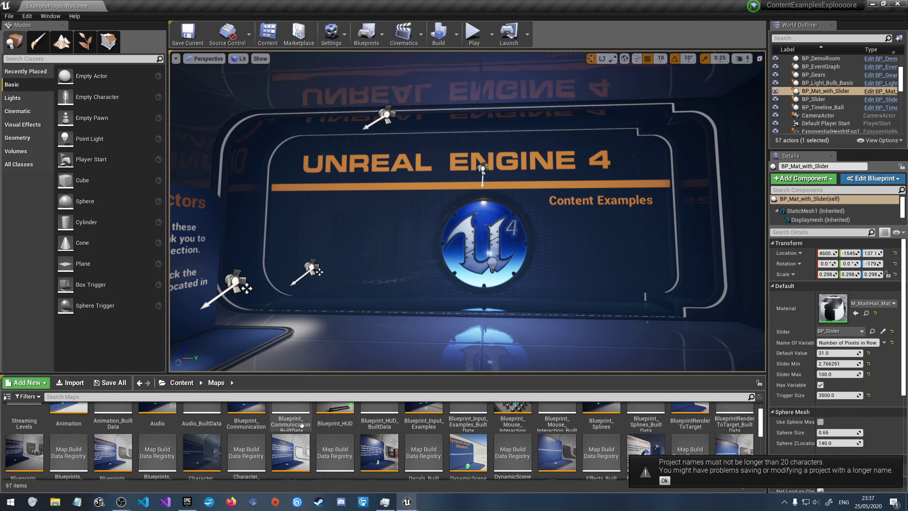
pyautogui.scroll(-1, 291, 425)
pyautogui.scroll(-1, 290, 424)
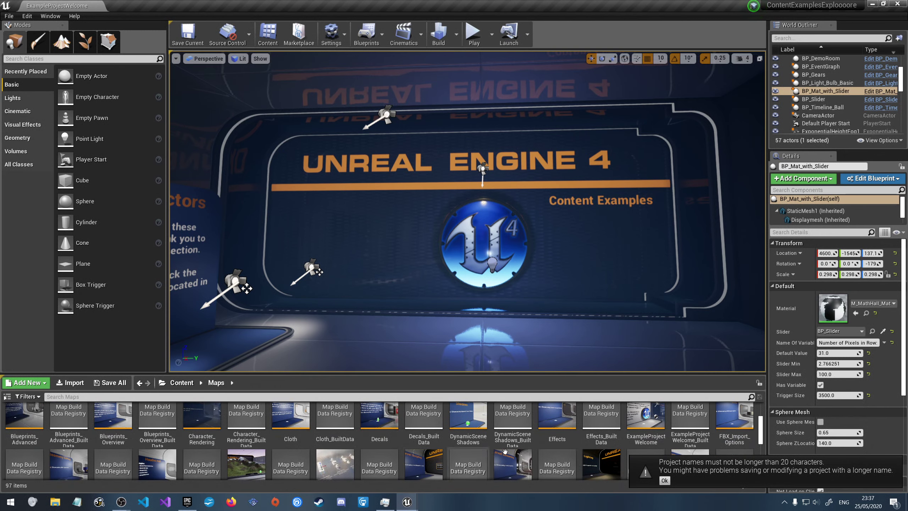
pyautogui.scroll(-1, 590, 451)
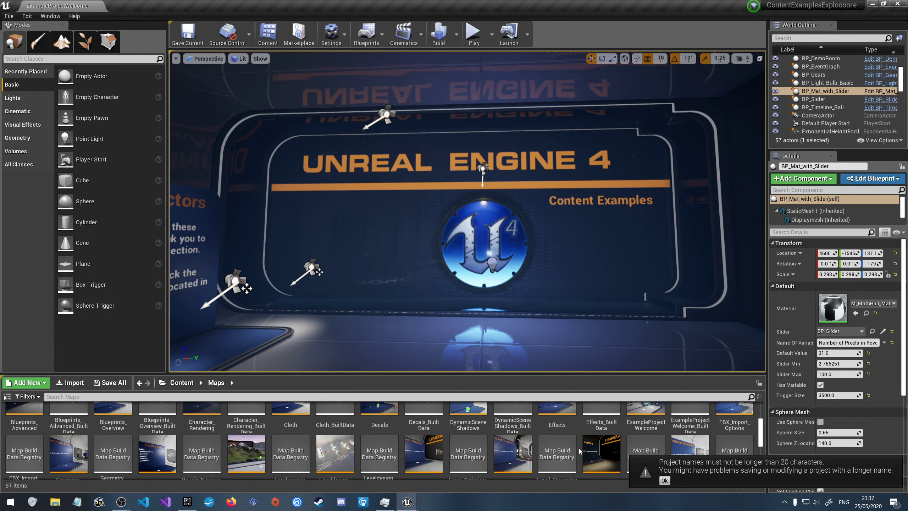
pyautogui.scroll(-1, 580, 452)
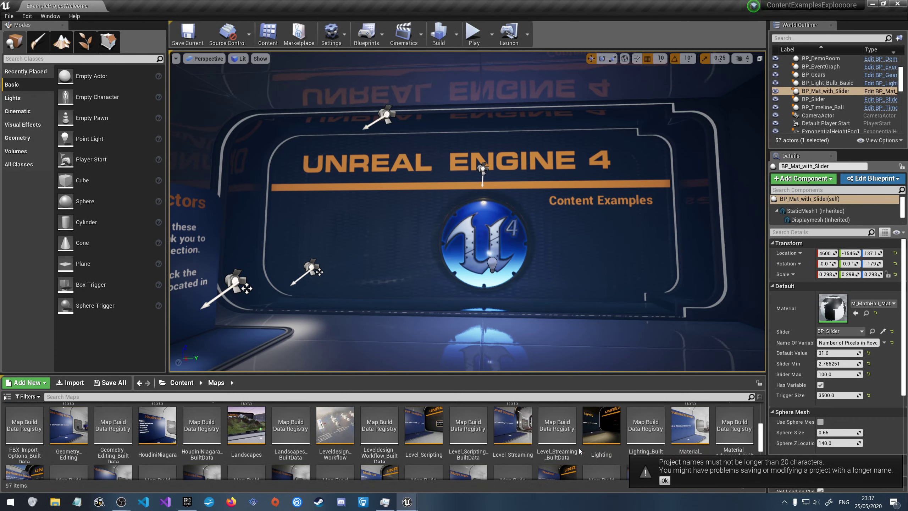
pyautogui.scroll(-3, 580, 452)
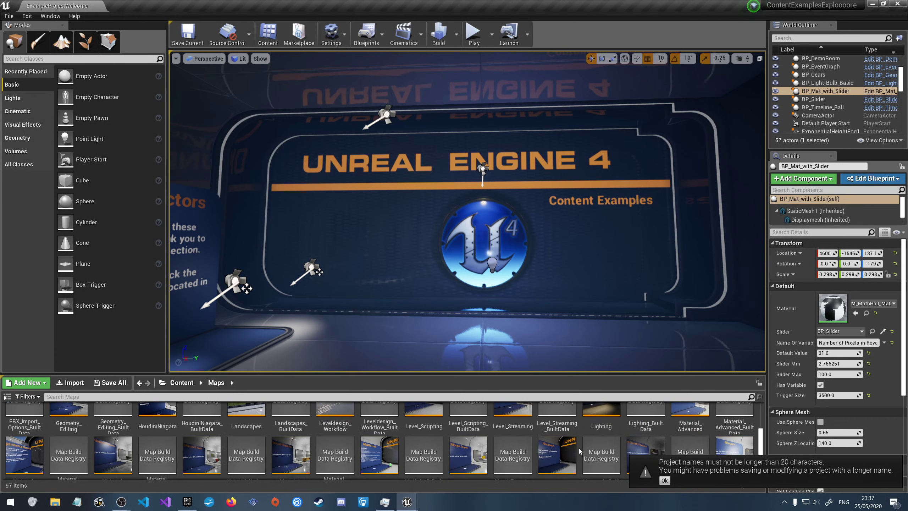
pyautogui.scroll(-3, 579, 451)
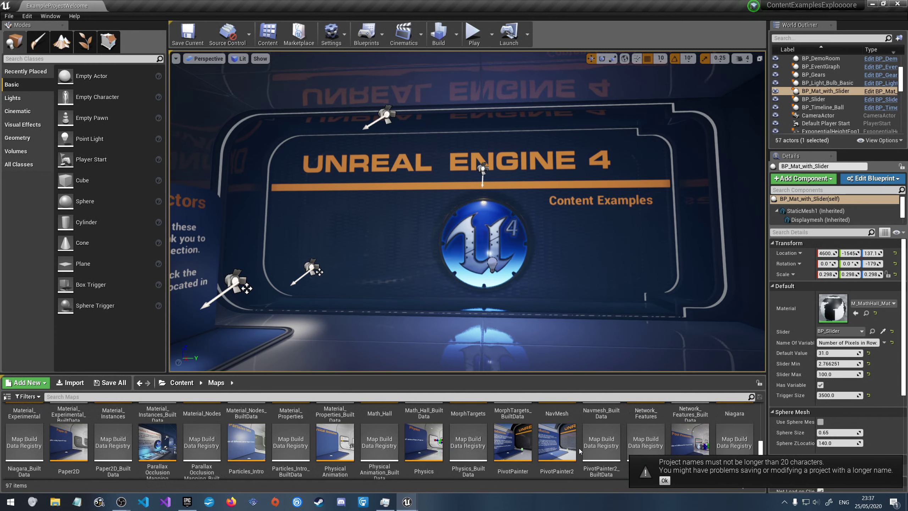
pyautogui.scroll(-2, 580, 452)
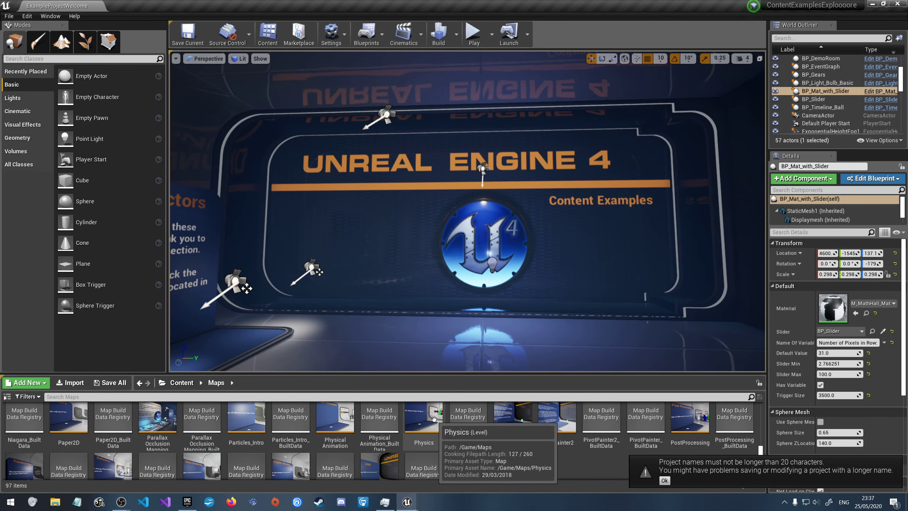
pyautogui.doubleClick(434, 419)
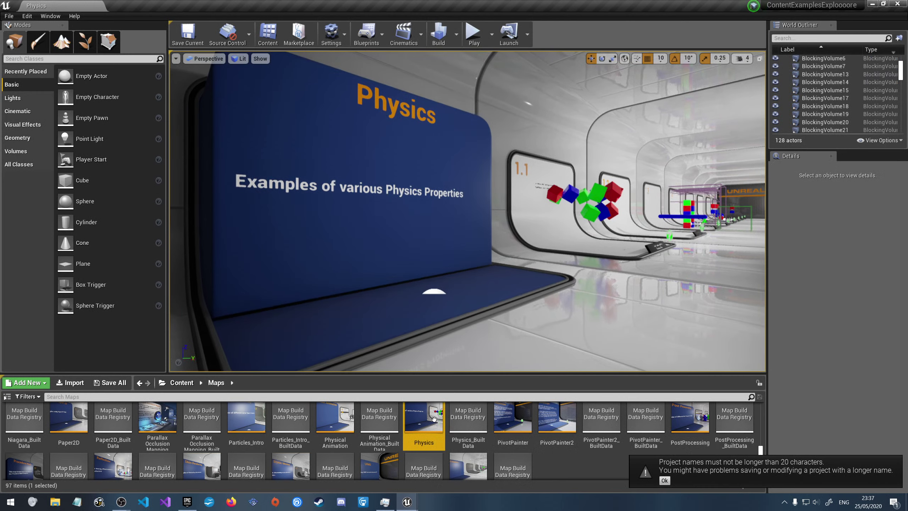
# Select display 1.1, Object Simulating Physics, and examine it and the rest of the Physics hall
pyautogui.click(527, 246)
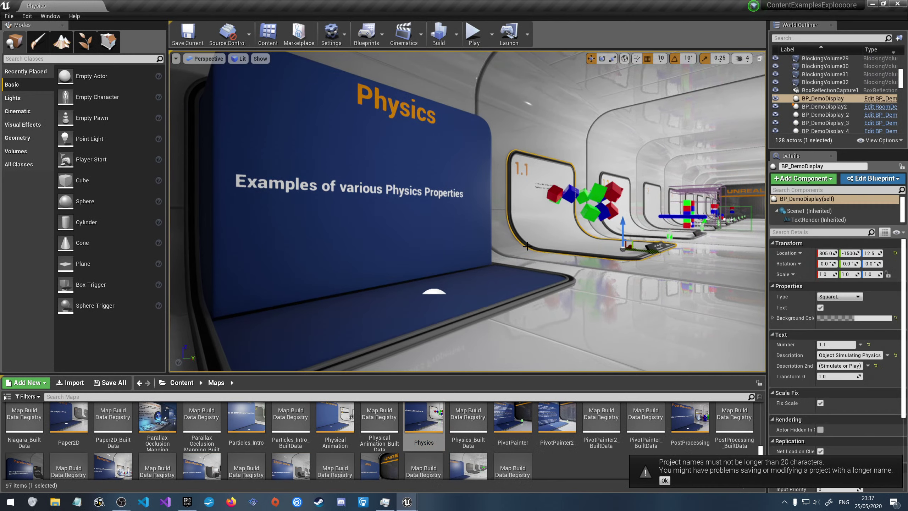
pyautogui.moveTo(528, 246); pyautogui.dragTo(572, 297, button='right')
pyautogui.press('w')
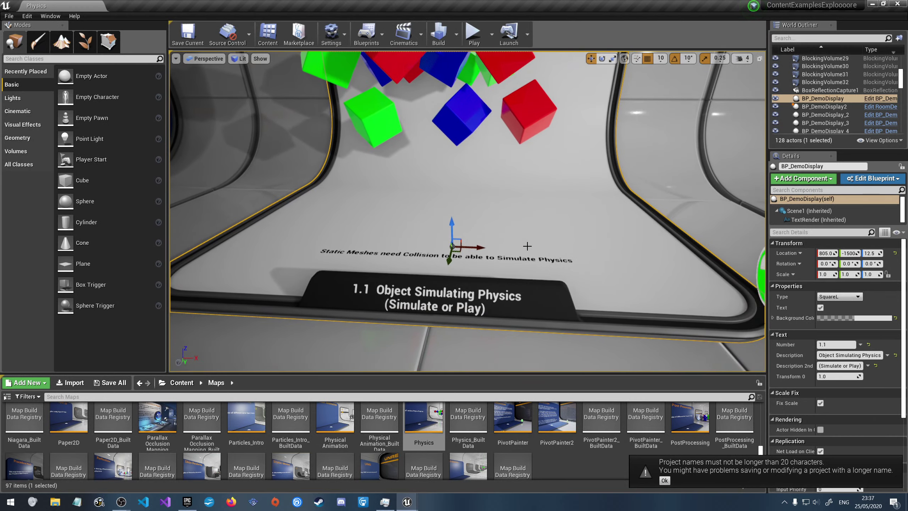
pyautogui.press('s')
pyautogui.moveTo(528, 246); pyautogui.dragTo(613, 240, button='right')
pyautogui.press('d')
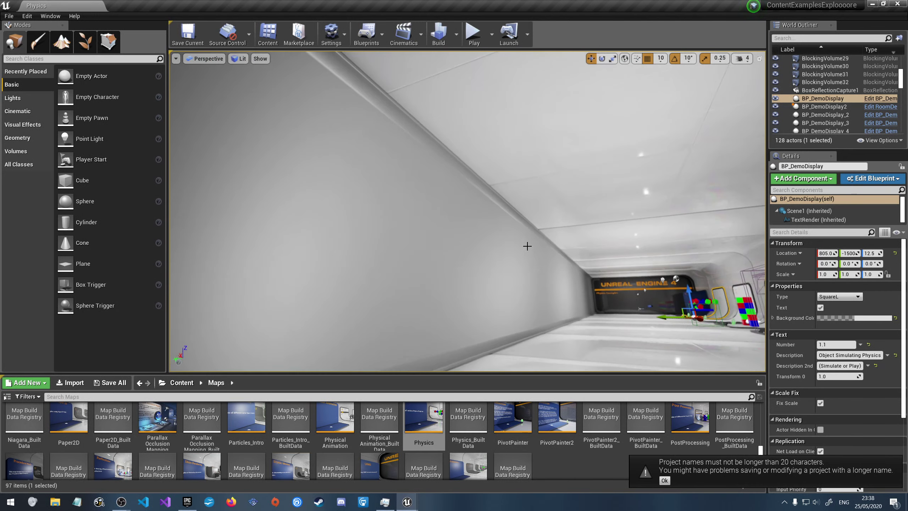
pyautogui.moveTo(528, 246); pyautogui.dragTo(527, 246, button='right')
pyautogui.press('w')
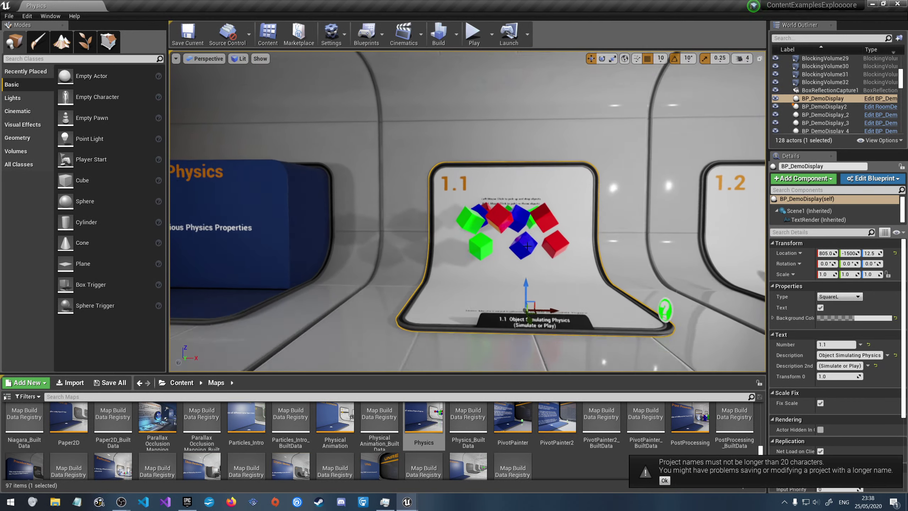
# Play the Physics level, walk to display 1.1 and pick up and throw its coloured cubes
pyautogui.click(476, 33)
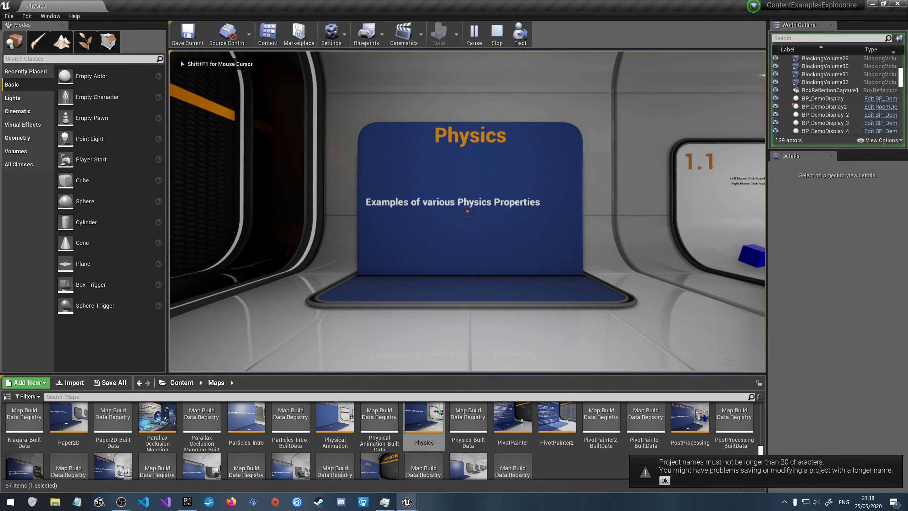
pyautogui.press('w')
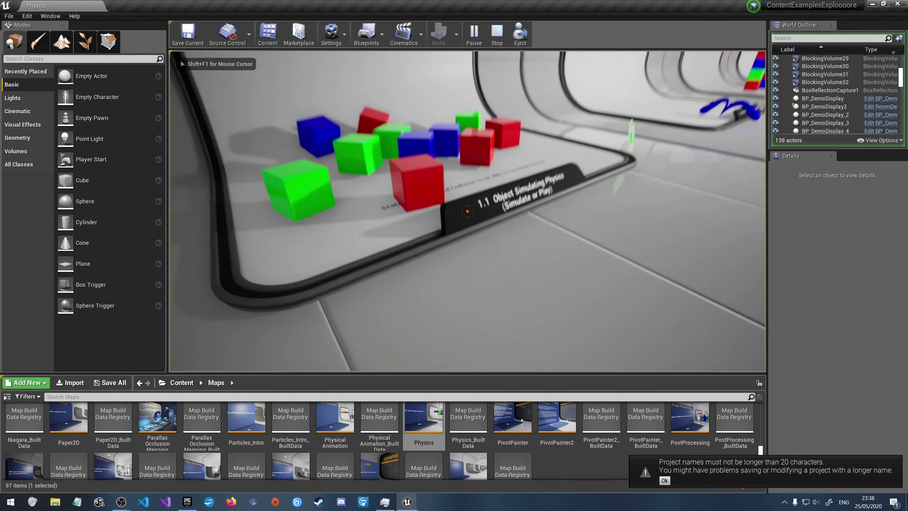
pyautogui.press('w')
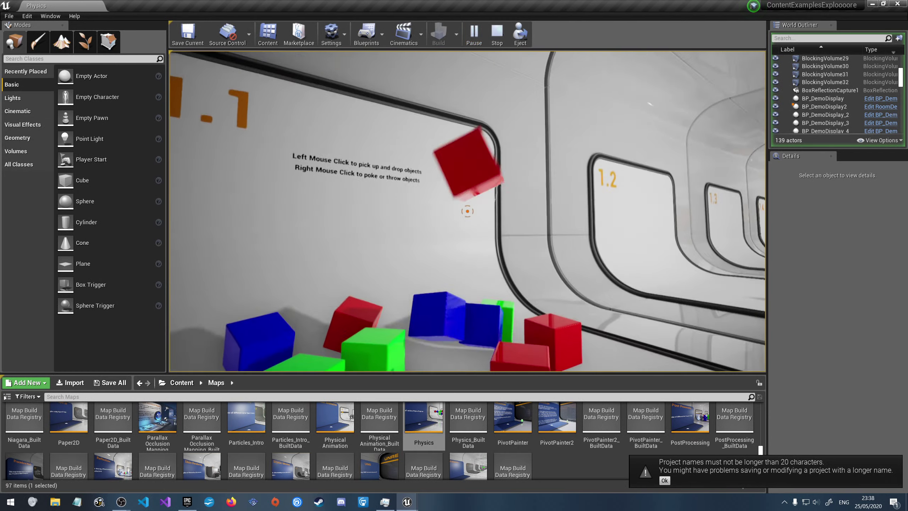
pyautogui.rightClick(467, 211)
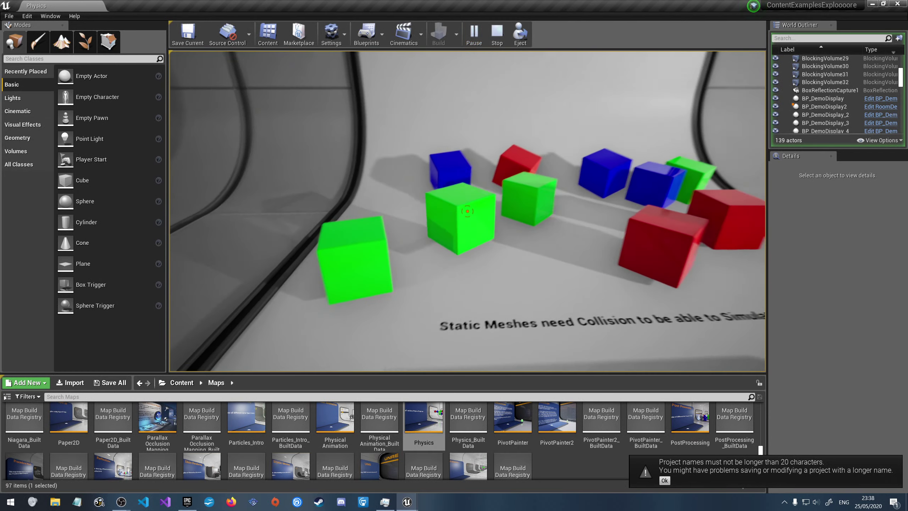
pyautogui.click(468, 211)
pyautogui.rightClick(467, 211)
# Walk to display 1.2, SkeletalMesh RigidBody Simulating Physics, and pick up and move its blue skeletal mesh around
pyautogui.press('w')
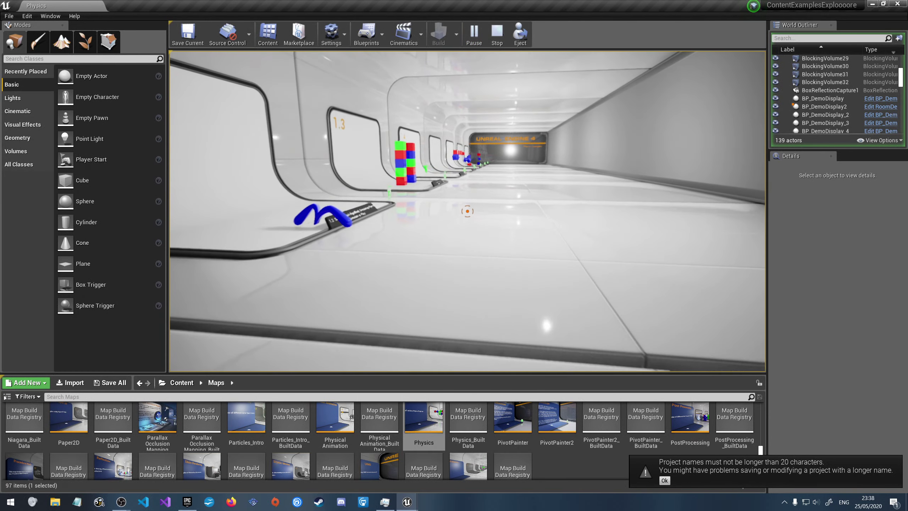
pyautogui.press('w')
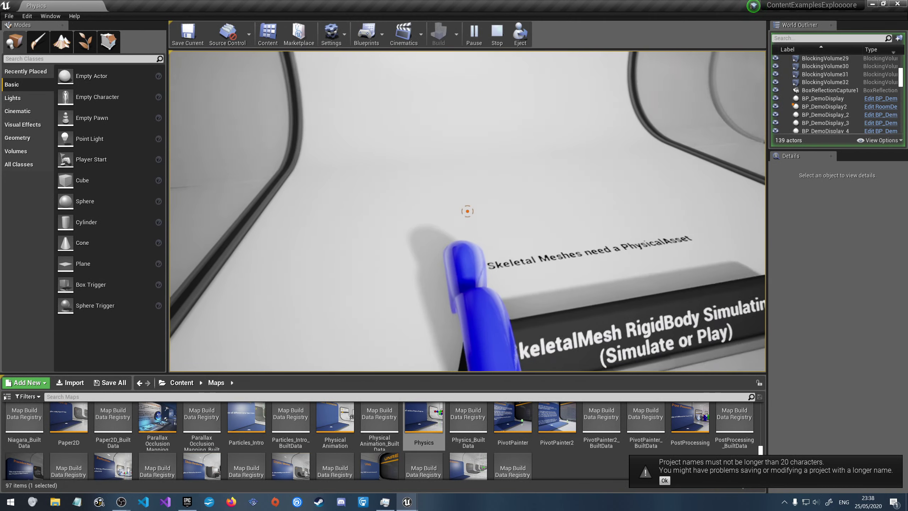
pyautogui.press('d')
pyautogui.press('d')
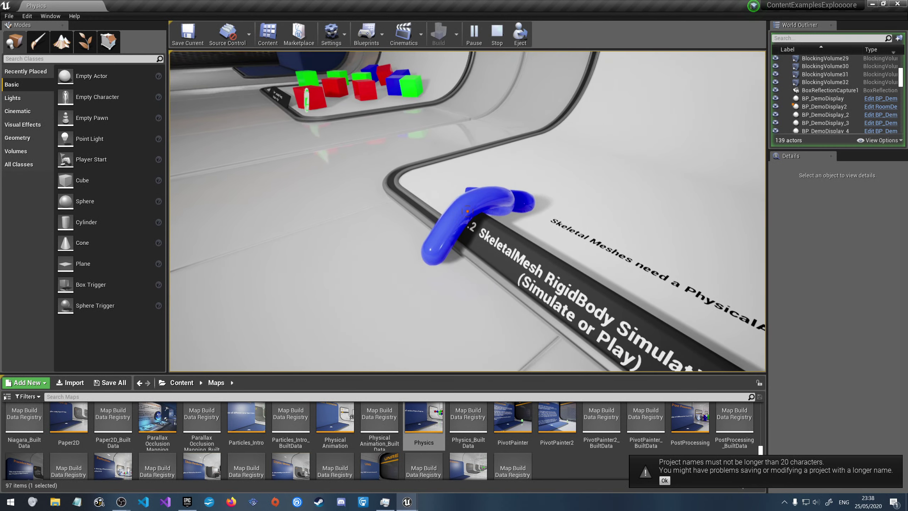
pyautogui.press('s')
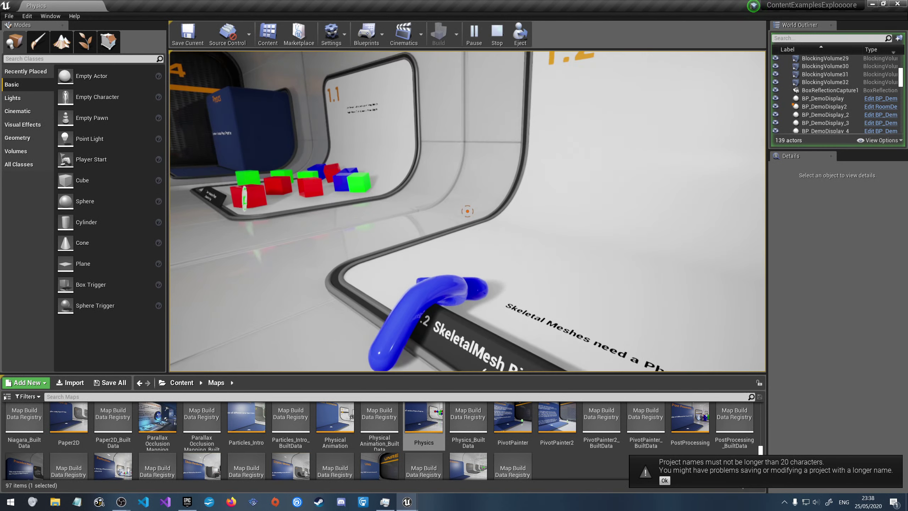
pyautogui.press('w')
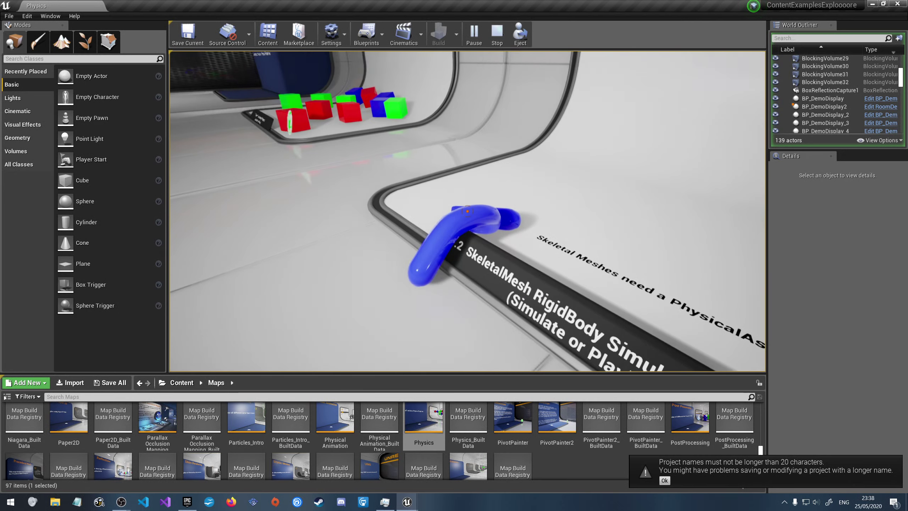
pyautogui.press('s')
pyautogui.press('w')
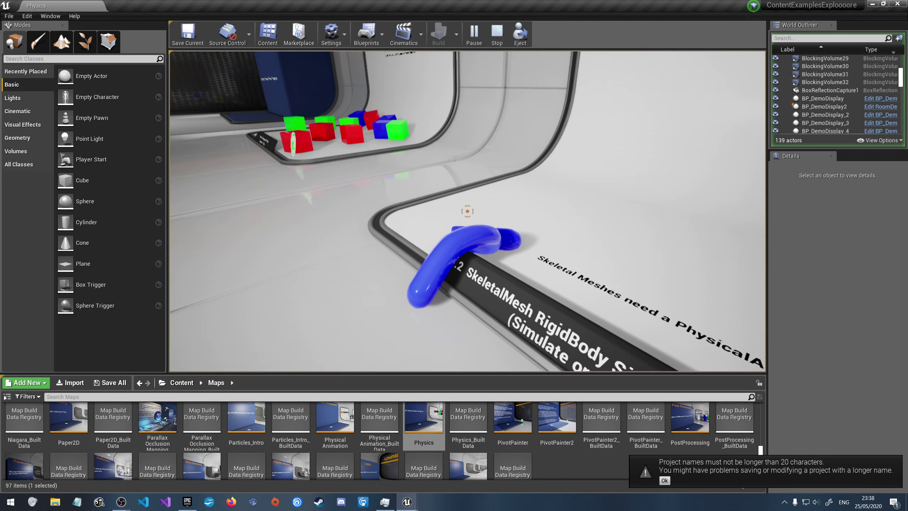
pyautogui.press('s')
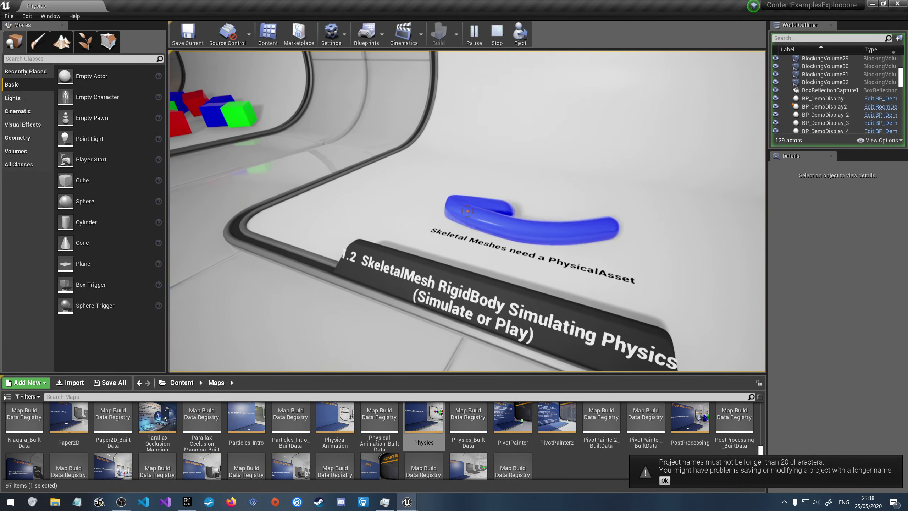
pyautogui.press('s')
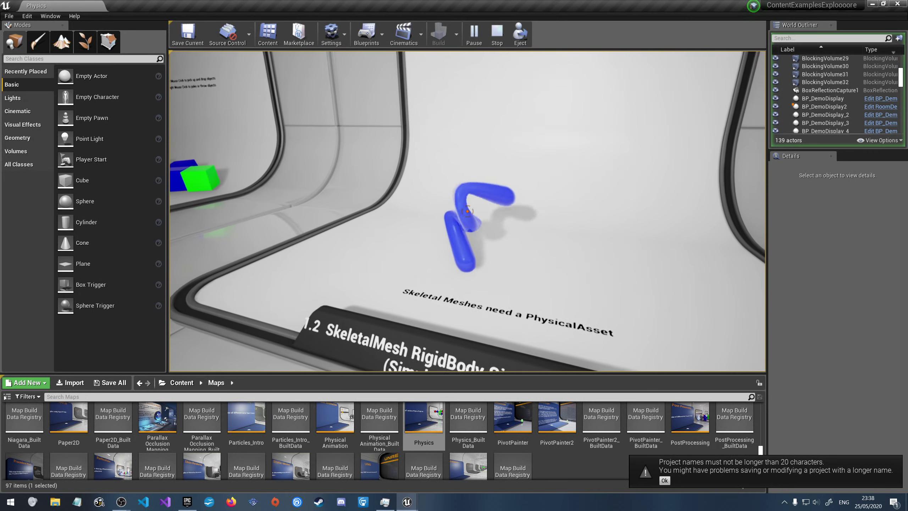
# Walk down the hall and examine display 1.3, Radial Force / Impulse, and display 1.4, Thruster
pyautogui.press('w')
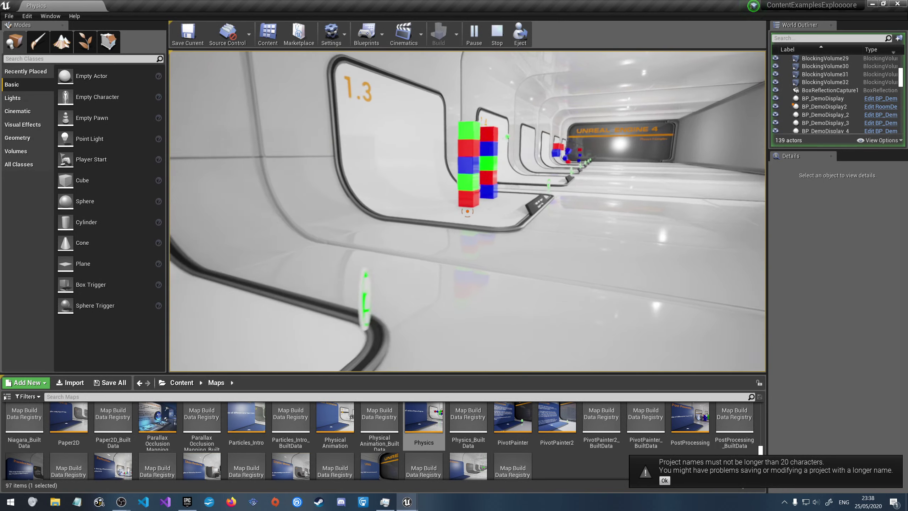
pyautogui.press('w')
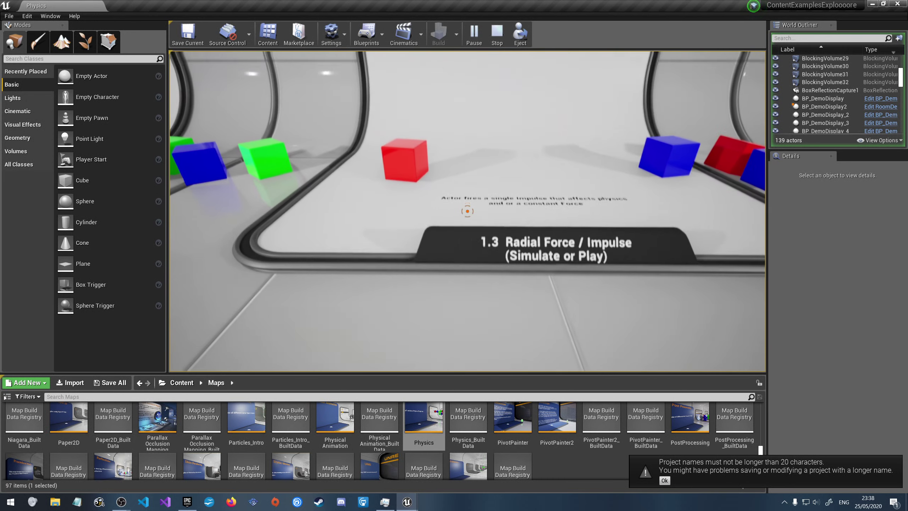
pyautogui.press('s')
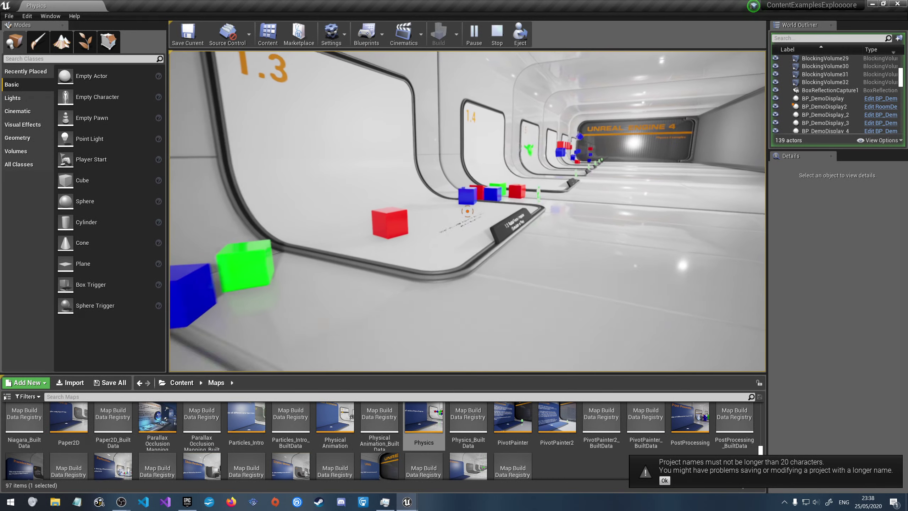
pyautogui.press('w')
pyautogui.press('w')
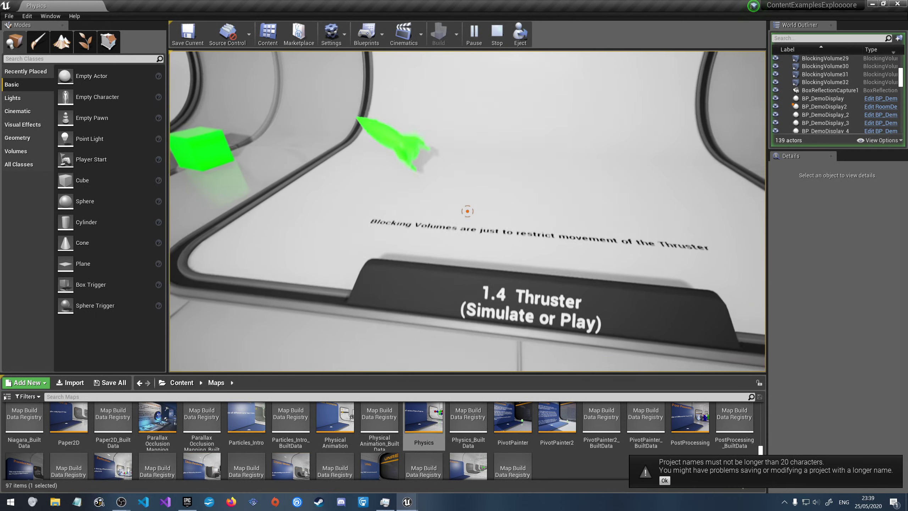
pyautogui.press('w')
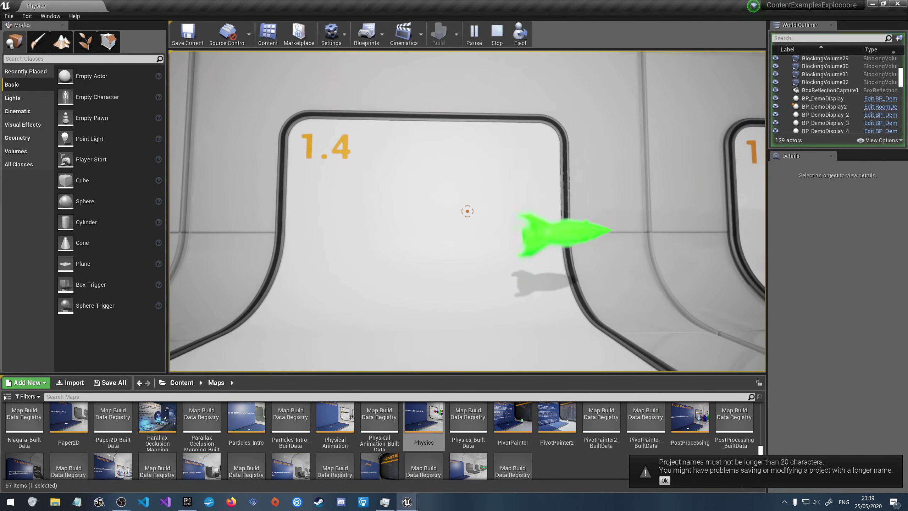
# Go to display 1.5, PhysicsConstraints, and examine its constrained red and blue cubes from near and far
pyautogui.press('d')
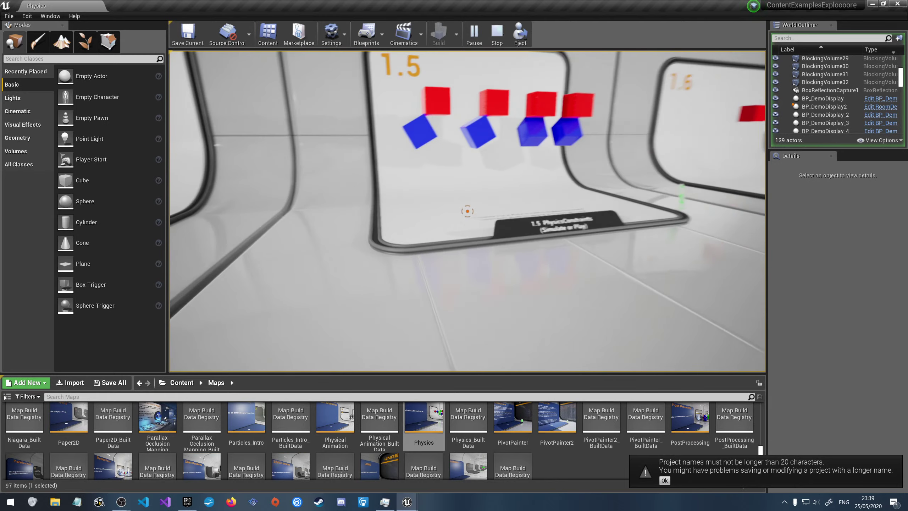
pyautogui.press('s')
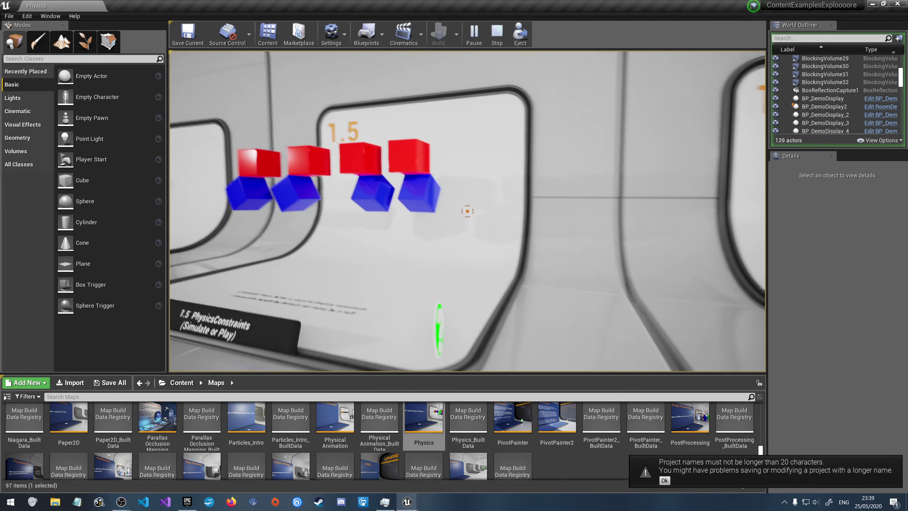
pyautogui.press('w')
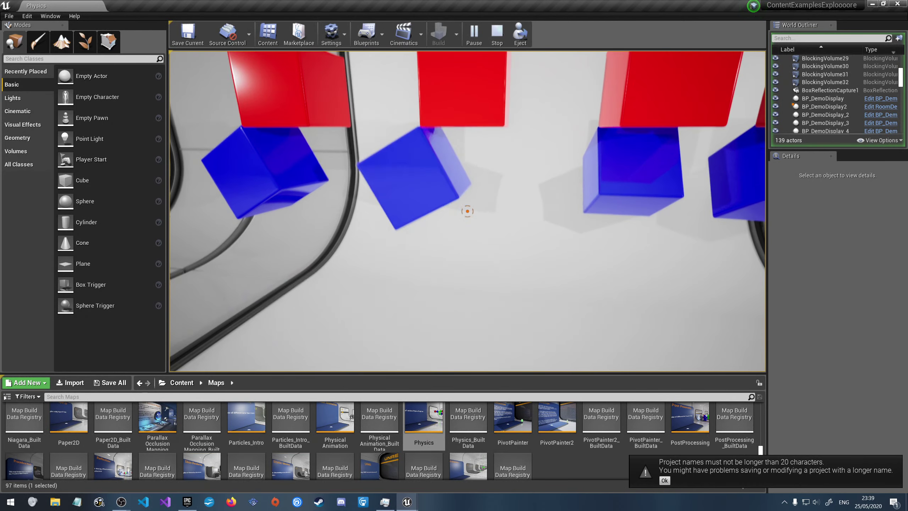
pyautogui.press('a')
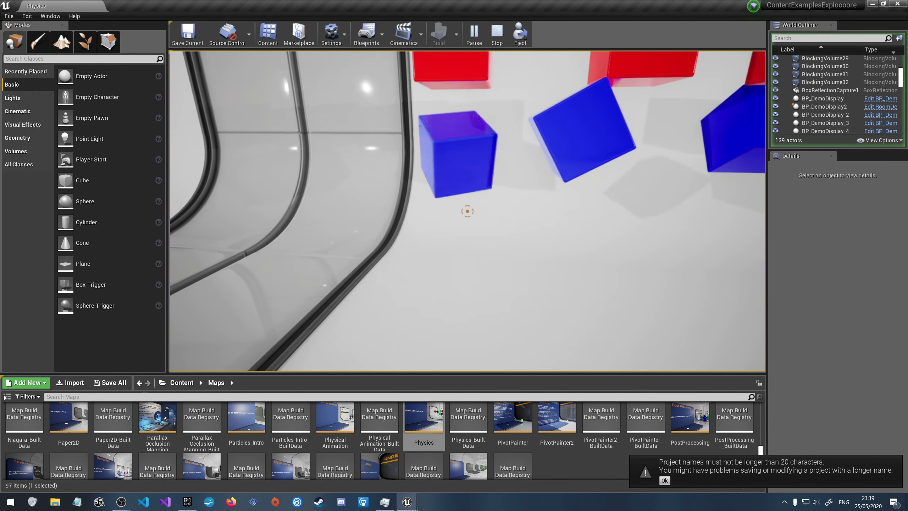
pyautogui.press('s')
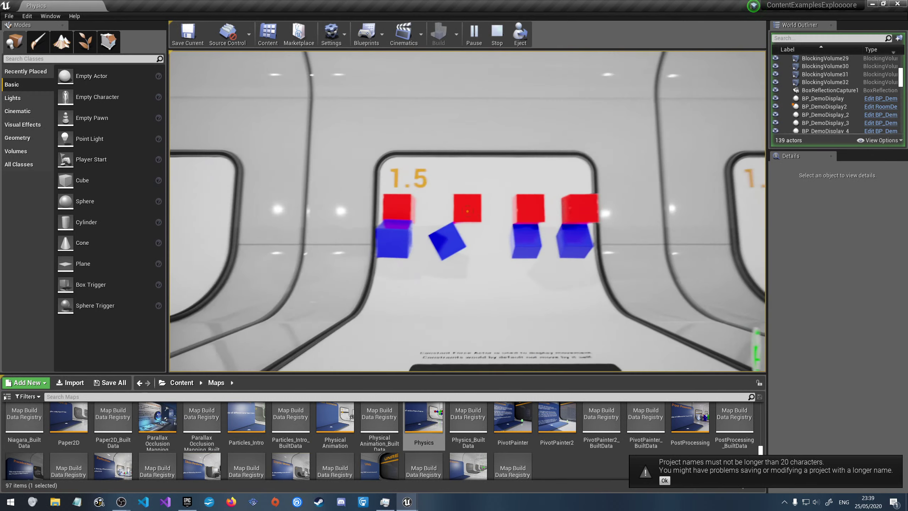
pyautogui.press('w')
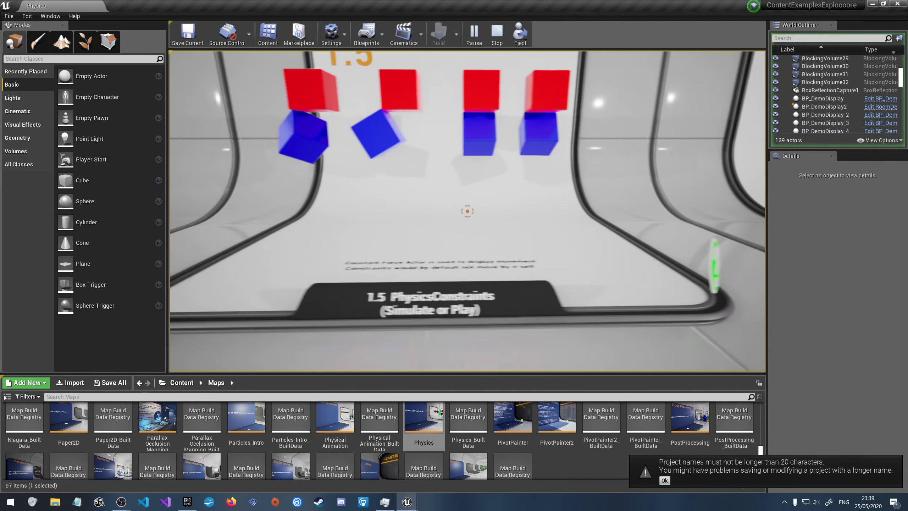
# Examine the velocity-driven and target-driven cubes in display 1.6, PhysicsConstraints Angular Motors, and in the neighbouring display 1.7
pyautogui.press('d')
pyautogui.press('w')
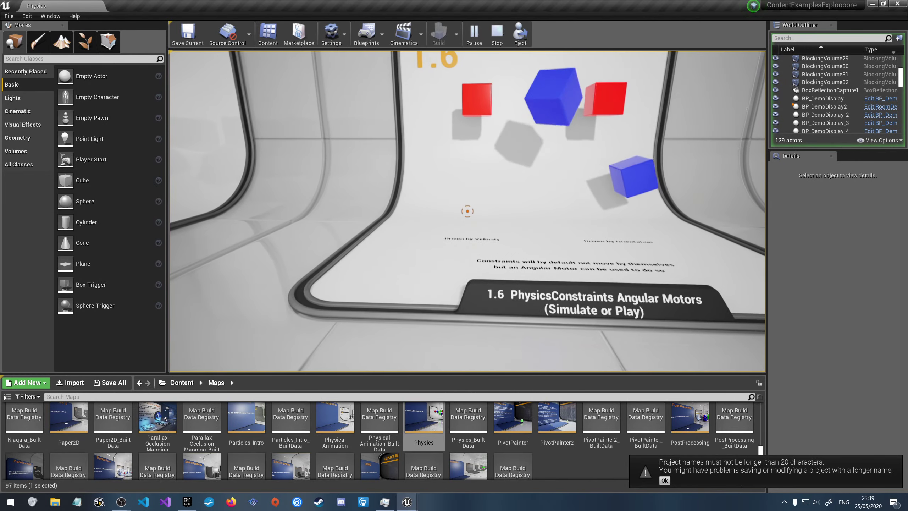
pyautogui.press('s')
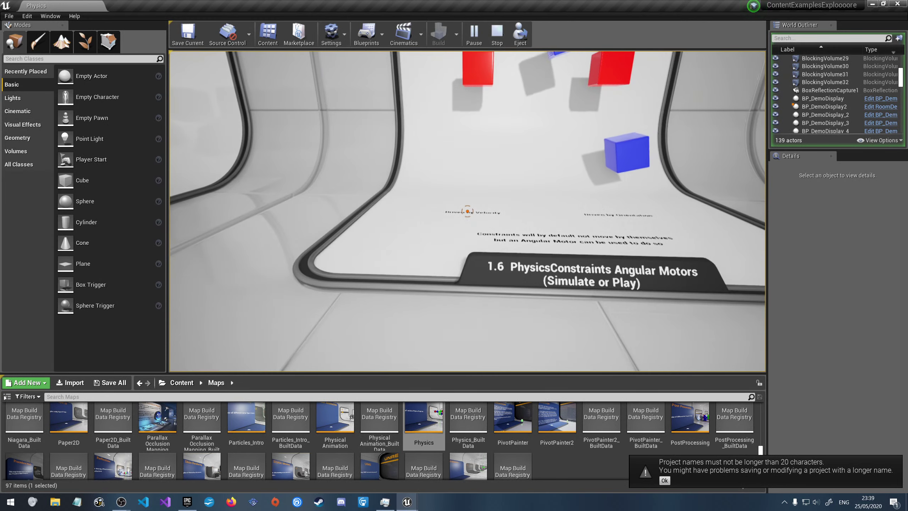
pyautogui.press('w')
pyautogui.press('w')
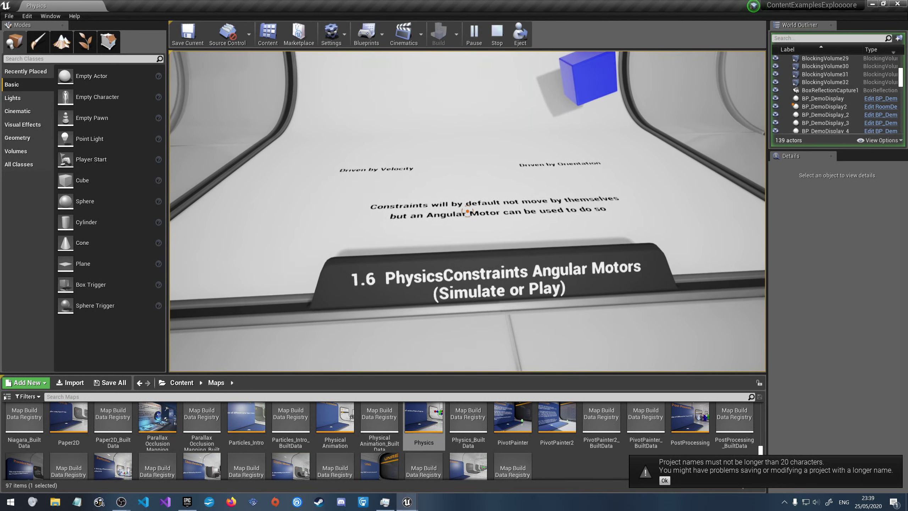
pyautogui.press('w')
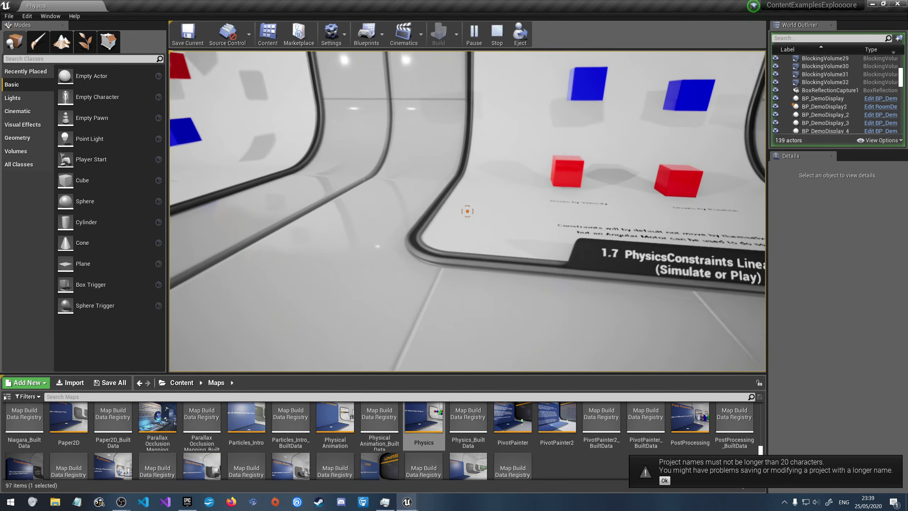
pyautogui.press('w')
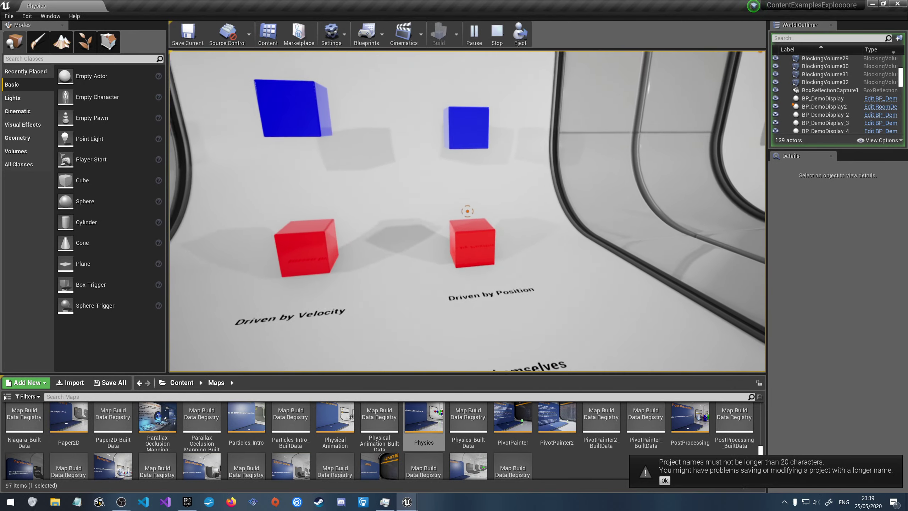
# Walk to display 1.8, PhysicsConstraints Breakable, and poke its blue cubes to break their angular and linear constraints
pyautogui.press('w')
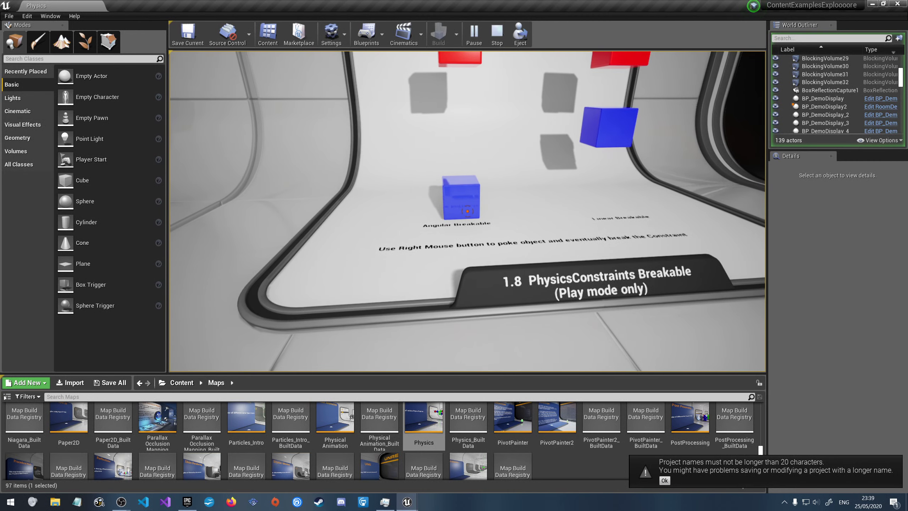
pyautogui.press('s')
pyautogui.press('w')
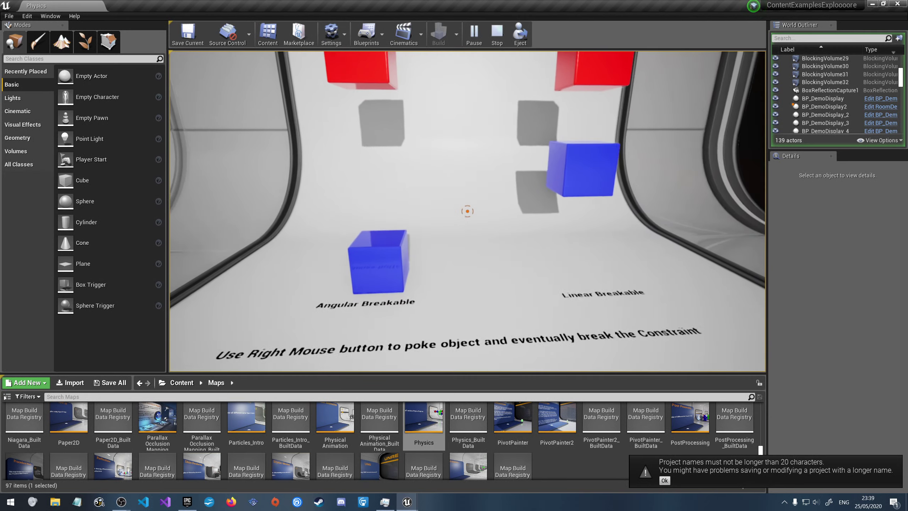
pyautogui.press('d')
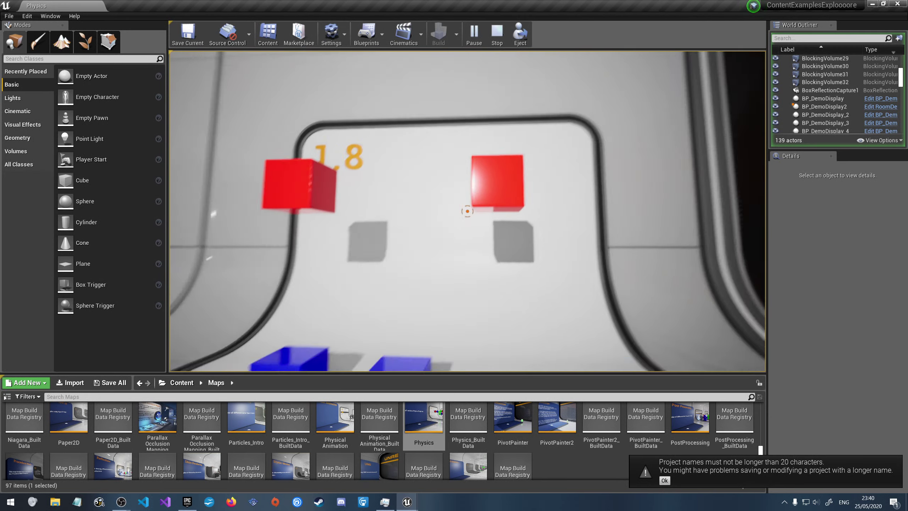
pyautogui.press('s')
pyautogui.rightClick(467, 211)
# Return to displays 1.7 and 1.6 and compare how their motor-driven constraint cubes move
pyautogui.press('s')
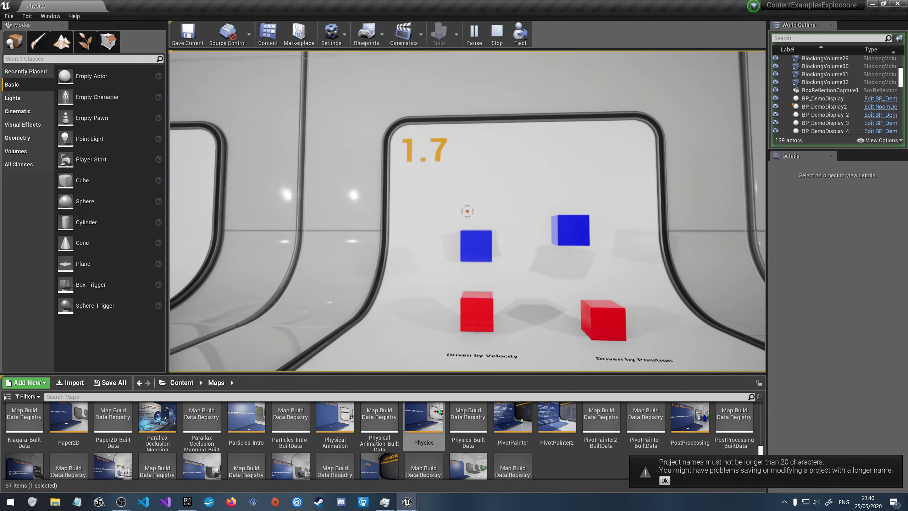
pyautogui.press('d')
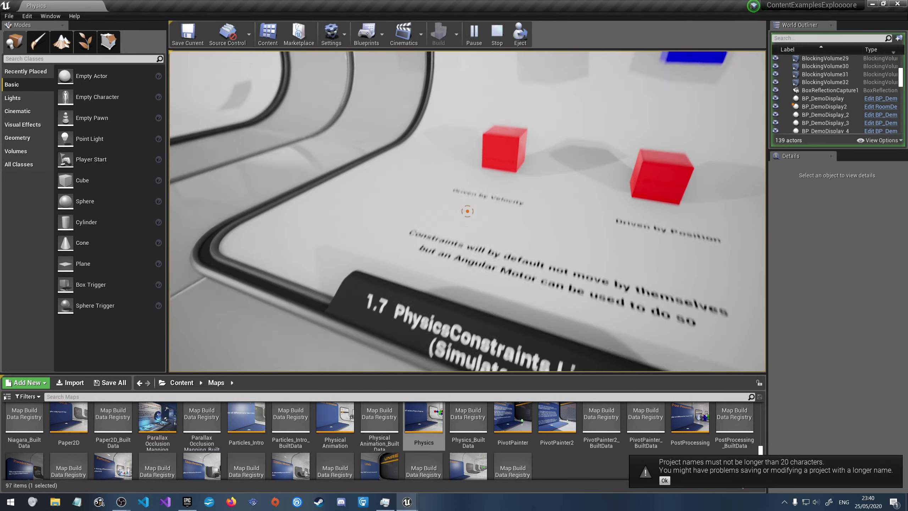
pyautogui.press('s')
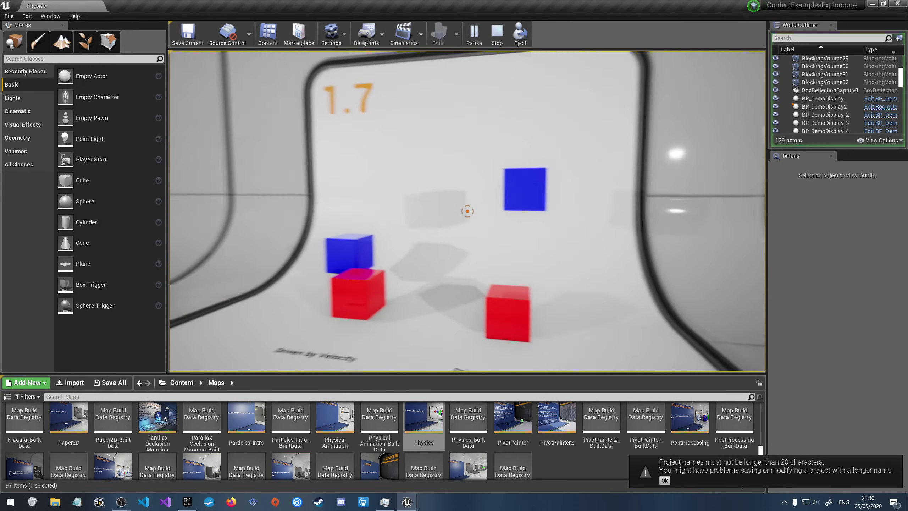
pyautogui.press('s')
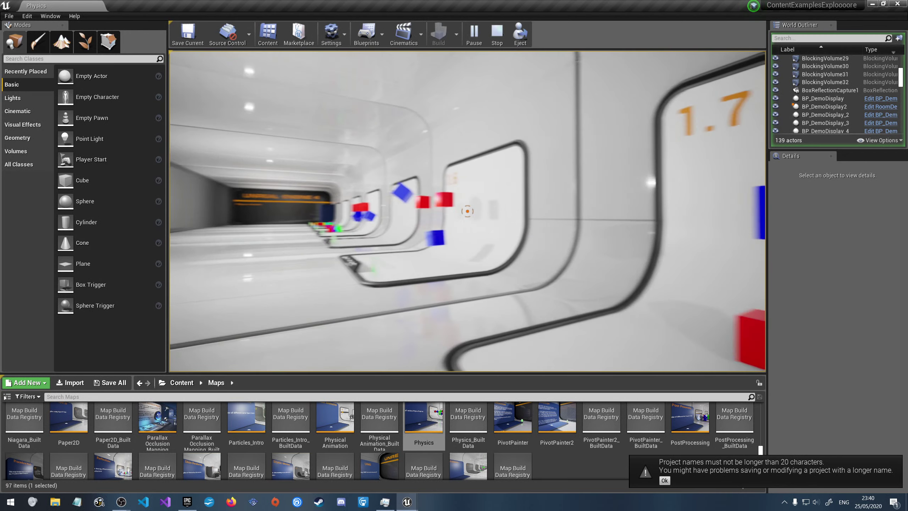
pyautogui.press('w')
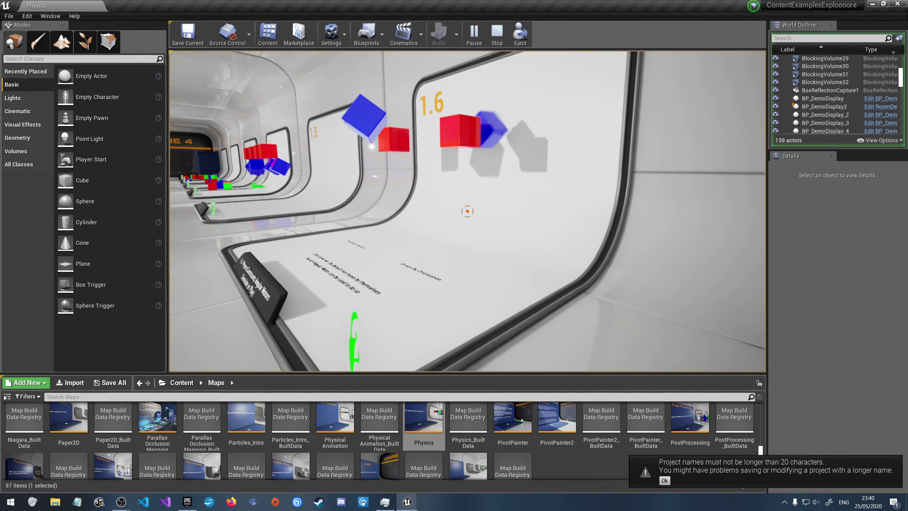
pyautogui.press('s')
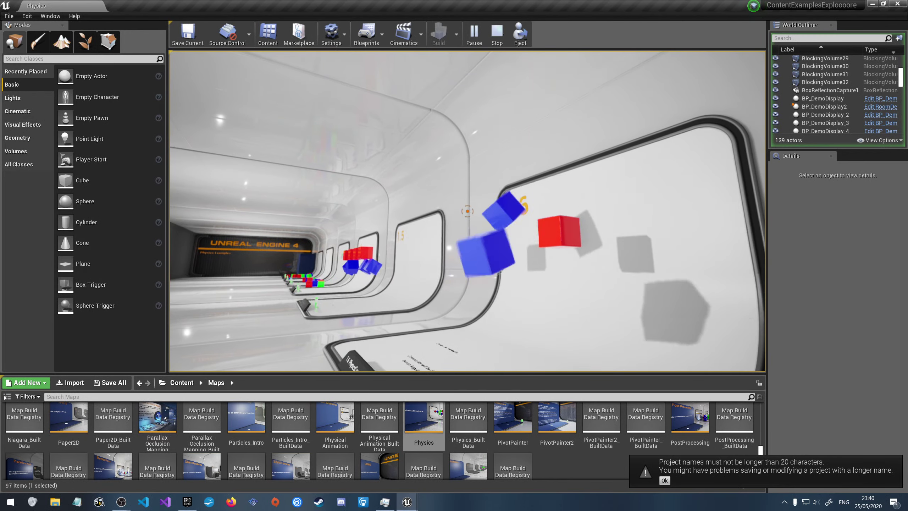
pyautogui.press('w')
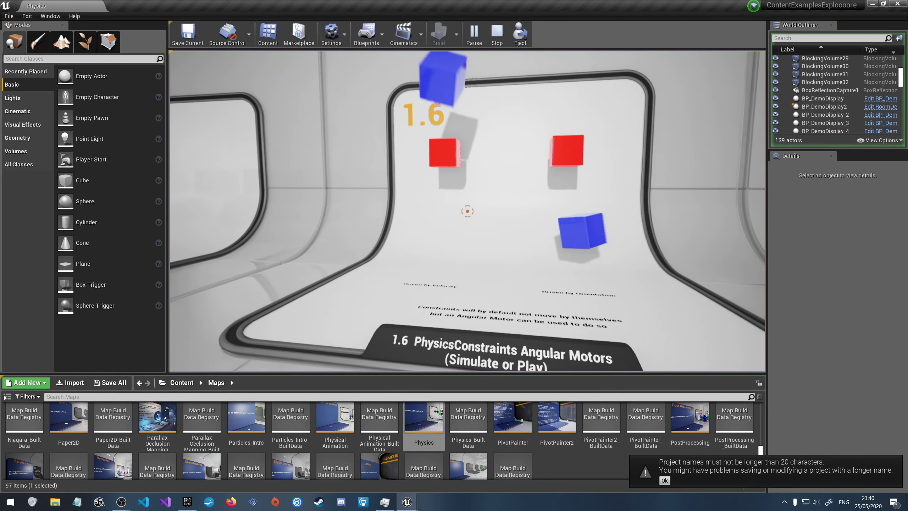
pyautogui.press('s')
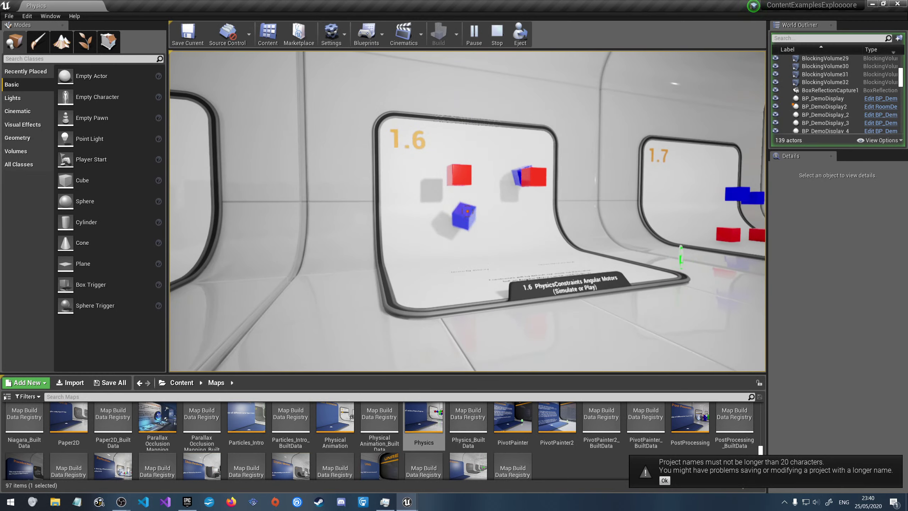
# Stop the Physics level's play session and enlarge the asset browser area that lists the Maps folder
pyautogui.press('Escape')
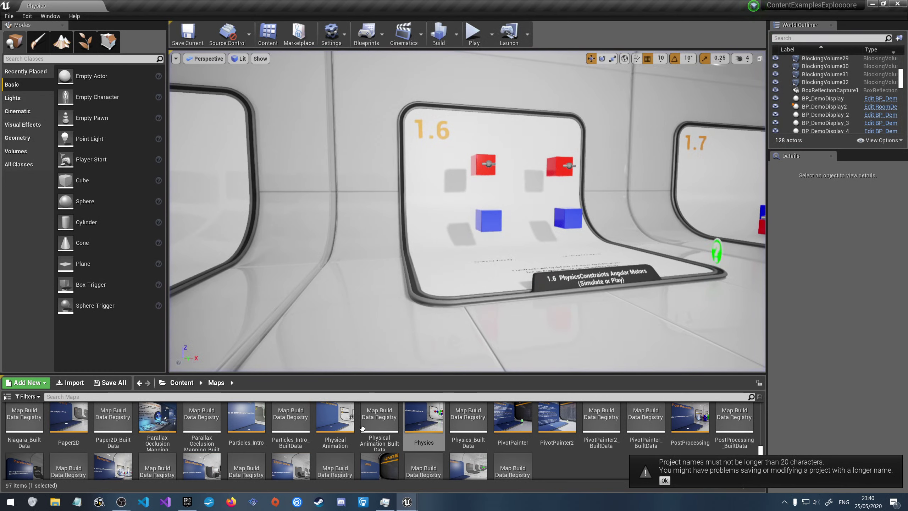
pyautogui.scroll(-1, 363, 428)
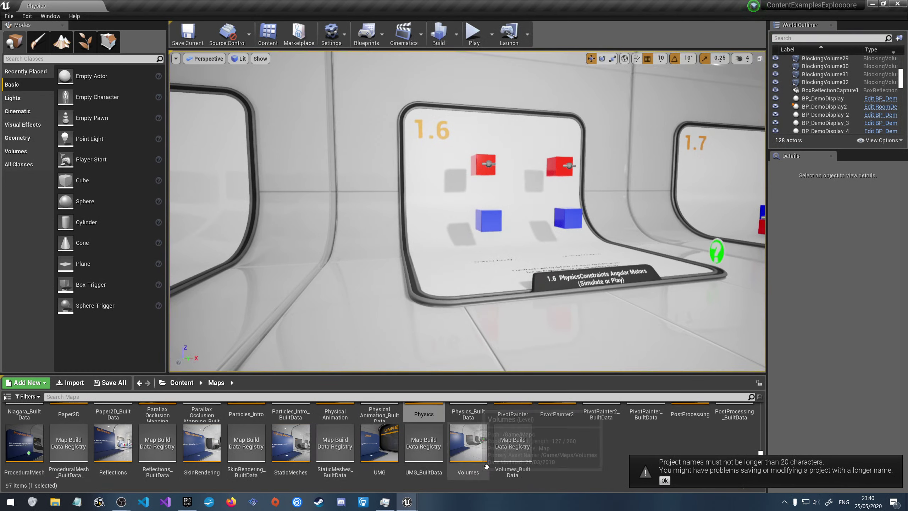
pyautogui.scroll(3, 486, 466)
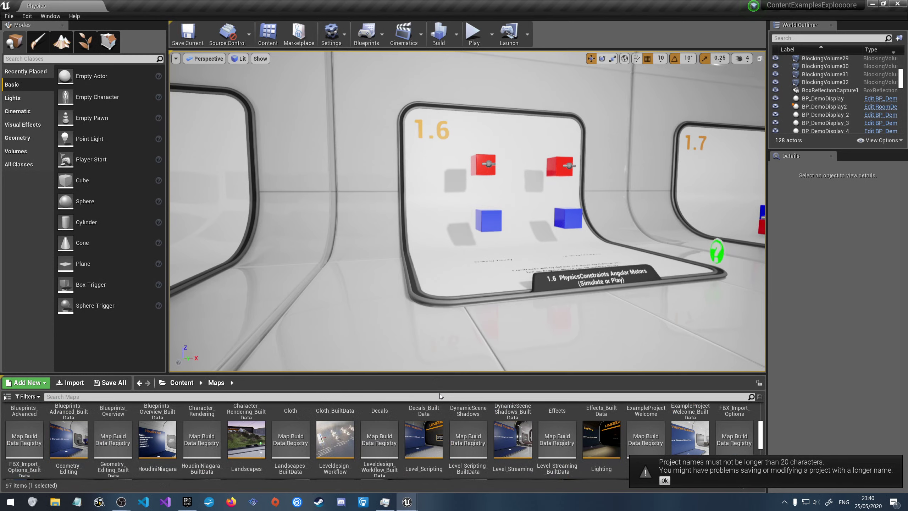
pyautogui.moveTo(439, 373); pyautogui.dragTo(414, 300)
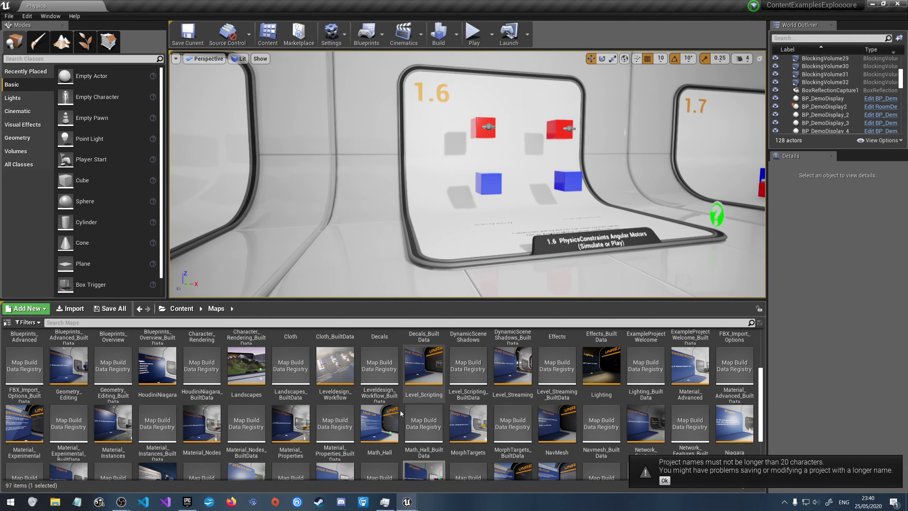
# Look through all the levels in the Maps folder and dismiss the warning about the project name's length
pyautogui.scroll(2, 401, 413)
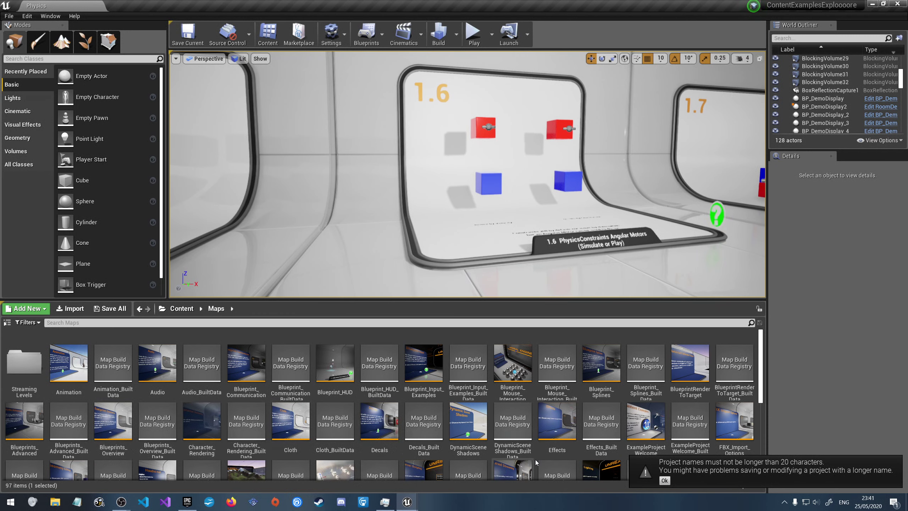
pyautogui.scroll(-1, 536, 462)
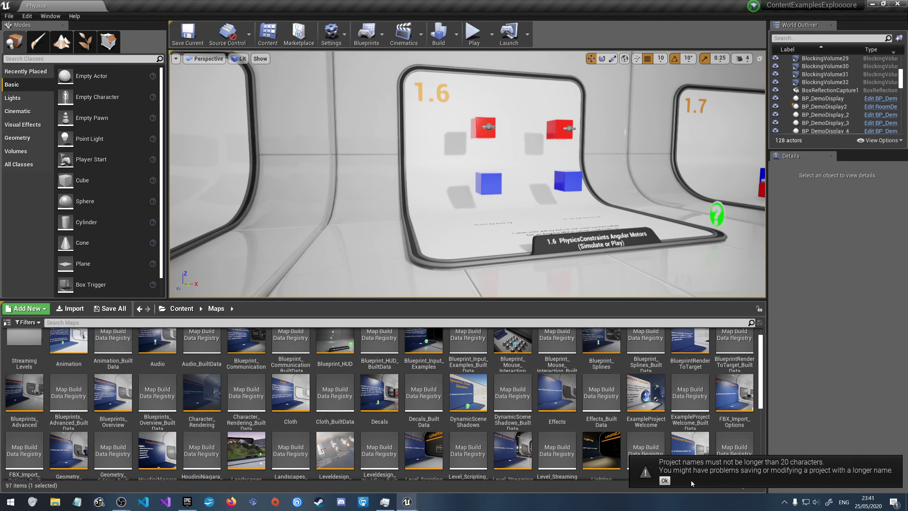
pyautogui.click(665, 481)
pyautogui.scroll(-2, 536, 429)
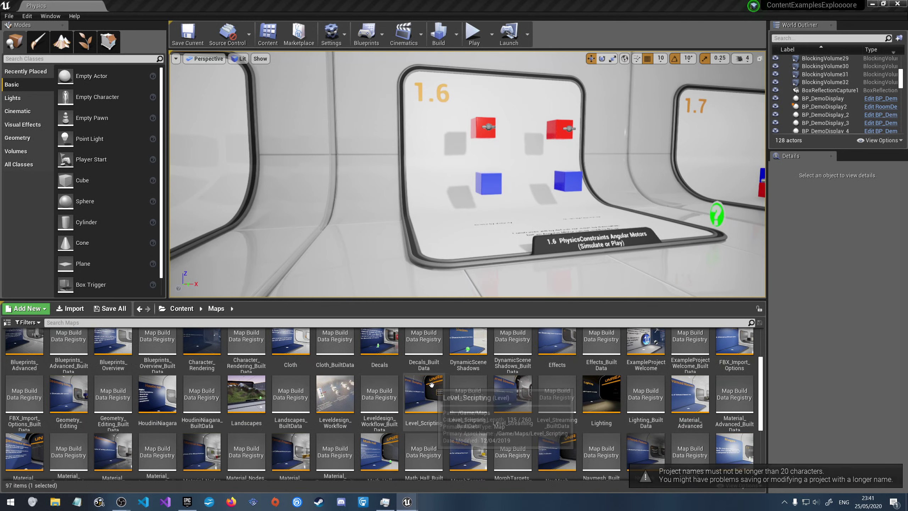
pyautogui.scroll(-1, 314, 411)
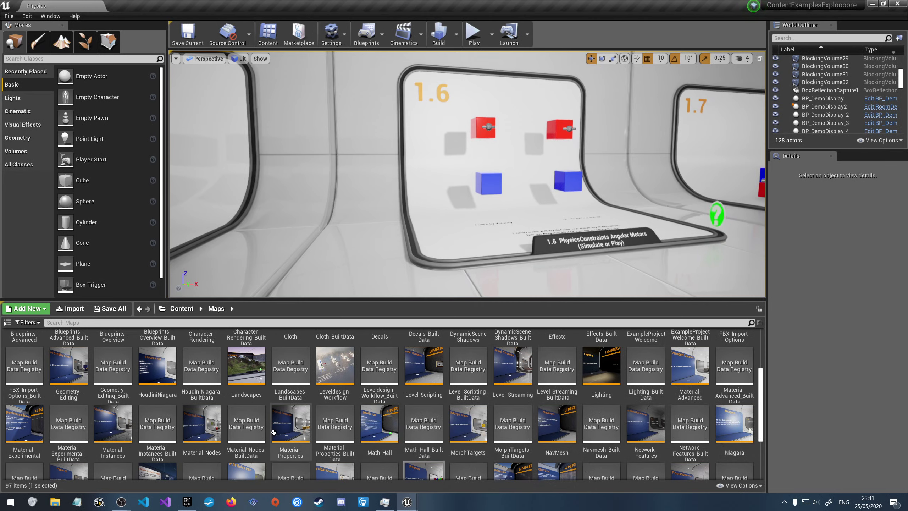
pyautogui.scroll(-2, 177, 419)
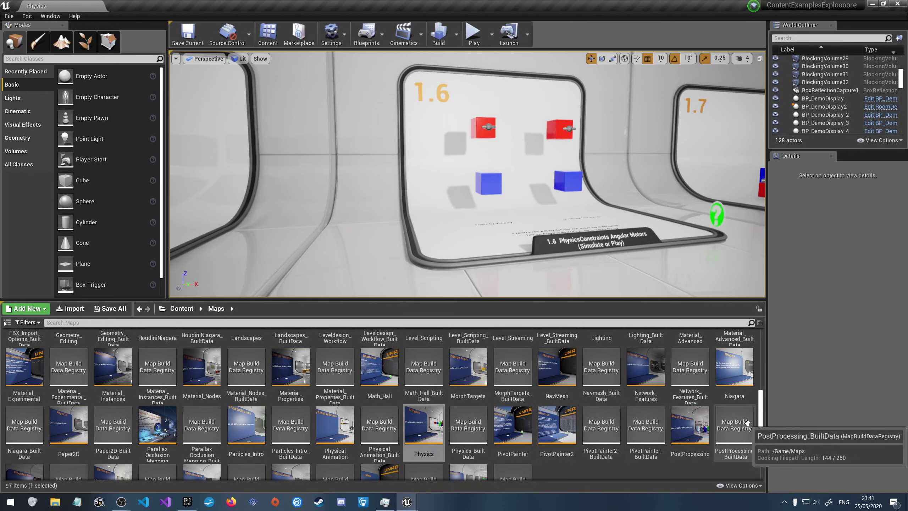
pyautogui.scroll(-1, 699, 444)
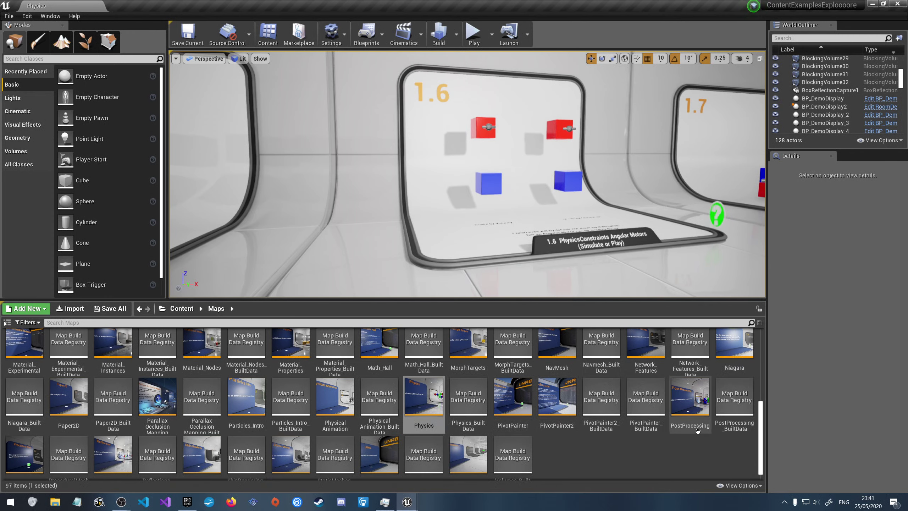
pyautogui.scroll(-1, 651, 416)
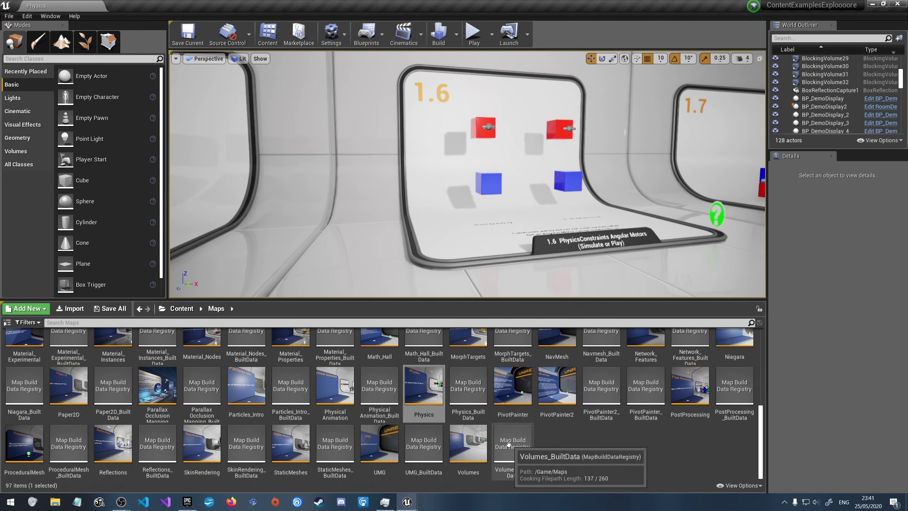
pyautogui.scroll(5, 533, 456)
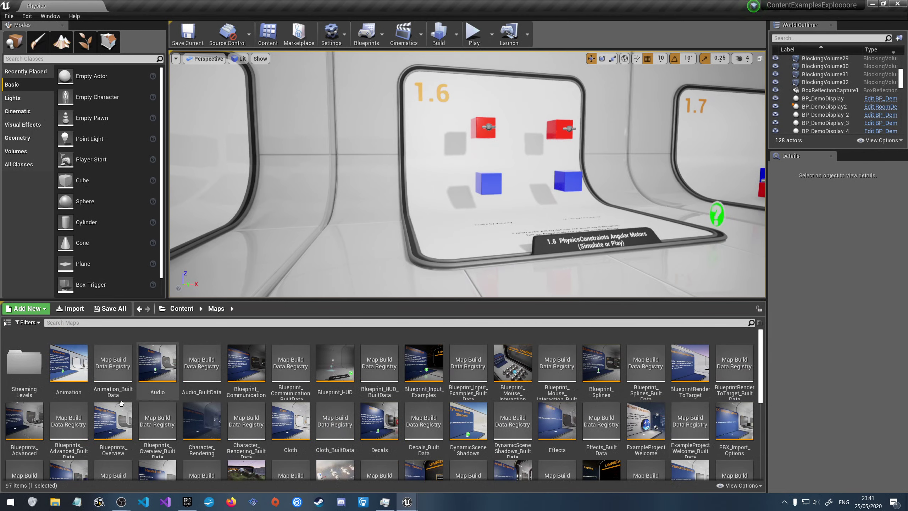
# Open the Blueprints_Advanced level and start play-testing it
pyautogui.doubleClick(25, 415)
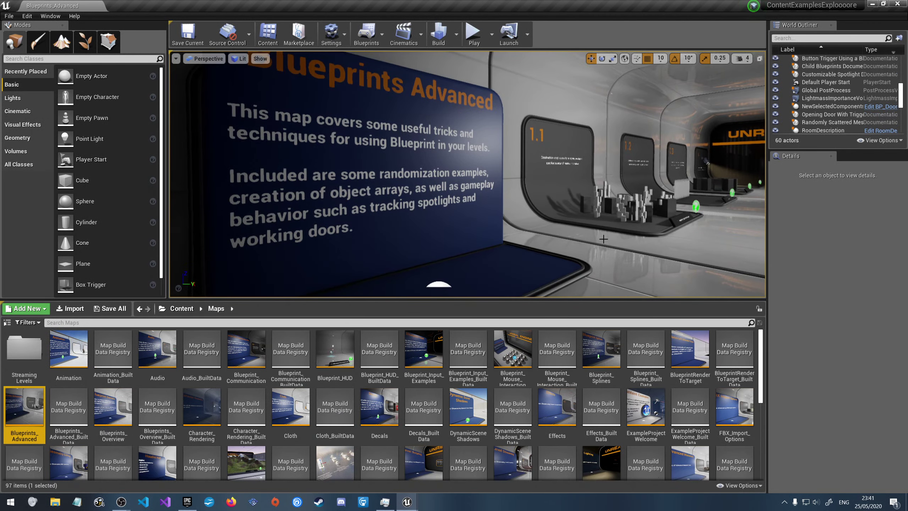
pyautogui.click(688, 239)
pyautogui.rightClick(521, 210)
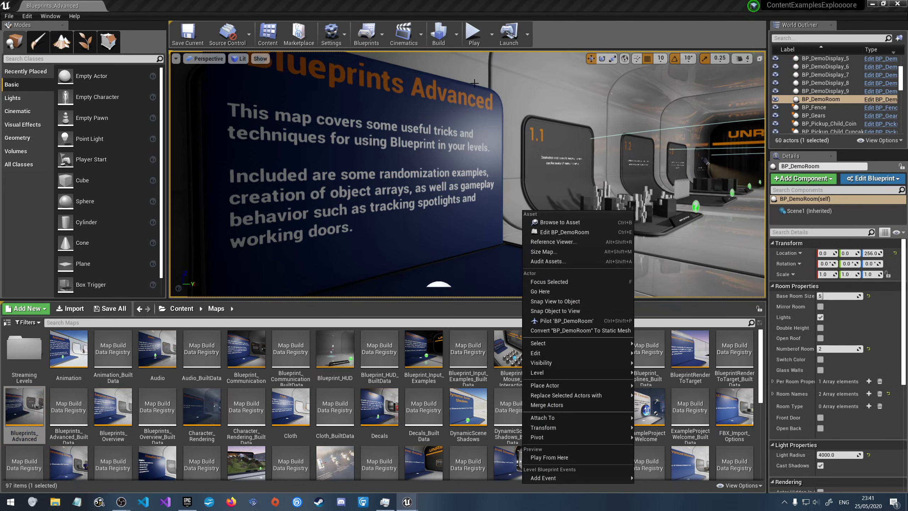
pyautogui.click(474, 33)
# Examine the randomly scattered meshes in display 1.1, the timeline animation in 2.1 and the player-tracking spotlight in 2.2
pyautogui.press('w')
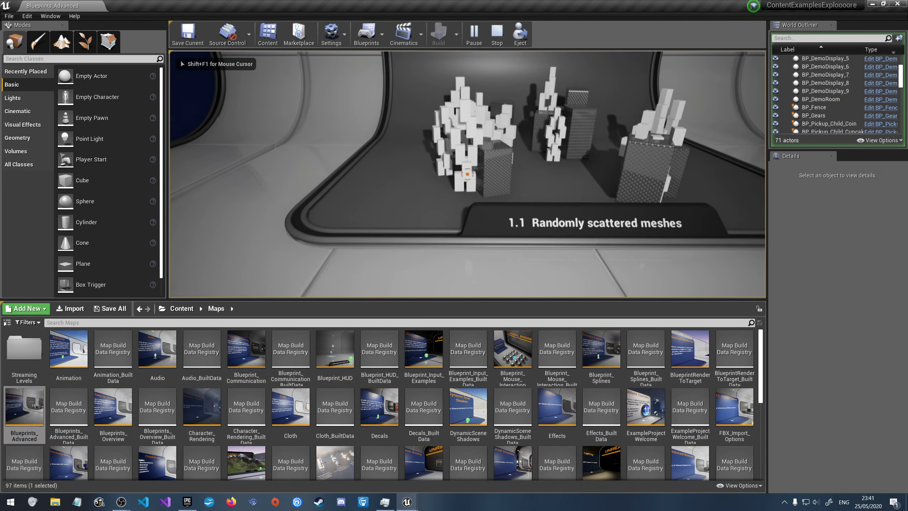
pyautogui.press('w')
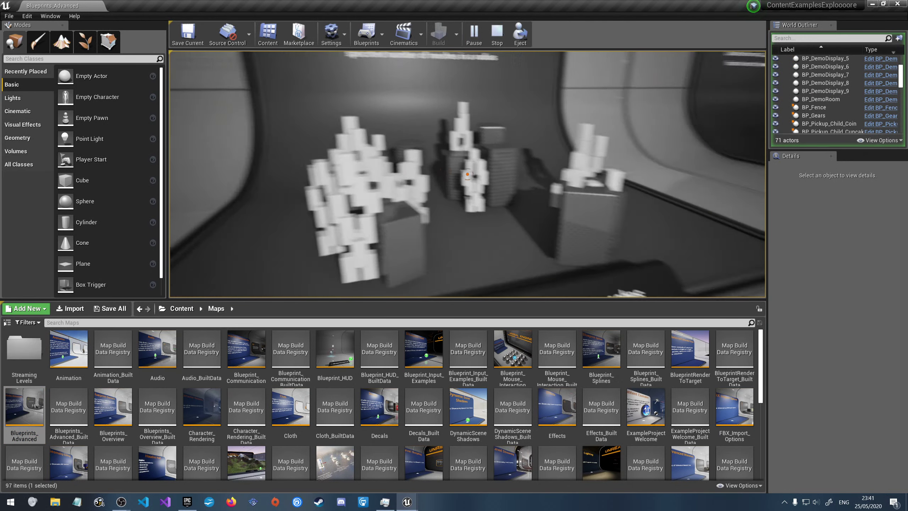
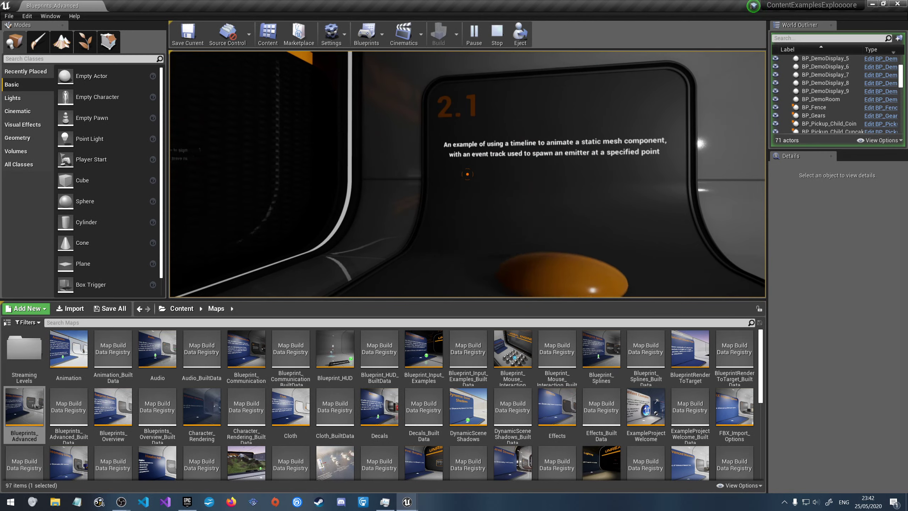
pyautogui.press('w')
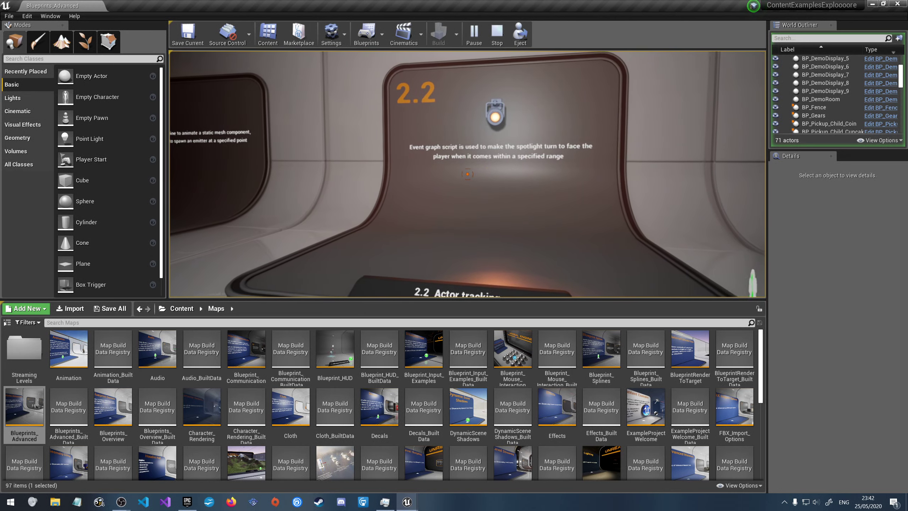
pyautogui.press('w')
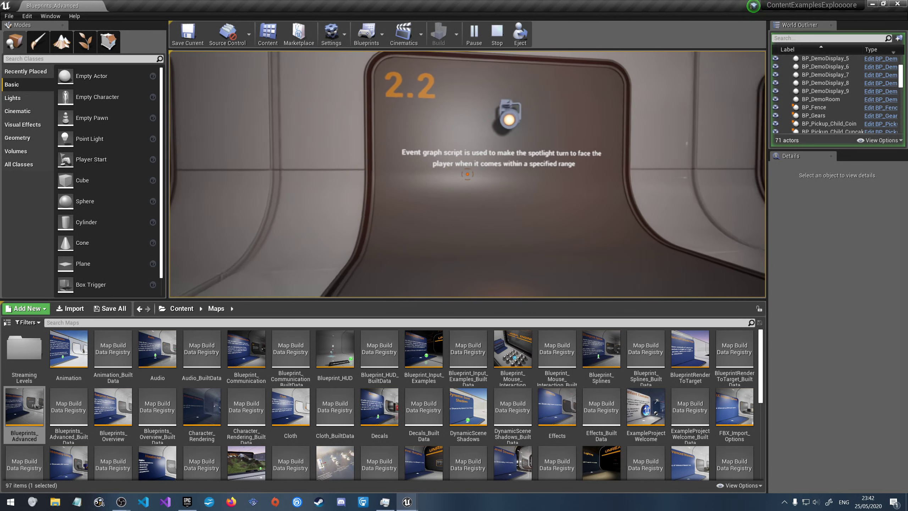
# Try the orange button that triggers the gears in display 2.3, and go through the orange door of display 2.4
pyautogui.press('w')
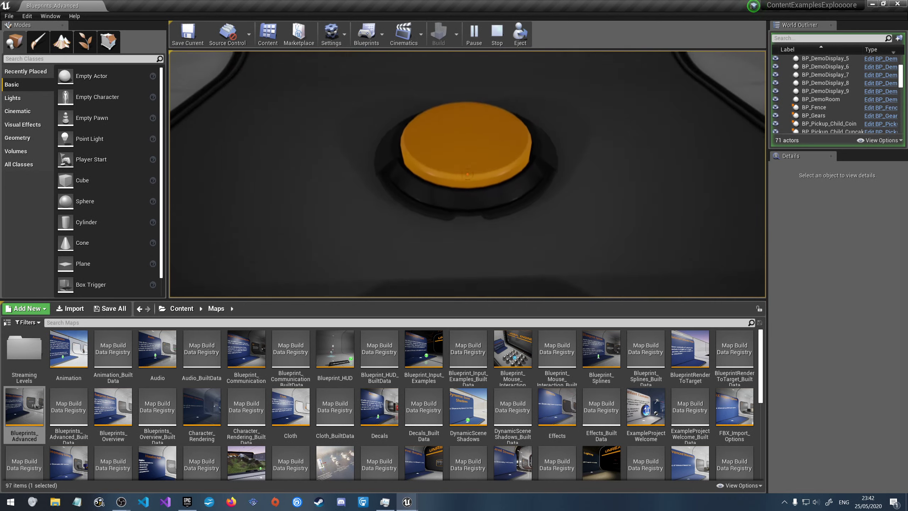
pyautogui.press('a')
pyautogui.press('w')
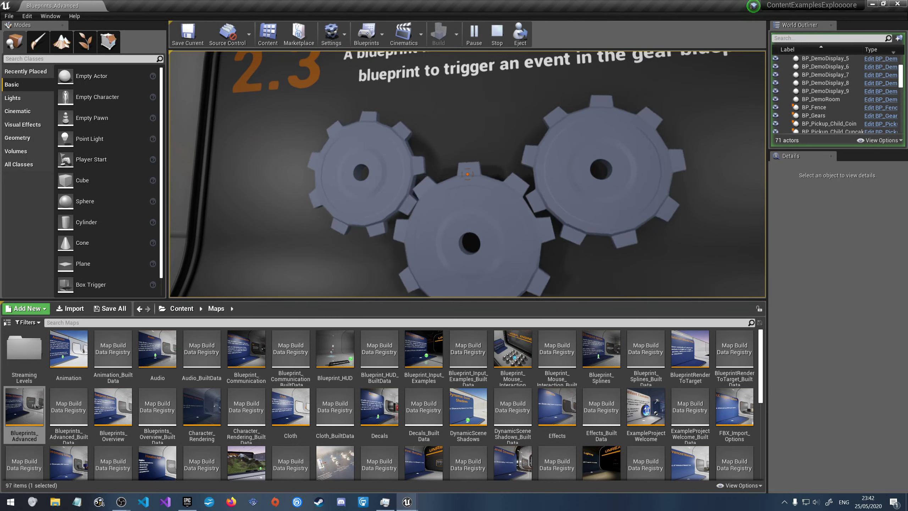
pyautogui.press('w')
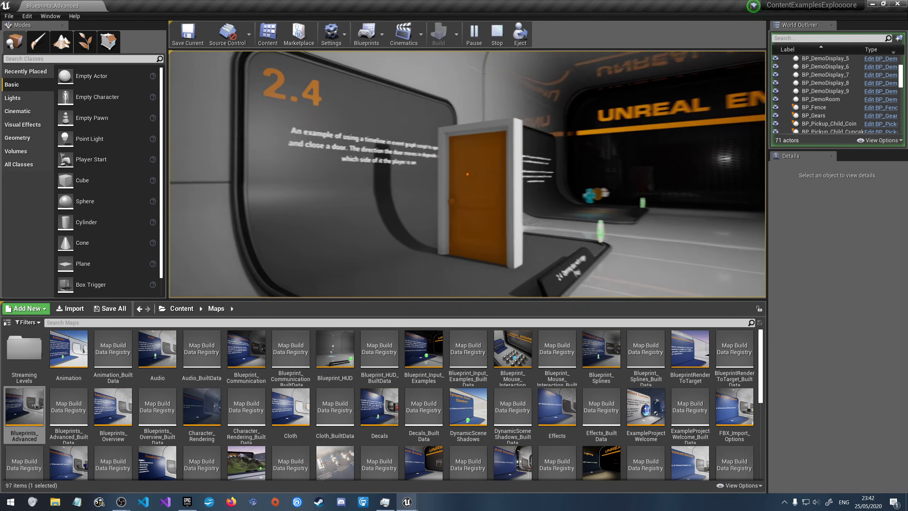
pyautogui.press('w')
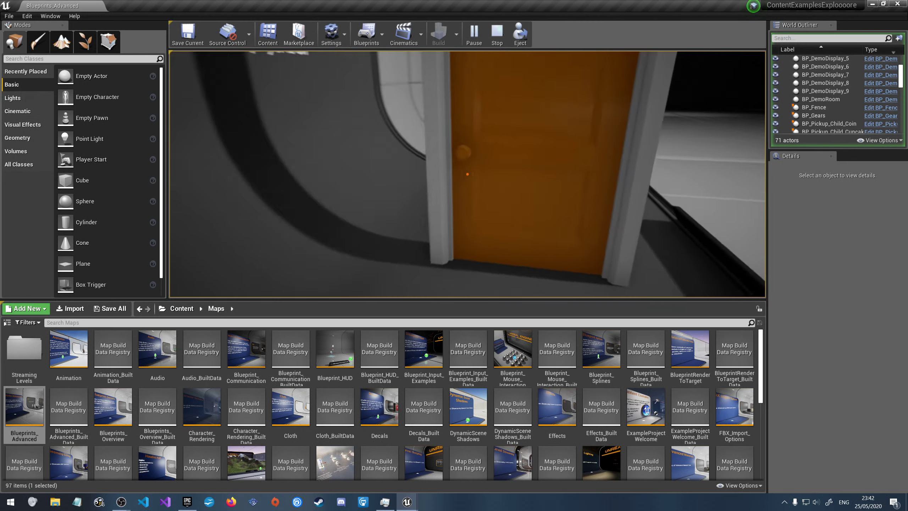
pyautogui.press('w')
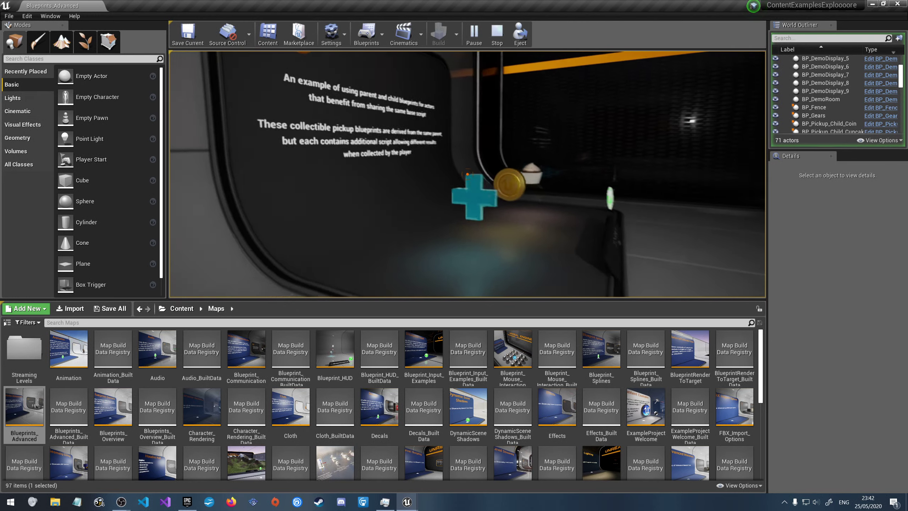
# Read display 2.5's text on parent and child blueprints and collect its health cross, cupcake and coin
pyautogui.press('w')
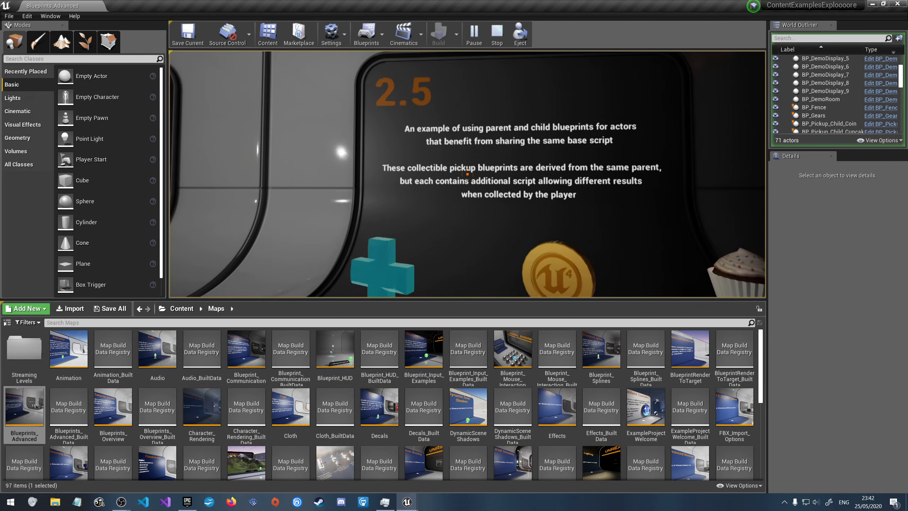
pyautogui.press('w')
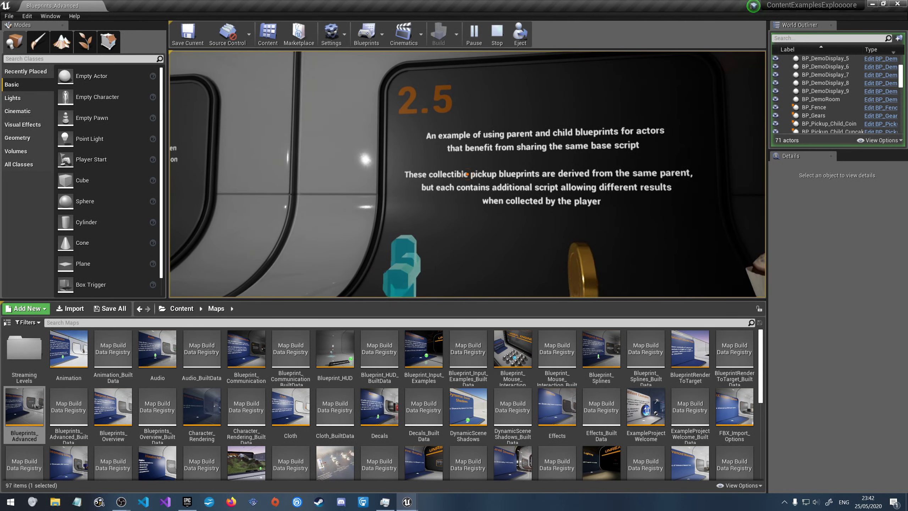
pyautogui.press('w')
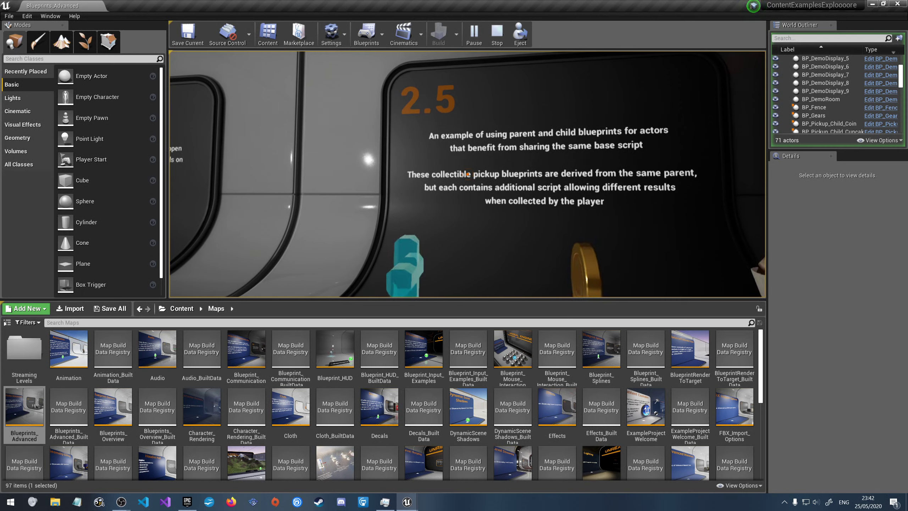
pyautogui.press('w')
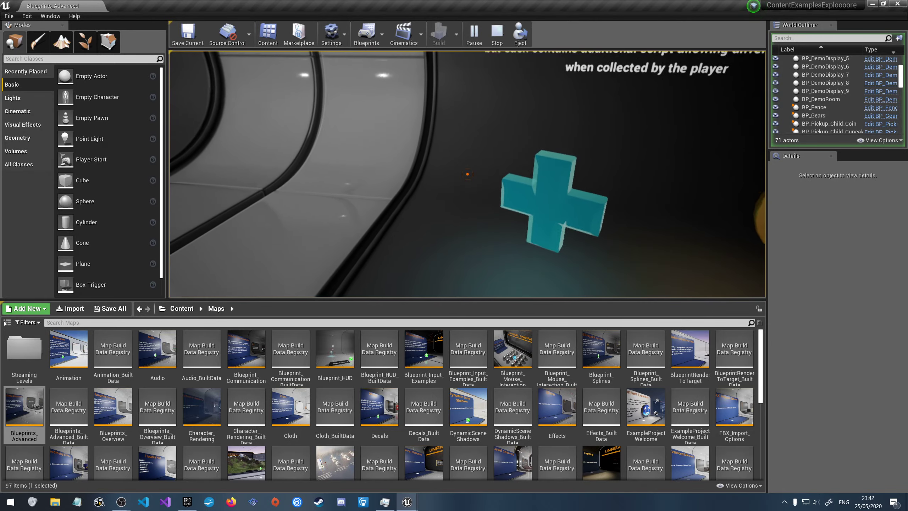
pyautogui.press('s')
pyautogui.press('w')
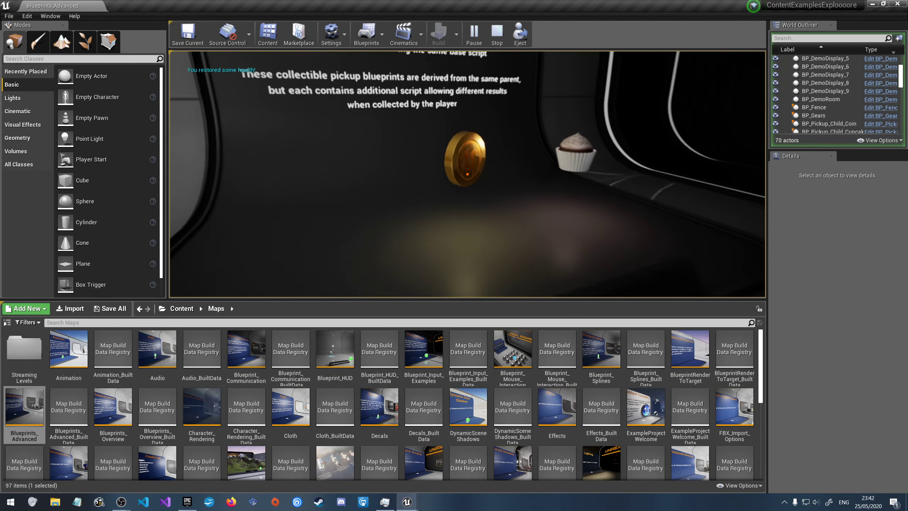
pyautogui.press('w')
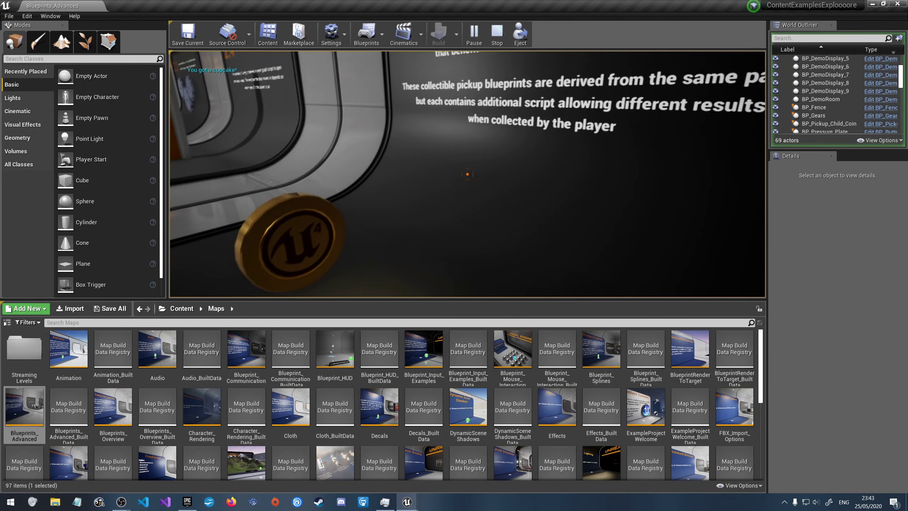
pyautogui.press('w')
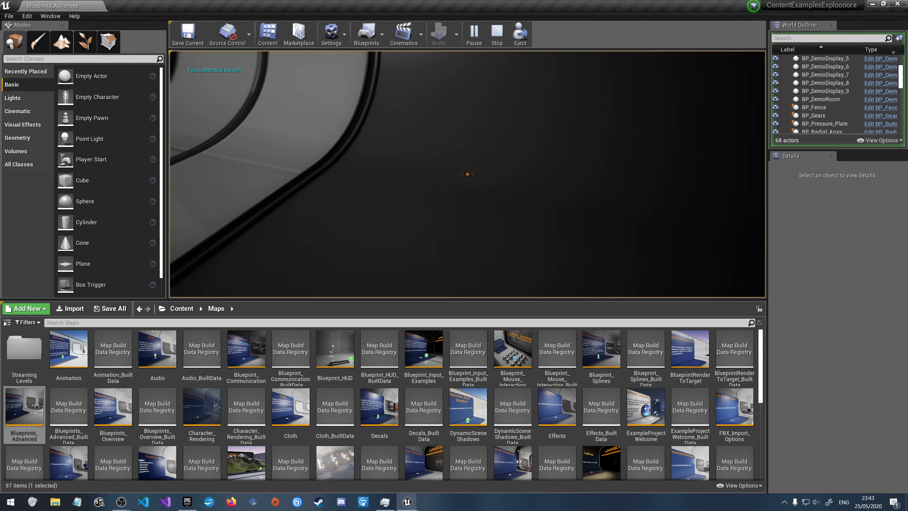
# Walk back through the room to the doorway in the Event Graph Examples wall
pyautogui.press('w')
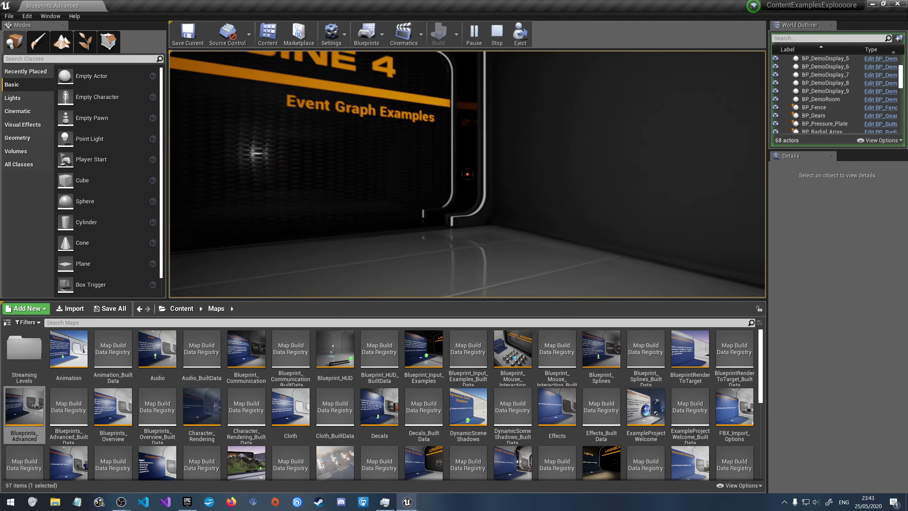
pyautogui.press('w')
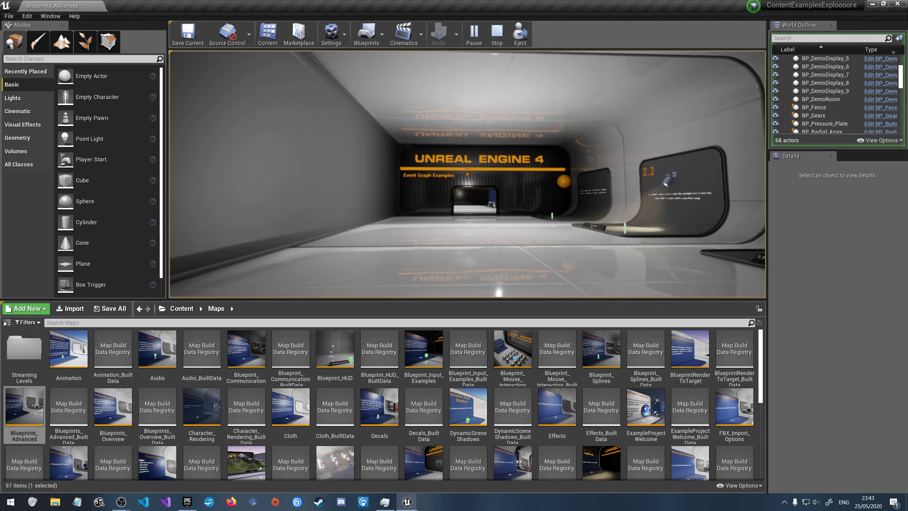
pyautogui.press('w')
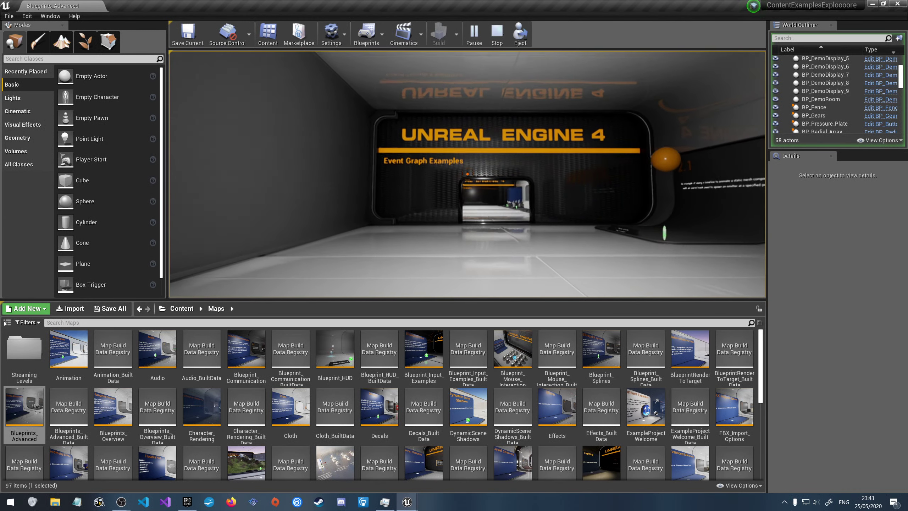
pyautogui.press('w')
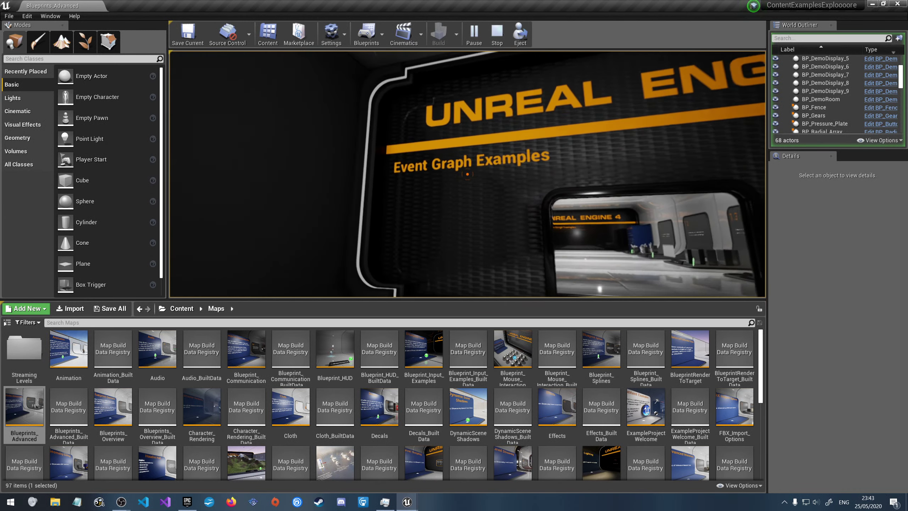
# End the Blueprints_Advanced play-test at the Construction Script Examples wall and open the PhysicalAnimation level
pyautogui.press('w')
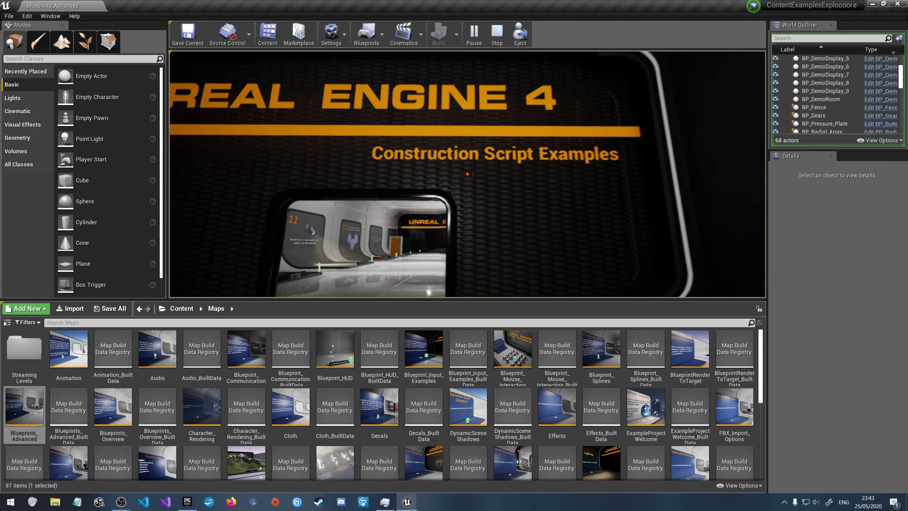
pyautogui.press('Escape')
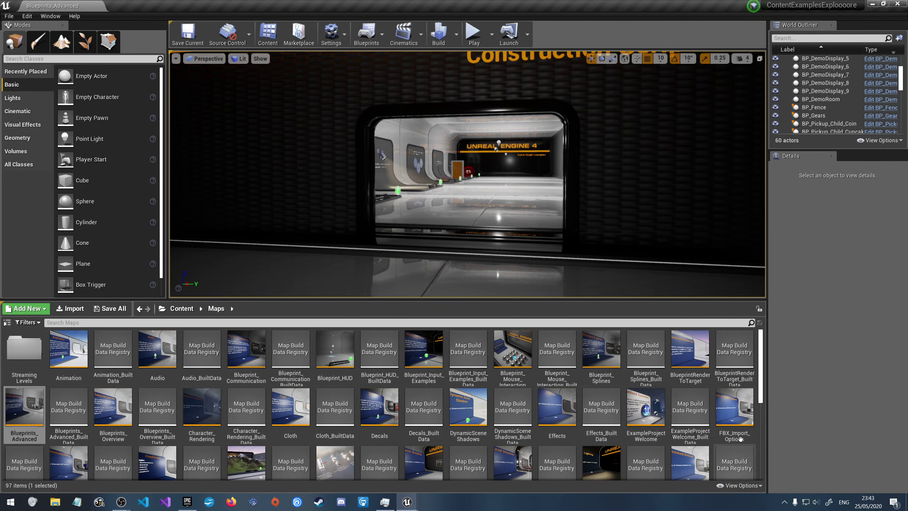
pyautogui.scroll(-1, 698, 426)
pyautogui.scroll(-3, 698, 425)
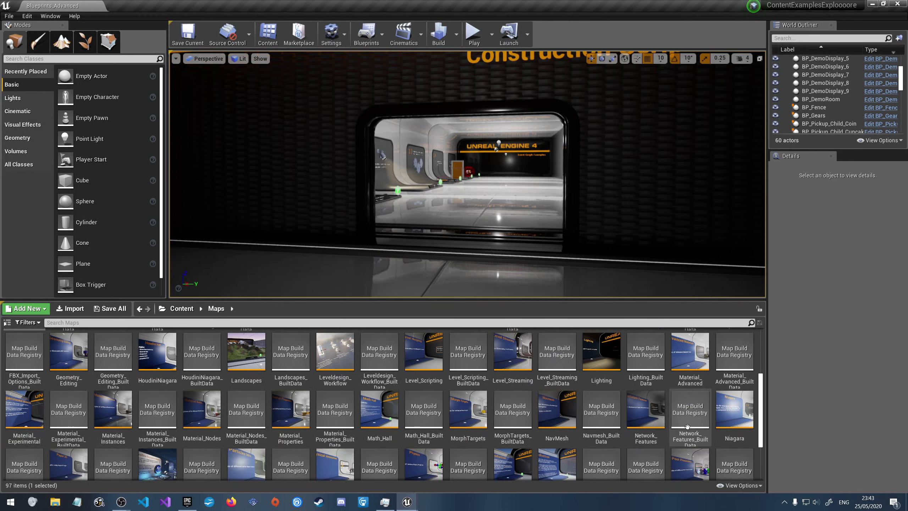
pyautogui.scroll(-2, 679, 425)
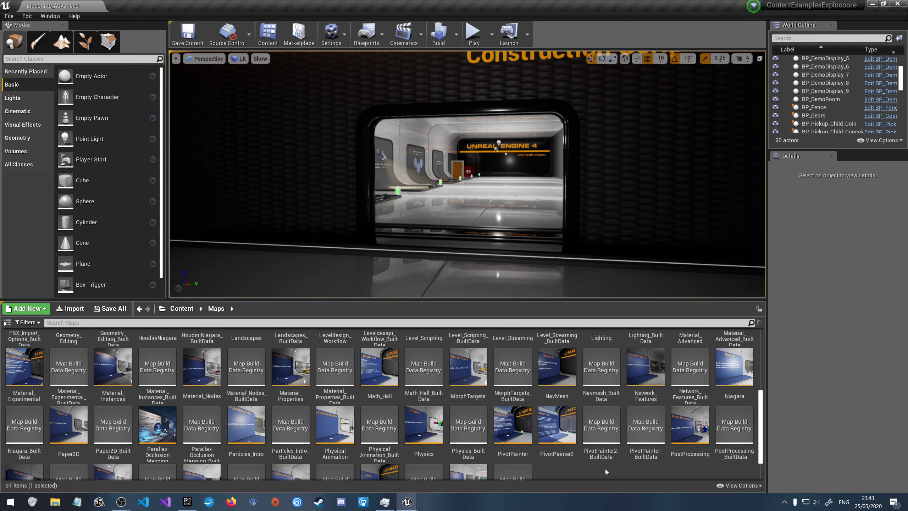
pyautogui.scroll(-1, 605, 471)
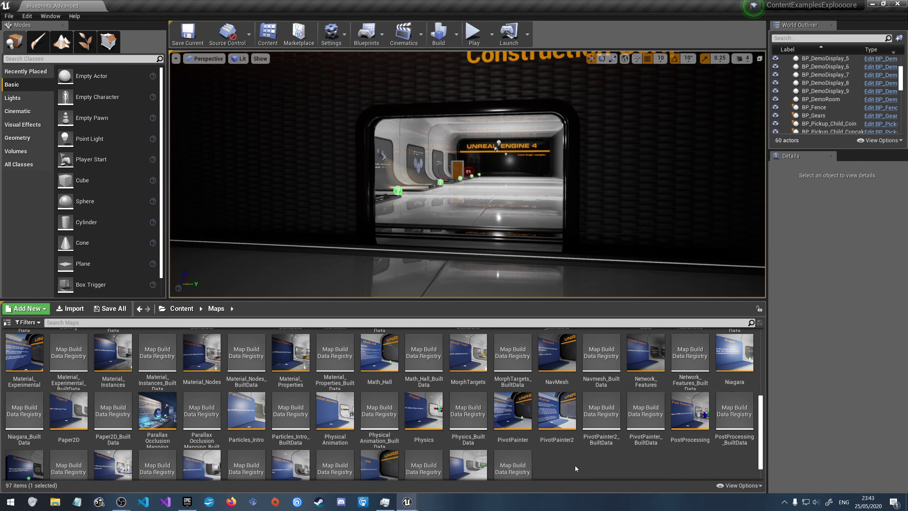
pyautogui.doubleClick(349, 417)
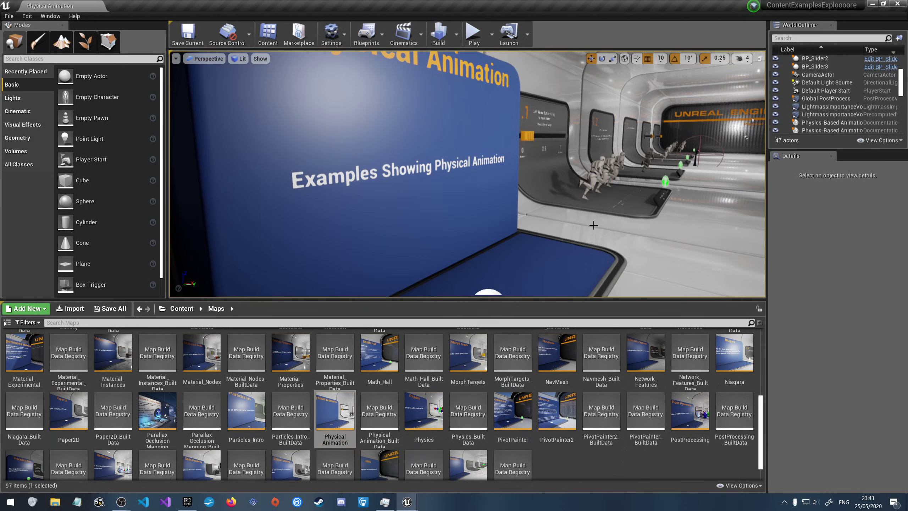
# Play-test the level and move display 1.1's Physics Blend Weight slider to 1 (All Physics)
pyautogui.click(474, 34)
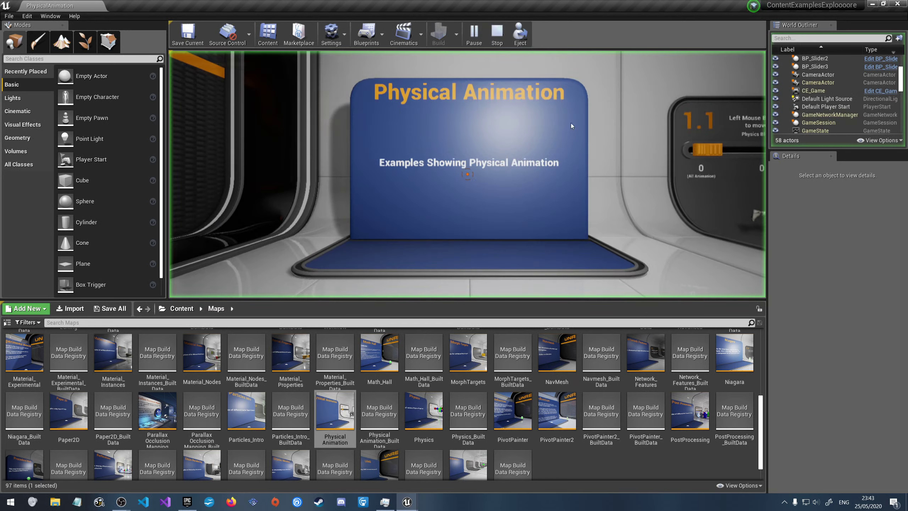
pyautogui.press('w')
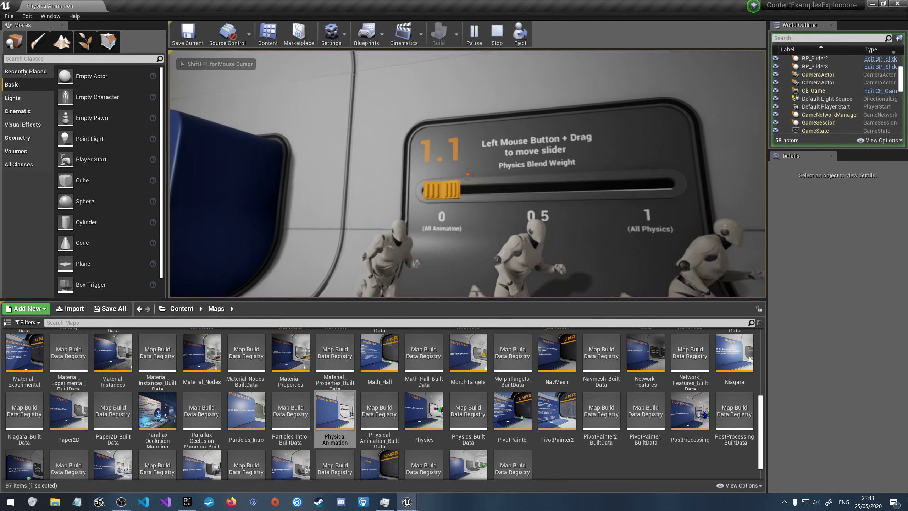
pyautogui.moveTo(468, 174); pyautogui.dragTo(526, 178)
pyautogui.moveTo(467, 174); pyautogui.dragTo(467, 175)
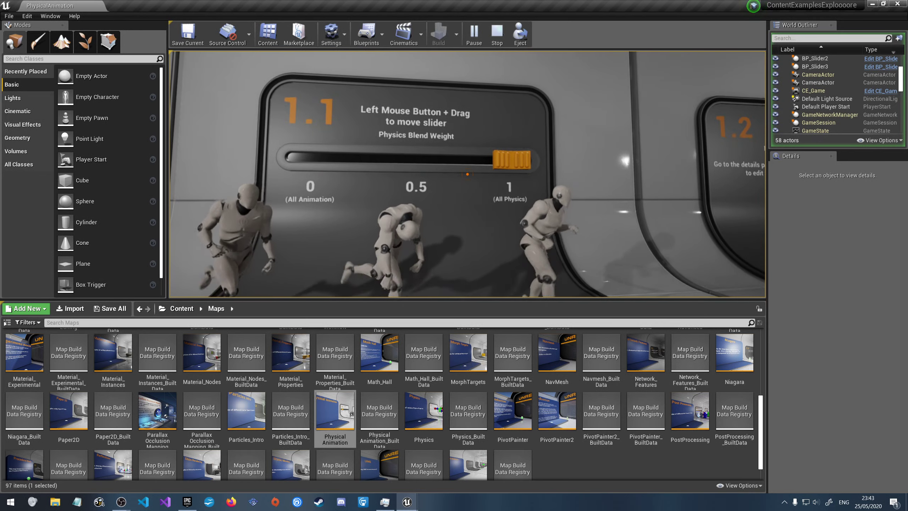
pyautogui.moveTo(467, 174); pyautogui.dragTo(467, 175)
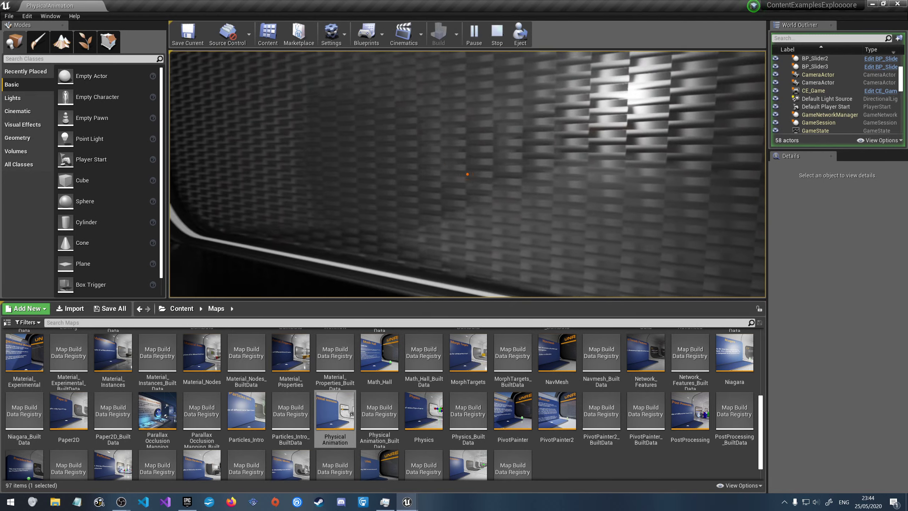
# Walk back from the Physical Animation Examples wall through the room and end the play-test
pyautogui.press('s')
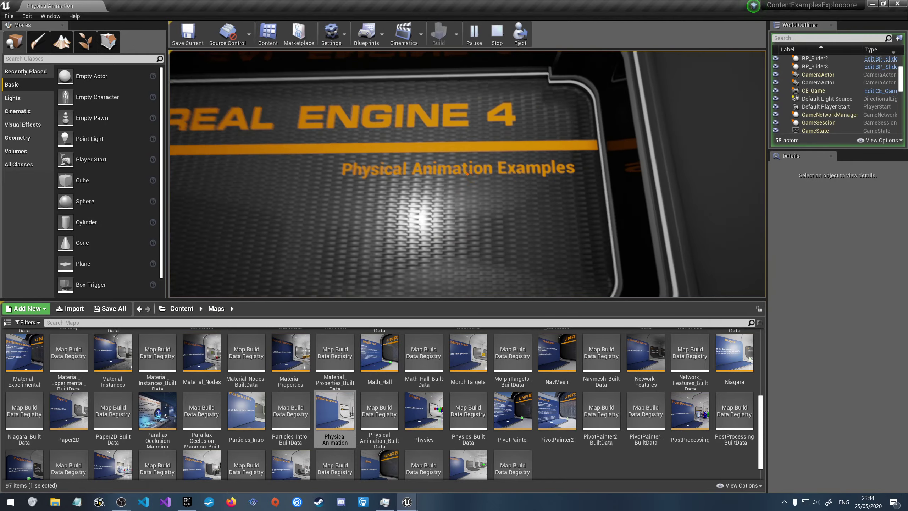
pyautogui.press('w')
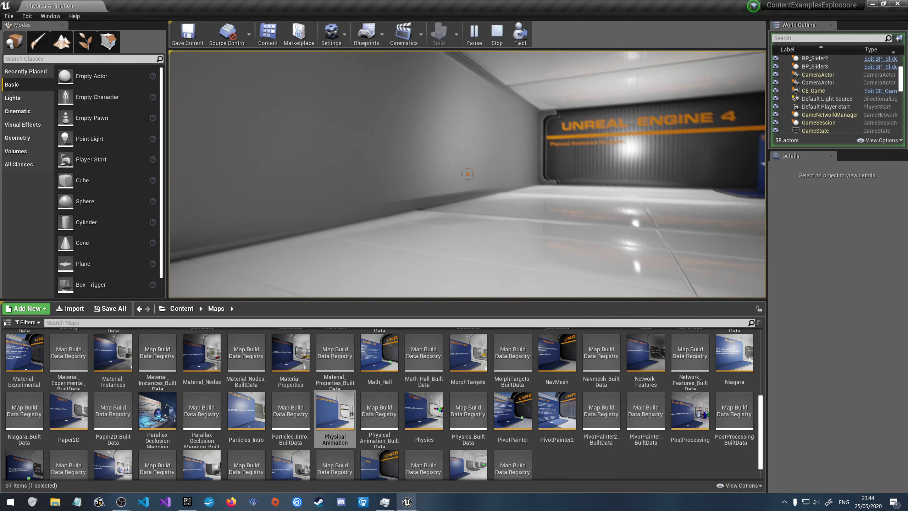
pyautogui.press('Escape')
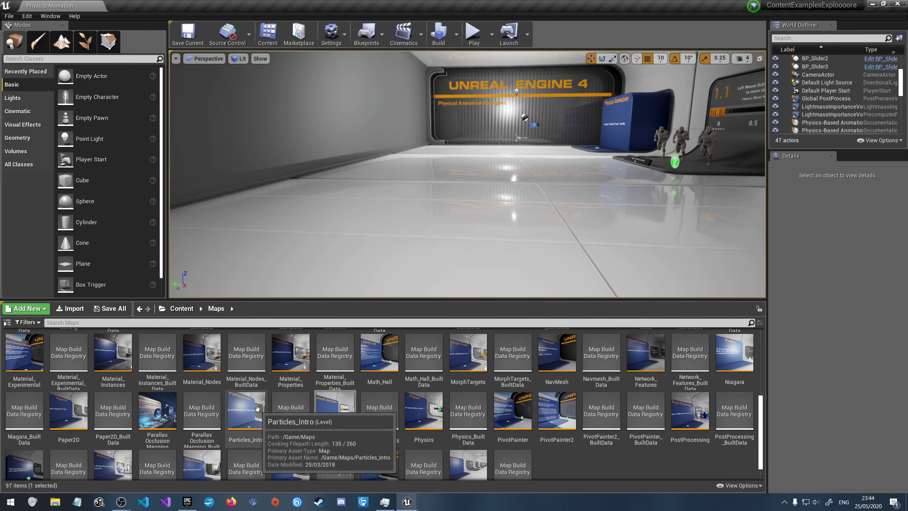
# Browse the remaining maps and open the Blueprints_Overview level
pyautogui.scroll(-2, 72, 436)
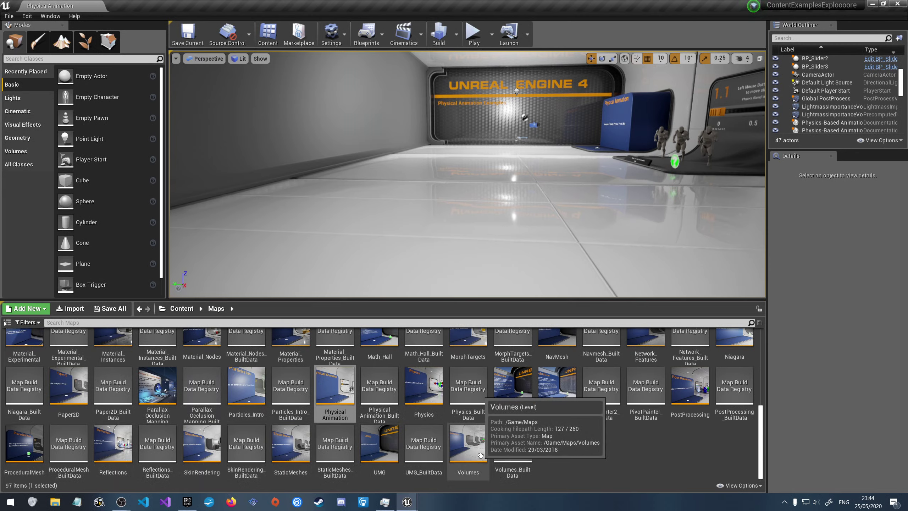
pyautogui.scroll(3, 671, 432)
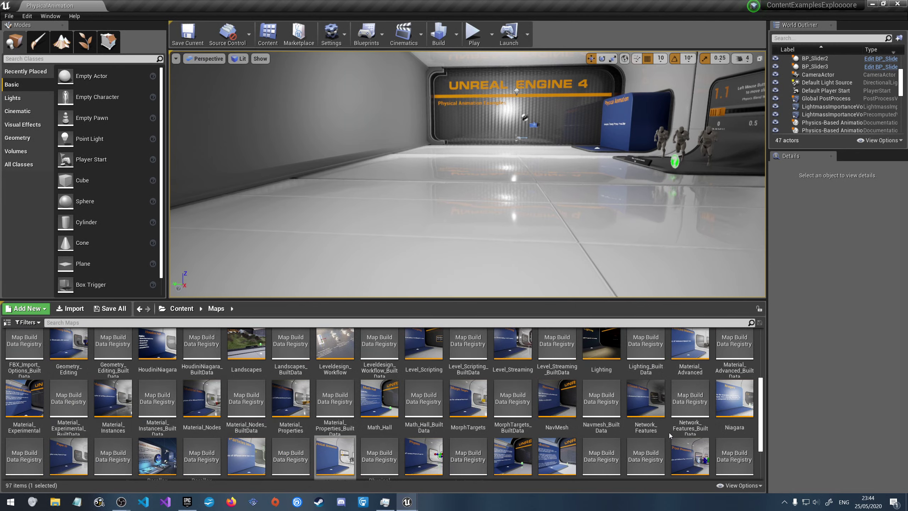
pyautogui.scroll(5, 671, 434)
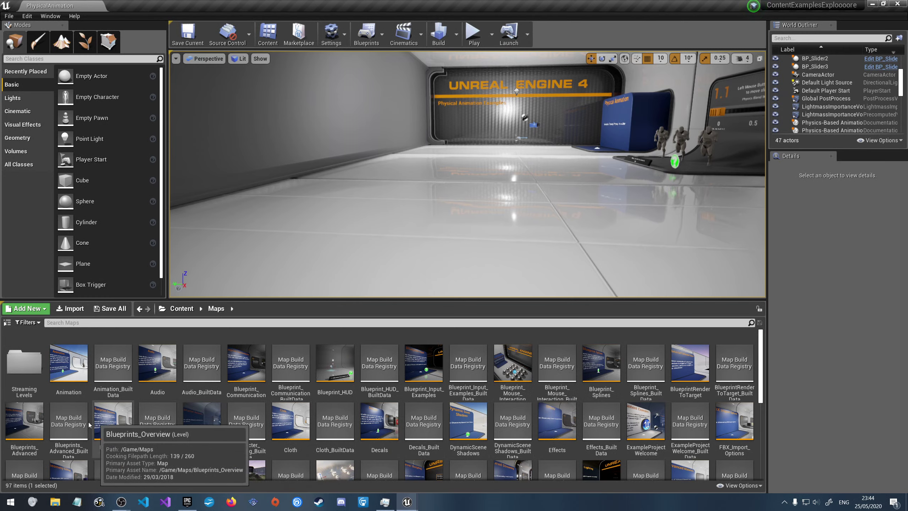
pyautogui.doubleClick(104, 423)
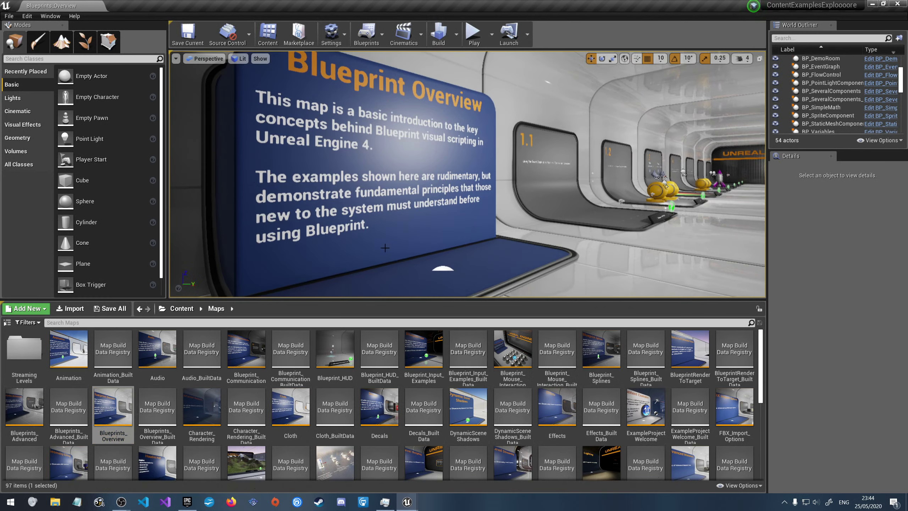
# Play-test the level and walk past the displays to the game-time counter in display 1.6
pyautogui.click(385, 241)
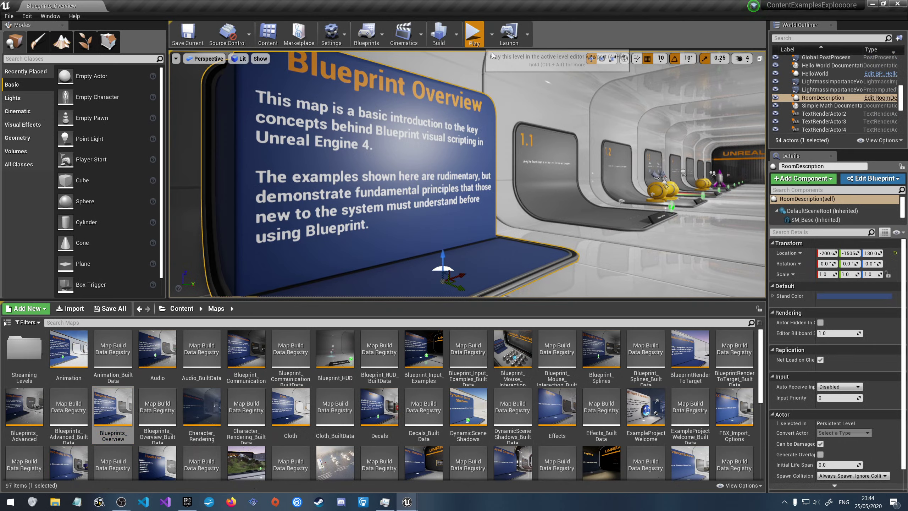
pyautogui.click(473, 34)
pyautogui.press('w')
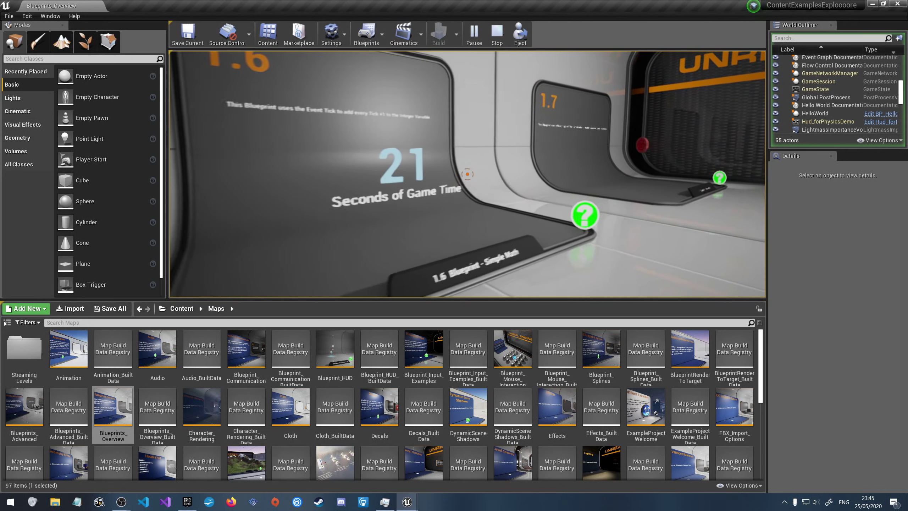
# Read display 1.7's text on flow control nodes and walk up close to its red Unreal emblem disc
pyautogui.press('w')
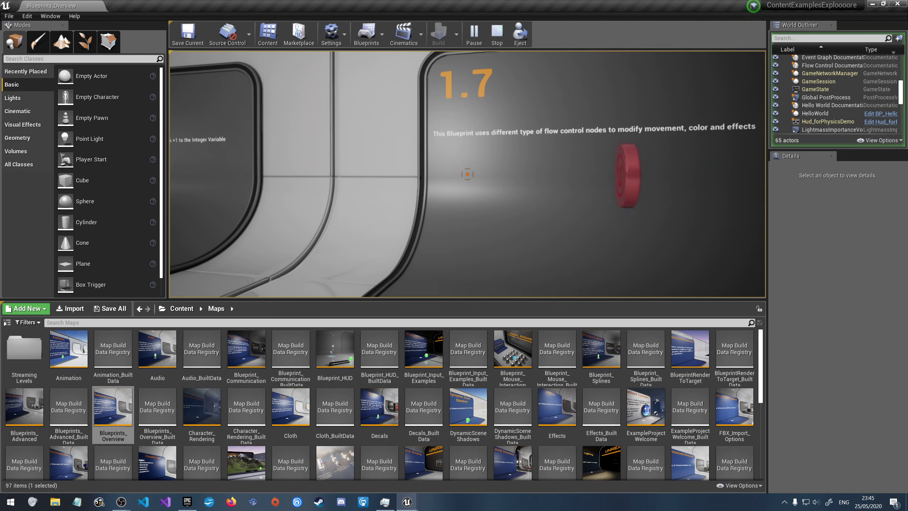
pyautogui.press('s')
pyautogui.press('w')
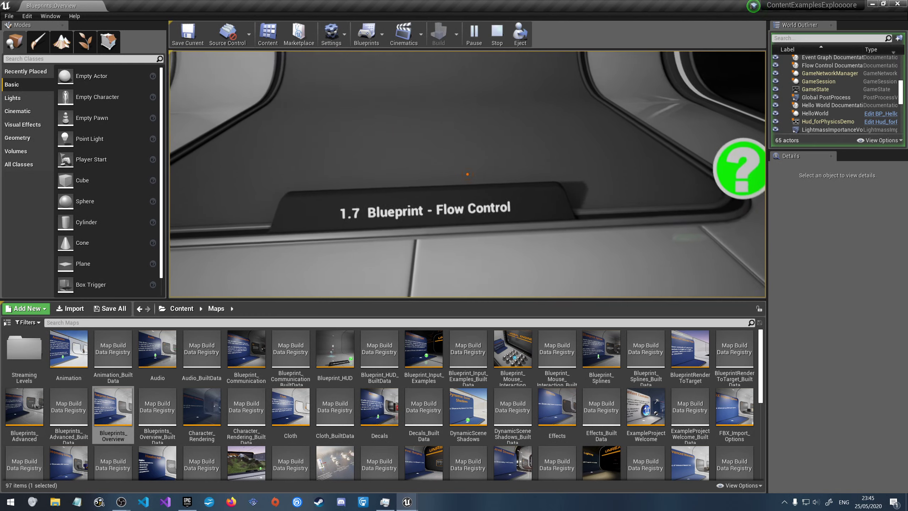
pyautogui.press('s')
pyautogui.press('w')
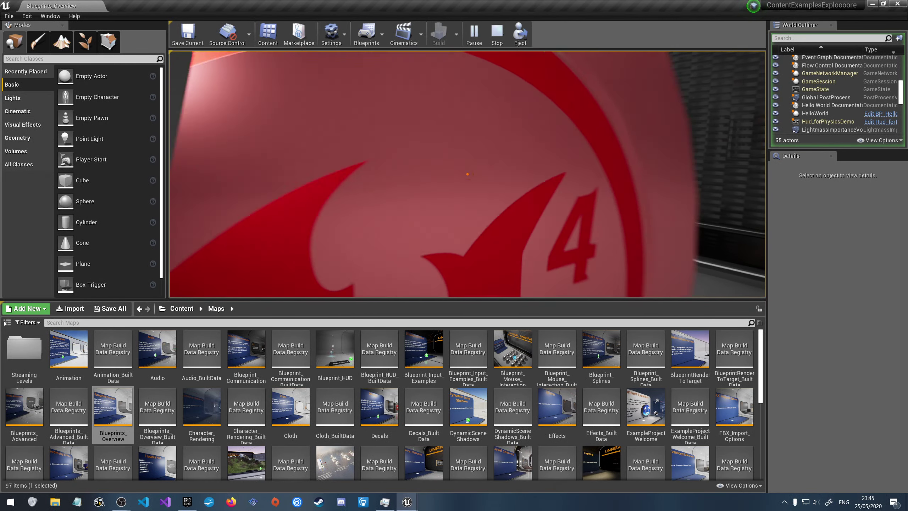
# Stop the play session and open the BP_FlowControl blueprint of the red coin at display 1.7 for editing
pyautogui.press('Escape')
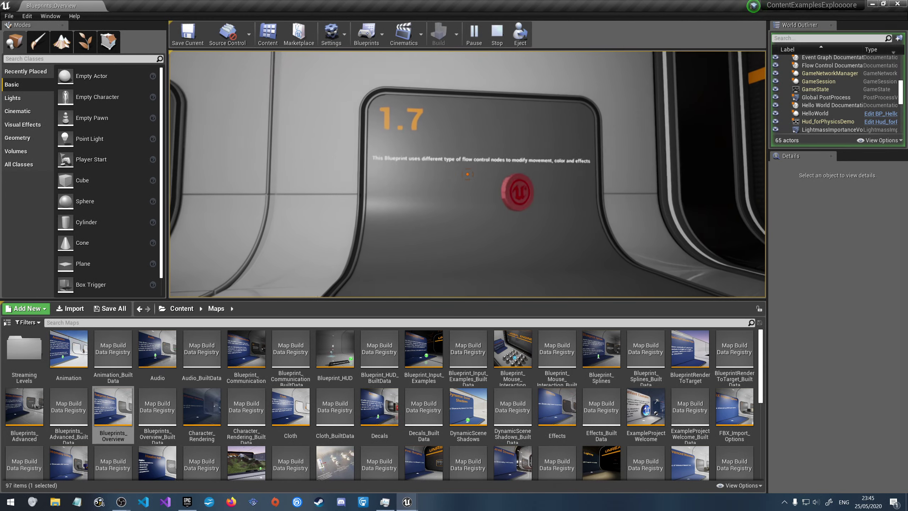
pyautogui.click(515, 193)
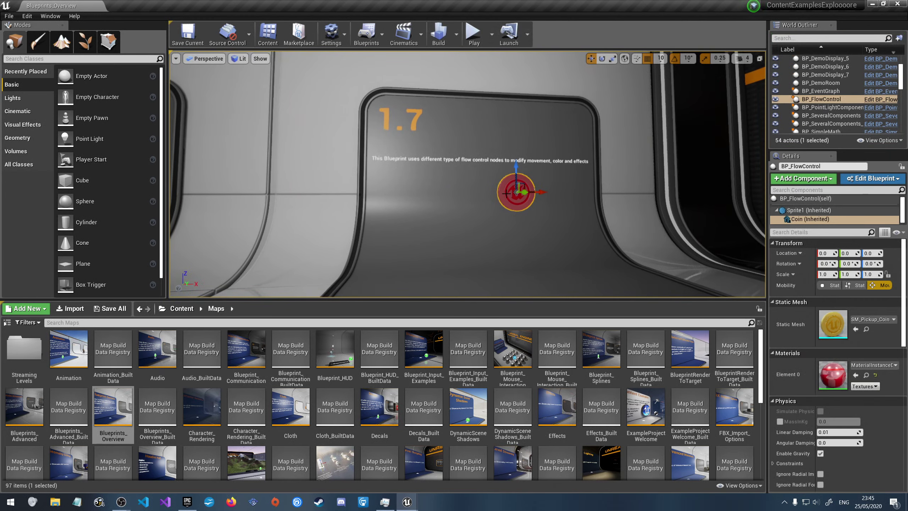
pyautogui.click(867, 101)
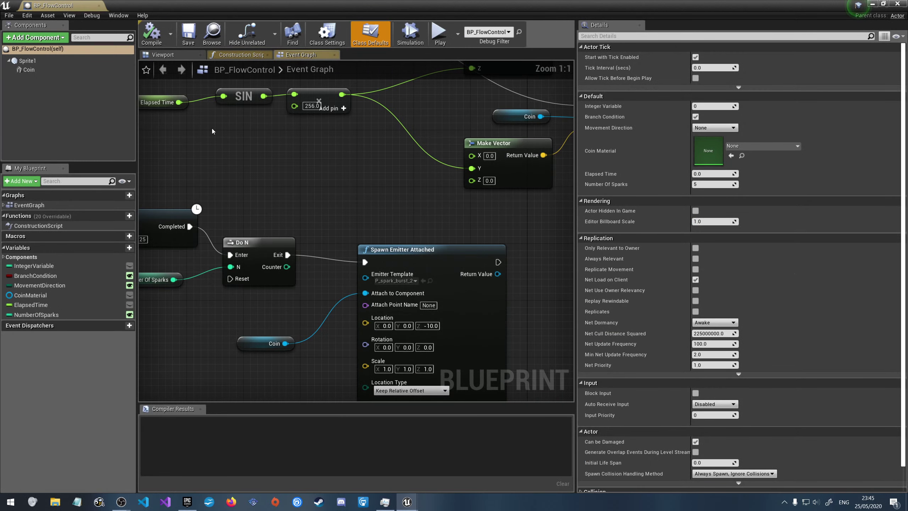
# Examine the start of the event graph: the Event Tick, the Elapsed Time addition and the Sequence node
pyautogui.moveTo(271, 178); pyautogui.dragTo(381, 259, button='right')
pyautogui.scroll(-1, 375, 202)
pyautogui.scroll(-2, 352, 188)
pyautogui.scroll(-2, 252, 202)
pyautogui.moveTo(199, 227); pyautogui.dragTo(308, 242, button='right')
pyautogui.scroll(4, 285, 251)
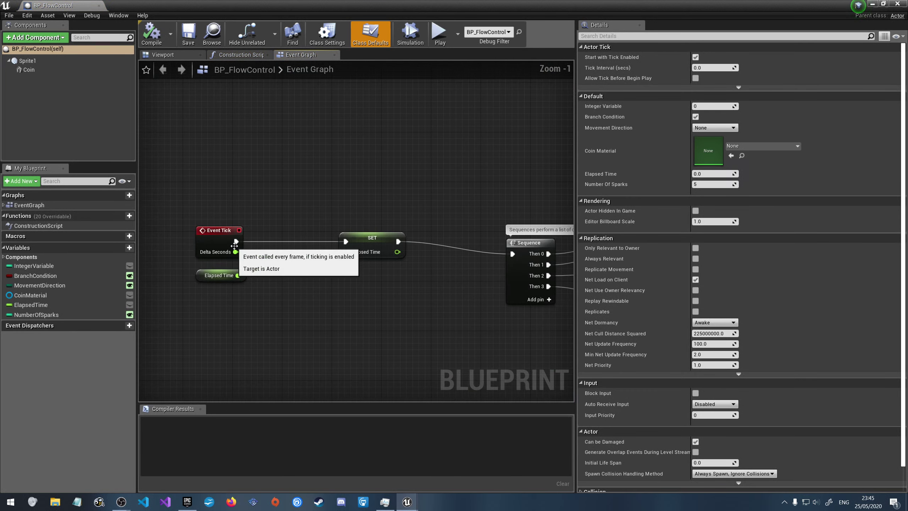
pyautogui.moveTo(401, 288); pyautogui.dragTo(342, 300, button='right')
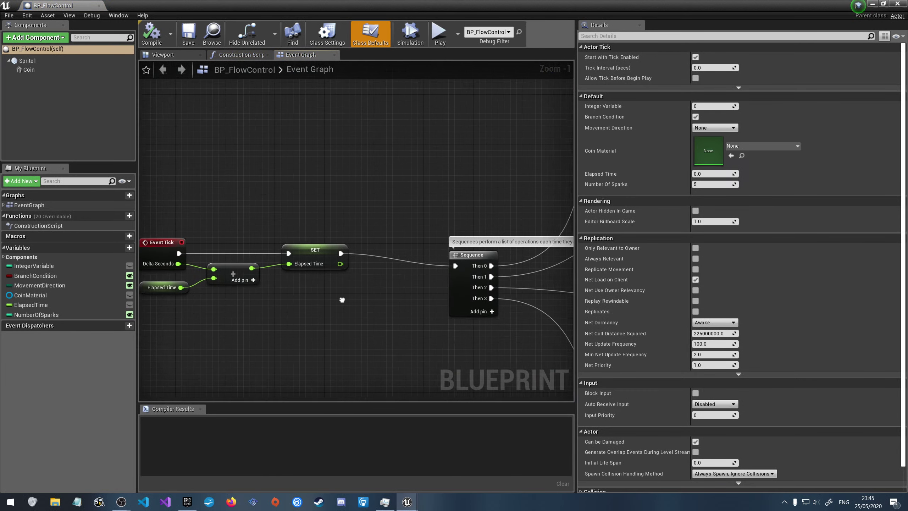
pyautogui.moveTo(423, 262); pyautogui.dragTo(306, 288, button='right')
# Examine the coin's AddRelativeRotation node and the Branch that selects between the two CoinColor parameter settings
pyautogui.moveTo(424, 185); pyautogui.dragTo(284, 294, button='right')
pyautogui.moveTo(384, 157); pyautogui.dragTo(297, 247, button='right')
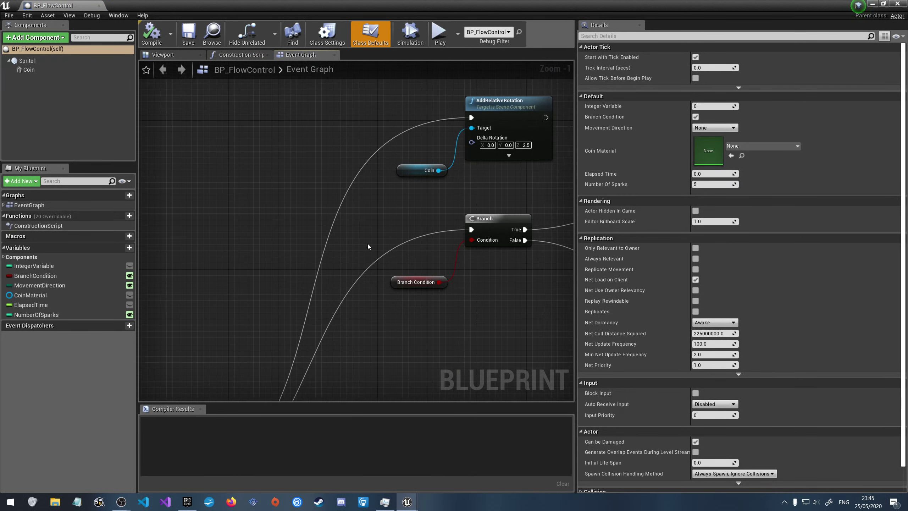
pyautogui.moveTo(406, 220); pyautogui.dragTo(320, 233, button='right')
pyautogui.scroll(-1, 319, 232)
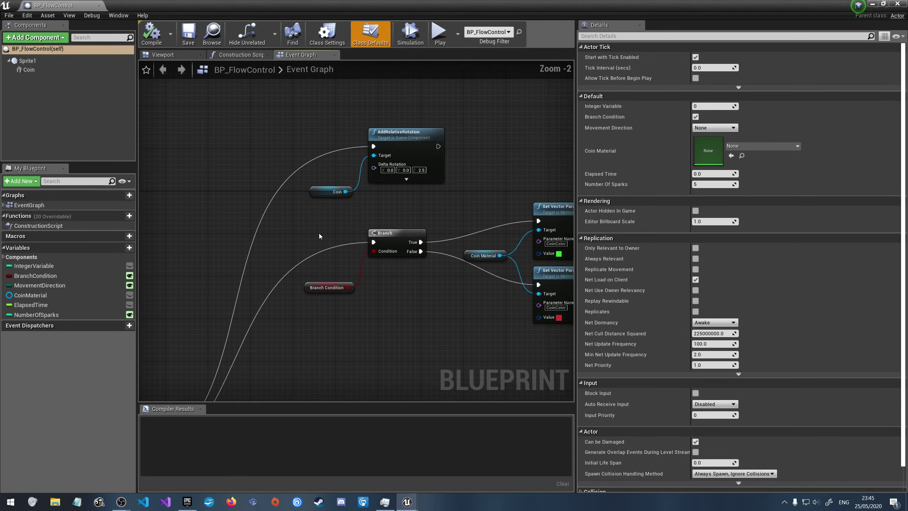
pyautogui.moveTo(398, 257); pyautogui.dragTo(323, 250, button='right')
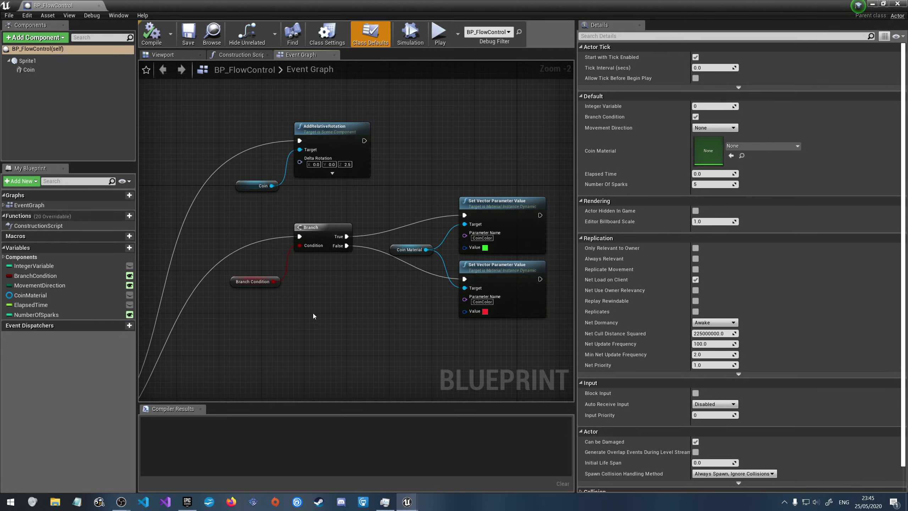
pyautogui.moveTo(309, 314); pyautogui.dragTo(343, 277, button='right')
pyautogui.moveTo(413, 258); pyautogui.dragTo(390, 307, button='right')
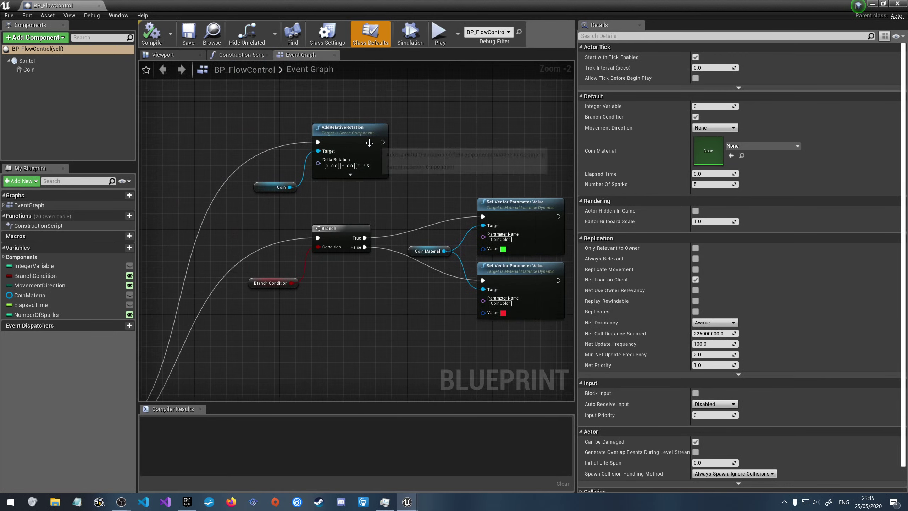
# Trace the graph back to Event Tick and follow the Sequence outputs down to the Delay and Do N nodes
pyautogui.moveTo(257, 251); pyautogui.dragTo(535, 159, button='right')
pyautogui.moveTo(324, 317); pyautogui.dragTo(431, 177, button='right')
pyautogui.moveTo(318, 166); pyautogui.dragTo(423, 211, button='right')
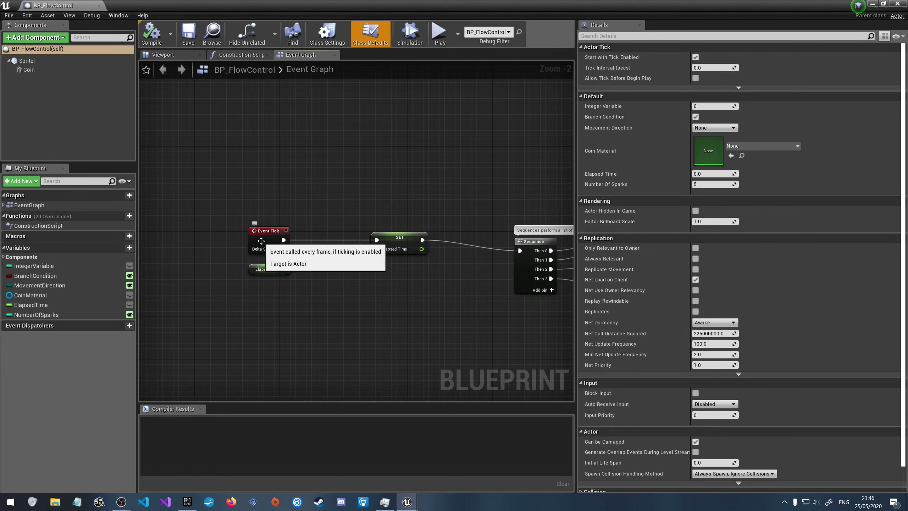
pyautogui.moveTo(386, 292); pyautogui.dragTo(353, 287, button='right')
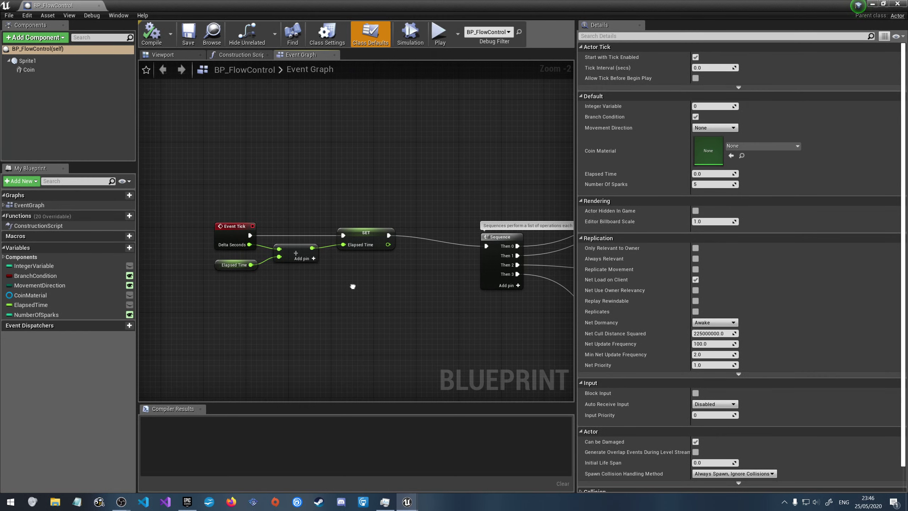
pyautogui.moveTo(353, 286); pyautogui.dragTo(289, 118, button='right')
pyautogui.moveTo(397, 214); pyautogui.dragTo(265, 130, button='right')
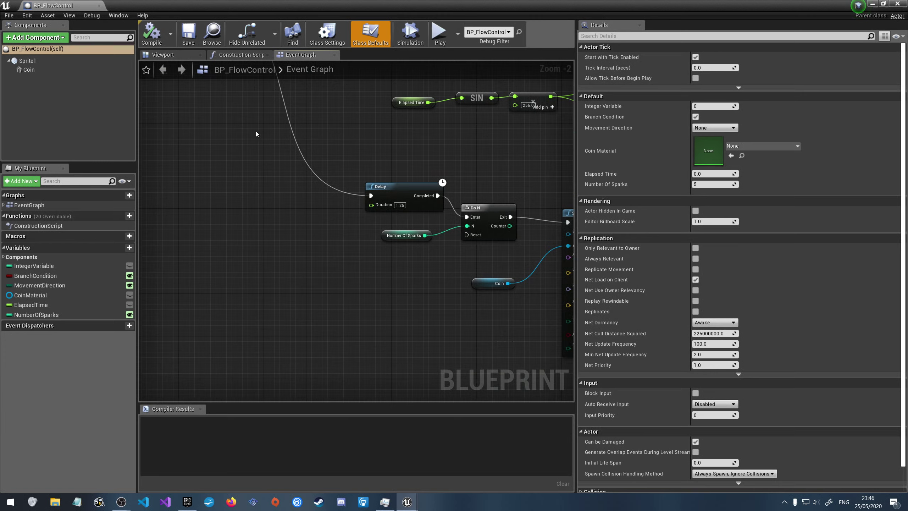
pyautogui.moveTo(348, 205); pyautogui.dragTo(254, 183, button='right')
pyautogui.moveTo(364, 262); pyautogui.dragTo(271, 278, button='right')
# Examine the Branch outputs and the Switch on BP_FlowControl_Enum that drives the coin's vertical and horizontal movement
pyautogui.moveTo(305, 179); pyautogui.dragTo(323, 103, button='right')
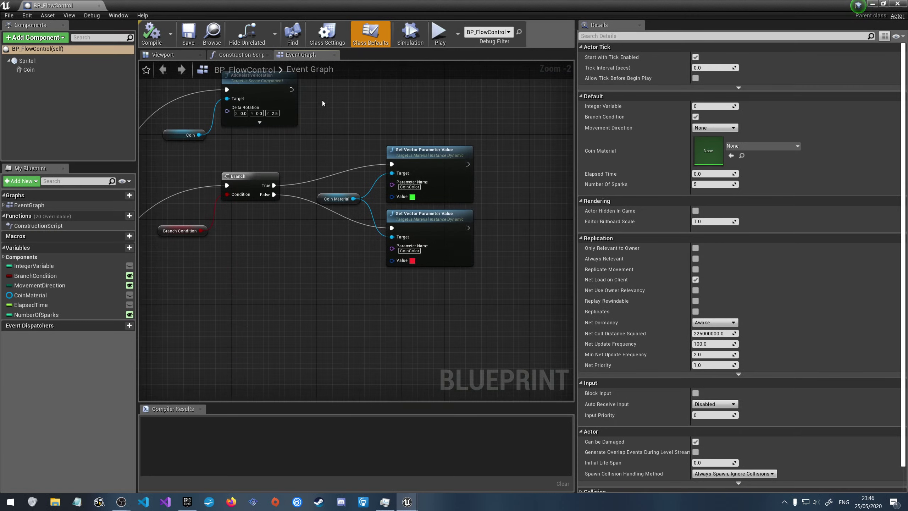
pyautogui.moveTo(376, 268); pyautogui.dragTo(353, 209, button='right')
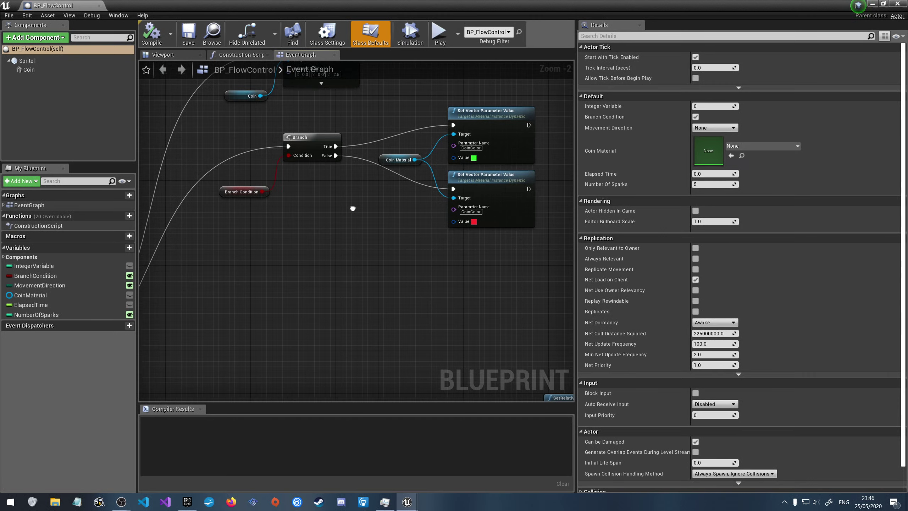
pyautogui.moveTo(353, 208); pyautogui.dragTo(283, 106, button='right')
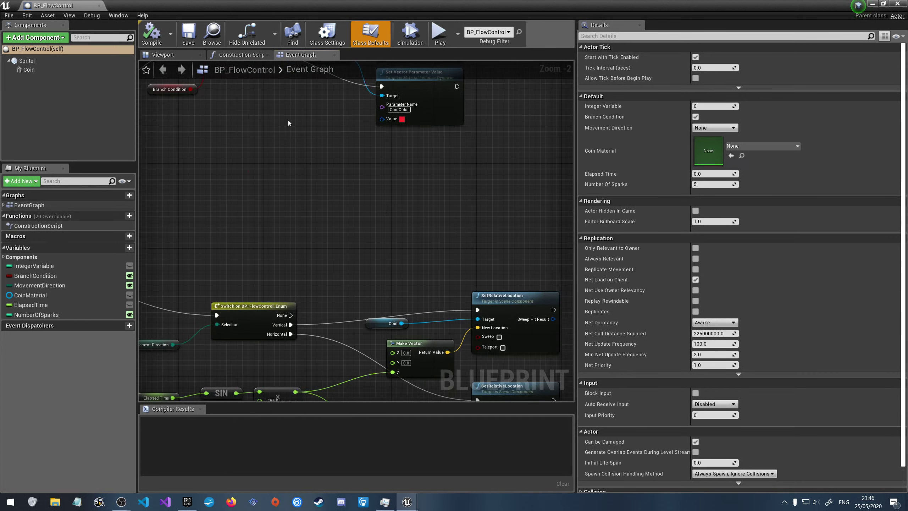
pyautogui.moveTo(365, 224); pyautogui.dragTo(295, 120, button='right')
pyautogui.moveTo(260, 158); pyautogui.dragTo(373, 105, button='right')
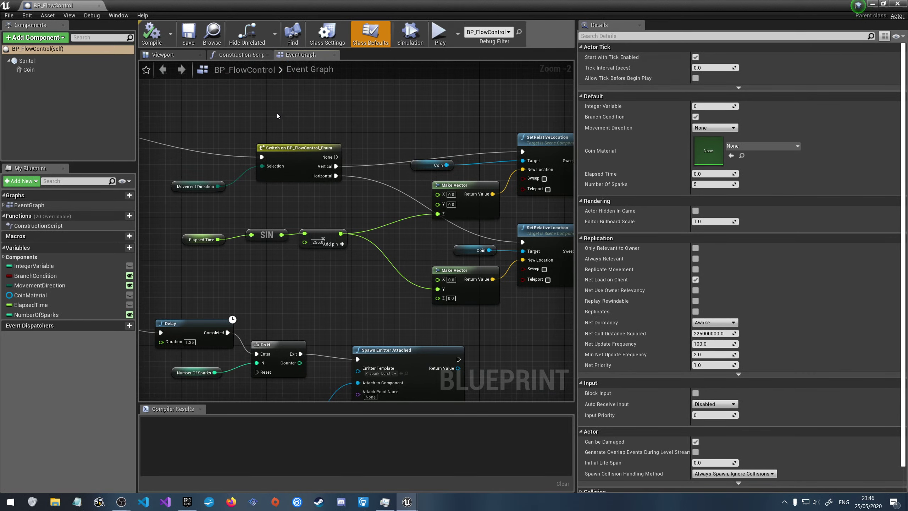
pyautogui.moveTo(277, 115); pyautogui.dragTo(308, 98, button='right')
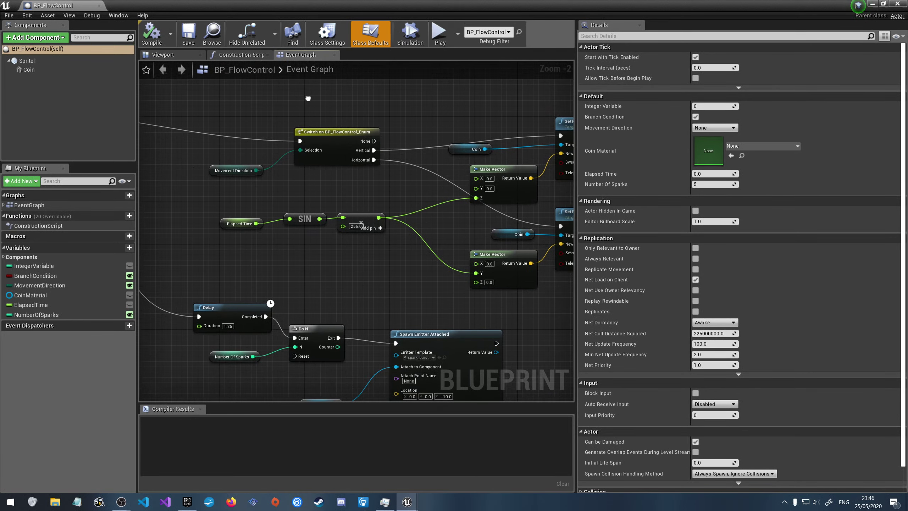
pyautogui.moveTo(437, 260); pyautogui.dragTo(347, 190, button='right')
pyautogui.moveTo(481, 227); pyautogui.dragTo(513, 219, button='right')
# Review the sine-based Make Vector nodes and the Delay, Do N and Spawn Emitter Attached chain
pyautogui.moveTo(229, 241); pyautogui.dragTo(334, 247, button='right')
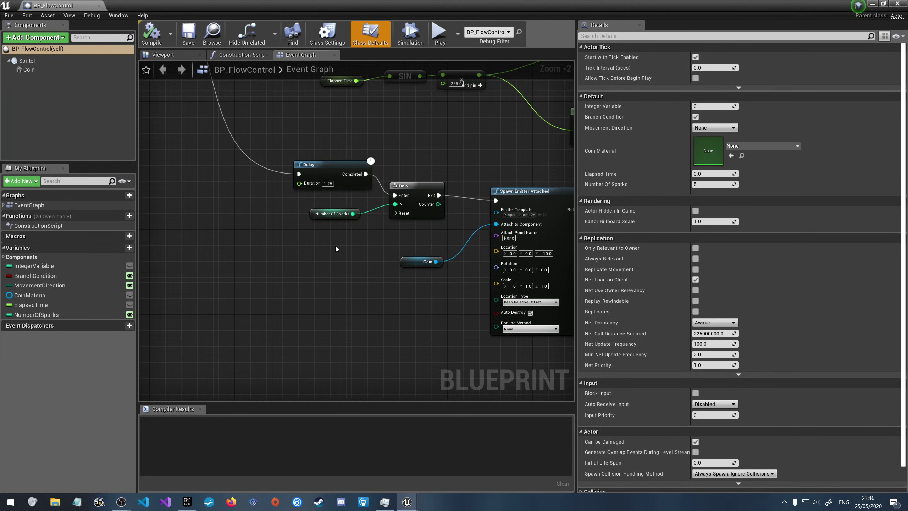
pyautogui.moveTo(233, 146); pyautogui.dragTo(224, 224, button='right')
pyautogui.moveTo(386, 204); pyautogui.dragTo(301, 255, button='right')
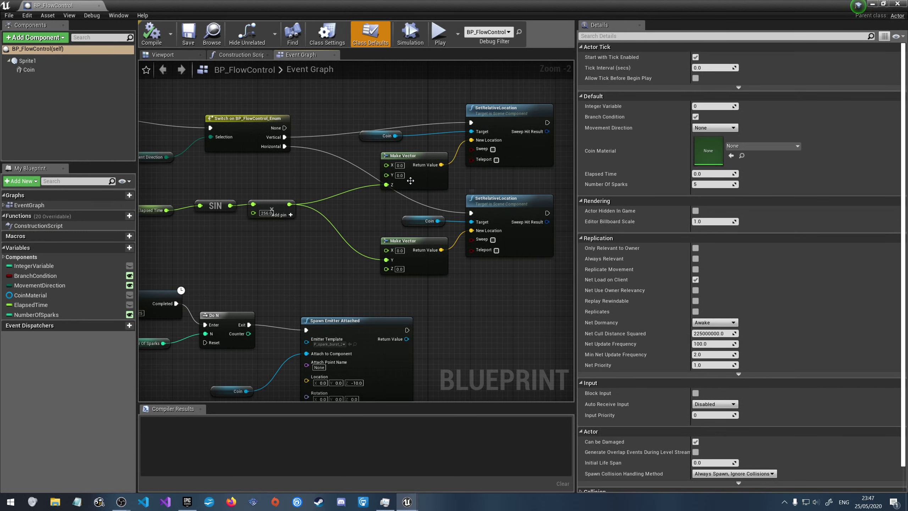
pyautogui.moveTo(266, 178); pyautogui.dragTo(320, 179, button='right')
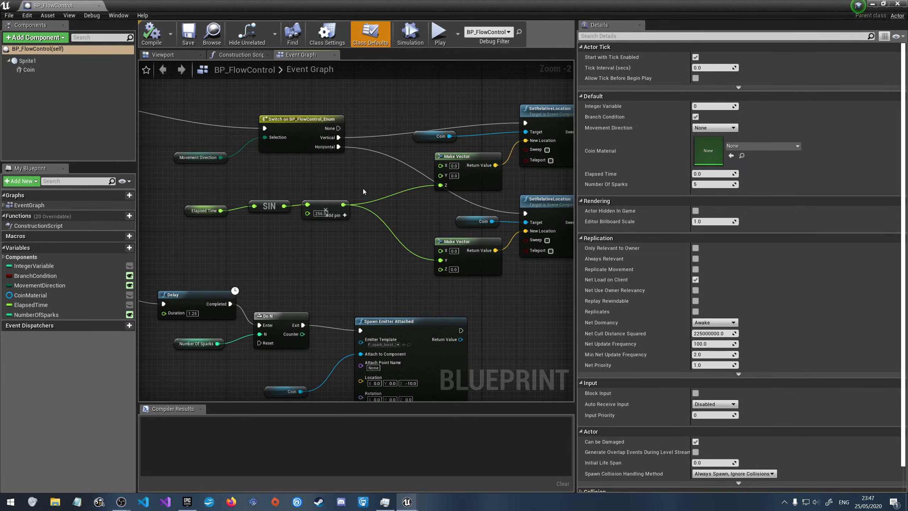
pyautogui.moveTo(411, 211); pyautogui.dragTo(375, 123, button='right')
pyautogui.moveTo(309, 211); pyautogui.dragTo(396, 162, button='right')
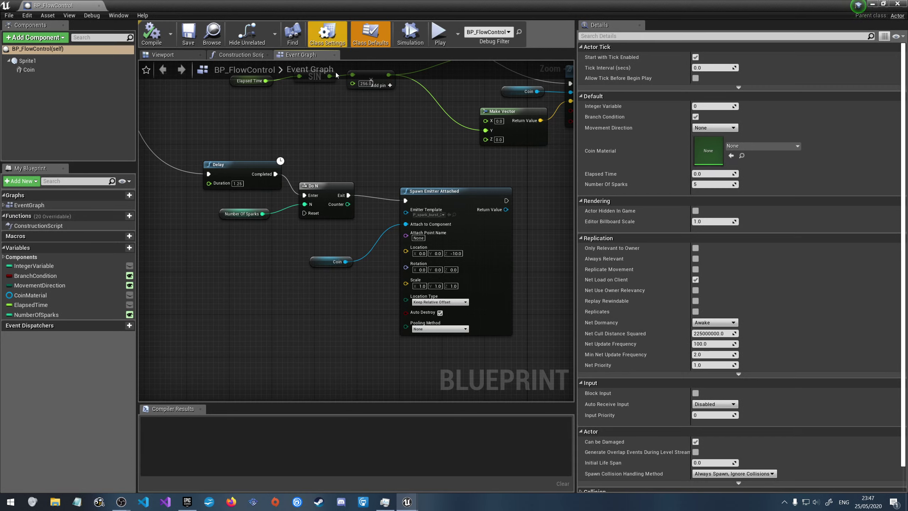
# Switch to the BP_BMCoine event graph in the BubbleMan editor and break the link between Event BeginPlay and Add Impulse
pyautogui.moveTo(408, 493)
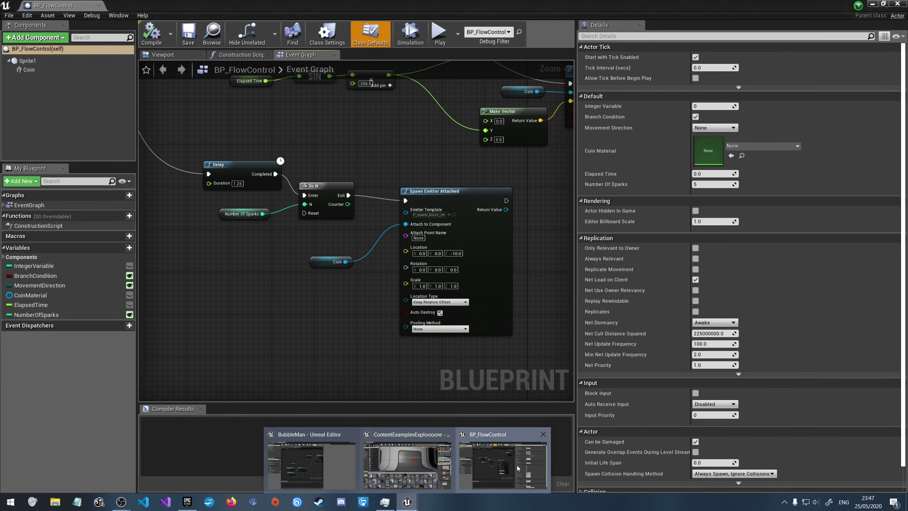
pyautogui.click(312, 460)
pyautogui.click(119, 16)
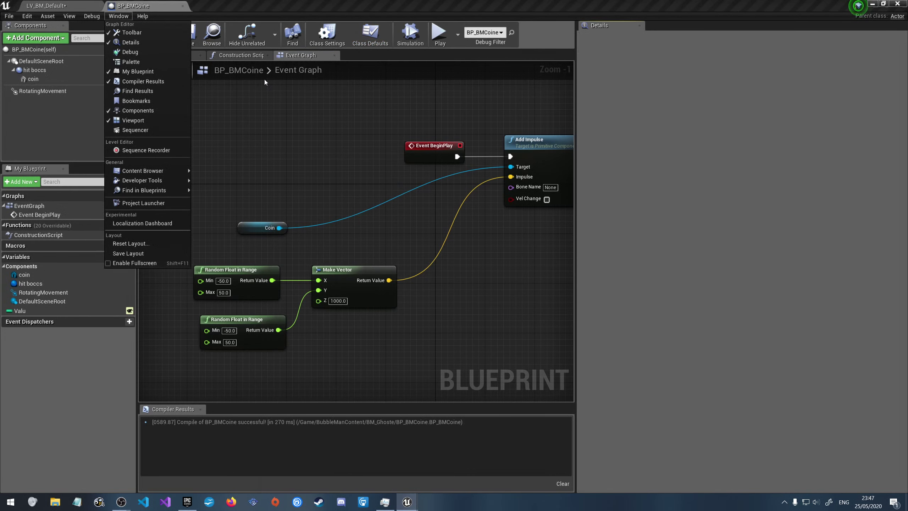
pyautogui.moveTo(327, 318); pyautogui.dragTo(385, 334, button='right')
pyautogui.moveTo(451, 347); pyautogui.dragTo(365, 332, button='right')
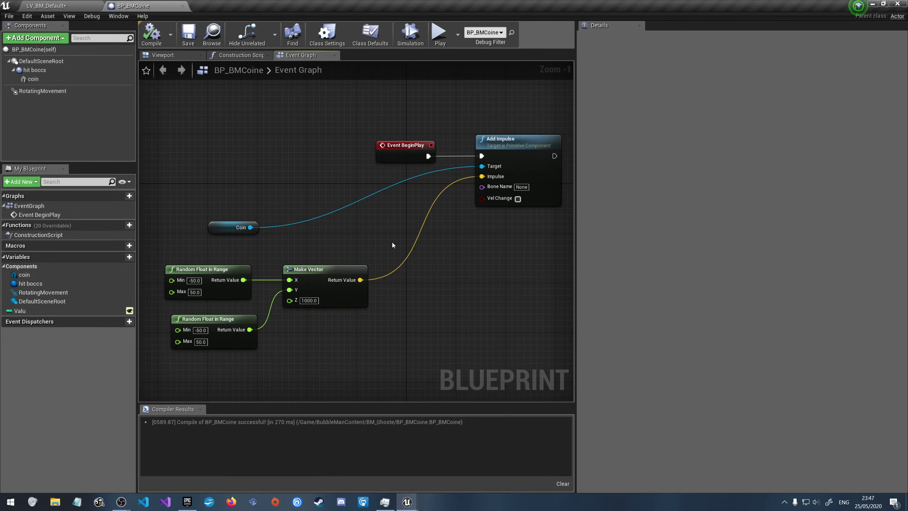
pyautogui.scroll(-4, 381, 260)
pyautogui.keyDown('alt'); pyautogui.click(418, 209); pyautogui.keyUp('alt')
# Enclose all existing event graph nodes in a comment box titled "old"
pyautogui.moveTo(468, 307); pyautogui.dragTo(282, 166)
pyautogui.write('c')
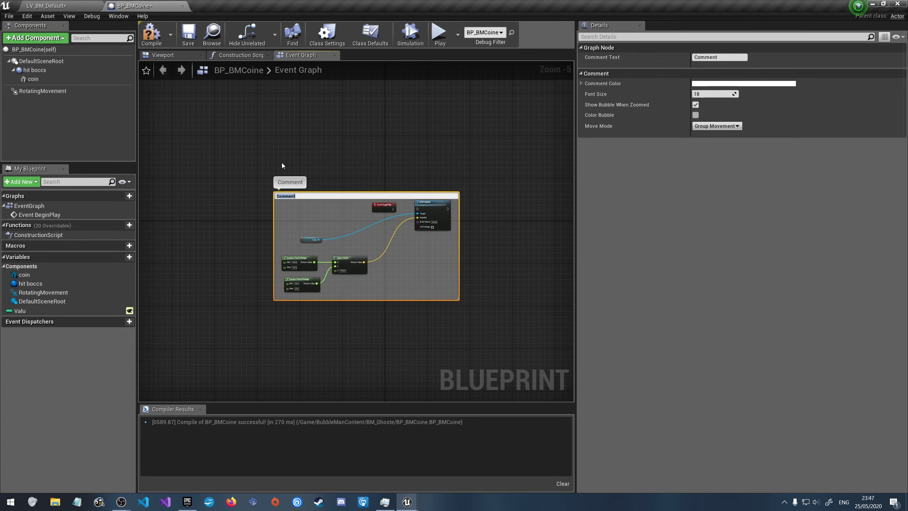
pyautogui.write('olld')
pyautogui.click(344, 333)
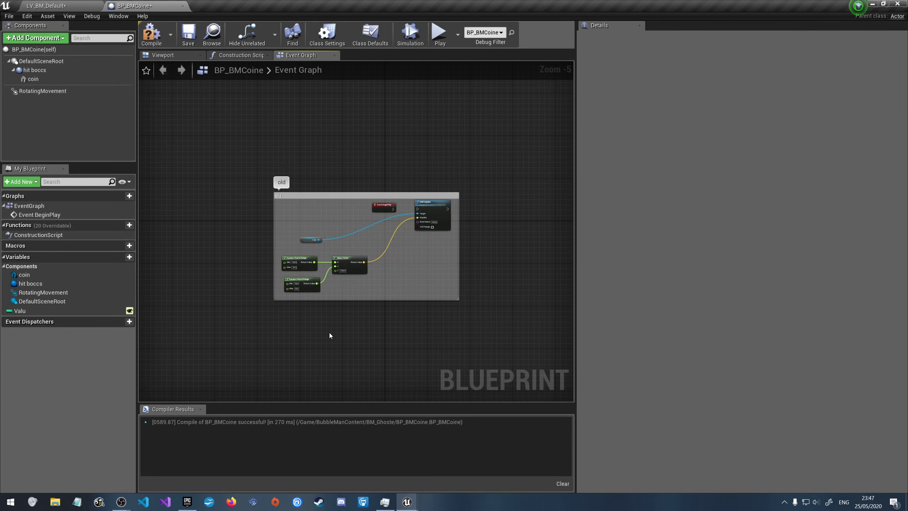
# Add an Event Tick node in the empty space below the "old" comment box
pyautogui.rightClick(269, 340)
pyautogui.write('eve')
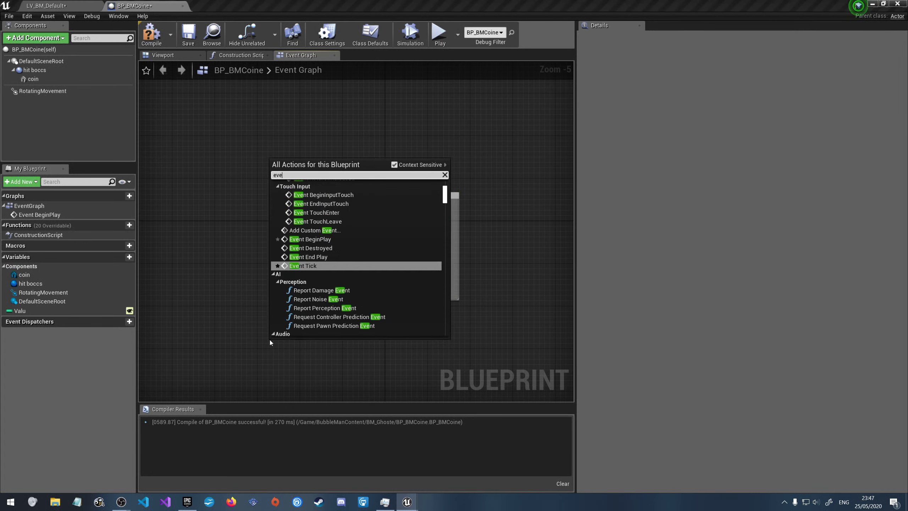
pyautogui.write('nt tick')
pyautogui.press('Return')
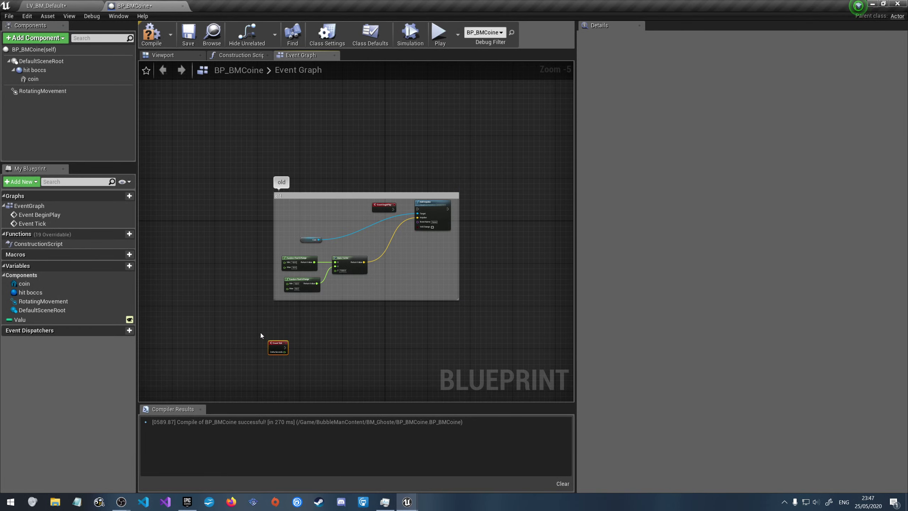
pyautogui.scroll(5, 263, 344)
pyautogui.rightClick(262, 343)
pyautogui.click(261, 342)
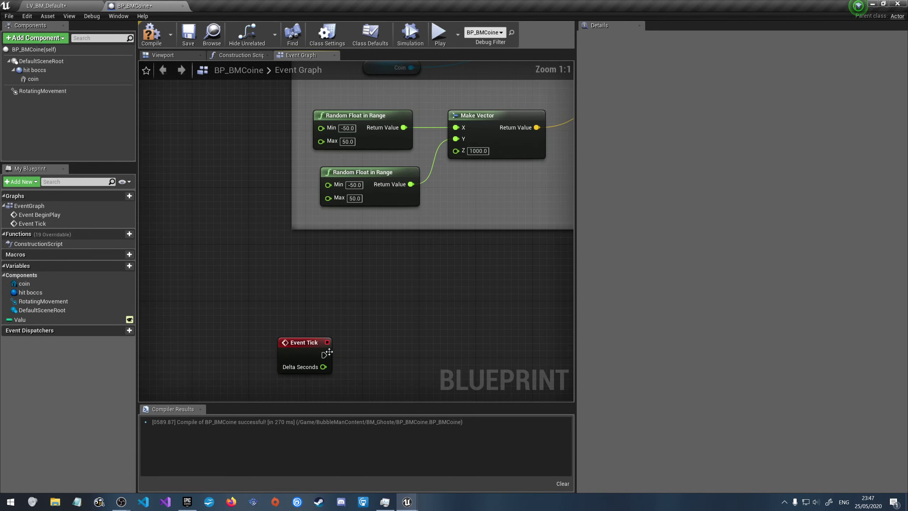
# Add an AddLocalRotation (coin) node connected to the execution output of Event Tick
pyautogui.moveTo(326, 353); pyautogui.dragTo(303, 290, button='right')
pyautogui.moveTo(300, 291); pyautogui.dragTo(396, 295)
pyautogui.write('ad')
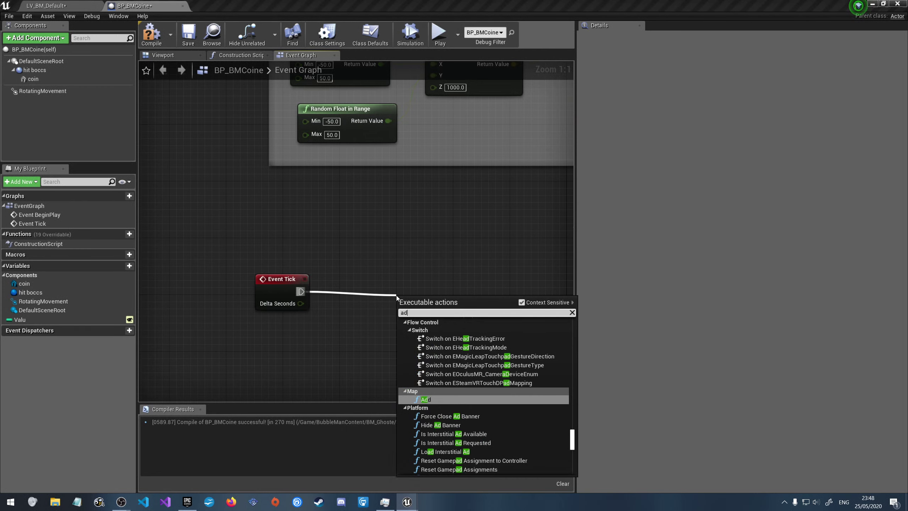
pyautogui.write('d rotat')
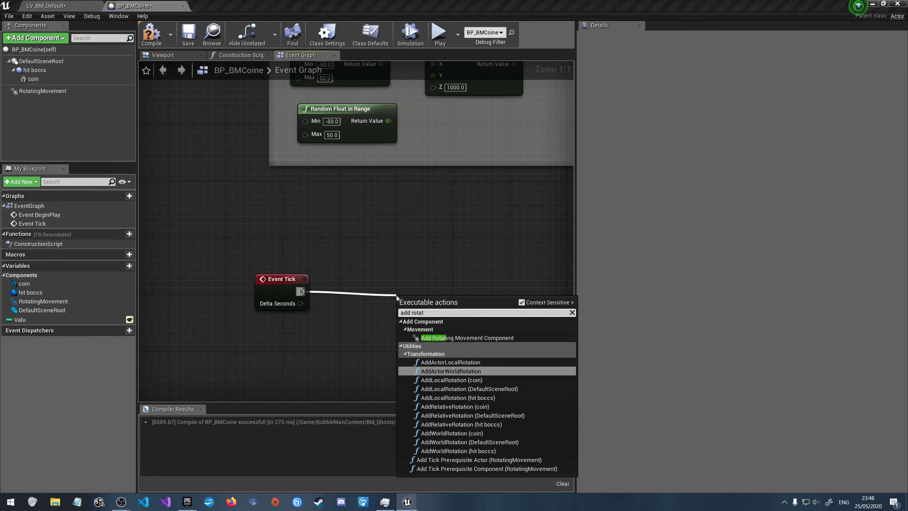
pyautogui.write('ion')
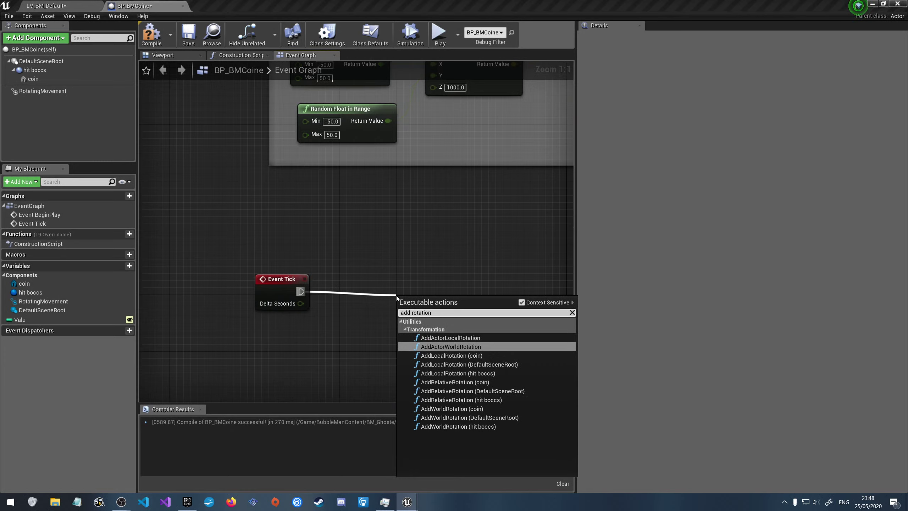
pyautogui.click(484, 354)
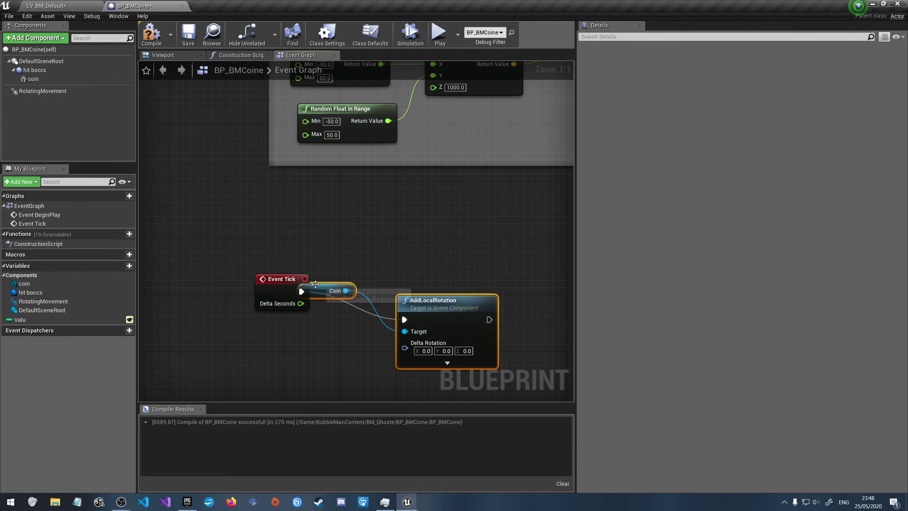
# Set the AddLocalRotation node's Delta Rotation to Z 2.5 and compile and save the BP_BMCoine blueprint
pyautogui.moveTo(315, 284); pyautogui.dragTo(350, 267)
pyautogui.click(468, 284)
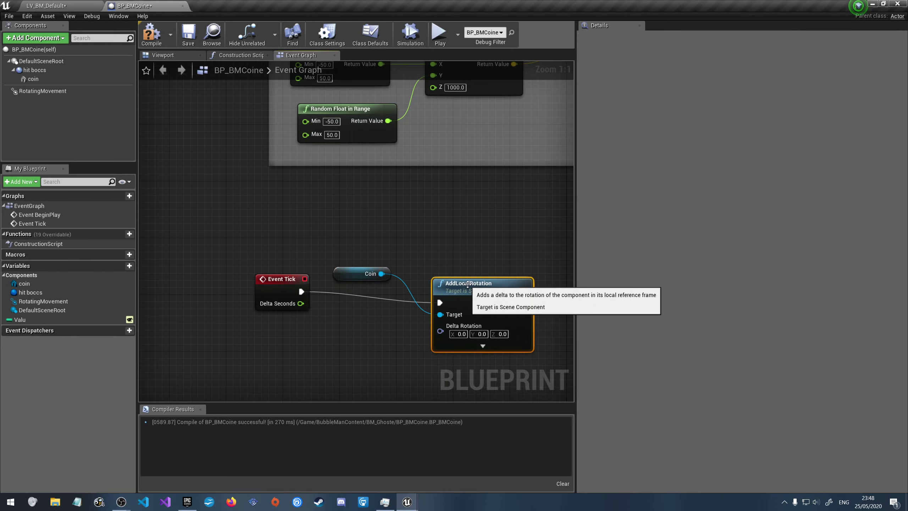
pyautogui.click(502, 334)
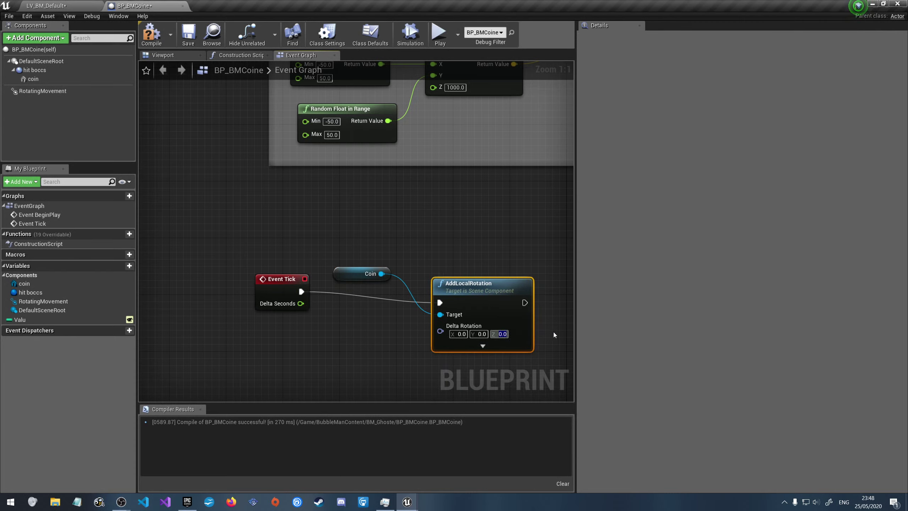
pyautogui.write('2.5')
pyautogui.click(467, 256)
pyautogui.click(152, 34)
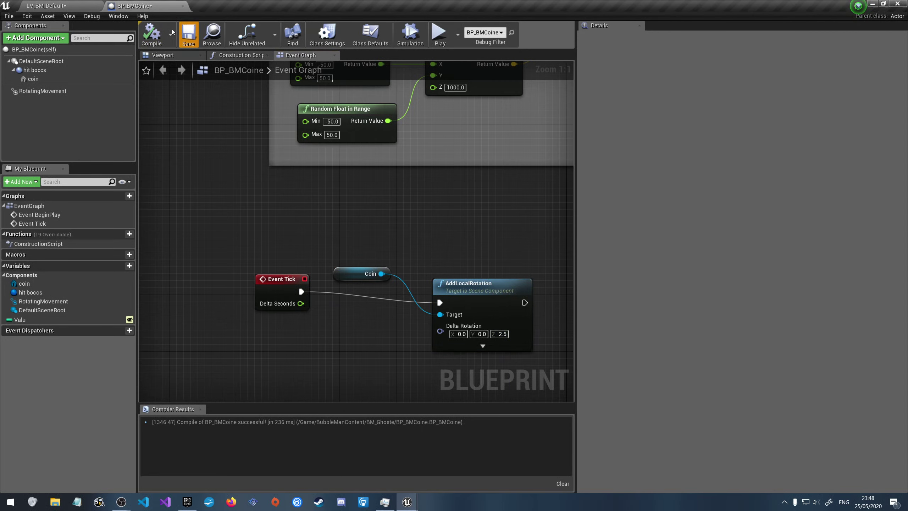
pyautogui.click(189, 34)
# Examine the coin model in the BP_BMCoine viewport and preview its behaviour with Simulation
pyautogui.click(47, 6)
pyautogui.click(128, 8)
pyautogui.click(166, 57)
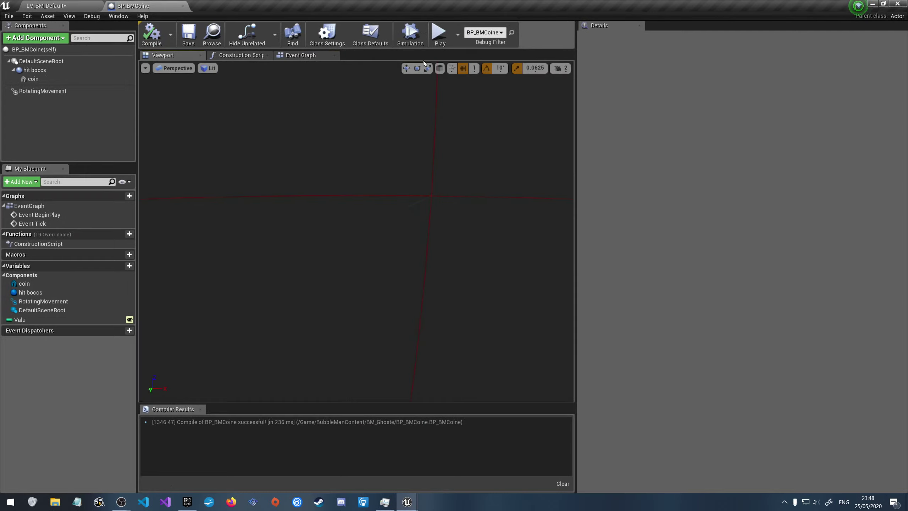
pyautogui.scroll(3, 339, 249)
pyautogui.scroll(-2, 339, 251)
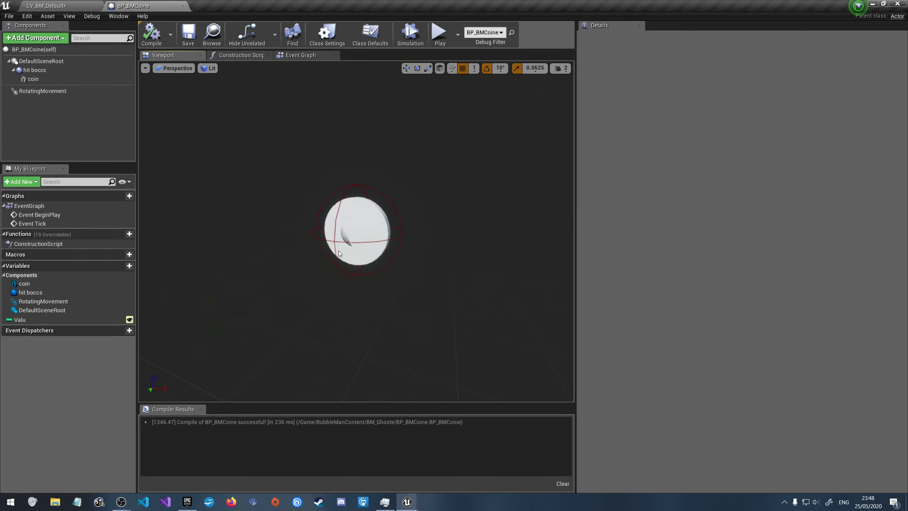
pyautogui.scroll(1, 339, 251)
pyautogui.scroll(-1, 338, 251)
pyautogui.scroll(1, 338, 251)
pyautogui.scroll(-3, 338, 254)
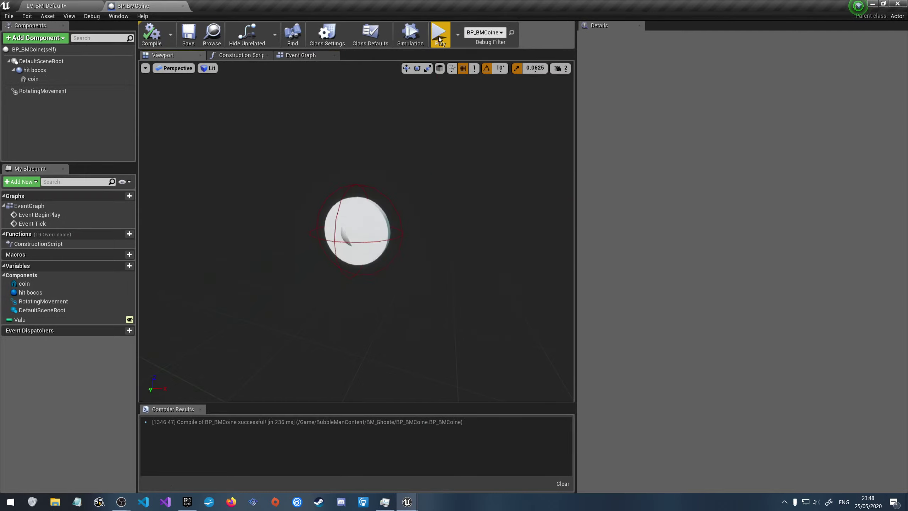
pyautogui.click(411, 34)
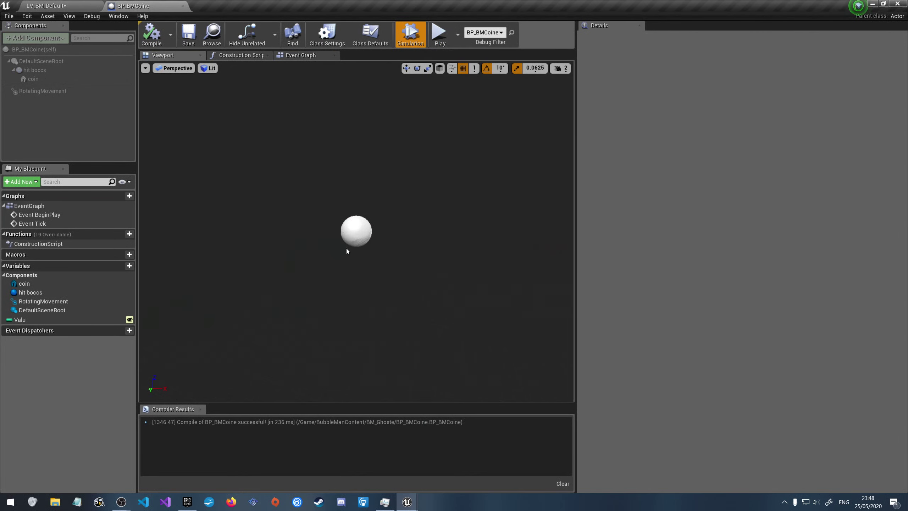
# Play-test the game in the standalone preview to check the coin's rotation, and stop the session
pyautogui.click(440, 34)
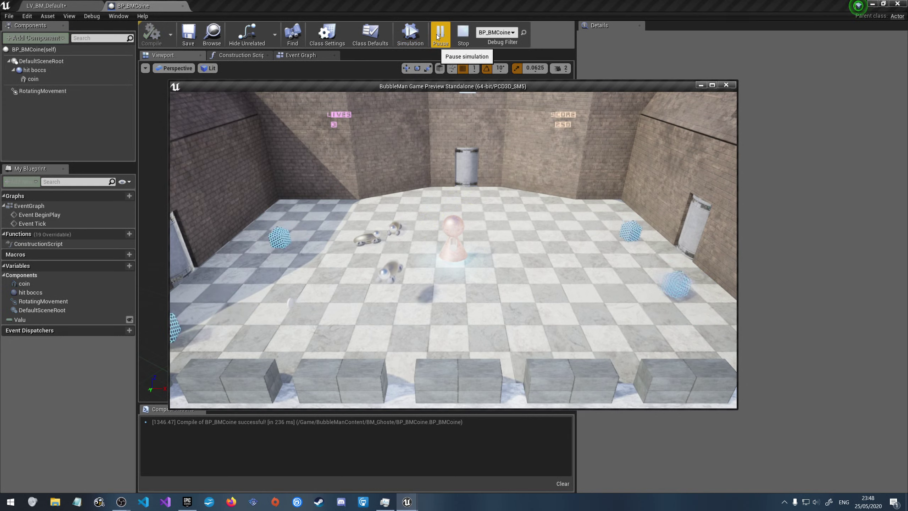
pyautogui.click(462, 34)
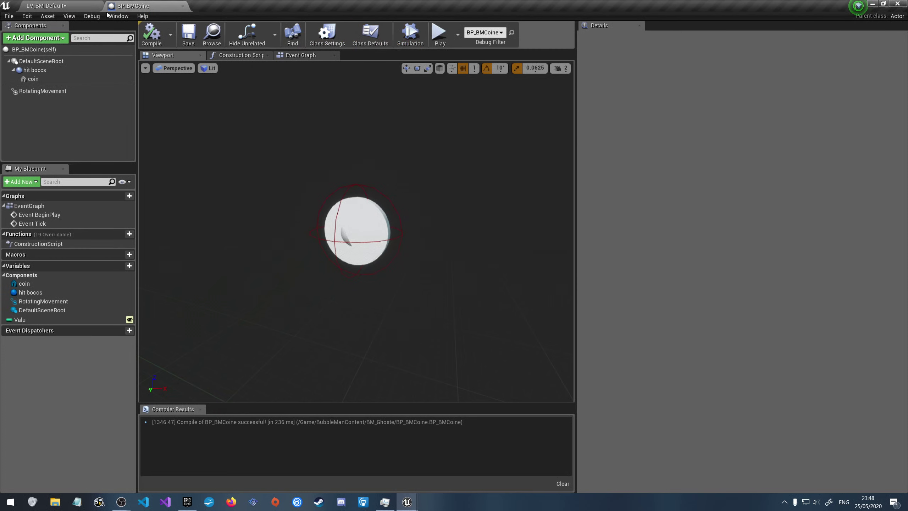
pyautogui.click(47, 6)
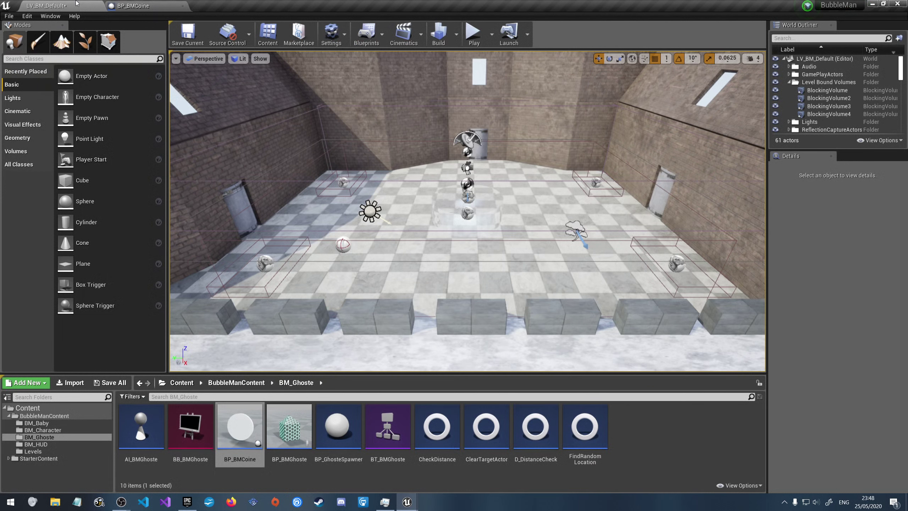
pyautogui.click(119, 4)
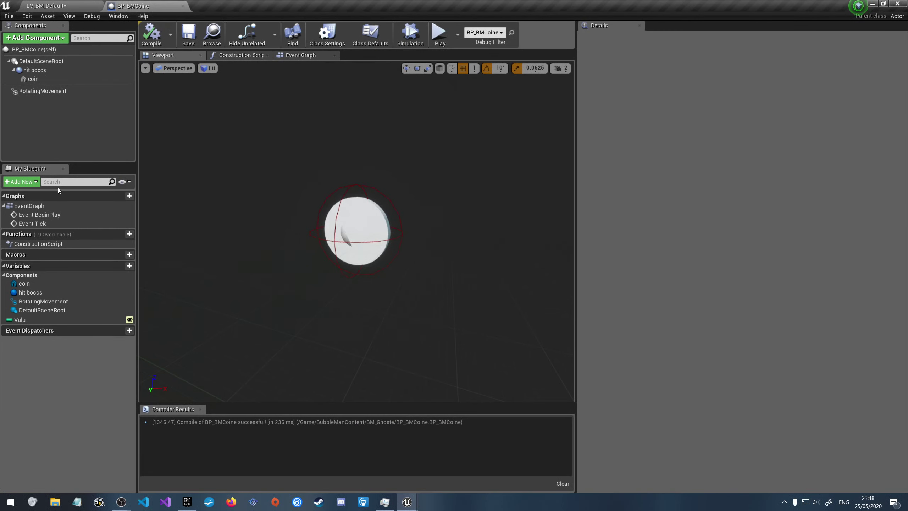
# Turn off Simulate Physics on the coin component and compile the blueprint
pyautogui.click(57, 76)
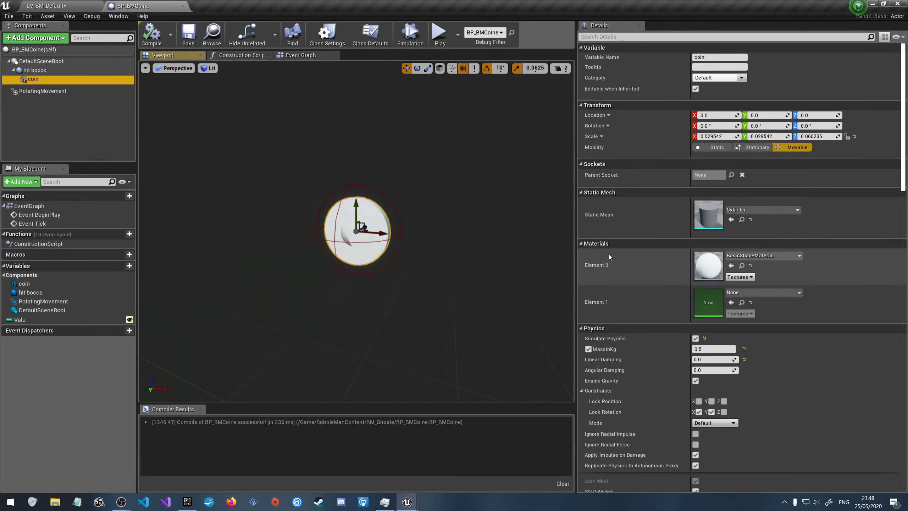
pyautogui.click(696, 338)
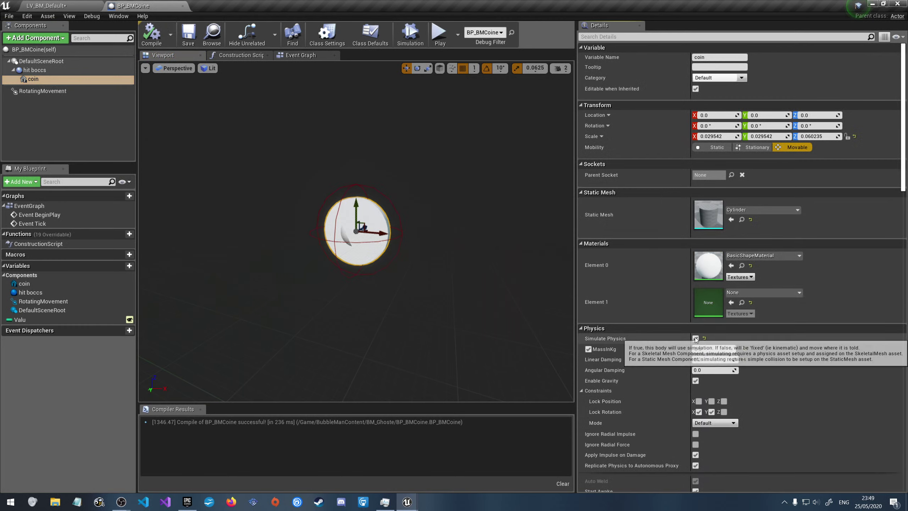
pyautogui.click(157, 38)
# Play-test the LV_BM_Default level and turn Simulate Physics back on for the coin component in BP_BMCoine
pyautogui.click(54, 6)
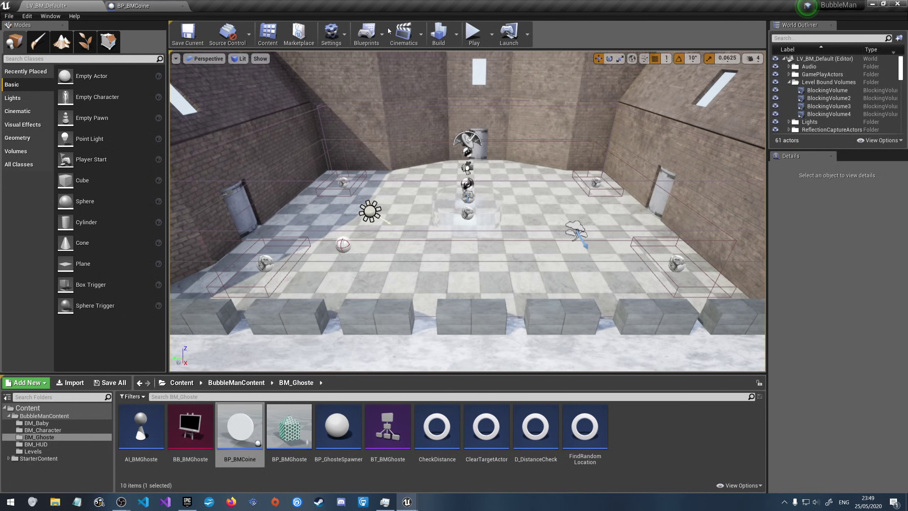
pyautogui.click(474, 34)
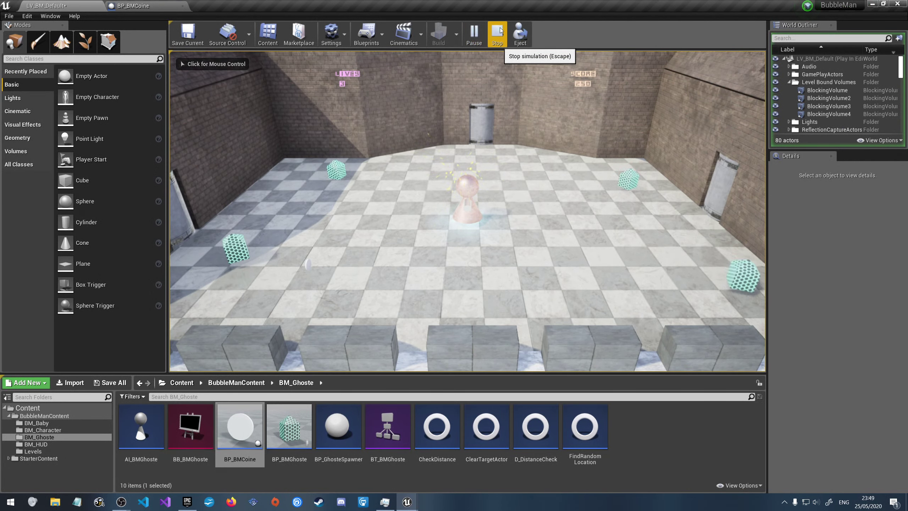
pyautogui.click(498, 33)
pyautogui.click(130, 5)
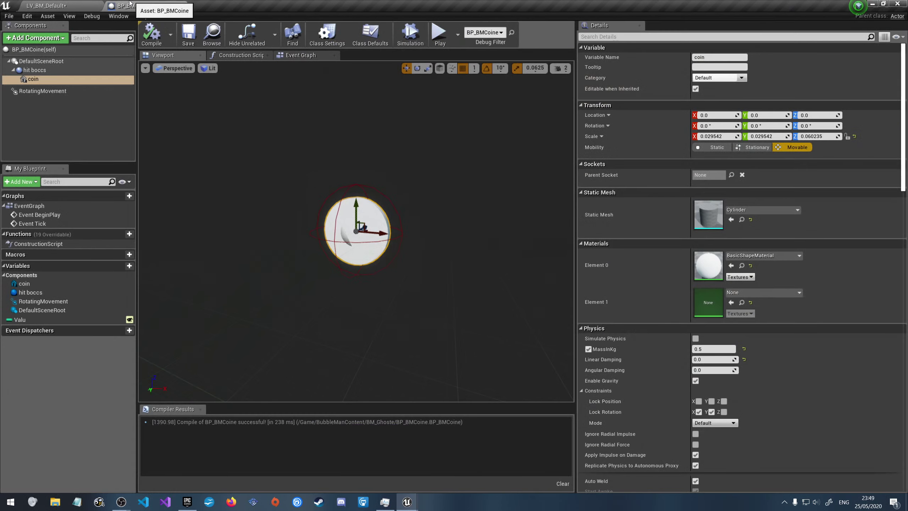
pyautogui.click(695, 338)
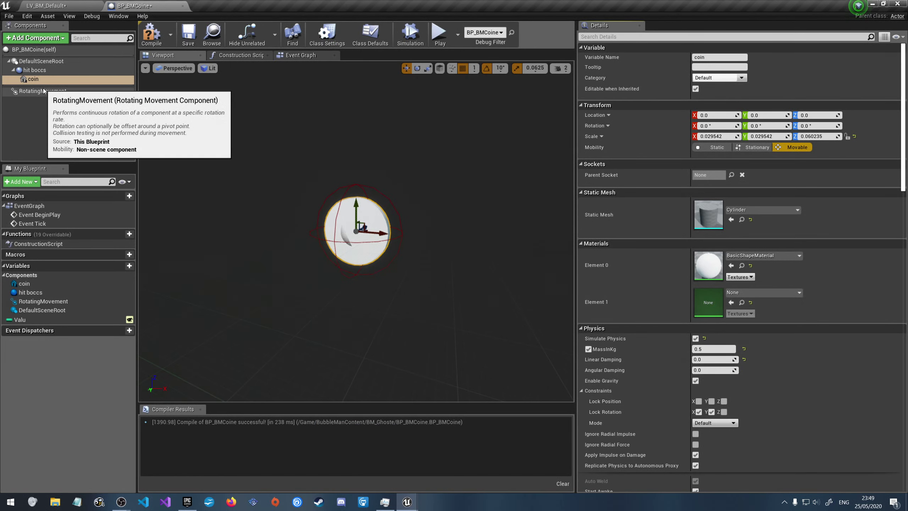
# Examine the physics and collision settings of the hit boccs component
pyautogui.click(47, 72)
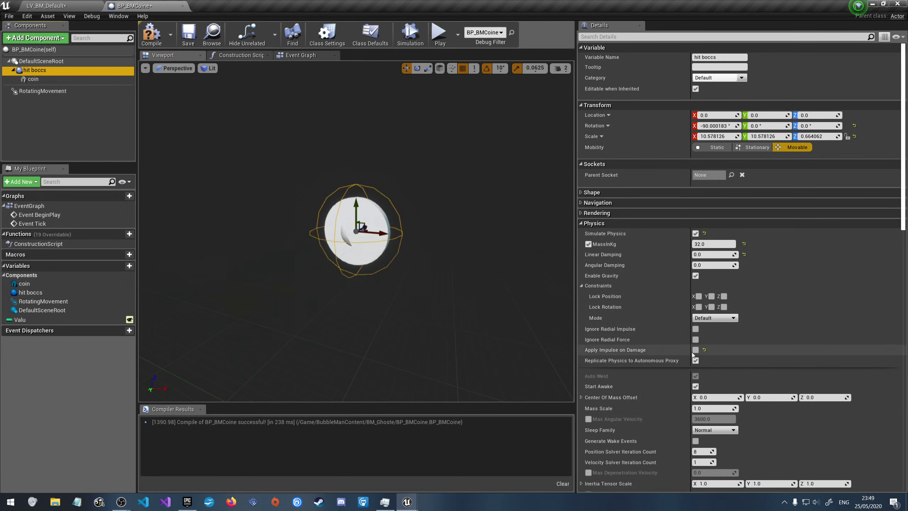
pyautogui.scroll(-10, 659, 331)
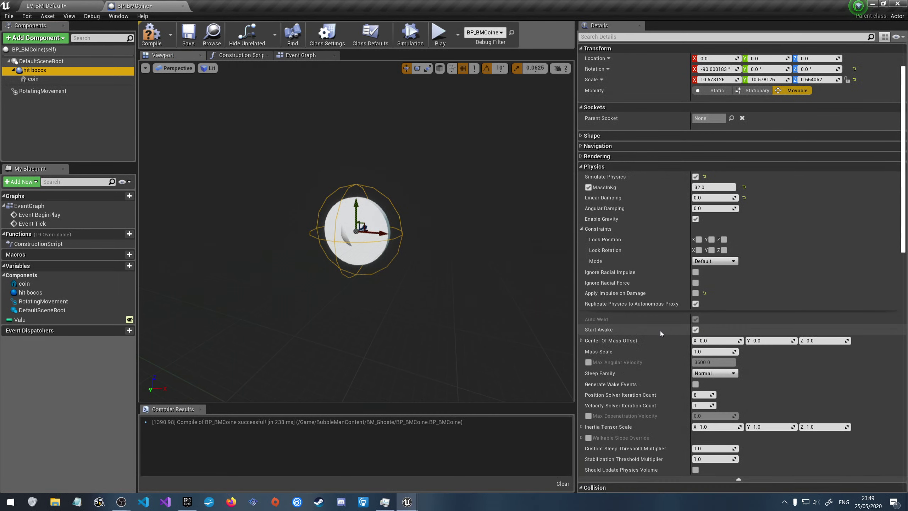
pyautogui.scroll(-3, 660, 331)
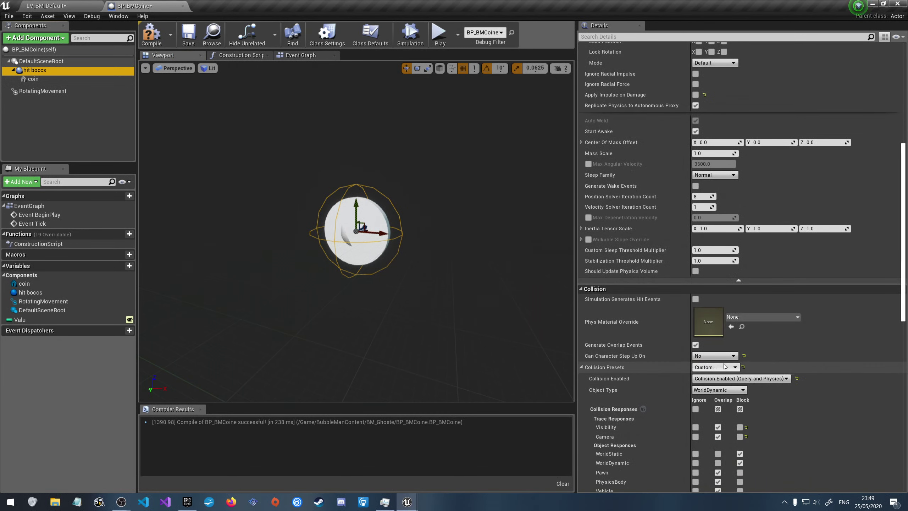
pyautogui.scroll(-2, 711, 384)
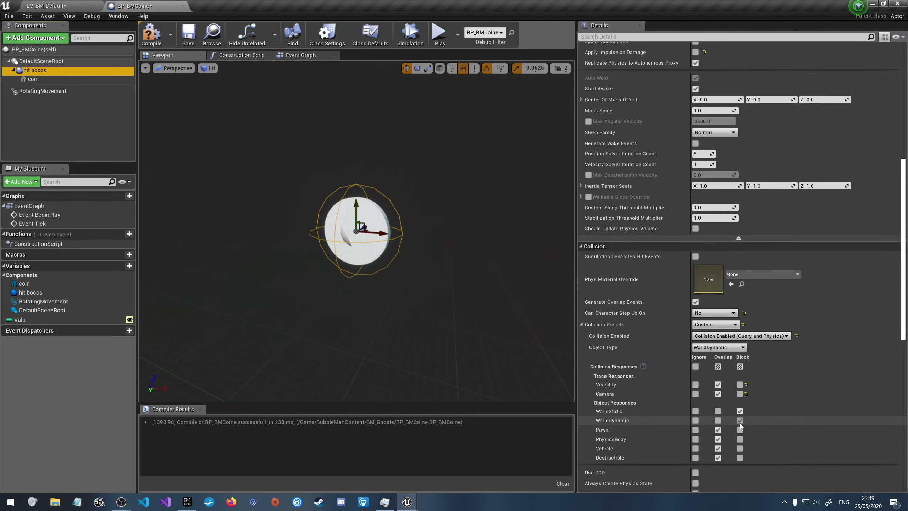
pyautogui.scroll(-2, 728, 397)
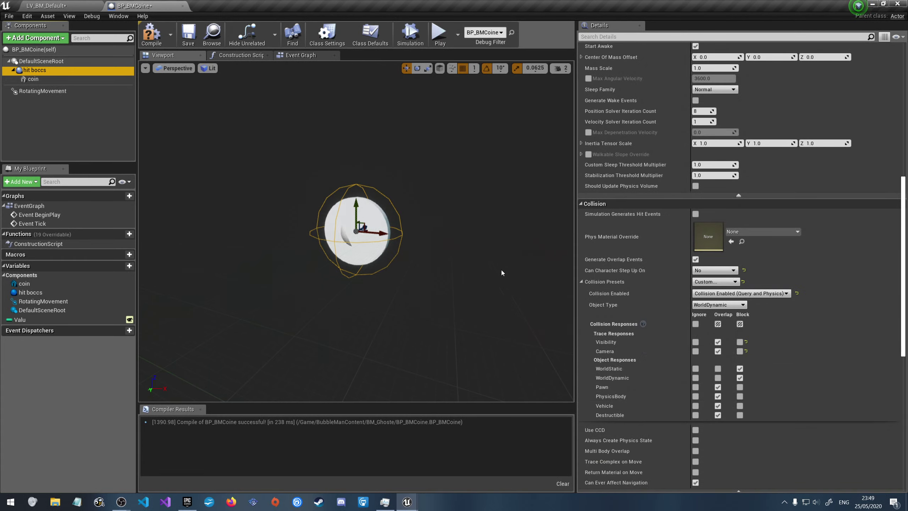
# Compile BP_BMCoine and play-test the LV_BM_Default level to check the coin, stopping the session at the end
pyautogui.click(151, 38)
pyautogui.click(80, 5)
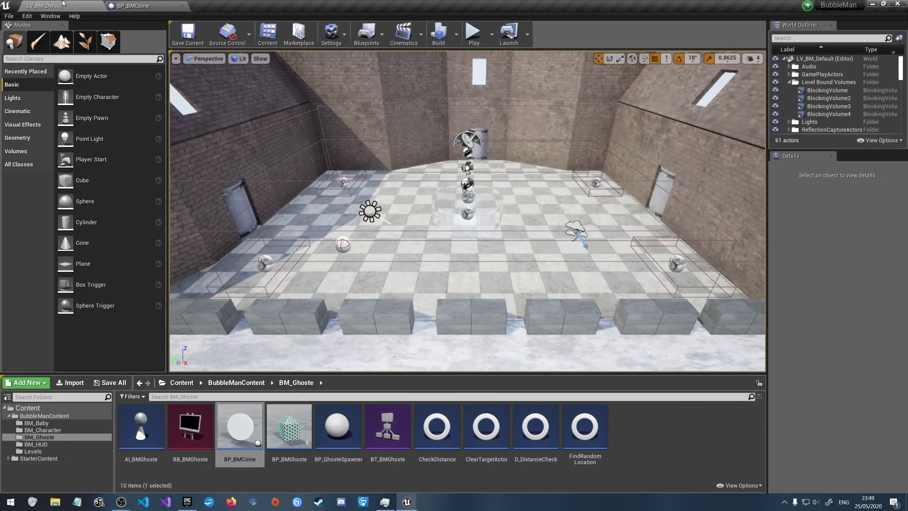
pyautogui.click(472, 36)
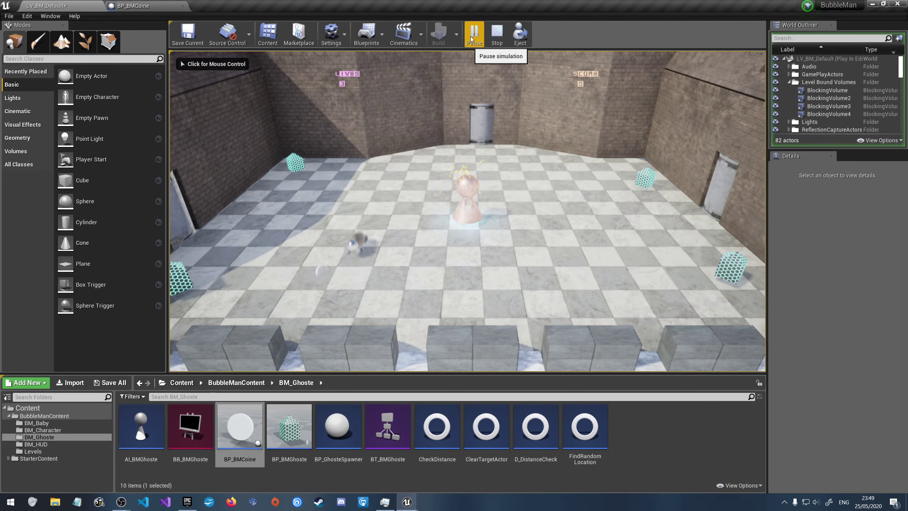
pyautogui.click(497, 36)
# Try enabling Rotation in Local Space on BP_BMCoine's RotatingMovement component and play-test the level
pyautogui.click(135, 4)
pyautogui.click(51, 93)
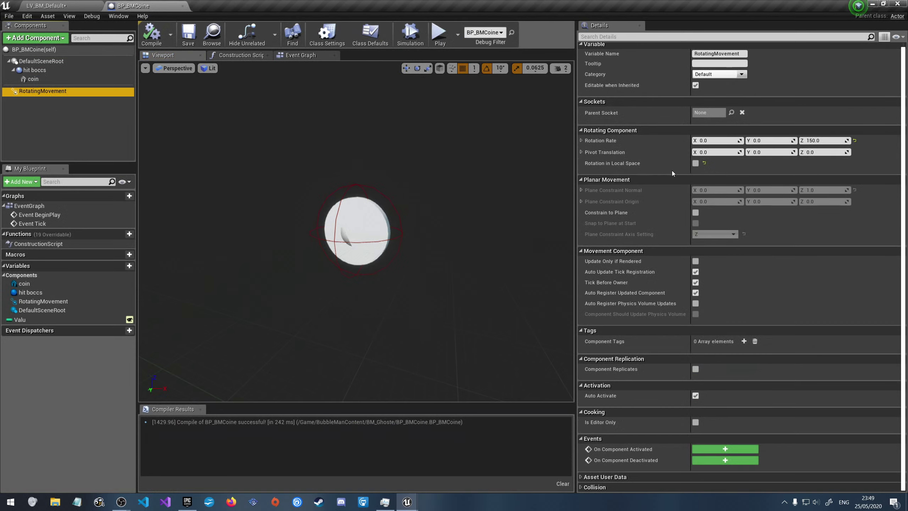
pyautogui.click(696, 164)
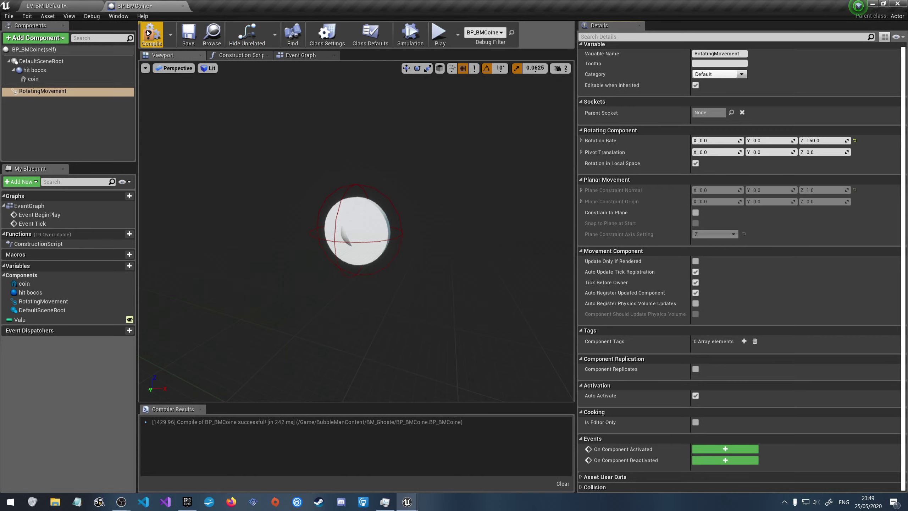
pyautogui.click(43, 5)
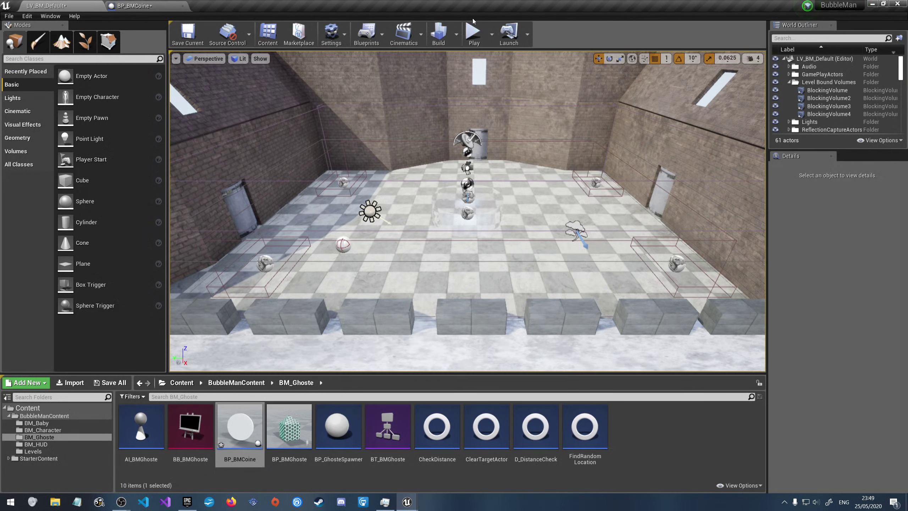
pyautogui.click(475, 29)
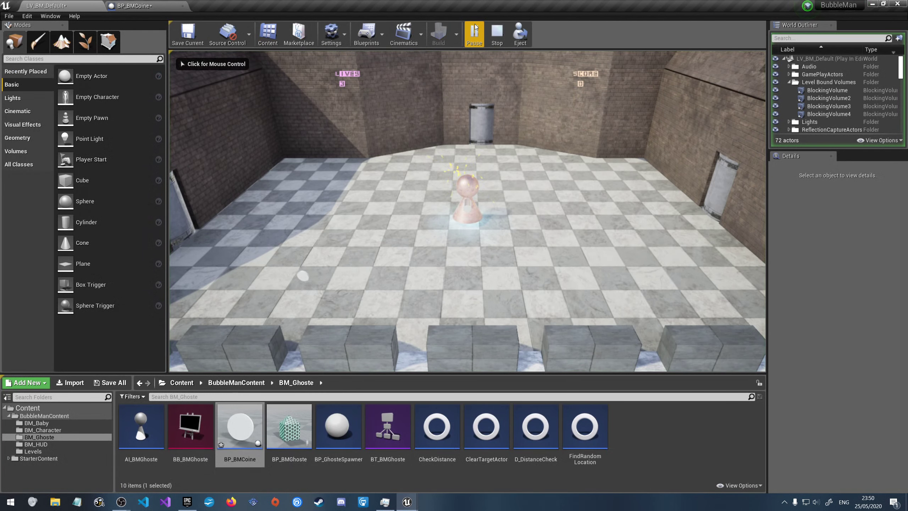
pyautogui.click(496, 34)
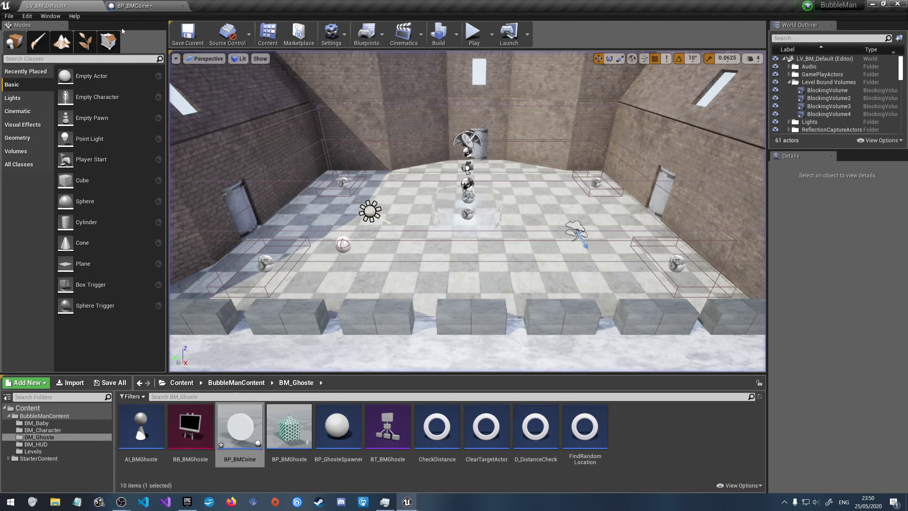
# Try enabling Constrain to Plane on the RotatingMovement component and test it in the game preview
pyautogui.click(130, 5)
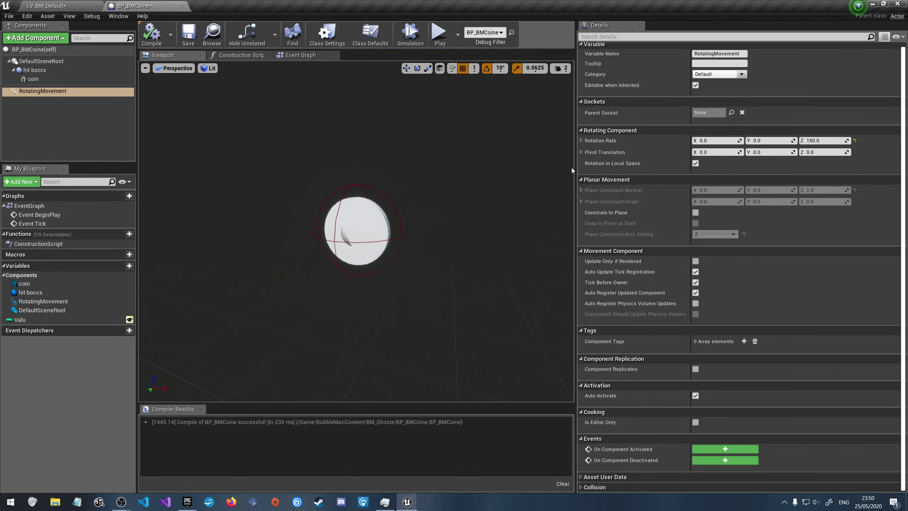
pyautogui.click(695, 213)
pyautogui.click(695, 214)
pyautogui.click(695, 213)
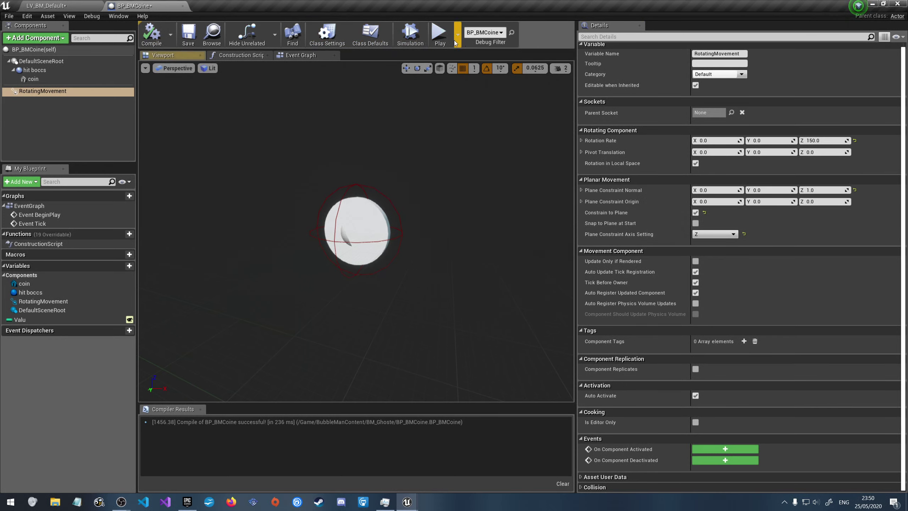
pyautogui.click(441, 35)
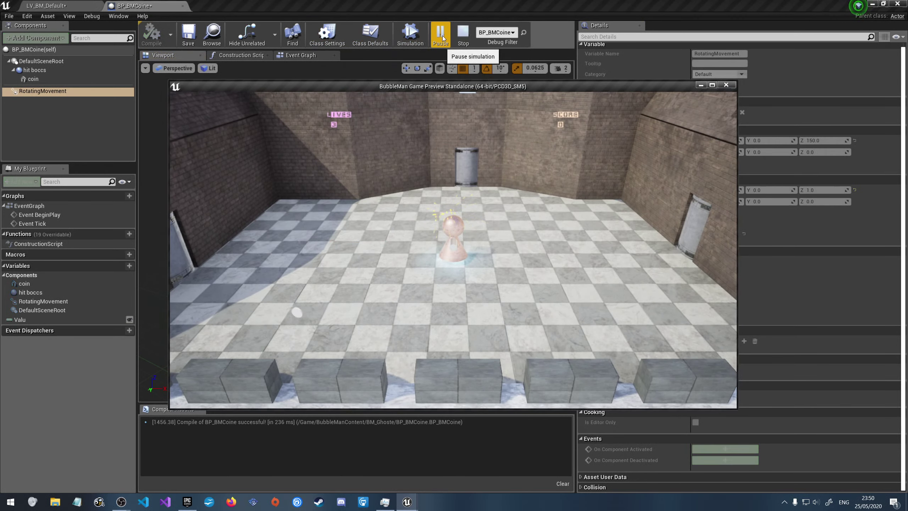
pyautogui.press('Escape')
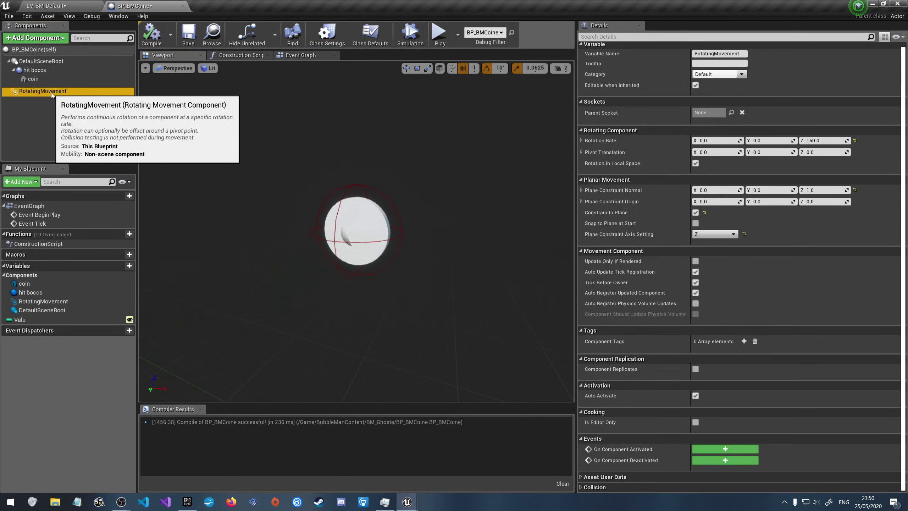
# Delete the RotatingMovement component from BP_BMCoine and compile and save the blueprint
pyautogui.press('Delete')
pyautogui.click(150, 34)
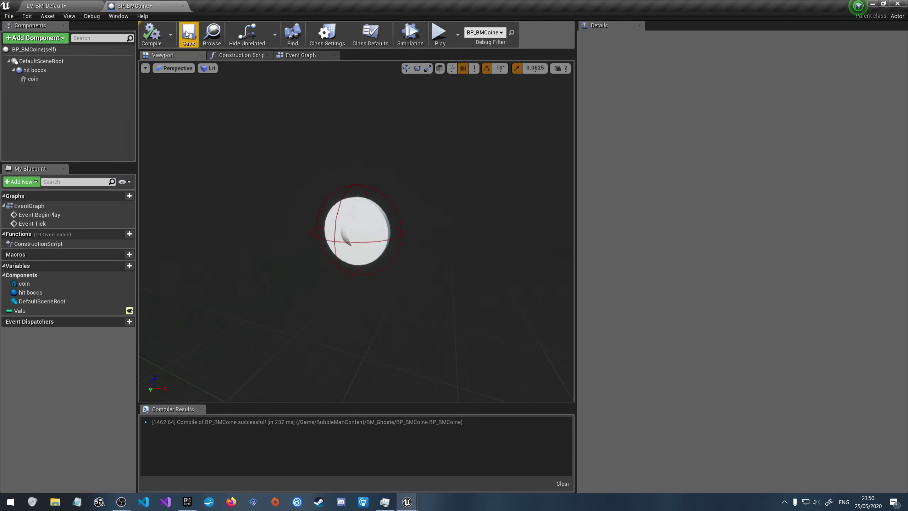
pyautogui.click(188, 34)
# Run the LV_BM_Default level to check how the coin behaves without the RotatingMovement component
pyautogui.click(46, 5)
pyautogui.click(475, 35)
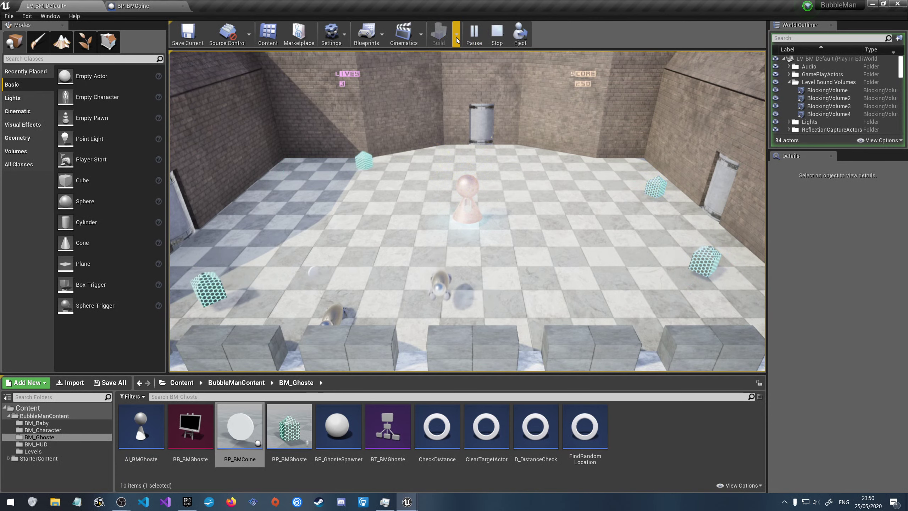
# End the play-test, and disable Apply Impulse on Damage and Replicate Physics to Autonomous Proxy on BP_BMCoine's coin component, saving the blueprint
pyautogui.click(307, 263)
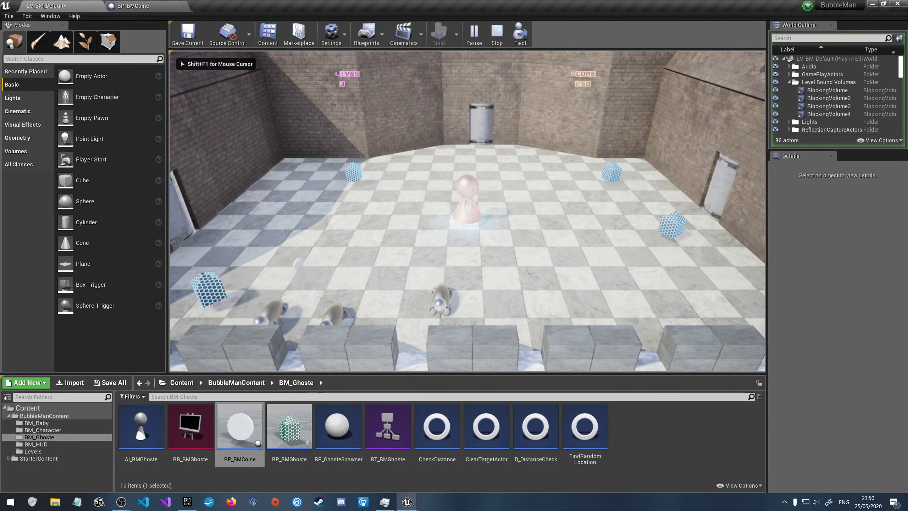
pyautogui.press('Escape')
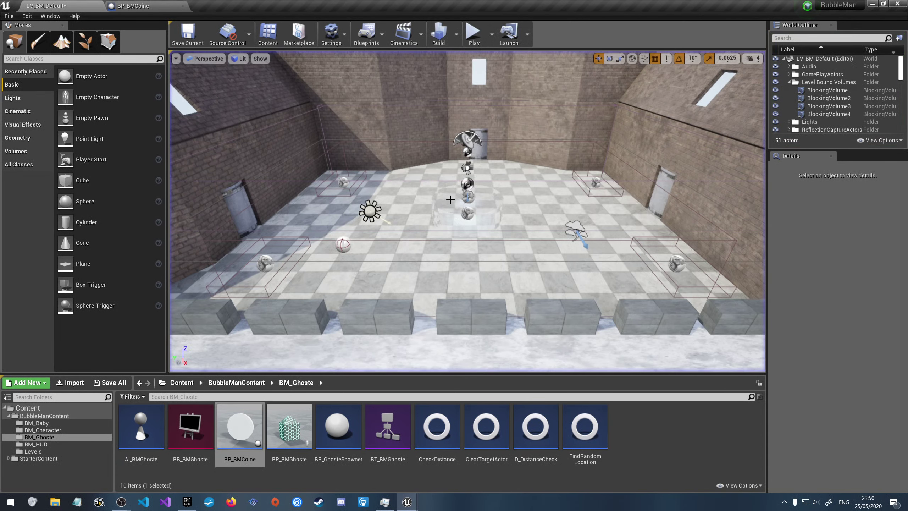
pyautogui.click(137, 3)
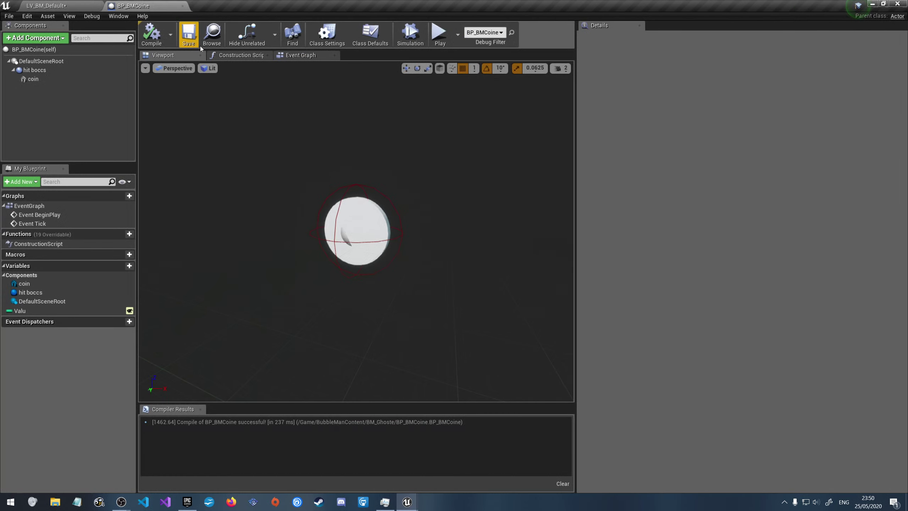
pyautogui.click(64, 70)
pyautogui.click(64, 80)
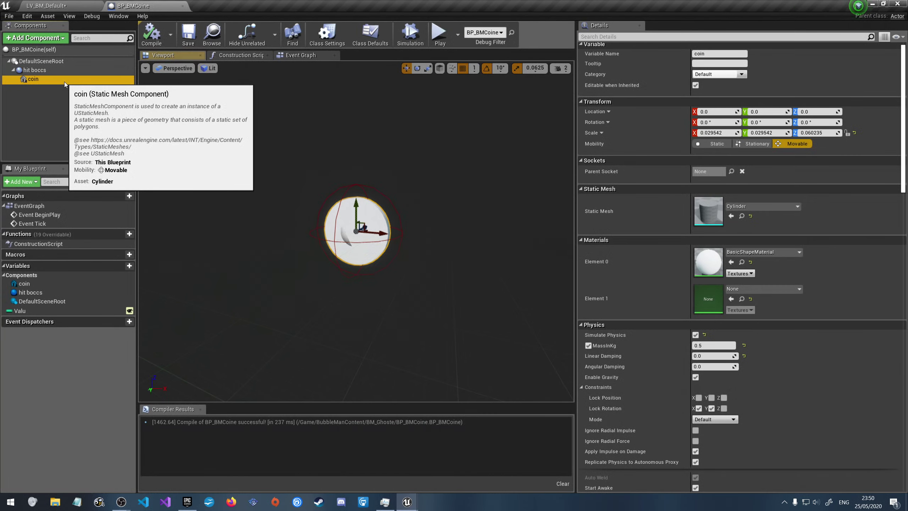
pyautogui.click(695, 451)
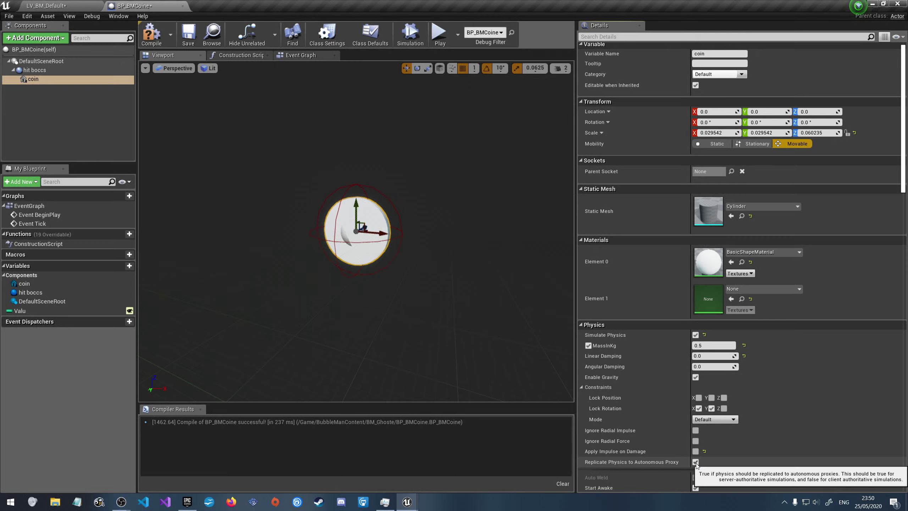
pyautogui.click(695, 462)
pyautogui.scroll(-1, 754, 466)
pyautogui.scroll(-1, 747, 465)
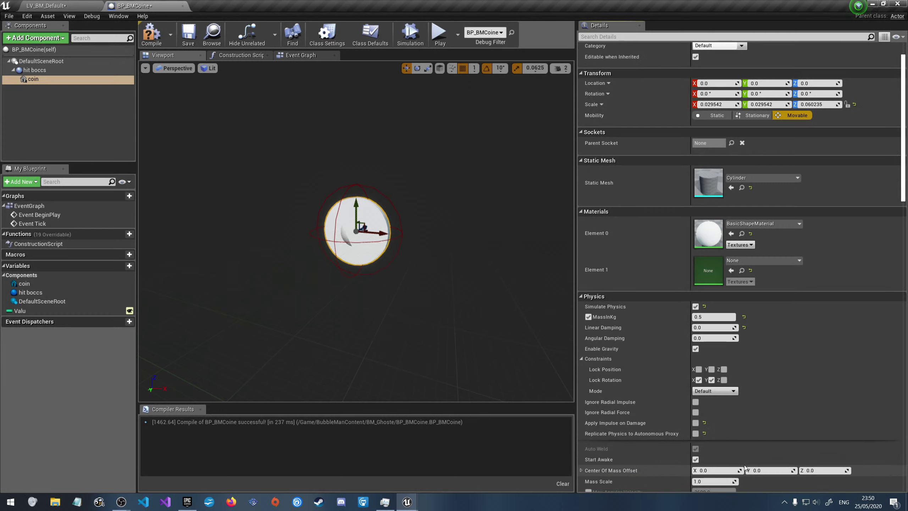
pyautogui.scroll(-3, 781, 447)
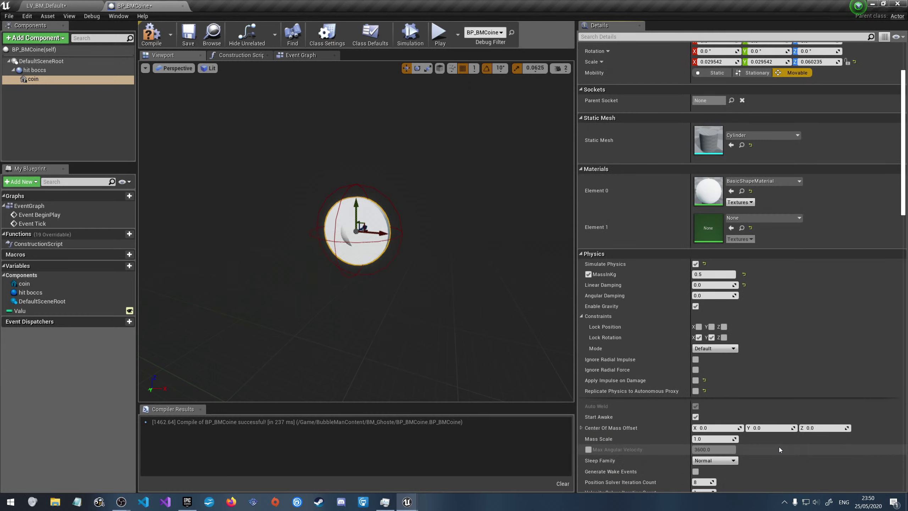
pyautogui.scroll(-1, 748, 460)
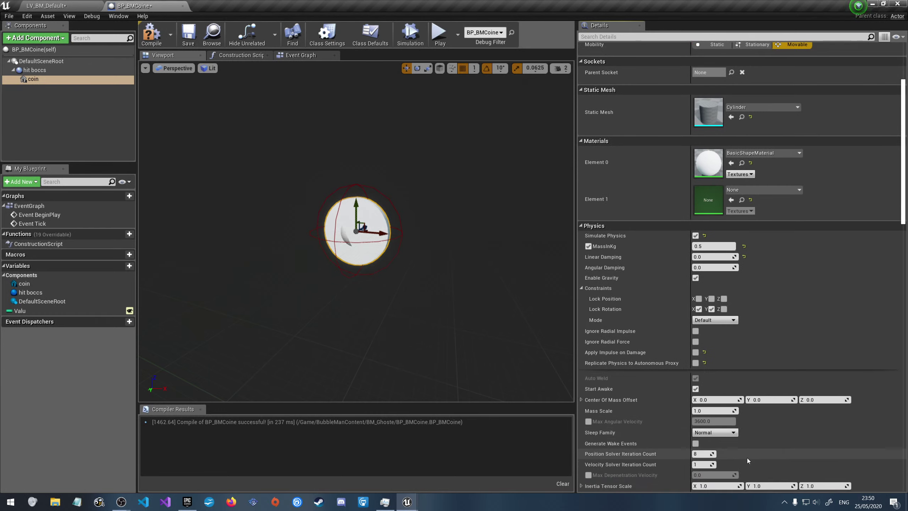
pyautogui.hotkey('ctrl', 's')
# Run LV_BM_Default briefly to test the coin with the changed physics options, and stop the game
pyautogui.click(47, 6)
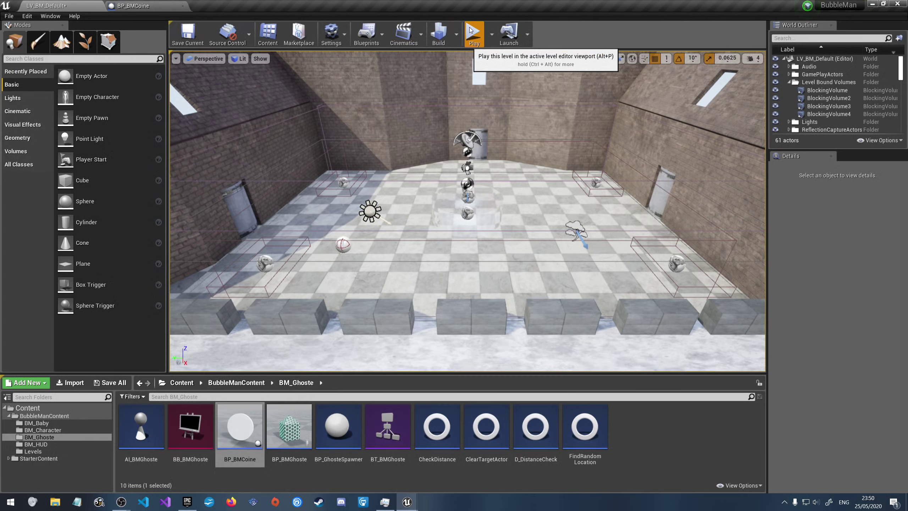
pyautogui.click(470, 30)
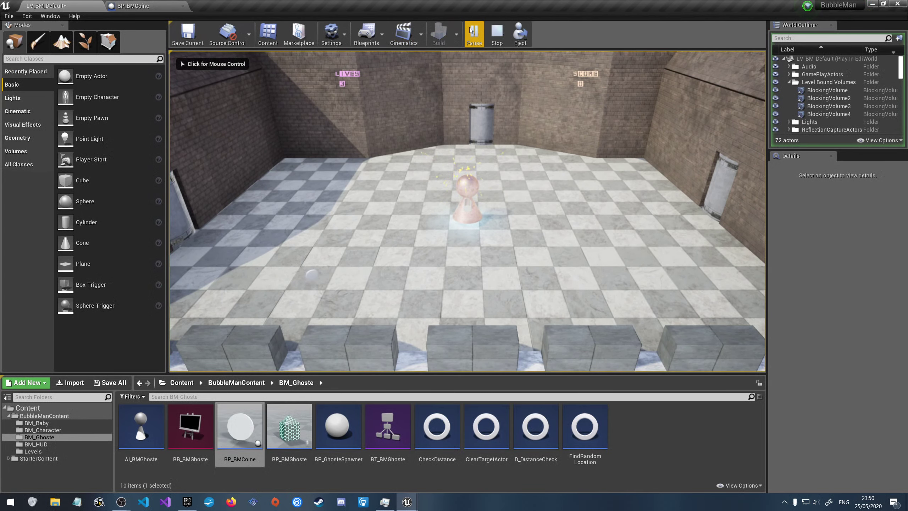
pyautogui.click(497, 33)
# Recompile and save BP_BMCoine from its event graph, and play-test the level again
pyautogui.click(142, 6)
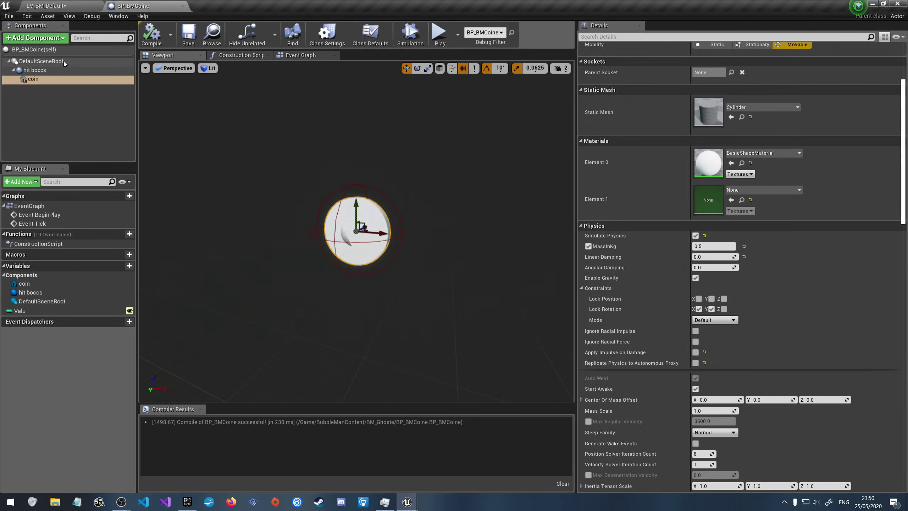
pyautogui.click(311, 56)
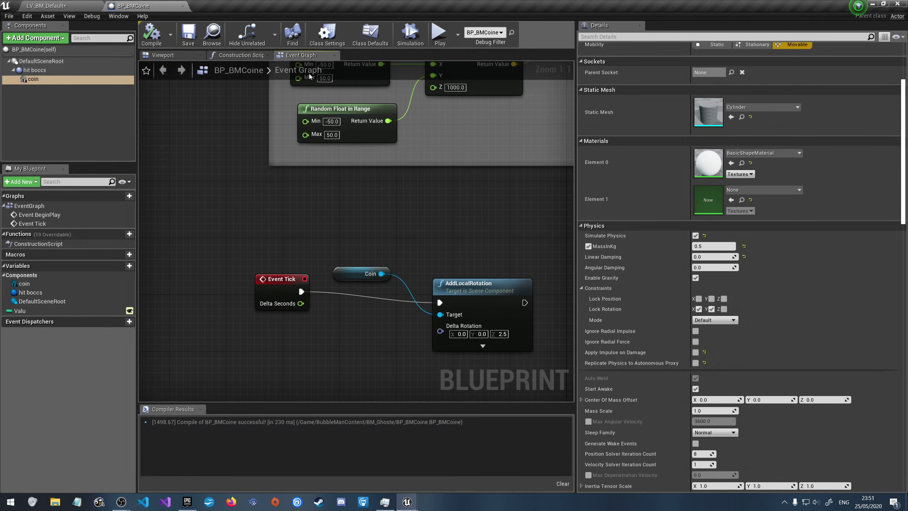
pyautogui.moveTo(310, 74); pyautogui.dragTo(363, 226, button='right')
pyautogui.moveTo(344, 168); pyautogui.dragTo(402, 164)
pyautogui.click(151, 34)
pyautogui.click(188, 35)
pyautogui.click(46, 6)
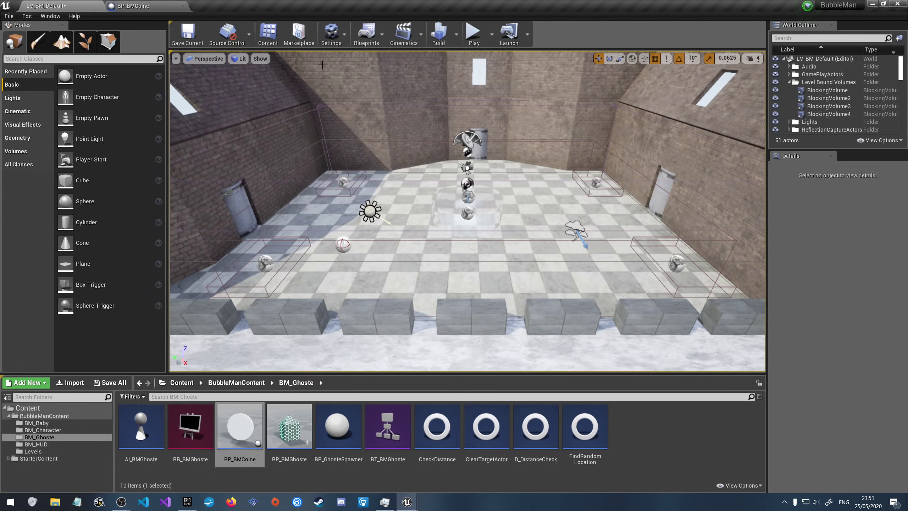
pyautogui.click(467, 34)
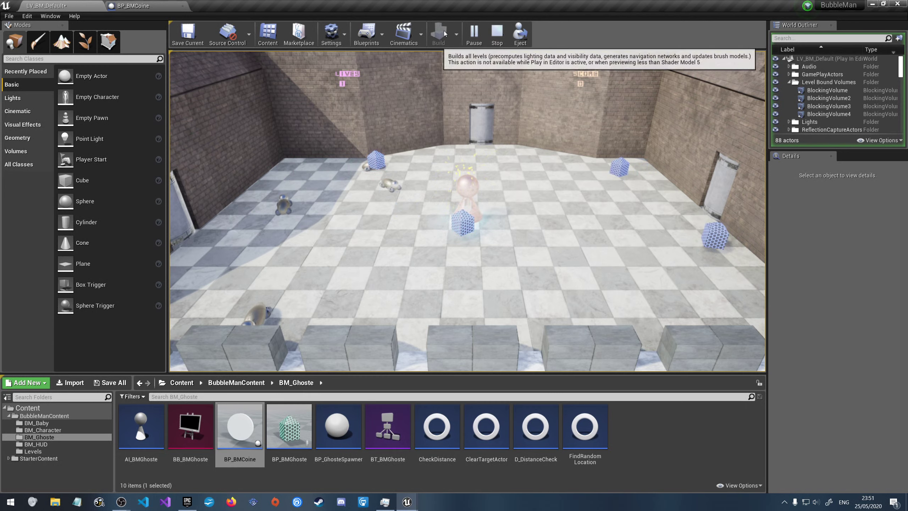
pyautogui.click(497, 34)
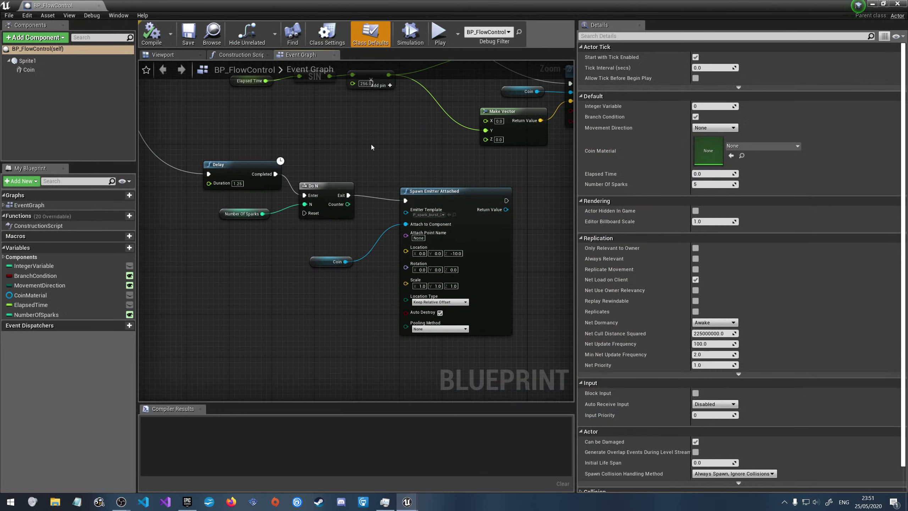
# Examine how the BP_FlowControl example's event graph rotates its coin, docking that blueprint beside the Blueprints_Overview level
pyautogui.moveTo(371, 147); pyautogui.dragTo(386, 299, button='right')
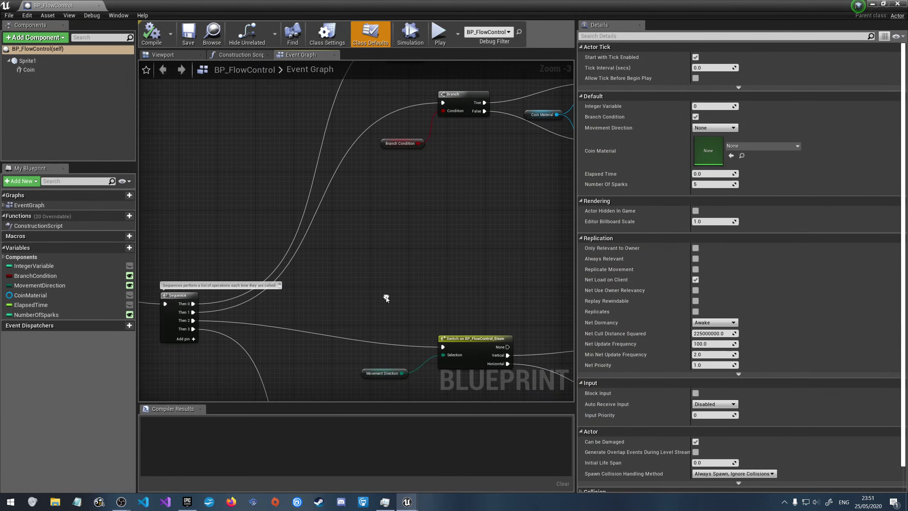
pyautogui.moveTo(410, 168); pyautogui.dragTo(391, 284, button='right')
pyautogui.scroll(3, 361, 178)
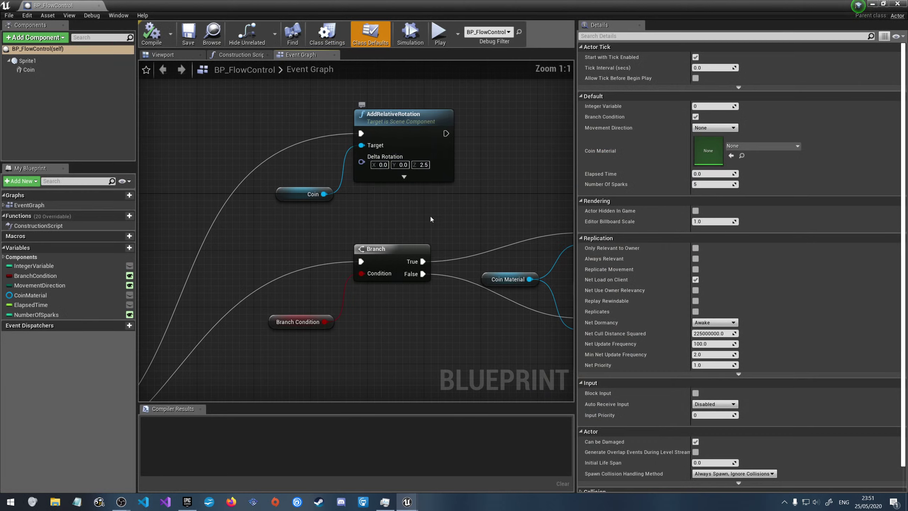
pyautogui.moveTo(430, 219); pyautogui.dragTo(450, 280, button='right')
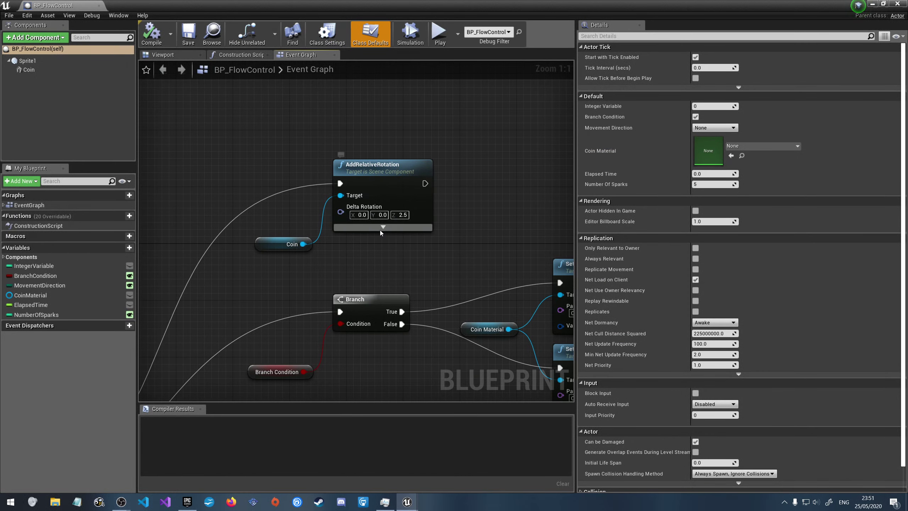
pyautogui.click(872, 4)
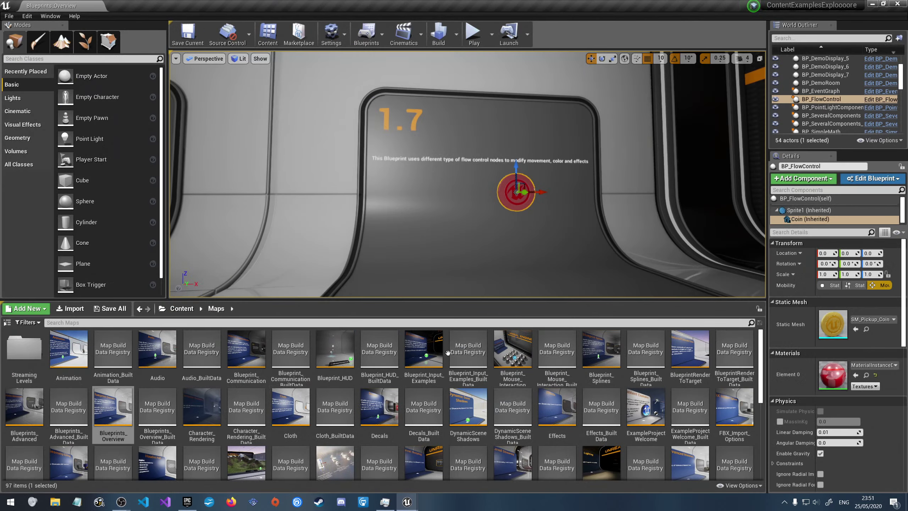
pyautogui.moveTo(409, 504)
pyautogui.click(500, 462)
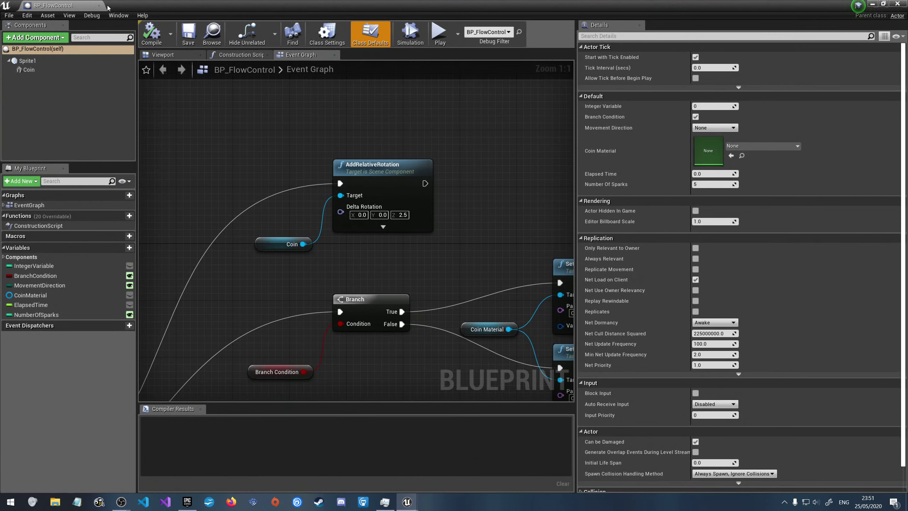
pyautogui.moveTo(103, 6); pyautogui.dragTo(135, 2)
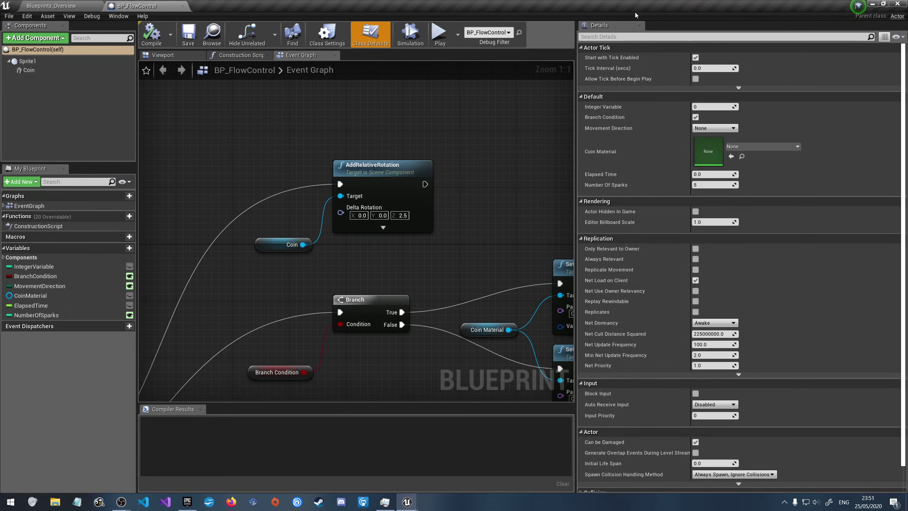
pyautogui.click(875, 3)
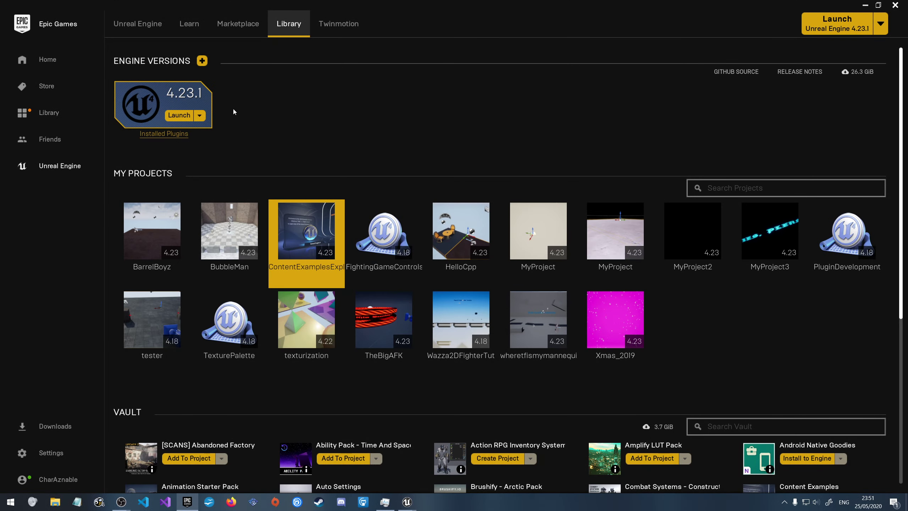
# Switch back to the BubbleMan project and delete the AddLocalRotation node from BP_BMCoine's event graph
pyautogui.moveTo(406, 496)
pyautogui.click(360, 462)
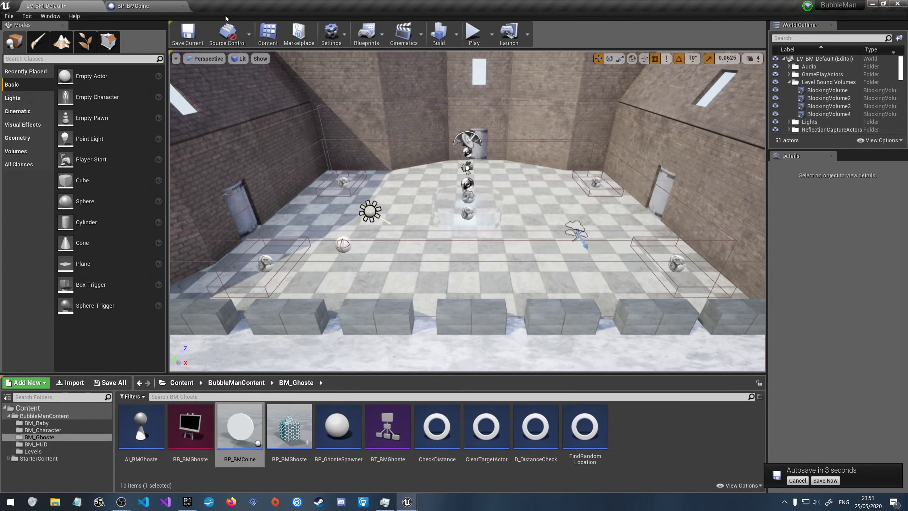
pyautogui.click(156, 3)
pyautogui.moveTo(288, 205); pyautogui.dragTo(334, 191, button='right')
pyautogui.moveTo(312, 369); pyautogui.dragTo(414, 207, button='right')
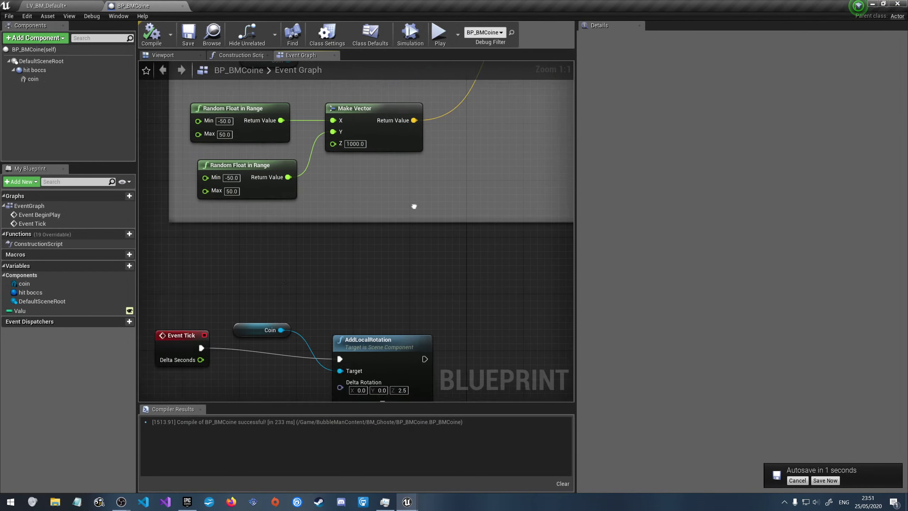
pyautogui.moveTo(400, 355); pyautogui.dragTo(374, 292, button='right')
pyautogui.click(236, 264)
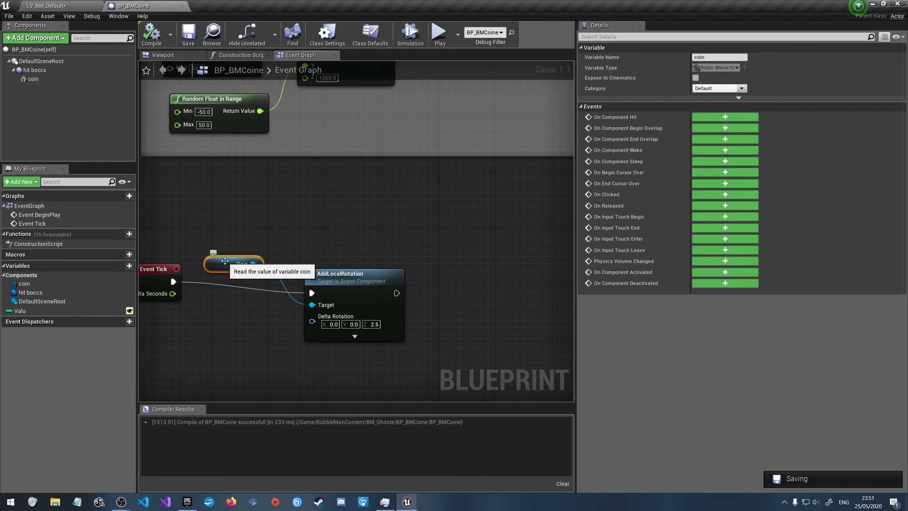
pyautogui.moveTo(220, 270); pyautogui.dragTo(198, 353)
pyautogui.click(348, 279)
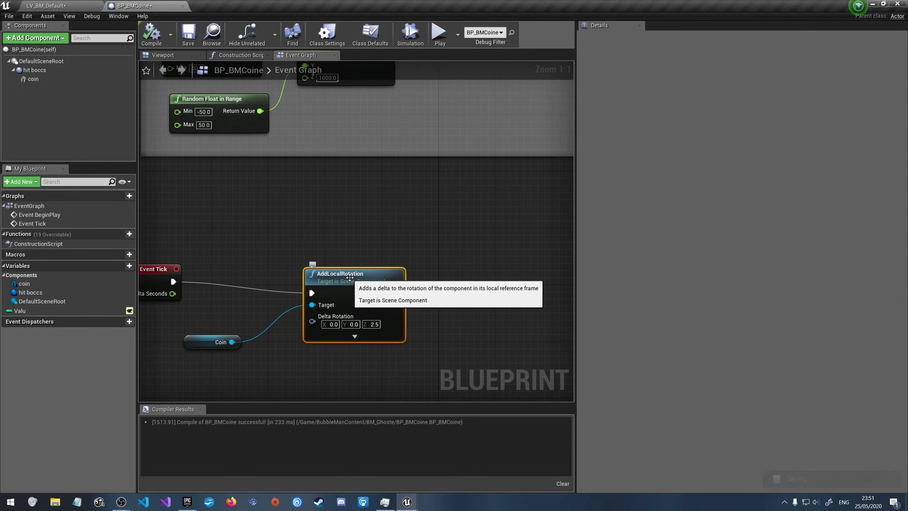
pyautogui.press('Delete')
# Connect Event Tick to a new AddRelativeRotation (coin) node, keeping only its own Coin reference and placing it below Event Tick
pyautogui.moveTo(173, 282); pyautogui.dragTo(275, 281)
pyautogui.write('relat')
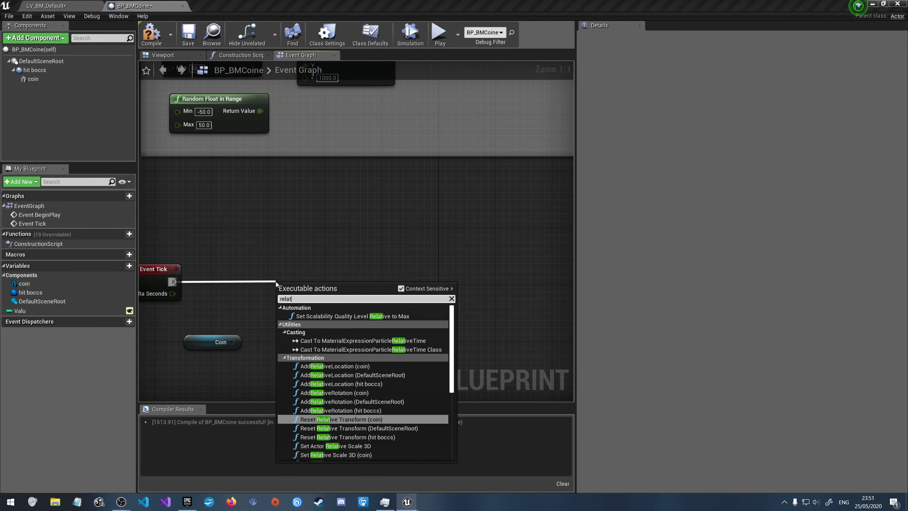
pyautogui.write('iver')
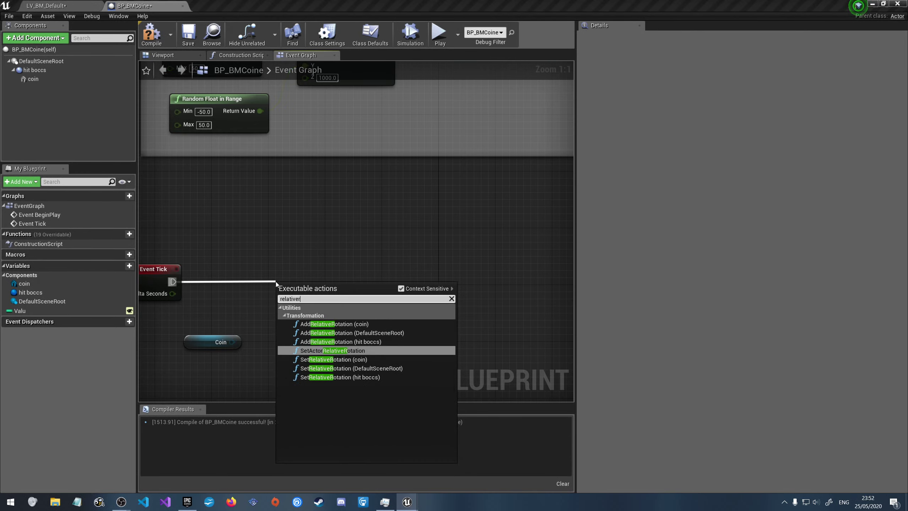
pyautogui.click(311, 324)
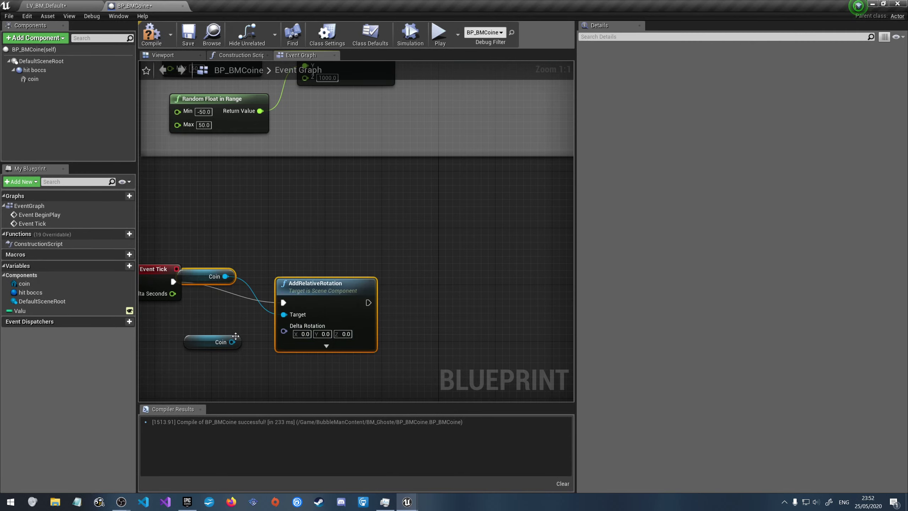
pyautogui.click(203, 347)
pyautogui.press('Delete')
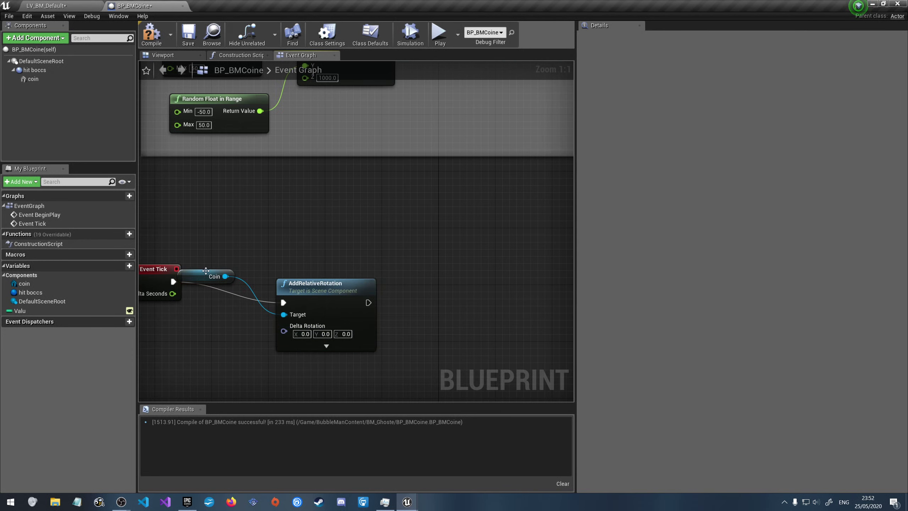
pyautogui.click(205, 273)
pyautogui.moveTo(206, 276); pyautogui.dragTo(206, 342)
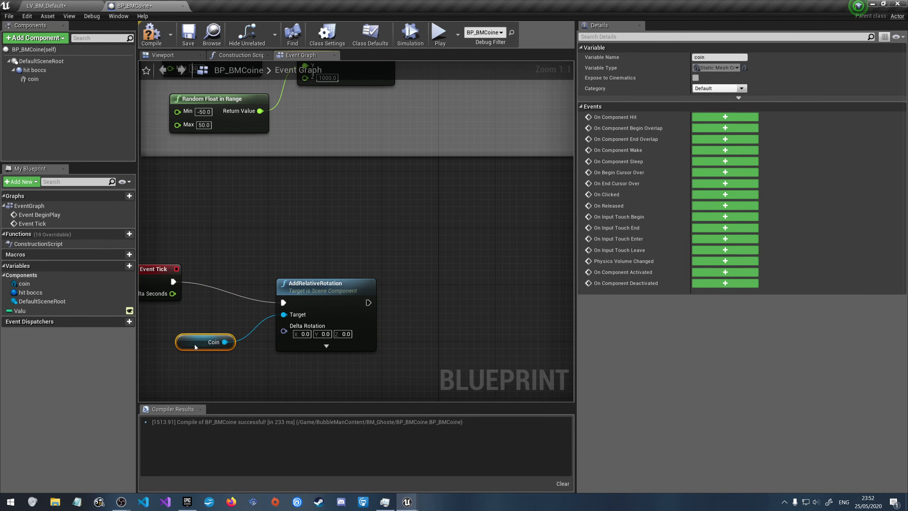
# Set the AddRelativeRotation node's Delta Rotation Z to 2.5, and compile and save BP_BMCoine
pyautogui.click(384, 329)
pyautogui.click(344, 335)
pyautogui.write('.')
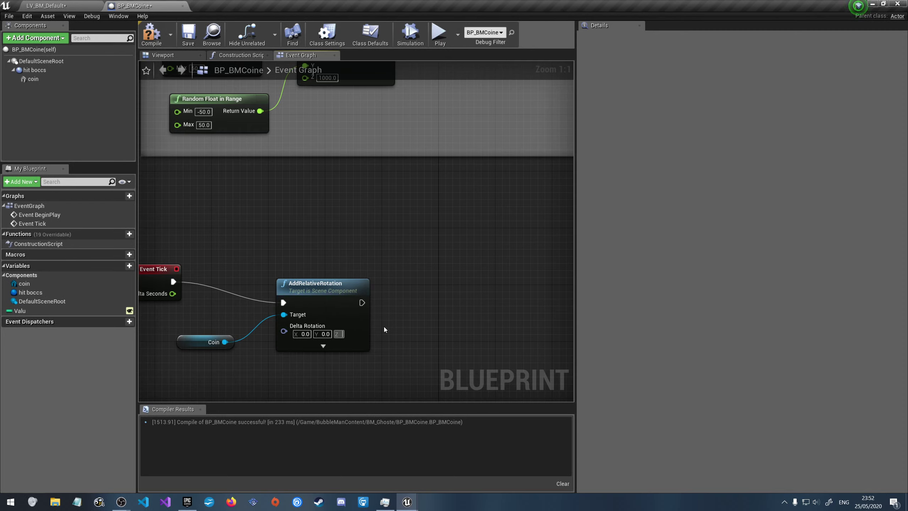
pyautogui.write('2.5')
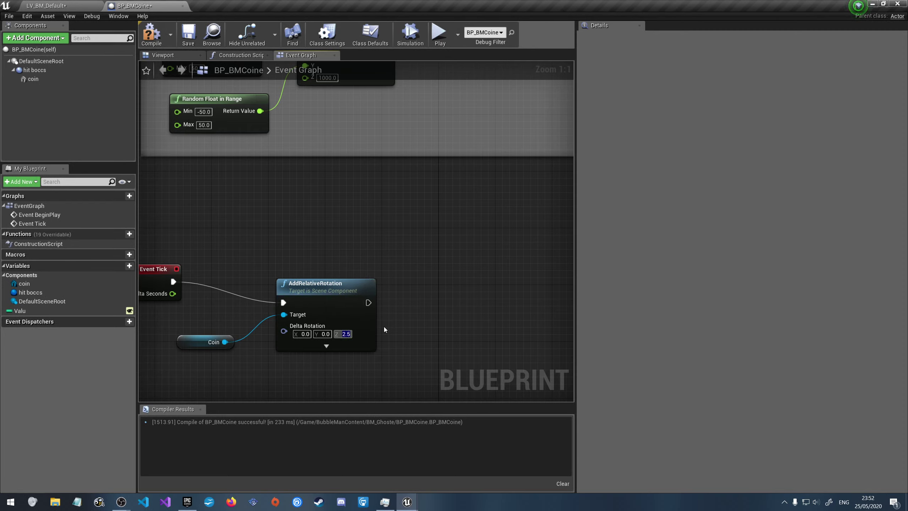
pyautogui.click(384, 327)
pyautogui.click(153, 34)
pyautogui.click(186, 34)
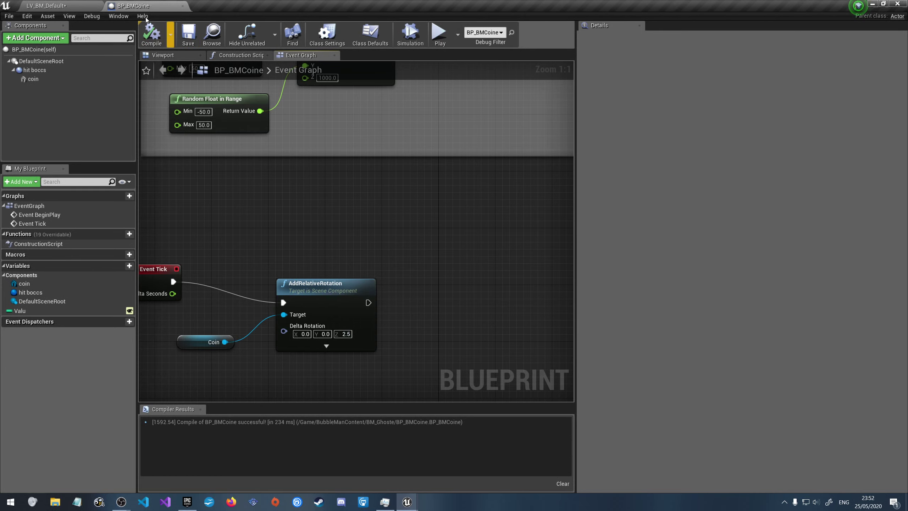
# Play-test the LV_BM_Default level and check the Event Tick execution flow in BP_BMCoine's graph, ending the simulation
pyautogui.click(93, 7)
pyautogui.click(475, 34)
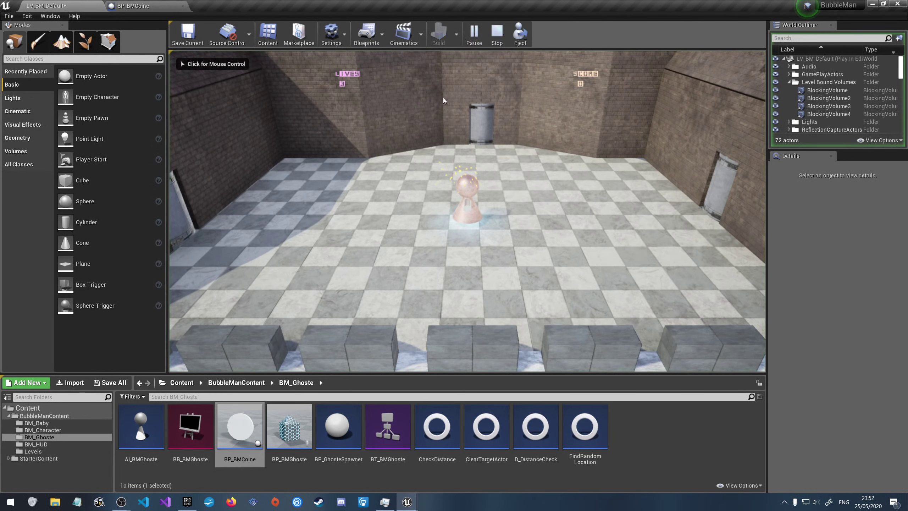
pyautogui.click(431, 86)
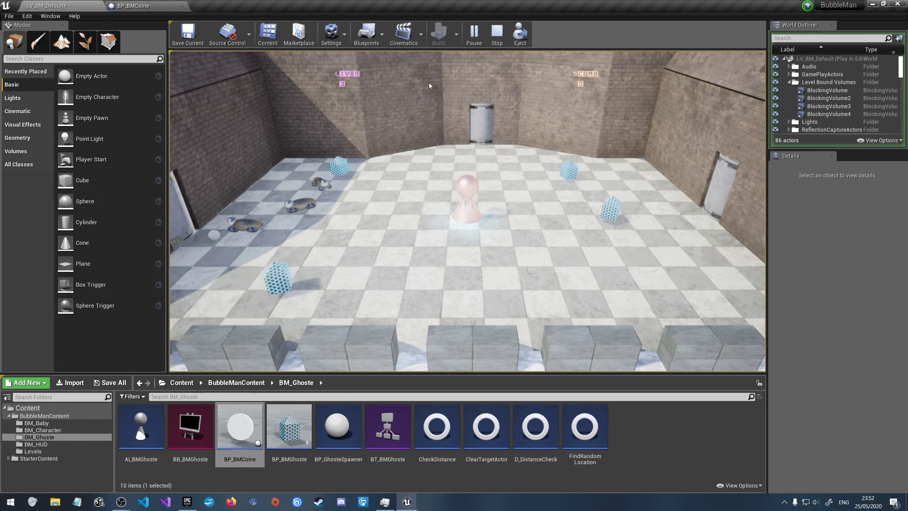
pyautogui.click(133, 6)
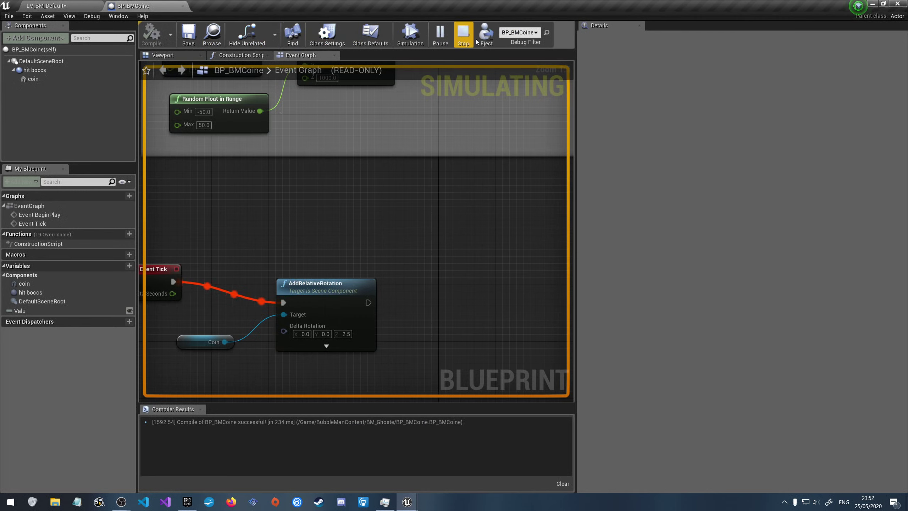
pyautogui.click(463, 34)
# Replace the Coin reference feeding the Add Impulse node's Target with a reference to the hit boccs component
pyautogui.moveTo(300, 86); pyautogui.dragTo(379, 201, button='right')
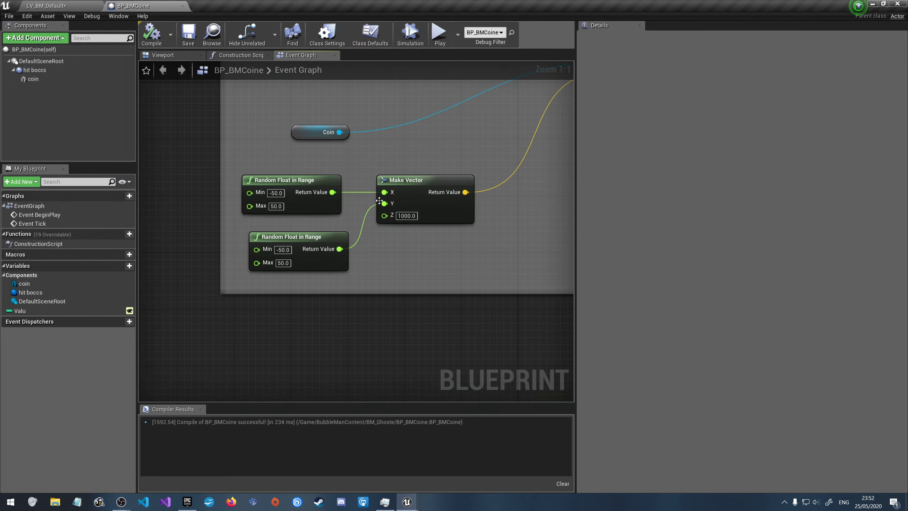
pyautogui.moveTo(470, 140); pyautogui.dragTo(334, 258, button='right')
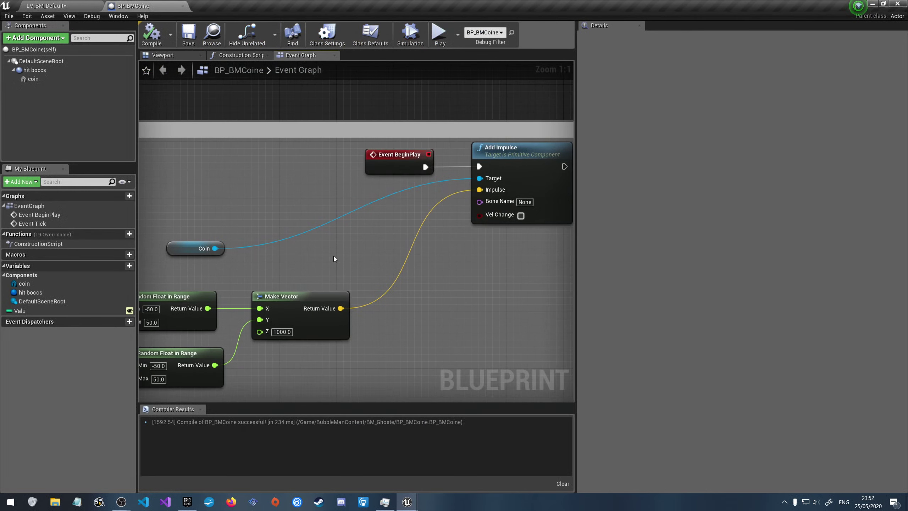
pyautogui.click(207, 249)
pyautogui.press('Delete')
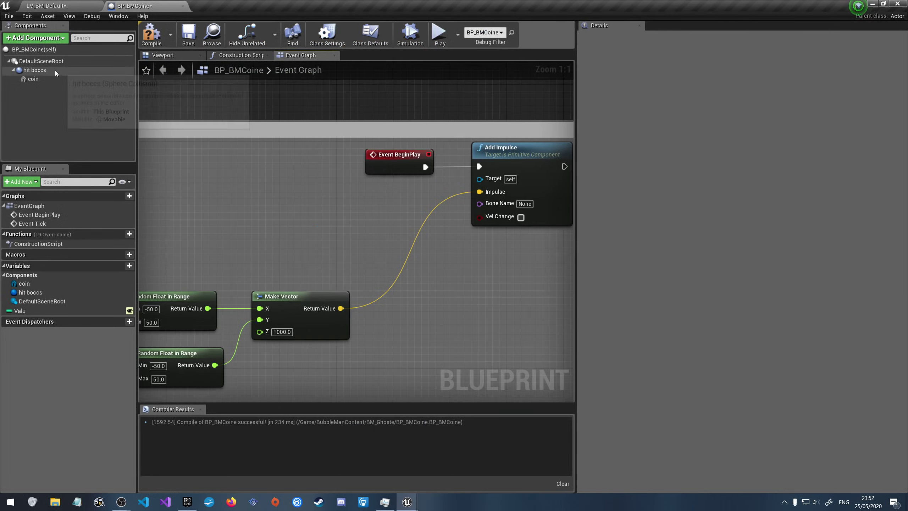
pyautogui.moveTo(55, 70); pyautogui.dragTo(480, 178)
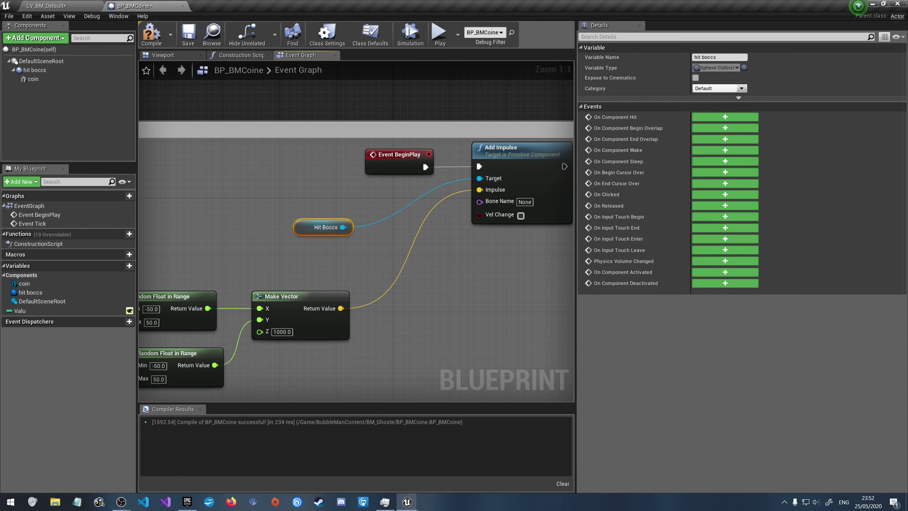
# Set the Make Vector node's Z value to 100.0, and compile and save BP_BMCoine
pyautogui.moveTo(469, 261); pyautogui.dragTo(517, 225, button='right')
pyautogui.click(330, 297)
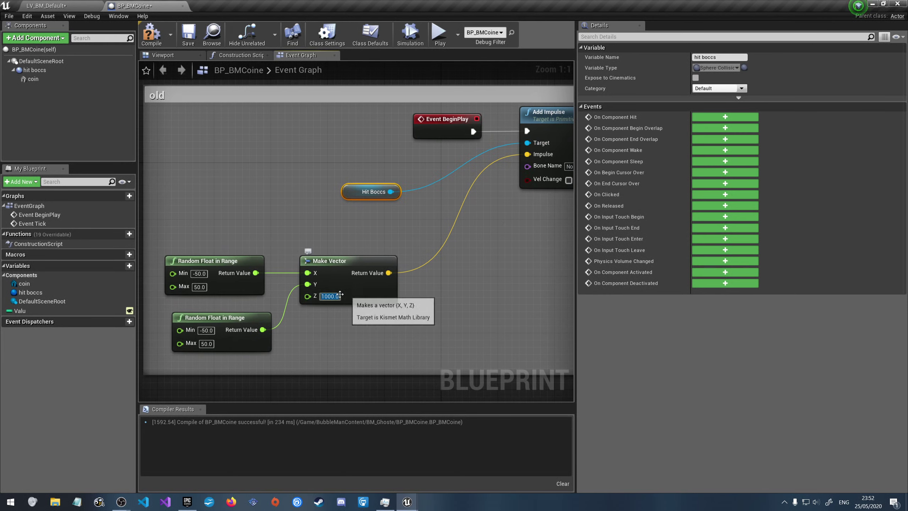
pyautogui.click(339, 298)
pyautogui.press('Delete')
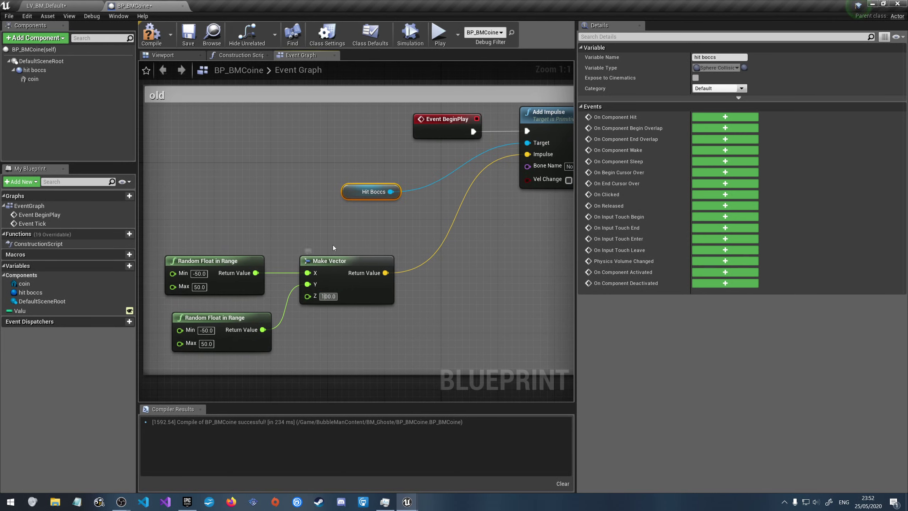
pyautogui.click(160, 36)
pyautogui.click(187, 35)
# Play-test LV_BM_Default to check the coin with the reduced impulse, and return to BP_BMCoine
pyautogui.click(57, 6)
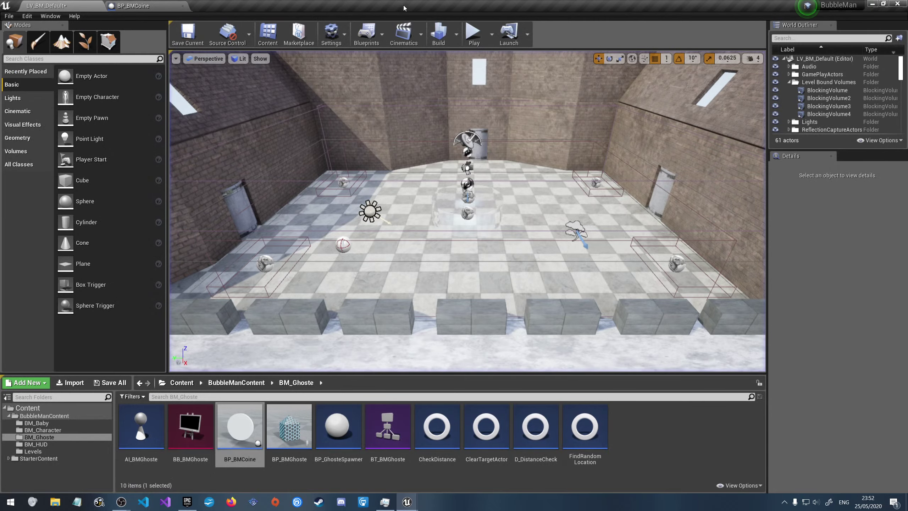
pyautogui.click(470, 30)
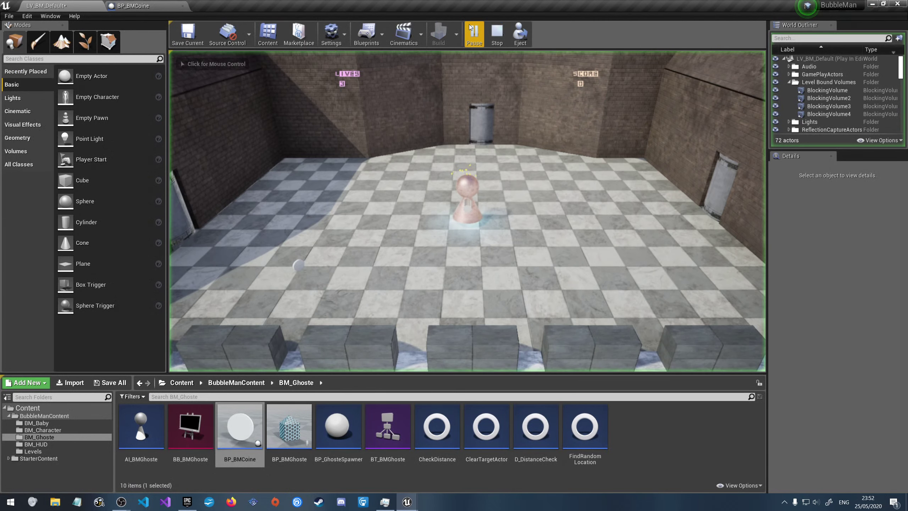
pyautogui.click(497, 35)
pyautogui.click(133, 5)
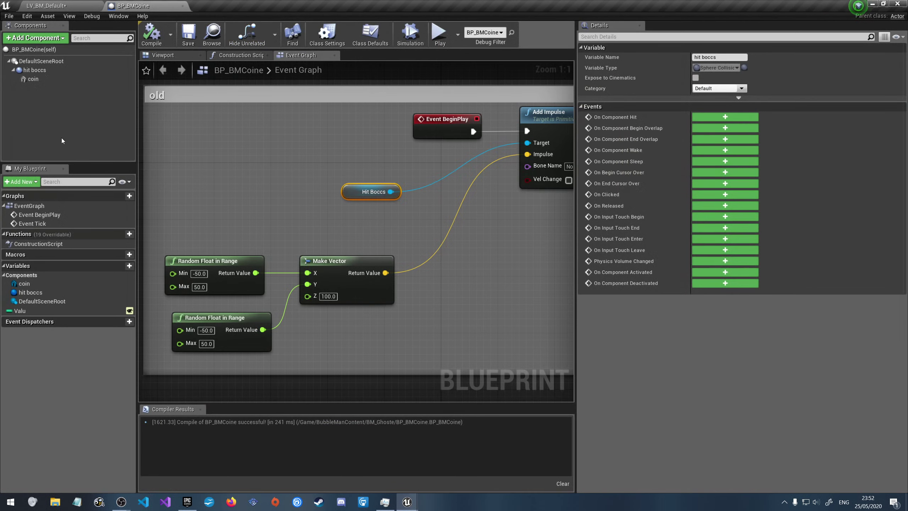
# Try disabling Simulate Physics on the coin component, and compile and save BP_BMCoine
pyautogui.click(33, 79)
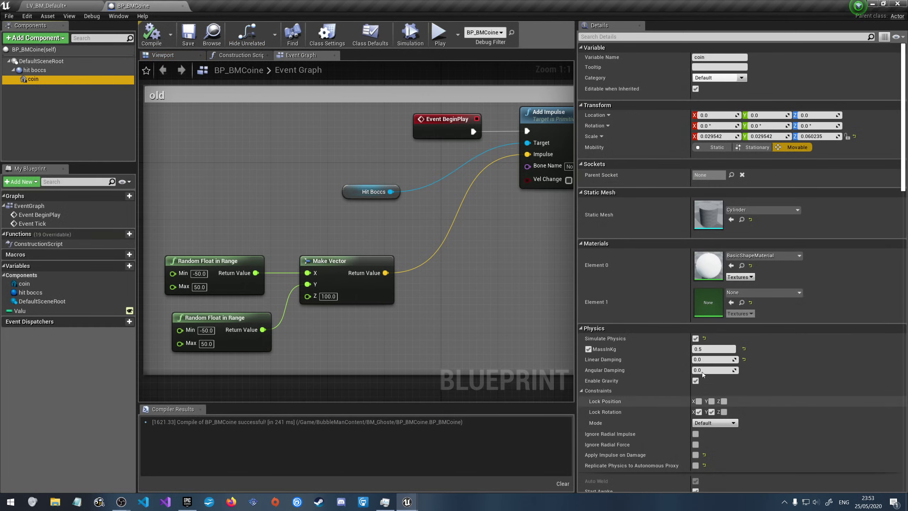
pyautogui.click(695, 338)
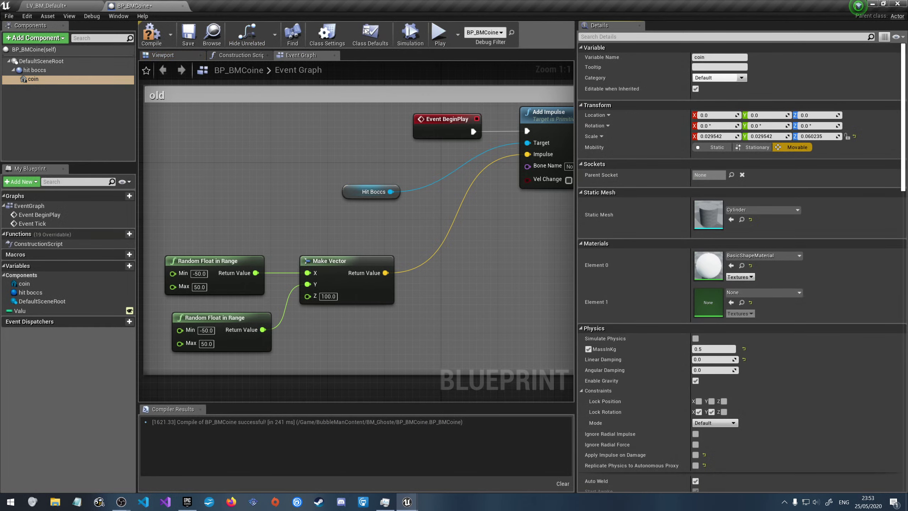
pyautogui.click(151, 34)
pyautogui.click(188, 34)
# Play-test the level to see how the coin behaves without simulated physics, and return to BP_BMCoine
pyautogui.click(46, 6)
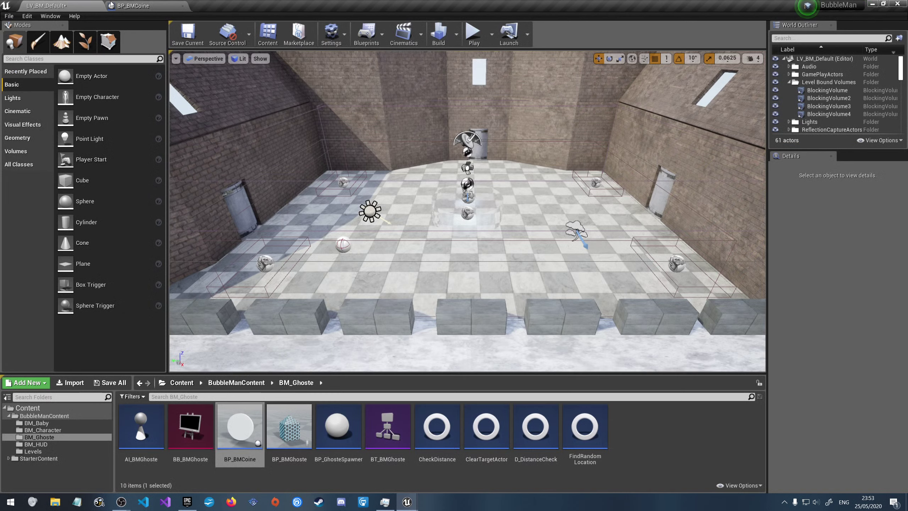
pyautogui.click(474, 34)
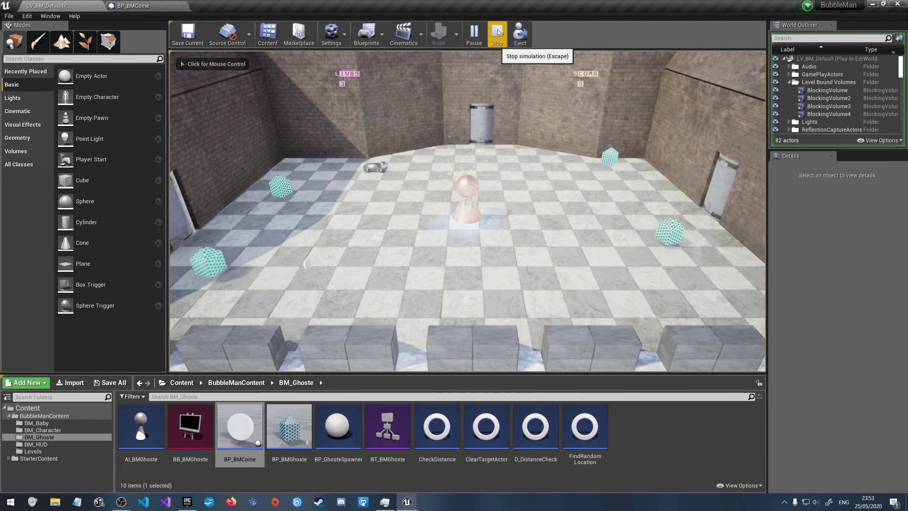
pyautogui.click(497, 33)
pyautogui.click(133, 5)
# Re-enable Simulate Physics on the coin component and turn on Ignore Radial Impulse and Ignore Radial Force
pyautogui.click(51, 284)
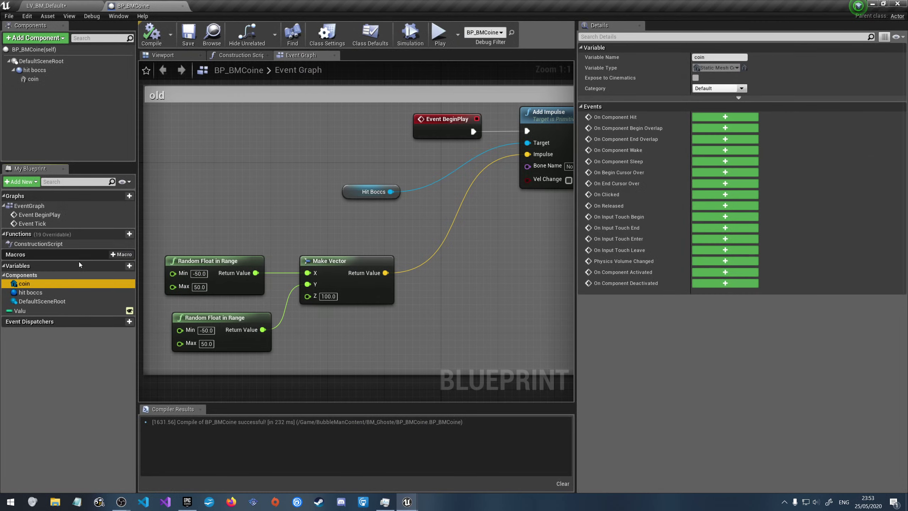
pyautogui.click(42, 77)
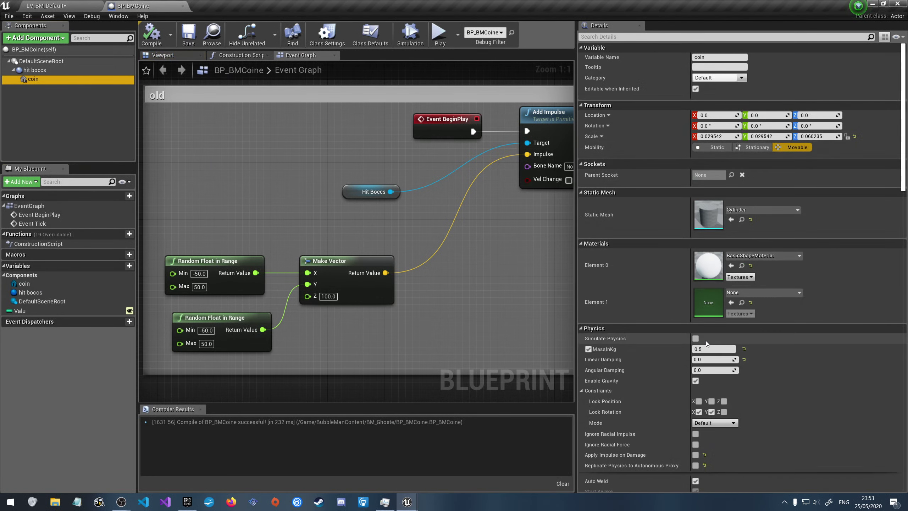
pyautogui.click(695, 338)
pyautogui.scroll(-5, 755, 359)
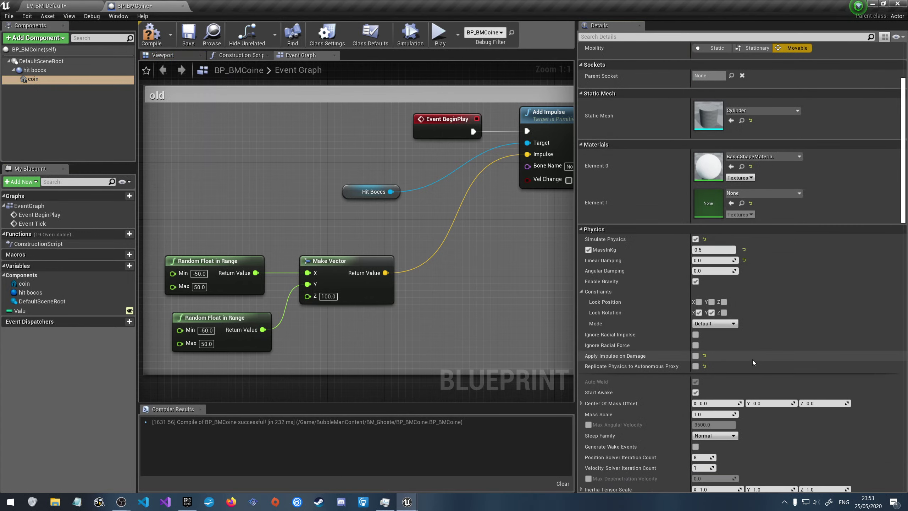
pyautogui.click(721, 238)
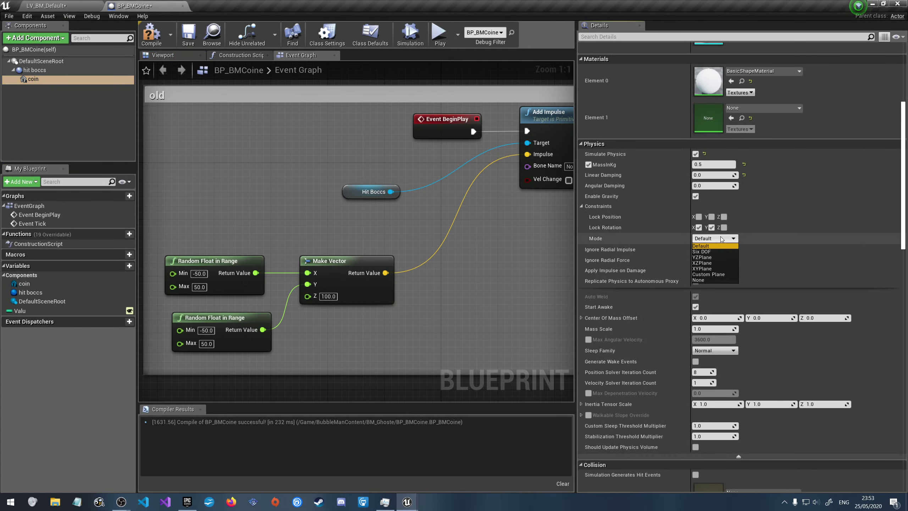
pyautogui.click(721, 238)
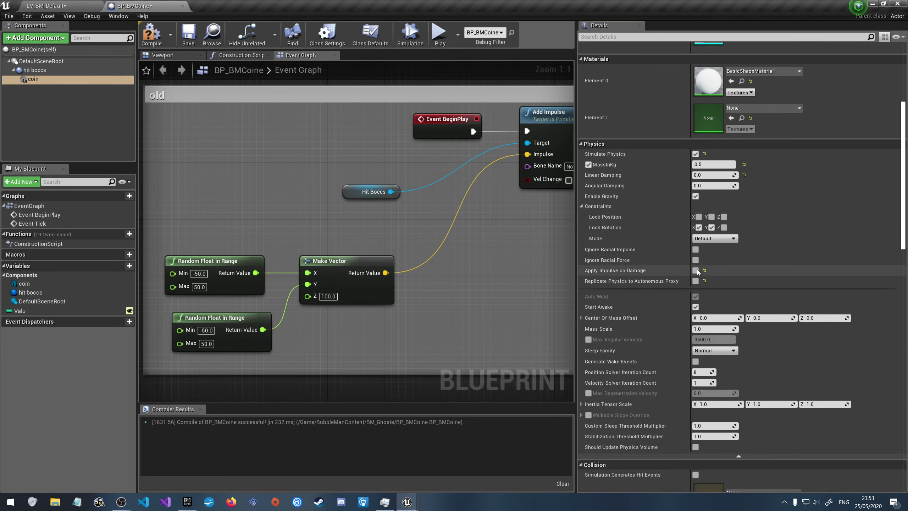
pyautogui.click(696, 250)
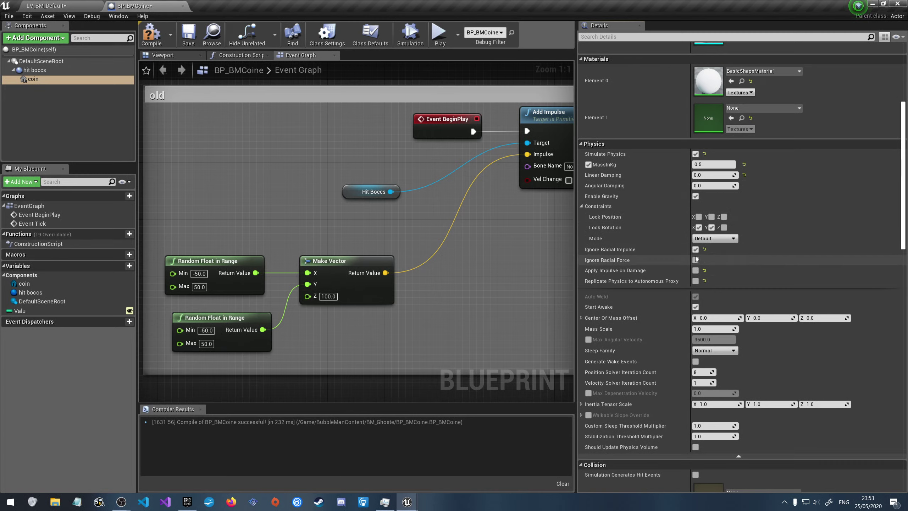
pyautogui.click(696, 261)
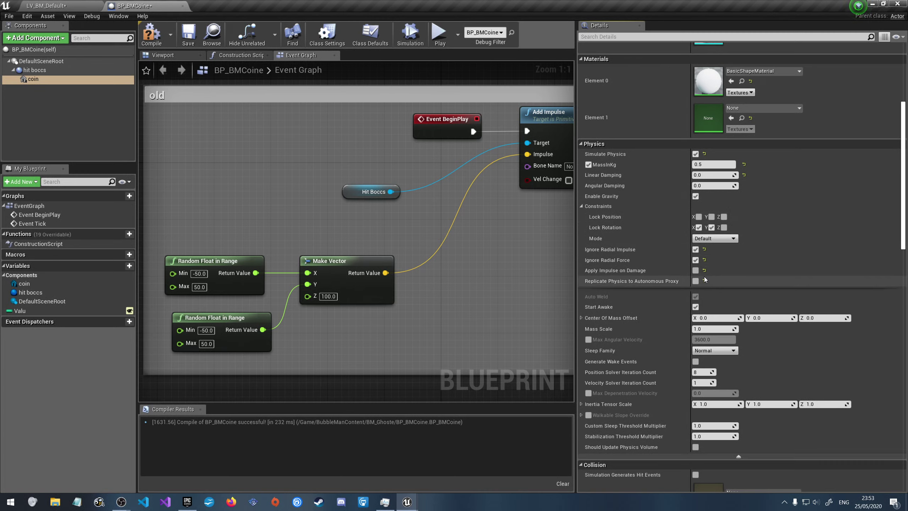
# Try setting the coin's WorldStatic and WorldDynamic collision responses to Overlap, and compile and save BP_BMCoine
pyautogui.scroll(-10, 721, 156)
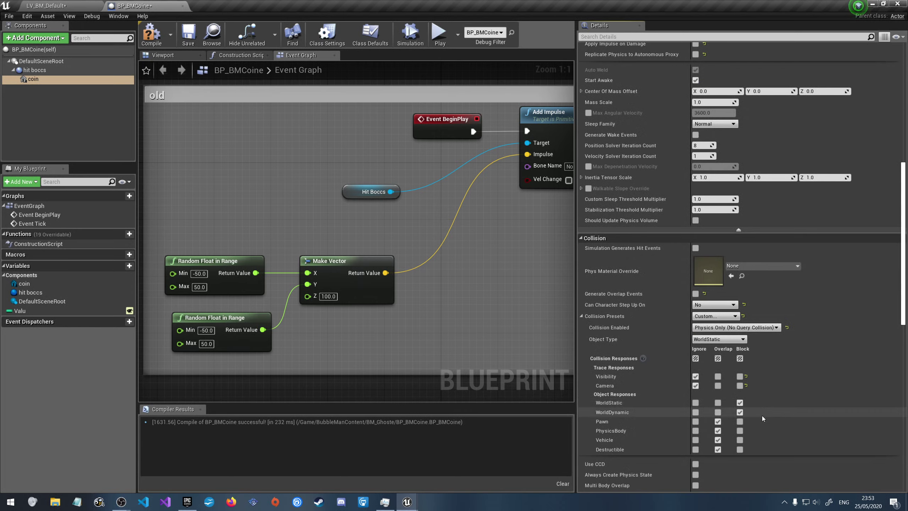
pyautogui.click(721, 403)
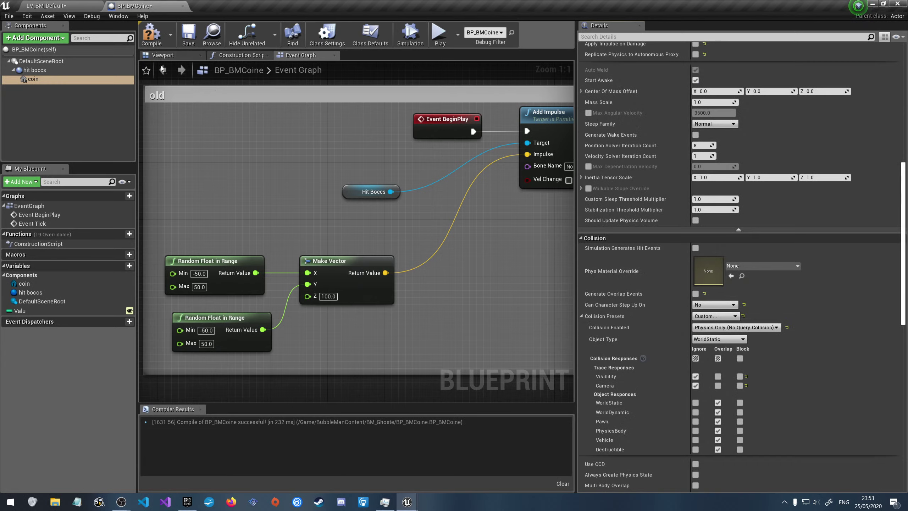
pyautogui.click(153, 39)
# Play-test the level several times to check the coin's behaviour with the Overlap collision responses
pyautogui.click(50, 6)
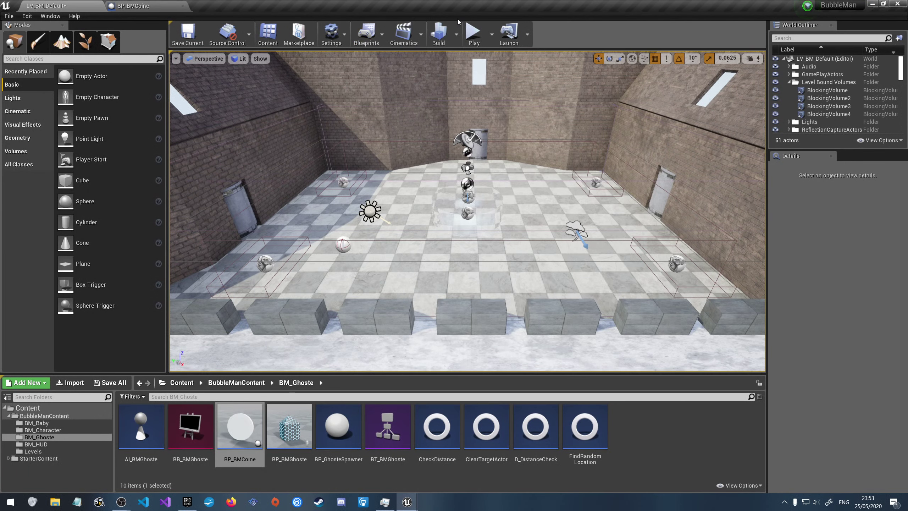
pyautogui.click(473, 33)
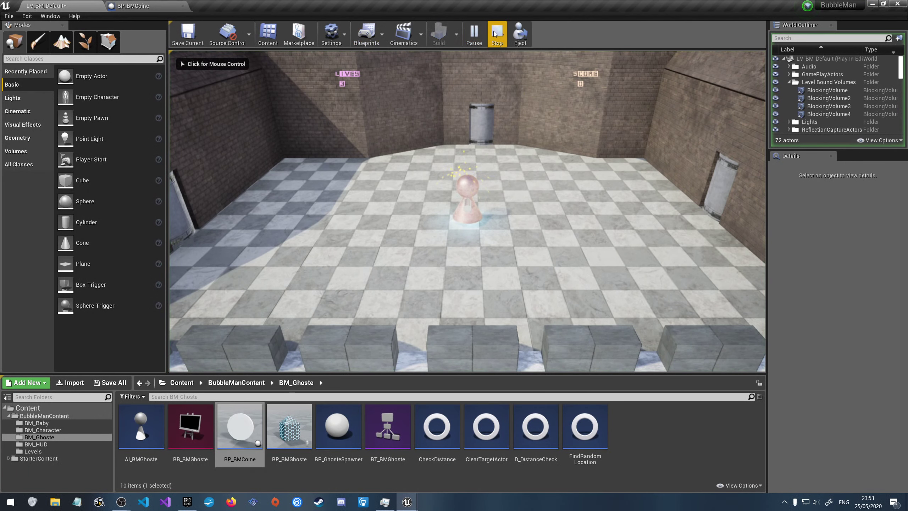
pyautogui.click(495, 33)
pyautogui.click(467, 29)
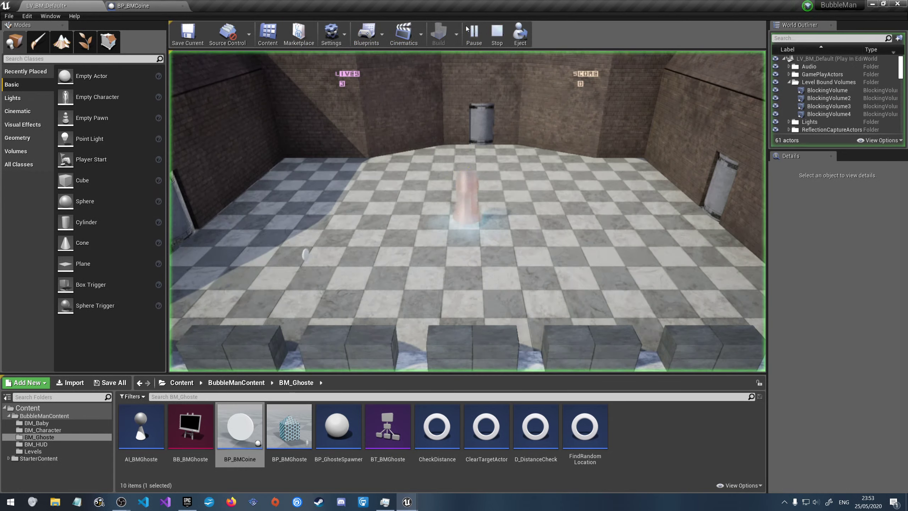
pyautogui.click(497, 33)
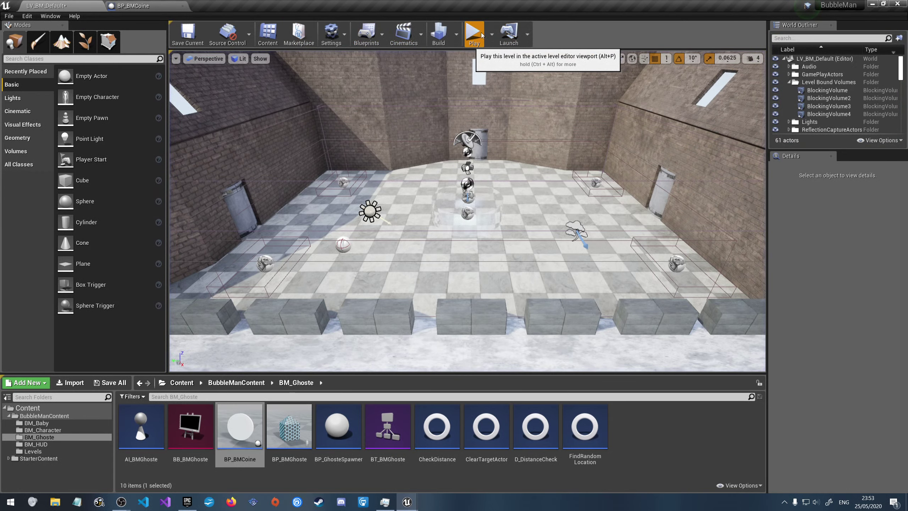
pyautogui.click(482, 34)
pyautogui.click(497, 33)
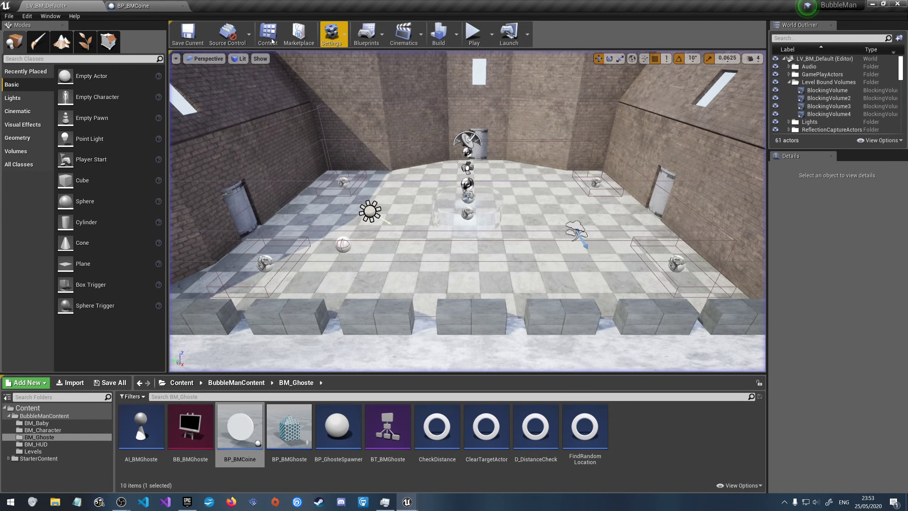
# Set the coin's WorldStatic and WorldDynamic collision responses to Block, and compile and save BP_BMCoine
pyautogui.click(150, 5)
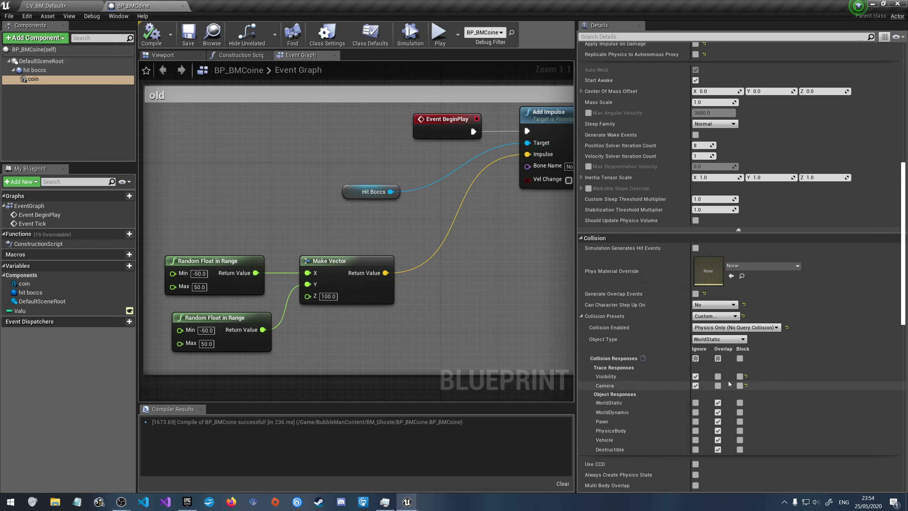
pyautogui.click(740, 402)
pyautogui.click(740, 412)
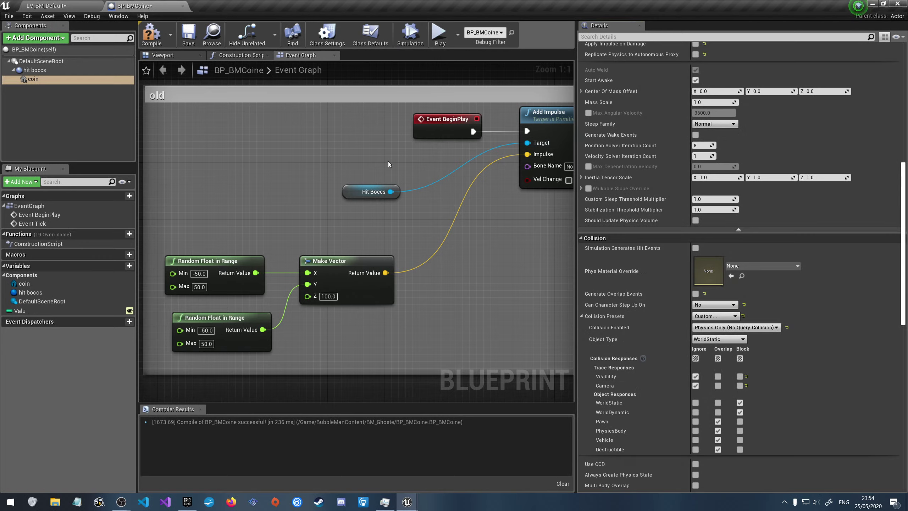
pyautogui.click(185, 36)
# Save the LV_BM_Default level, play-test the coin with the Block responses, and return to BP_BMCoine
pyautogui.click(47, 6)
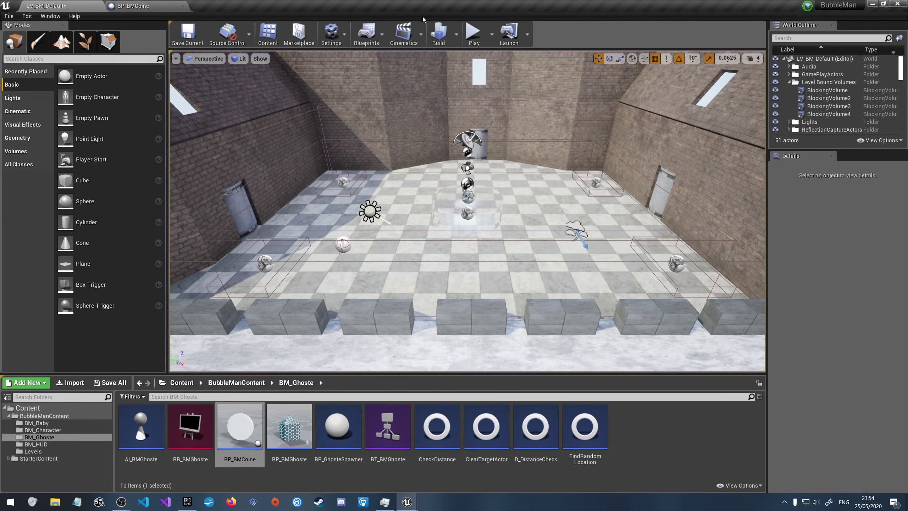
pyautogui.click(189, 35)
pyautogui.click(474, 34)
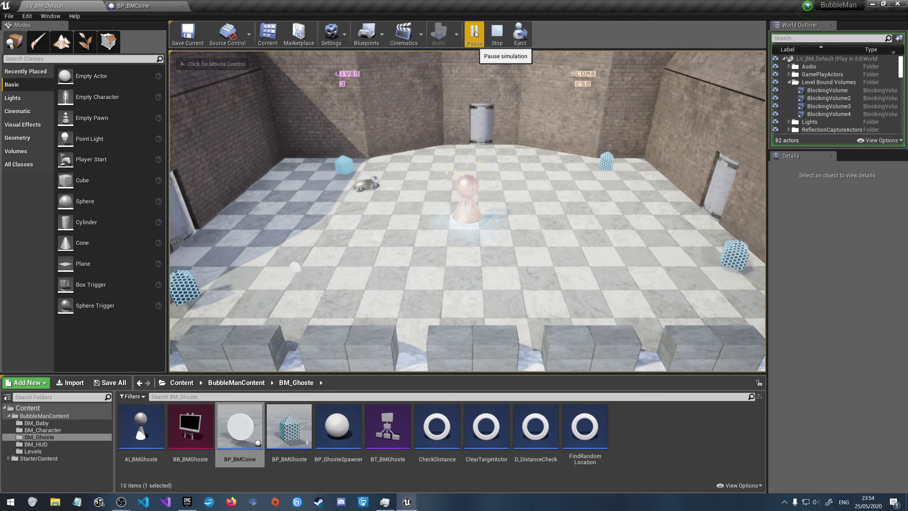
pyautogui.press('Escape')
pyautogui.click(157, 6)
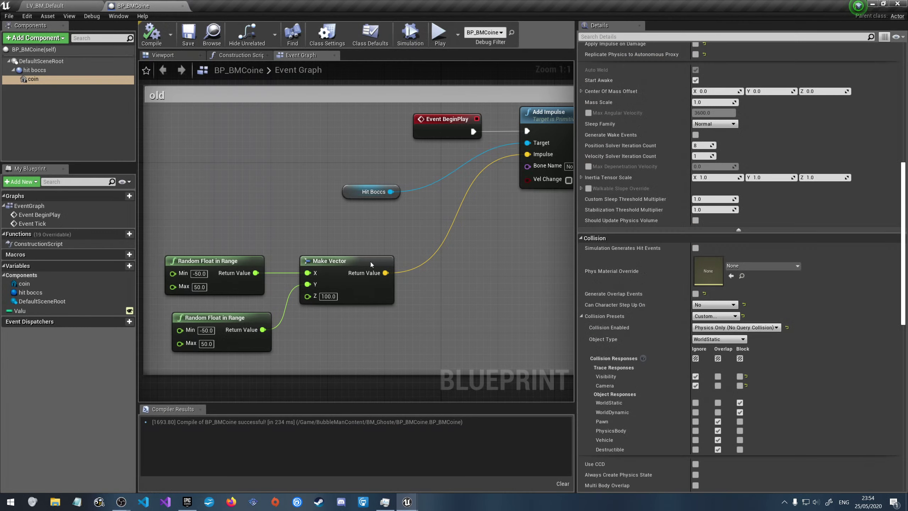
# Set the hit boccs component's mass to 0.5 kg, and compile and save BP_BMCoine
pyautogui.moveTo(472, 215); pyautogui.dragTo(384, 245, button='right')
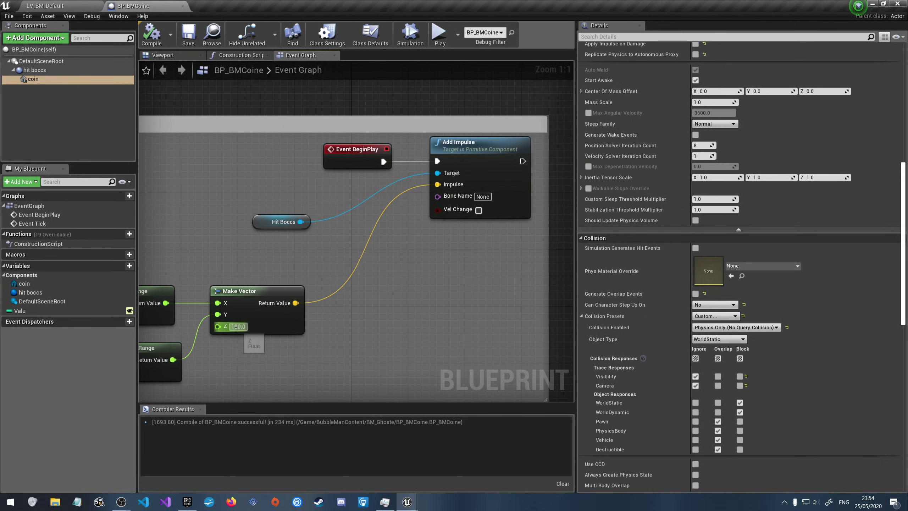
pyautogui.click(68, 4)
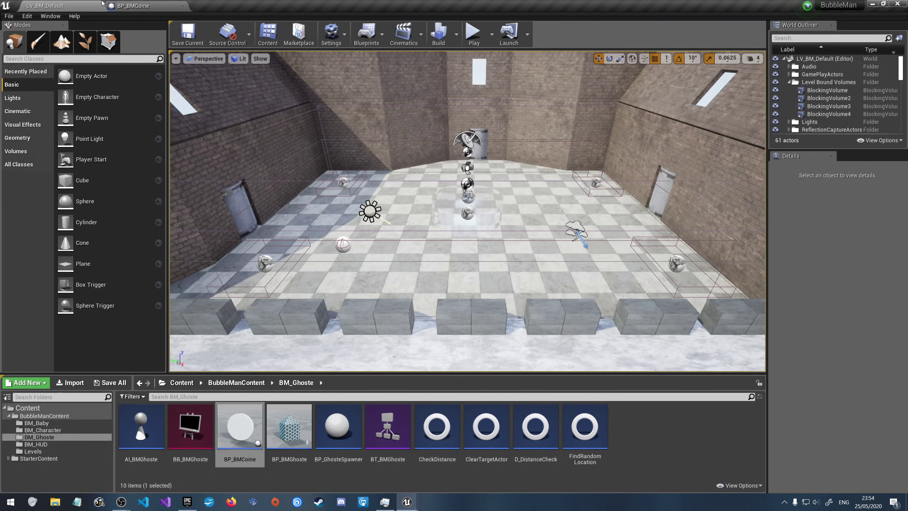
pyautogui.click(133, 6)
pyautogui.click(63, 71)
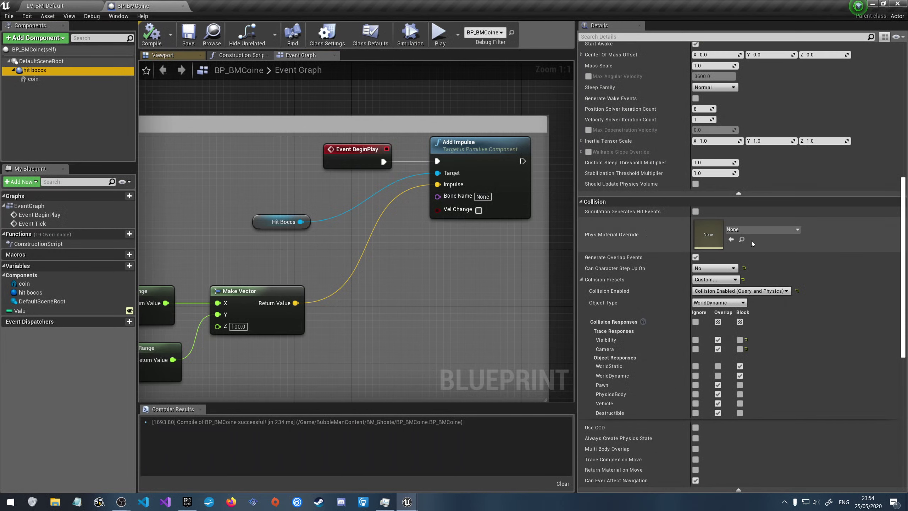
pyautogui.scroll(10, 736, 286)
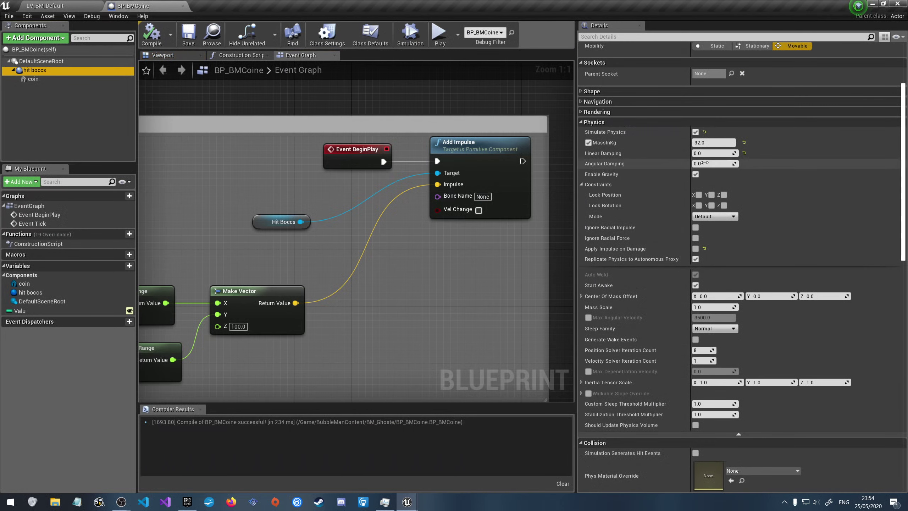
pyautogui.click(706, 142)
pyautogui.write('0.5')
pyautogui.press('Return')
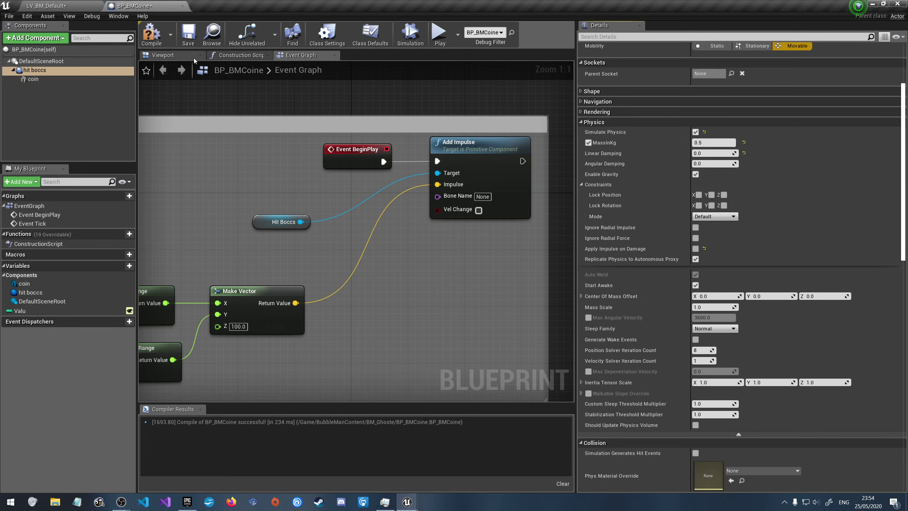
pyautogui.click(187, 33)
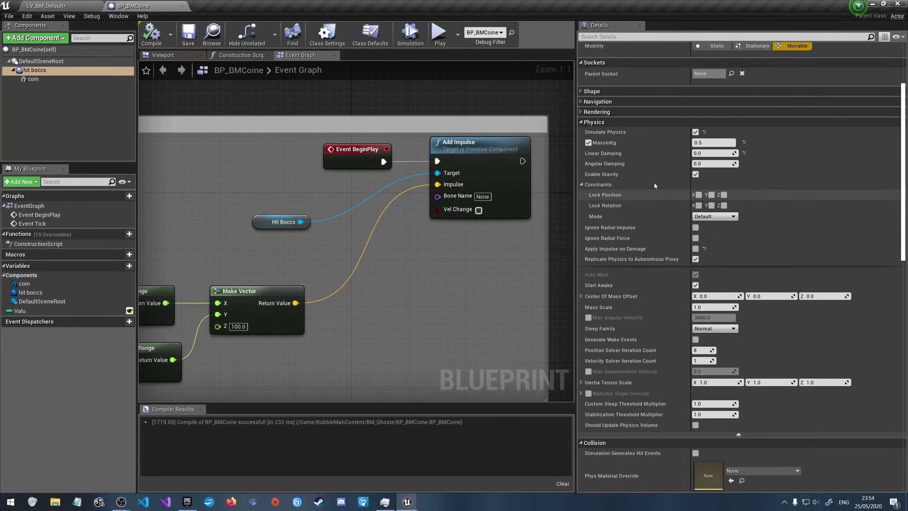
# Set the coin component's mass to 0.001 kg, and compile and save the blueprint
pyautogui.click(42, 80)
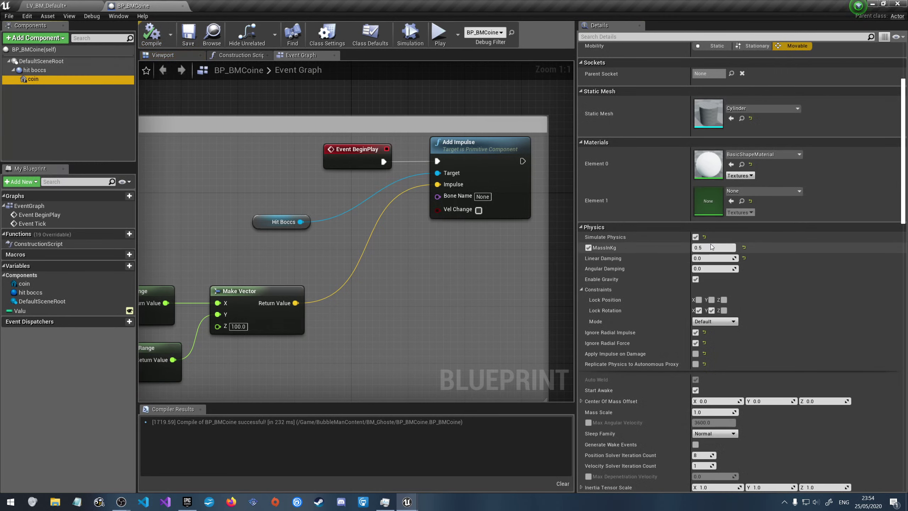
pyautogui.click(714, 247)
pyautogui.write('0.001')
pyautogui.press('Return')
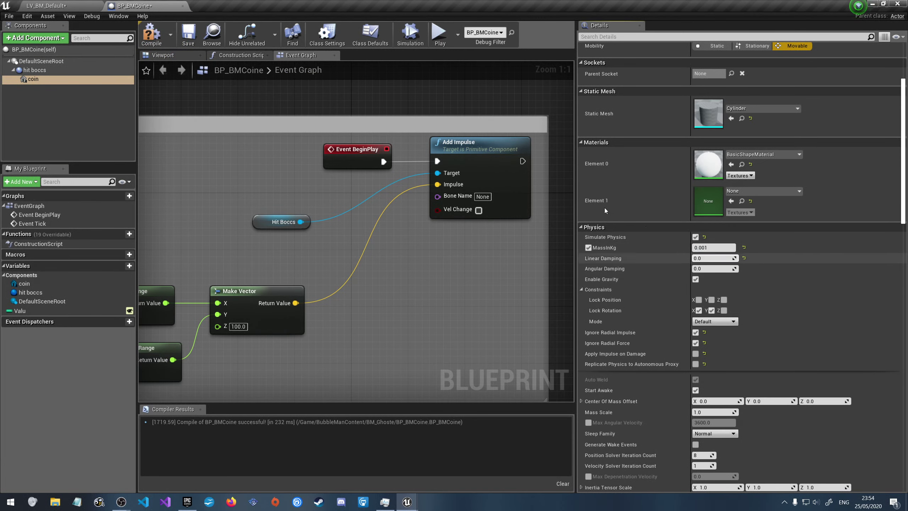
pyautogui.click(588, 248)
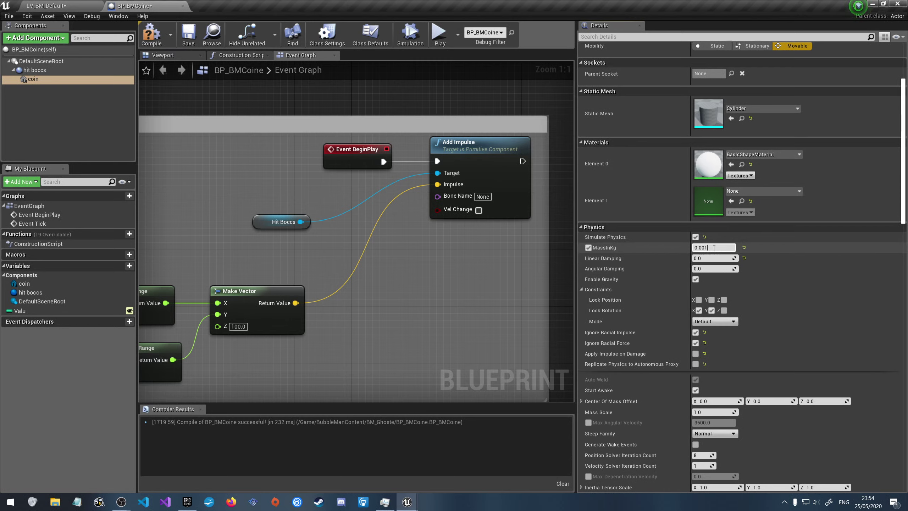
pyautogui.write('0.001')
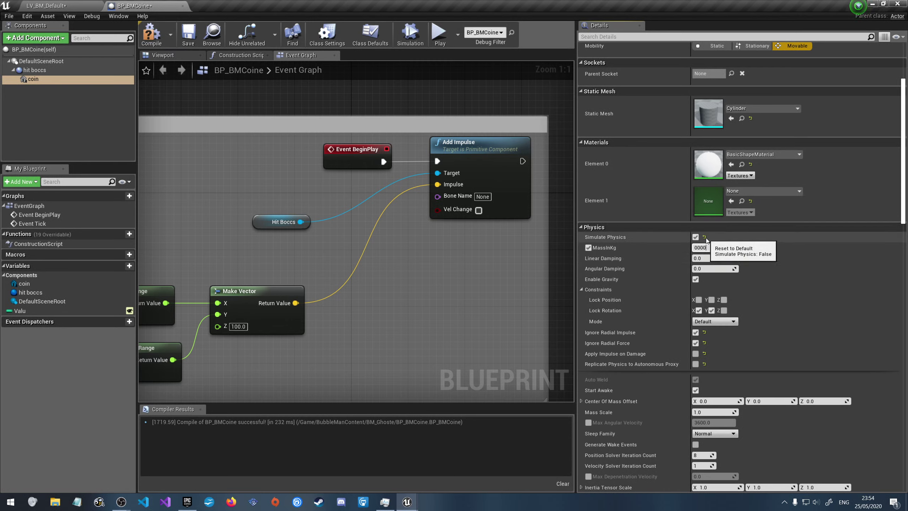
pyautogui.press('Return')
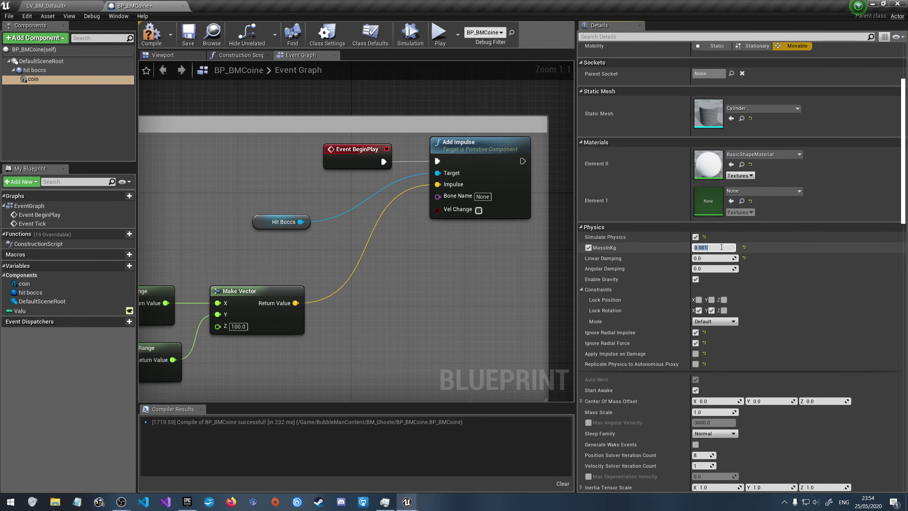
pyautogui.click(152, 34)
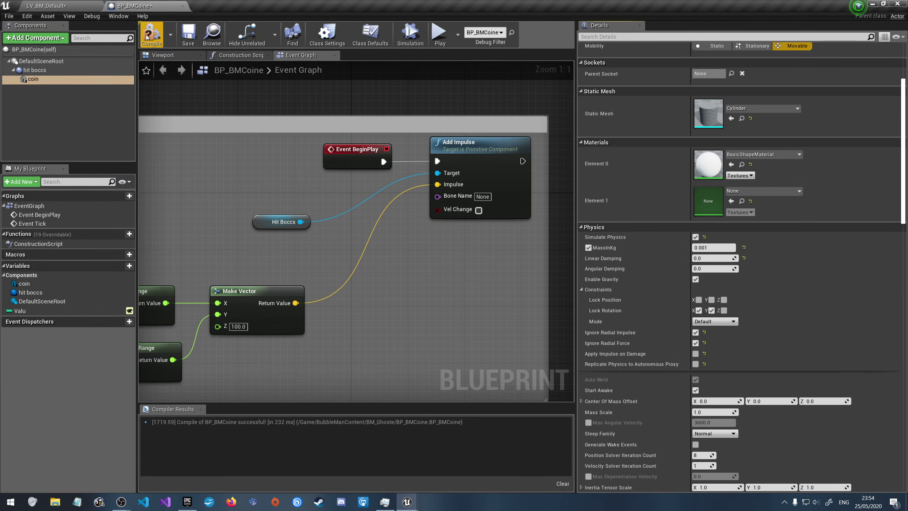
pyautogui.click(188, 36)
# Play-test the level to check the coin with the reduced masses, and return to BP_BMCoine
pyautogui.click(72, 5)
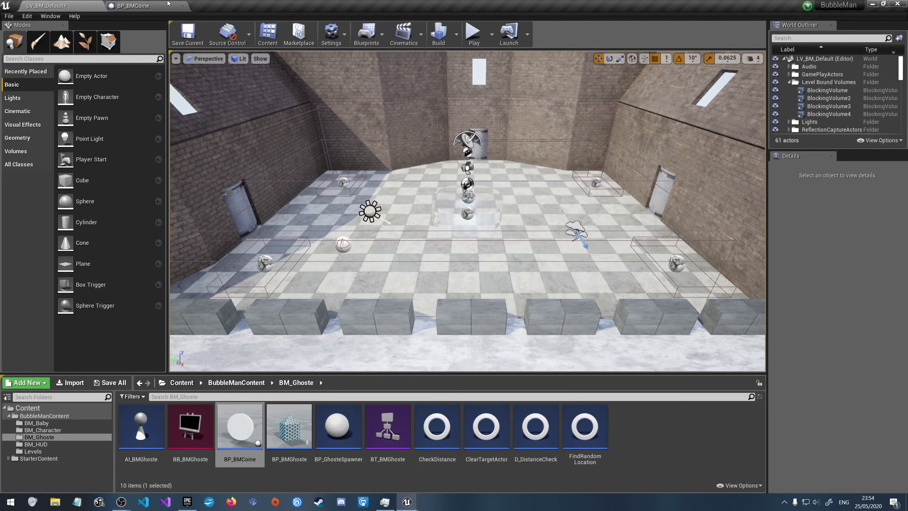
pyautogui.click(475, 31)
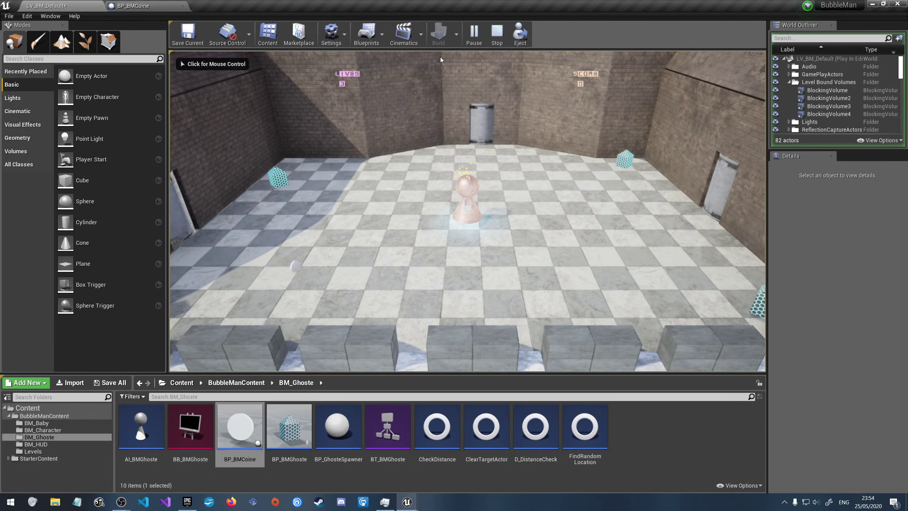
pyautogui.press('Escape')
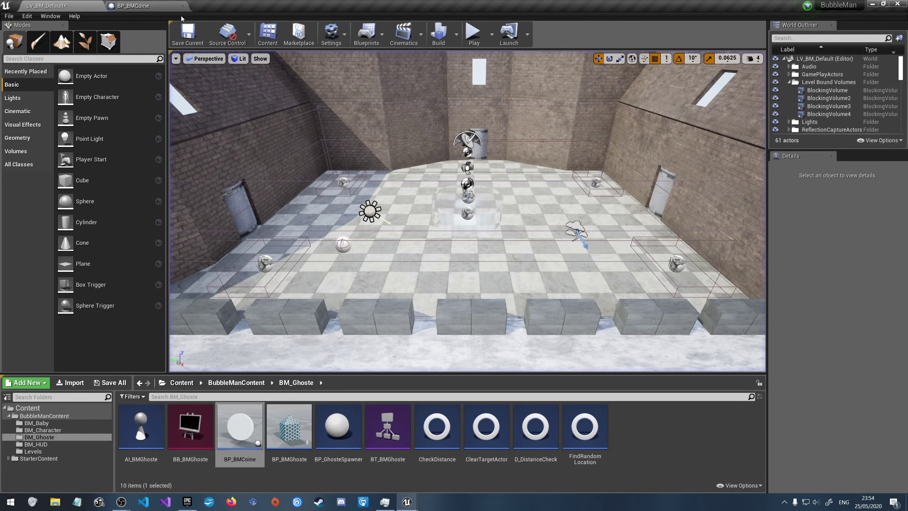
pyautogui.click(154, 6)
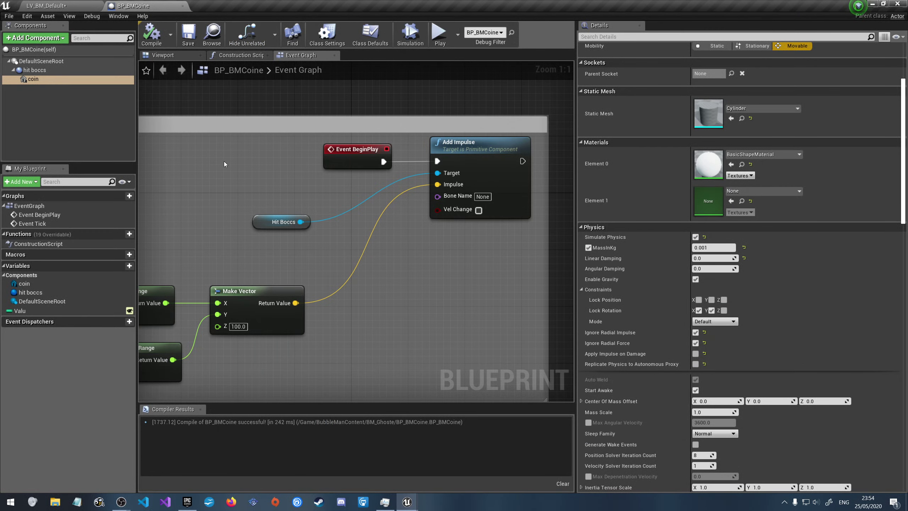
# Try a Z value of 200 in the Make Vector node feeding Add Impulse, and compile and save the blueprint
pyautogui.moveTo(224, 161); pyautogui.dragTo(293, 138, button='right')
pyautogui.click(307, 303)
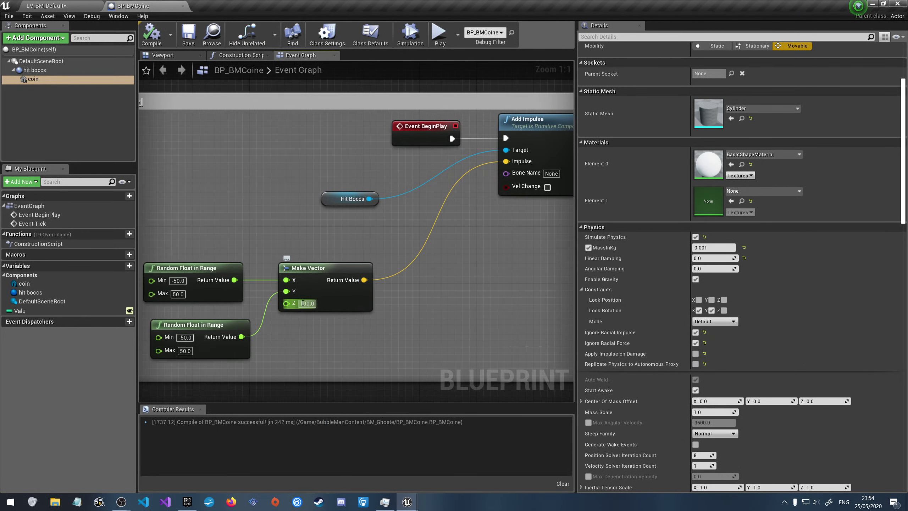
pyautogui.click(312, 303)
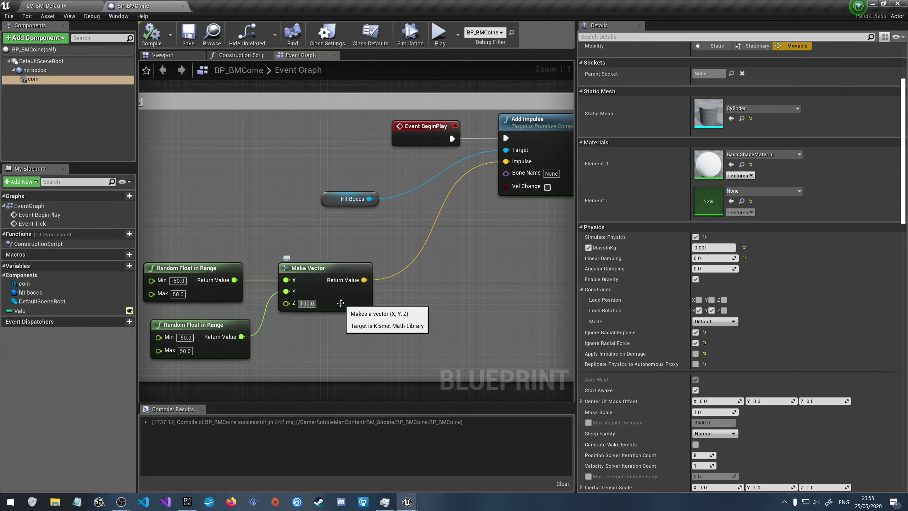
pyautogui.click(307, 303)
pyautogui.write('200')
pyautogui.press('Return')
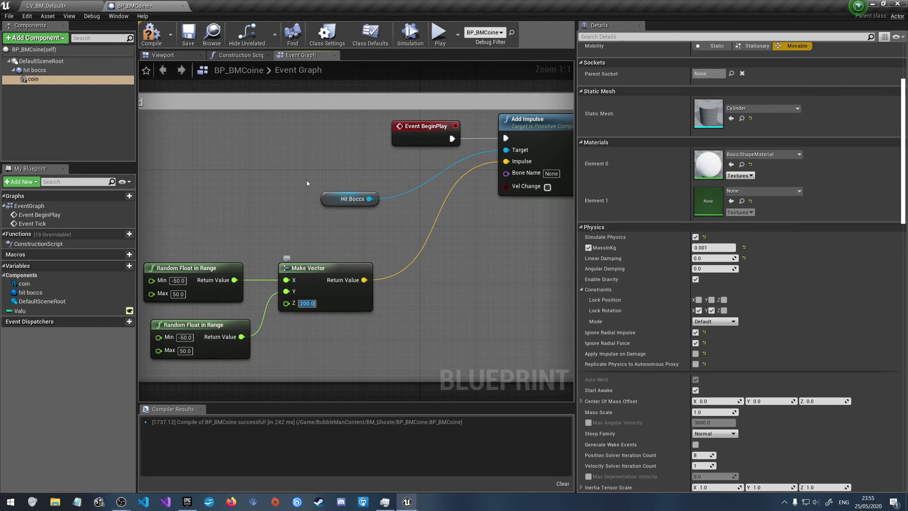
pyautogui.click(152, 31)
pyautogui.click(188, 34)
# Play-test the level to check the coin with the 200 Z impulse, and return to its blueprint
pyautogui.click(47, 6)
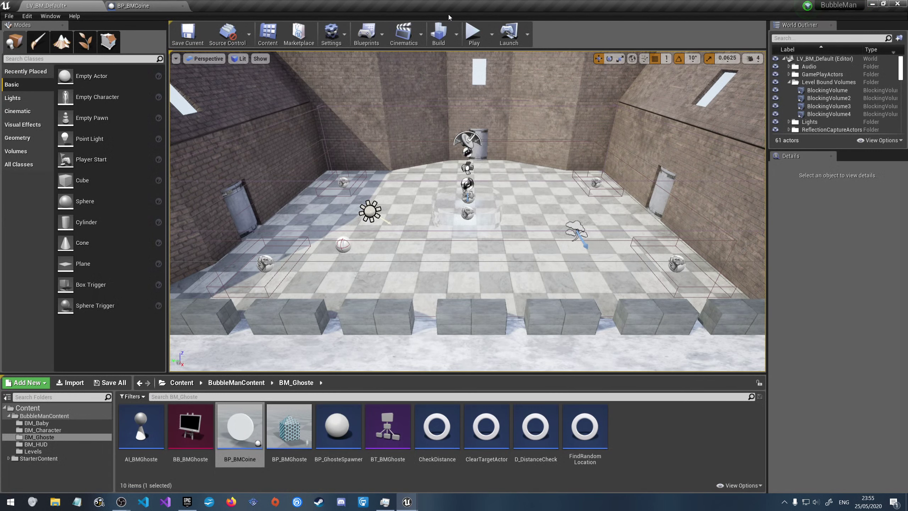
pyautogui.click(471, 28)
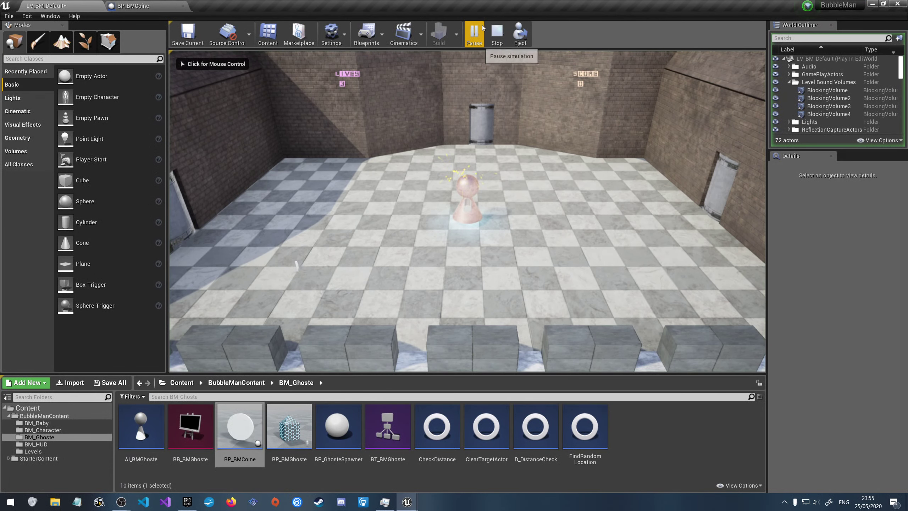
pyautogui.click(483, 32)
pyautogui.click(133, 6)
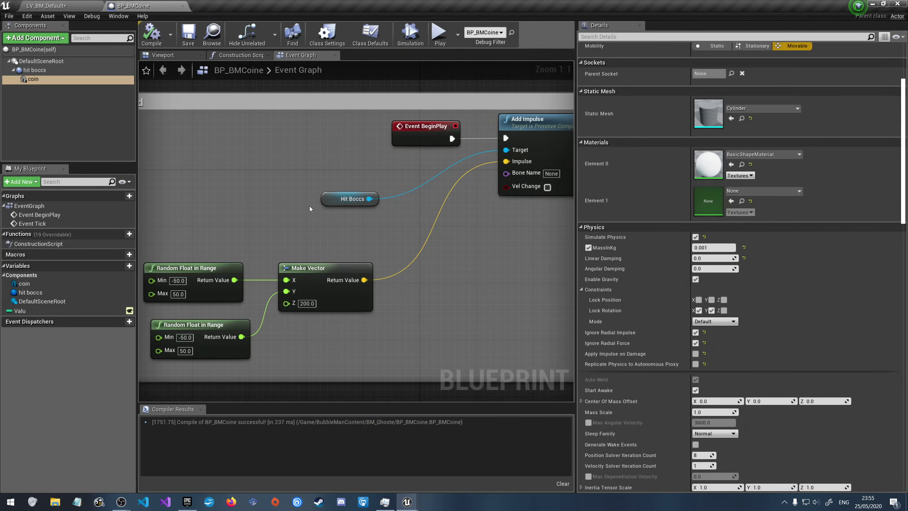
# Set the Make Vector node's Z value to 500, and compile and save BP_BMCoine
pyautogui.click(304, 303)
pyautogui.write('500')
pyautogui.press('Return')
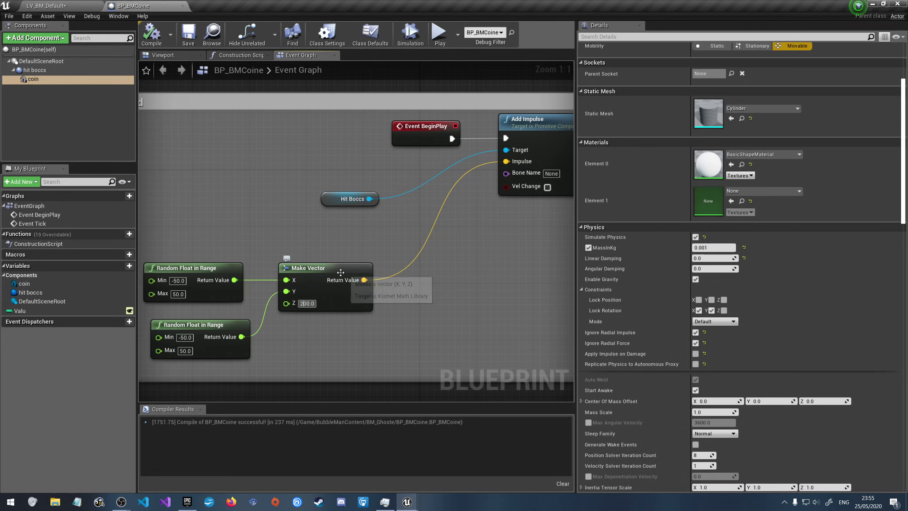
pyautogui.click(154, 33)
# Play-test the level to check how the coin reacts to the 500 Z impulse, and return to its blueprint
pyautogui.click(46, 6)
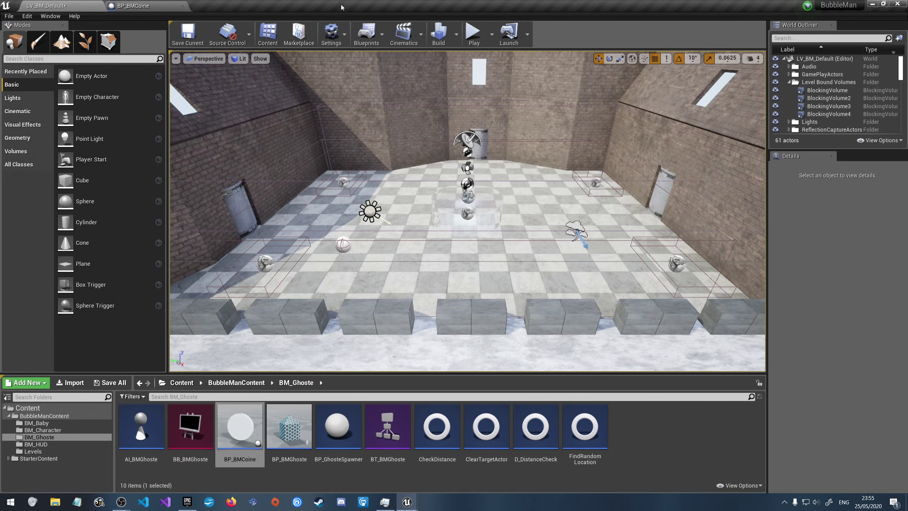
pyautogui.click(472, 31)
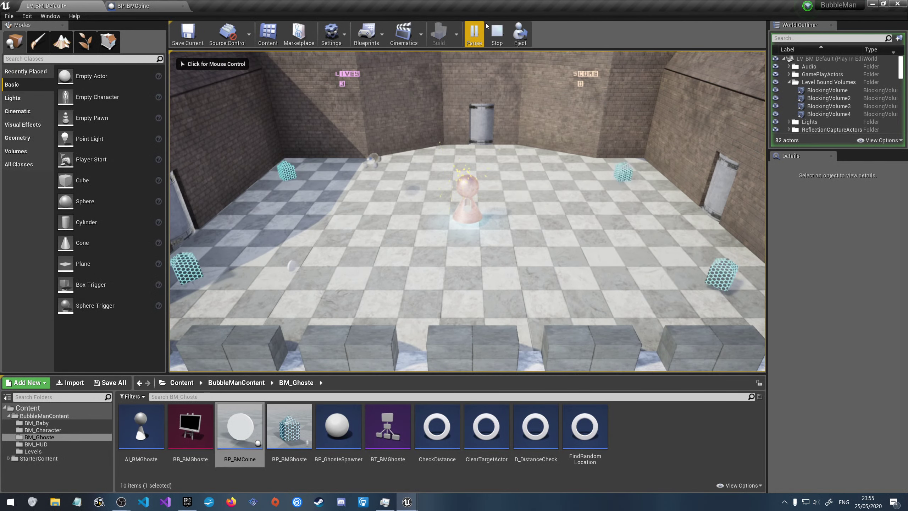
pyautogui.click(497, 32)
pyautogui.click(188, 4)
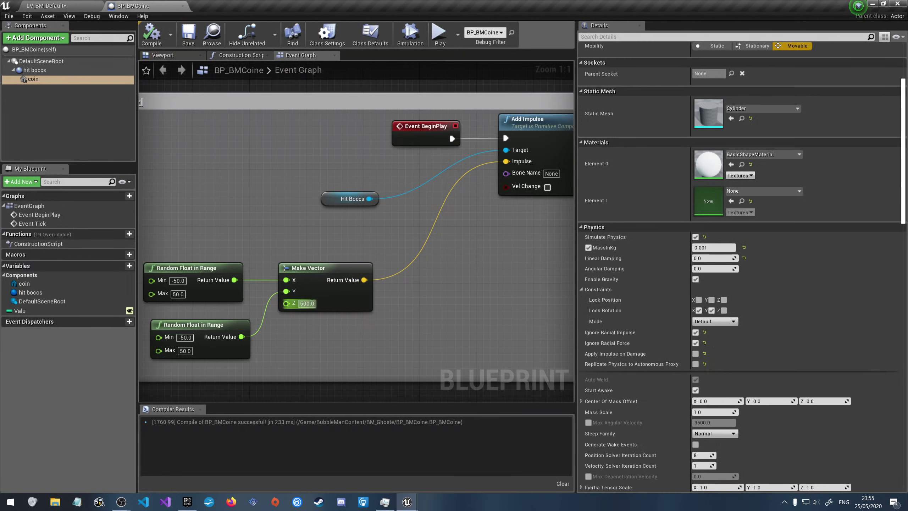
# Stack the two Random Float in Range nodes directly above each other, beside the Make Vector node
pyautogui.moveTo(210, 205); pyautogui.dragTo(312, 170, button='right')
pyautogui.moveTo(292, 229); pyautogui.dragTo(287, 159)
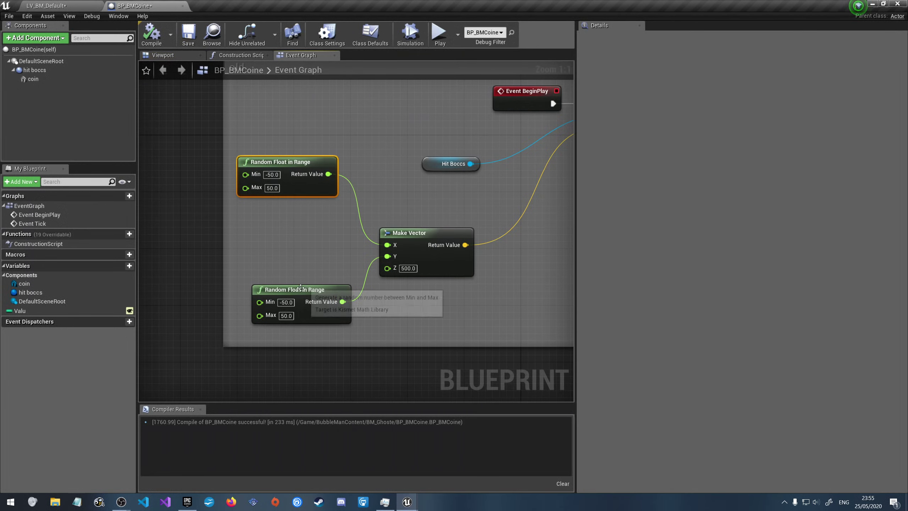
pyautogui.moveTo(303, 293); pyautogui.dragTo(288, 207)
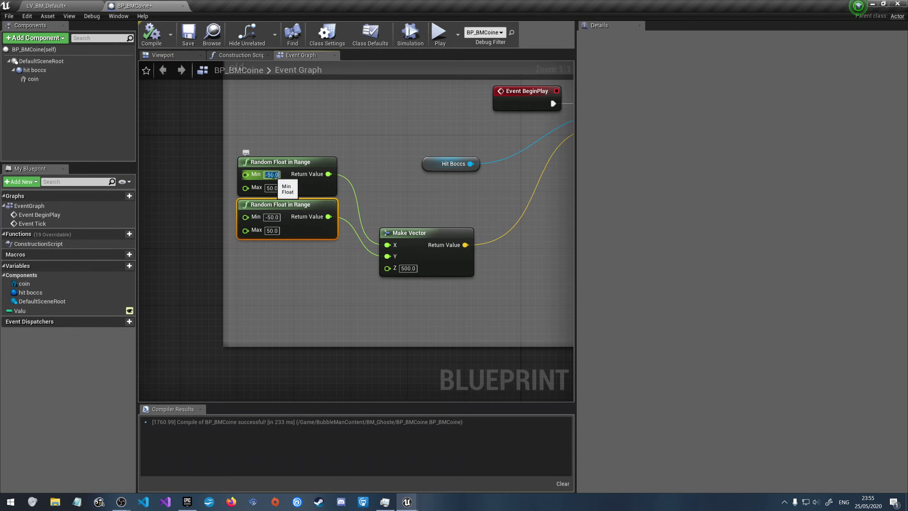
# Set both Random Float in Range nodes to a minimum of -100 and a maximum of 100, and compile and save BP_BMCoine
pyautogui.write('-1')
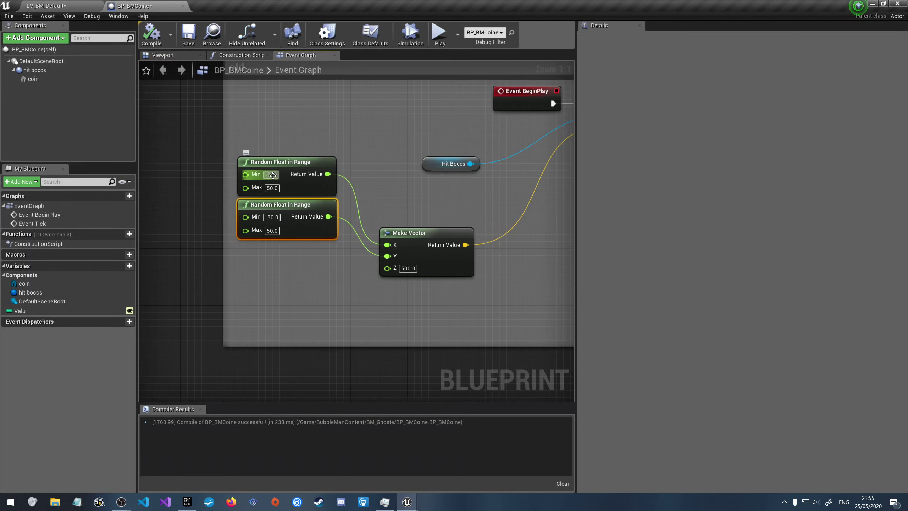
pyautogui.write('00')
pyautogui.press('Return')
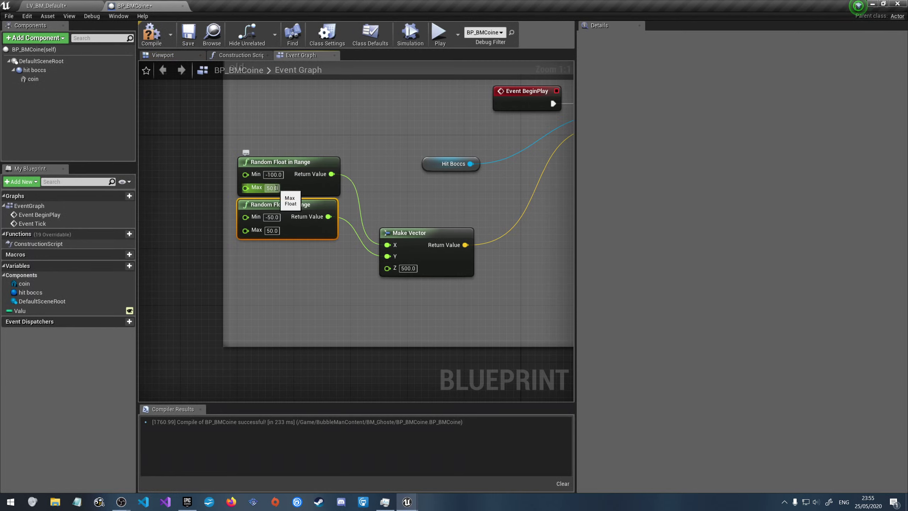
pyautogui.click(276, 187)
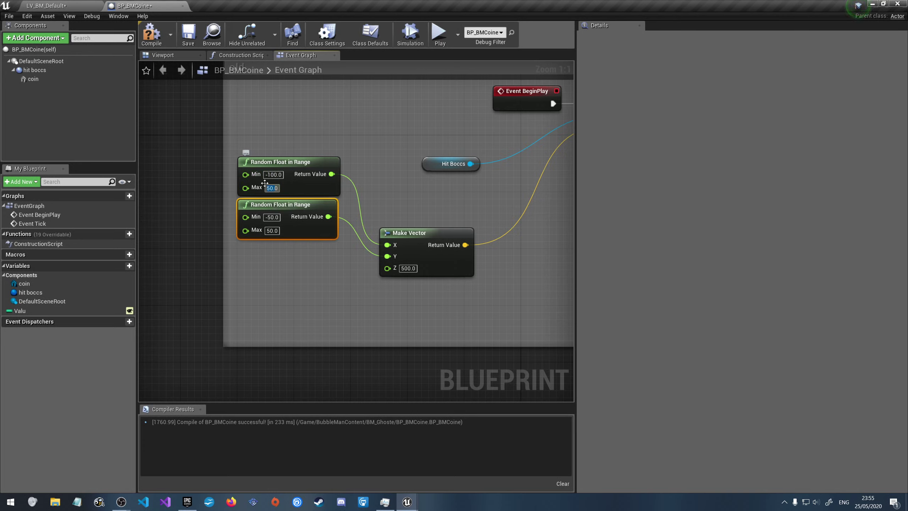
pyautogui.click(272, 218)
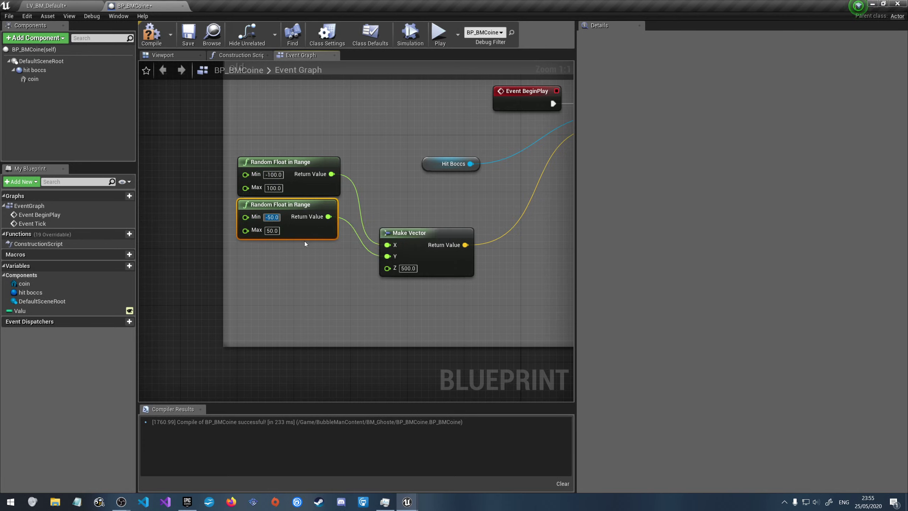
pyautogui.press('Left')
pyautogui.write('-100')
pyautogui.click(271, 231)
pyautogui.write('100')
pyautogui.press('Return')
pyautogui.click(345, 275)
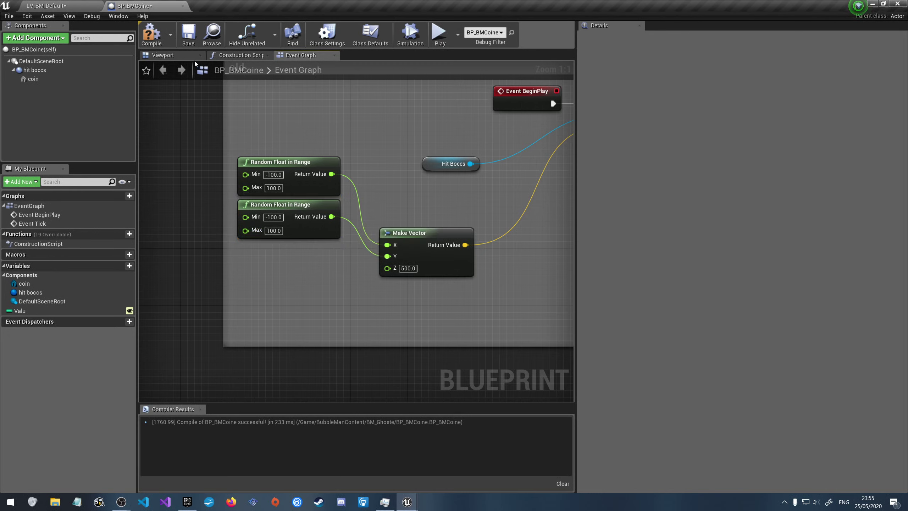
pyautogui.click(194, 36)
# Save the LV_BM_Default level and start a play-test of the coin with the wider random impulse range
pyautogui.click(46, 6)
pyautogui.click(187, 34)
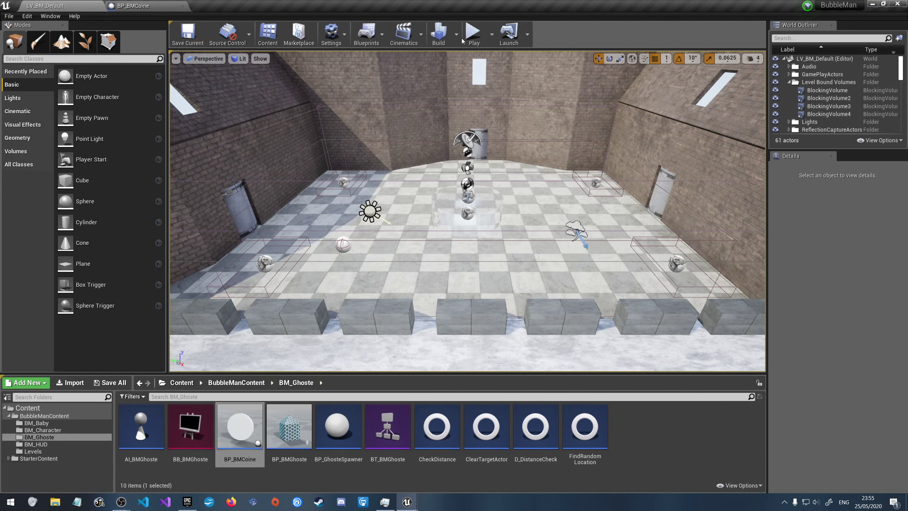
pyautogui.click(472, 34)
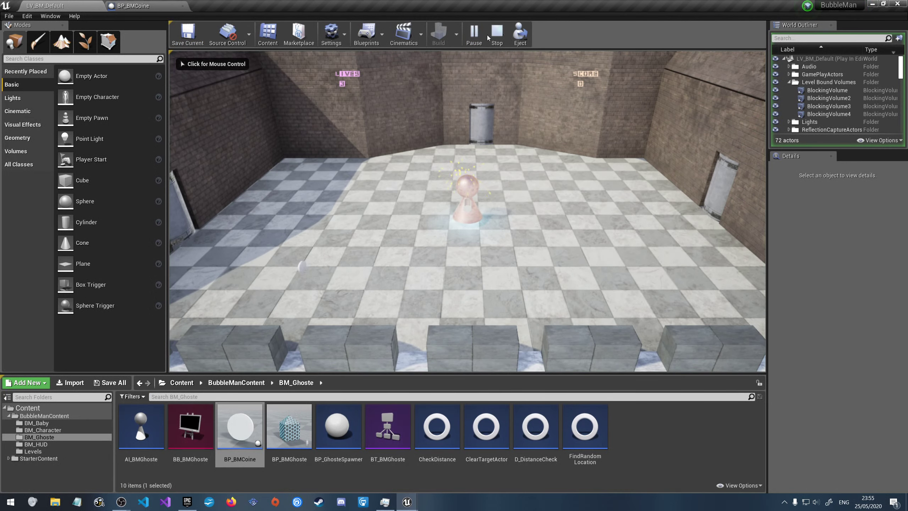
# Play-test the level several times to check the coin's launch with the wider random impulse range, and return to its blueprint
pyautogui.click(497, 35)
pyautogui.click(471, 32)
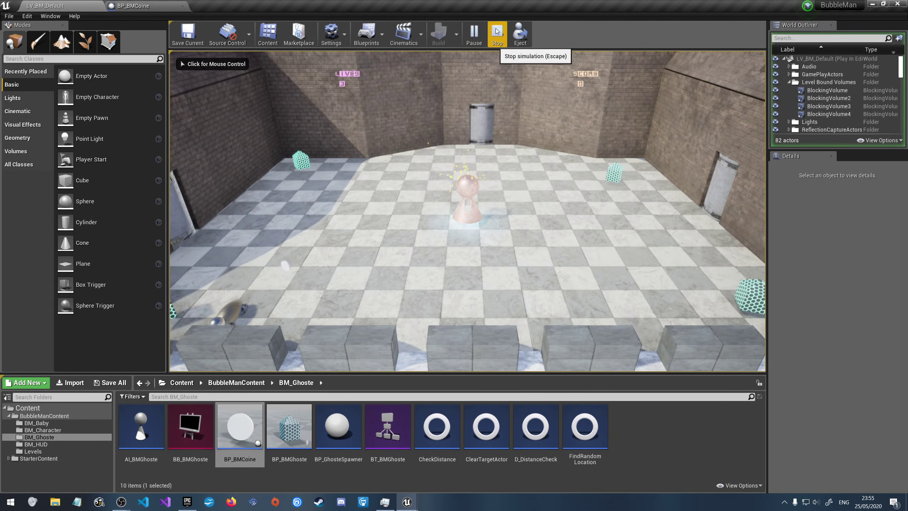
pyautogui.click(496, 31)
pyautogui.click(473, 34)
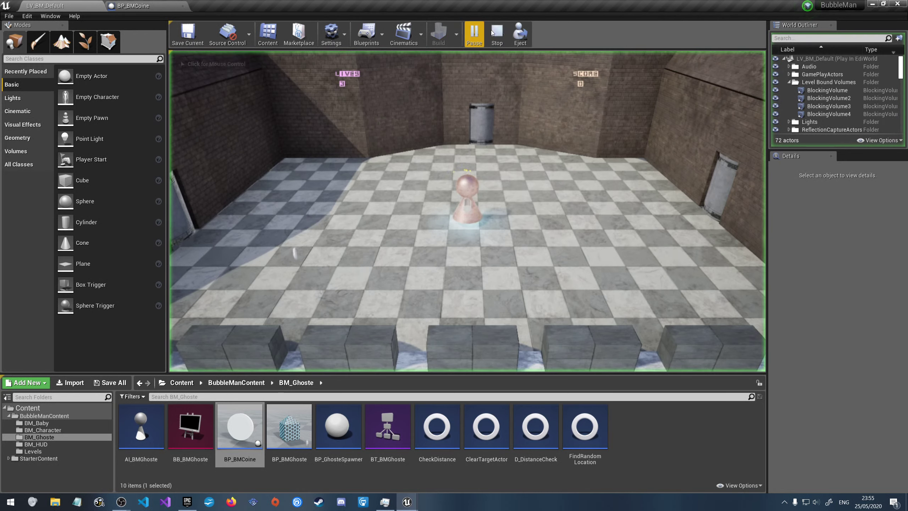
pyautogui.click(497, 31)
pyautogui.click(478, 31)
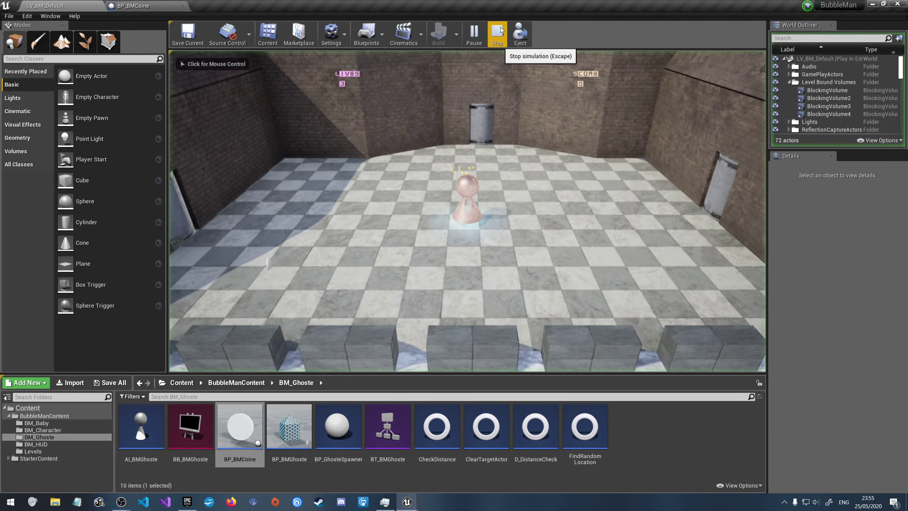
pyautogui.click(499, 31)
pyautogui.click(143, 6)
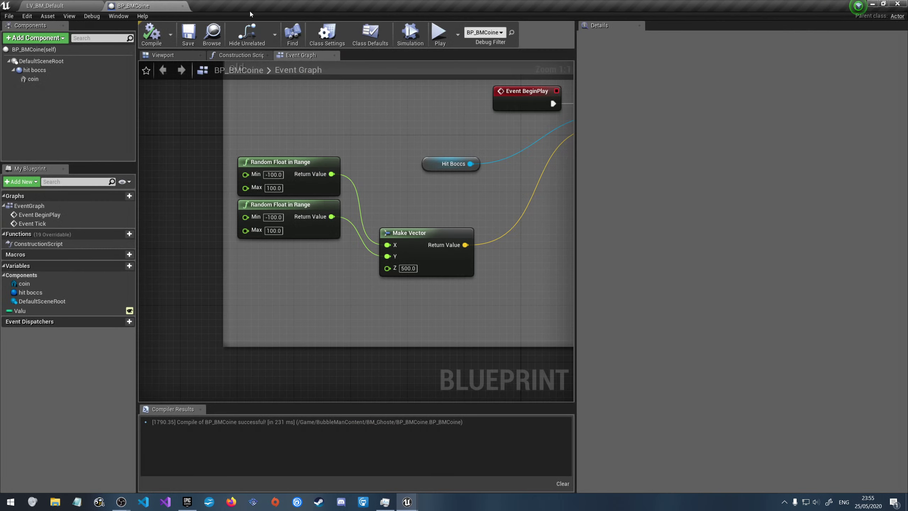
# Set the Z value of the Make Vector node to 850 and compile BP_BMCoine
pyautogui.click(408, 268)
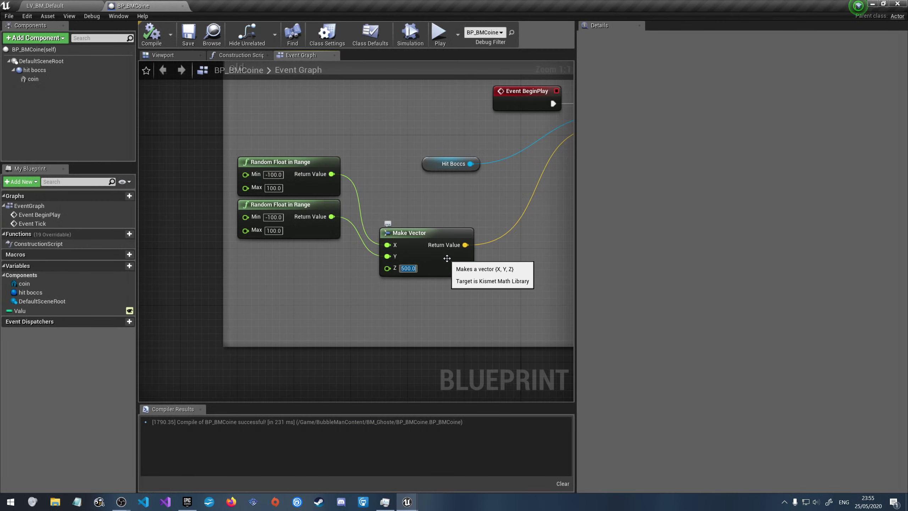
pyautogui.write('8')
pyautogui.press('Return')
pyautogui.write('50')
pyautogui.press('Return')
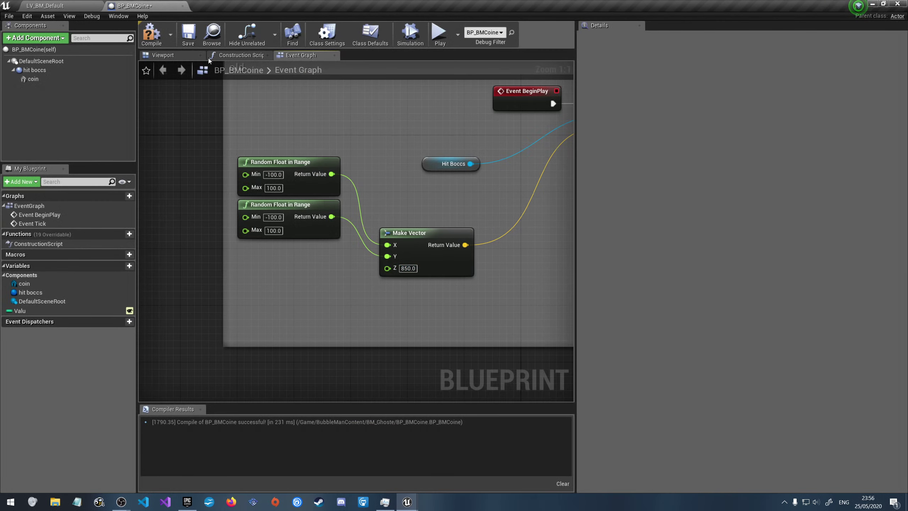
pyautogui.click(161, 35)
# Play-test the level repeatedly to check the coin's launch with the 850 Z impulse, and return to its blueprint
pyautogui.click(440, 33)
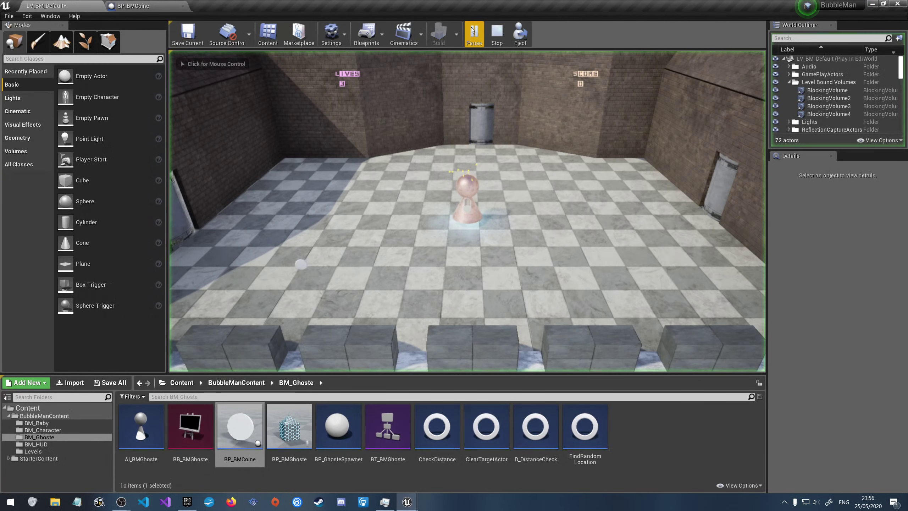
pyautogui.click(496, 30)
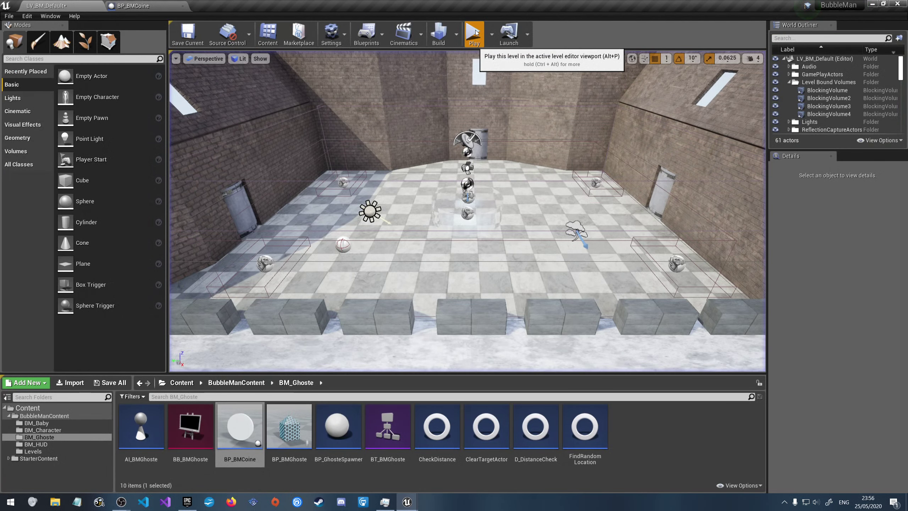
pyautogui.click(476, 30)
pyautogui.press('Escape')
pyautogui.click(484, 32)
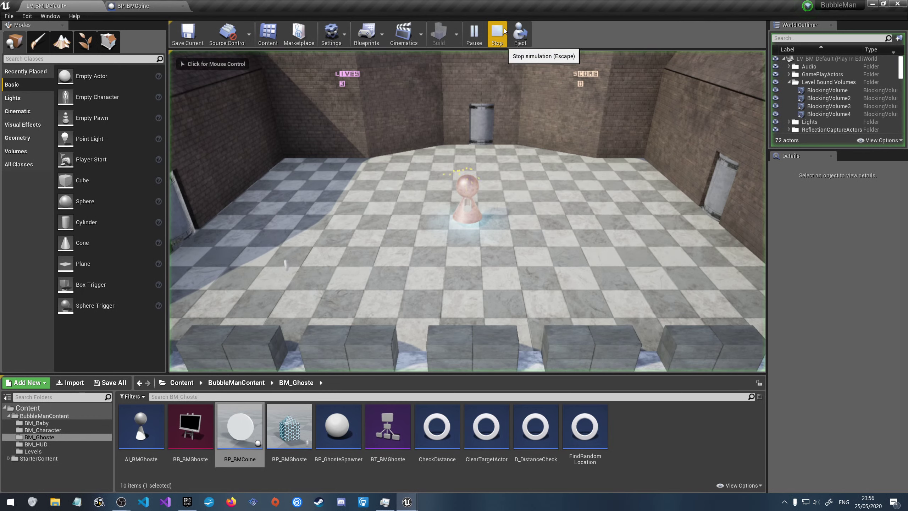
pyautogui.press('Escape')
pyautogui.click(480, 32)
pyautogui.click(498, 32)
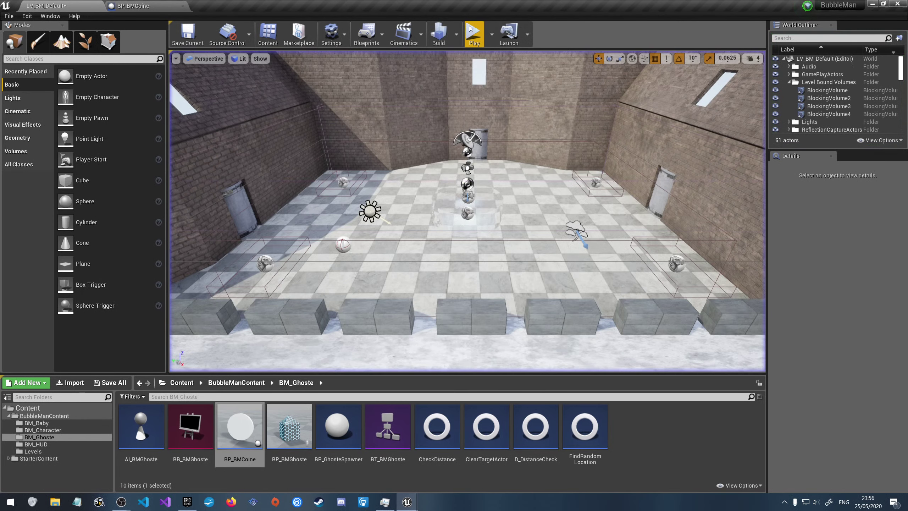
pyautogui.click(466, 26)
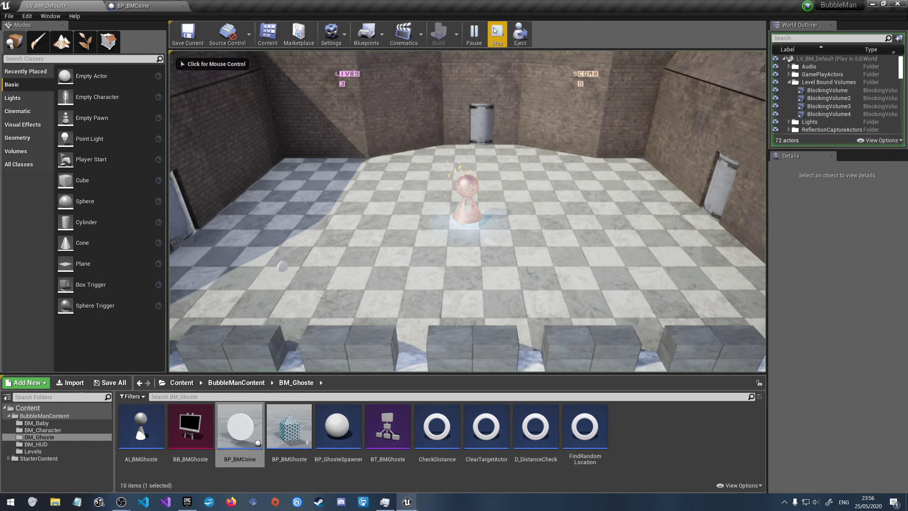
pyautogui.press('Escape')
pyautogui.click(482, 29)
pyautogui.press('Escape')
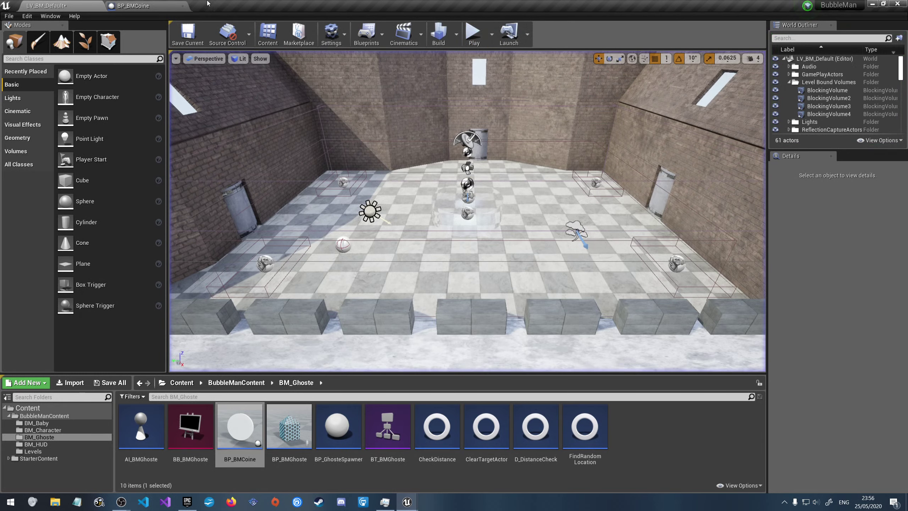
pyautogui.click(133, 6)
# Turn off Replicate Physics to Autonomous Proxy on the hit boccs component, keeping its constraint mode at Default and gravity enabled
pyautogui.click(34, 70)
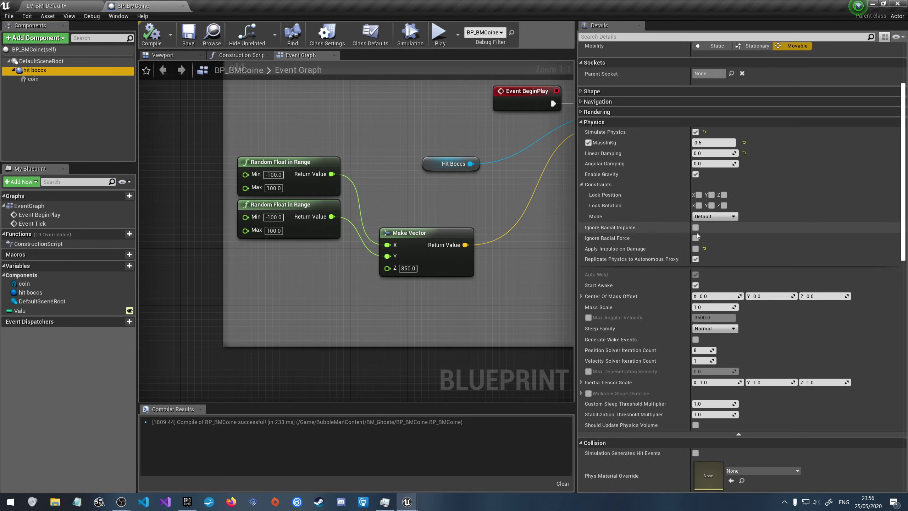
pyautogui.click(695, 259)
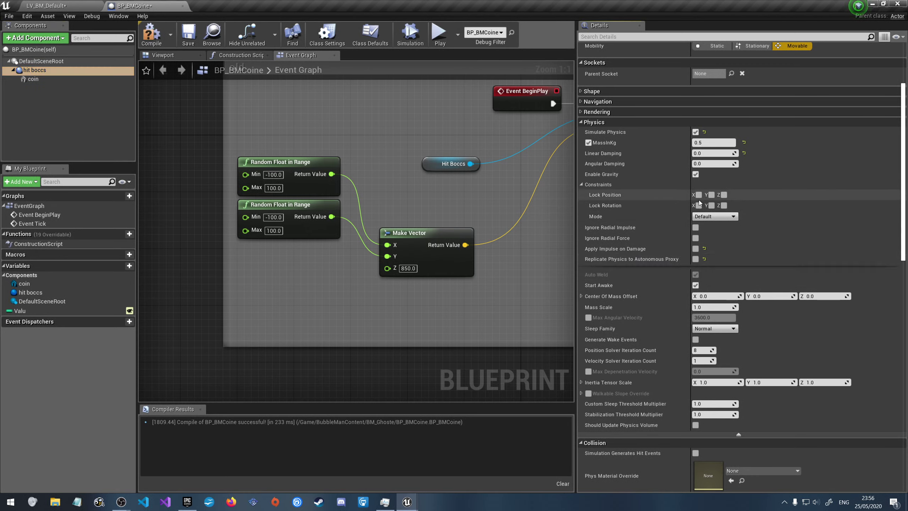
pyautogui.click(711, 217)
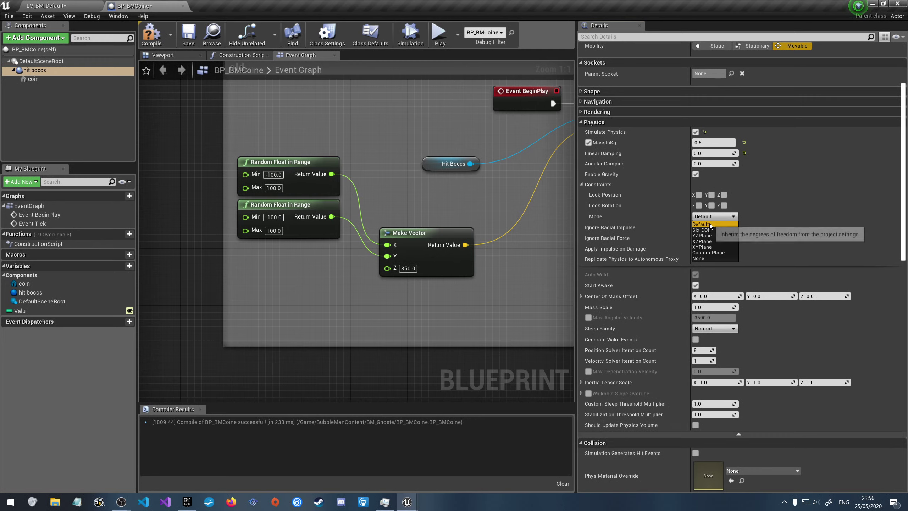
pyautogui.click(715, 217)
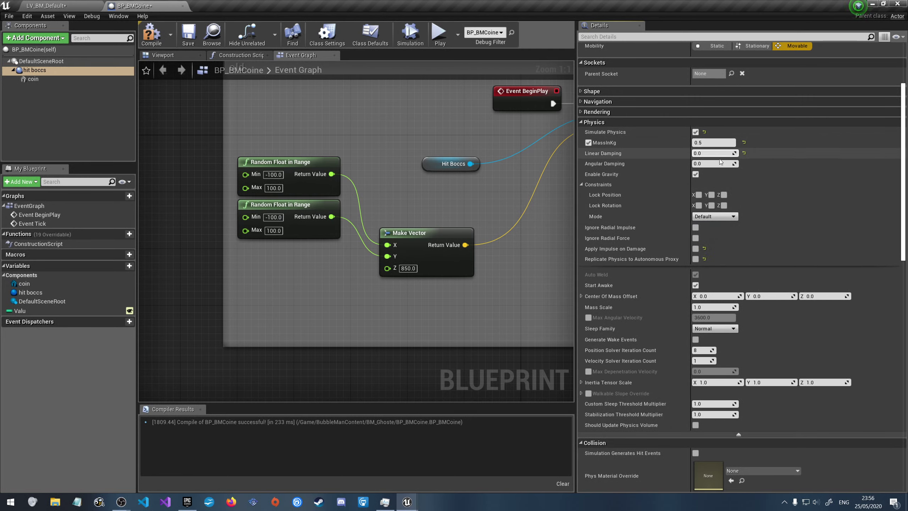
pyautogui.click(695, 174)
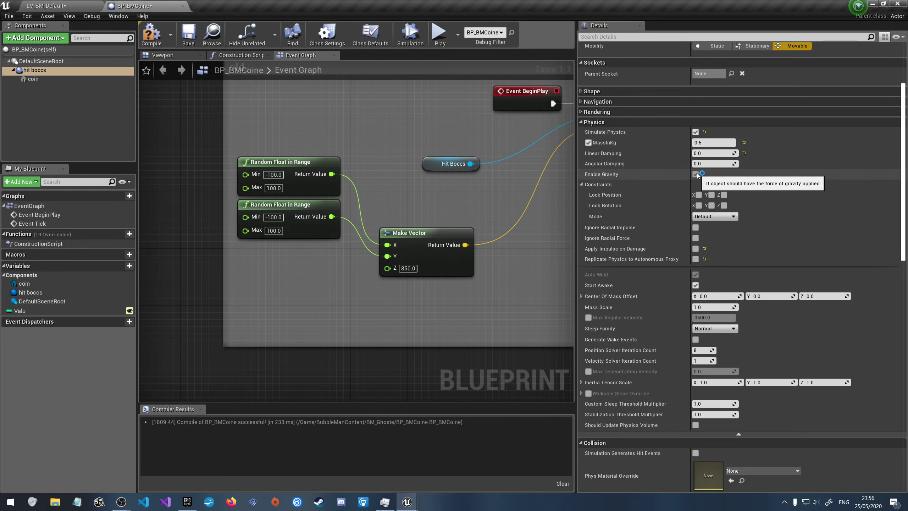
# Turn off Enable Gravity on the coin component, compile BP_BMCoine and go back to the level
pyautogui.click(33, 79)
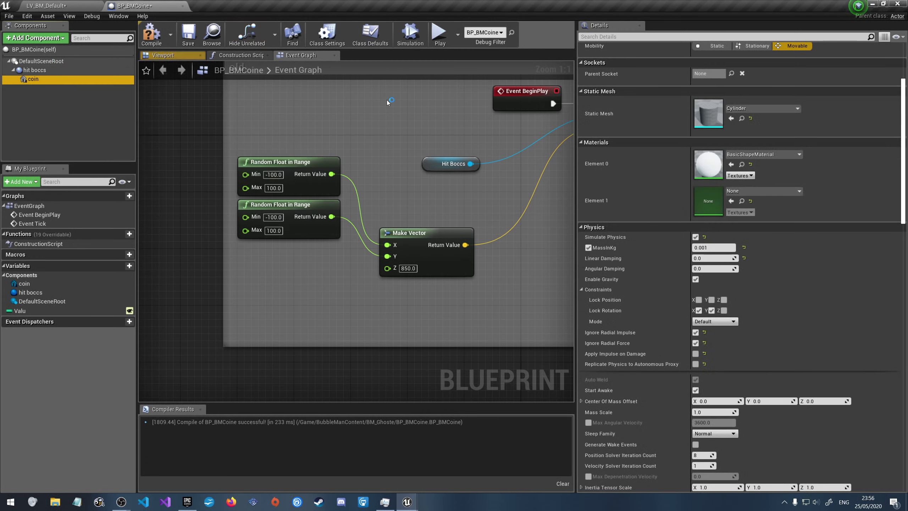
pyautogui.click(695, 279)
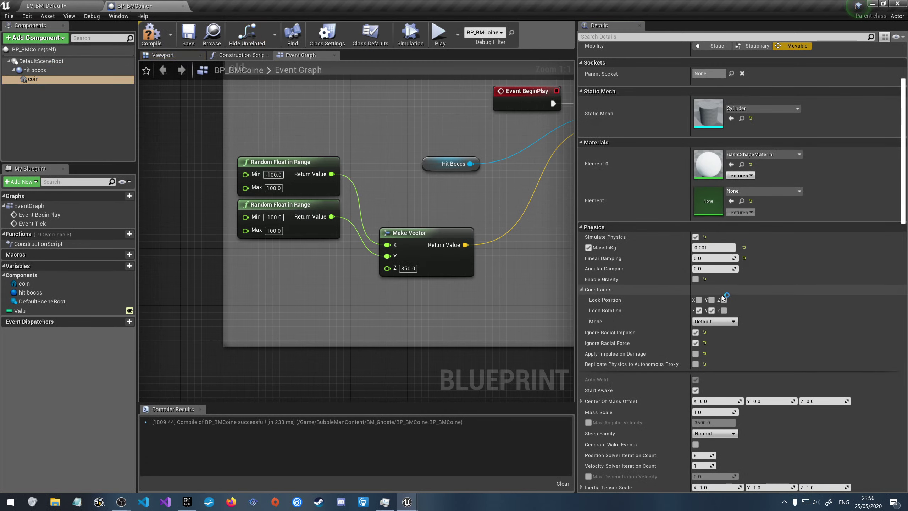
pyautogui.click(204, 35)
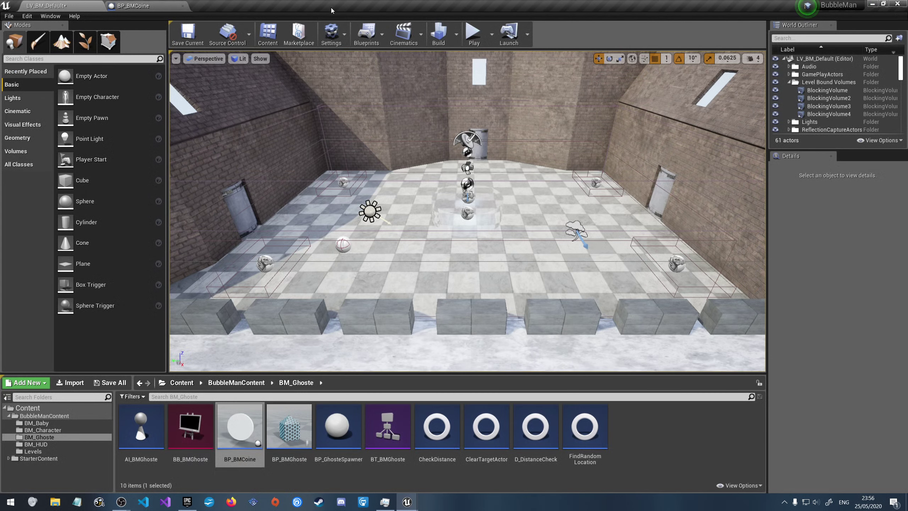
# Play-test the coin without gravity on its mesh, and review the hit boccs physics settings and the impulse nodes in BP_BMCoine
pyautogui.click(472, 29)
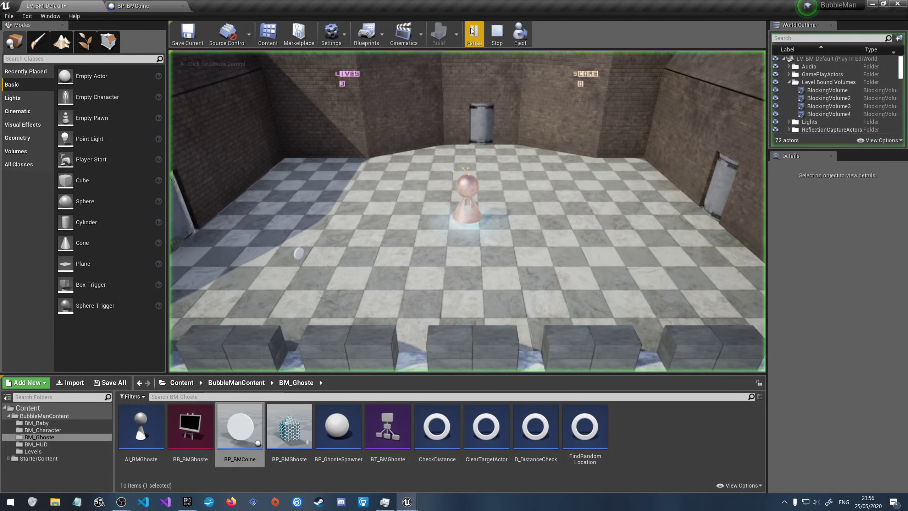
pyautogui.click(495, 30)
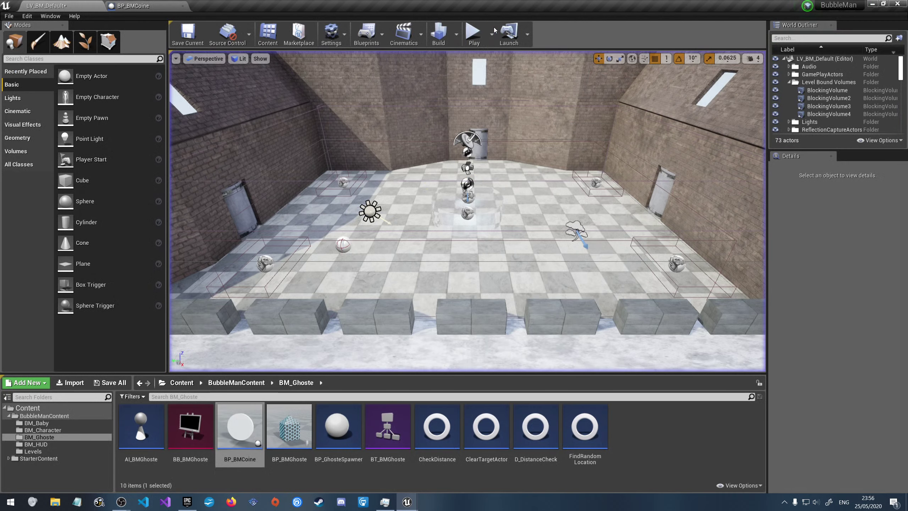
pyautogui.click(130, 4)
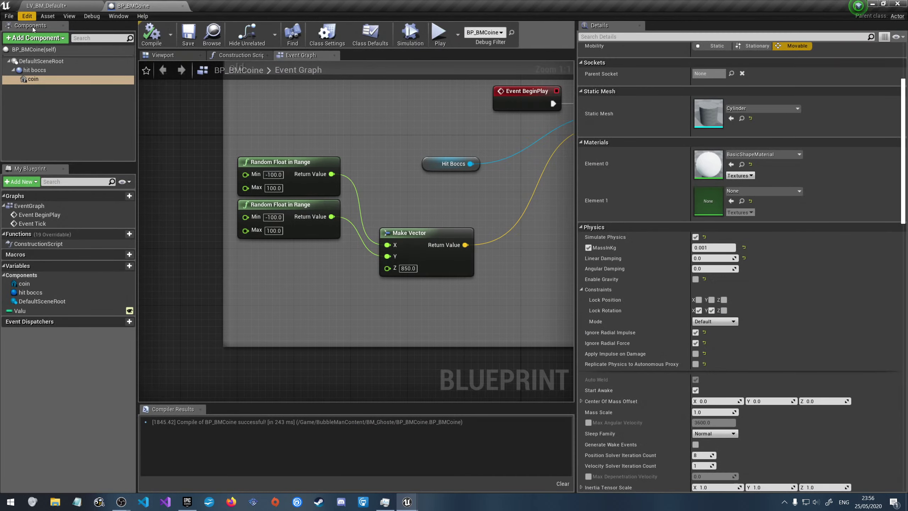
pyautogui.click(44, 72)
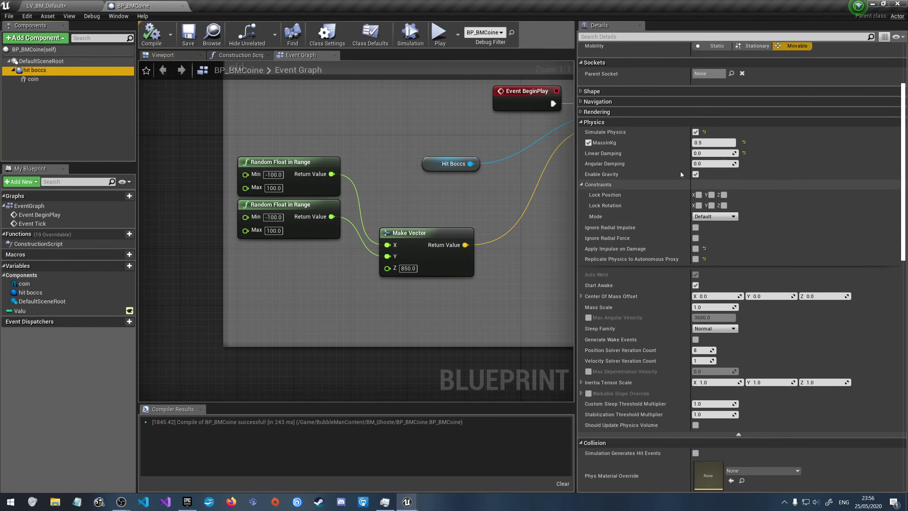
pyautogui.moveTo(387, 130); pyautogui.dragTo(308, 163, button='right')
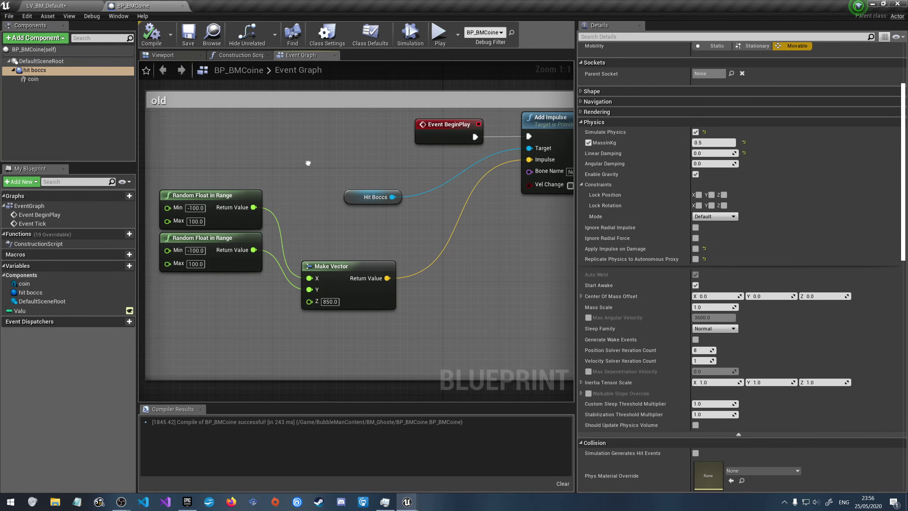
# Save the LV_BM_Default level and play-test the coin's launch once more
pyautogui.click(47, 6)
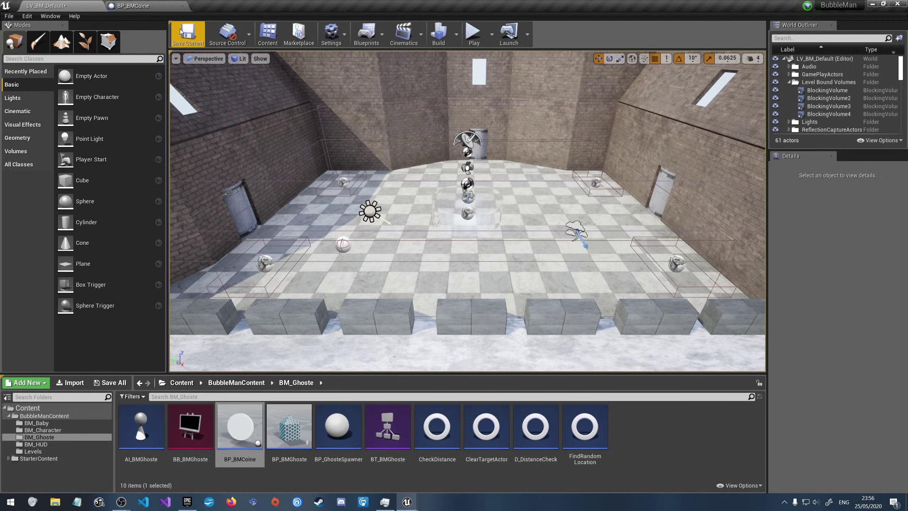
pyautogui.click(180, 32)
pyautogui.click(472, 32)
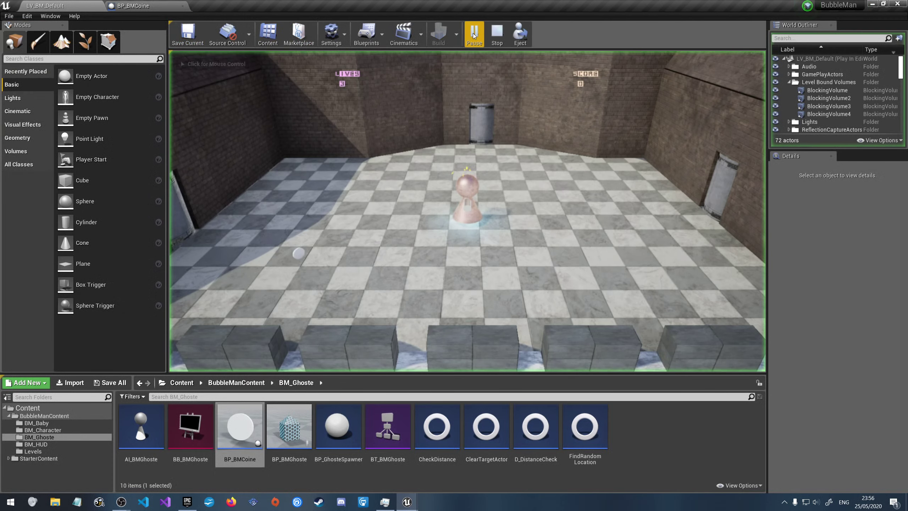
pyautogui.click(497, 30)
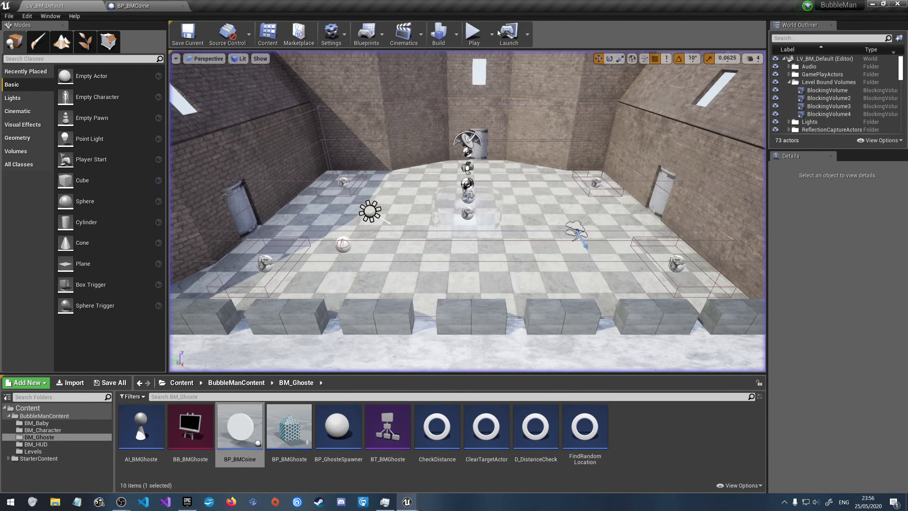
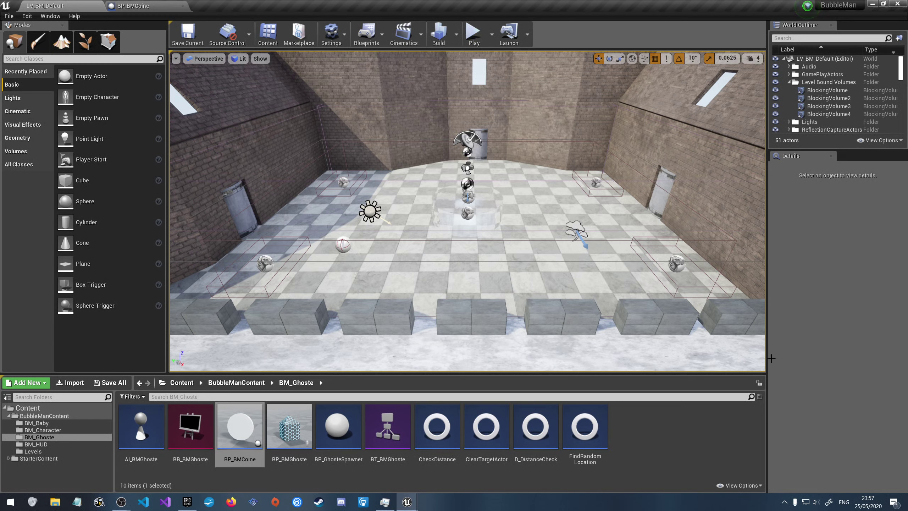
pyautogui.hotkey('alt', 'Tab')
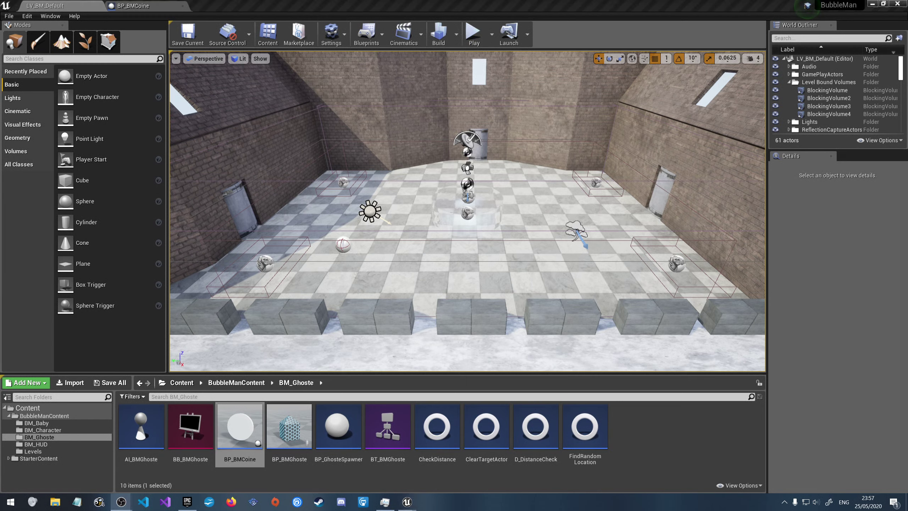
pyautogui.click(452, 256)
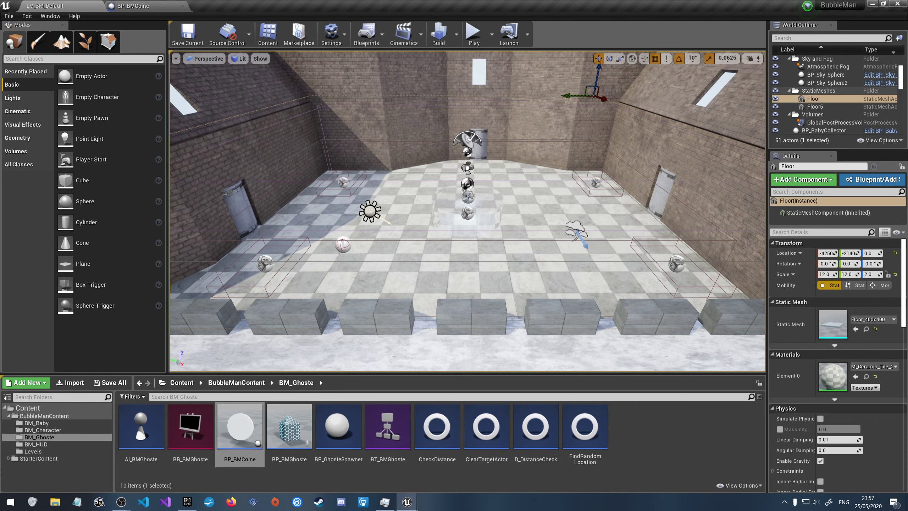
pyautogui.hotkey('alt', 'Tab')
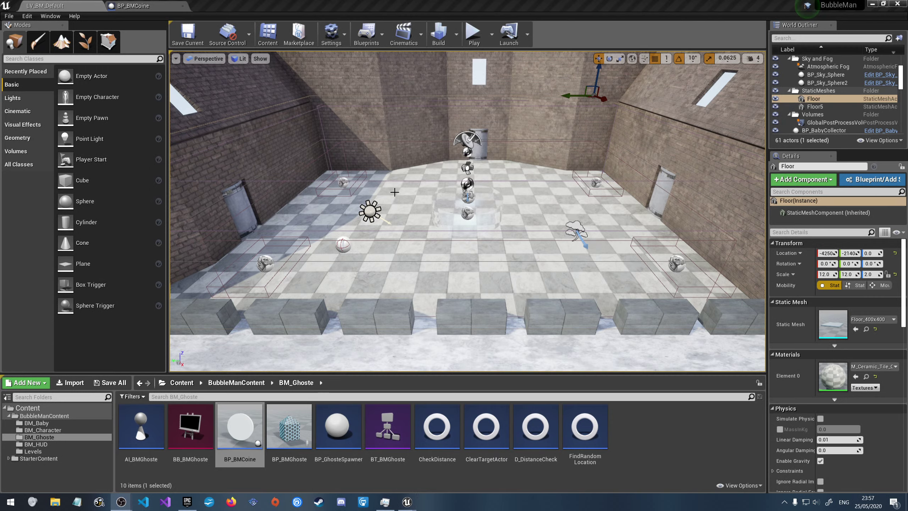
# Glance at the BP_BMCoine graph and switch to the other Unreal Editor window with the BP_FlowControl blueprint's coin rotation nodes
pyautogui.click(146, 5)
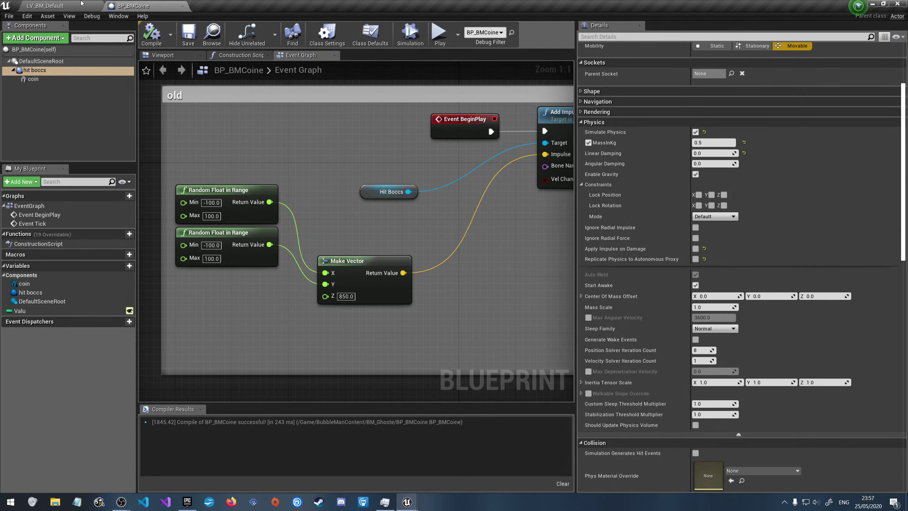
pyautogui.click(81, 4)
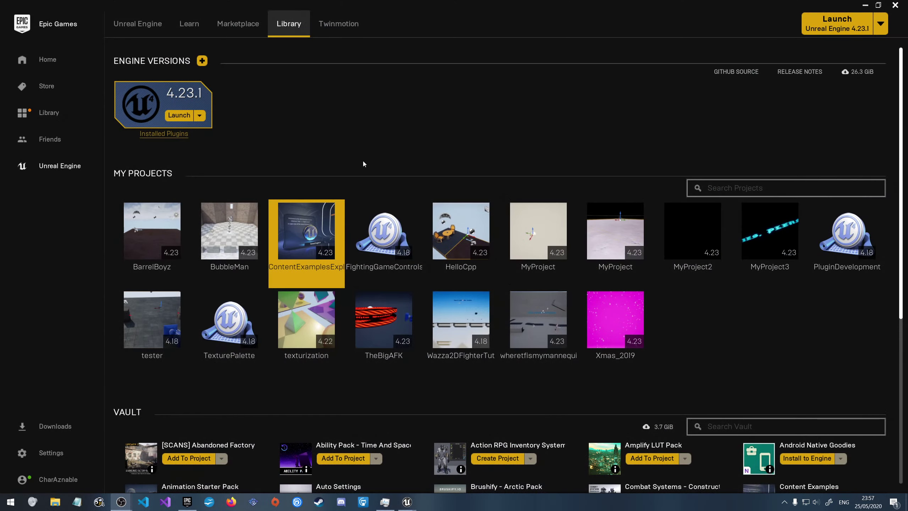
pyautogui.moveTo(407, 502)
pyautogui.click(389, 462)
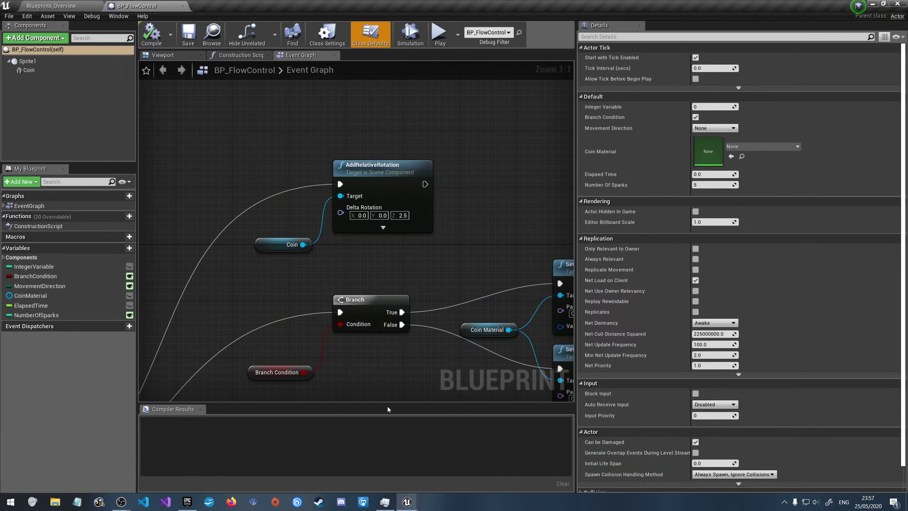
# Examine the BP_FlowControl graph from the coin's AddRelativeRotation node back to Event Tick, and check its Sprite1 and Coin components' settings
pyautogui.moveTo(308, 263); pyautogui.dragTo(308, 233, button='right')
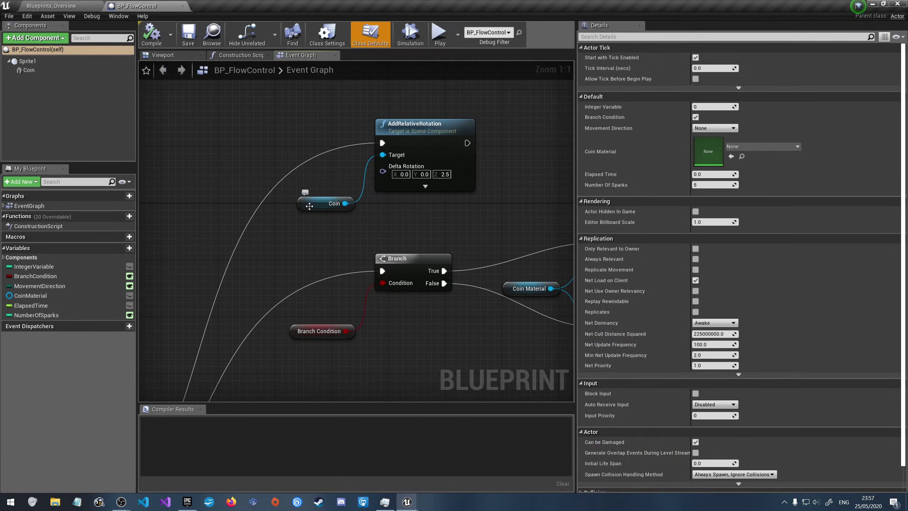
pyautogui.scroll(-4, 415, 251)
pyautogui.moveTo(332, 274); pyautogui.dragTo(446, 128, button='right')
pyautogui.scroll(4, 337, 246)
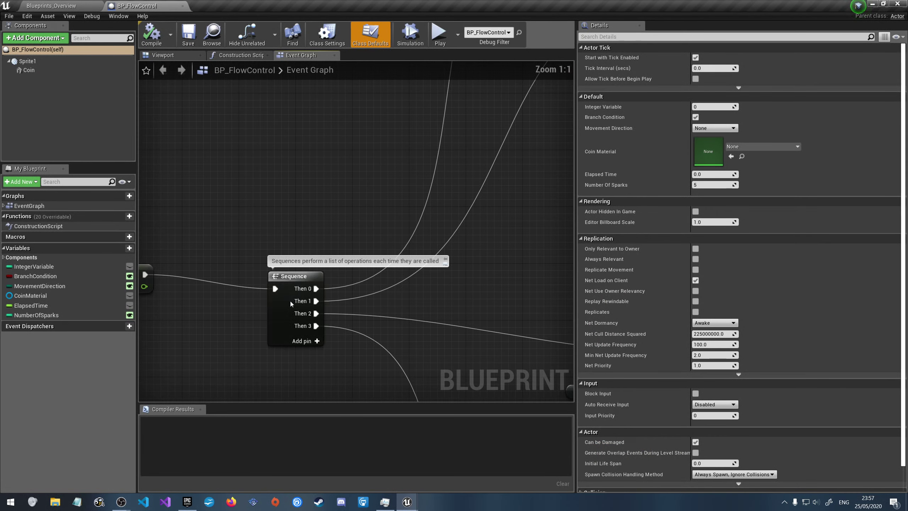
pyautogui.moveTo(293, 304); pyautogui.dragTo(448, 260, button='right')
pyautogui.moveTo(241, 257); pyautogui.dragTo(371, 267, button='right')
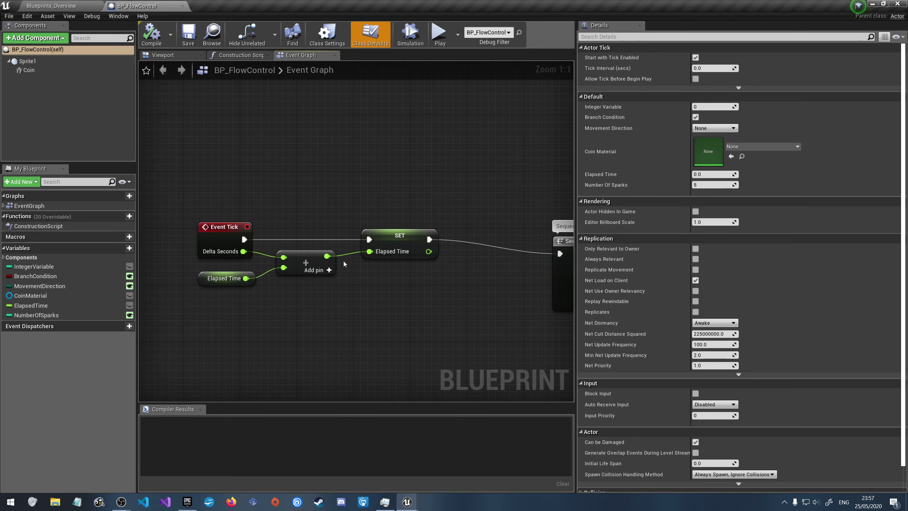
pyautogui.click(47, 62)
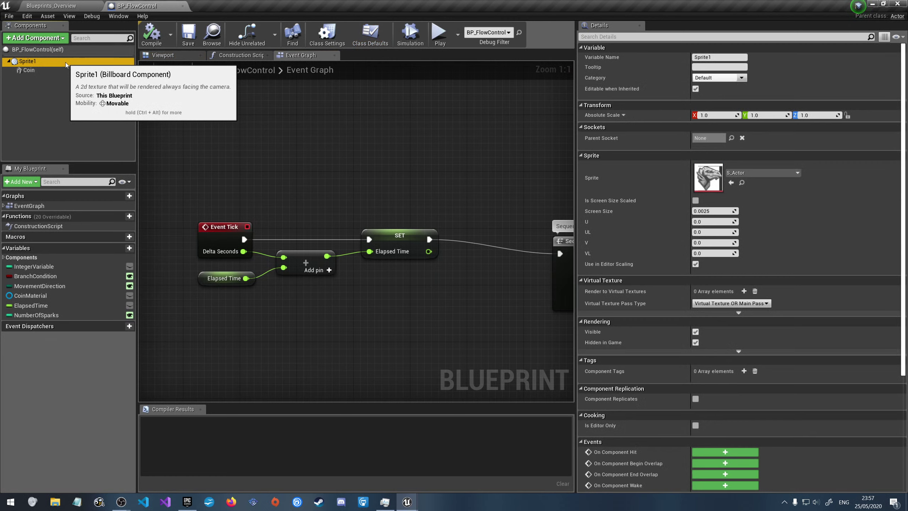
pyautogui.click(58, 69)
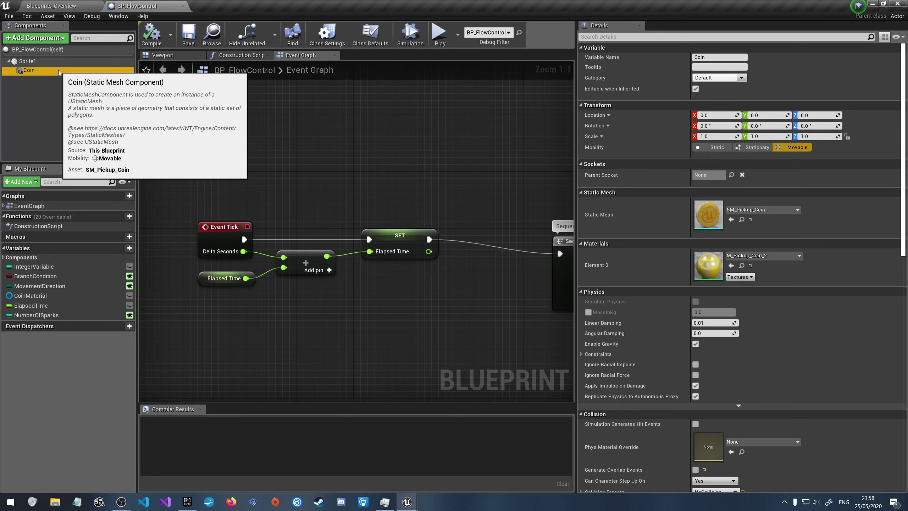
# Close the Unreal Editor holding BP_FlowControl and return to the BP_BMCoine blueprint in the BubbleMan editor
pyautogui.click(66, 4)
pyautogui.click(135, 4)
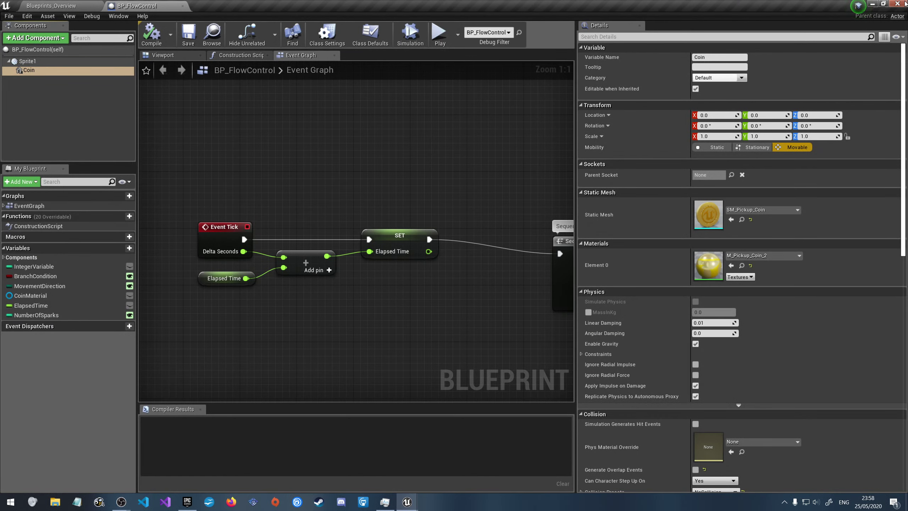
pyautogui.click(894, 4)
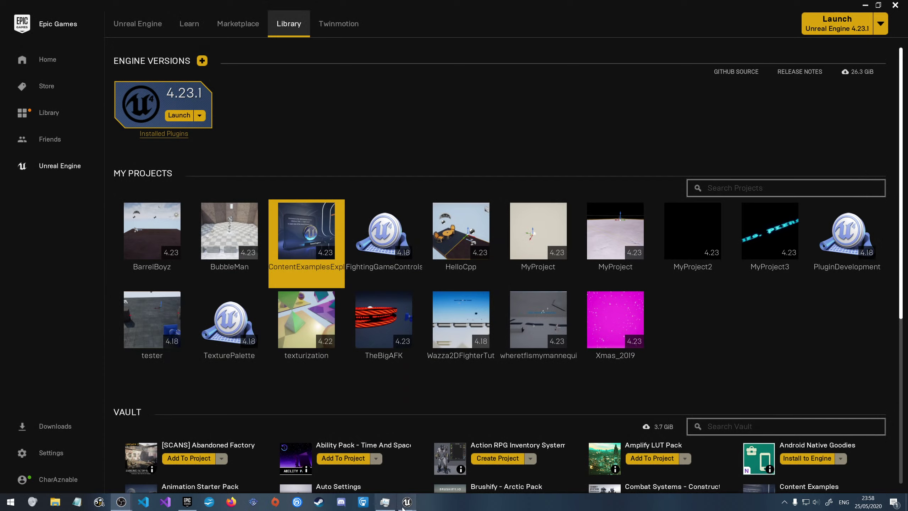
pyautogui.moveTo(403, 508)
pyautogui.click(398, 469)
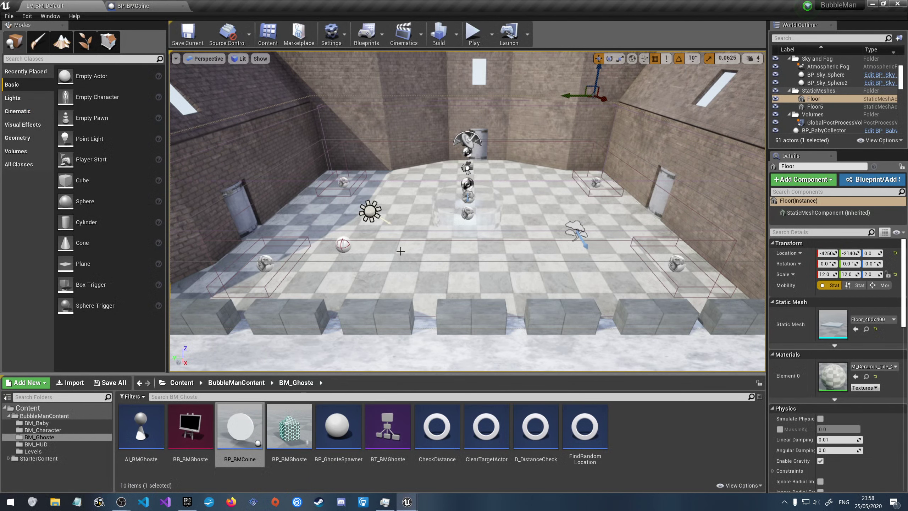
pyautogui.click(149, 6)
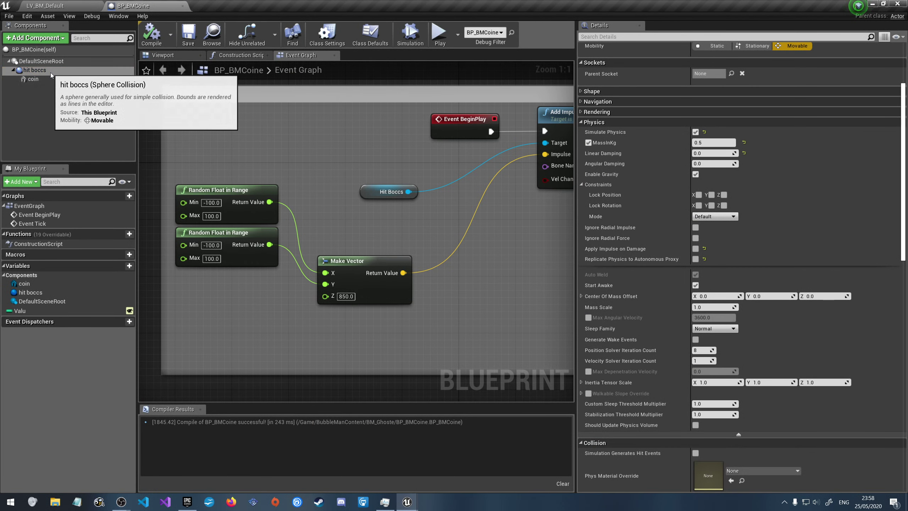
pyautogui.click(35, 73)
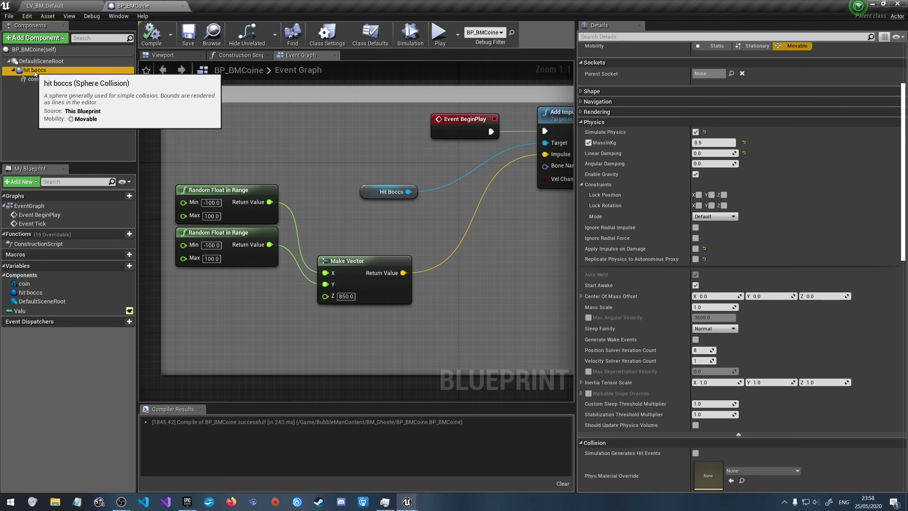
pyautogui.rightClick(35, 73)
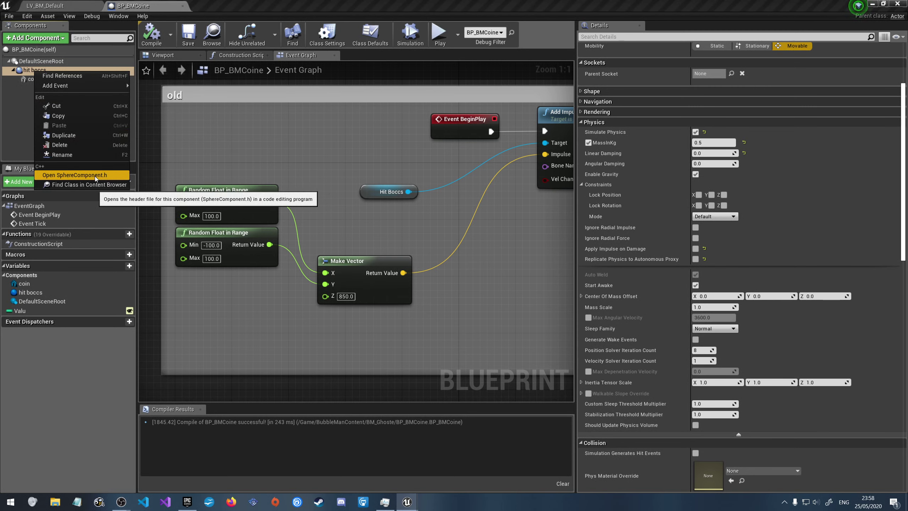
pyautogui.click(15, 97)
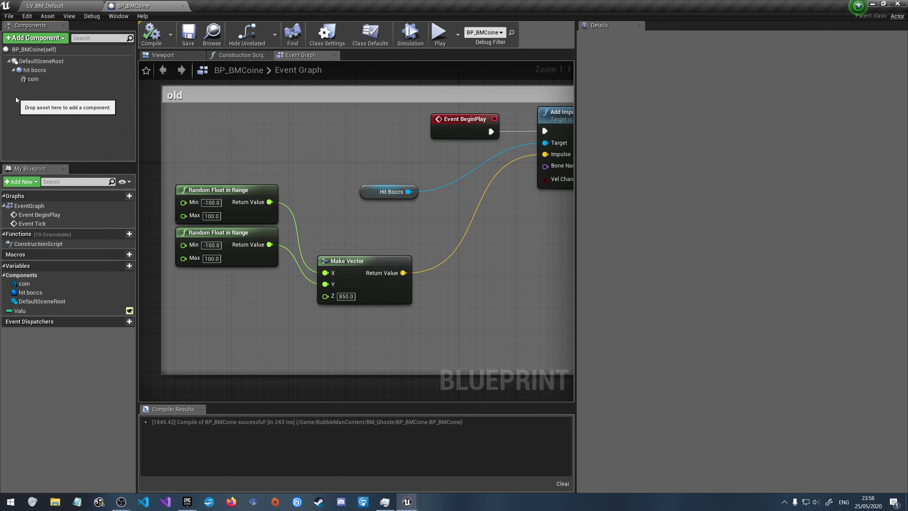
# Add a Sphere mesh component named "other hitt boxxx" to BP_BMCoine and make the coin component its child
pyautogui.click(33, 37)
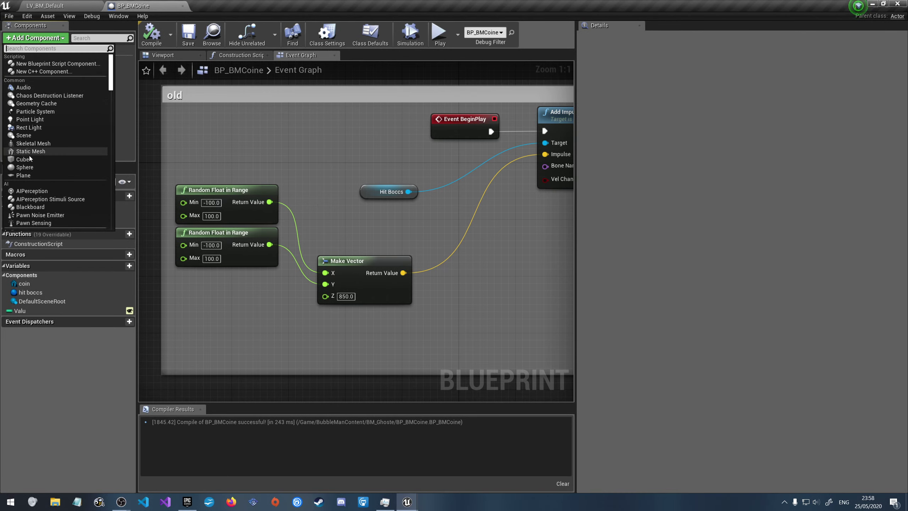
pyautogui.click(29, 167)
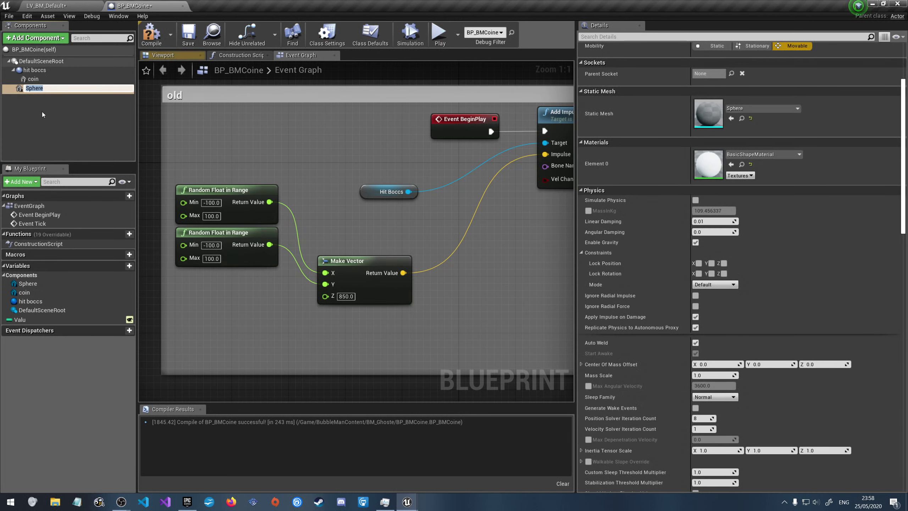
pyautogui.write('other')
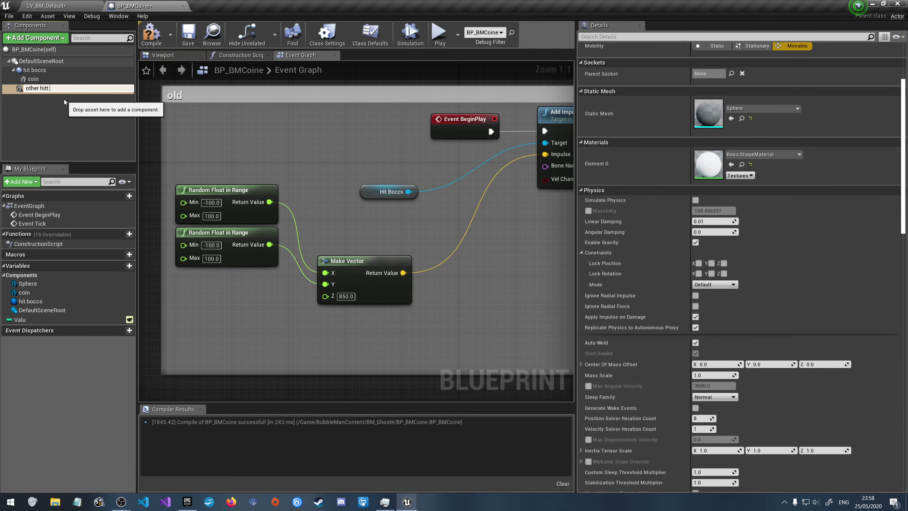
pyautogui.write(' hitt boxxx')
pyautogui.press('Return')
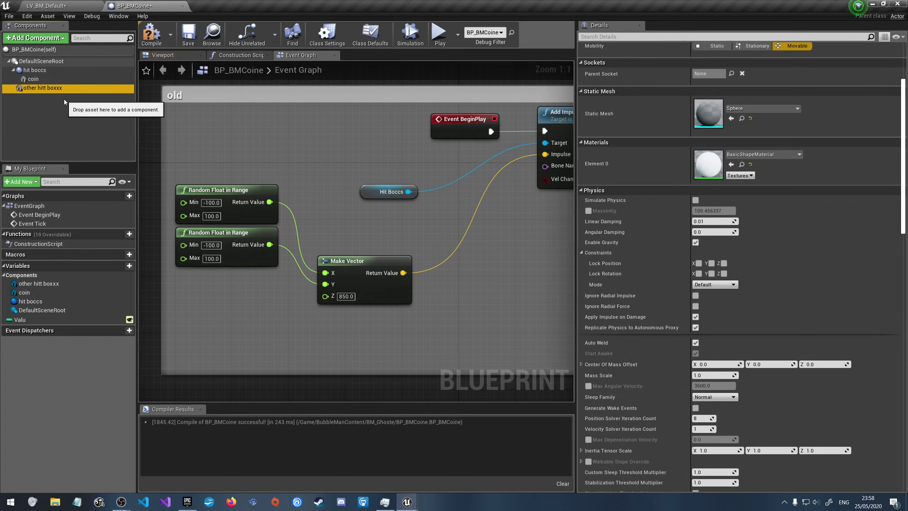
pyautogui.moveTo(34, 81); pyautogui.dragTo(43, 91)
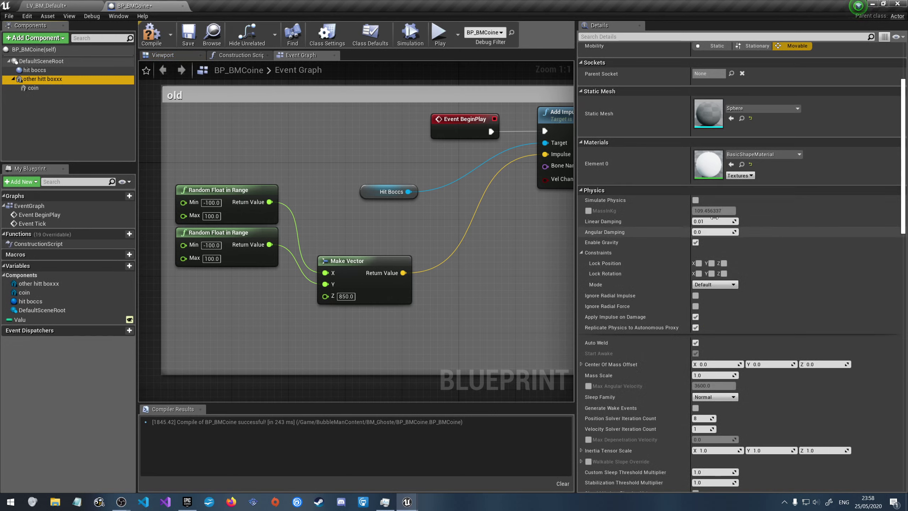
# Turn on Simulate Physics for other hitt boxxx and override its mass with 0.5 kg
pyautogui.click(695, 200)
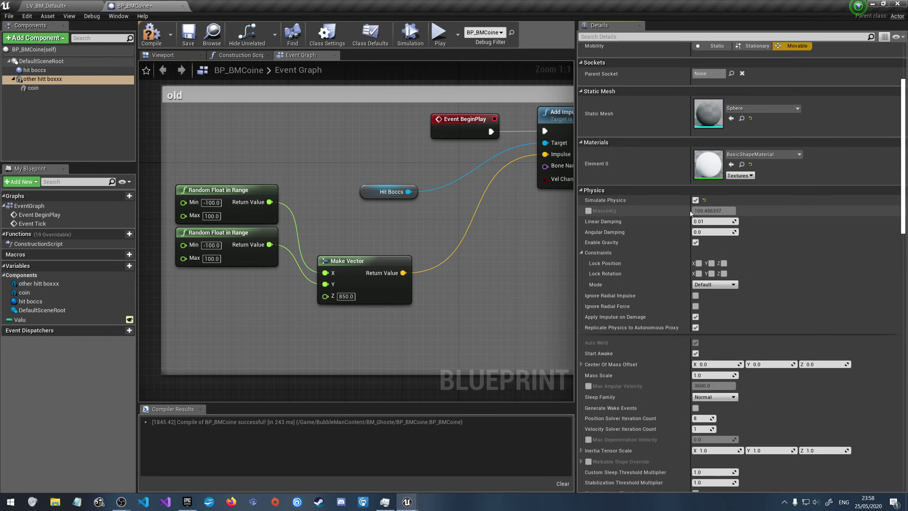
pyautogui.click(588, 211)
pyautogui.click(715, 211)
pyautogui.write('100.0')
pyautogui.press('Return')
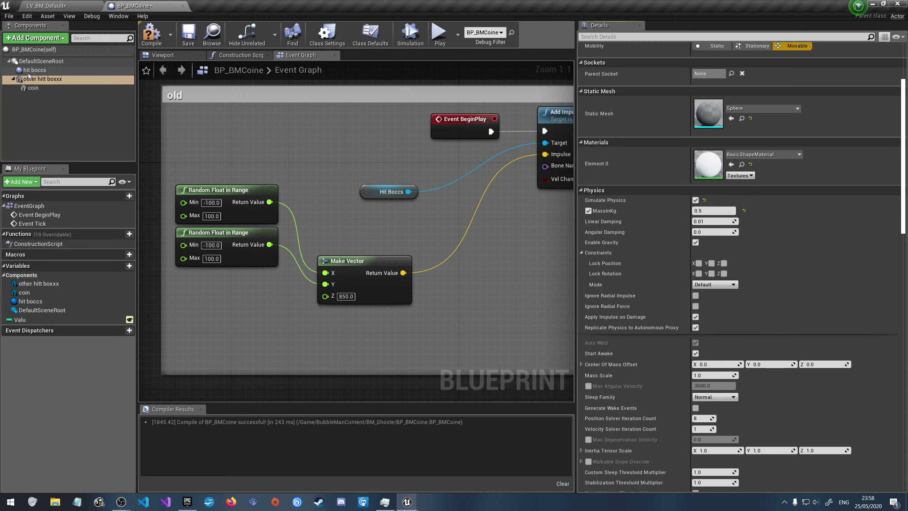
# Try other hitt boxxx as the root component, undo that, and compare its physics settings with the coin's
pyautogui.moveTo(29, 76); pyautogui.dragTo(33, 65)
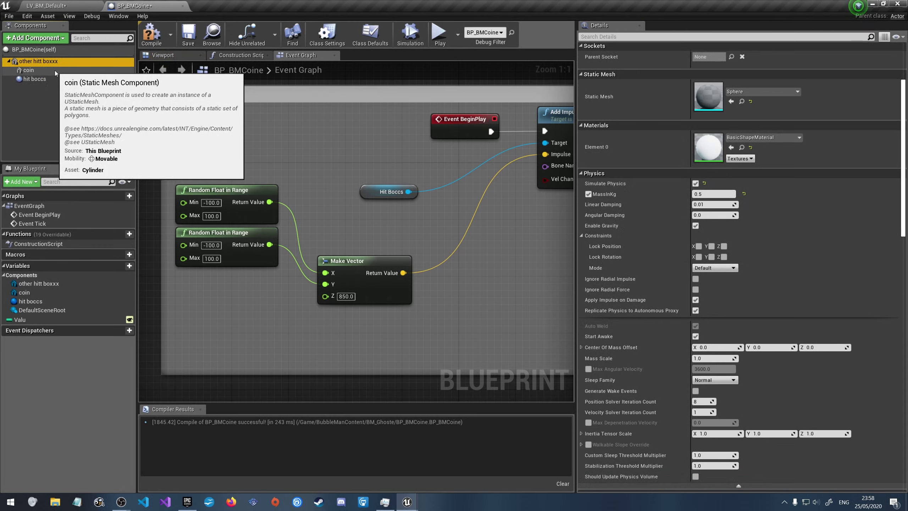
pyautogui.hotkey('ctrl', 'z')
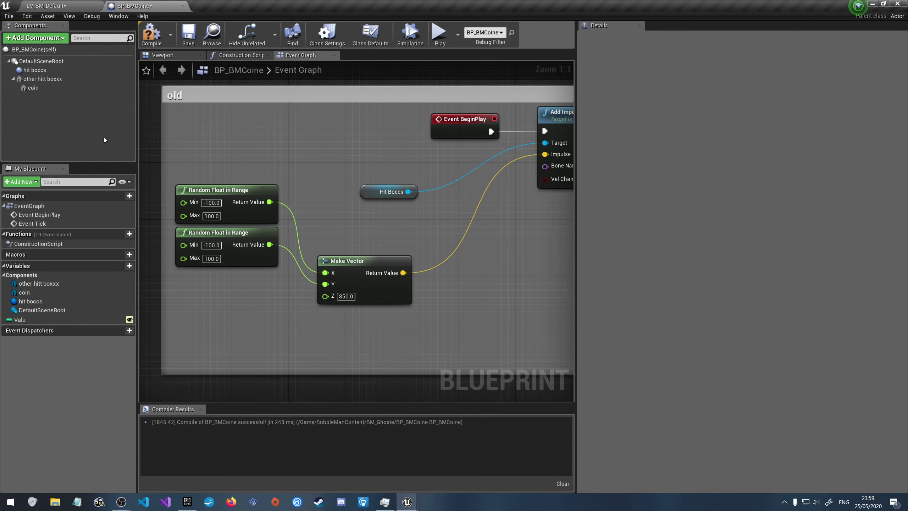
pyautogui.click(52, 79)
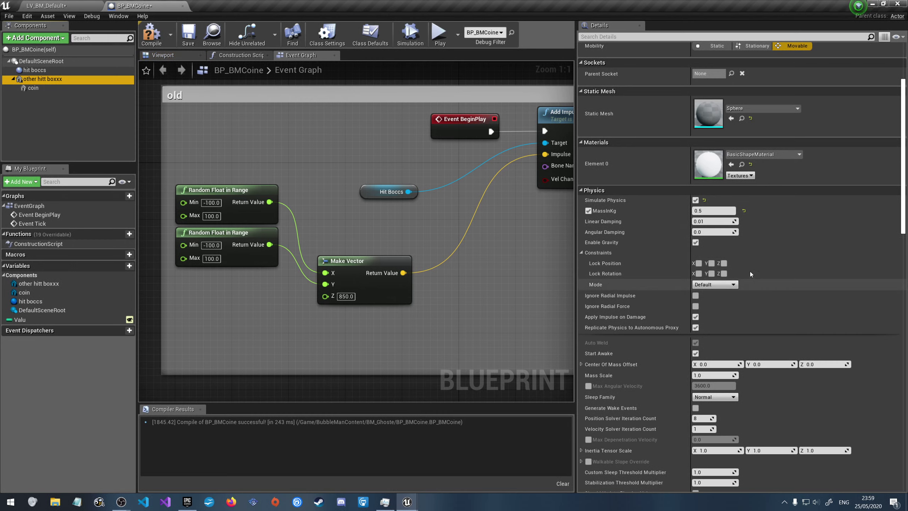
pyautogui.click(40, 88)
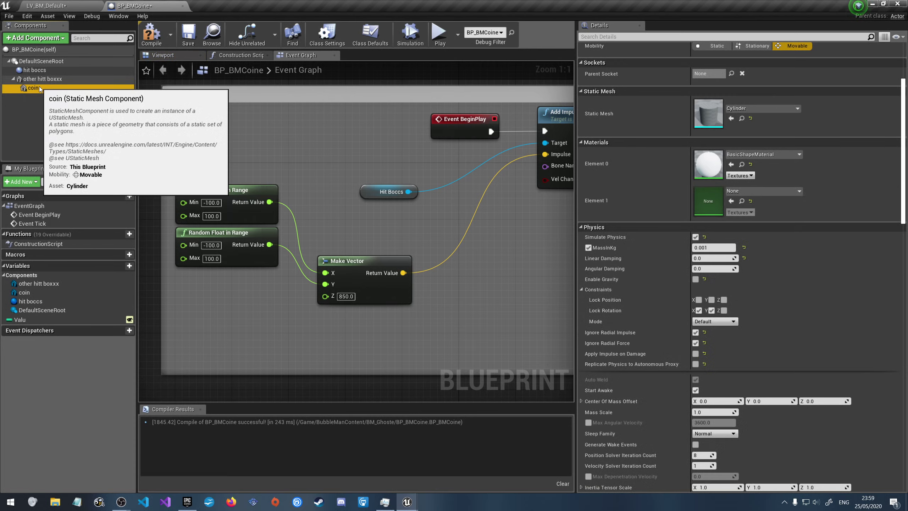
# Set other hitt boxxx's linear damping to 0 and turn off Apply Impulse on Damage and Replicate Physics to Autonomous Proxy
pyautogui.click(40, 82)
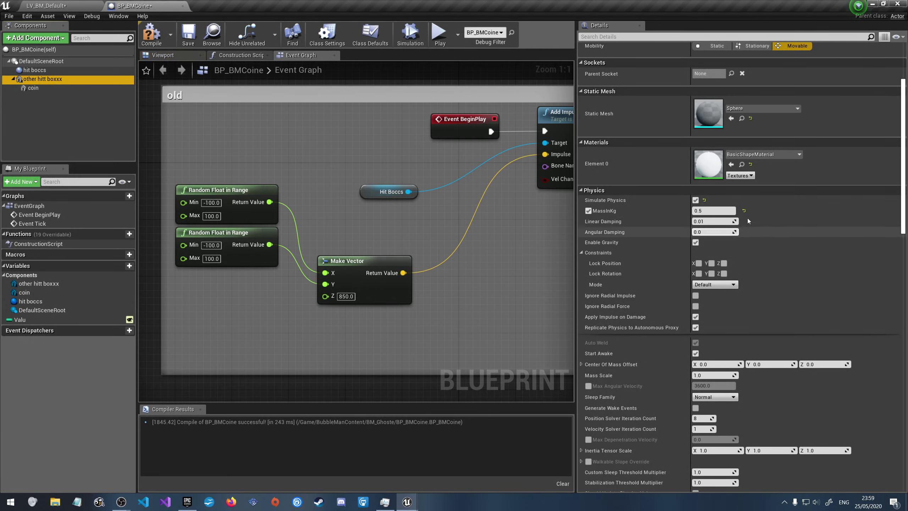
pyautogui.click(719, 222)
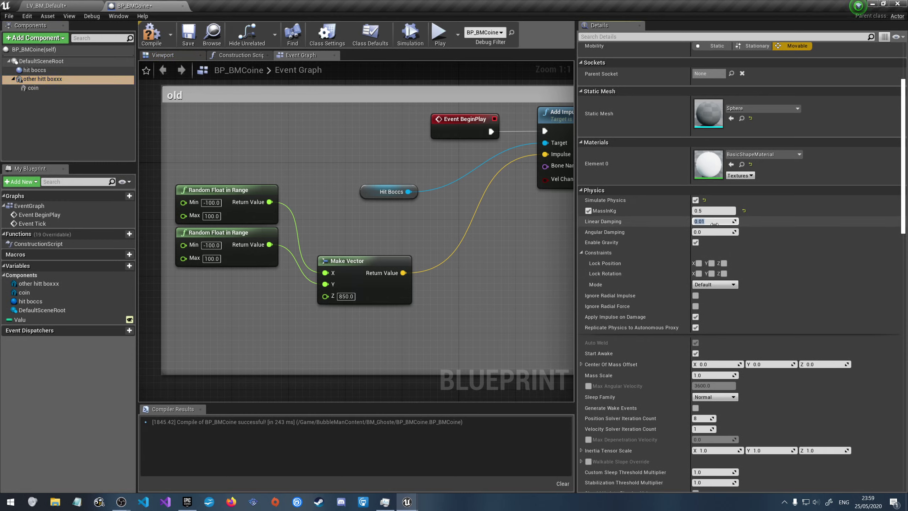
pyautogui.write('0')
pyautogui.press('Return')
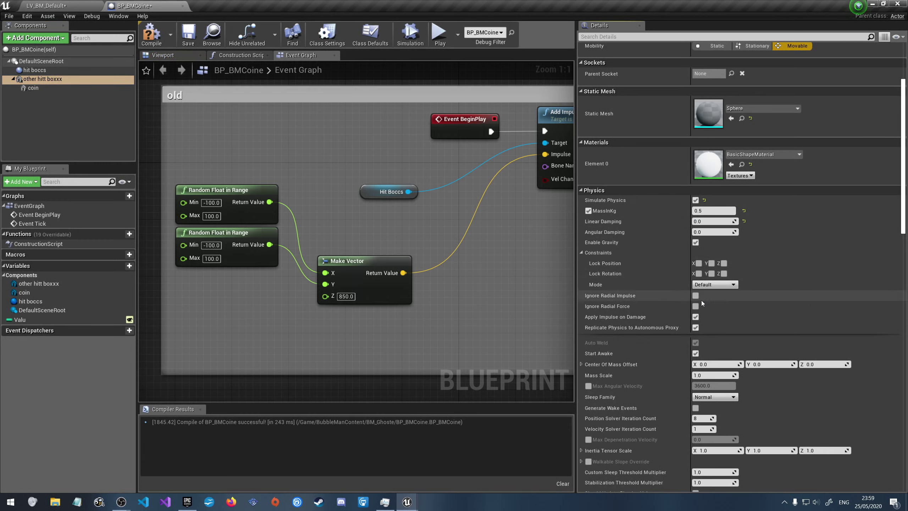
pyautogui.click(695, 328)
pyautogui.click(696, 316)
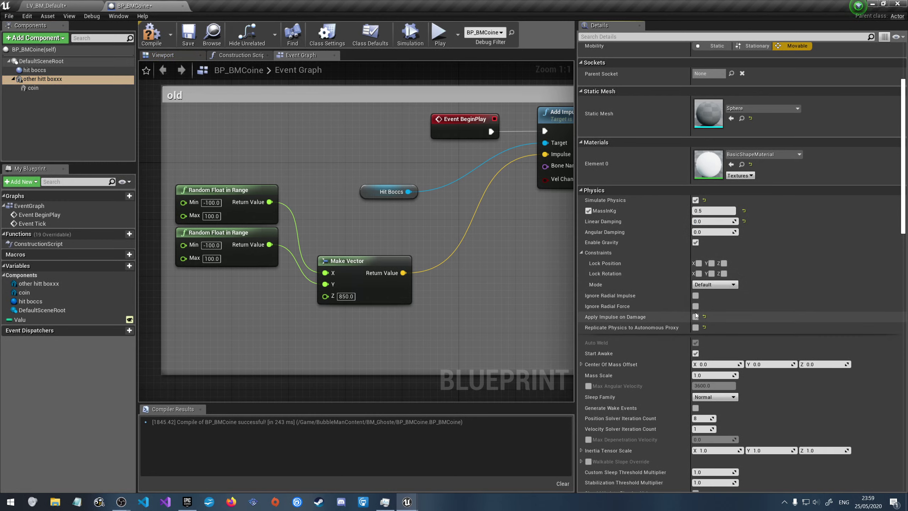
# Try Ignore Radial Force and Ignore Radial Impulse on other hitt boxxx, and turn both off again
pyautogui.click(696, 306)
pyautogui.click(695, 296)
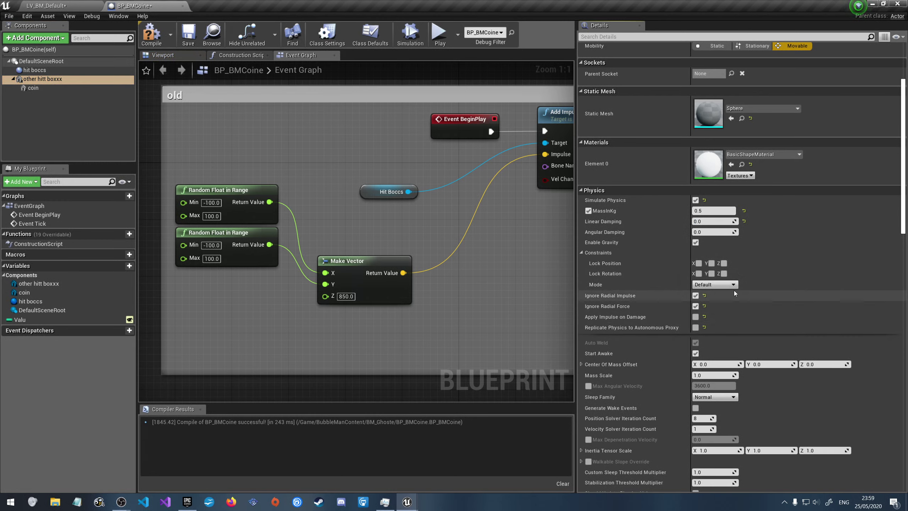
pyautogui.click(696, 296)
pyautogui.click(696, 306)
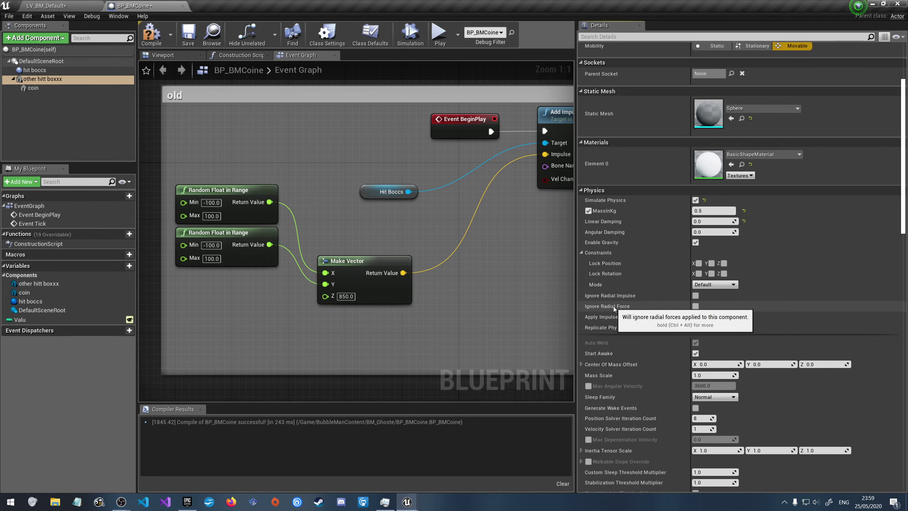
# Give other hitt boxxx a Custom collision preset with Physics Only (No Query Collision) and the PhysicsBody object type
pyautogui.scroll(-3, 612, 306)
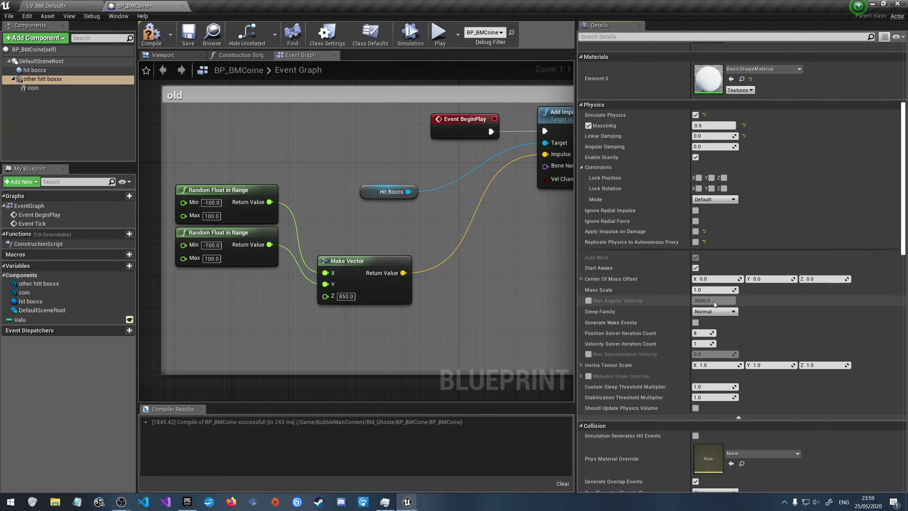
pyautogui.scroll(-2, 737, 328)
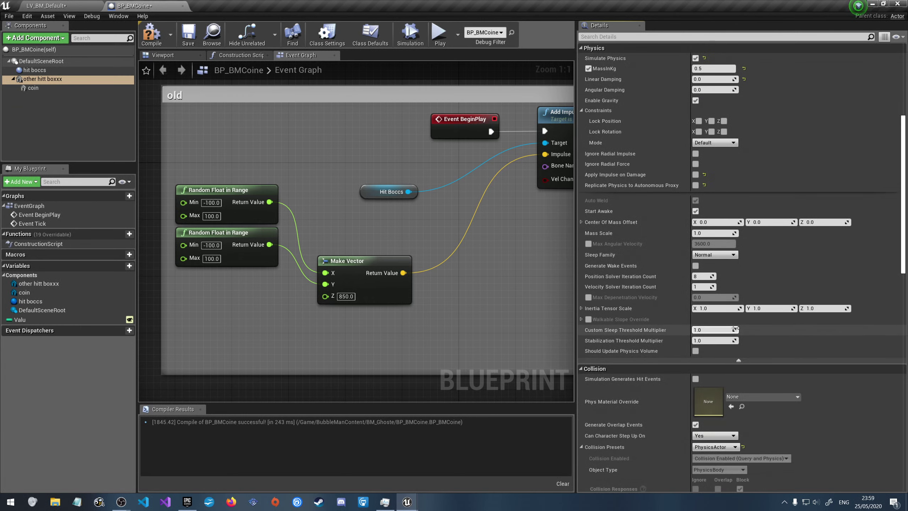
pyautogui.scroll(-6, 736, 328)
pyautogui.click(718, 279)
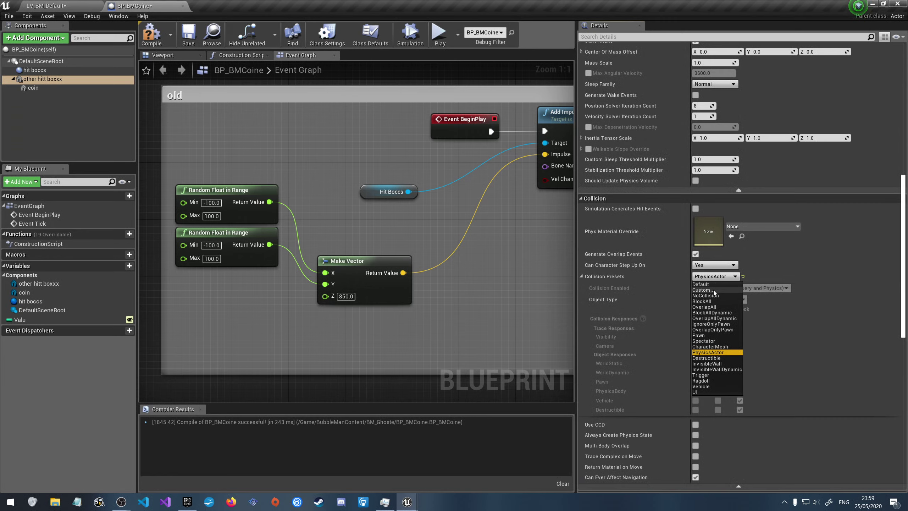
pyautogui.click(714, 290)
pyautogui.click(747, 288)
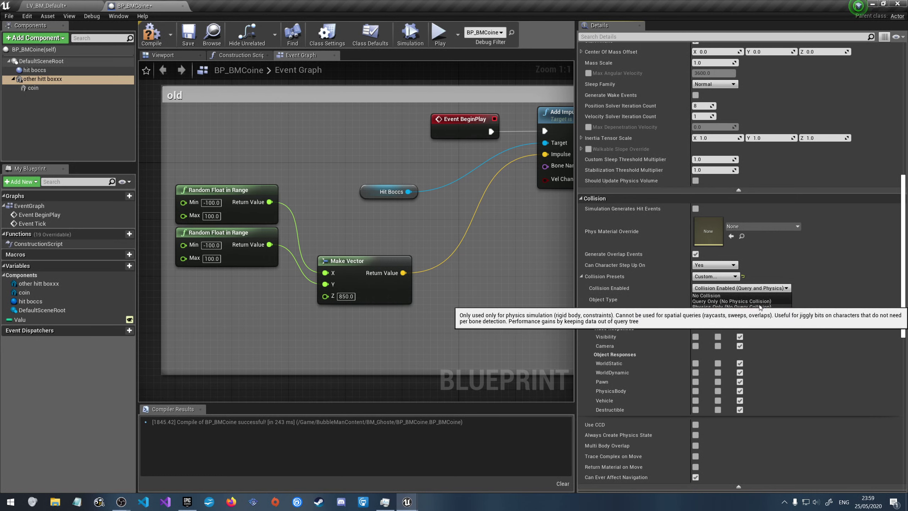
pyautogui.click(757, 309)
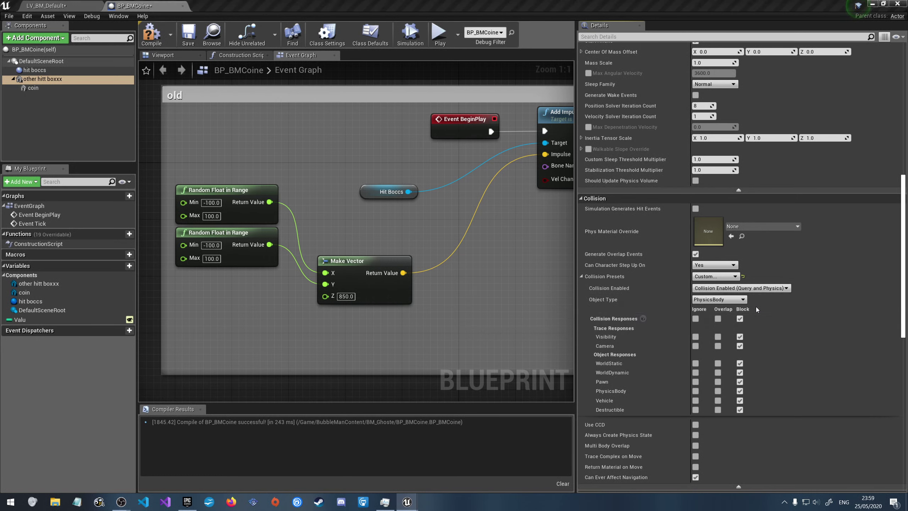
pyautogui.click(725, 300)
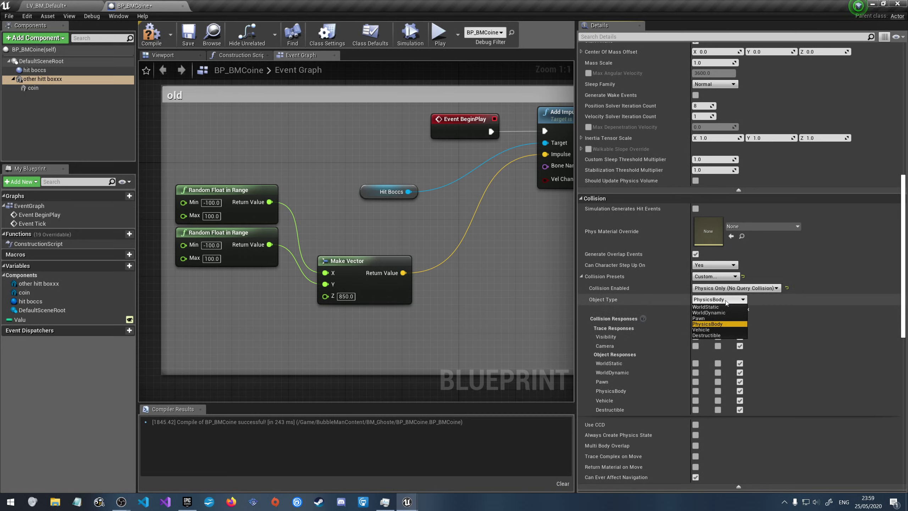
pyautogui.click(717, 324)
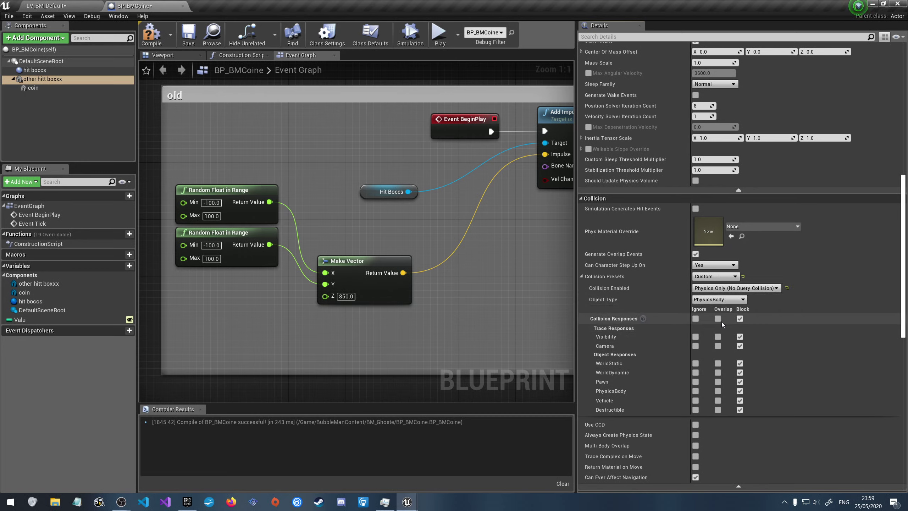
# Set other hitt boxxx to overlap all collision channels but block WorldStatic and WorldDynamic, and compile and save the blueprint
pyautogui.click(719, 319)
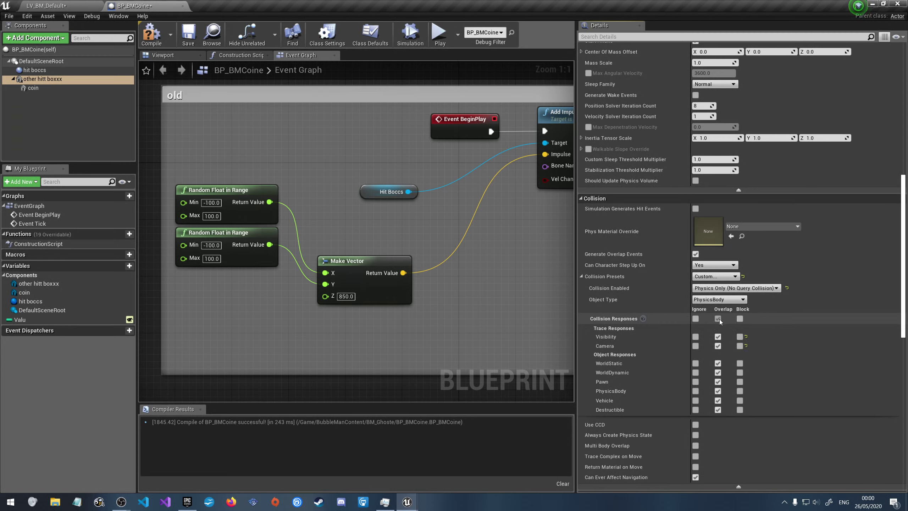
pyautogui.click(740, 363)
pyautogui.click(739, 373)
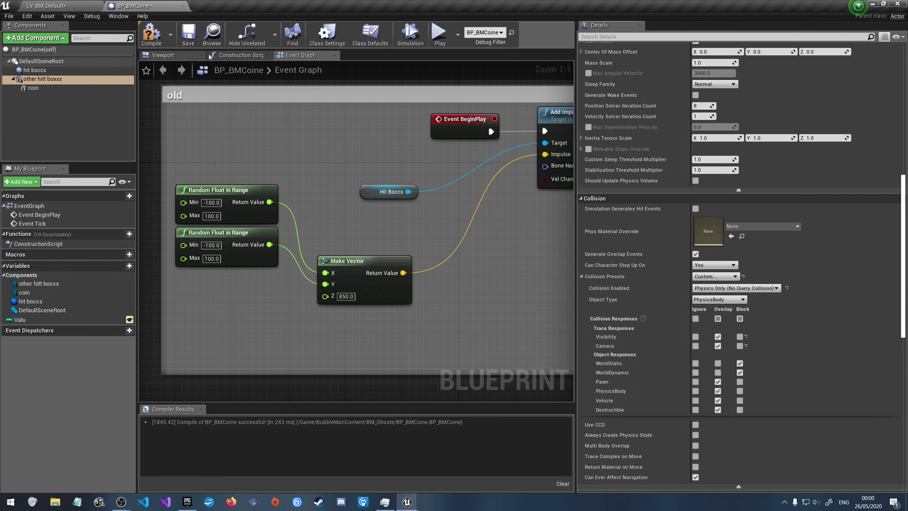
pyautogui.click(152, 34)
pyautogui.click(188, 34)
# Show the blueprint's 3D view and attach the coin directly to DefaultSceneRoot, out of other hitt boxxx
pyautogui.click(161, 55)
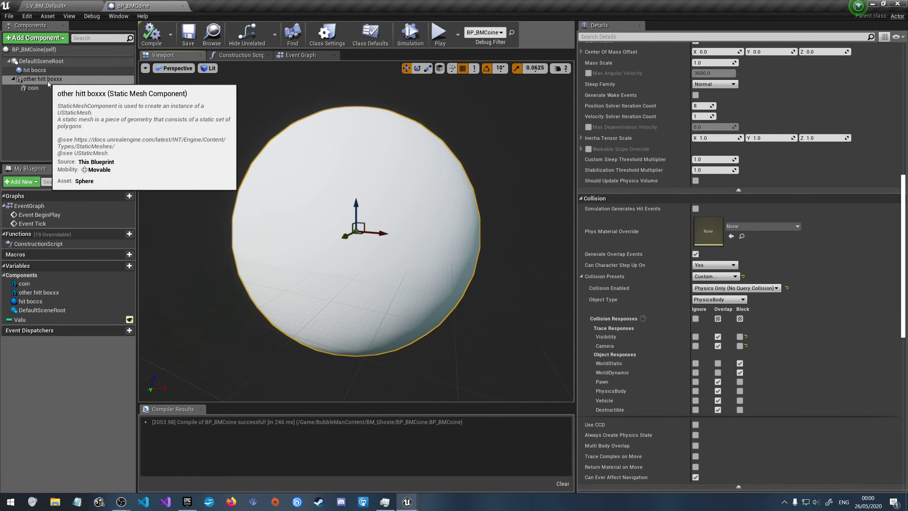
pyautogui.click(48, 81)
pyautogui.click(33, 88)
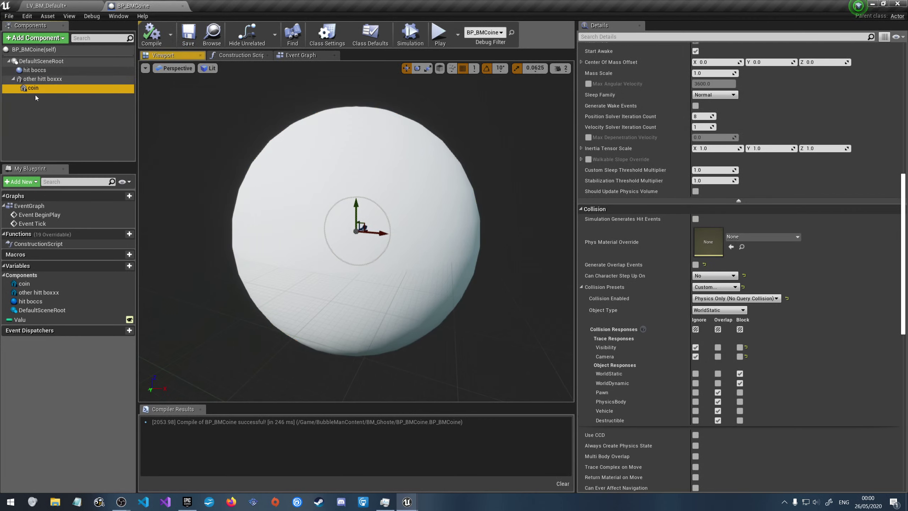
pyautogui.moveTo(33, 87); pyautogui.dragTo(46, 64)
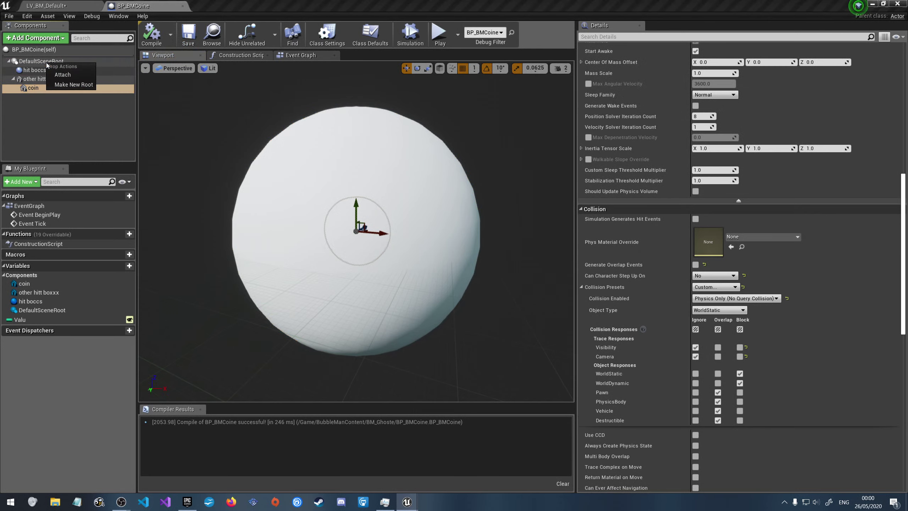
pyautogui.click(50, 75)
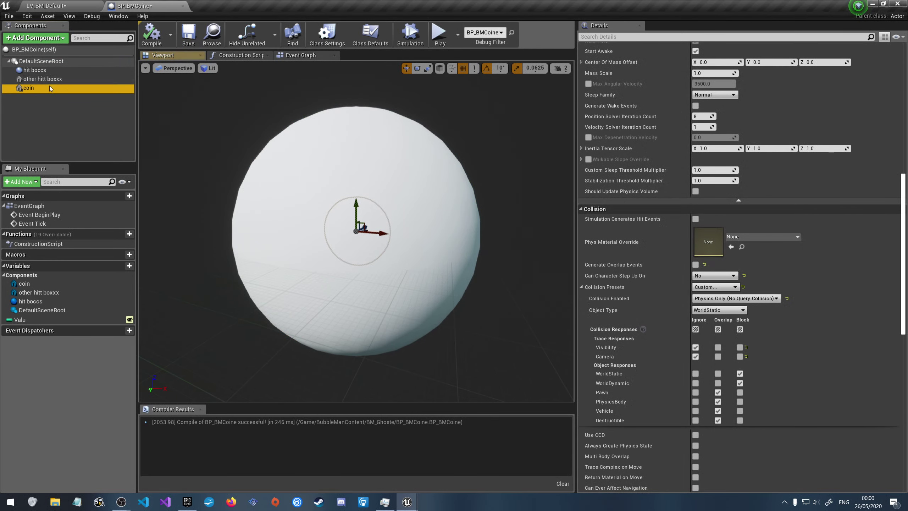
# Scale the other hitt boxxx sphere down uniformly to 0.375 so it closely surrounds the coin
pyautogui.click(42, 79)
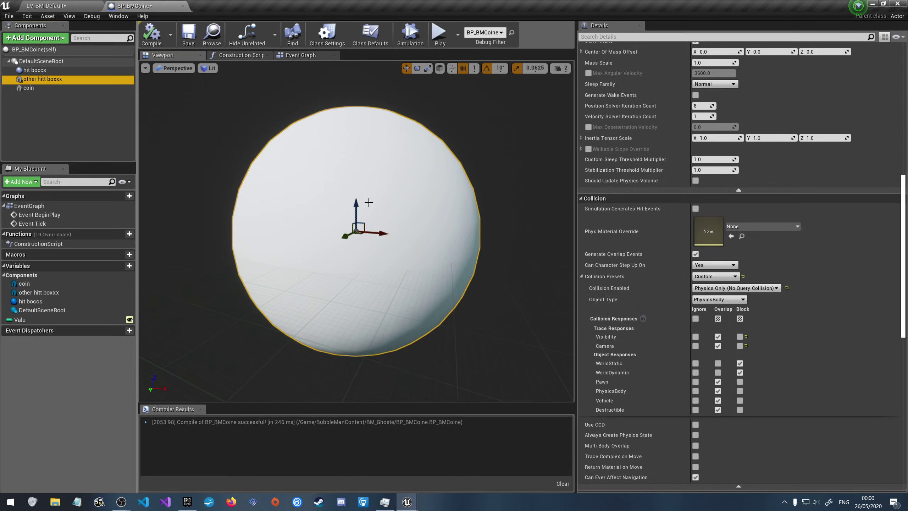
pyautogui.click(353, 197)
pyautogui.press('r')
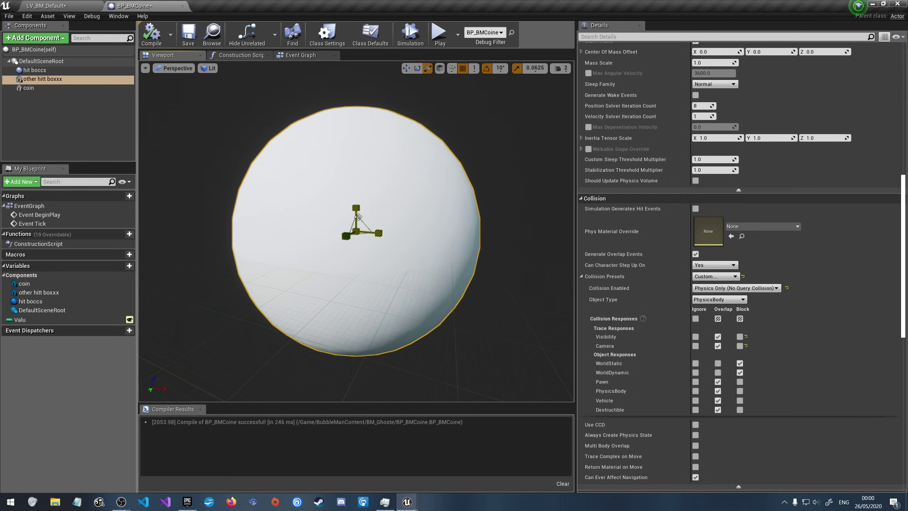
pyautogui.moveTo(356, 229); pyautogui.dragTo(313, 258)
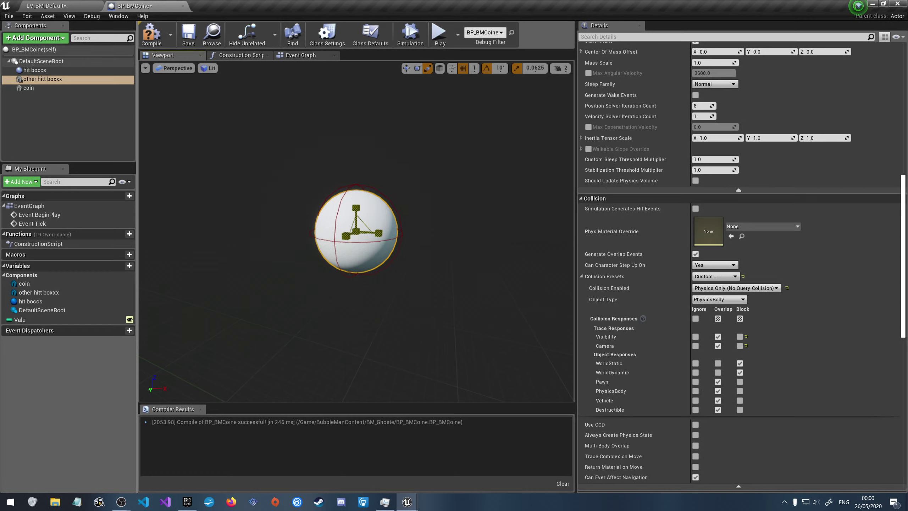
pyautogui.moveTo(313, 258)
pyautogui.mouseDown()
pyautogui.moveTo(319, 254)
pyautogui.moveTo(313, 258)
pyautogui.mouseUp()
# Reattach the coin as a child of other hitt boxxx and compile the blueprint
pyautogui.click(27, 87)
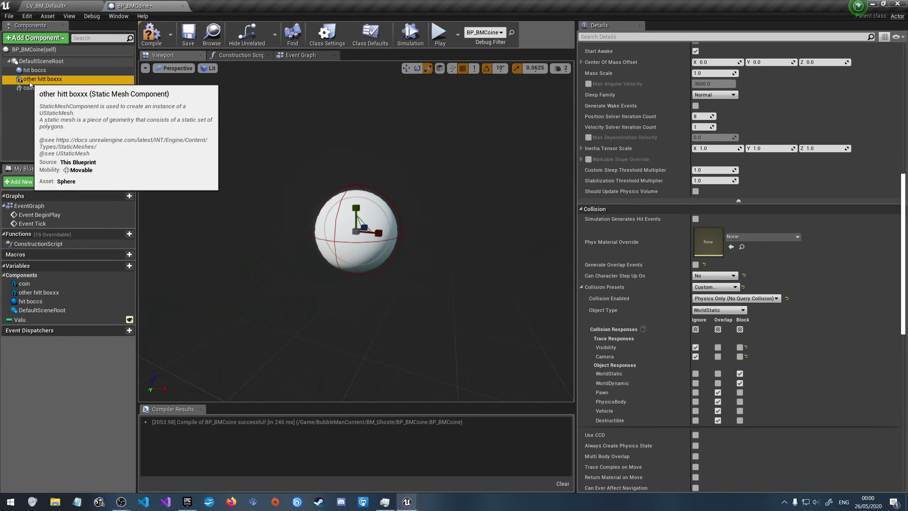
pyautogui.moveTo(33, 89); pyautogui.dragTo(46, 83)
pyautogui.click(164, 38)
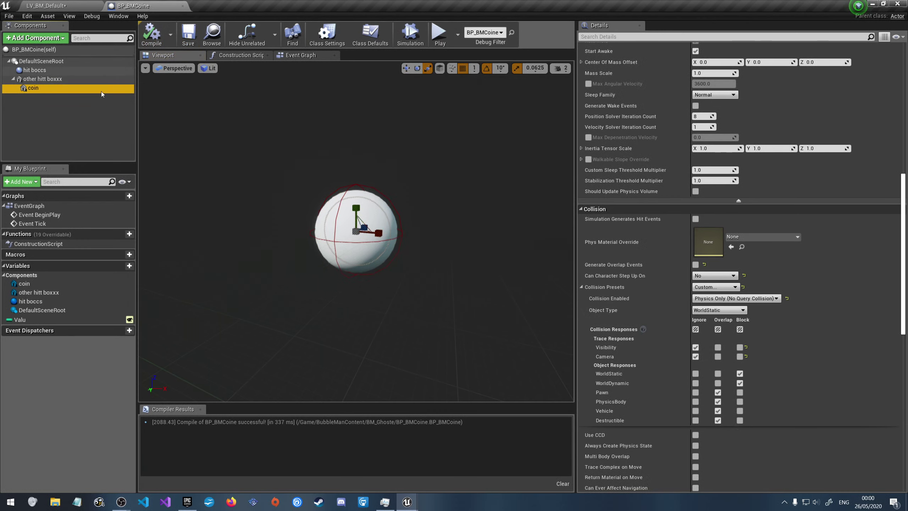
# Try turning off Visible in the rendering settings of other hitt boxxx, and turn it back on
pyautogui.click(42, 79)
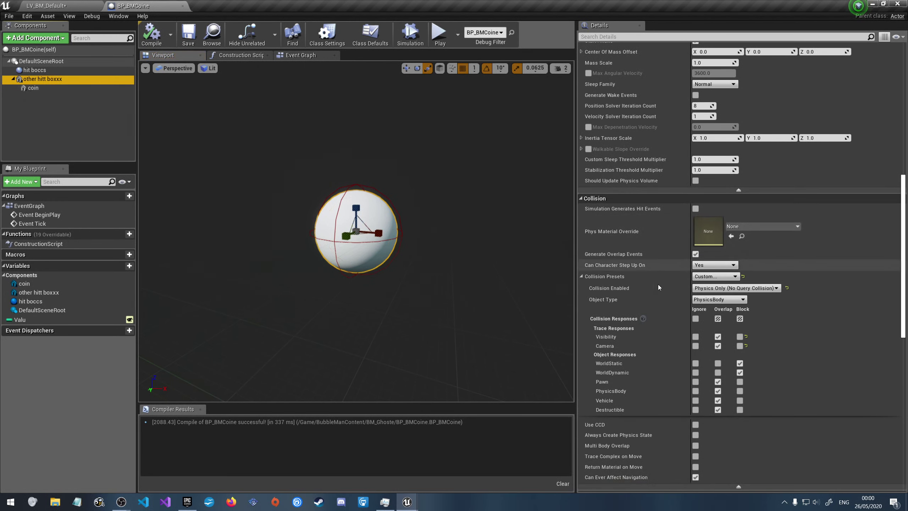
pyautogui.scroll(-10, 659, 284)
pyautogui.scroll(-6, 649, 335)
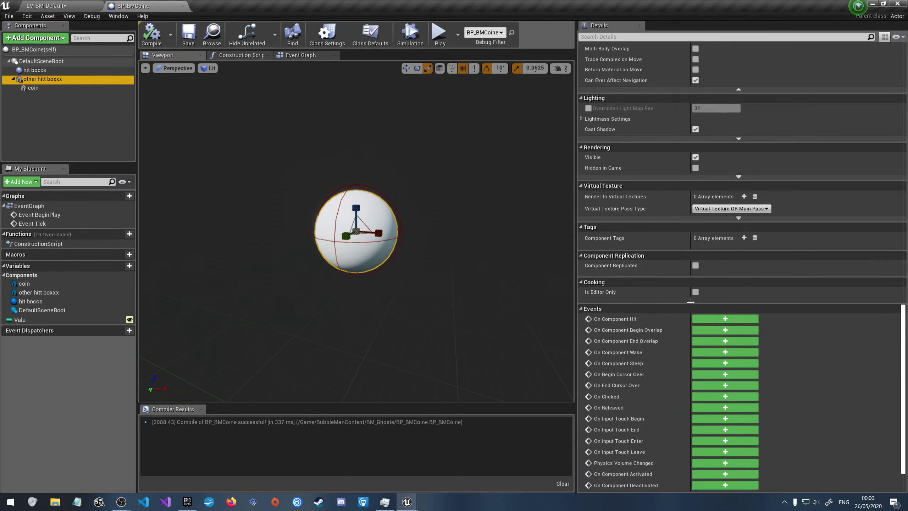
pyautogui.scroll(3, 681, 313)
pyautogui.scroll(3, 690, 310)
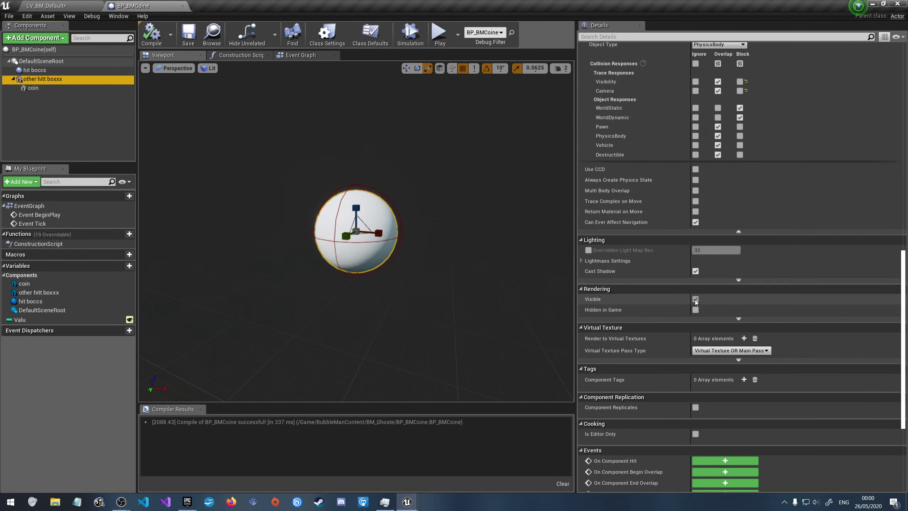
pyautogui.click(696, 299)
pyautogui.click(695, 300)
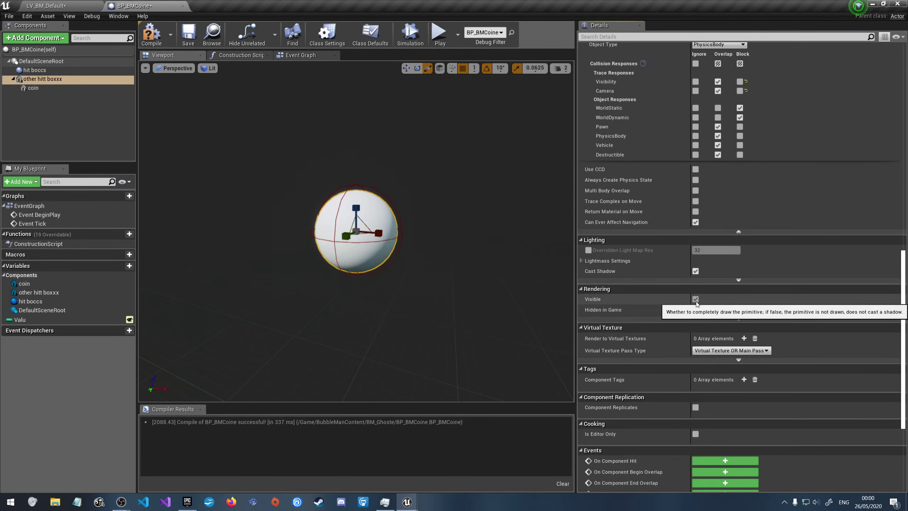
# Assign the M_Glass material to the other hitt boxxx sphere
pyautogui.scroll(6, 671, 300)
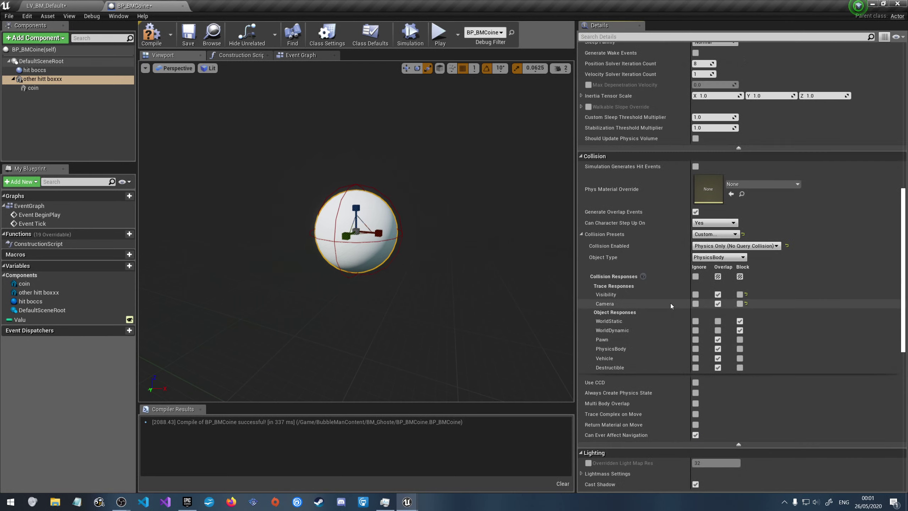
pyautogui.scroll(2, 661, 255)
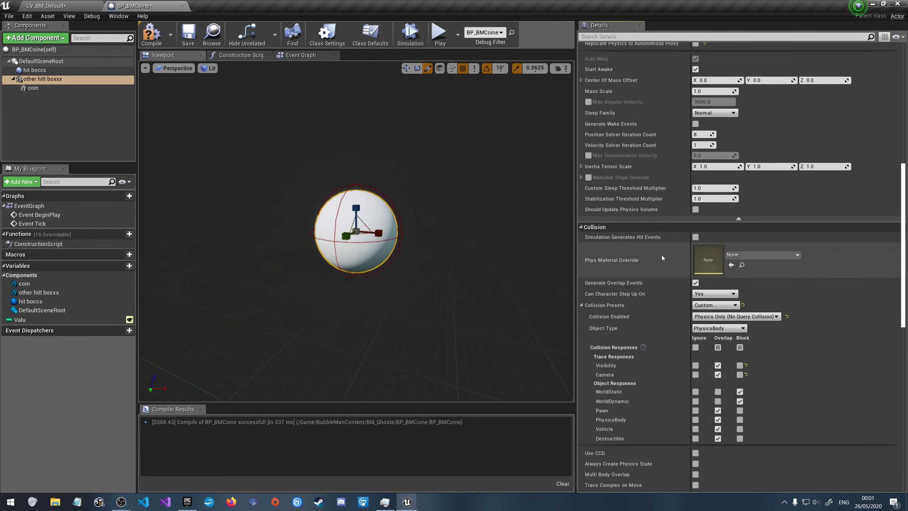
pyautogui.scroll(9, 661, 252)
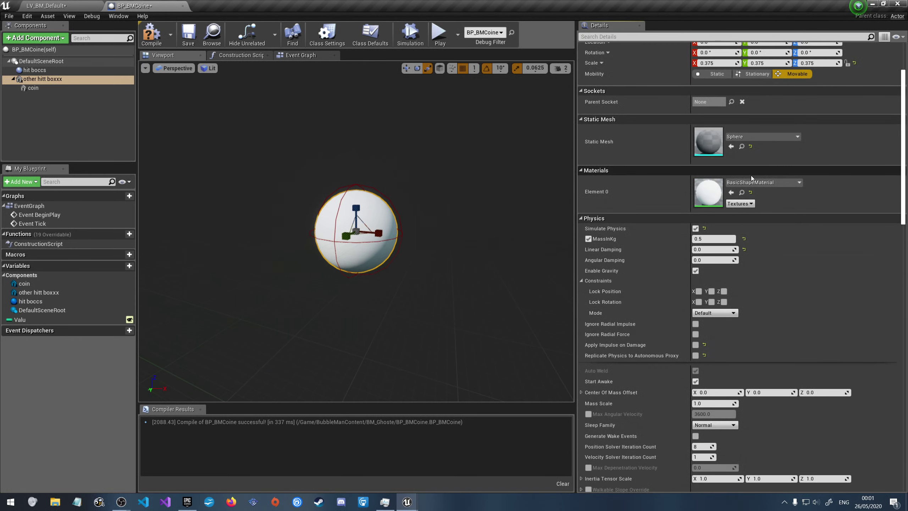
pyautogui.click(753, 183)
pyautogui.write('glass')
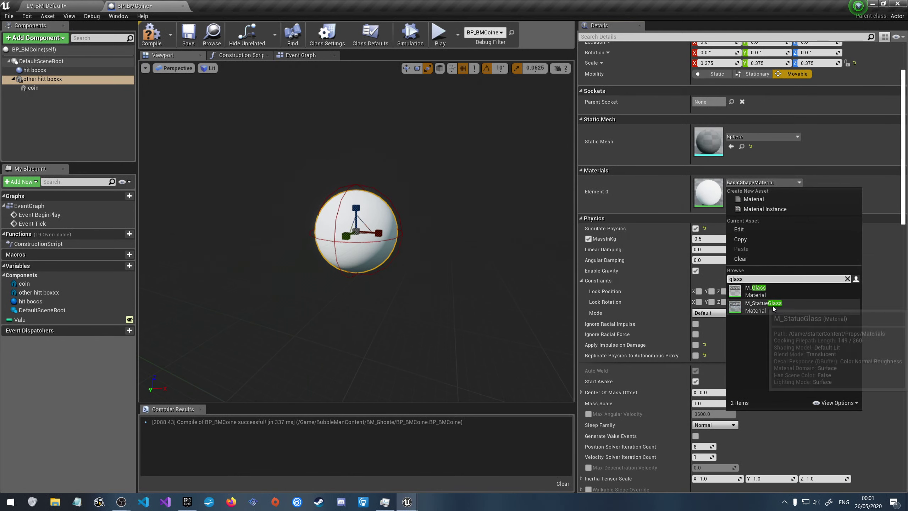
pyautogui.click(757, 293)
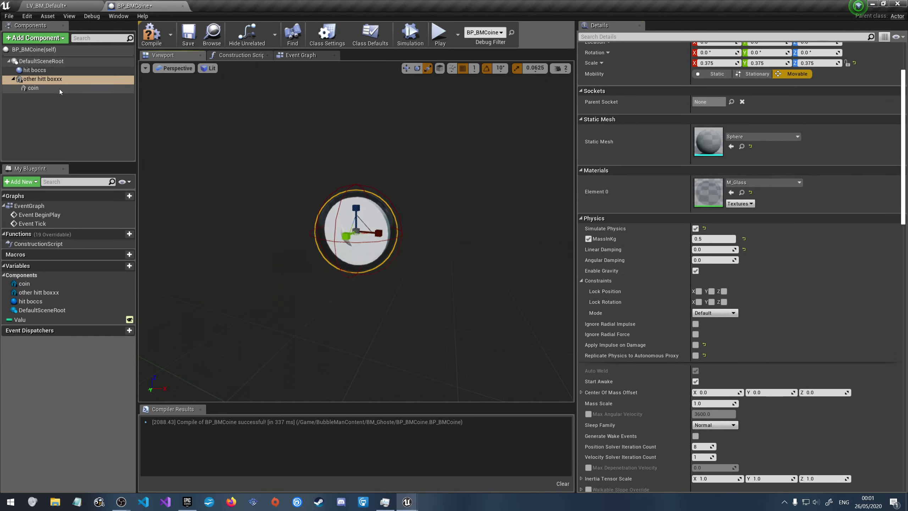
# Inspect how the coin sits inside the glass sphere, and compile and save the blueprint
pyautogui.click(33, 87)
pyautogui.click(45, 79)
pyautogui.scroll(3, 323, 230)
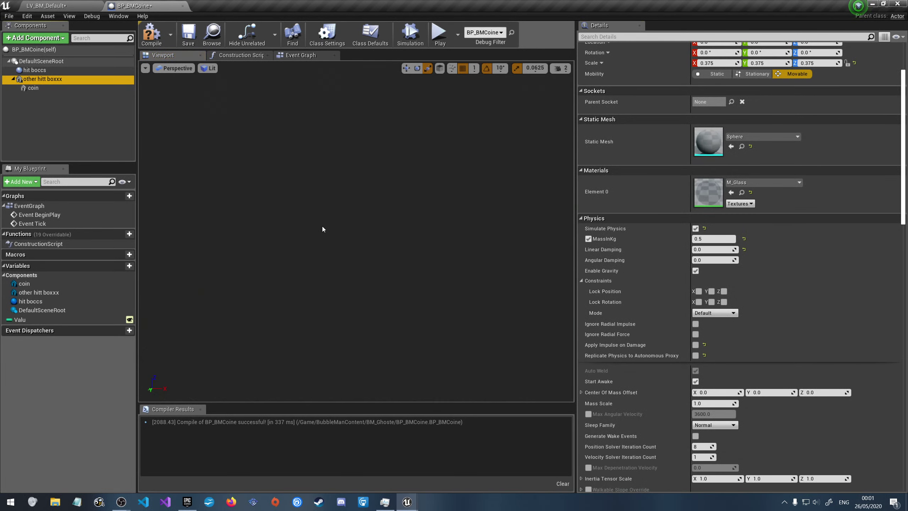
pyautogui.scroll(-3, 322, 216)
pyautogui.moveTo(321, 216); pyautogui.dragTo(214, 208, button='right')
pyautogui.press('w')
pyautogui.press('d')
pyautogui.press('s')
pyautogui.press('a')
pyautogui.click(151, 37)
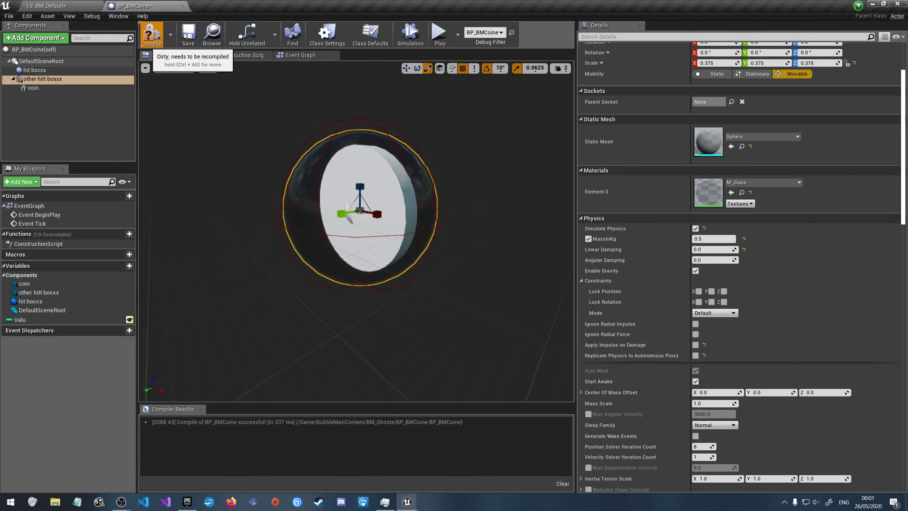
pyautogui.hotkey('ctrl', 's')
# Switch to the LV_BM_Default level and play-test it three times to check how the coin launches, stopping each run
pyautogui.click(60, 3)
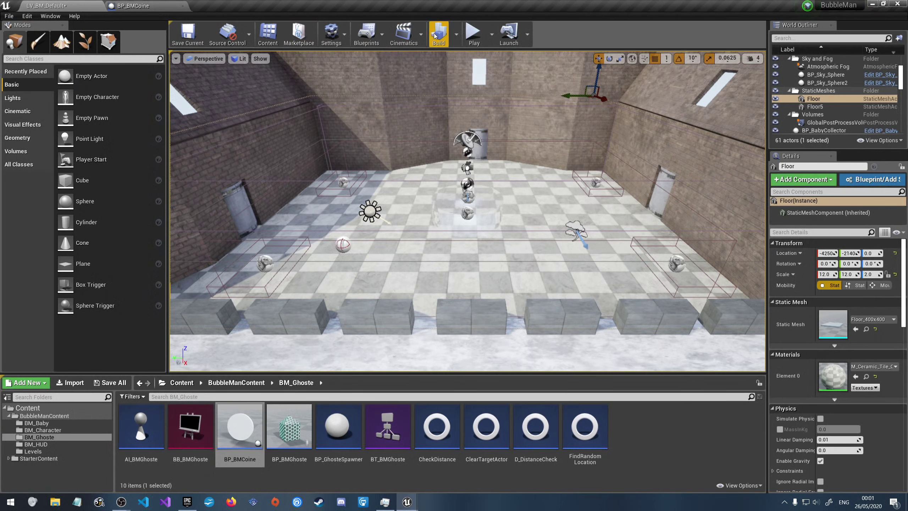
pyautogui.click(473, 33)
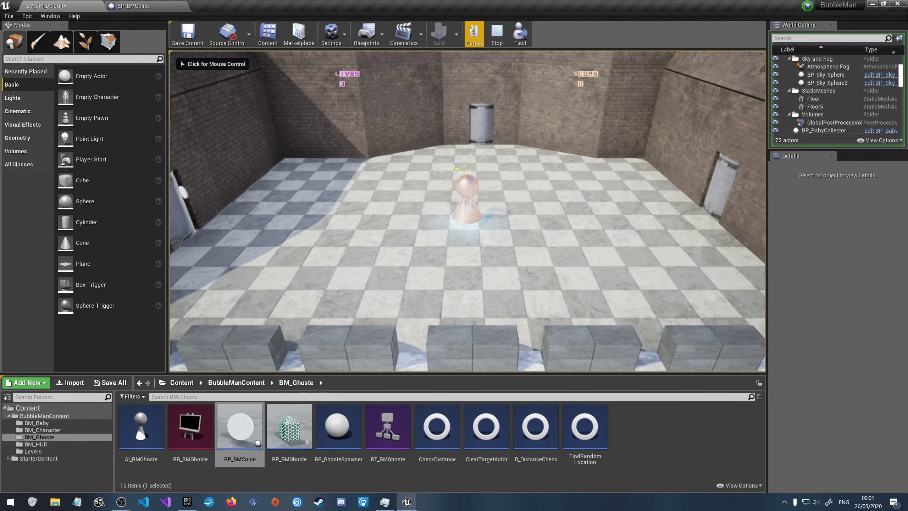
pyautogui.click(496, 31)
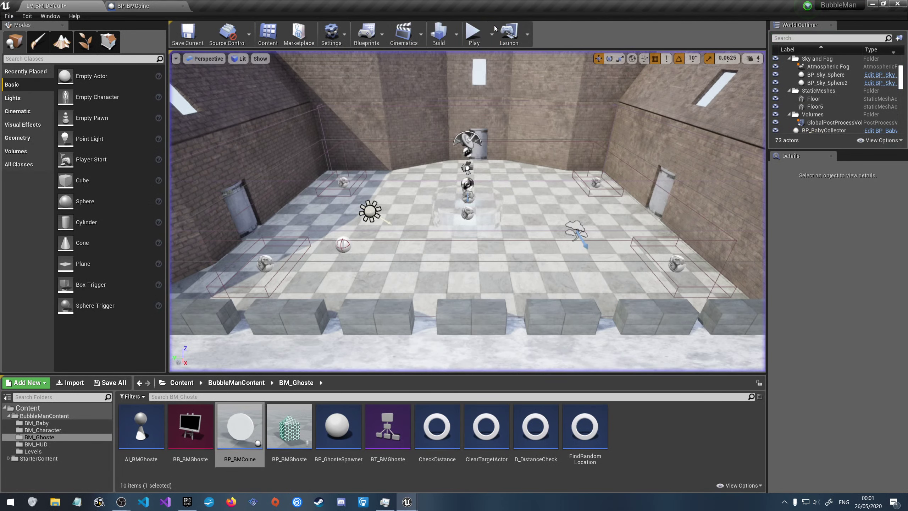
pyautogui.click(474, 29)
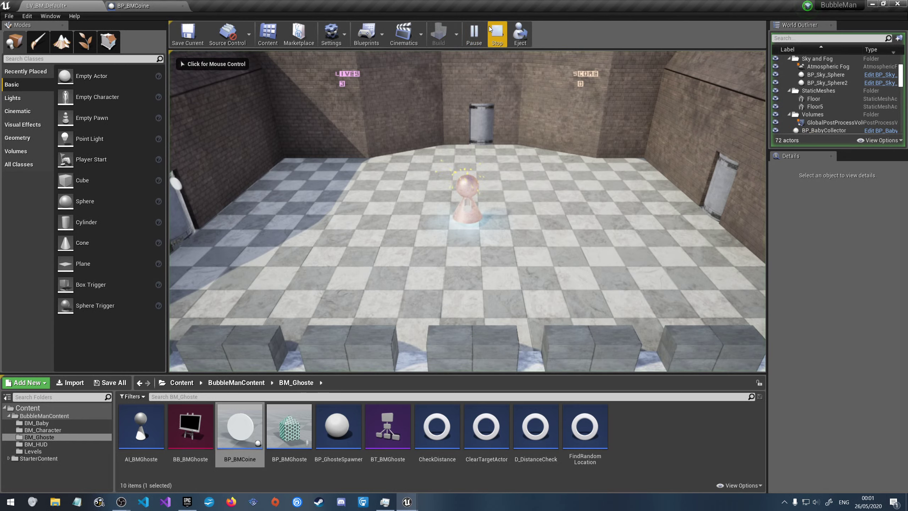
pyautogui.click(497, 31)
pyautogui.click(473, 31)
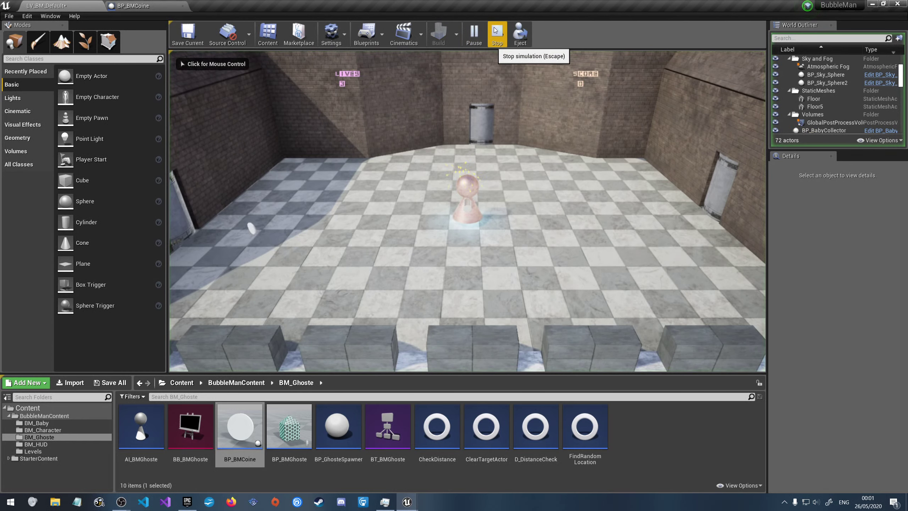
pyautogui.click(497, 31)
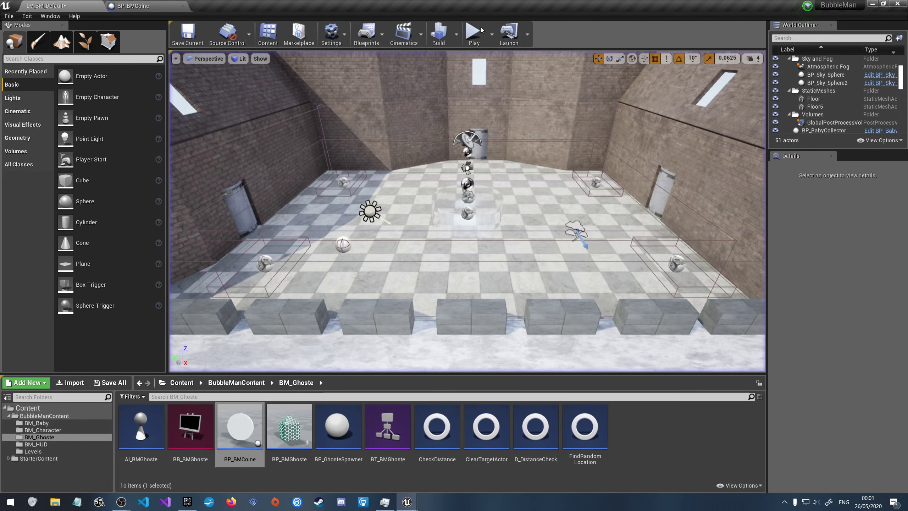
# Play-test the level two more times to check the coin's launch, stopping each run
pyautogui.click(478, 30)
pyautogui.click(497, 32)
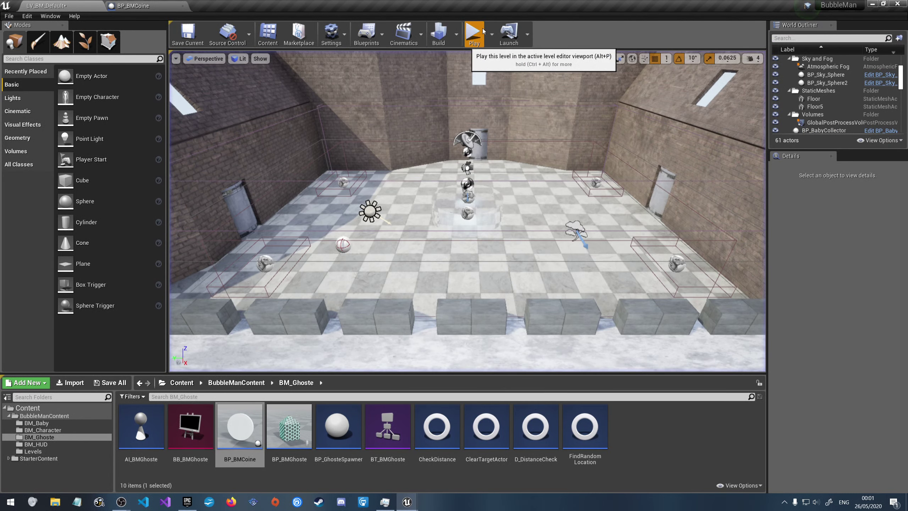
pyautogui.click(475, 31)
pyautogui.click(496, 31)
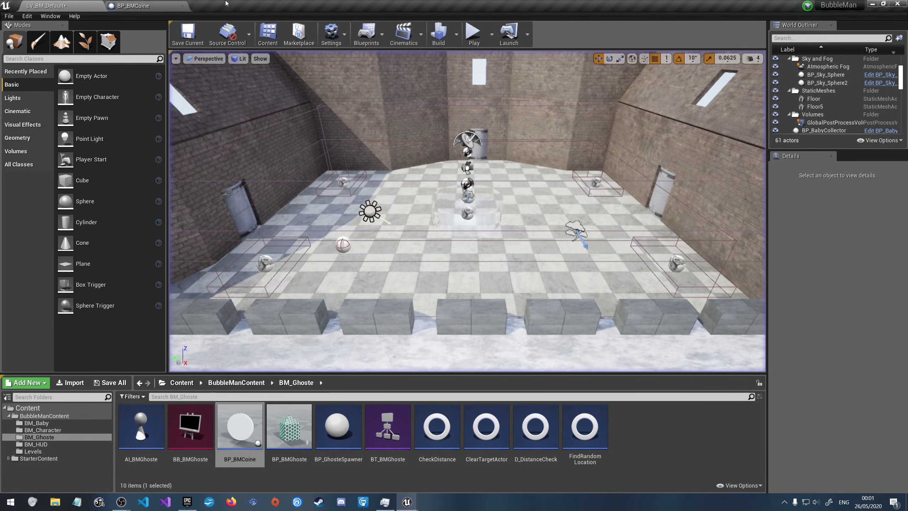
# In BP_BMCoine's Event Graph, replace Hit Boccs with Other Hitt Boxxx as the Add Impulse target, and compile and save the blueprint
pyautogui.click(133, 6)
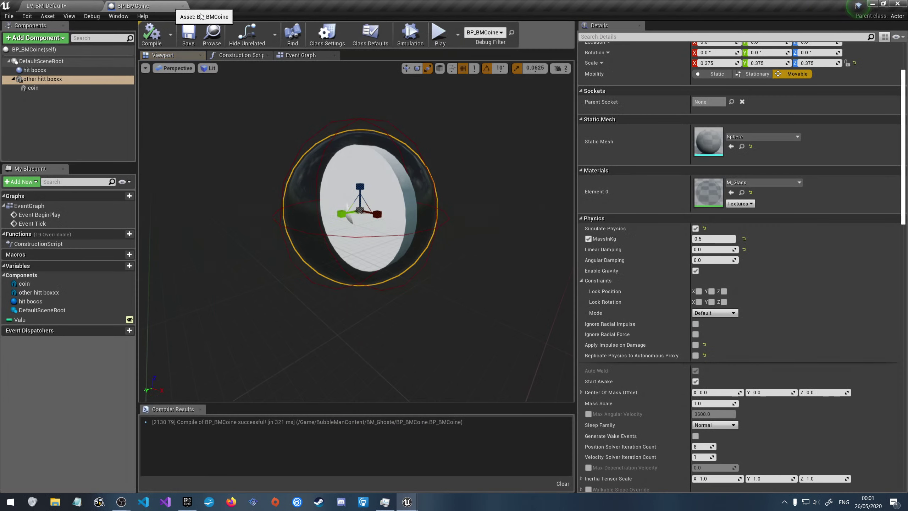
pyautogui.click(243, 56)
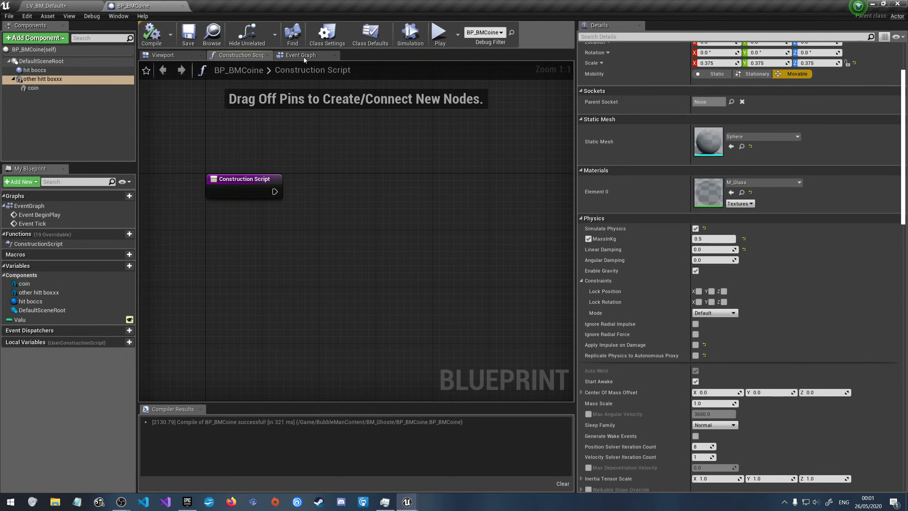
pyautogui.click(301, 55)
pyautogui.moveTo(403, 205); pyautogui.dragTo(282, 203, button='right')
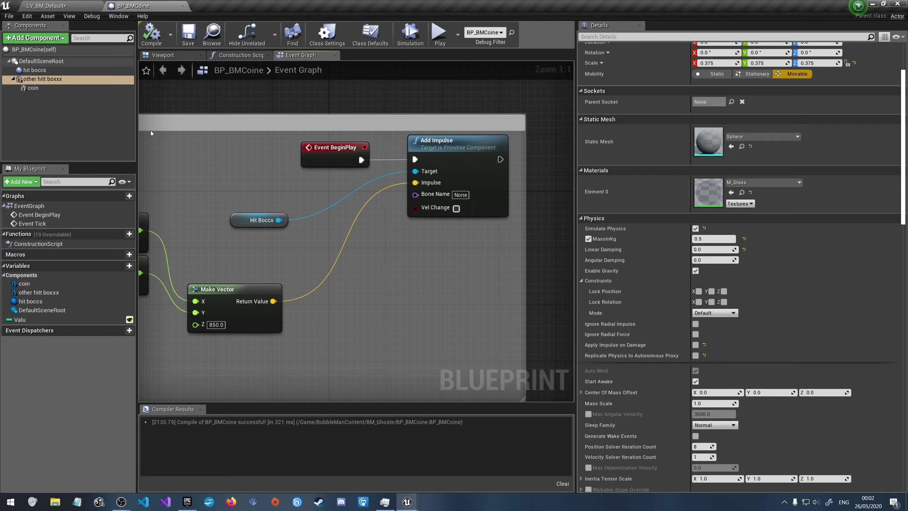
pyautogui.moveTo(54, 78); pyautogui.dragTo(415, 172)
pyautogui.click(262, 220)
pyautogui.press('Delete')
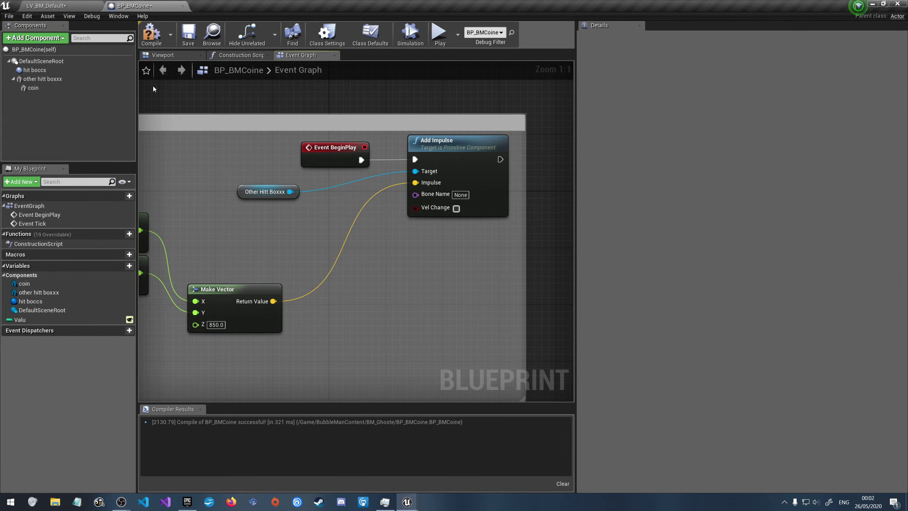
pyautogui.click(151, 35)
pyautogui.click(188, 35)
# Return to the LV_BM_Default level and play-test it repeatedly to check how the coin launches with the new impulse target
pyautogui.click(71, 5)
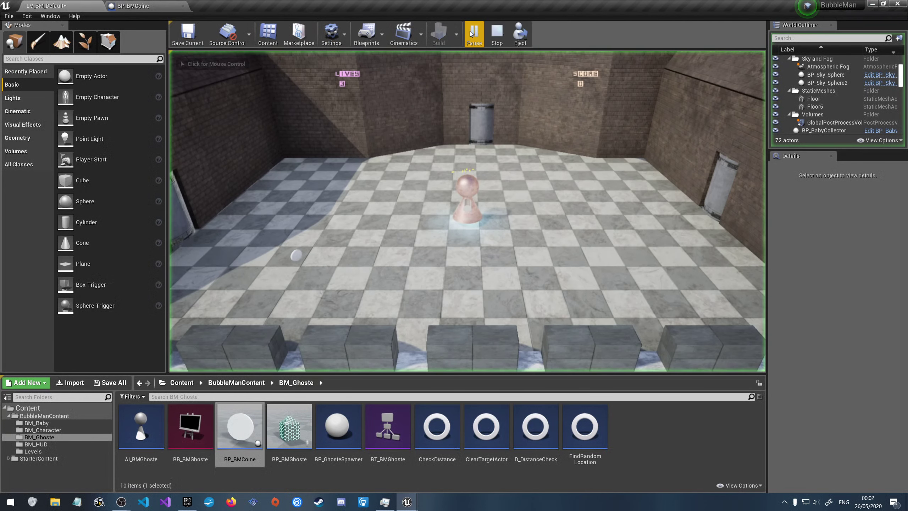
pyautogui.click(470, 31)
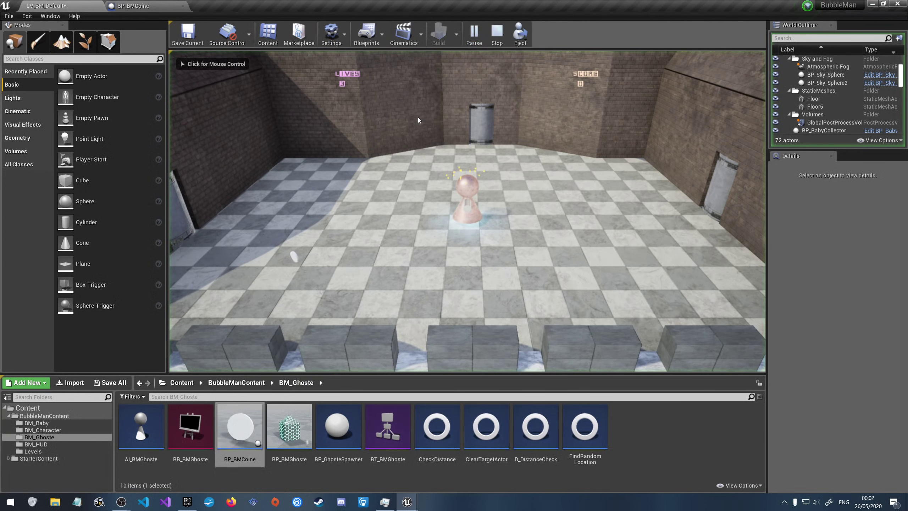
pyautogui.click(497, 32)
pyautogui.click(474, 31)
pyautogui.click(497, 31)
pyautogui.click(474, 32)
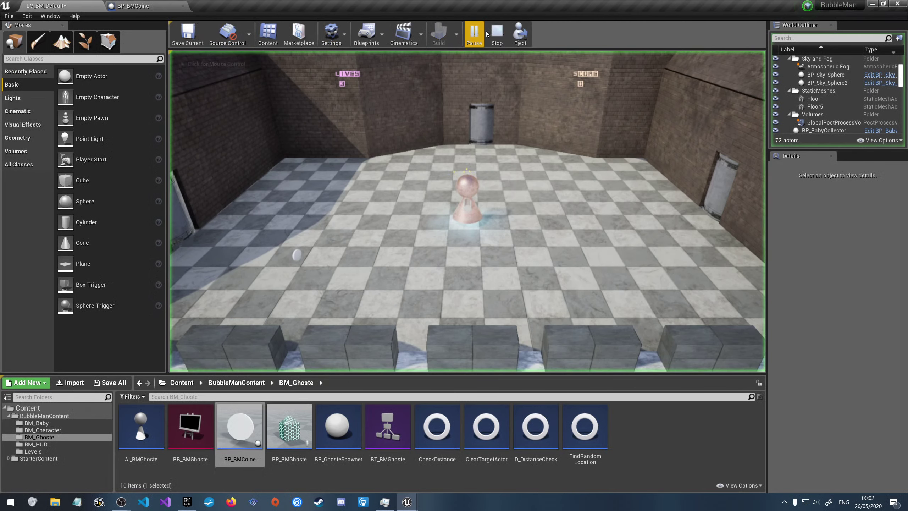
pyautogui.click(497, 31)
pyautogui.click(474, 31)
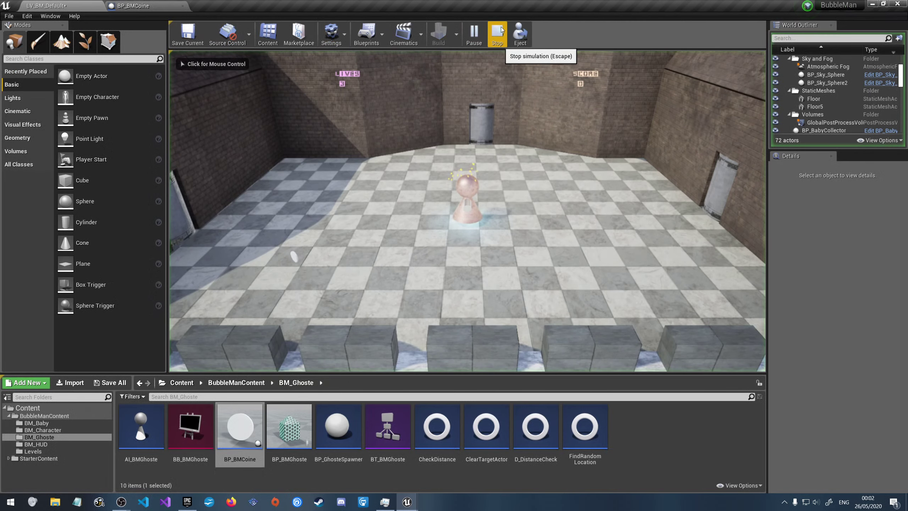
pyautogui.click(497, 31)
pyautogui.click(474, 31)
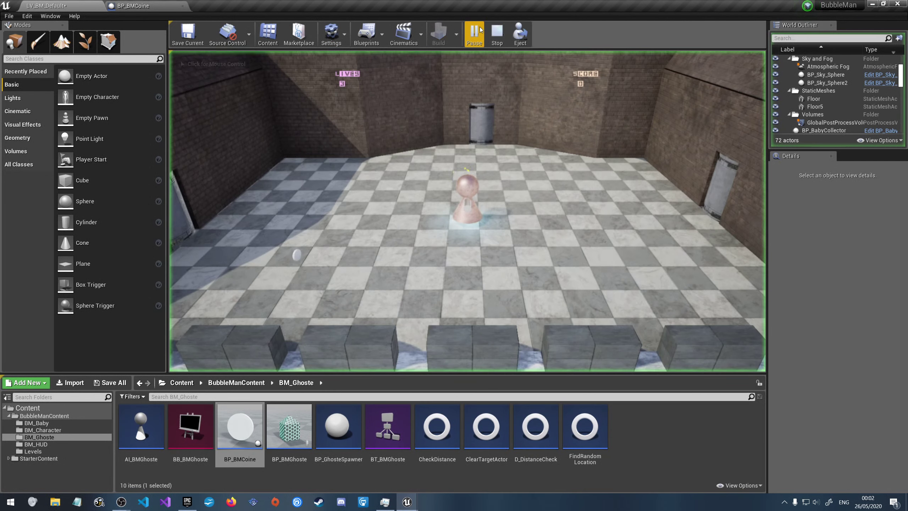
# Restart the play session of the level to watch the spawned coin, and stop it
pyautogui.click(497, 31)
pyautogui.click(474, 31)
pyautogui.click(497, 32)
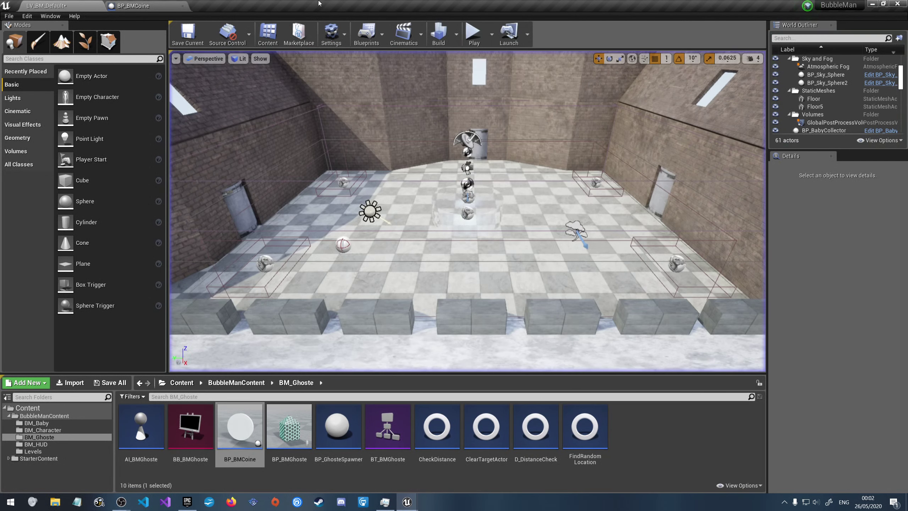
# In the BP_BMCoine blueprint, set Can Character Step Up On to No for the "other hitt boxxx" component
pyautogui.click(180, 7)
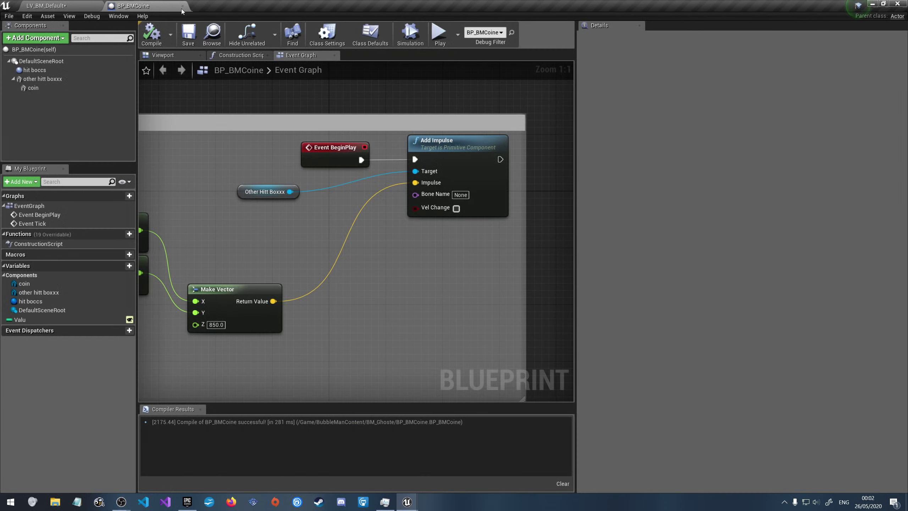
pyautogui.click(43, 78)
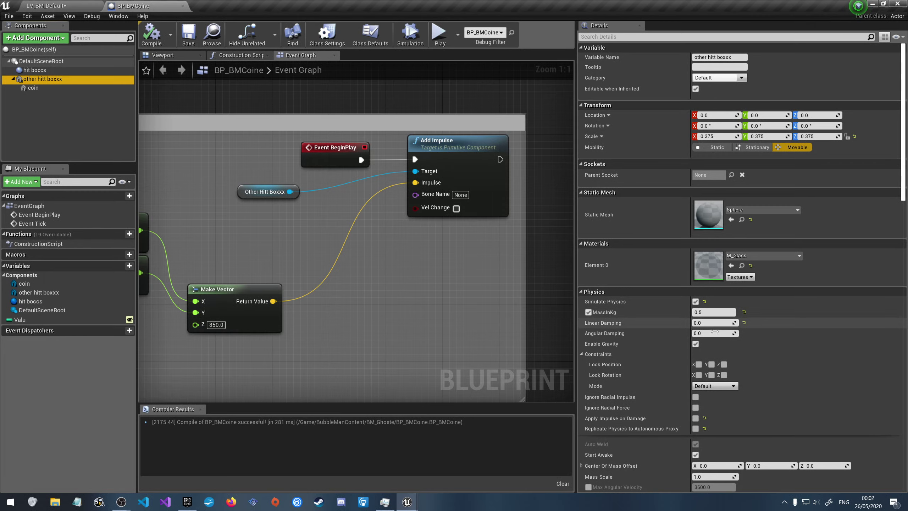
pyautogui.click(711, 386)
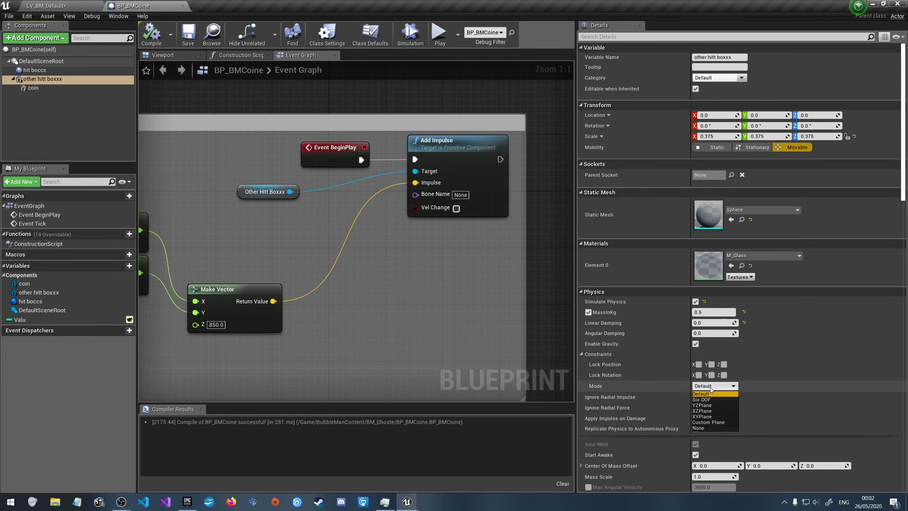
pyautogui.click(712, 391)
pyautogui.scroll(-2, 806, 389)
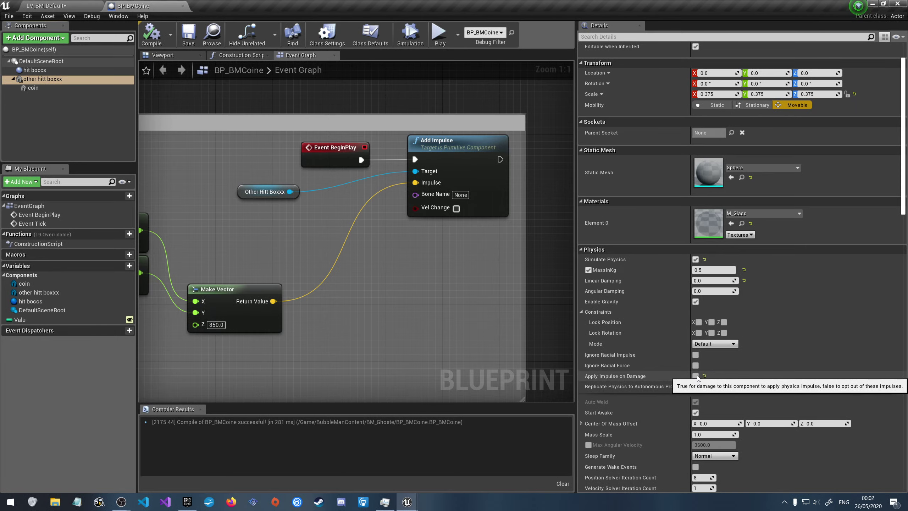
pyautogui.scroll(-2, 738, 381)
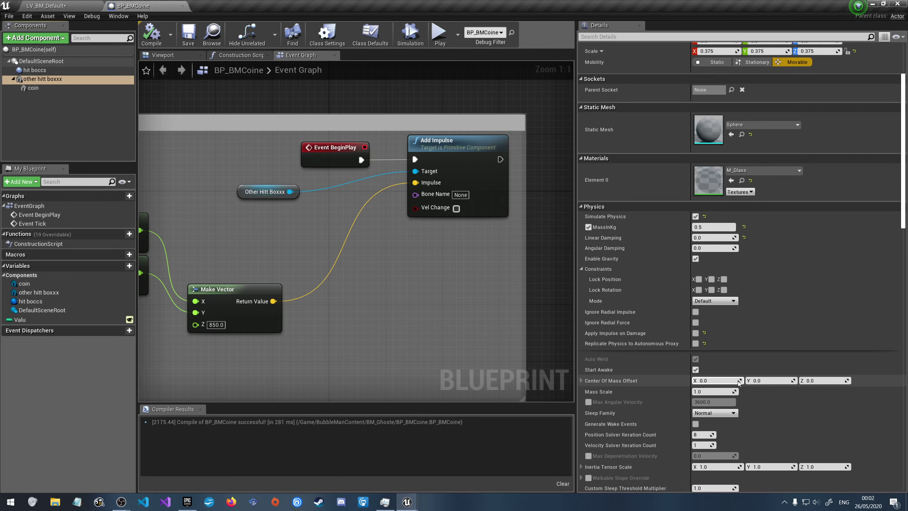
pyautogui.scroll(-2, 738, 381)
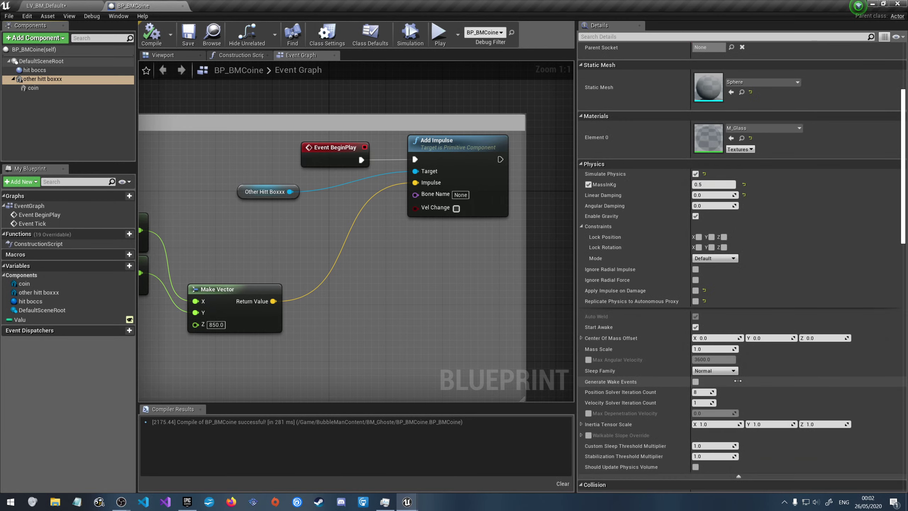
pyautogui.scroll(-1, 737, 380)
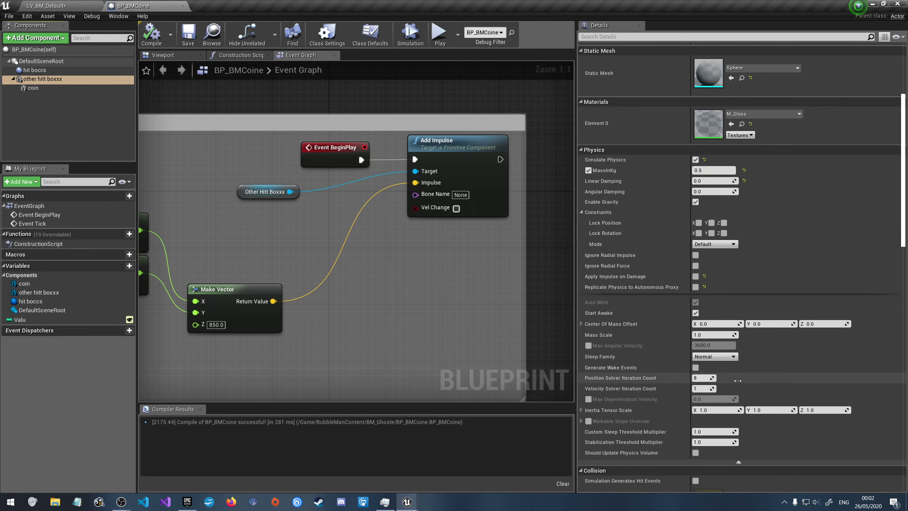
pyautogui.scroll(-6, 738, 380)
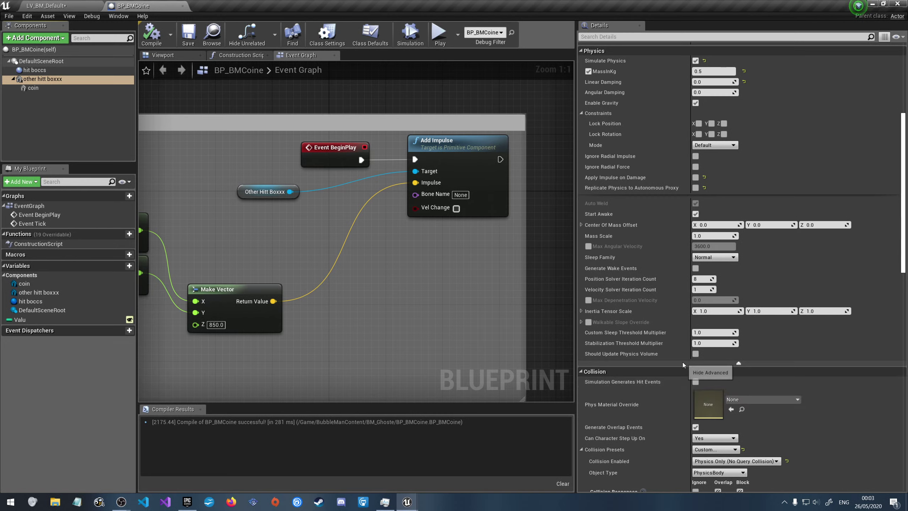
pyautogui.click(713, 438)
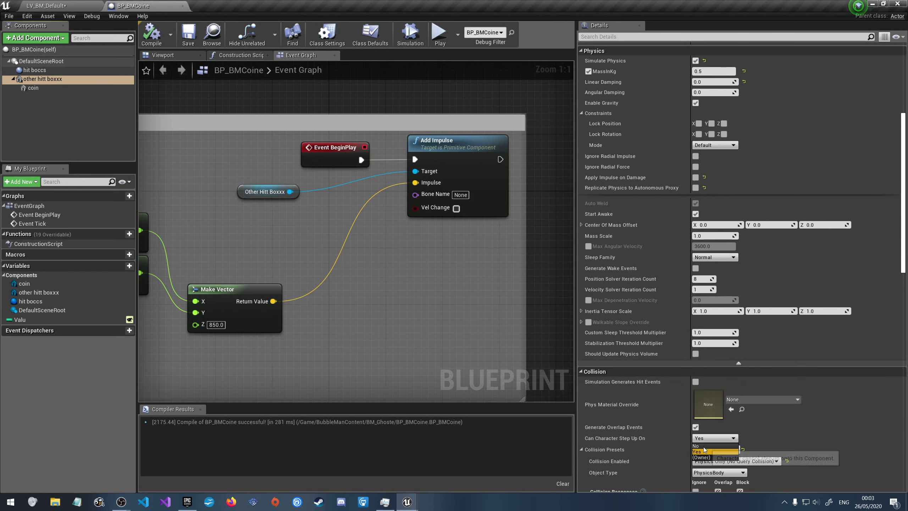
pyautogui.click(712, 448)
# Examine the object type options and the collision responses of "other hitt boxxx"
pyautogui.scroll(-3, 754, 435)
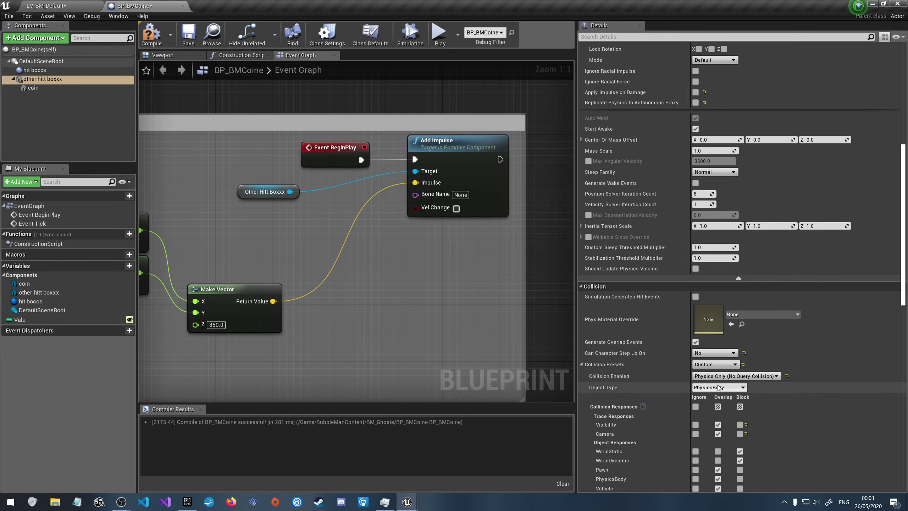
pyautogui.click(718, 388)
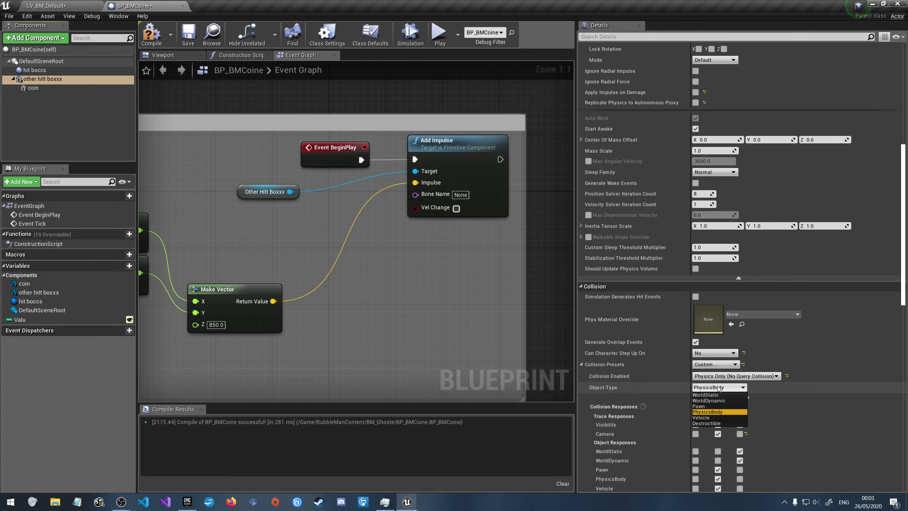
pyautogui.click(707, 412)
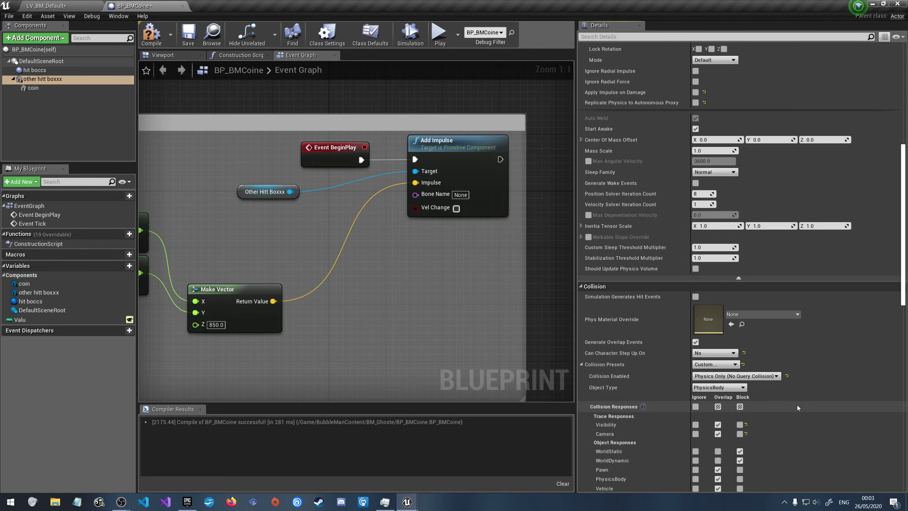
pyautogui.scroll(-2, 798, 404)
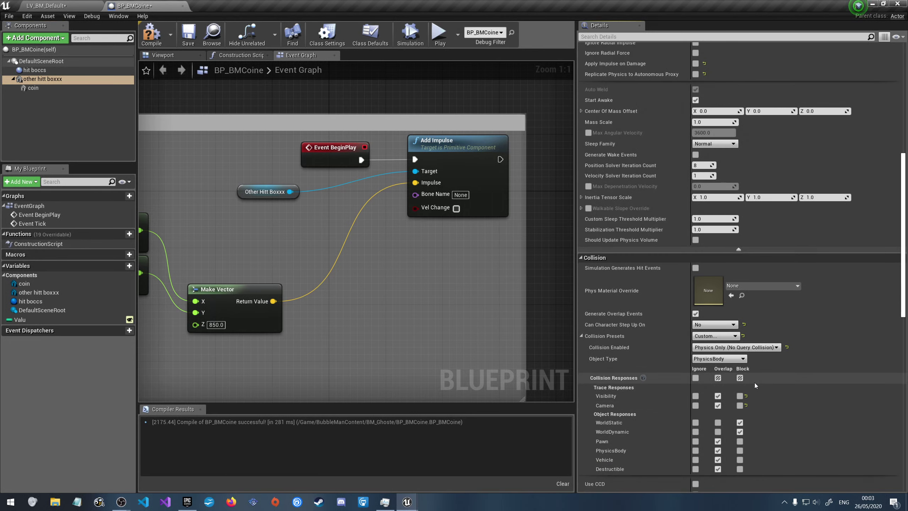
pyautogui.scroll(-5, 755, 383)
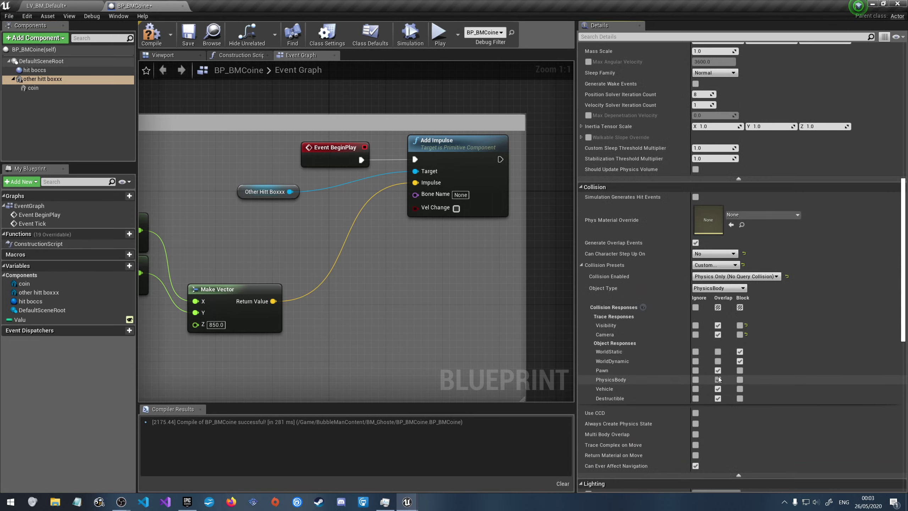
pyautogui.scroll(-5, 769, 401)
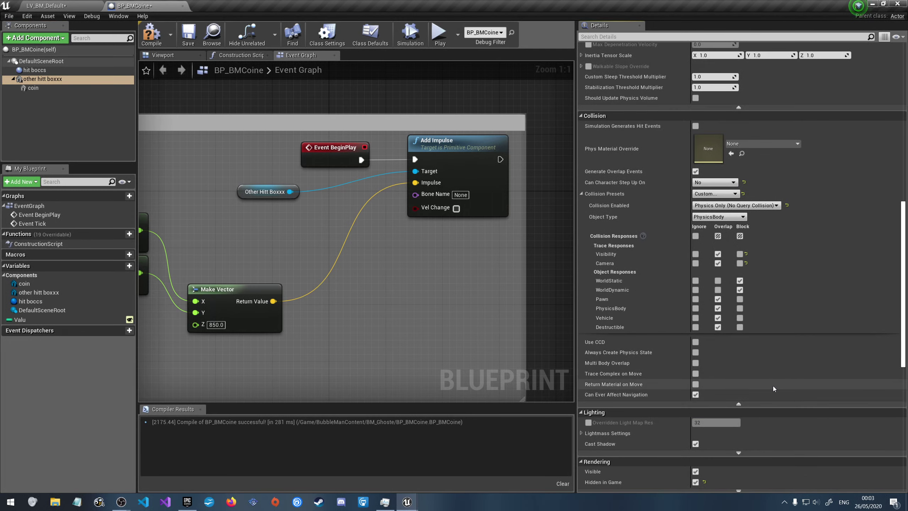
# Set the coin component's collision preset to OverlapAll
pyautogui.click(72, 89)
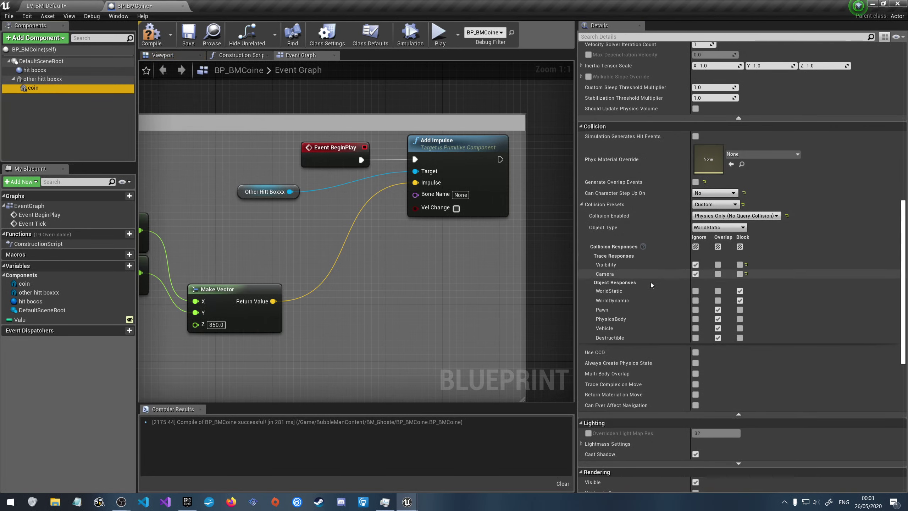
pyautogui.scroll(5, 660, 194)
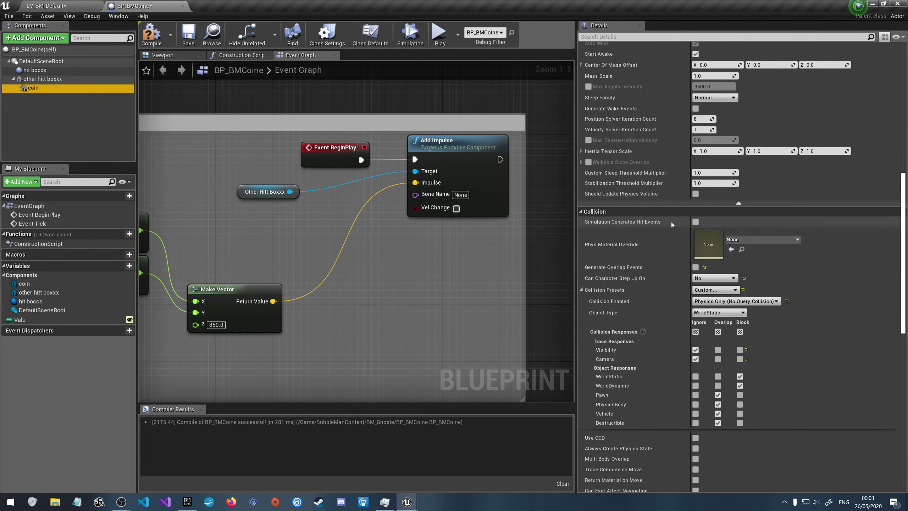
pyautogui.click(724, 290)
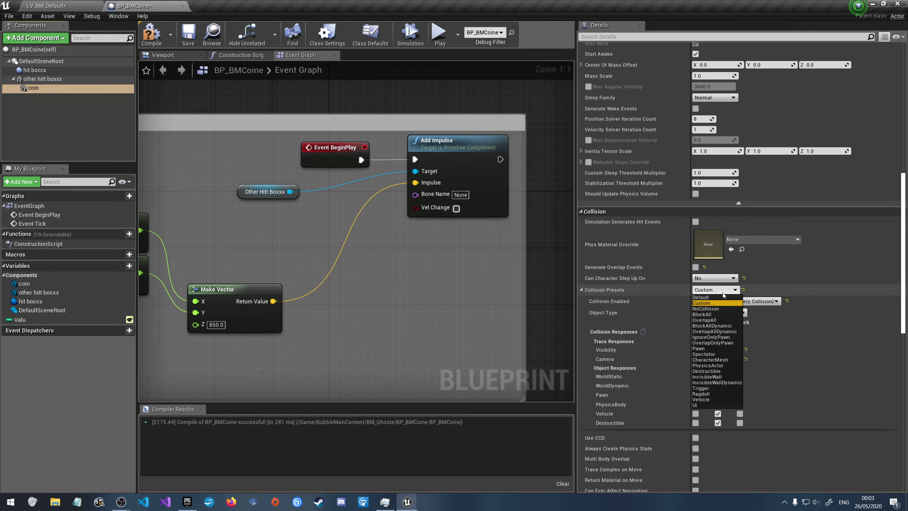
pyautogui.click(715, 321)
# Turn off Simulate Physics for the coin component and compile the blueprint
pyautogui.scroll(3, 837, 318)
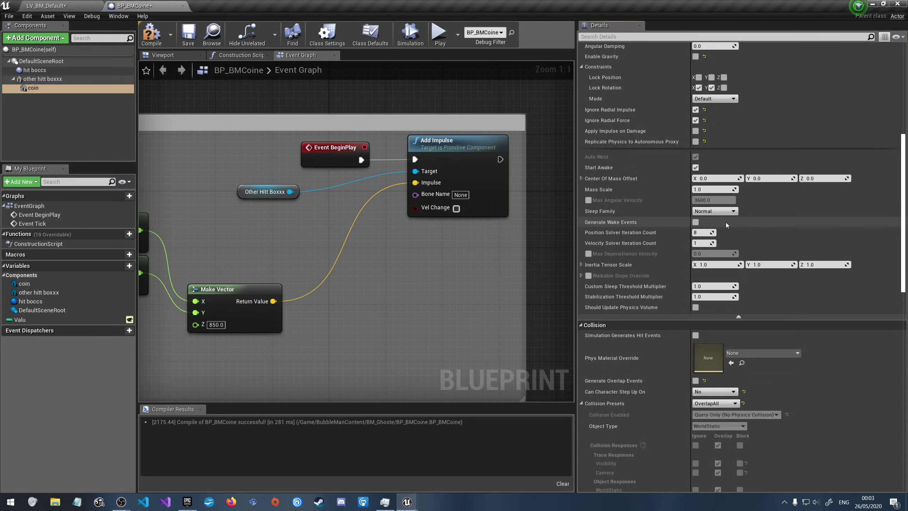
pyautogui.scroll(2, 702, 231)
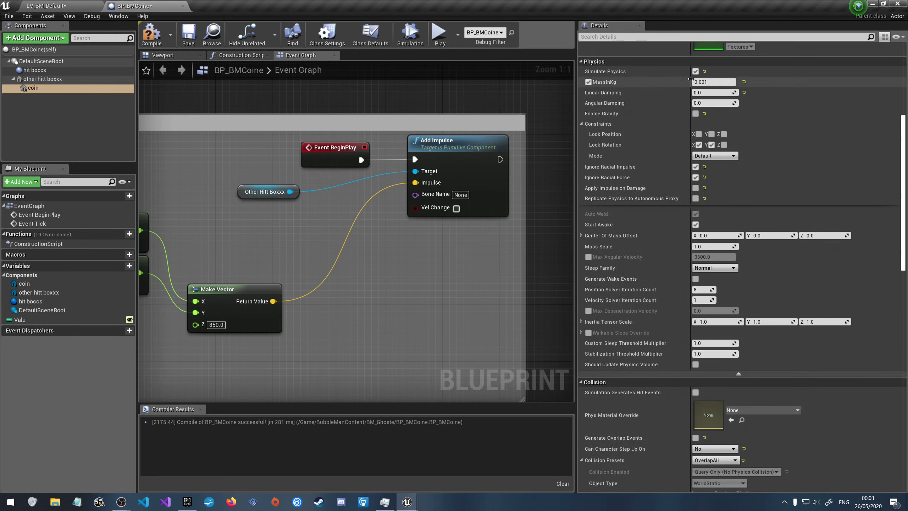
pyautogui.click(695, 72)
pyautogui.click(156, 40)
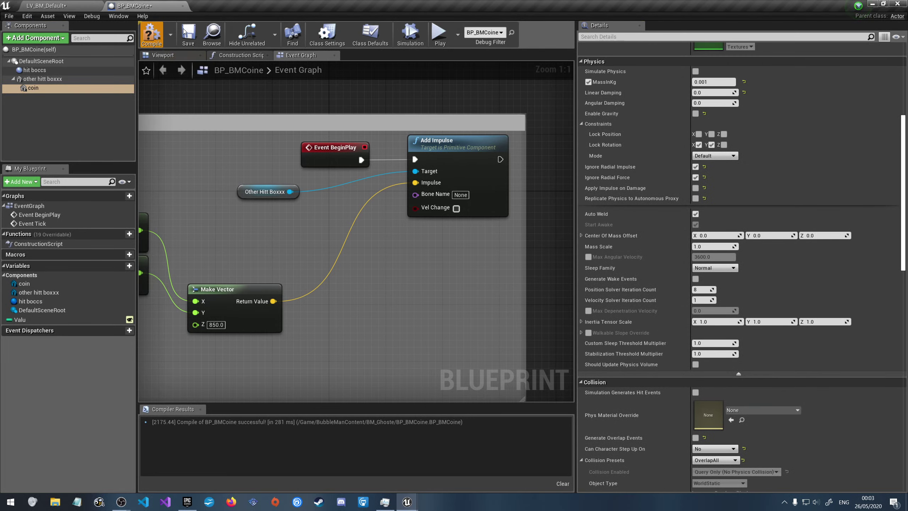
# Play-test the LV_BM_Default level several times to check how the coins behave, stopping after each run
pyautogui.click(64, 2)
pyautogui.click(474, 34)
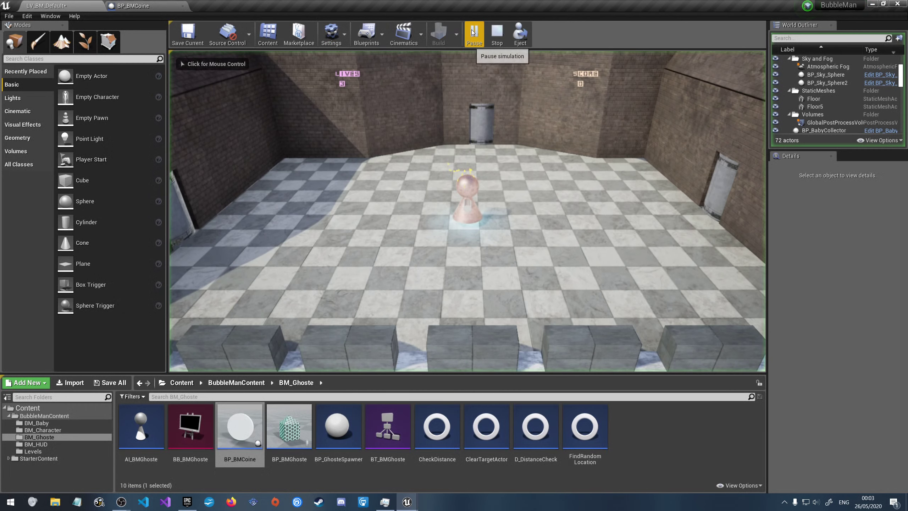
pyautogui.click(497, 33)
pyautogui.click(473, 34)
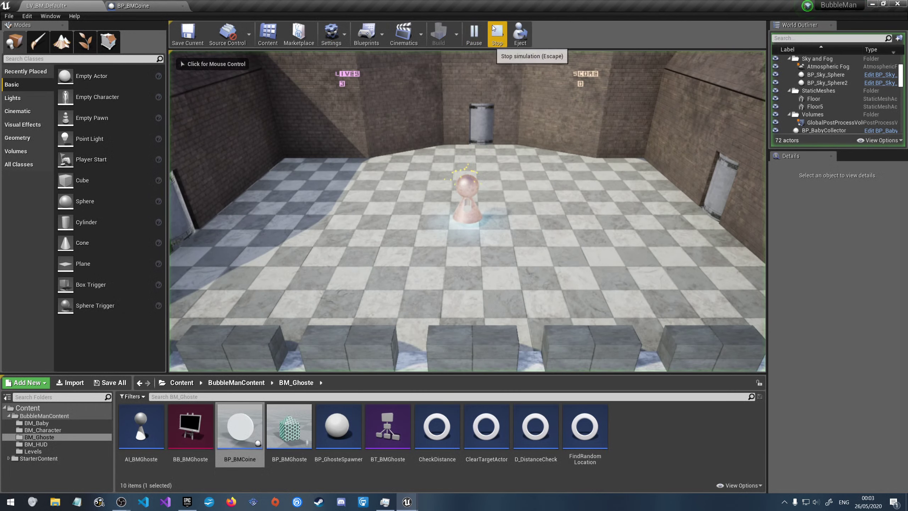
pyautogui.press('Escape')
pyautogui.click(471, 31)
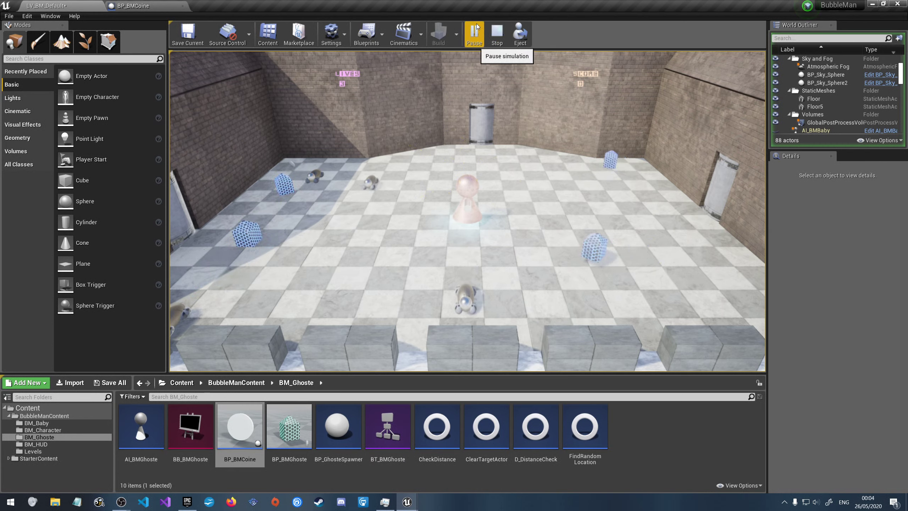
pyautogui.click(497, 35)
# Lock the rotation of "other hitt boxxx" on X, Y and Z in BP_BMCoine and compile the blueprint
pyautogui.click(133, 5)
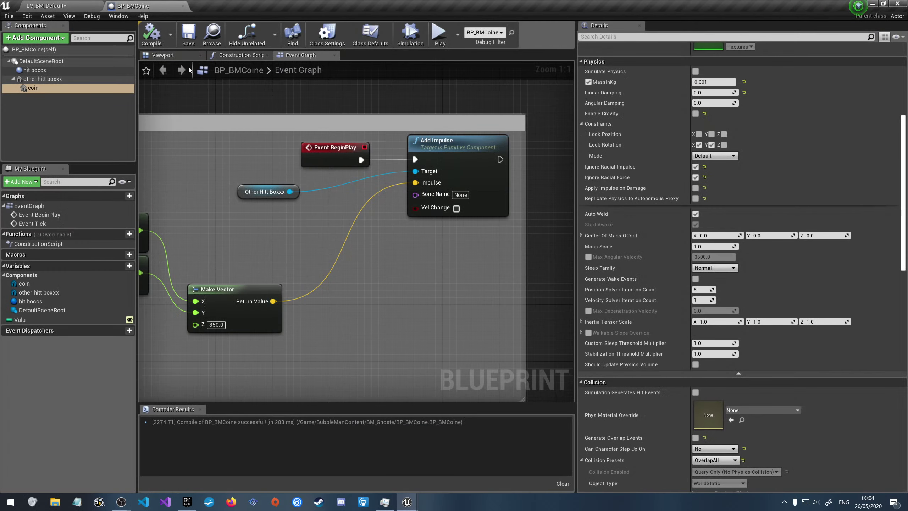
pyautogui.click(42, 79)
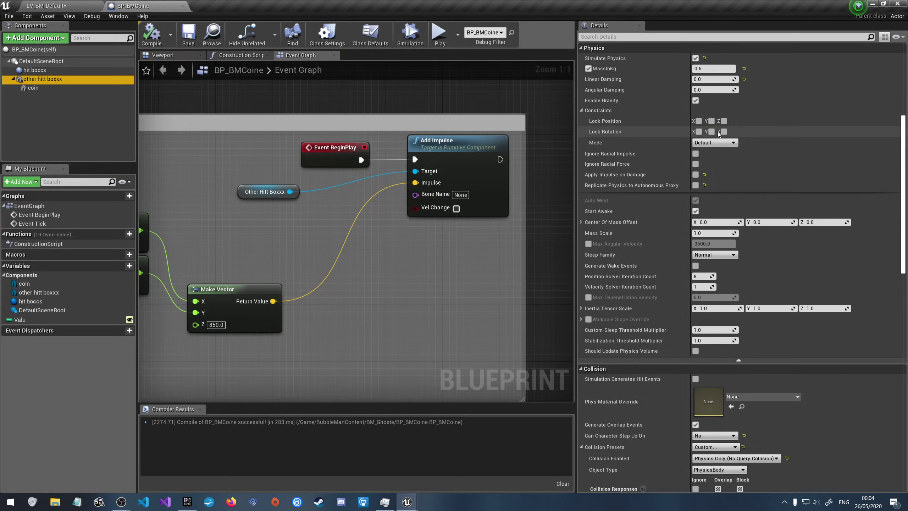
pyautogui.click(698, 132)
pyautogui.click(712, 132)
pyautogui.click(724, 132)
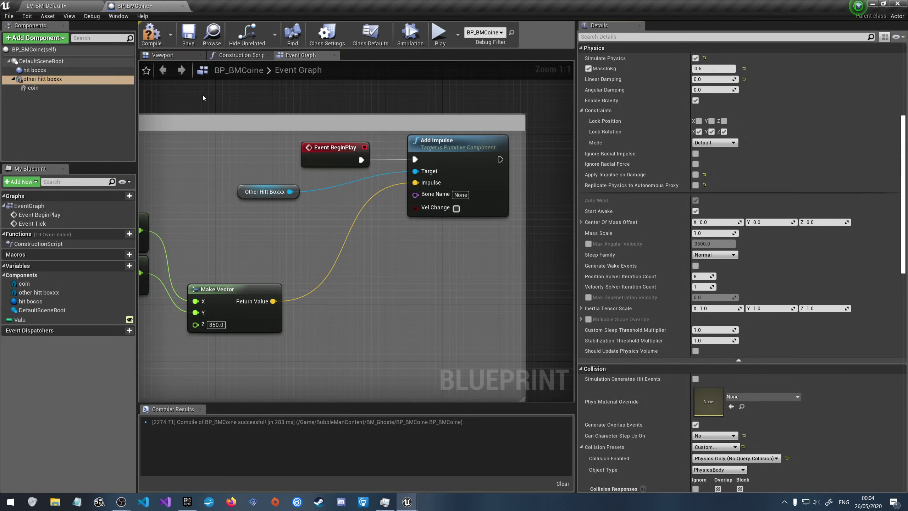
pyautogui.click(152, 35)
# Play-test the level repeatedly to check the coins' movement with locked rotation, and return to the BP_BMCoine blueprint
pyautogui.click(46, 6)
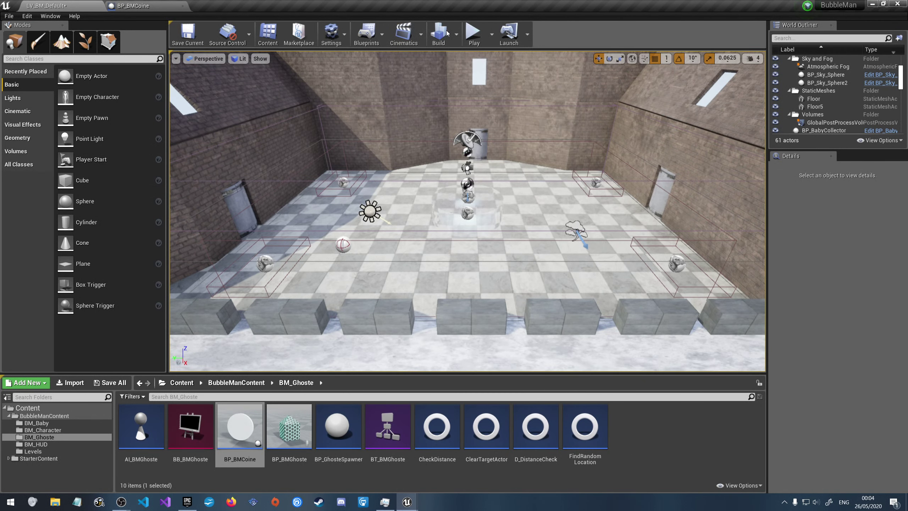
pyautogui.click(470, 36)
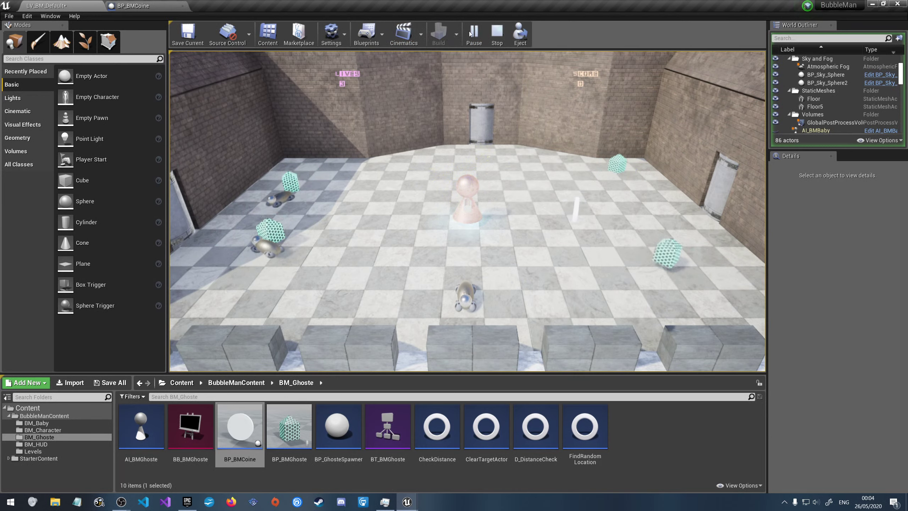
pyautogui.press('Escape')
pyautogui.click(470, 32)
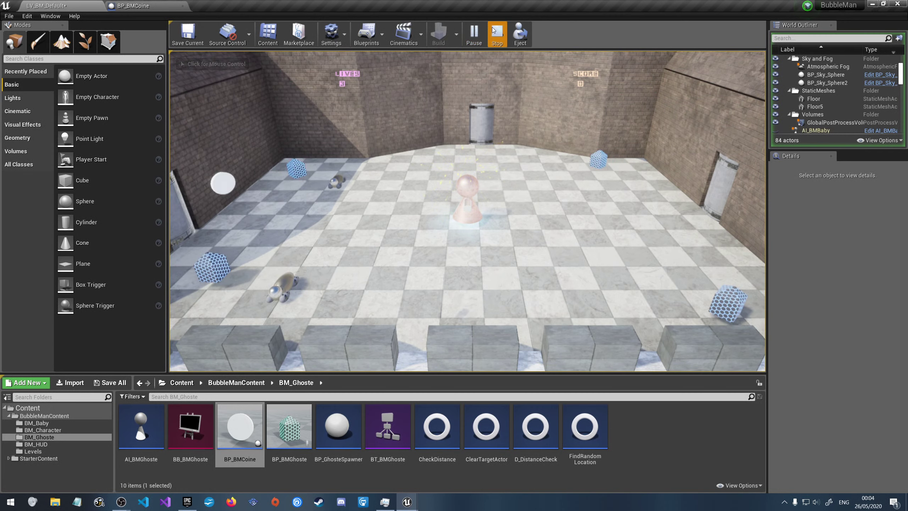
pyautogui.press('Escape')
pyautogui.click(479, 29)
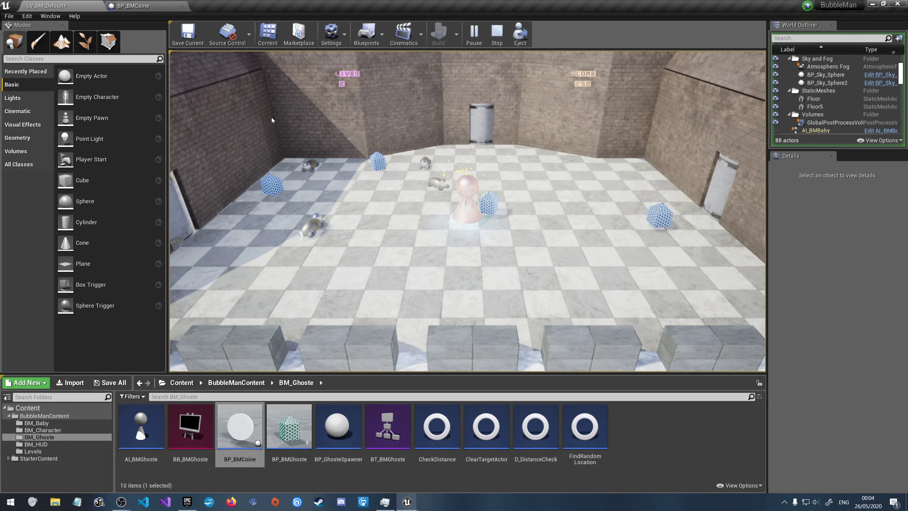
pyautogui.click(494, 37)
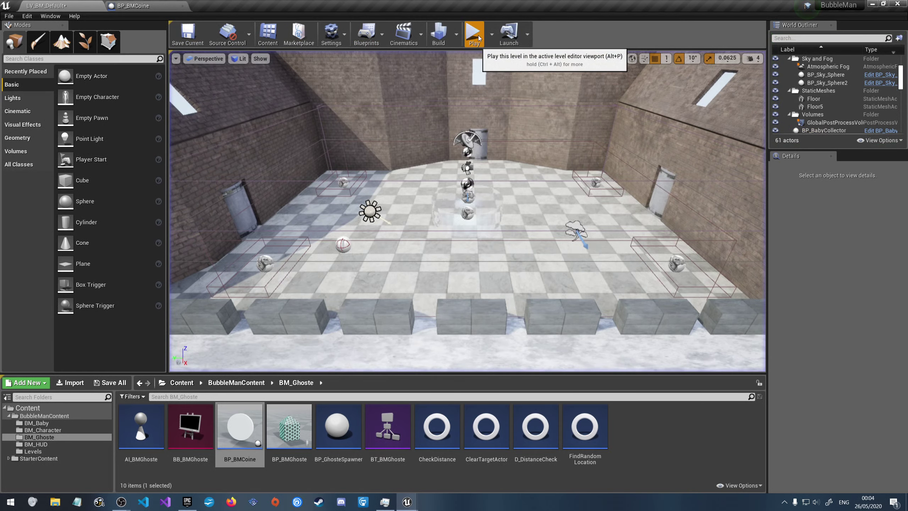
pyautogui.click(474, 34)
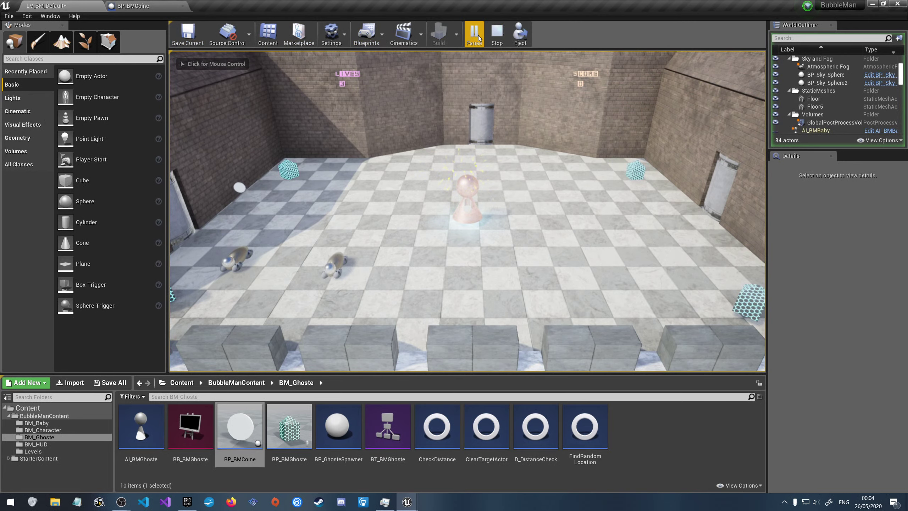
pyautogui.click(497, 36)
pyautogui.click(146, 6)
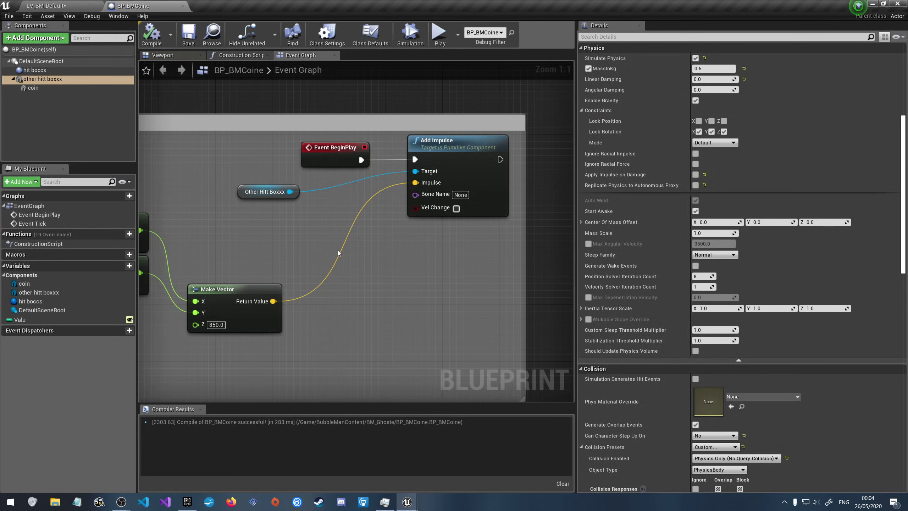
# Set the Z value of the Make Vector node feeding Add Impulse to 500
pyautogui.moveTo(372, 208); pyautogui.dragTo(512, 210, button='right')
pyautogui.click(358, 326)
pyautogui.write('5000')
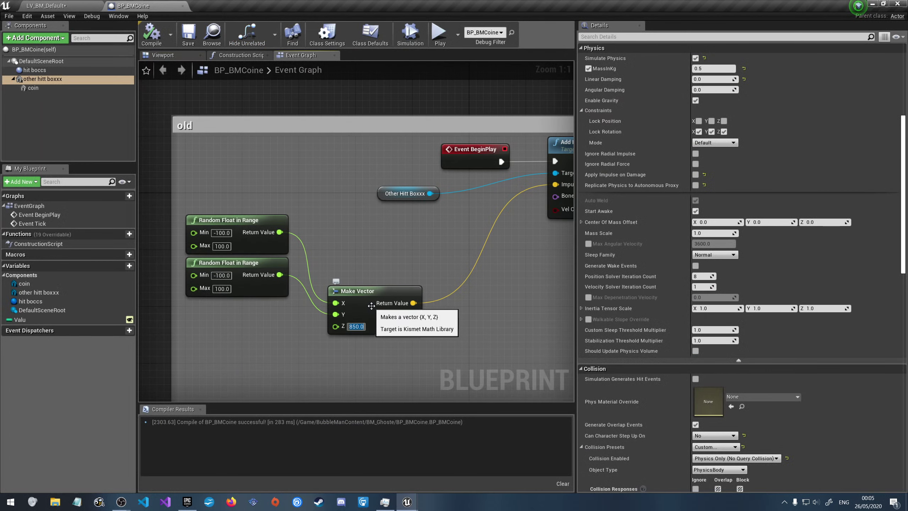
pyautogui.press('Return')
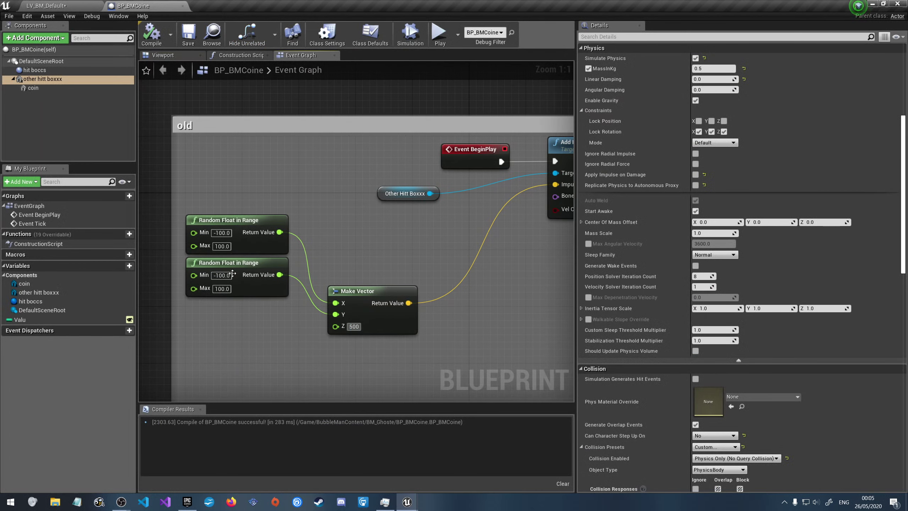
pyautogui.click(222, 232)
pyautogui.write('20')
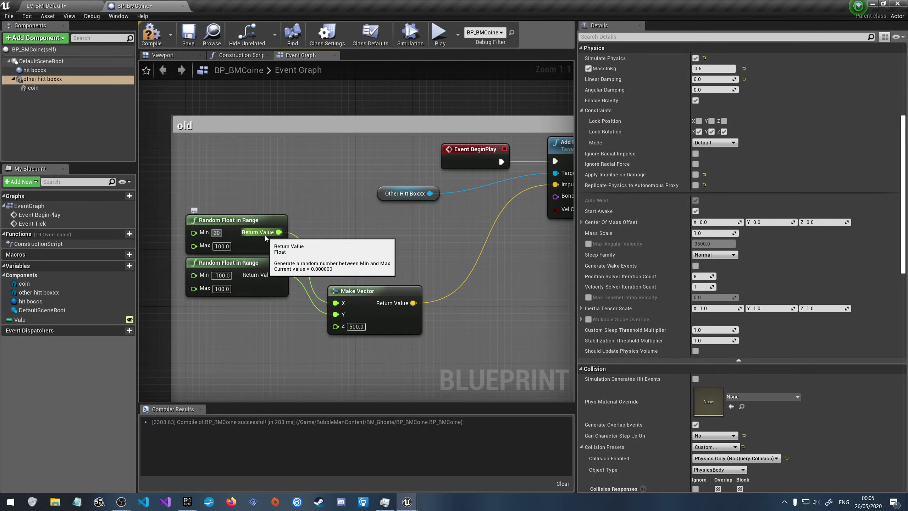
pyautogui.press('BackSpace')
pyautogui.press('BackSpace')
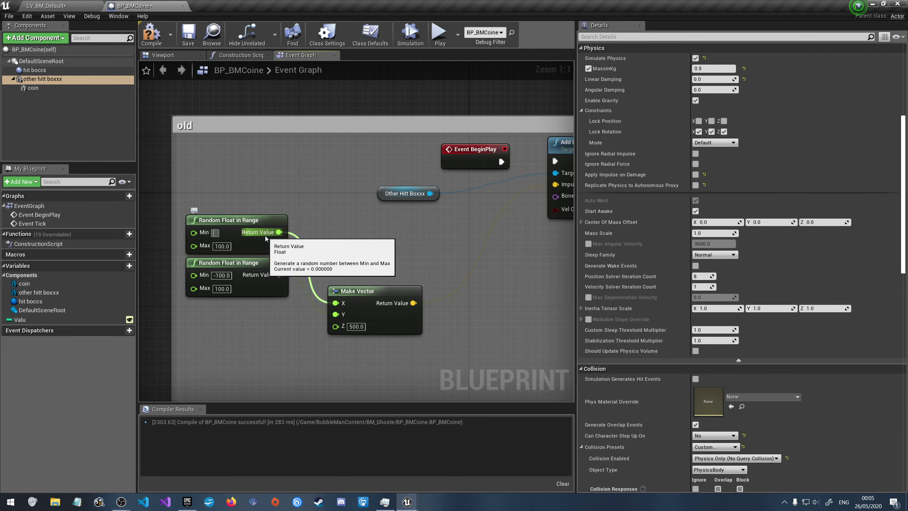
# Widen the "old" comment box to make room ahead of the Random Float in Range nodes
pyautogui.moveTo(228, 196); pyautogui.dragTo(355, 178, button='right')
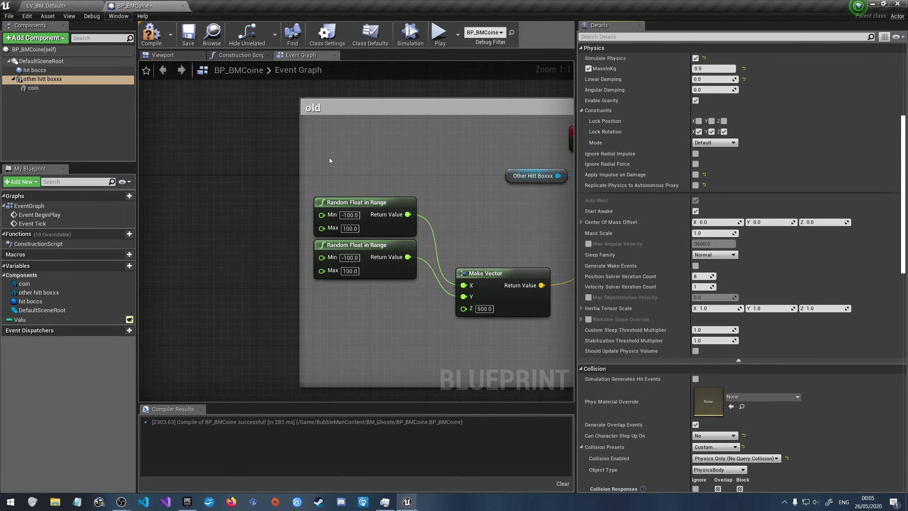
pyautogui.moveTo(305, 181); pyautogui.dragTo(154, 181)
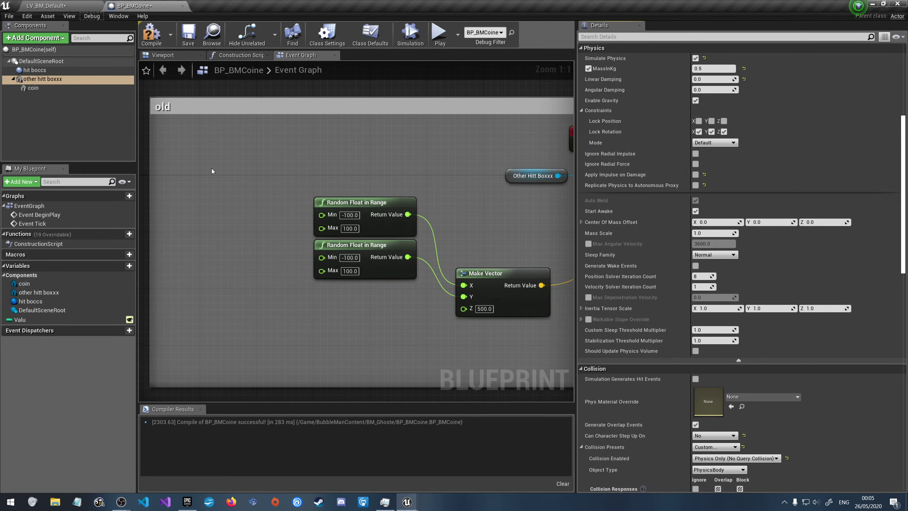
pyautogui.rightClick(182, 208)
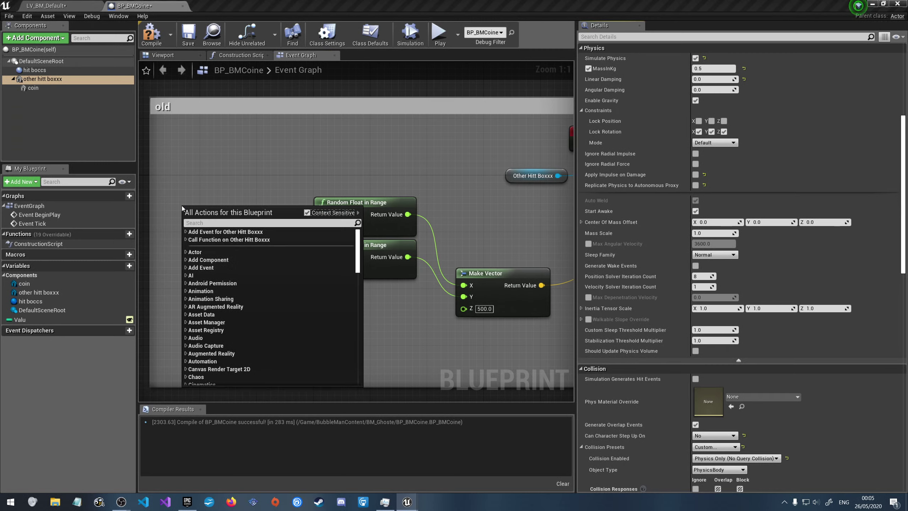
pyautogui.click(178, 197)
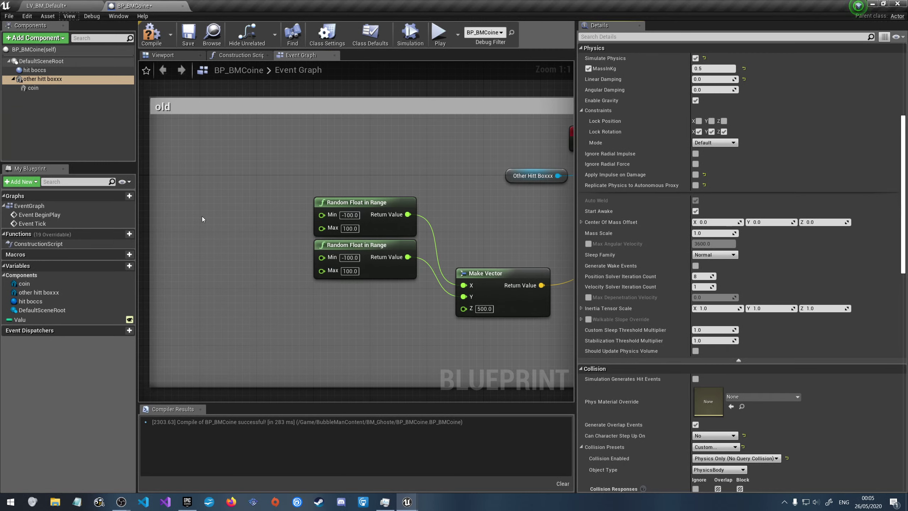
pyautogui.press('Right')
pyautogui.press('Right')
pyautogui.press('f')
pyautogui.click(196, 204)
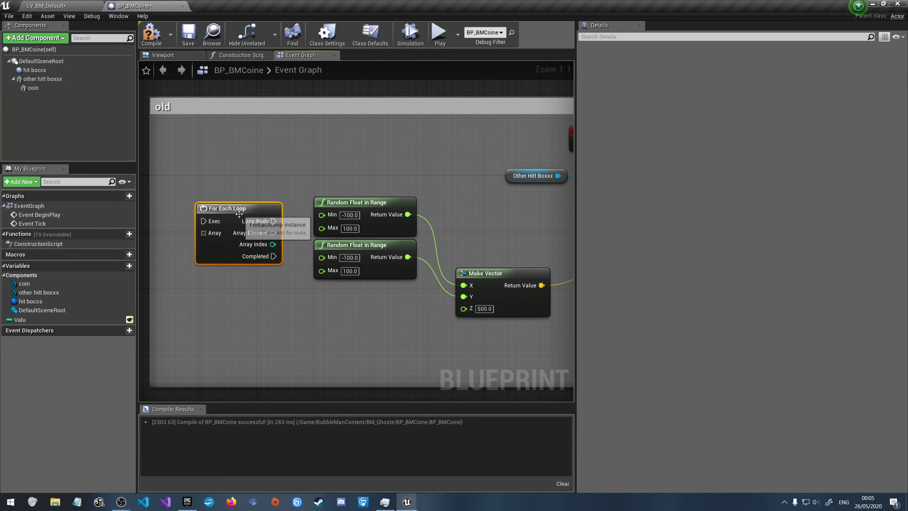
pyautogui.press('Delete')
# Add a Make Literal Float node and place it ahead of the Random Float in Range nodes inside the "old" comment
pyautogui.rightClick(228, 205)
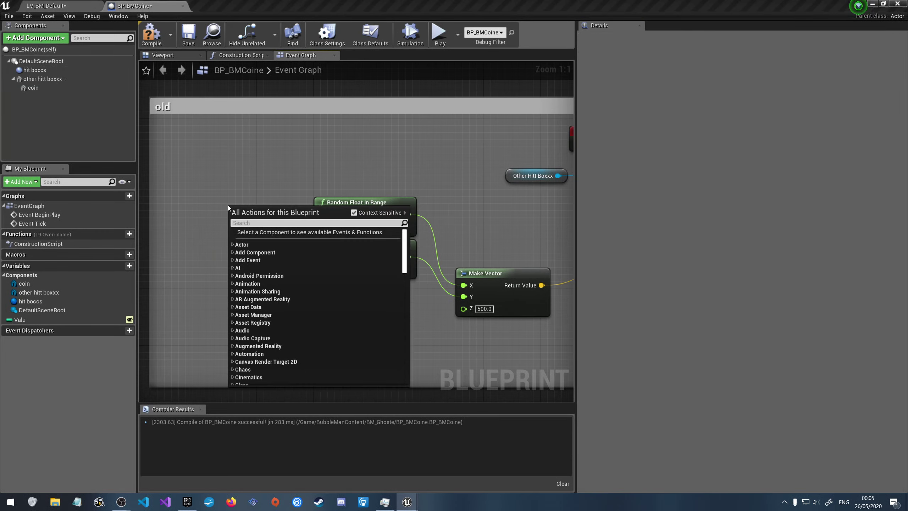
pyautogui.write('float')
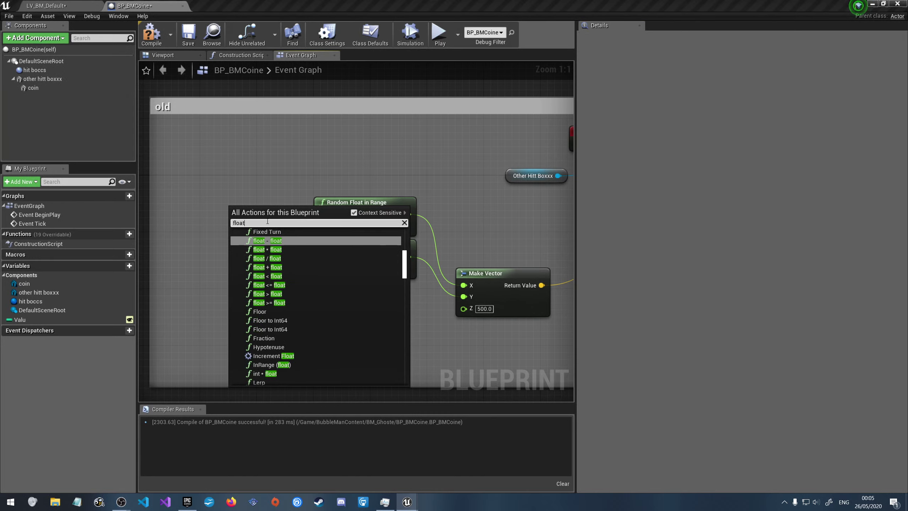
pyautogui.scroll(5, 285, 308)
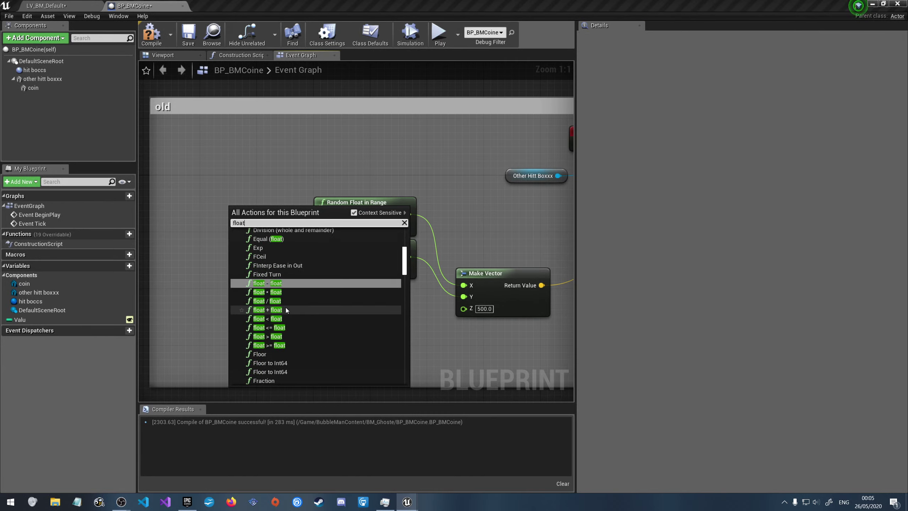
pyautogui.scroll(5, 284, 304)
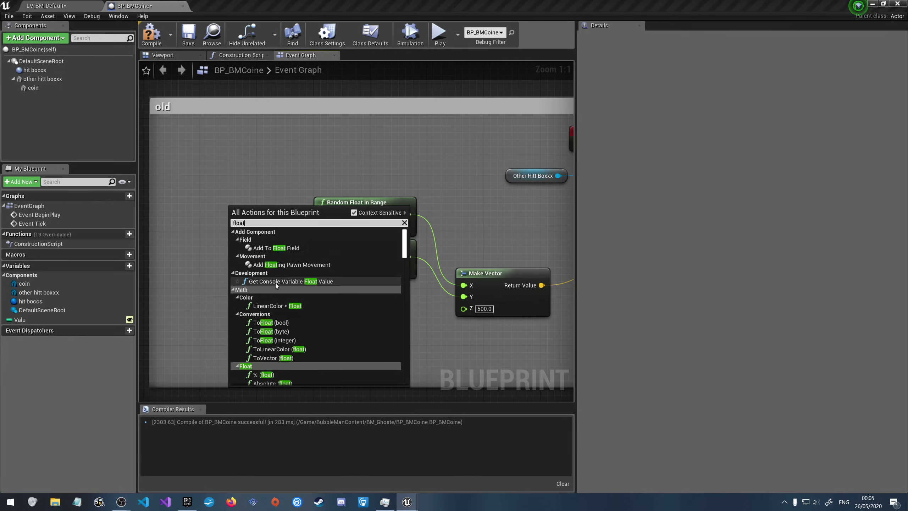
pyautogui.scroll(-4, 286, 341)
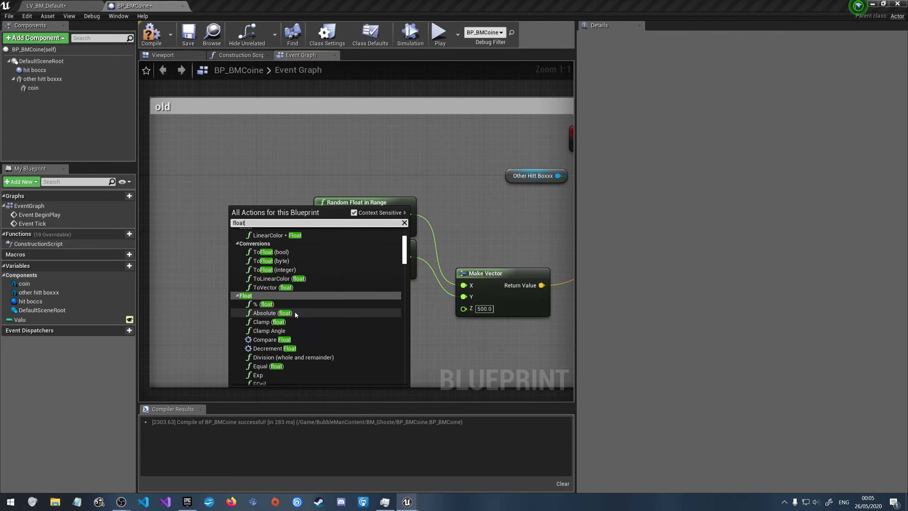
pyautogui.scroll(4, 310, 257)
pyautogui.write('li')
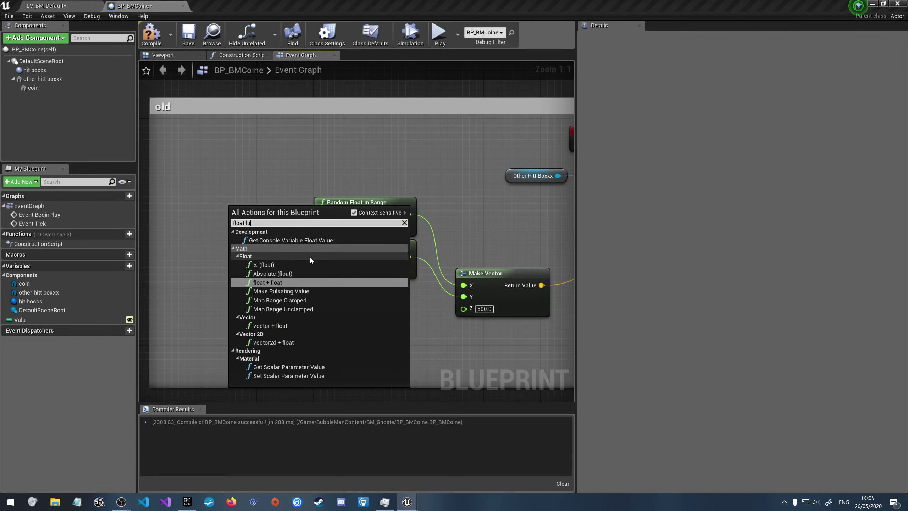
pyautogui.write('ter')
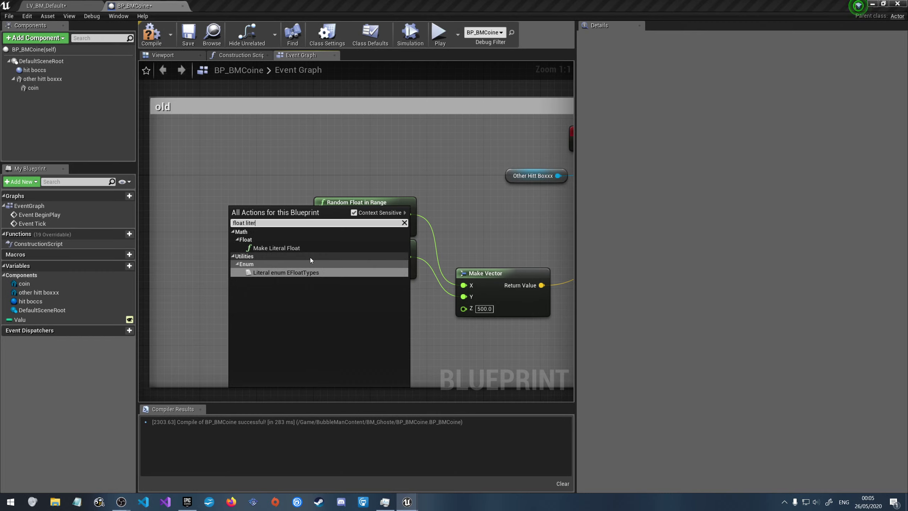
pyautogui.click(309, 247)
pyautogui.moveTo(280, 207); pyautogui.dragTo(210, 187)
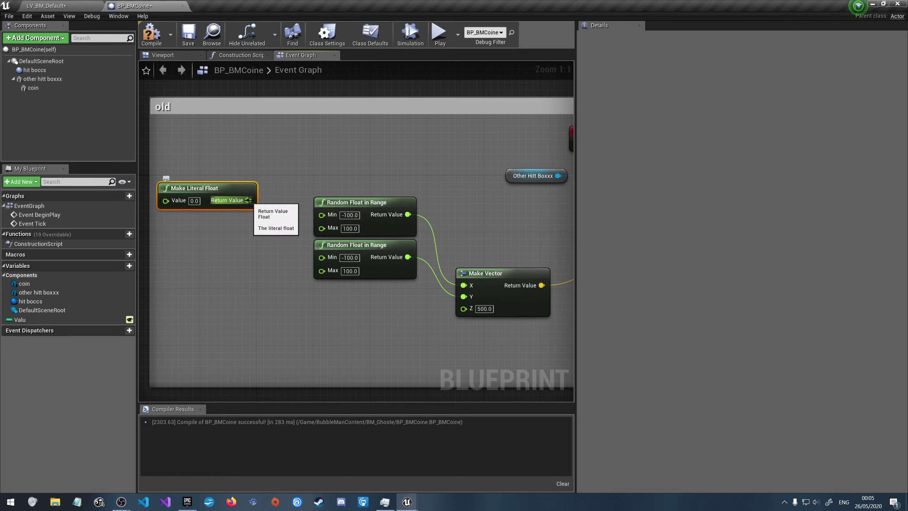
# Add a float * float node with -1 as its second input and connect its output to both Random Float in Range Min pins
pyautogui.rightClick(193, 272)
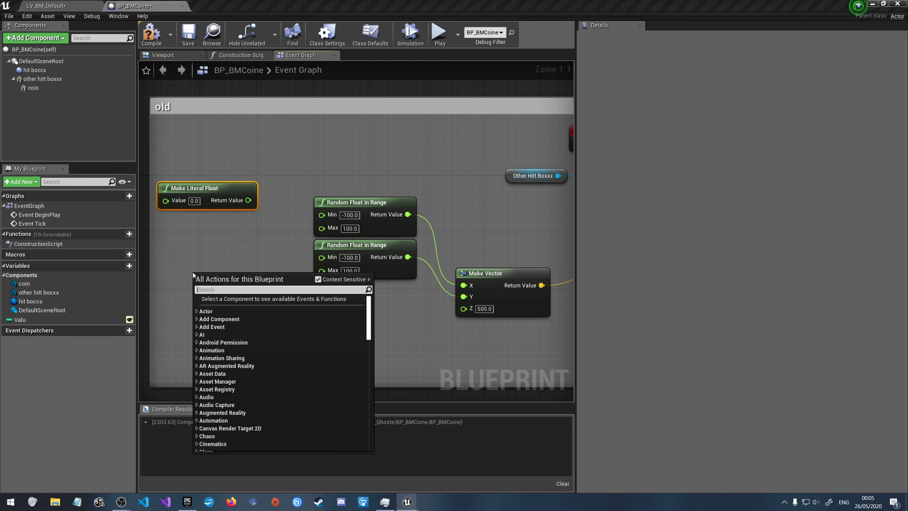
pyautogui.write('float')
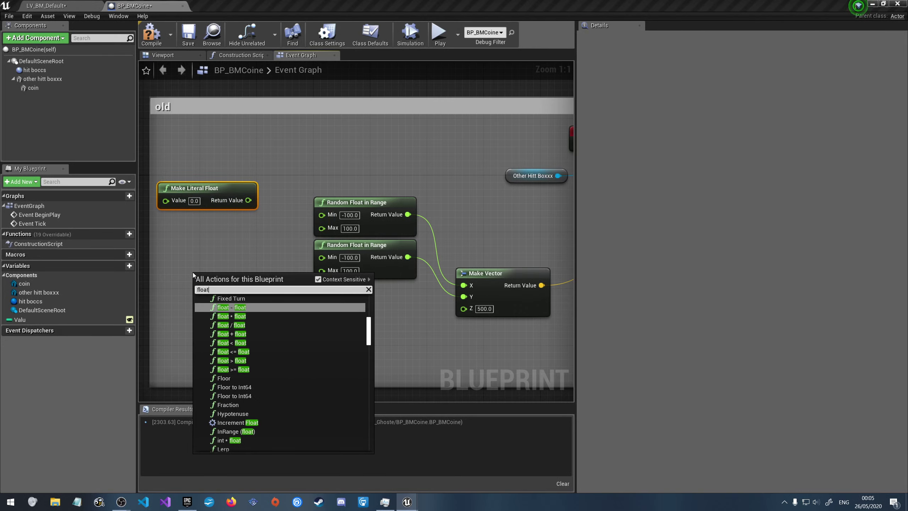
pyautogui.write(' *')
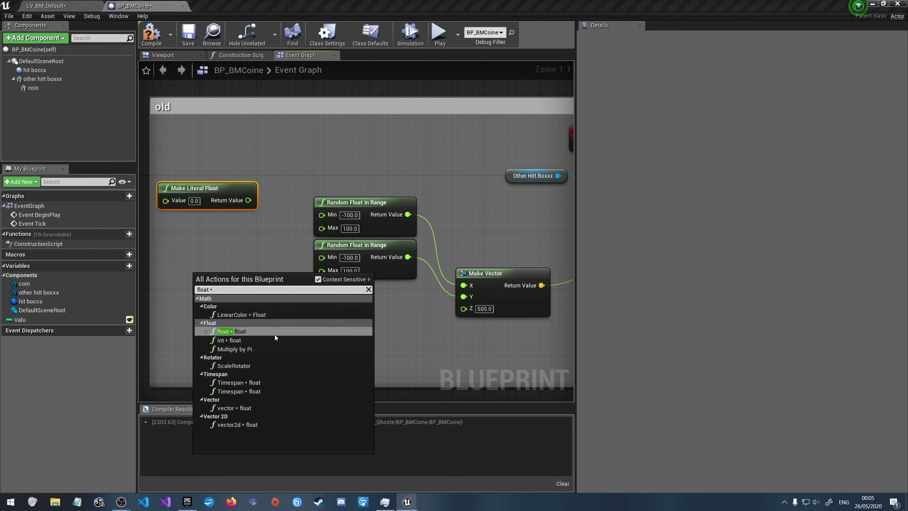
pyautogui.click(275, 335)
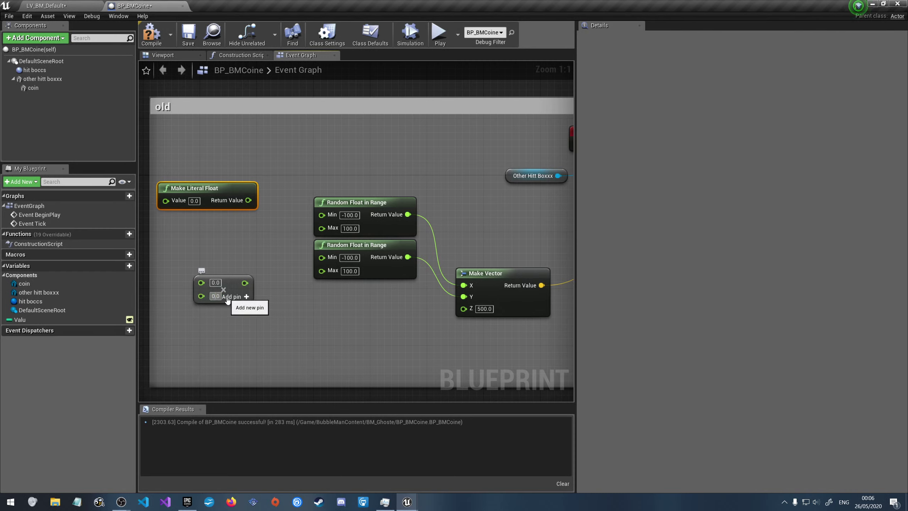
pyautogui.write('-1')
pyautogui.press('Delete')
pyautogui.click(258, 295)
pyautogui.moveTo(245, 283); pyautogui.dragTo(322, 215)
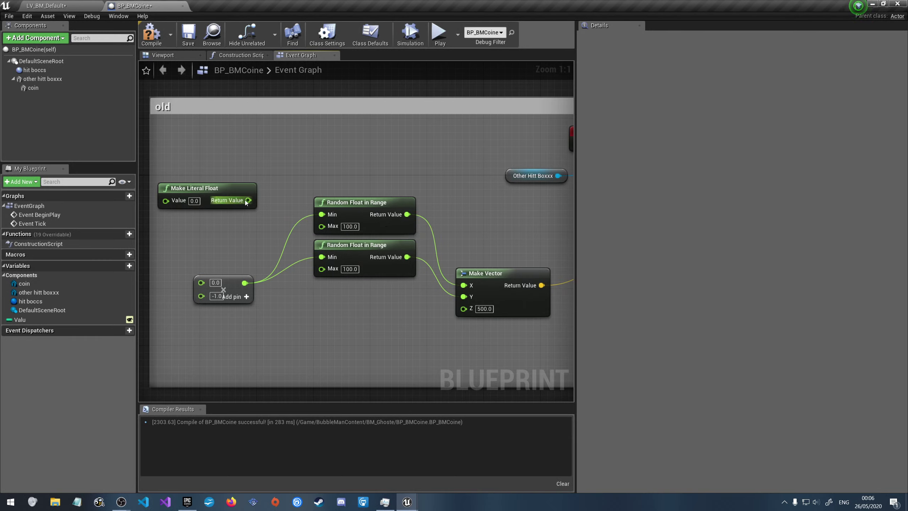
# Connect the Make Literal Float output to the multiply node's first input and move the literal node higher in the comment
pyautogui.moveTo(248, 200); pyautogui.dragTo(272, 232)
pyautogui.click(227, 183)
pyautogui.moveTo(228, 183); pyautogui.dragTo(227, 133)
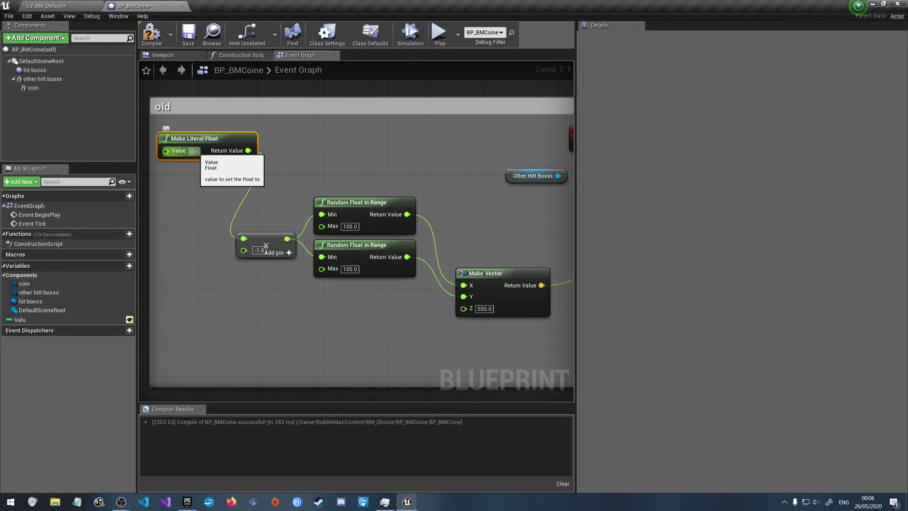
# Replace the Make Literal Float node with a variable promoted from the multiply node's first input, named horizontalVelocityVariance
pyautogui.press('Delete')
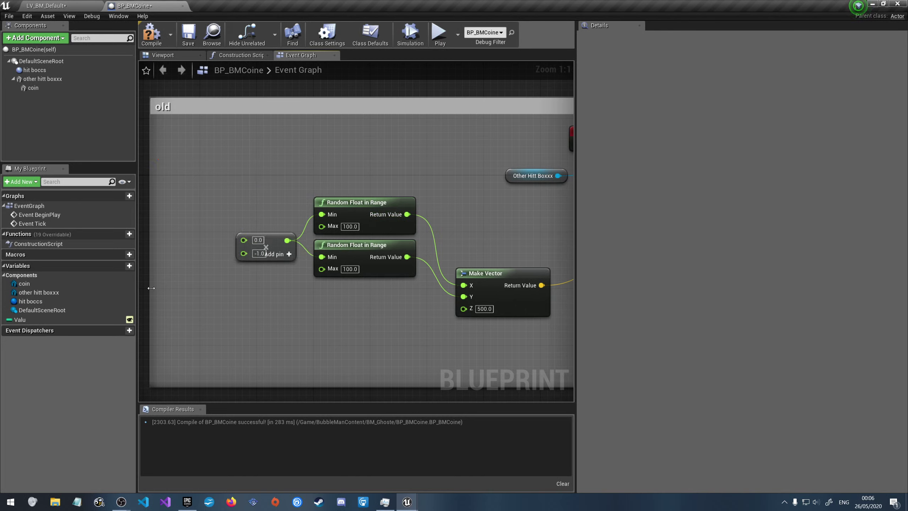
pyautogui.rightClick(242, 240)
pyautogui.click(274, 253)
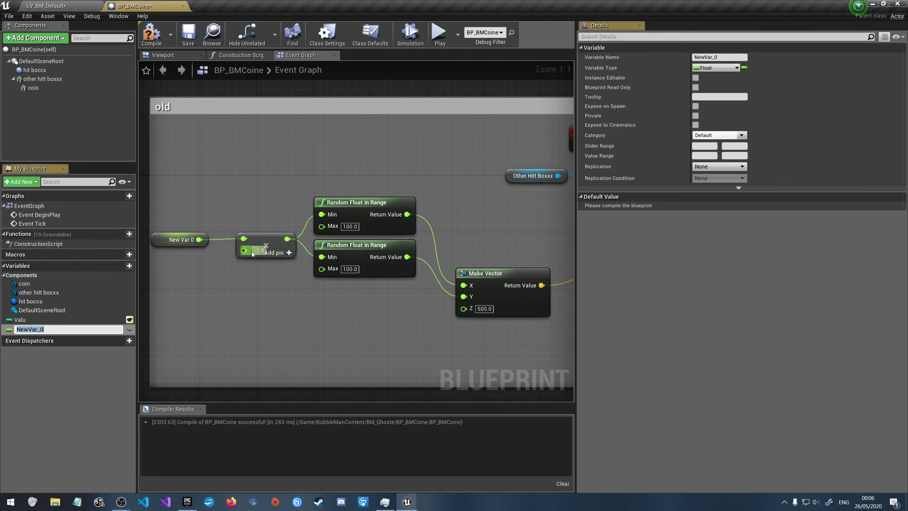
pyautogui.click(722, 57)
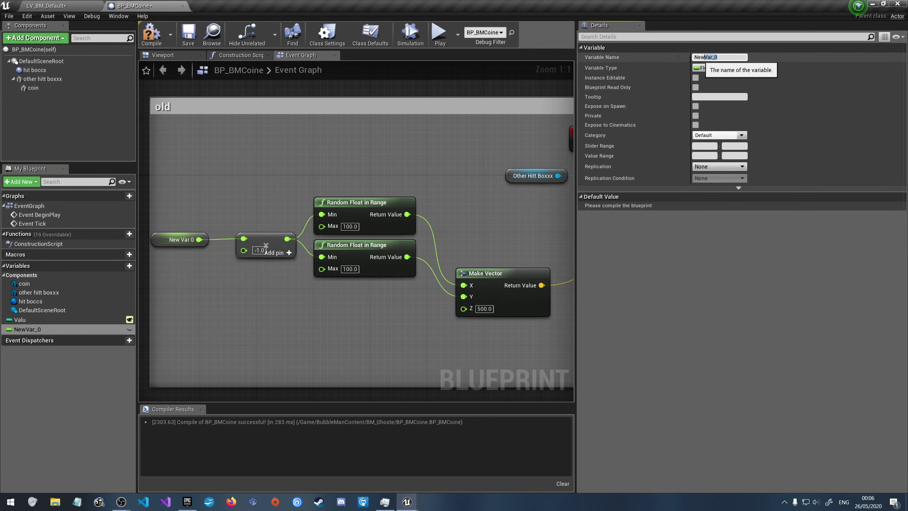
pyautogui.write('horizontal')
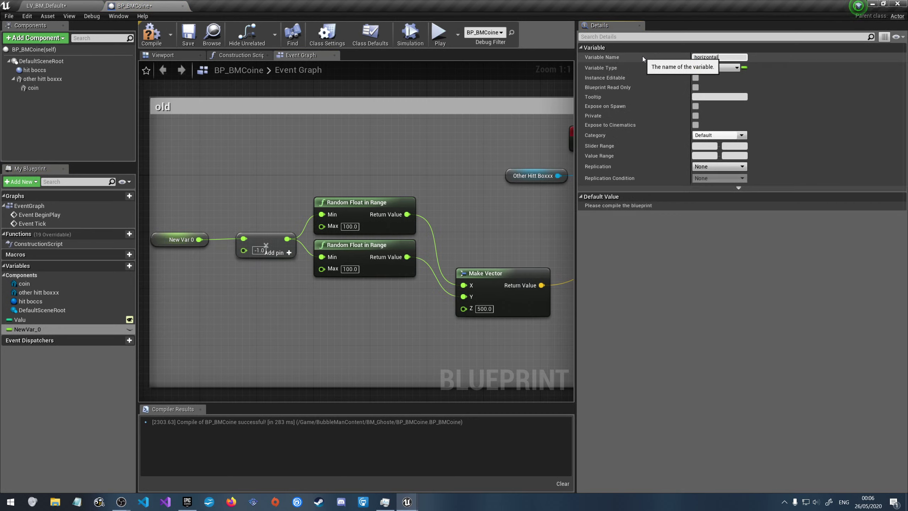
pyautogui.write('VelocityVariance')
pyautogui.press('Return')
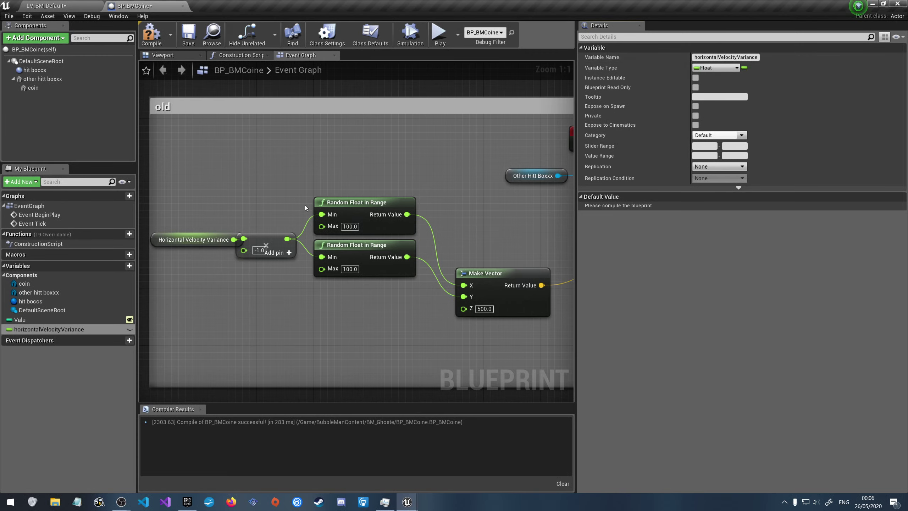
# Rename the horizontalVelocityVariance variable to horizontalVelocityRangeMax and move its node above the multiply node
pyautogui.click(191, 233)
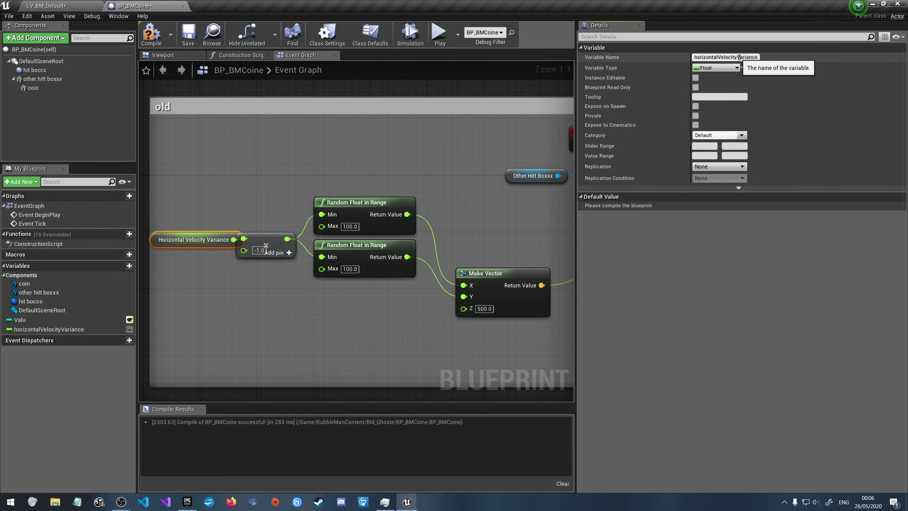
pyautogui.moveTo(738, 57); pyautogui.dragTo(771, 63)
pyautogui.write('Rang')
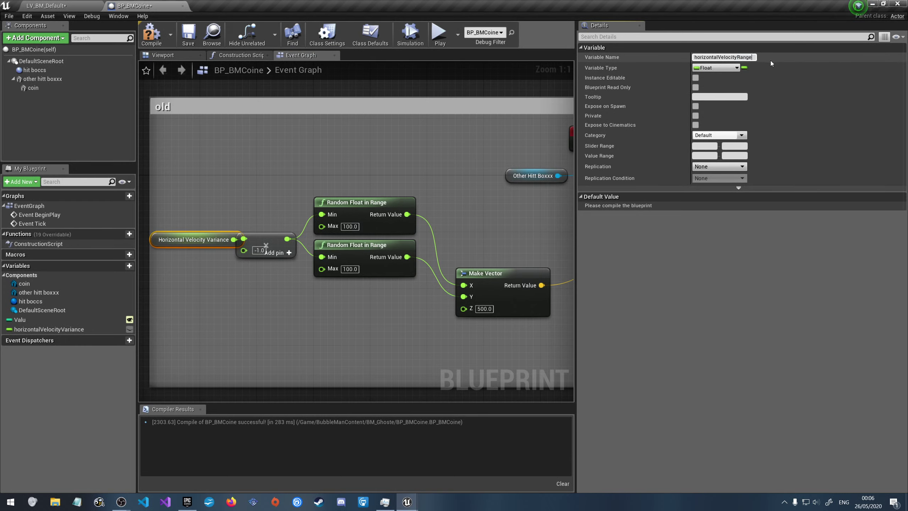
pyautogui.write('eMax')
pyautogui.press('Return')
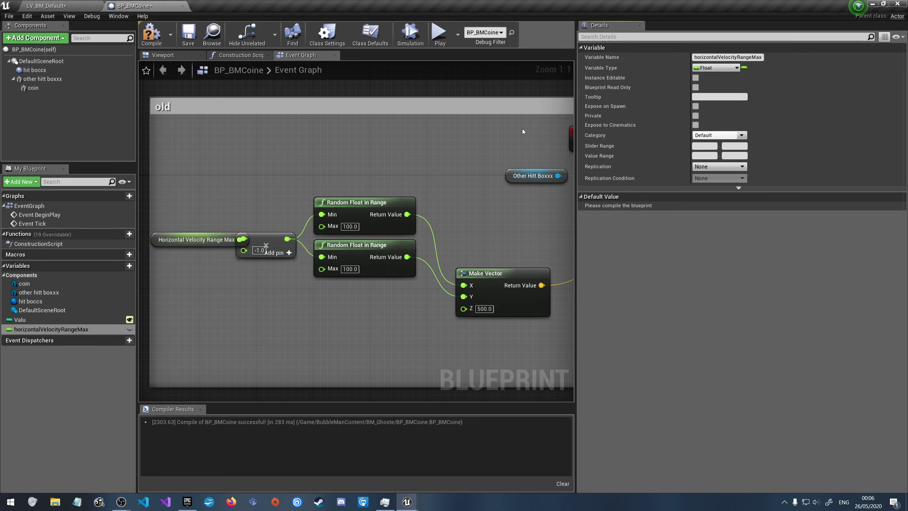
pyautogui.moveTo(249, 242); pyautogui.dragTo(255, 135)
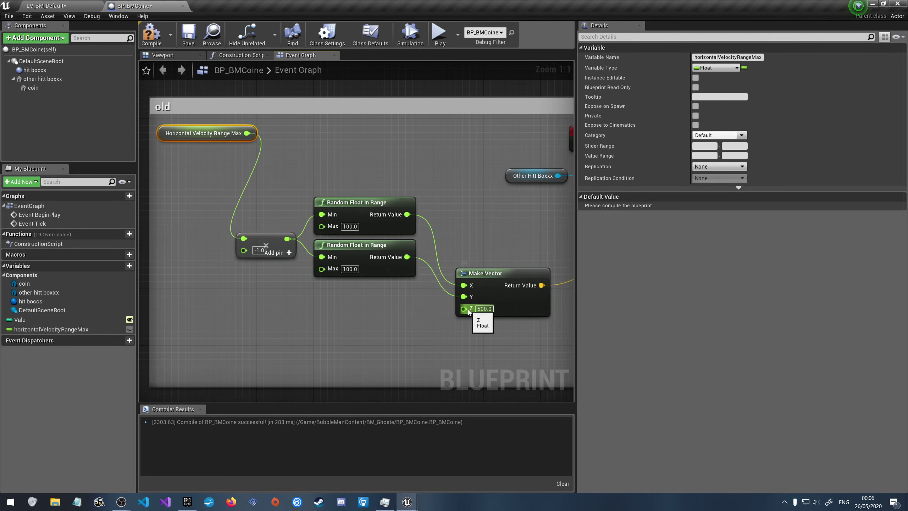
# Promote the Make Vector Z input to a new float variable and place its node below the Random Float in Range nodes
pyautogui.moveTo(463, 308)
pyautogui.mouseDown()
pyautogui.moveTo(384, 313)
pyautogui.moveTo(464, 308)
pyautogui.mouseUp()
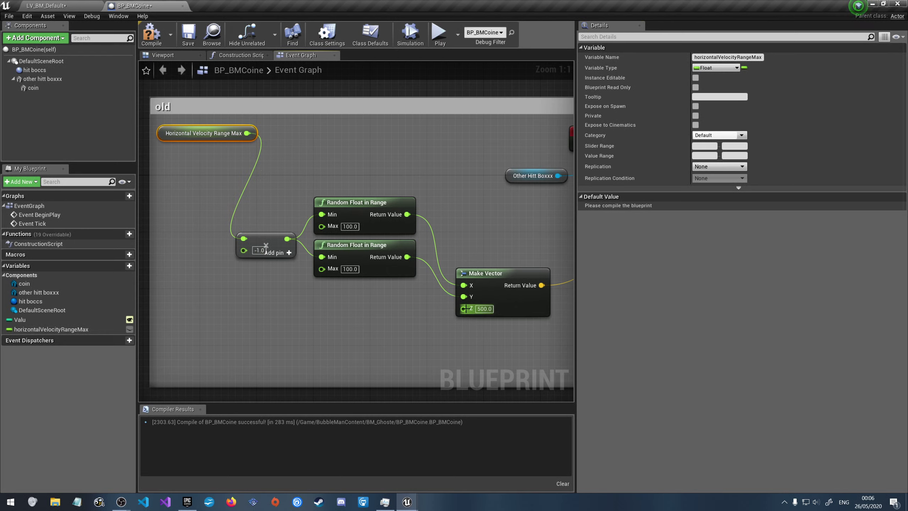
pyautogui.rightClick(464, 308)
pyautogui.click(497, 321)
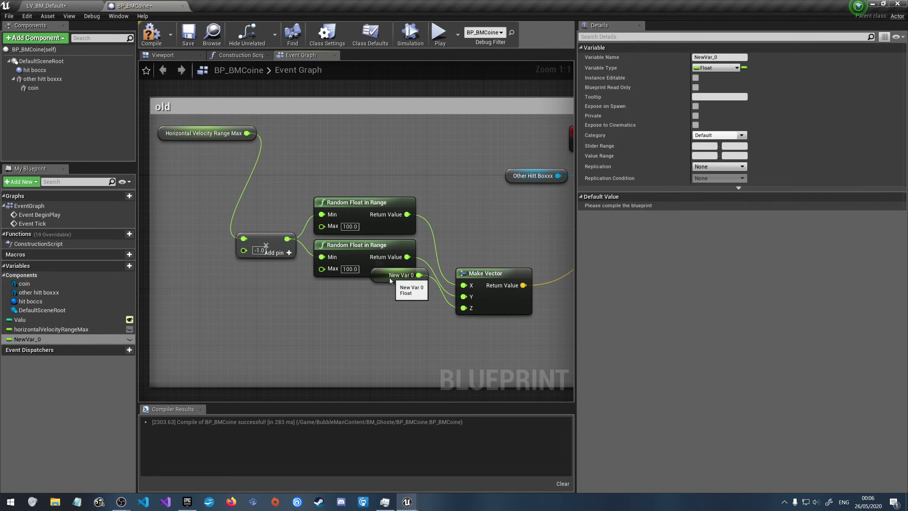
pyautogui.moveTo(379, 289); pyautogui.dragTo(321, 312)
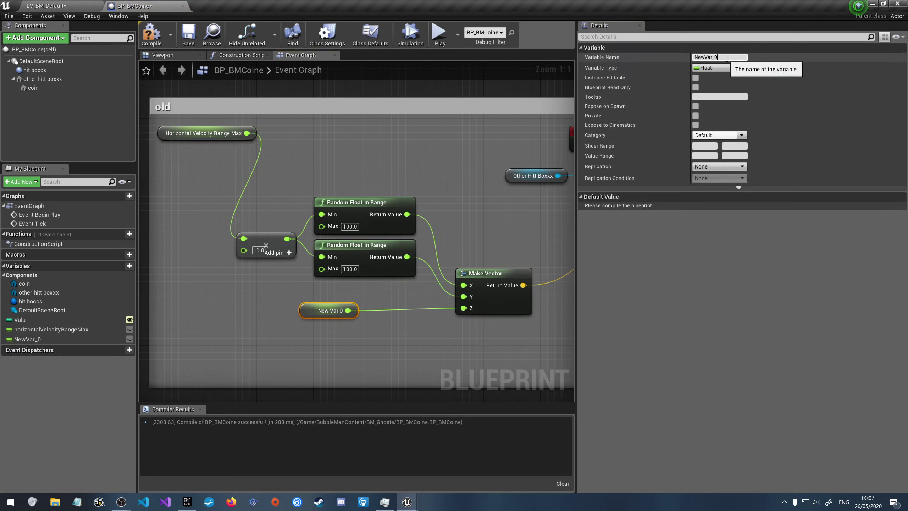
# Rename the new float variable feeding the Make Vector Z input to verticalVelocityRangeMax
pyautogui.click(725, 58)
pyautogui.write('Ver')
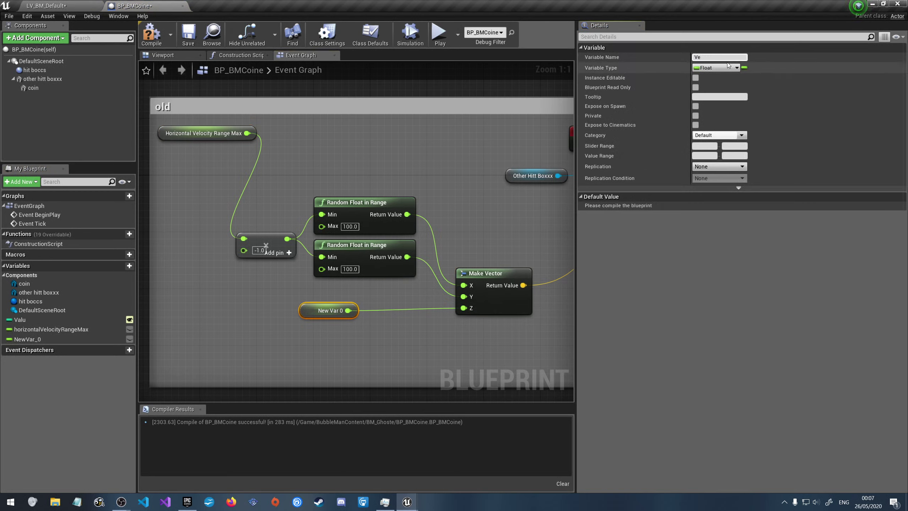
pyautogui.press('BackSpace')
pyautogui.press('BackSpace')
pyautogui.write('verticalVelocityRangeMax')
pyautogui.press('Return')
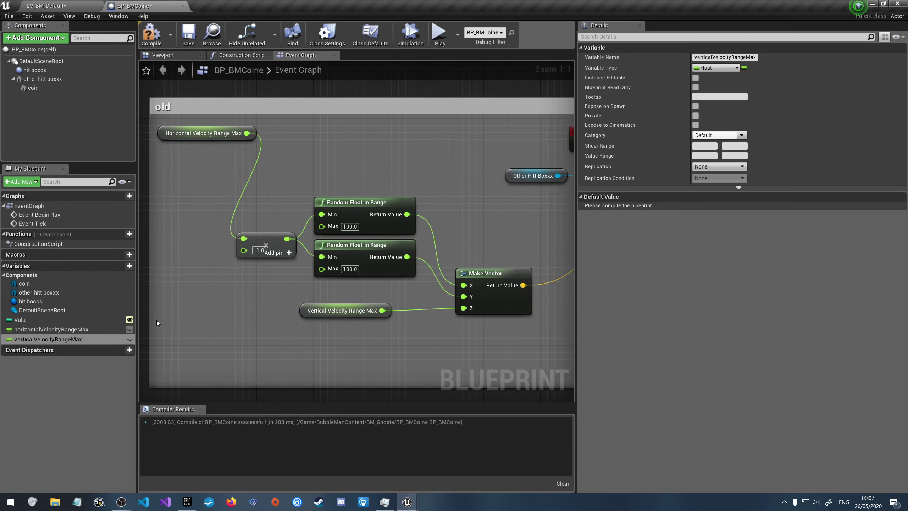
# Make the verticalVelocityRangeMax variable instance editable, and compile and save the blueprint
pyautogui.click(130, 339)
pyautogui.click(152, 35)
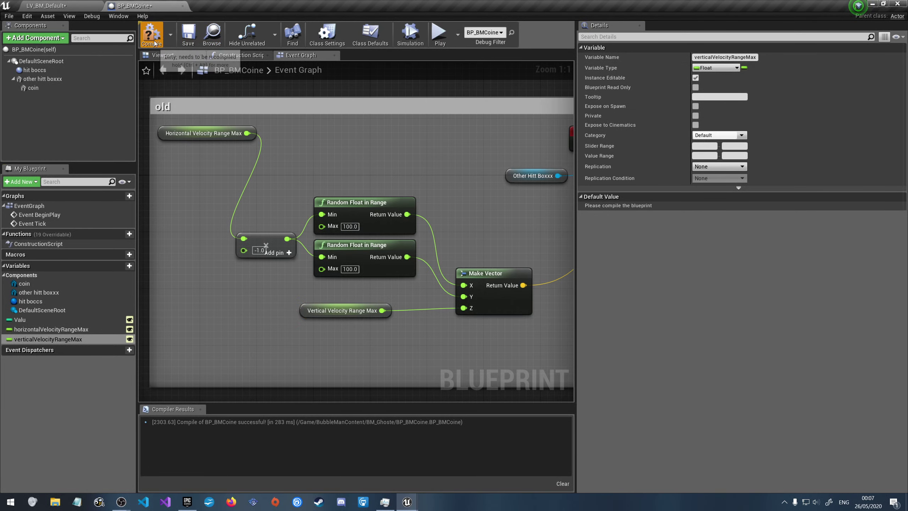
pyautogui.click(187, 34)
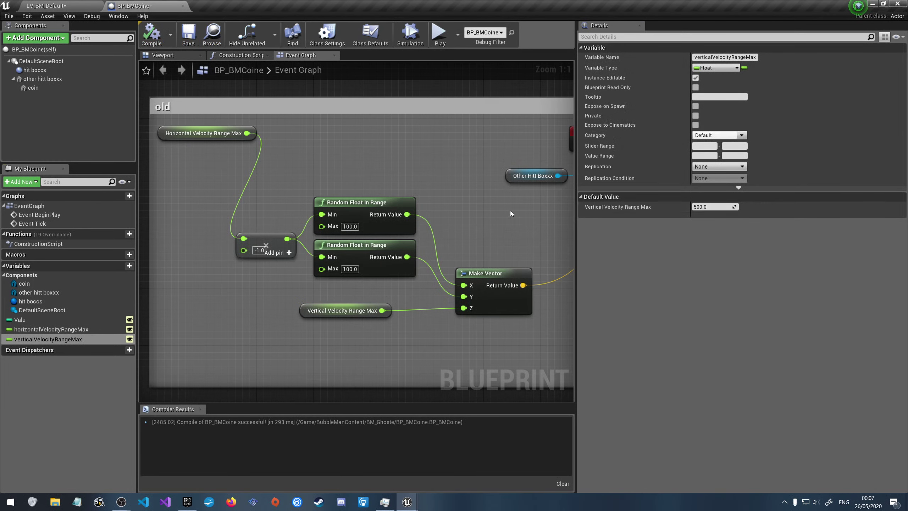
# Set the default value of horizontalVelocityRangeMax to 250, and compile and save the blueprint
pyautogui.click(326, 314)
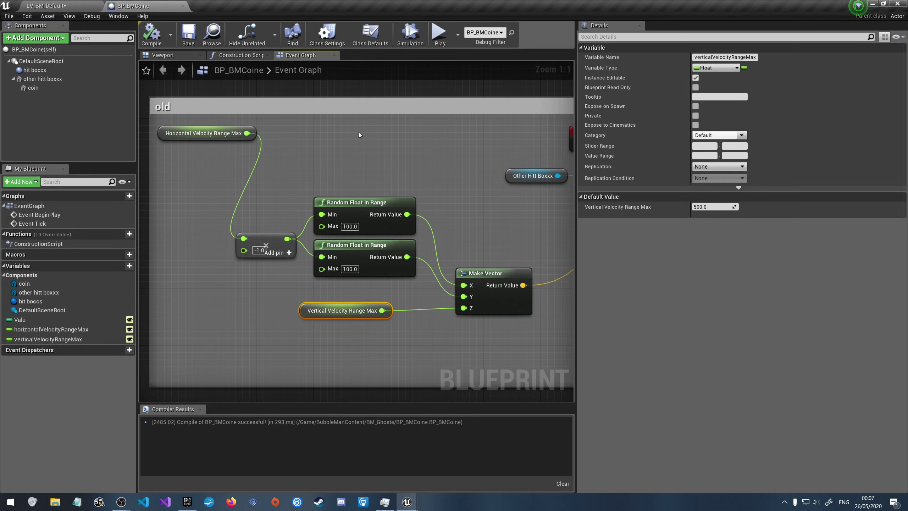
pyautogui.click(222, 134)
pyautogui.click(703, 207)
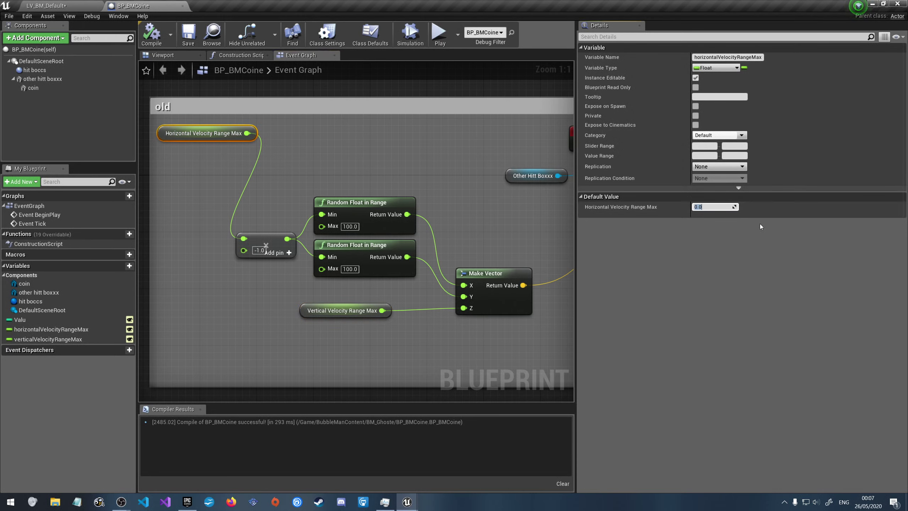
pyautogui.write('100')
pyautogui.click(384, 126)
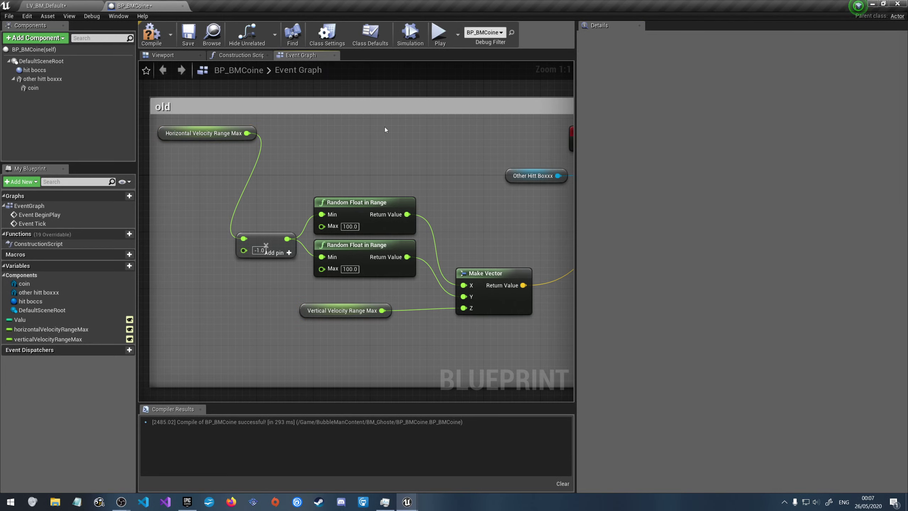
pyautogui.click(151, 34)
pyautogui.click(189, 34)
# Stack the two velocity variable nodes before the multiply node and move the multiply and Random Float in Range nodes closer to Make Vector
pyautogui.moveTo(328, 312); pyautogui.dragTo(194, 308)
pyautogui.moveTo(438, 286); pyautogui.dragTo(264, 211)
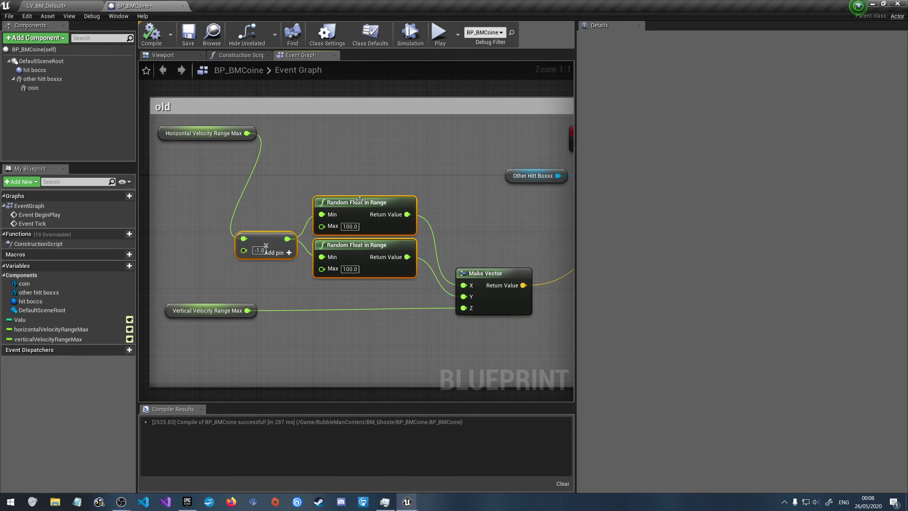
pyautogui.moveTo(358, 203); pyautogui.dragTo(383, 224)
pyautogui.click(294, 304)
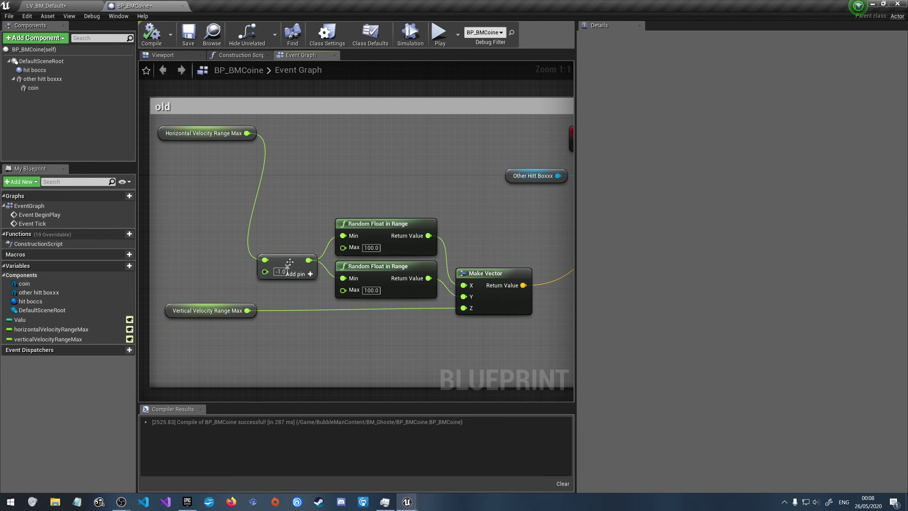
pyautogui.moveTo(212, 137); pyautogui.dragTo(218, 289)
pyautogui.moveTo(287, 258); pyautogui.dragTo(301, 258)
pyautogui.moveTo(232, 289); pyautogui.dragTo(240, 289)
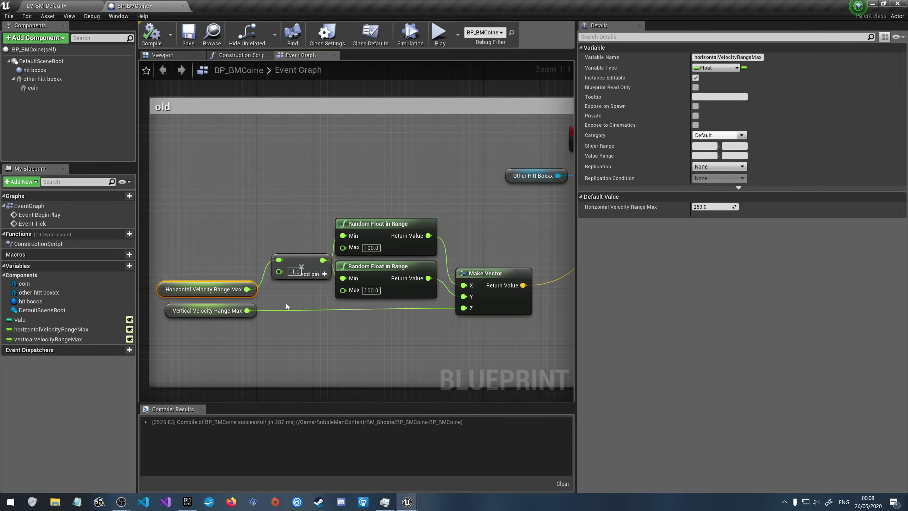
pyautogui.click(322, 320)
# Change the text of the comment box titled old to impulse
pyautogui.scroll(-6, 254, 347)
pyautogui.scroll(4, 253, 344)
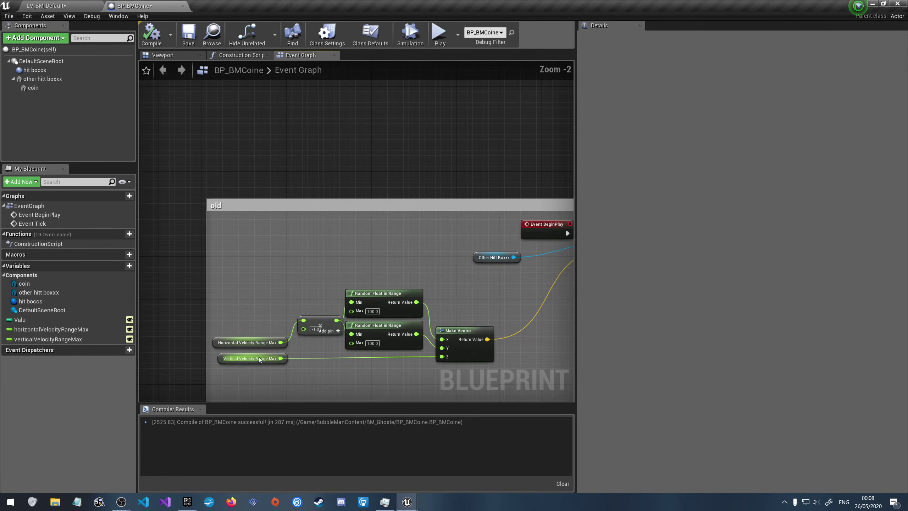
pyautogui.moveTo(307, 207); pyautogui.dragTo(253, 164, button='right')
pyautogui.click(179, 166)
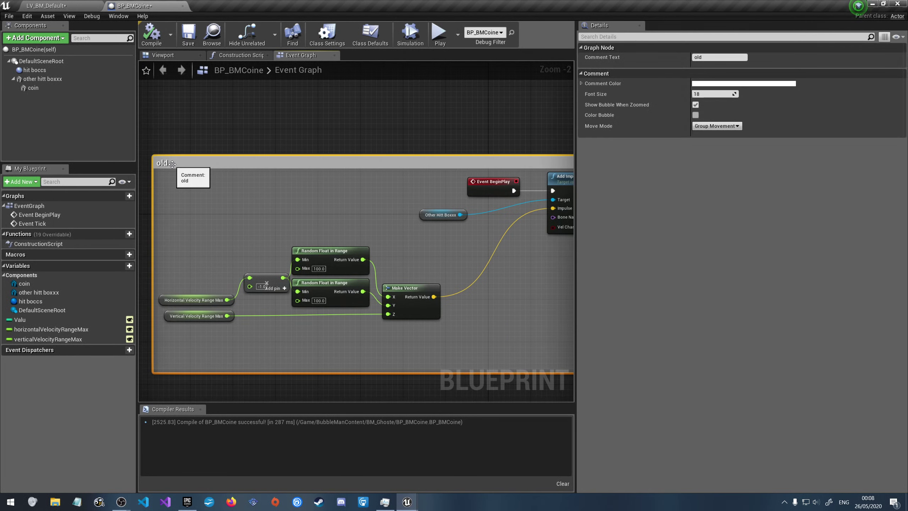
pyautogui.moveTo(718, 57); pyautogui.dragTo(626, 66)
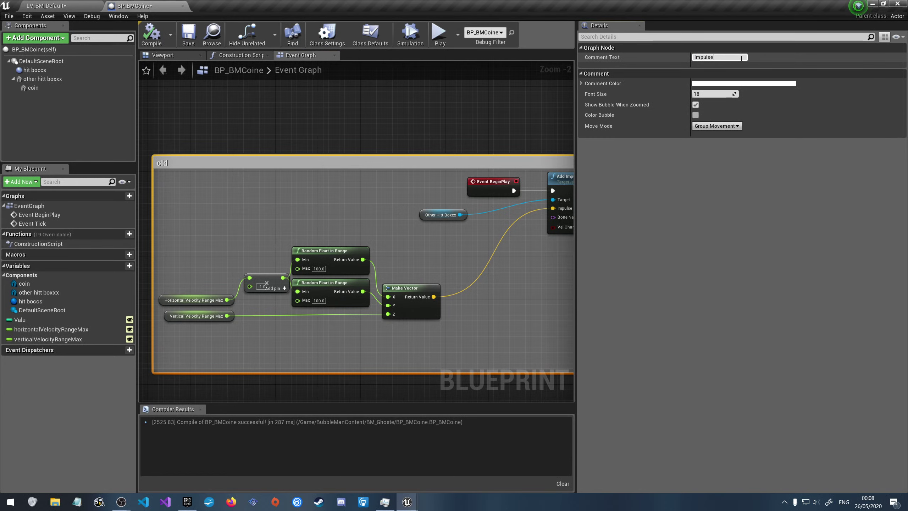
pyautogui.press('Return')
# Wrap the Event Tick, Coin and AddRelativeRotation nodes in a comment box titled speeeeen
pyautogui.scroll(-5, 343, 159)
pyautogui.moveTo(334, 382); pyautogui.dragTo(319, 365, button='right')
pyautogui.scroll(6, 330, 301)
pyautogui.moveTo(299, 209); pyautogui.dragTo(361, 291, button='right')
pyautogui.moveTo(468, 300); pyautogui.dragTo(228, 150)
pyautogui.press('c')
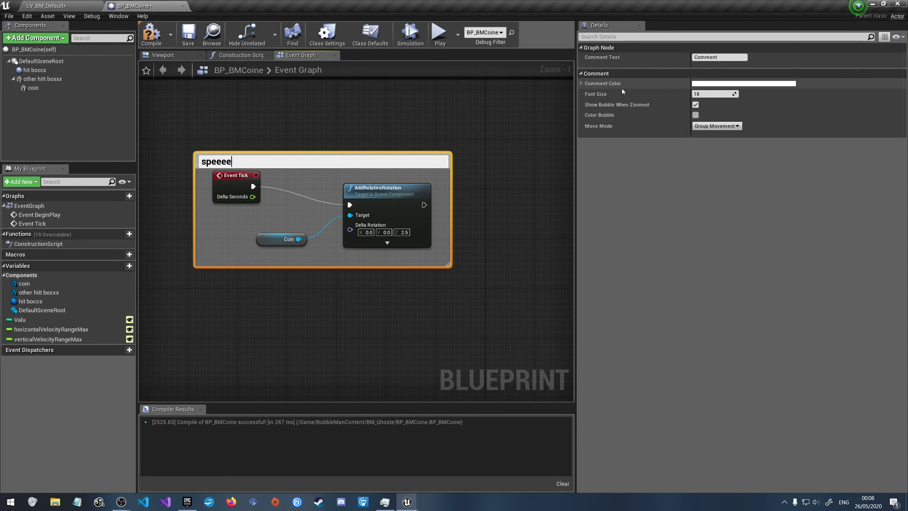
pyautogui.press('Return')
pyautogui.click(330, 131)
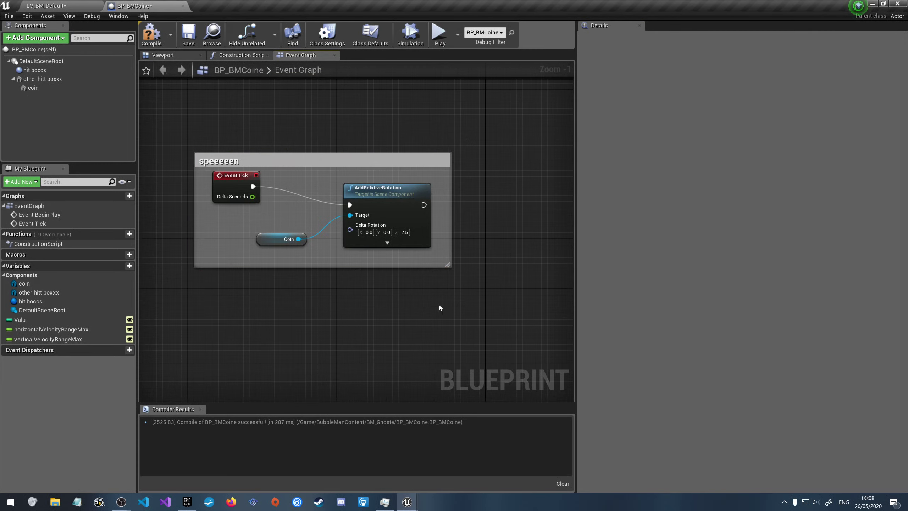
# Move the speeeeen comment box directly below the impulse comment, and compile and save the blueprint
pyautogui.scroll(-3, 439, 307)
pyautogui.moveTo(406, 222); pyautogui.dragTo(349, 184)
pyautogui.click(446, 206)
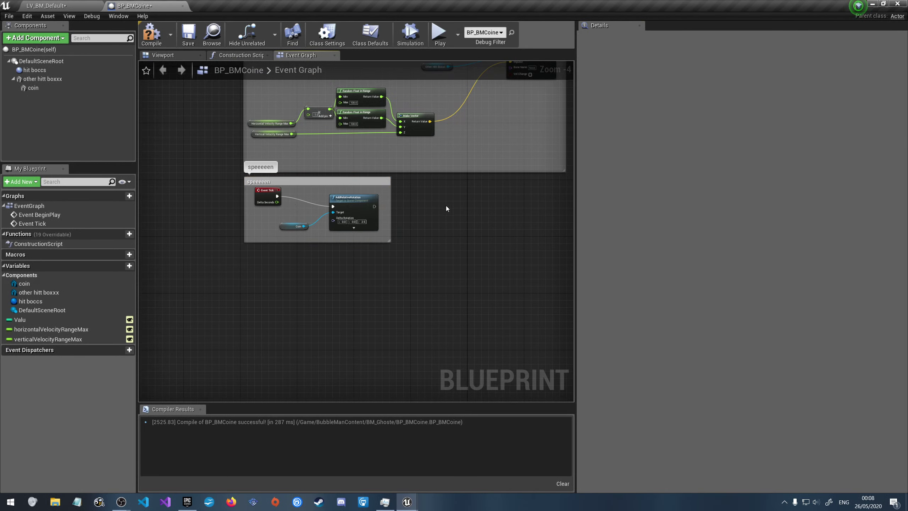
pyautogui.click(152, 36)
pyautogui.click(188, 39)
# Save the LV_BM_Default level and briefly play-test it to watch the coin spawn impulse
pyautogui.click(47, 5)
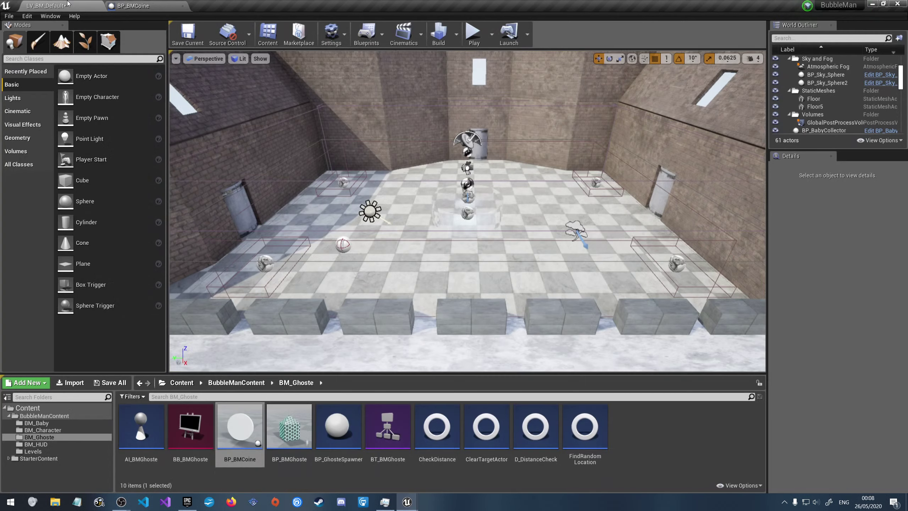
pyautogui.click(188, 34)
pyautogui.click(474, 33)
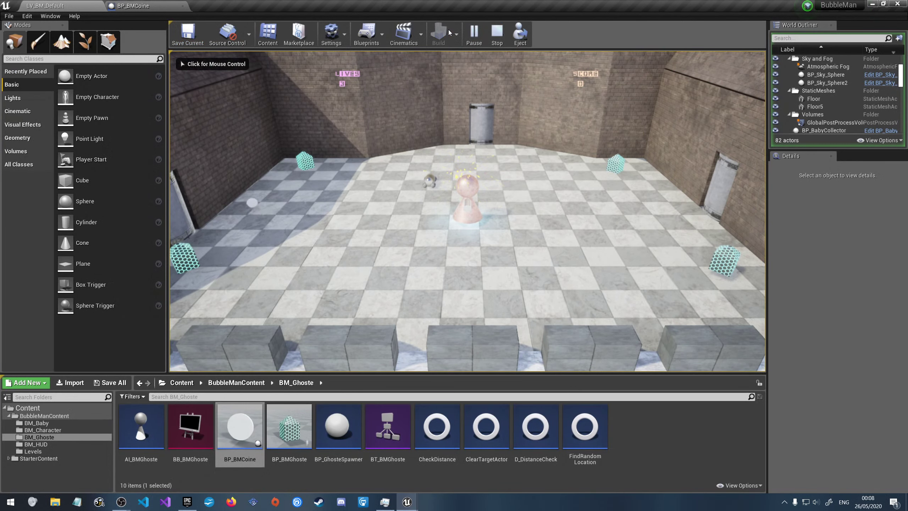
pyautogui.click(497, 33)
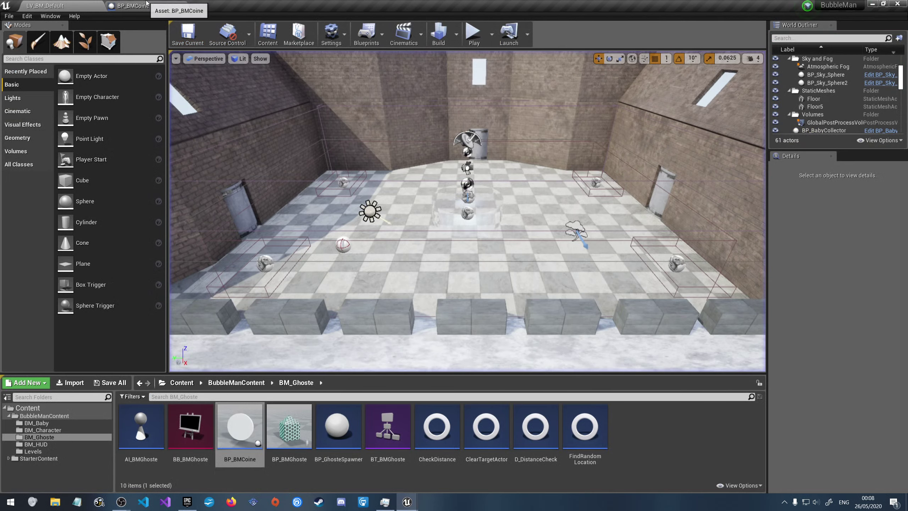
# Set the default value of verticalVelocityRangeMax to 350 in BP_BMCoine and compile the blueprint
pyautogui.click(147, 4)
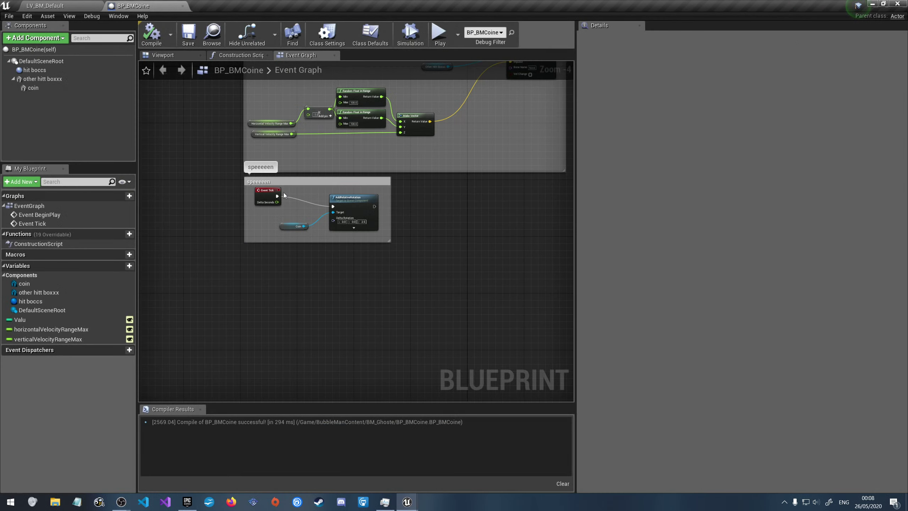
pyautogui.click(69, 339)
pyautogui.click(710, 207)
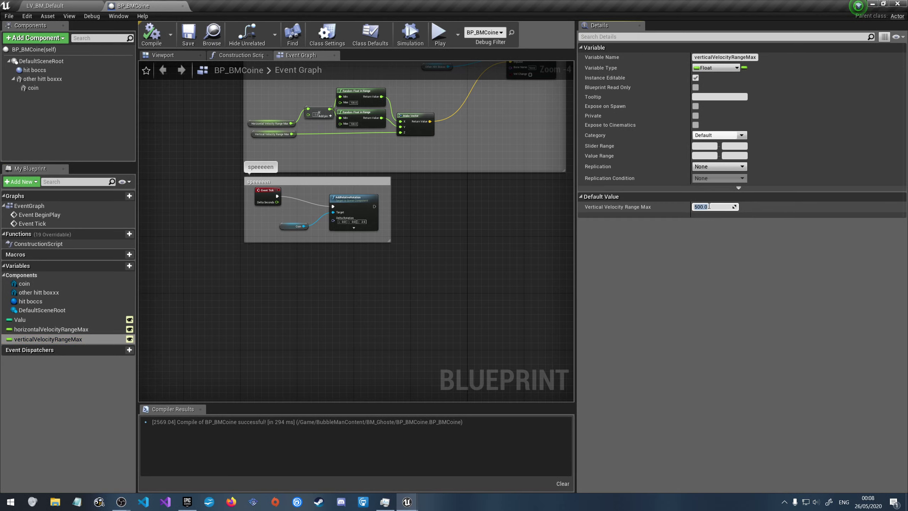
pyautogui.write('350')
pyautogui.press('Return')
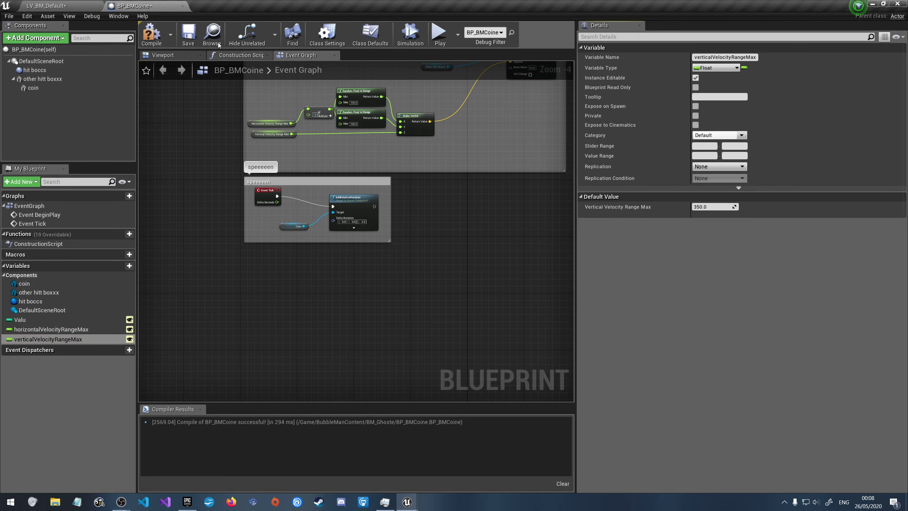
pyautogui.click(152, 35)
# Run two play tests of the LV_BM_Default level to observe the coins with the reduced vertical velocity
pyautogui.click(47, 5)
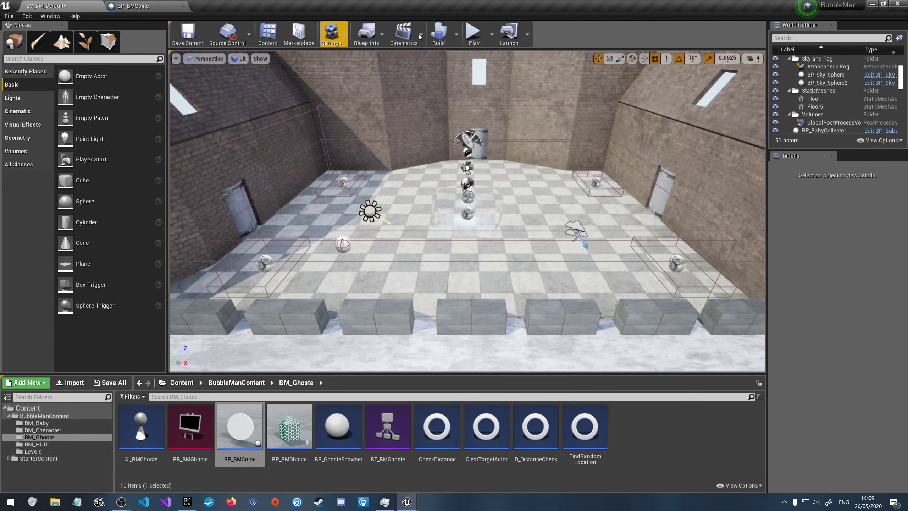
pyautogui.click(476, 34)
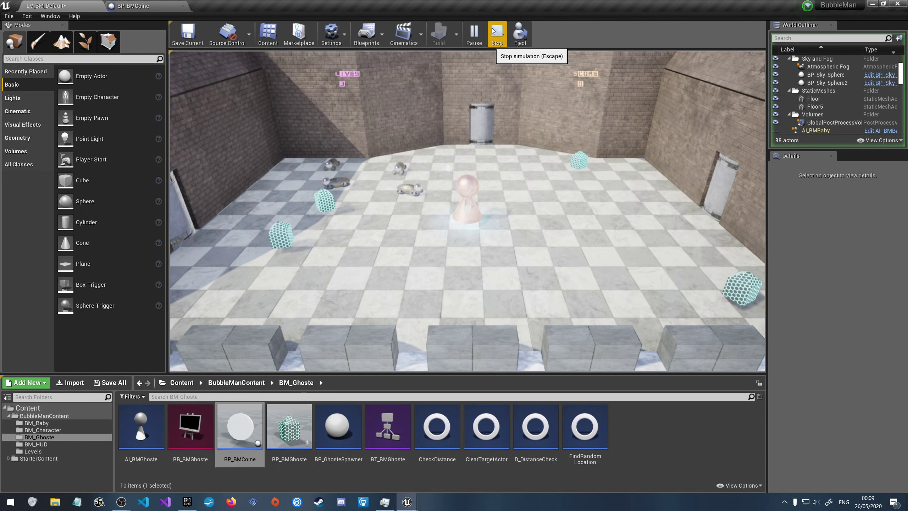
pyautogui.click(495, 33)
pyautogui.click(476, 33)
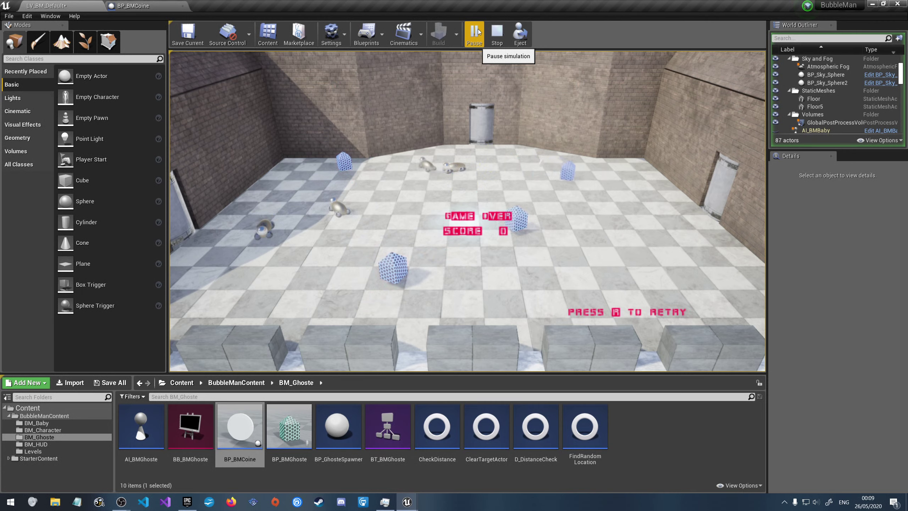
pyautogui.press('Escape')
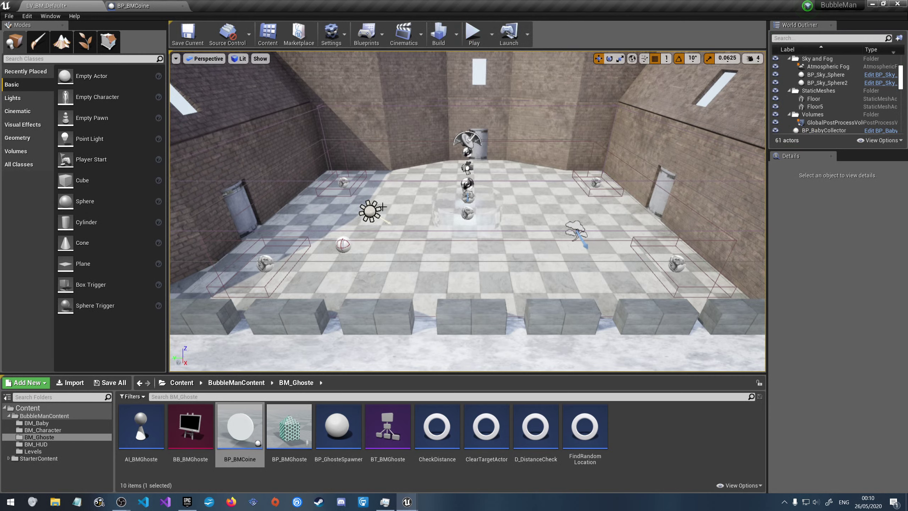
# Play-test the level again while controlling the character across the floor, and end the session
pyautogui.click(473, 34)
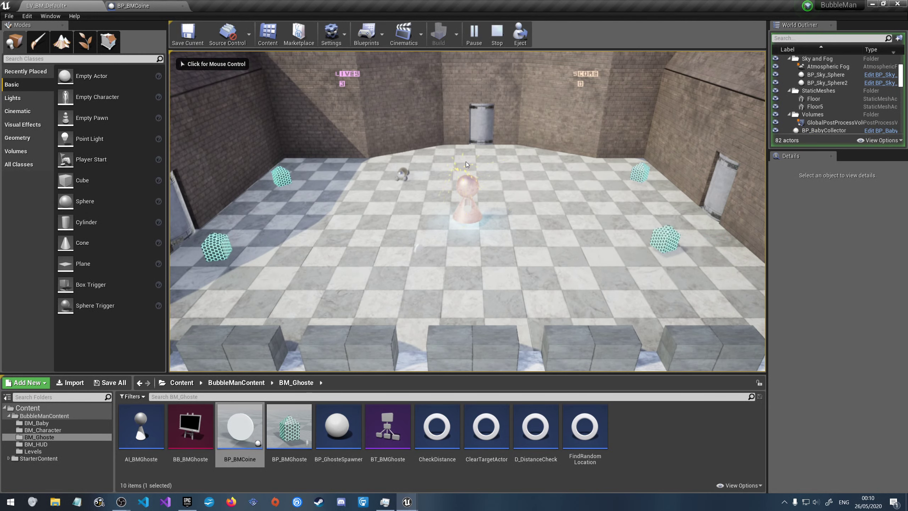
pyautogui.click(421, 249)
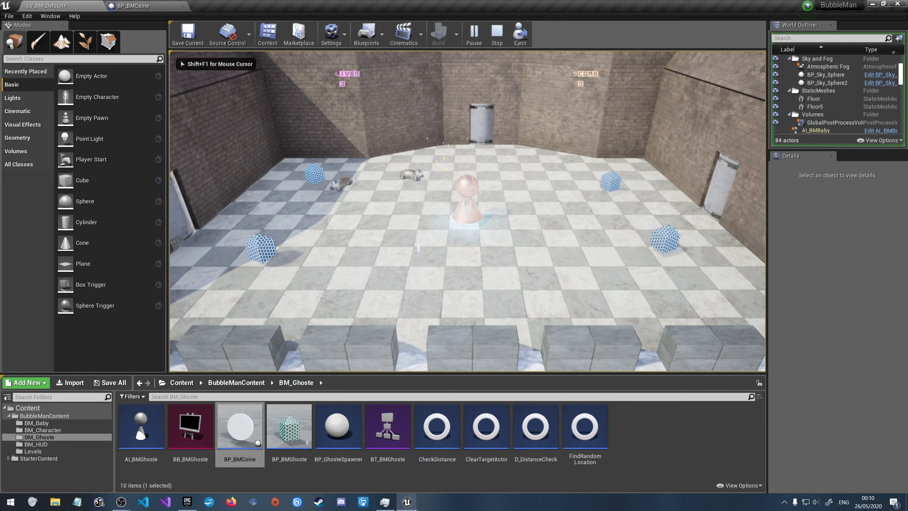
pyautogui.press('a')
pyautogui.press('s')
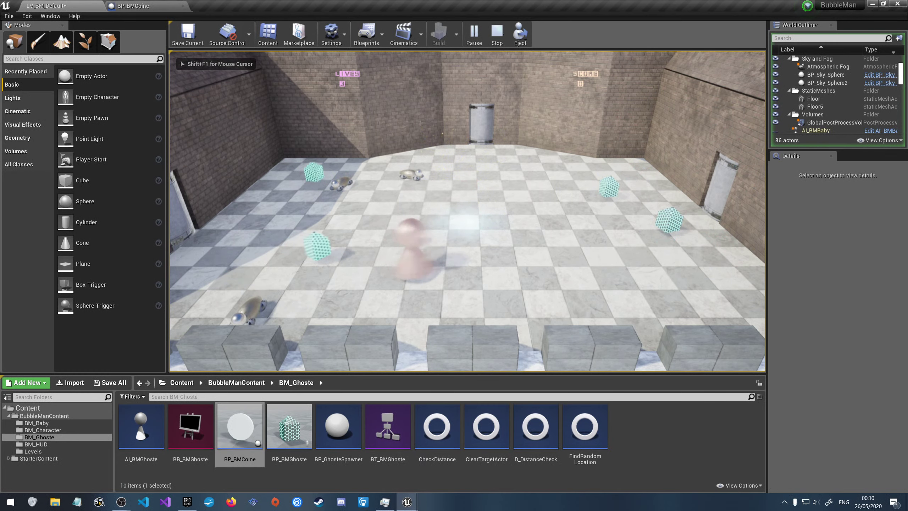
pyautogui.press('Escape')
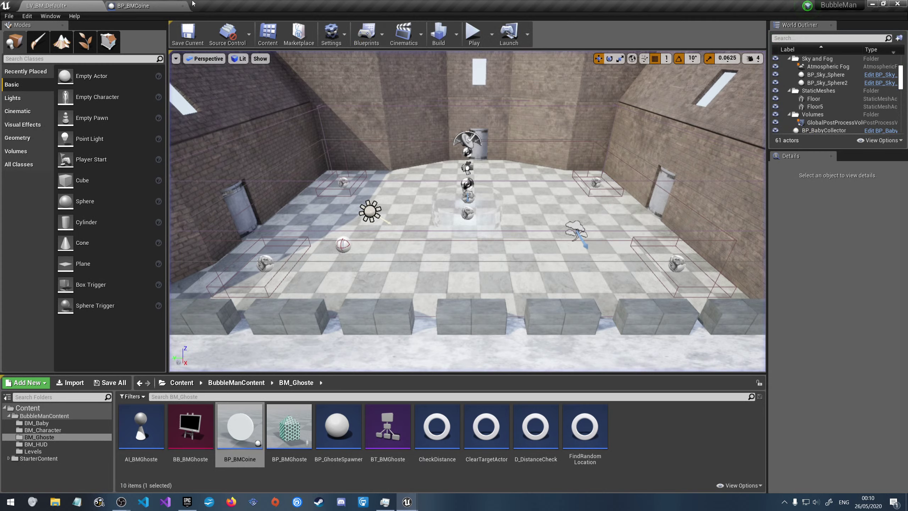
# Examine the physics and collision settings of the other hitt boxxx and coin components in BP_BMCoine
pyautogui.click(116, 4)
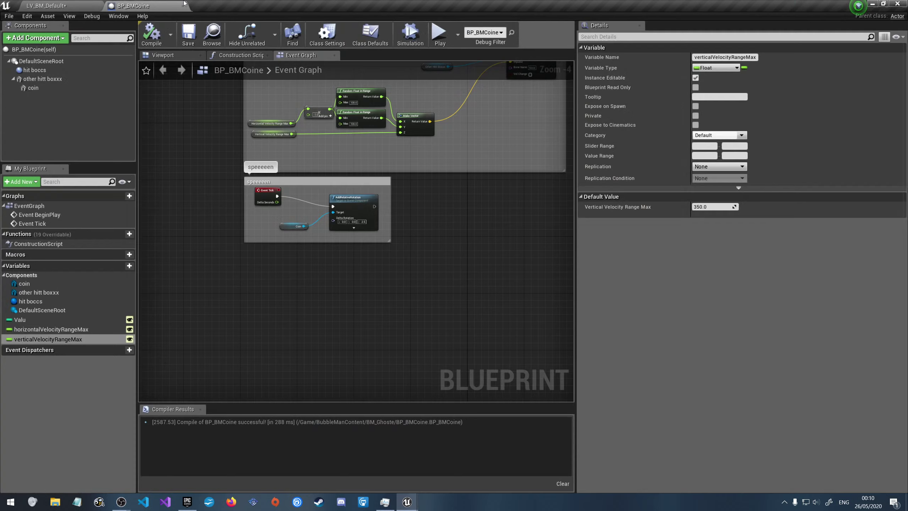
pyautogui.click(83, 4)
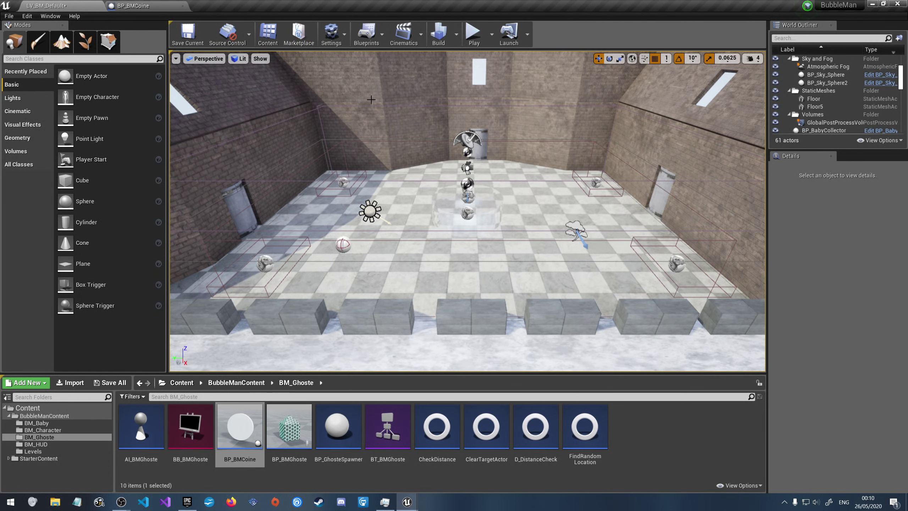
pyautogui.click(156, 3)
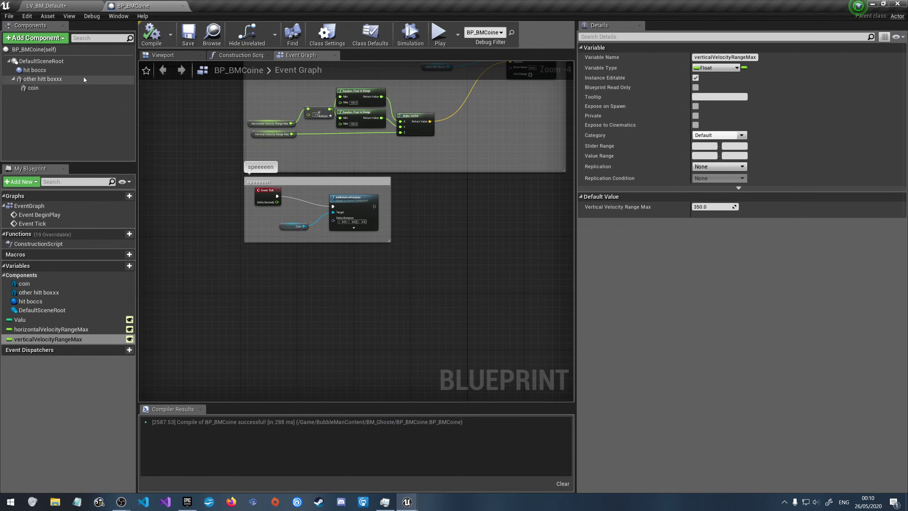
pyautogui.click(43, 79)
pyautogui.scroll(-15, 623, 354)
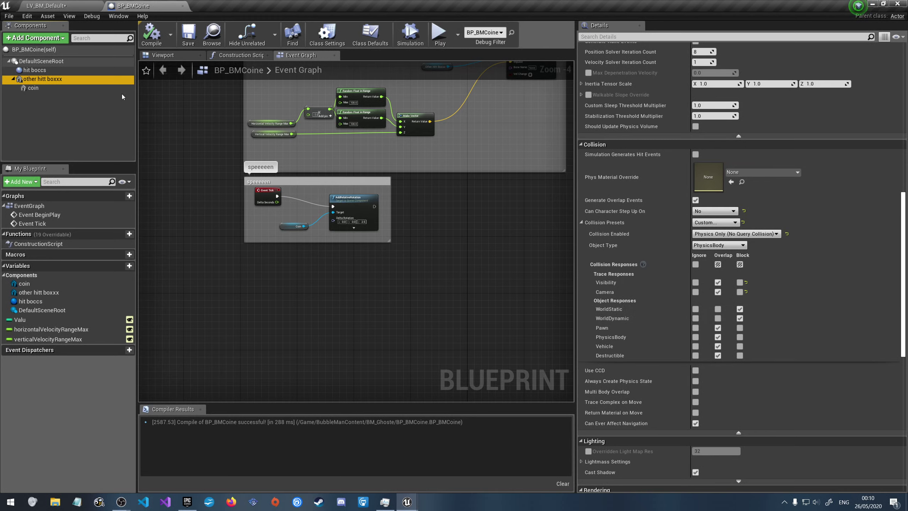
pyautogui.click(100, 88)
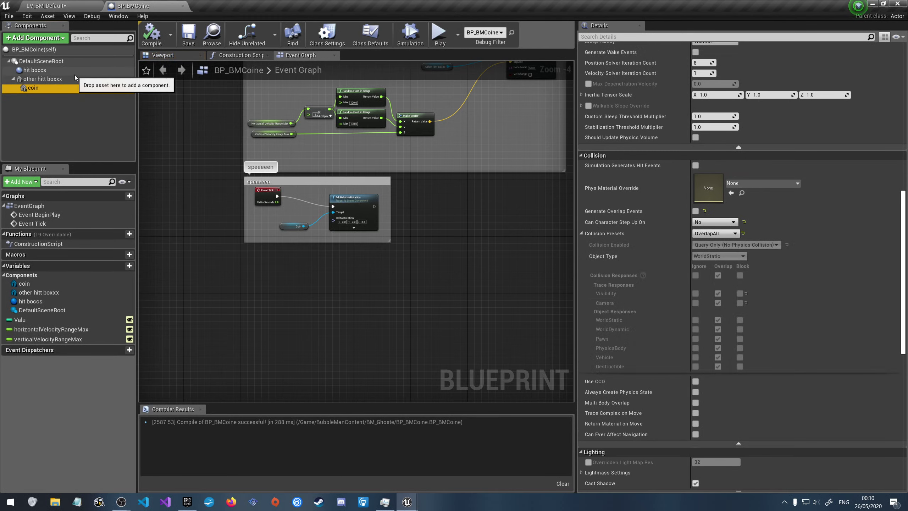
# Set the other hitt boxxx component's collision response for WorldDynamic to Overlap, and compile and save BP_BMCoine
pyautogui.click(42, 78)
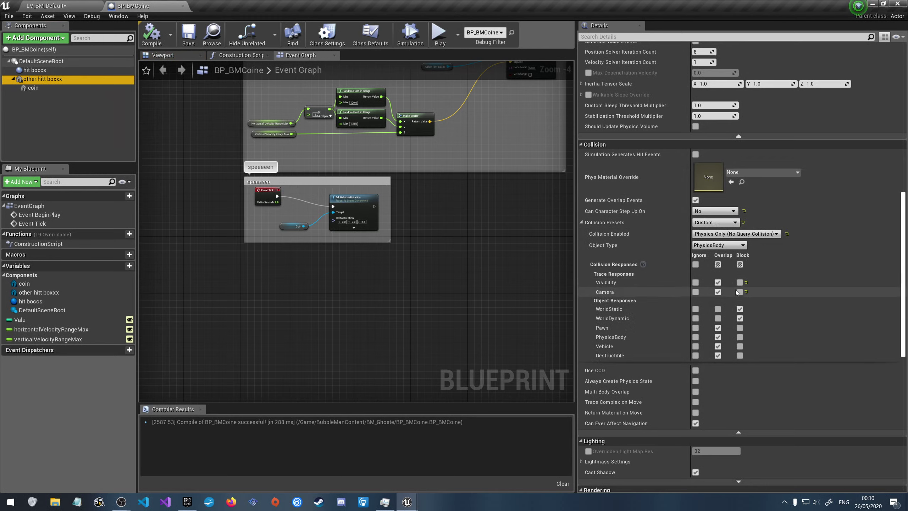
pyautogui.click(719, 318)
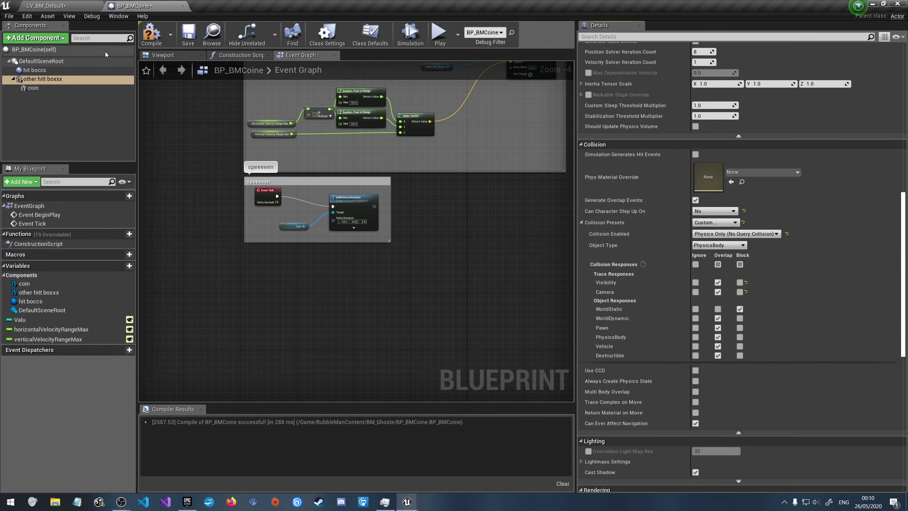
pyautogui.click(151, 39)
pyautogui.click(188, 38)
# Play-test the LV_BM_Default level with the changed coin collision, moving the character around the floor, and end the session
pyautogui.click(46, 5)
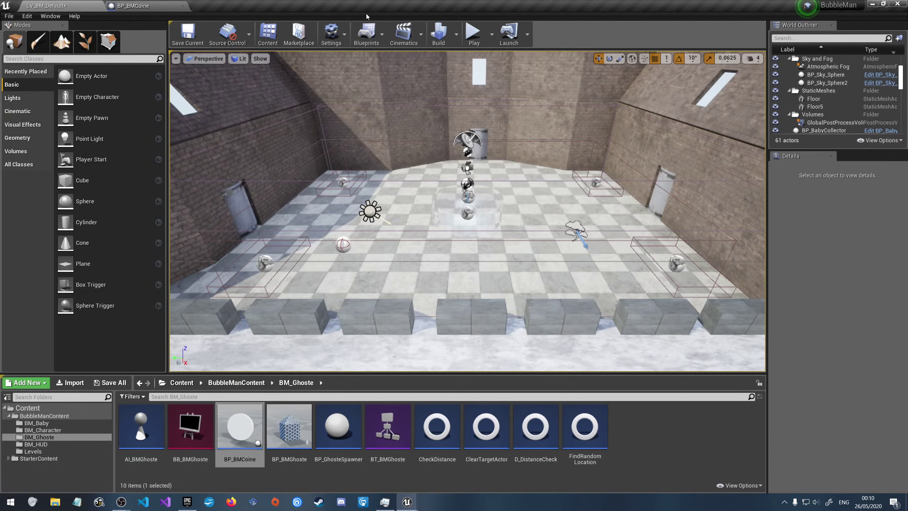
pyautogui.click(473, 32)
pyautogui.click(475, 109)
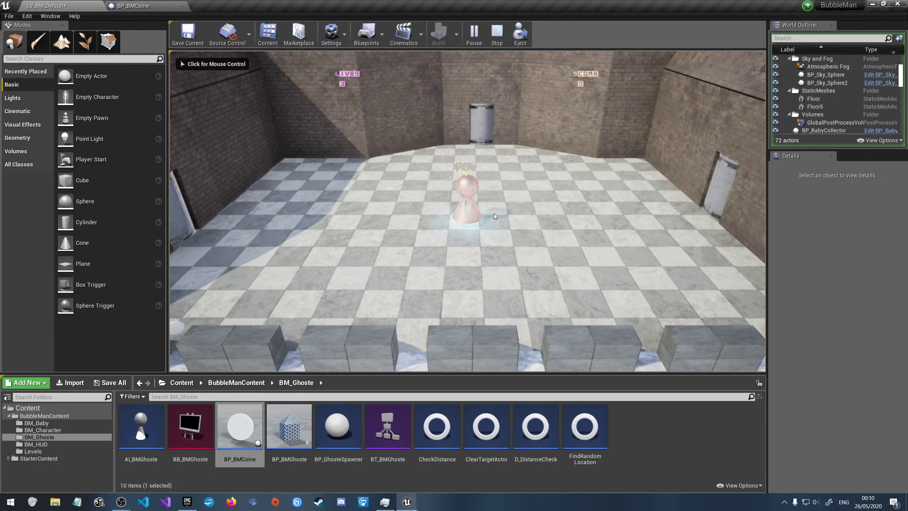
pyautogui.press('a')
pyautogui.press('s')
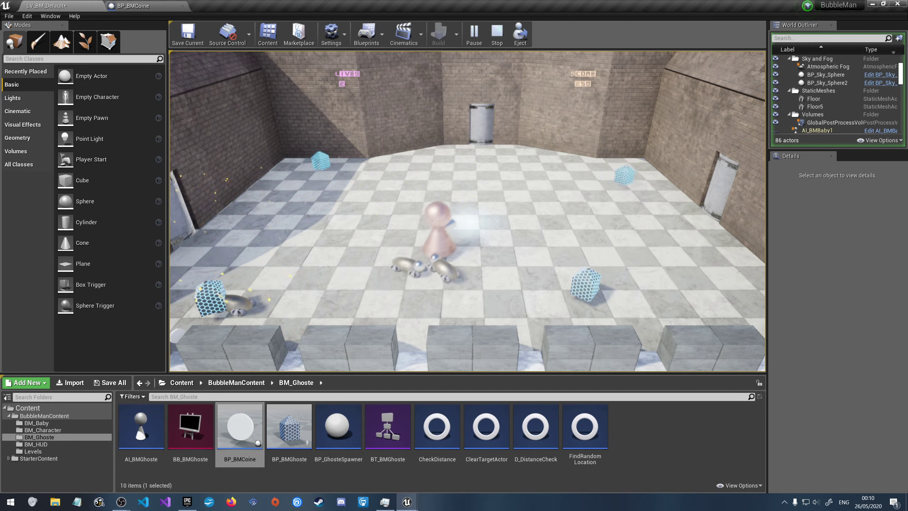
pyautogui.press('Escape')
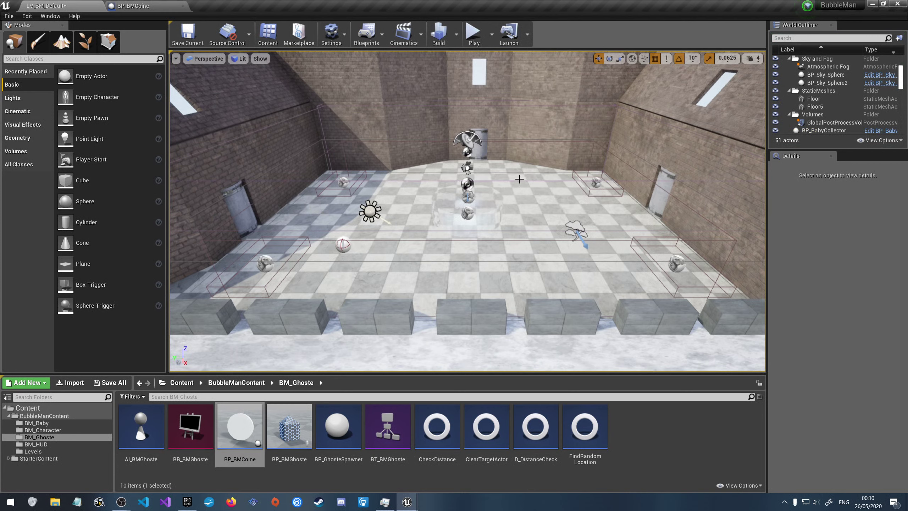
# Examine the impulse and speeeeen node groups in BP_BMCoine's event graph
pyautogui.click(129, 4)
pyautogui.moveTo(279, 261); pyautogui.dragTo(273, 329, button='right')
pyautogui.scroll(-2, 403, 291)
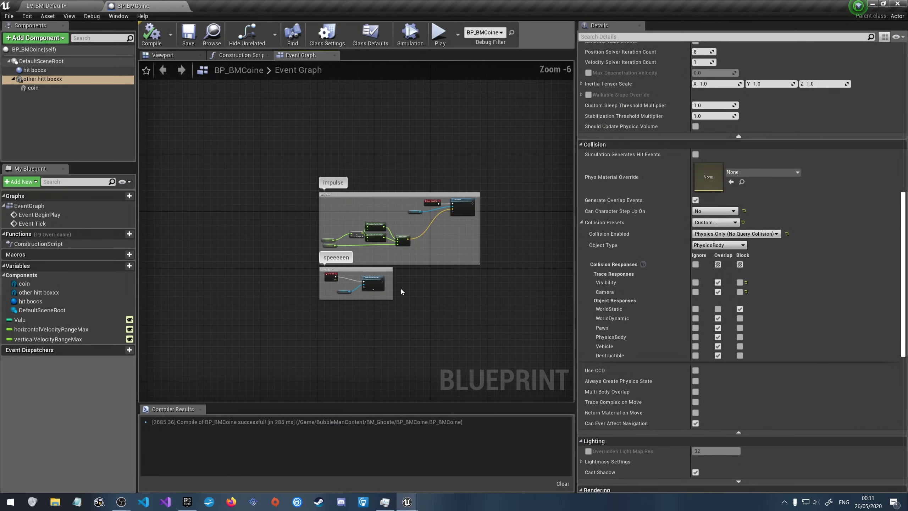
pyautogui.scroll(6, 429, 292)
pyautogui.moveTo(324, 273); pyautogui.dragTo(436, 342, button='right')
pyautogui.scroll(-2, 436, 340)
pyautogui.moveTo(444, 290); pyautogui.dragTo(401, 228, button='right')
pyautogui.scroll(-1, 450, 328)
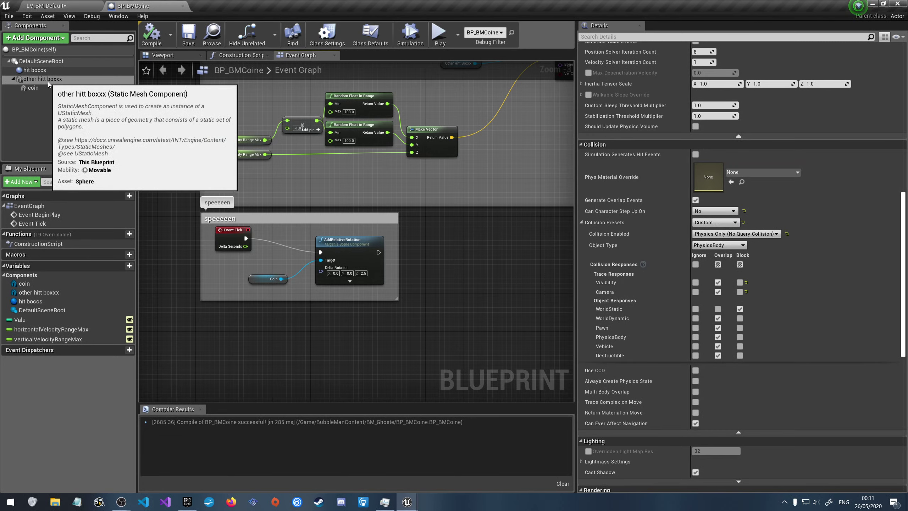
pyautogui.click(78, 4)
pyautogui.click(143, 5)
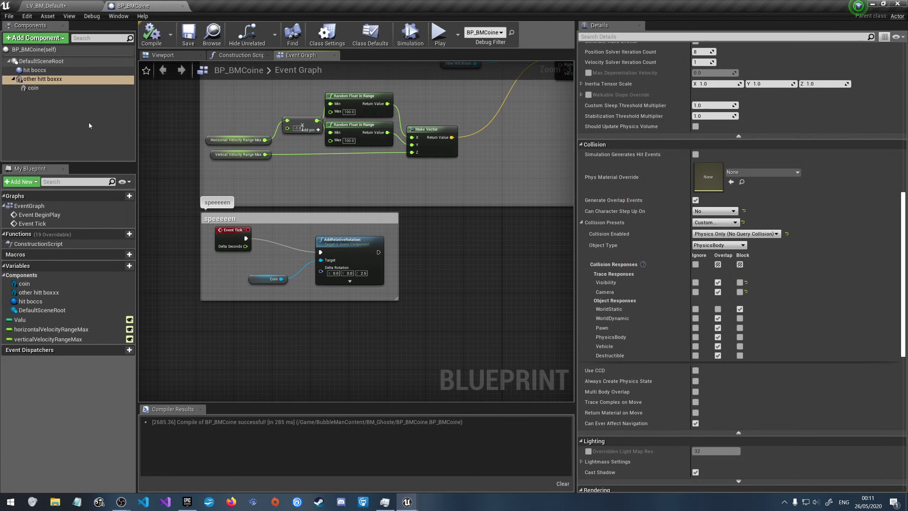
# Assign the M_Metal_Gold material to Element 0 of the coin component and save the blueprint
pyautogui.click(33, 87)
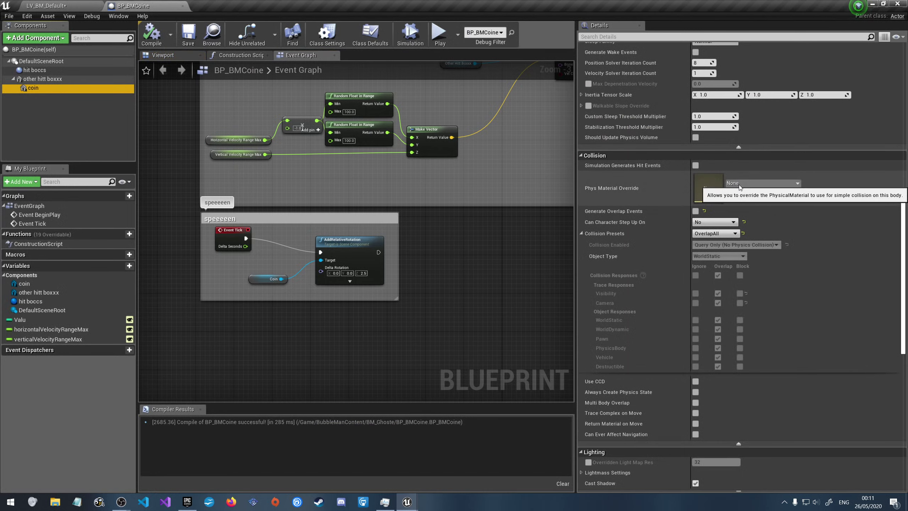
pyautogui.scroll(5, 736, 185)
pyautogui.scroll(5, 726, 180)
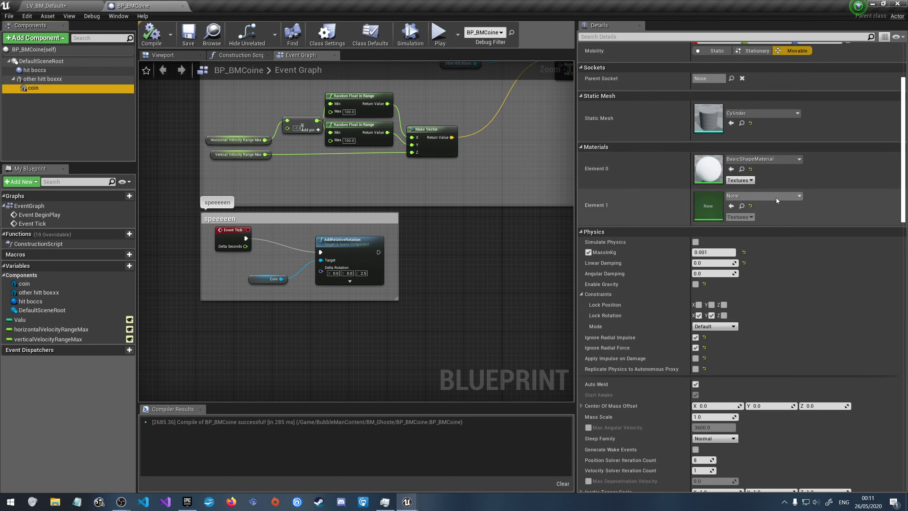
pyautogui.click(774, 160)
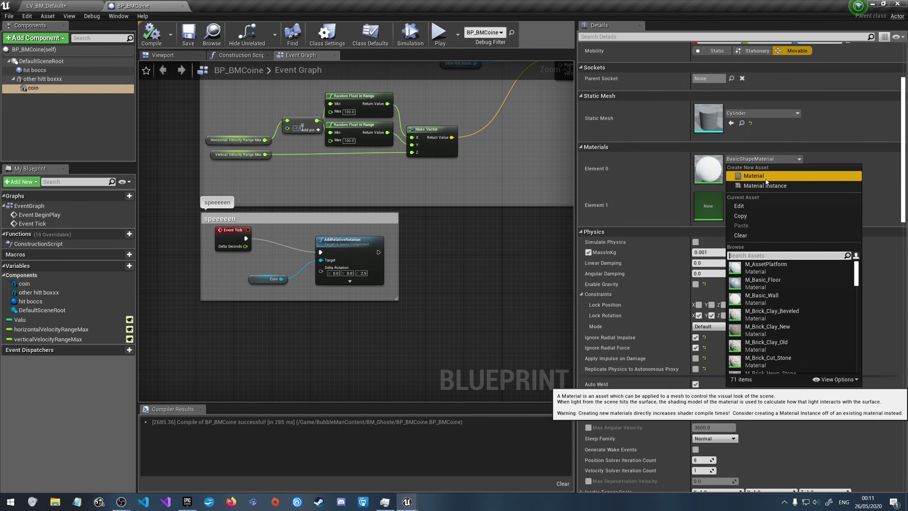
pyautogui.write('gold')
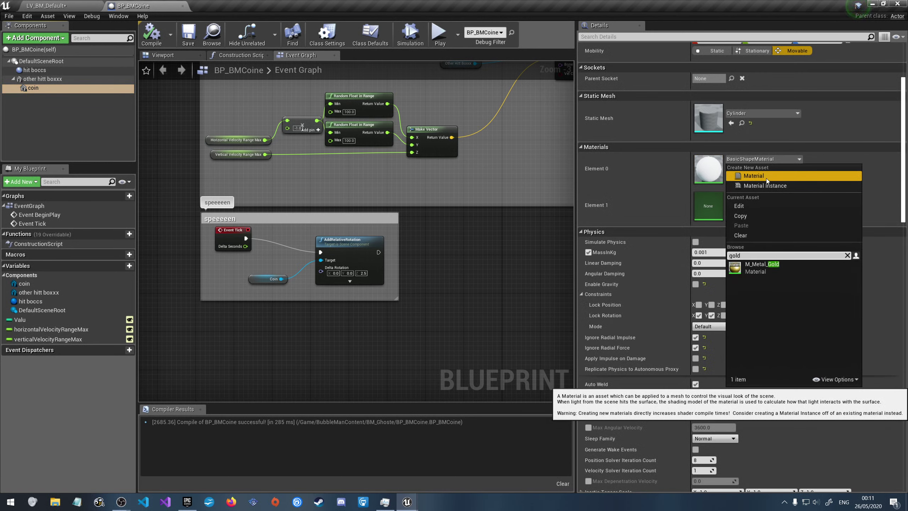
pyautogui.click(764, 269)
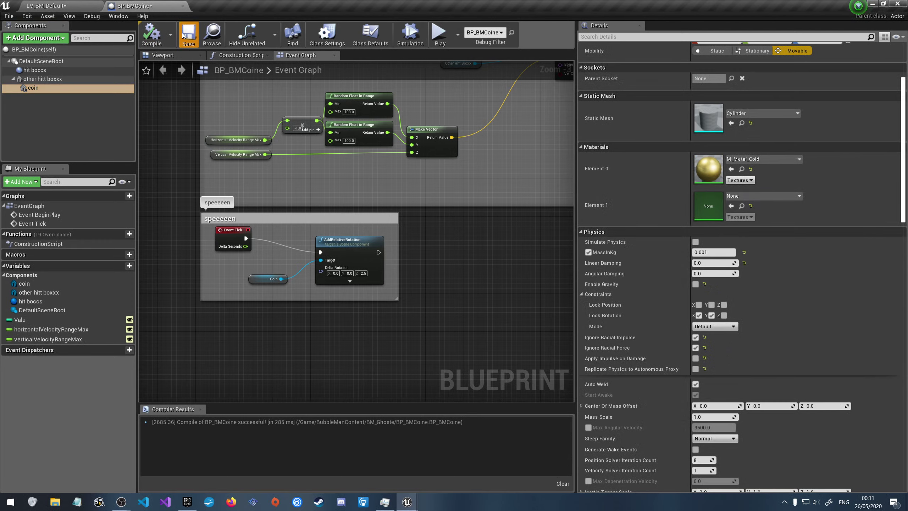
# Play-test the LV_BM_Default level to check the gold coin while moving the character, and end the session
pyautogui.click(67, 4)
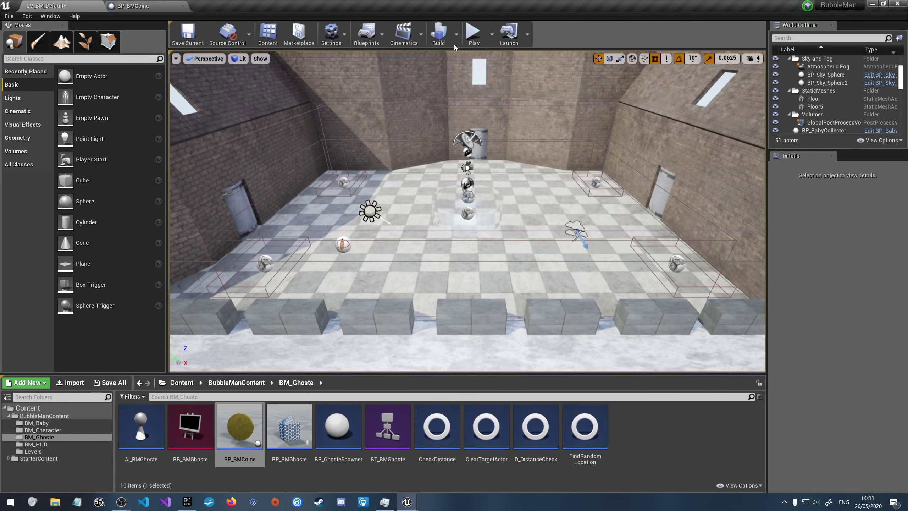
pyautogui.click(473, 35)
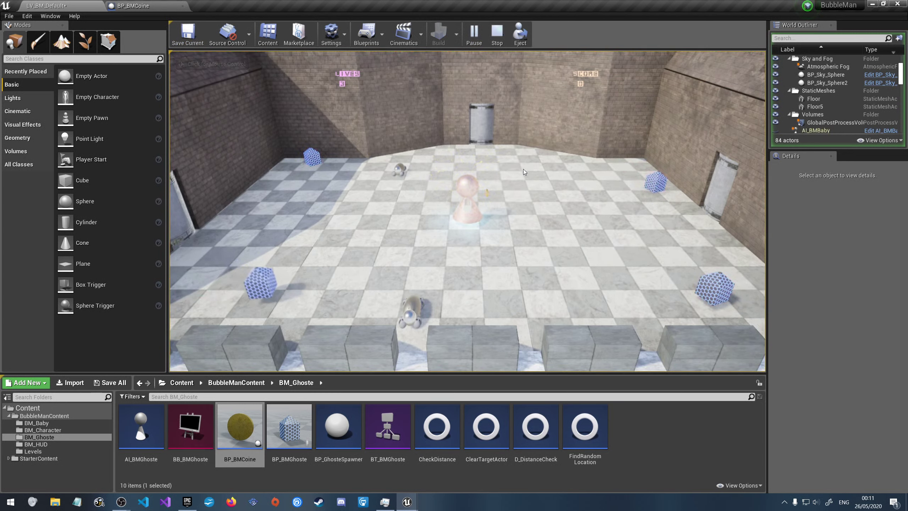
pyautogui.click(538, 182)
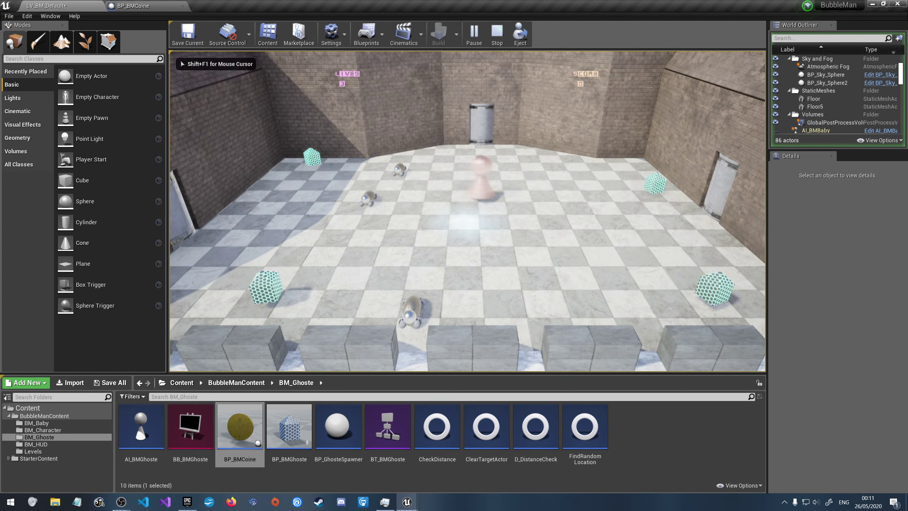
pyautogui.press('a')
pyautogui.press('w')
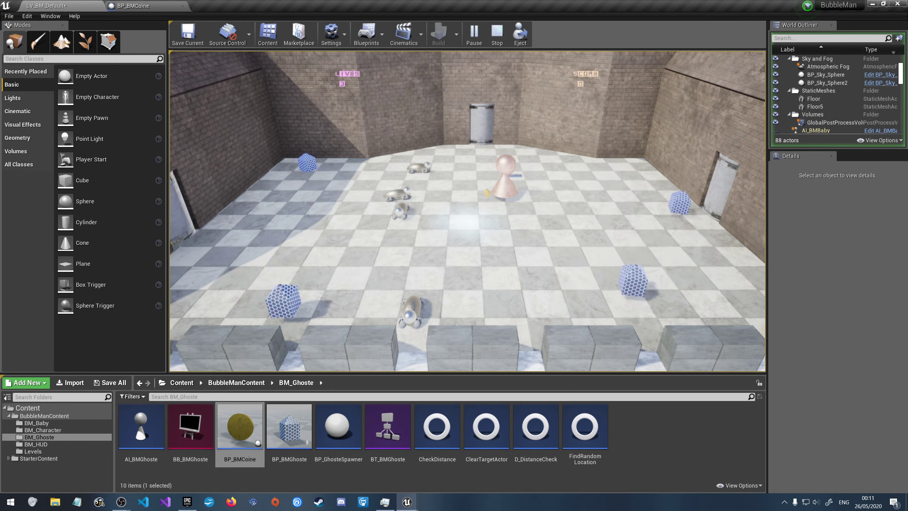
pyautogui.press('Escape')
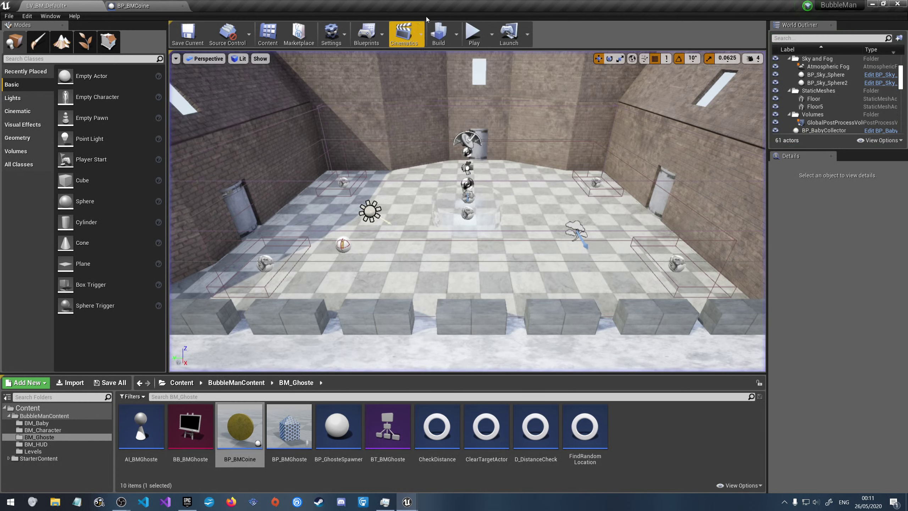
# Launch BubbleMan as a standalone game on the PC, saving the LV_BM_Default level and allowing firewall access
pyautogui.click(531, 33)
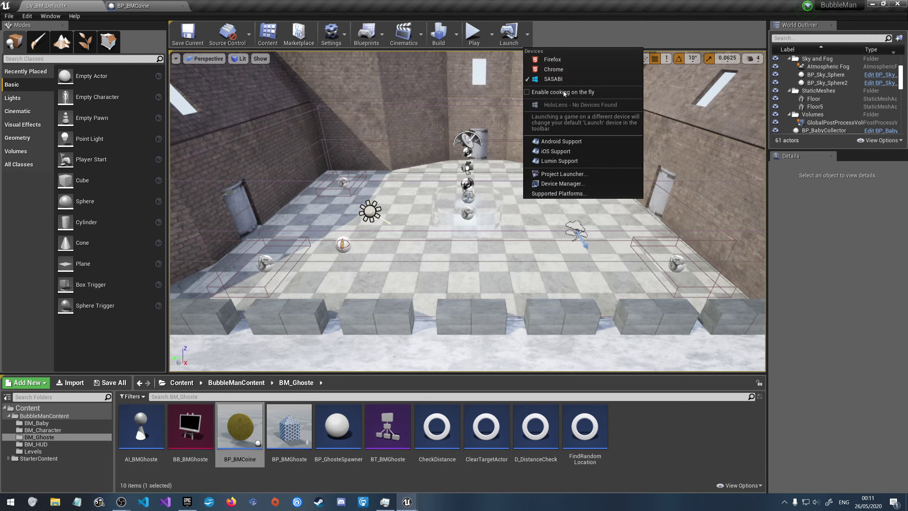
pyautogui.click(511, 30)
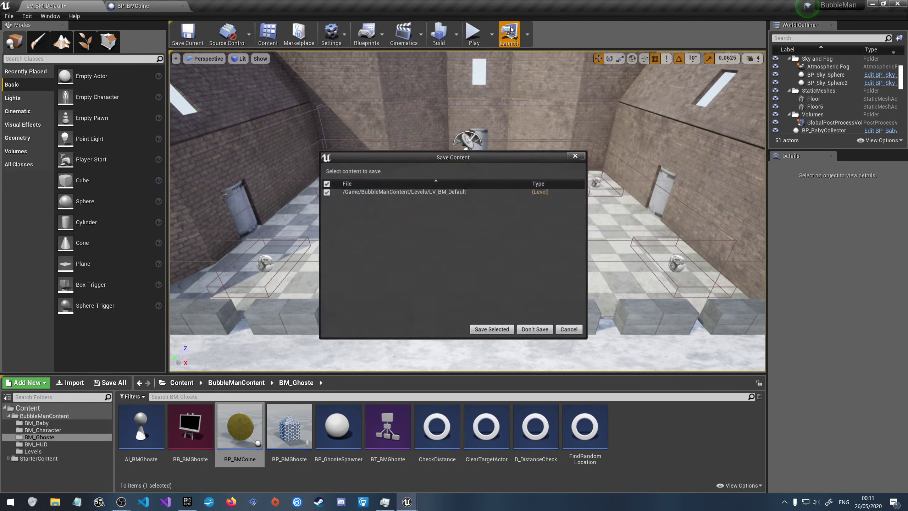
pyautogui.click(492, 329)
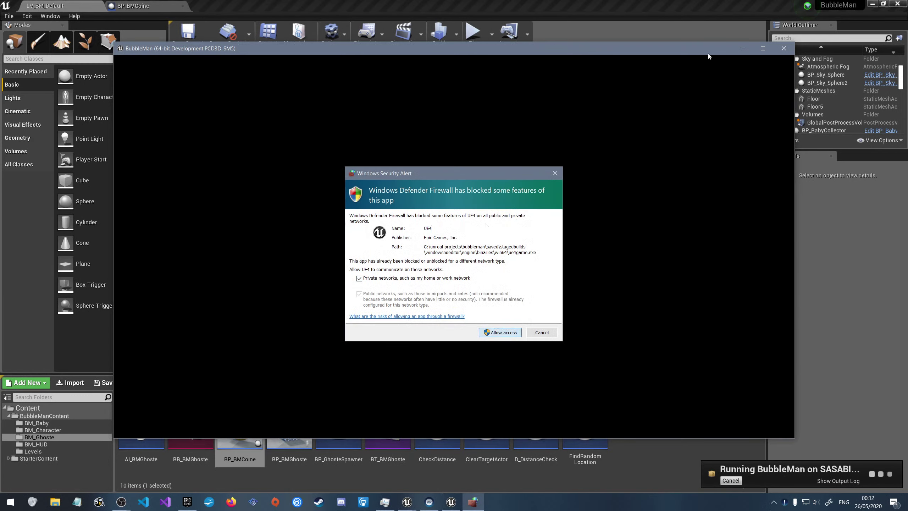
pyautogui.press('Return')
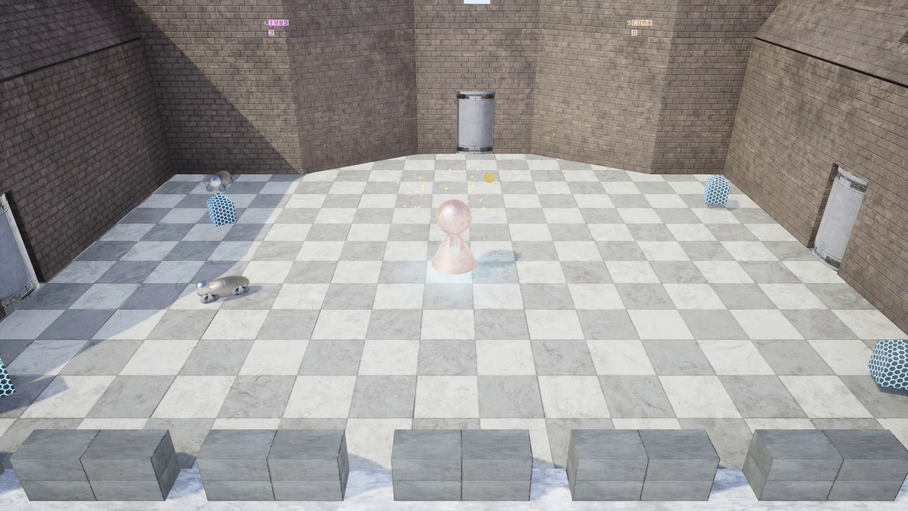
# Walk the character around and past the gold coin near the back door in the standalone game
pyautogui.press('d')
pyautogui.press('w')
pyautogui.press('a')
pyautogui.press('s')
pyautogui.press('d')
pyautogui.press('w')
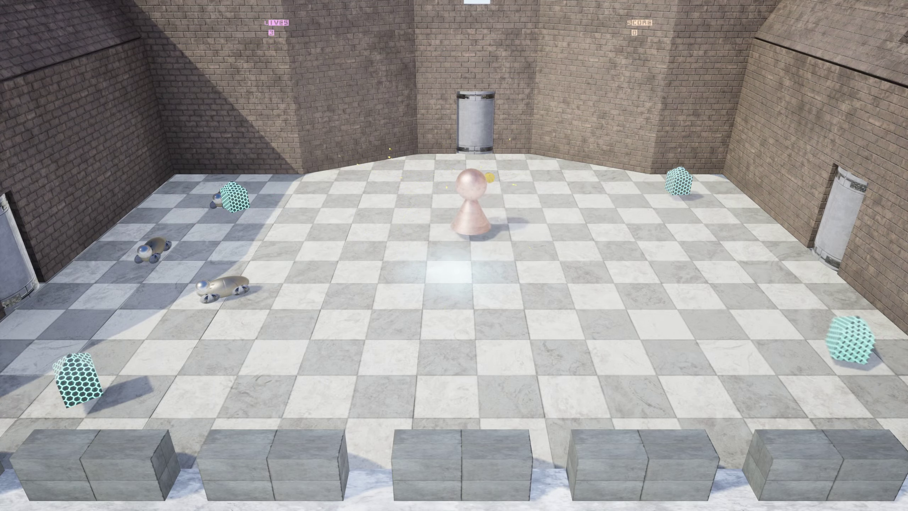
pyautogui.press('a')
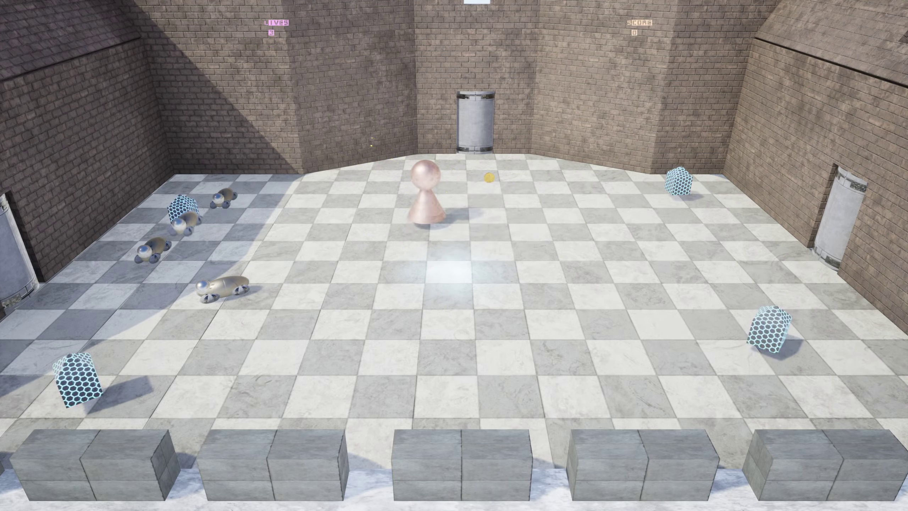
pyautogui.press('w')
pyautogui.press('d')
pyautogui.press('d')
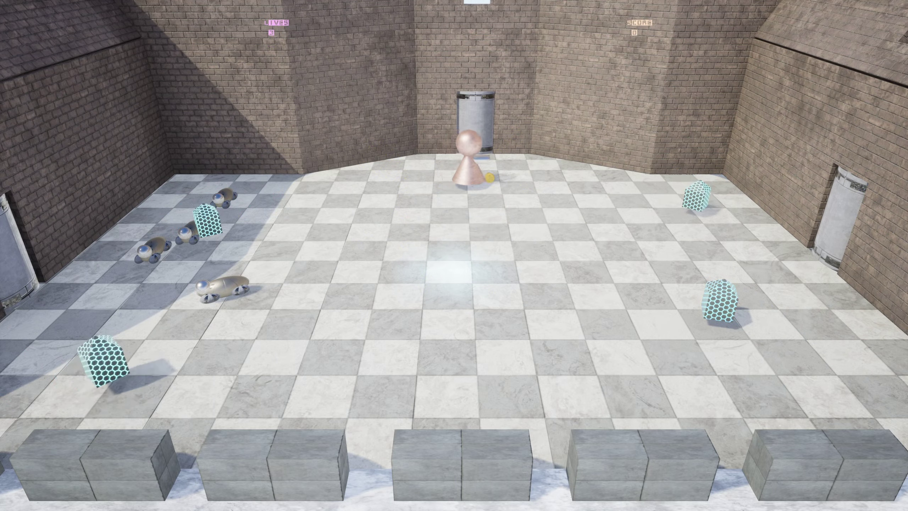
pyautogui.press('d')
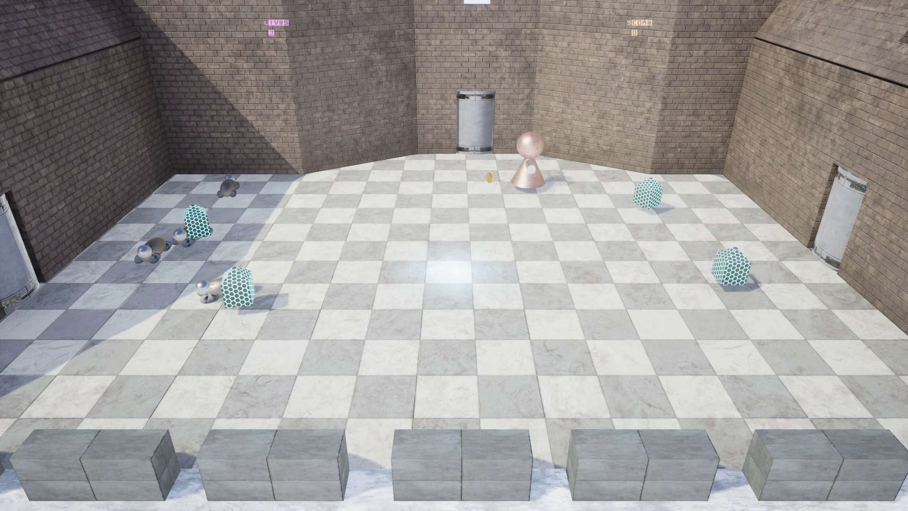
# Move the character from the back door into the middle of the arena and fire at the hexagonal-patterned enemies near the right wall
pyautogui.press('s')
pyautogui.press('a')
pyautogui.press('d')
pyautogui.press('a')
pyautogui.press('d')
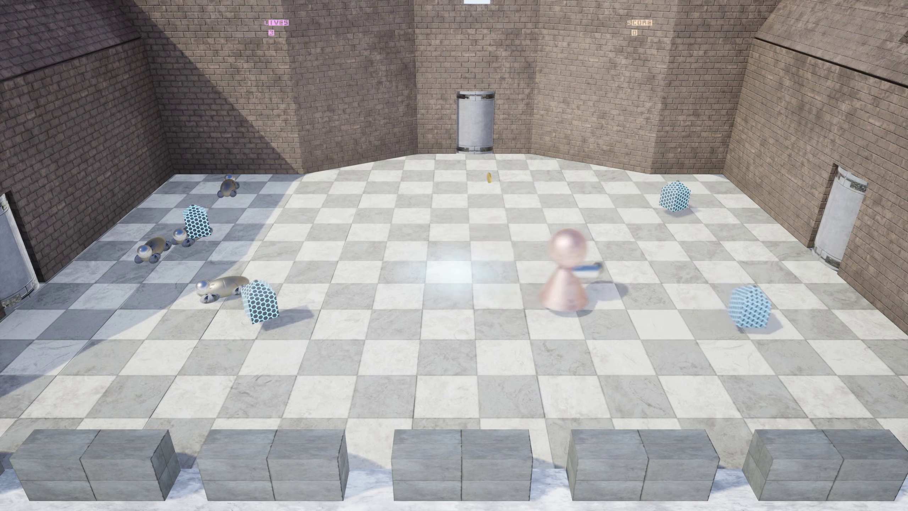
pyautogui.press('a')
pyautogui.press('s')
pyautogui.press('d')
pyautogui.press('a')
pyautogui.press('w')
pyautogui.press('d')
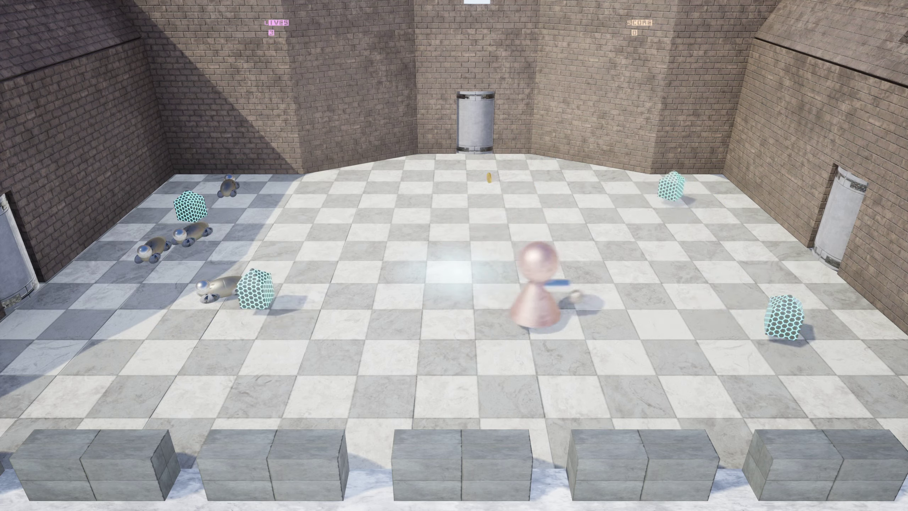
pyautogui.press('a')
pyautogui.press('d')
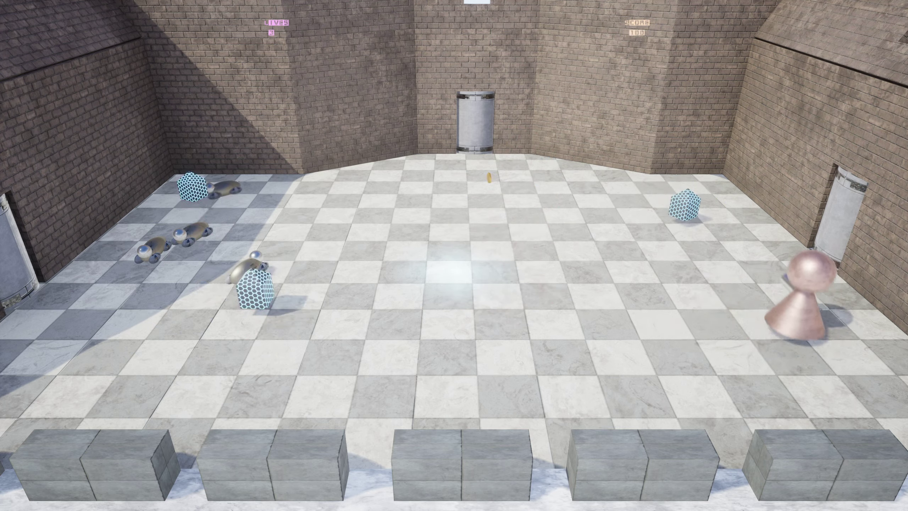
# Test the character's movement and shooting by running between the right door, the back wall and the front-left floor area
pyautogui.press('w')
pyautogui.press('s')
pyautogui.press('a')
pyautogui.press('w')
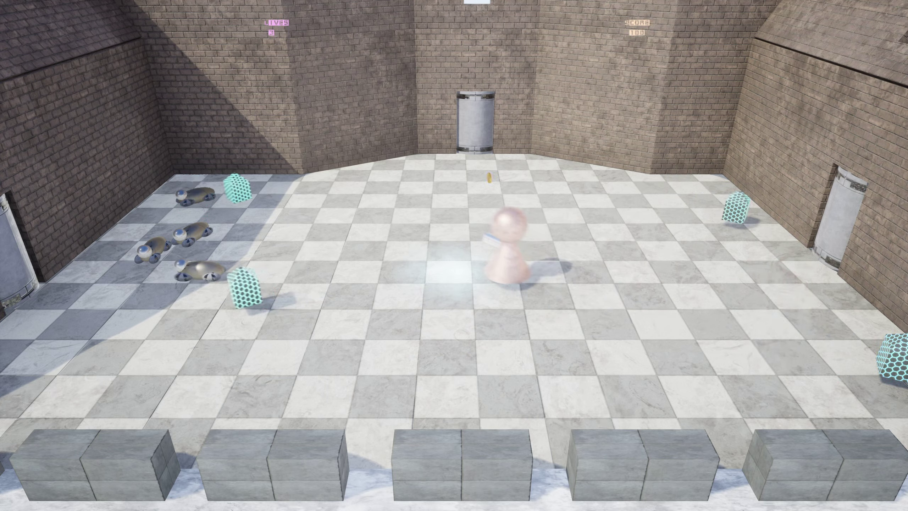
pyautogui.press('w')
pyautogui.press('d')
pyautogui.press('space')
pyautogui.press('a')
pyautogui.press('w')
pyautogui.press('d')
pyautogui.press('space')
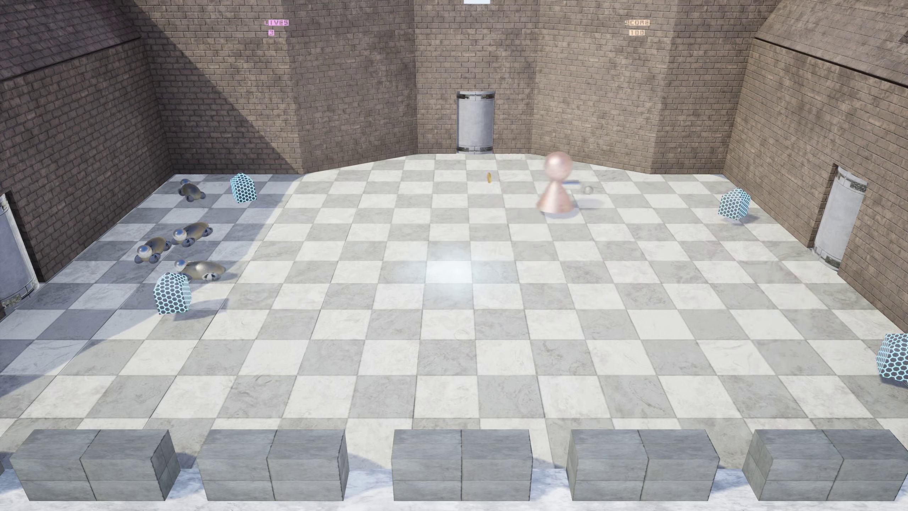
pyautogui.press('s')
pyautogui.press('a')
pyautogui.press('d')
pyautogui.press('space')
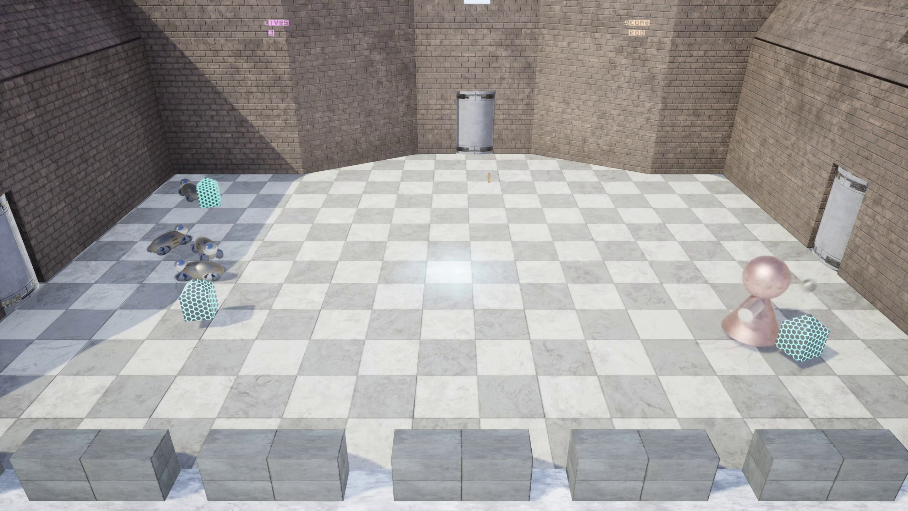
pyautogui.press('a')
pyautogui.press('d')
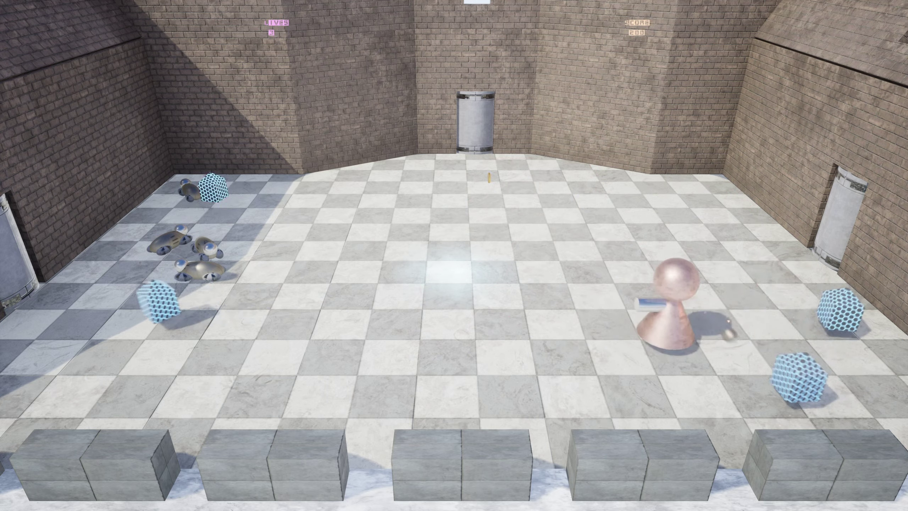
pyautogui.press('a')
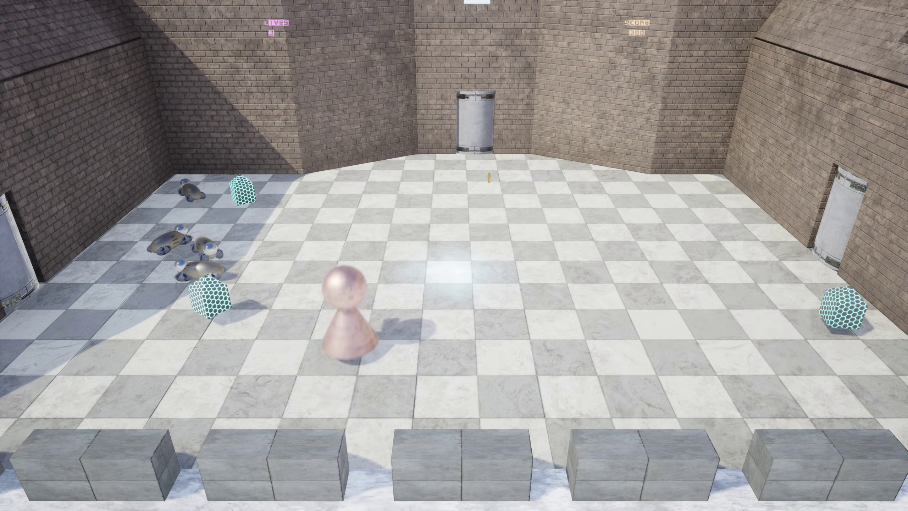
pyautogui.press('d')
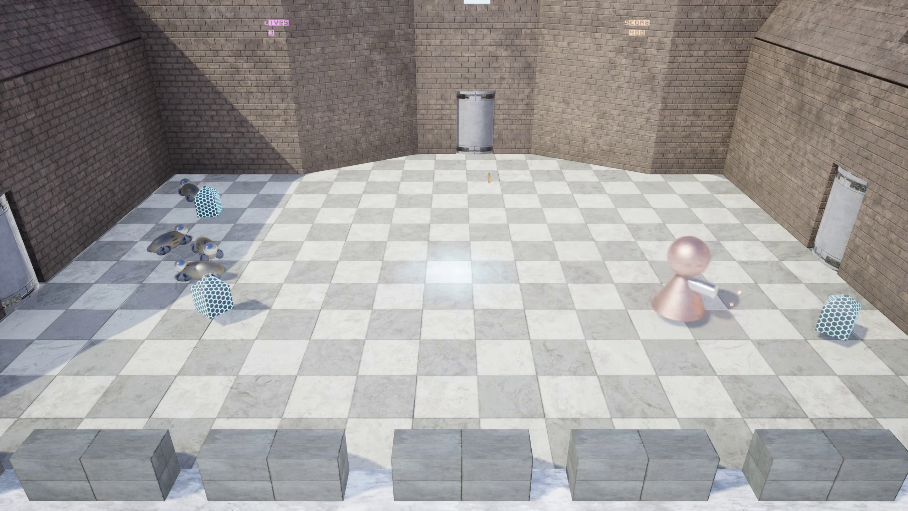
# Dodge and shoot at the hexagonal-patterned enemies in the front-right area, moving the character toward the back of the arena
pyautogui.press('a')
pyautogui.press('d')
pyautogui.press('s')
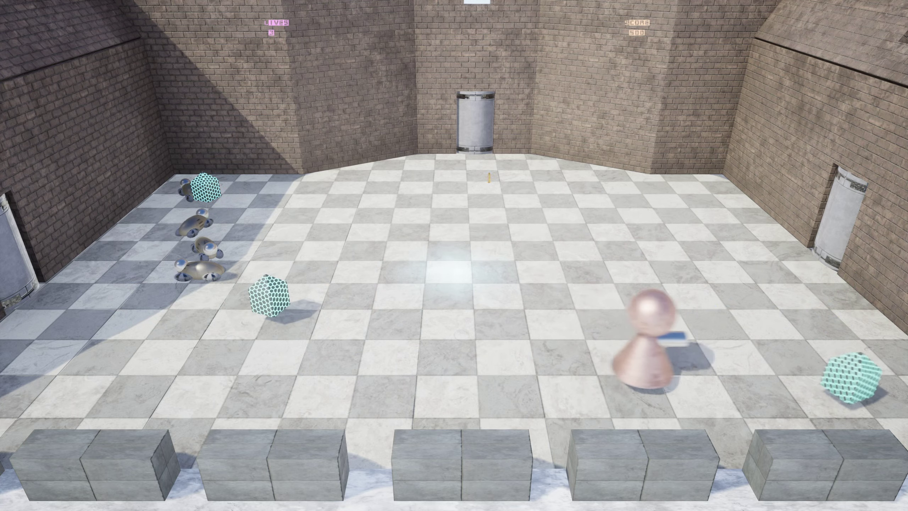
pyautogui.press('d')
pyautogui.press('a')
pyautogui.press('s')
pyautogui.press('d')
pyautogui.press('a')
pyautogui.press('w')
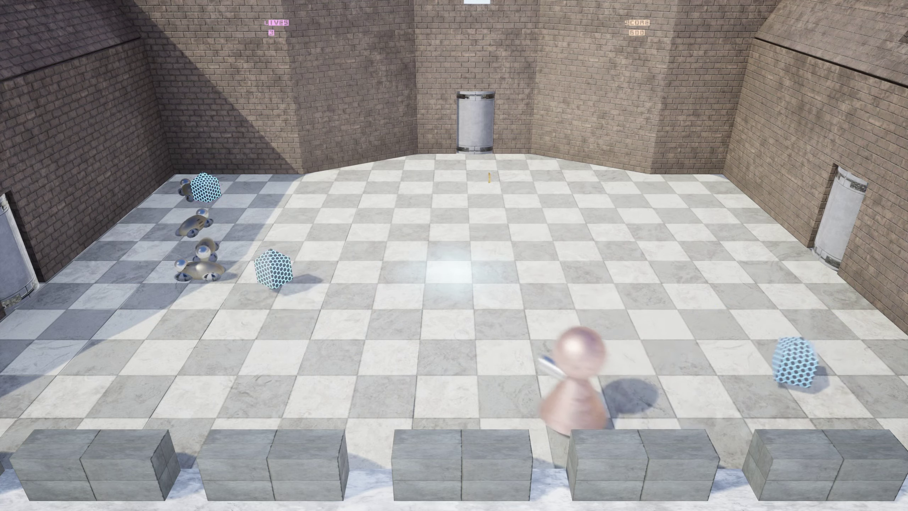
pyautogui.press('w')
pyautogui.press('a')
pyautogui.press('d')
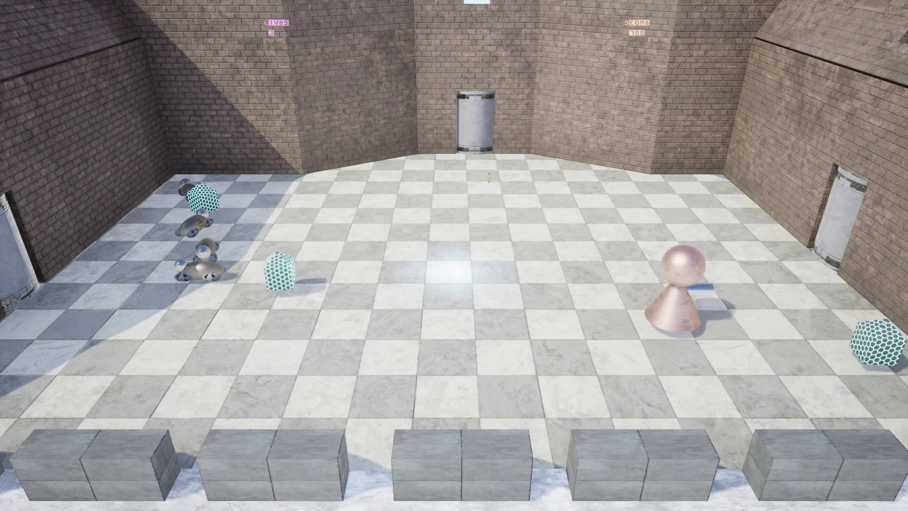
pyautogui.press('a')
pyautogui.press('s')
pyautogui.press('d')
pyautogui.press('a')
pyautogui.press('w')
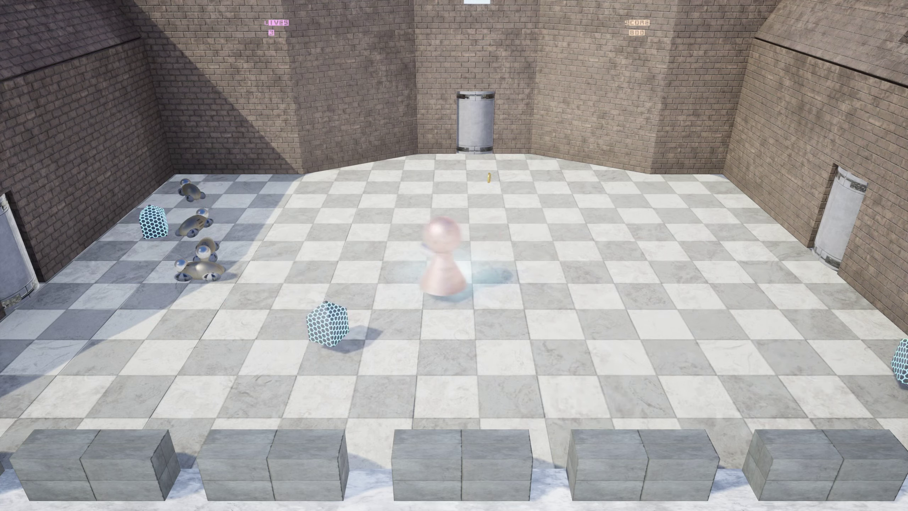
pyautogui.press('d')
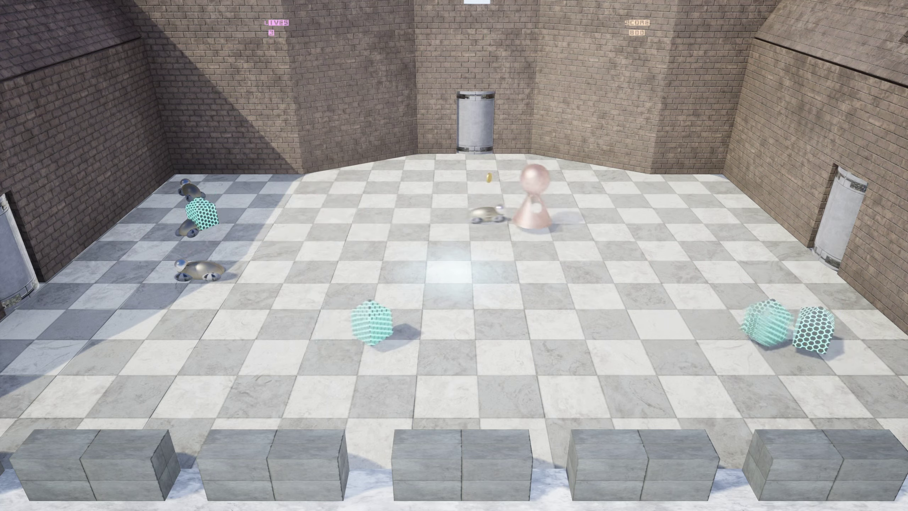
# Fire at the wheeled enemy roaming the back of the arena and move the character onto the gold coin
pyautogui.press('a')
pyautogui.press('d')
pyautogui.press('s')
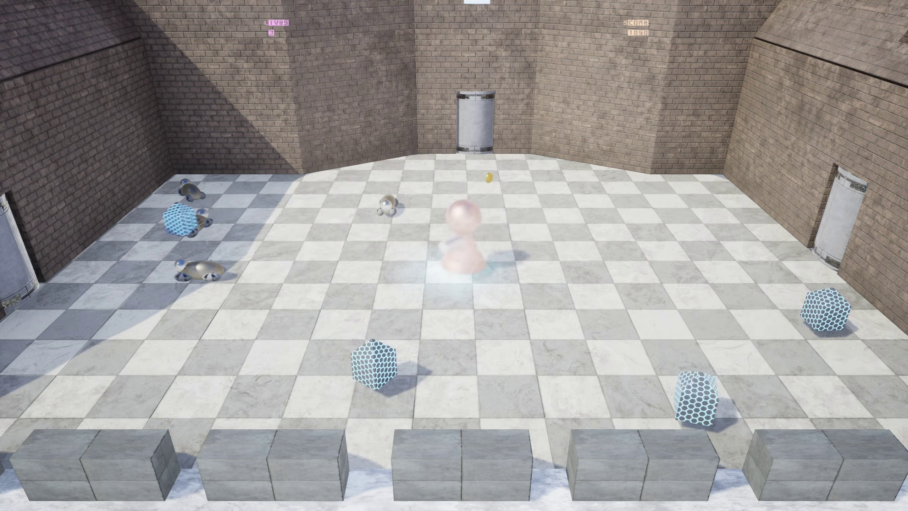
pyautogui.press('d')
pyautogui.press('a')
pyautogui.press('d')
pyautogui.press('w')
pyautogui.press('a')
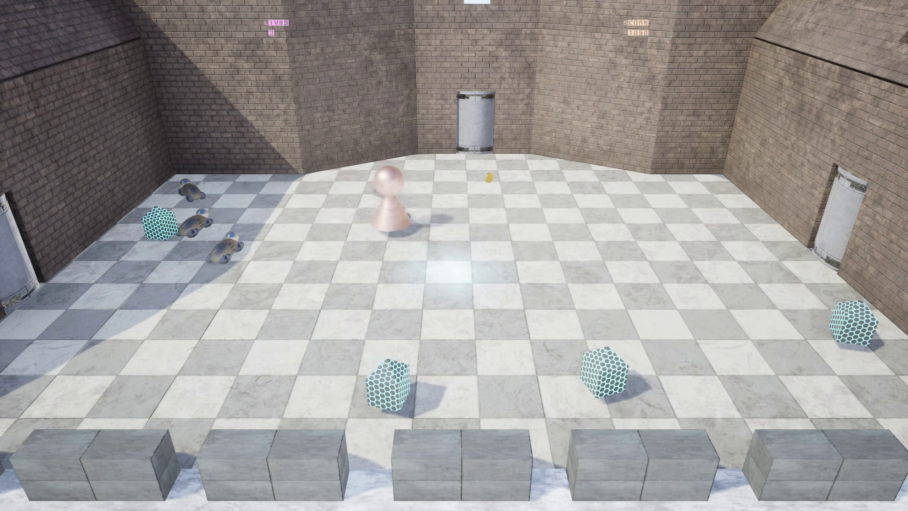
pyautogui.press('d')
pyautogui.press('s')
pyautogui.press('a')
pyautogui.press('w')
pyautogui.press('d')
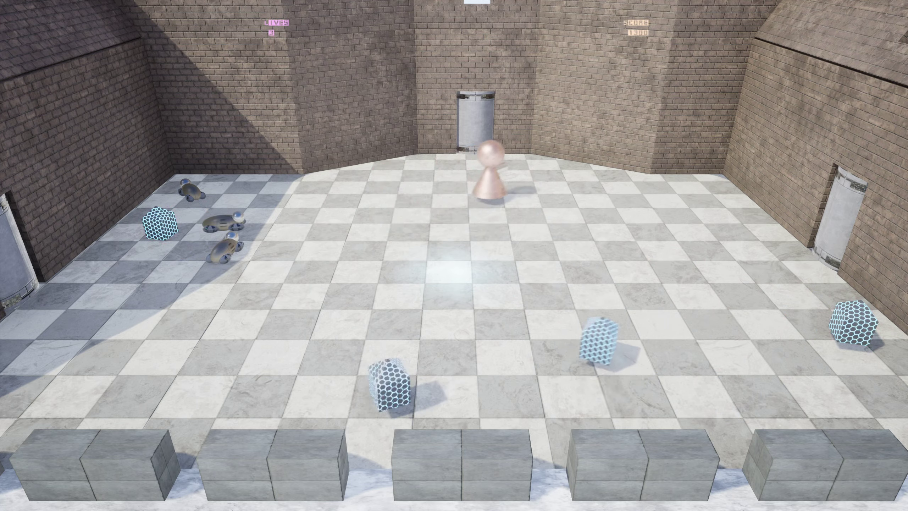
# Move the character back and forth across the gold coin by the back door to test its collision
pyautogui.press('a')
pyautogui.press('w')
pyautogui.press('d')
pyautogui.press('a')
pyautogui.press('s')
pyautogui.press('d')
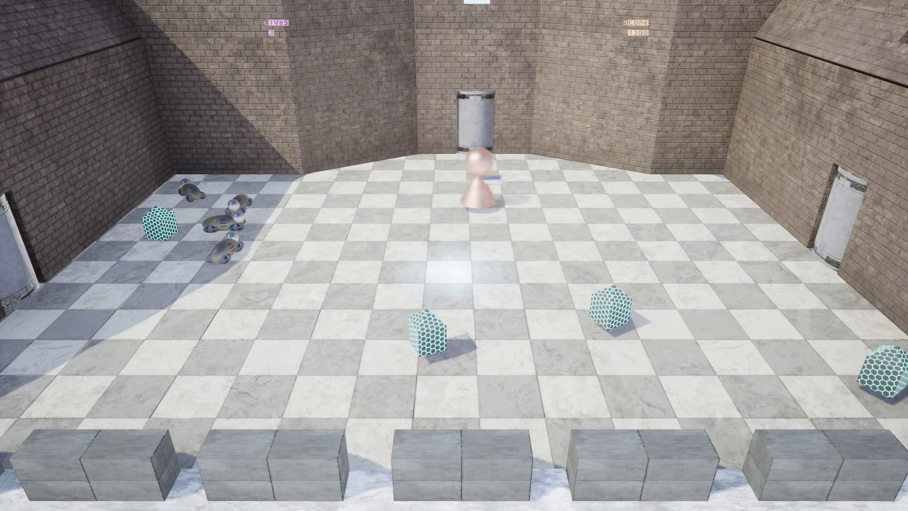
pyautogui.press('w')
pyautogui.press('a')
pyautogui.press('s')
pyautogui.press('d')
pyautogui.press('w')
pyautogui.press('a')
pyautogui.press('s')
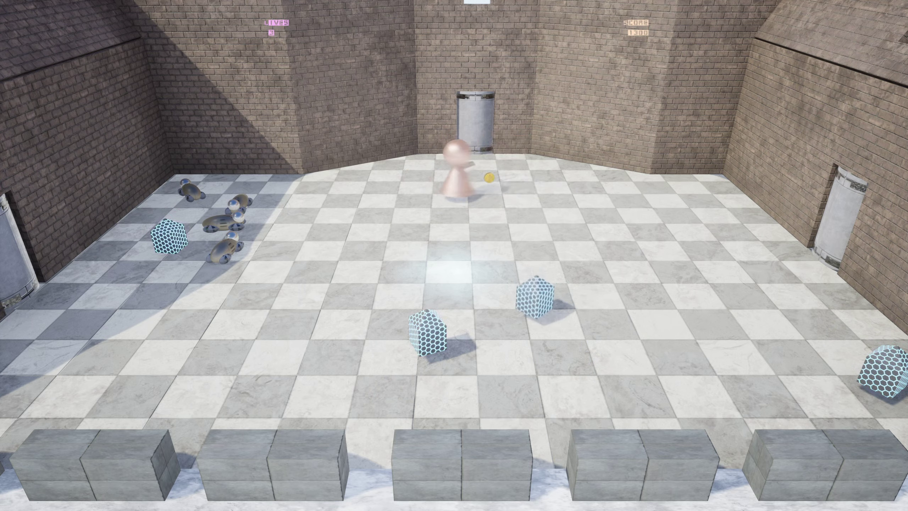
pyautogui.press('w')
pyautogui.press('d')
pyautogui.press('a')
pyautogui.press('s')
pyautogui.press('d')
pyautogui.press('w')
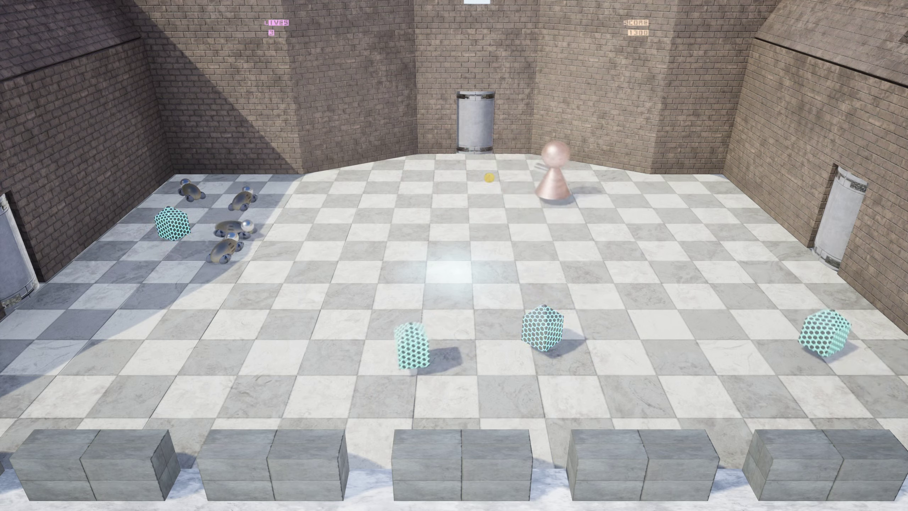
# Shoot across the arena while moving toward the back-left area to draw out the wheeled enemies by the left wall
pyautogui.press('a')
pyautogui.press('s')
pyautogui.press('d')
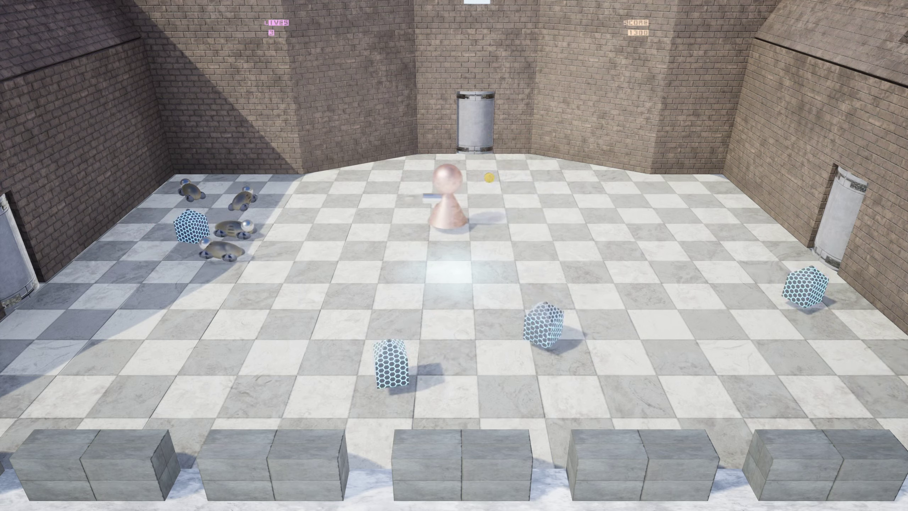
pyautogui.press('d')
pyautogui.press('a')
pyautogui.press('s')
pyautogui.press('d')
pyautogui.press('w')
pyautogui.press('a')
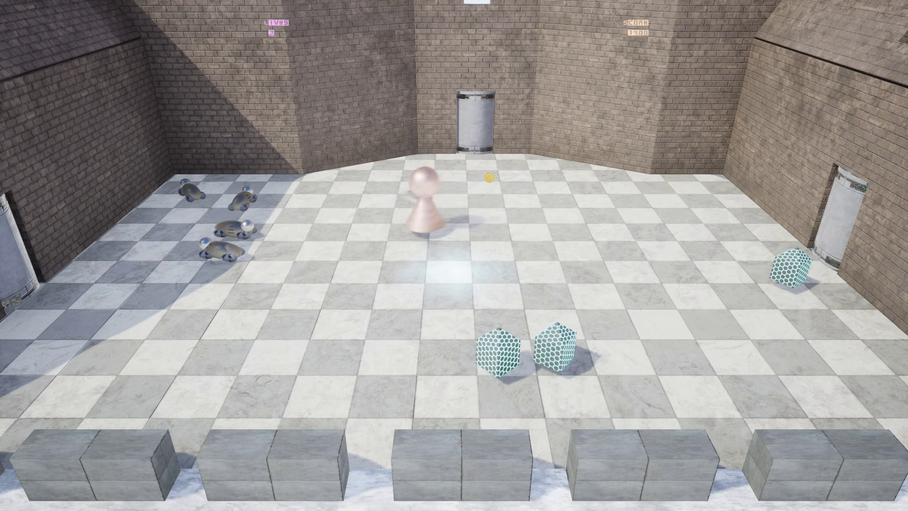
pyautogui.press('a')
pyautogui.press('d')
pyautogui.press('a')
pyautogui.press('d')
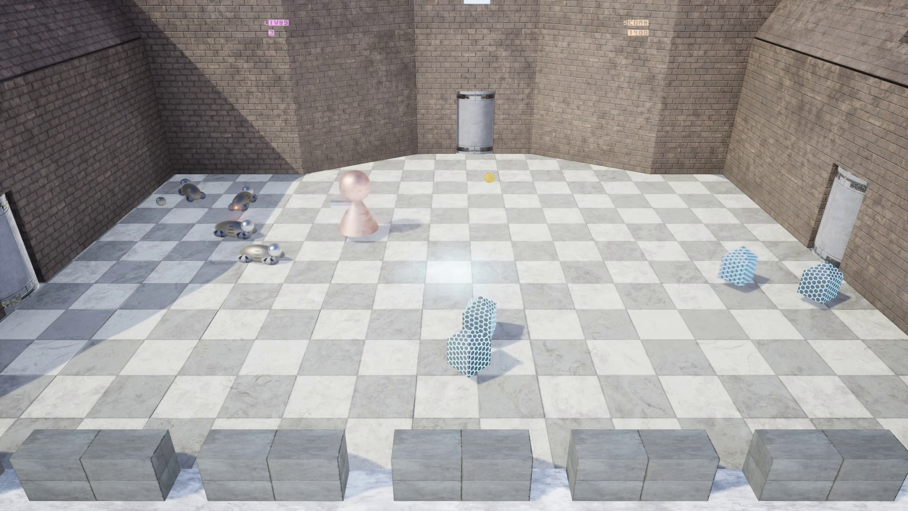
pyautogui.press('a')
pyautogui.press('w')
pyautogui.press('d')
pyautogui.press('s')
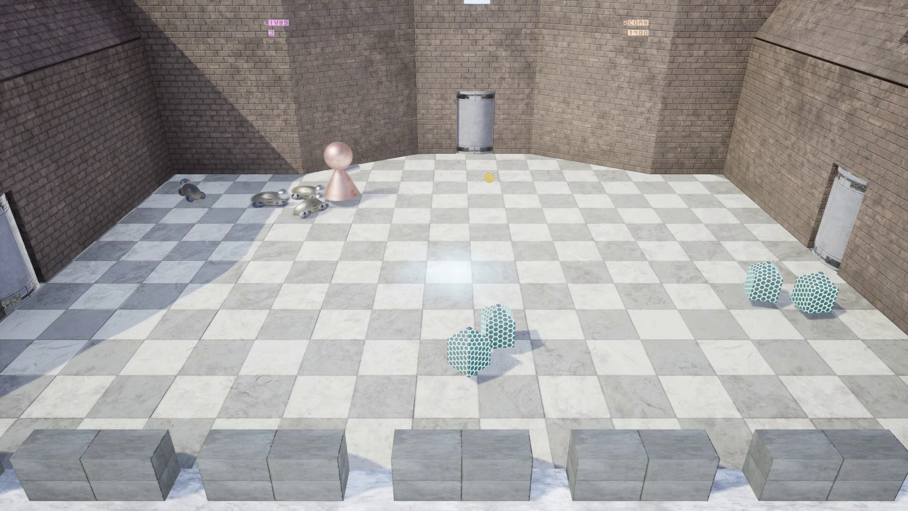
pyautogui.press('d')
pyautogui.press('s')
pyautogui.press('a')
pyautogui.press('w')
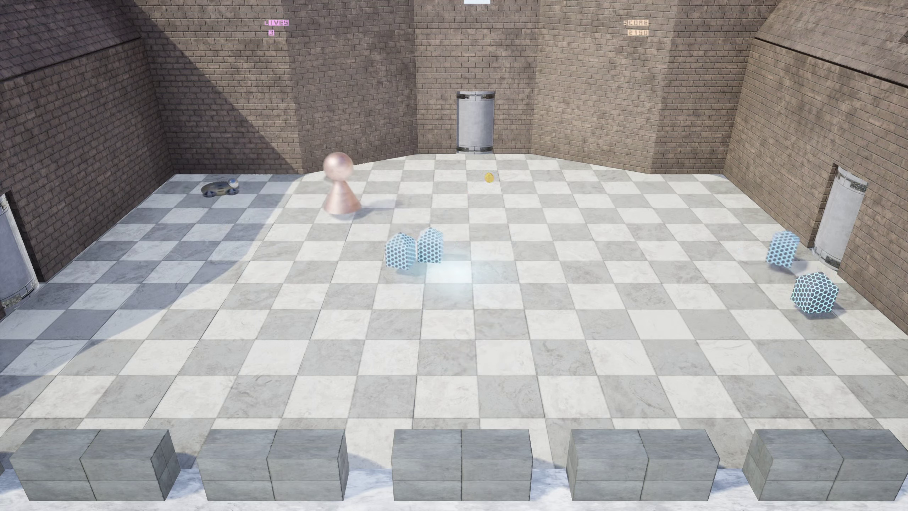
# Run the character between the left wall and the arena centre, evading and shooting at the pursuing wheeled enemies
pyautogui.press('s')
pyautogui.press('d')
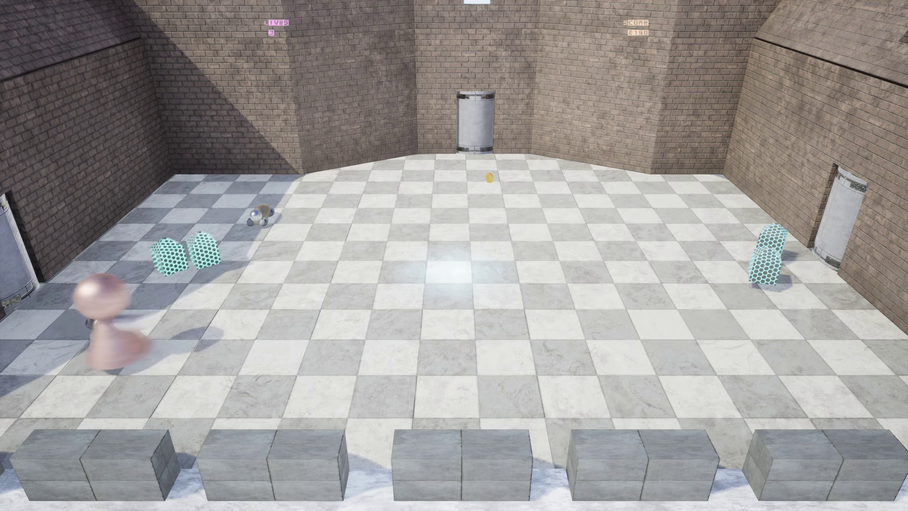
pyautogui.press('d')
pyautogui.press('w')
pyautogui.press('a')
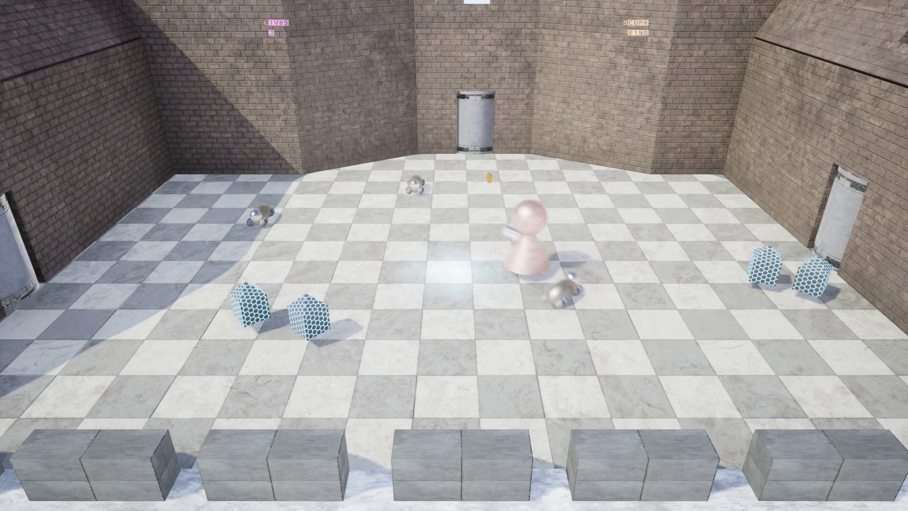
pyautogui.press('a')
pyautogui.press('d')
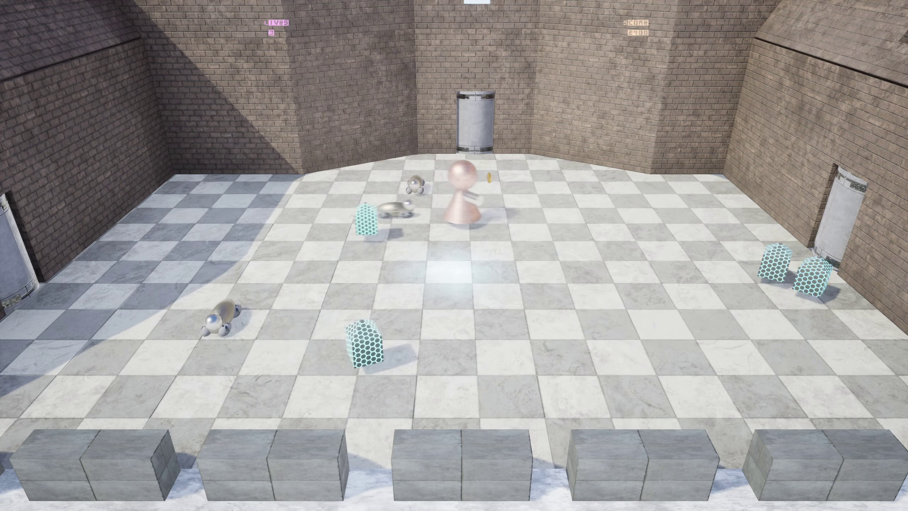
pyautogui.press('s')
pyautogui.press('a')
pyautogui.press('w')
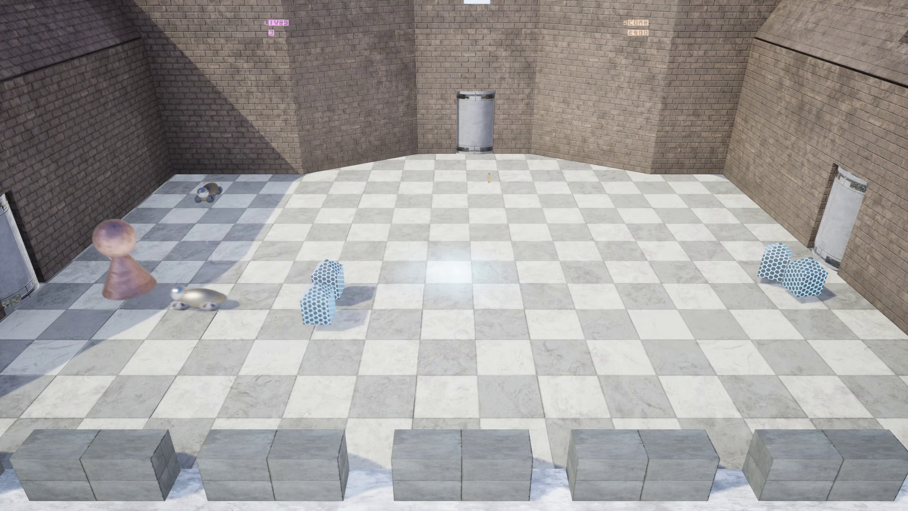
pyautogui.press('w')
pyautogui.press('d')
pyautogui.press('s')
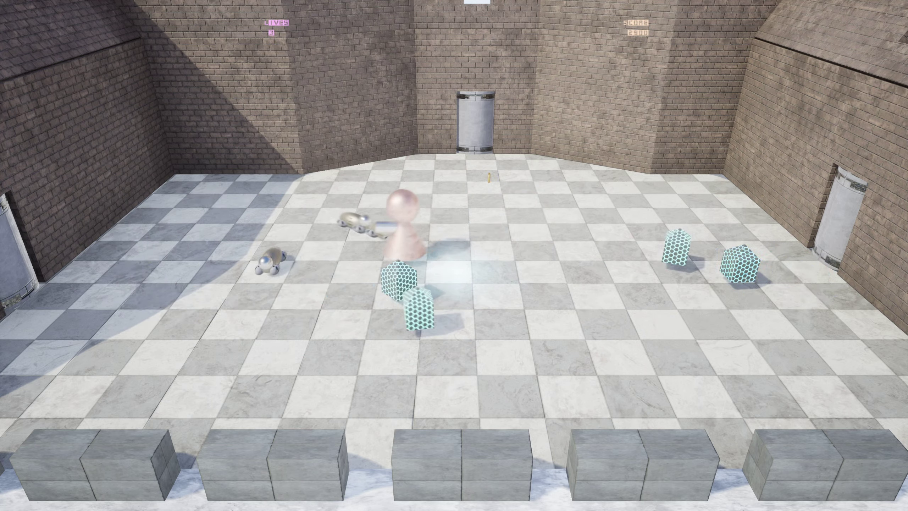
pyautogui.press('a')
pyautogui.press('d')
pyautogui.press('w')
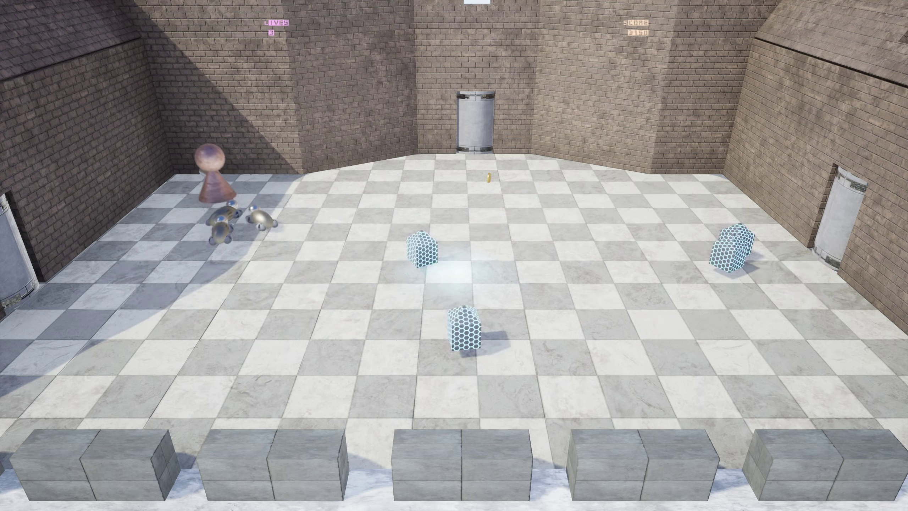
# Run the character between the back and front of the arena's left half, dodging the pursuing wheeled enemies
pyautogui.press('a')
pyautogui.press('s')
pyautogui.press('d')
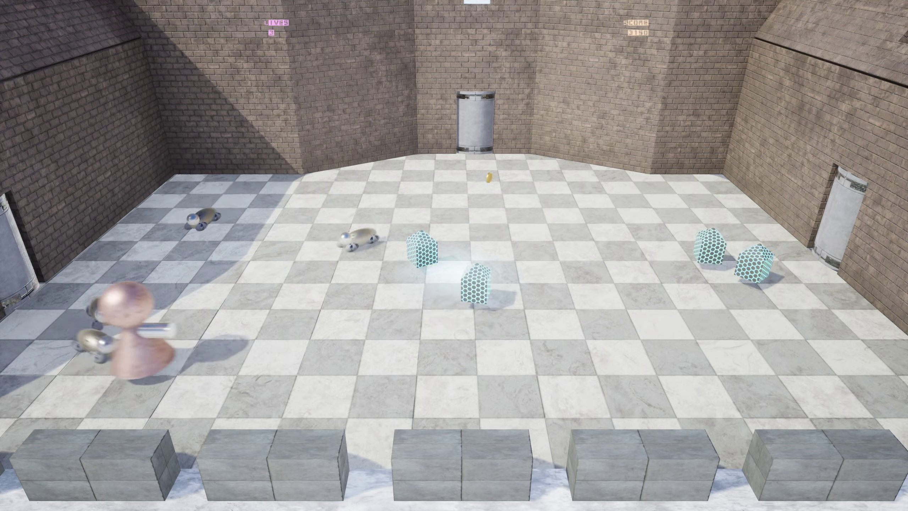
pyautogui.press('d')
pyautogui.press('a')
pyautogui.press('w')
pyautogui.press('d')
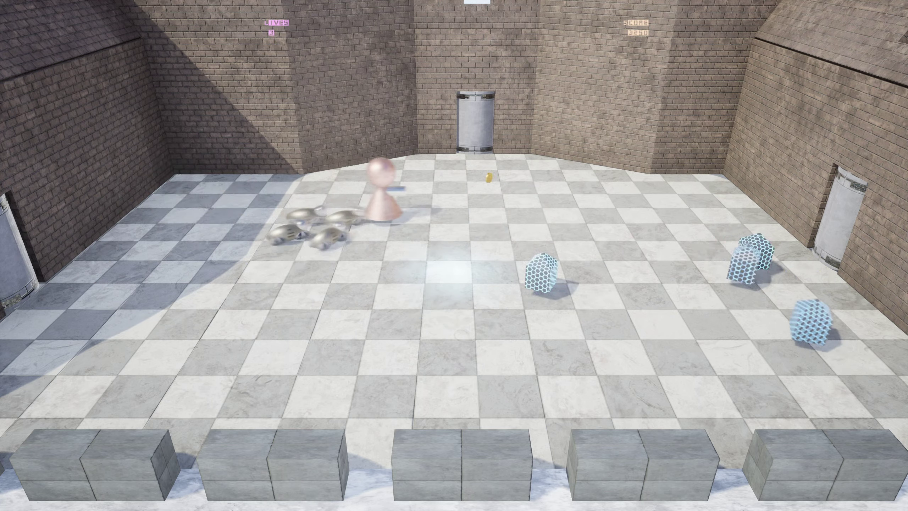
pyautogui.press('s')
pyautogui.press('a')
pyautogui.press('w')
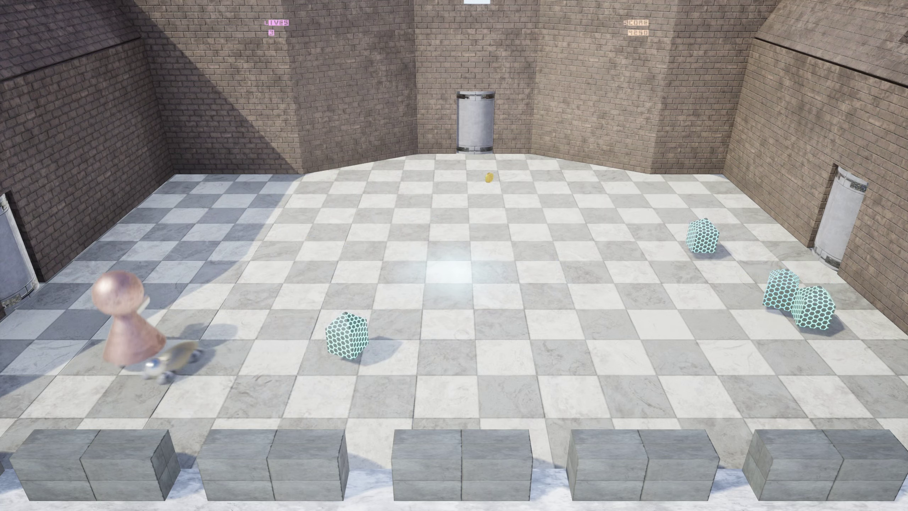
# Circle the character between the front-left area and the arena centre to keep evading the wheeled enemies
pyautogui.press('d')
pyautogui.press('w')
pyautogui.press('d')
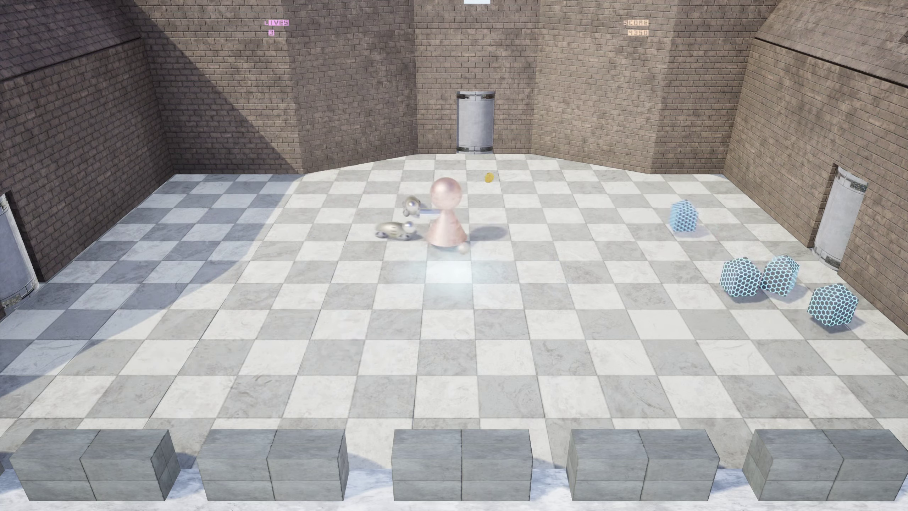
pyautogui.press('s')
pyautogui.press('d')
pyautogui.press('a')
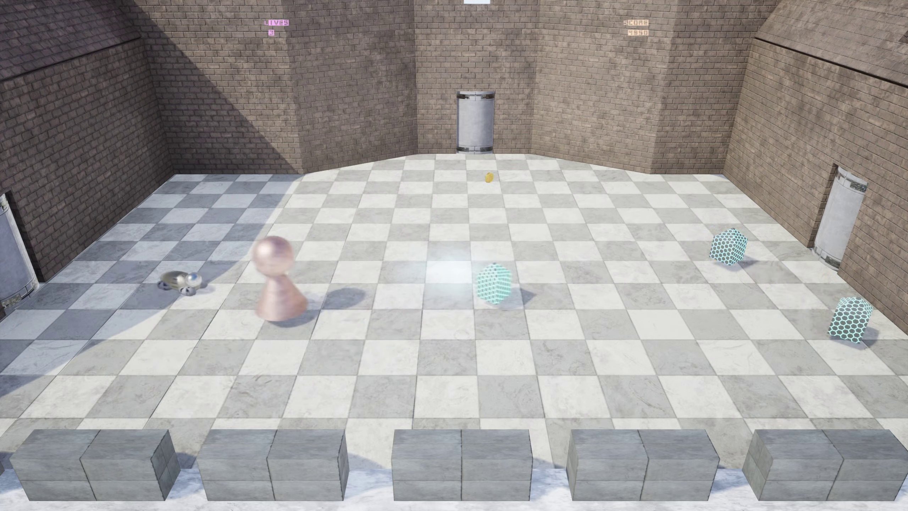
pyautogui.press('d')
pyautogui.press('a')
pyautogui.press('d')
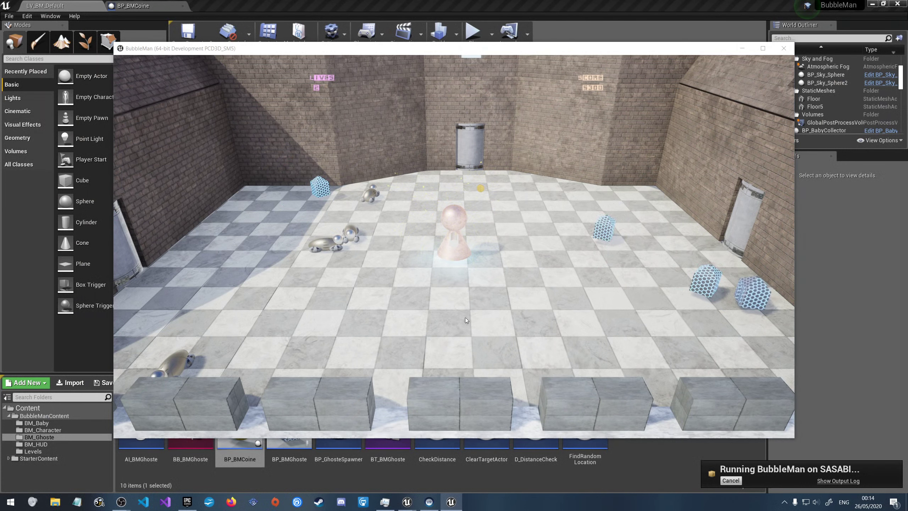
# Leave the standalone BubbleMan game, close its window and dismiss the SteamVR window
pyautogui.hotkey('alt', 'Tab')
pyautogui.click(782, 47)
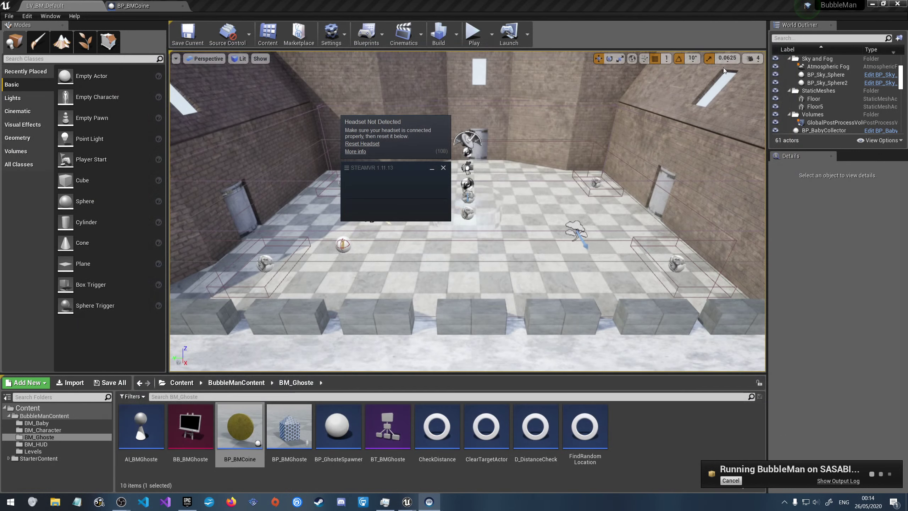
pyautogui.click(445, 169)
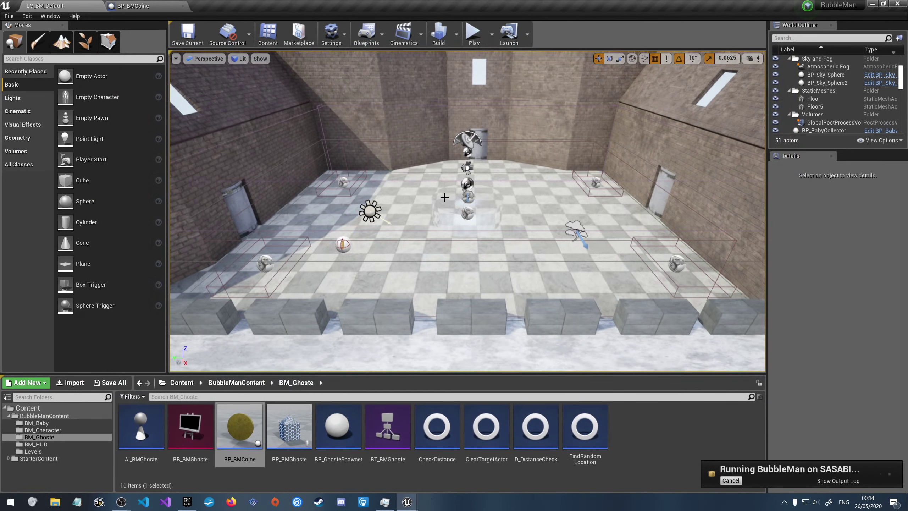
# Save the current level and build only its lighting
pyautogui.click(197, 36)
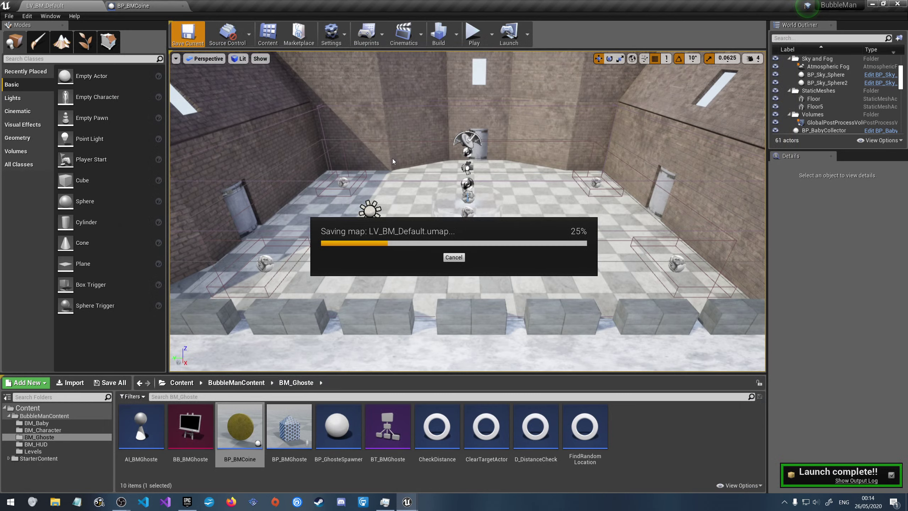
pyautogui.click(455, 39)
pyautogui.moveTo(466, 69)
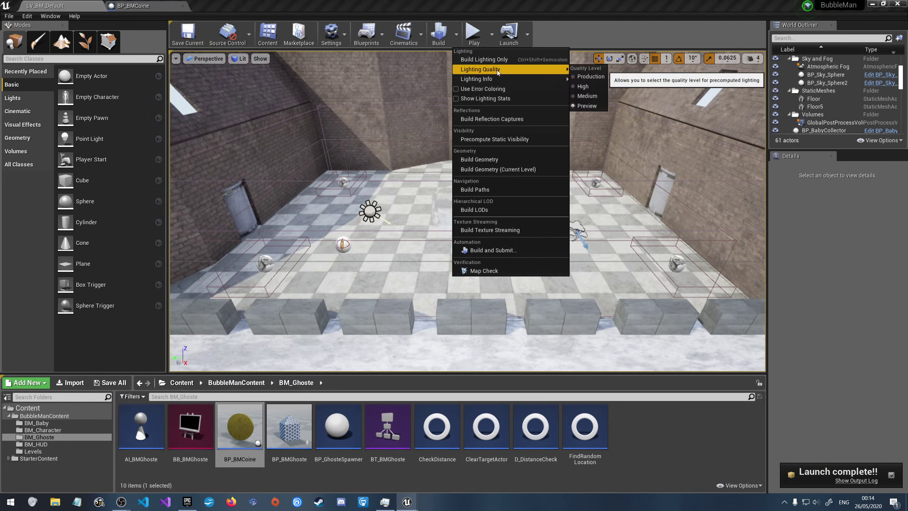
pyautogui.click(483, 59)
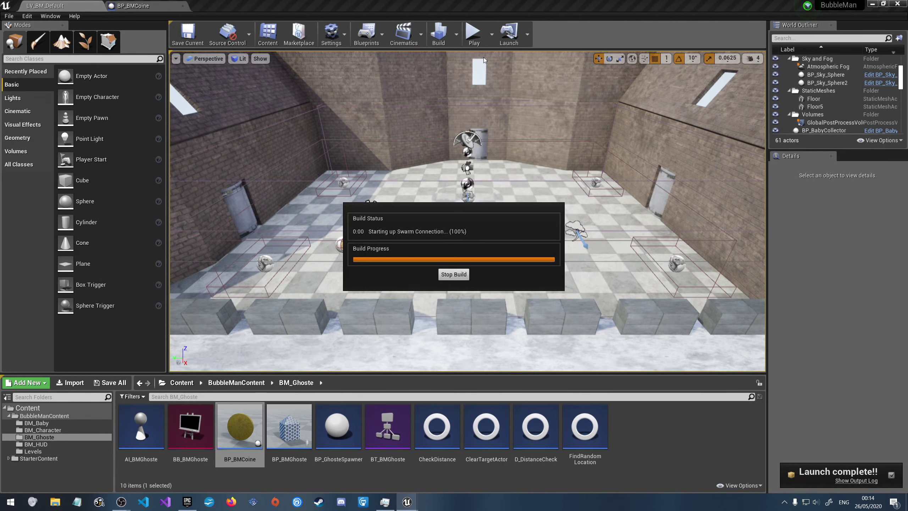
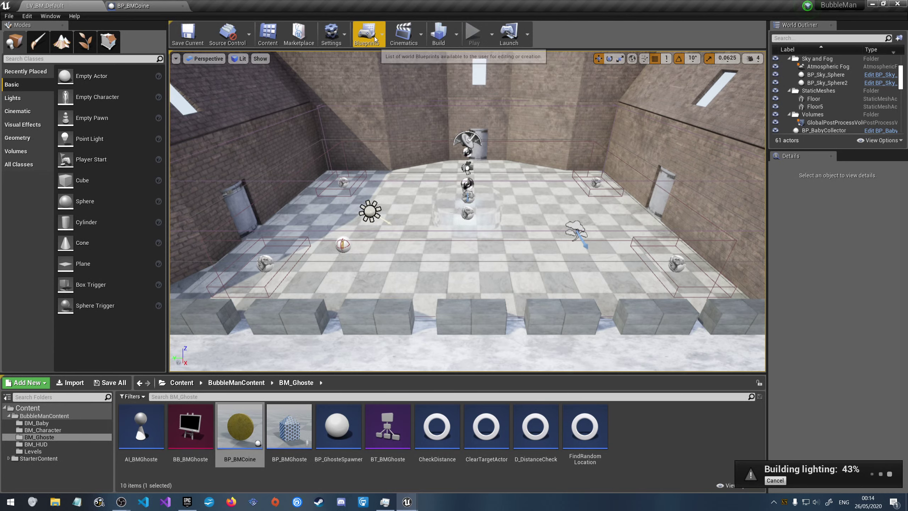
# Open the BP_BMCoine blueprint and review the physics and collision settings of the other hitt boxxx and coin components
pyautogui.click(132, 5)
pyautogui.click(95, 6)
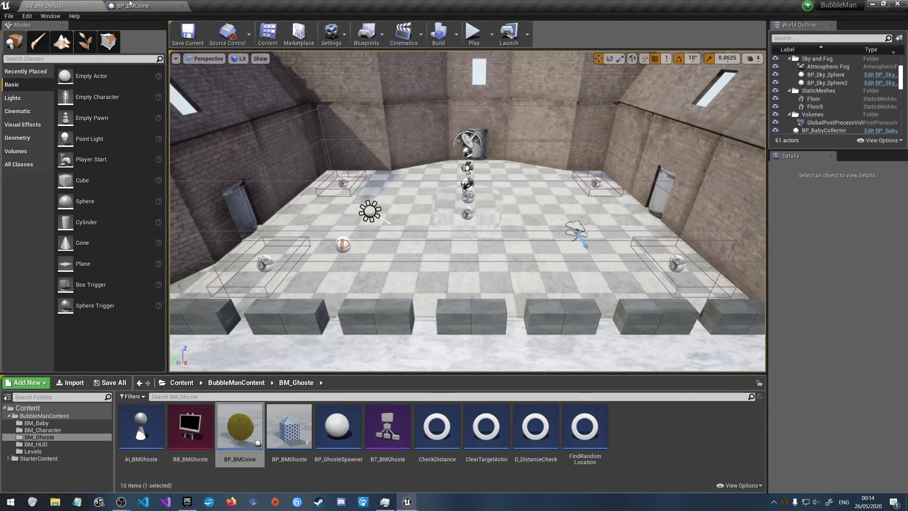
pyautogui.click(118, 5)
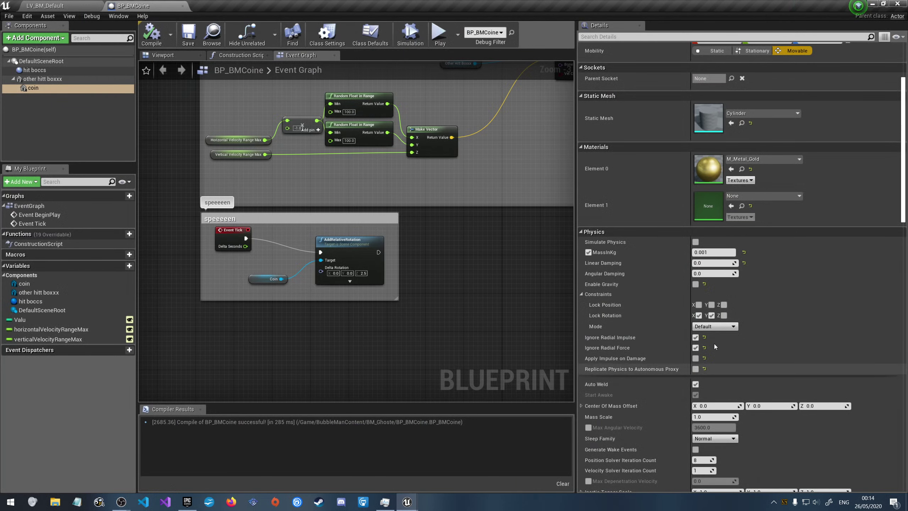
pyautogui.click(72, 83)
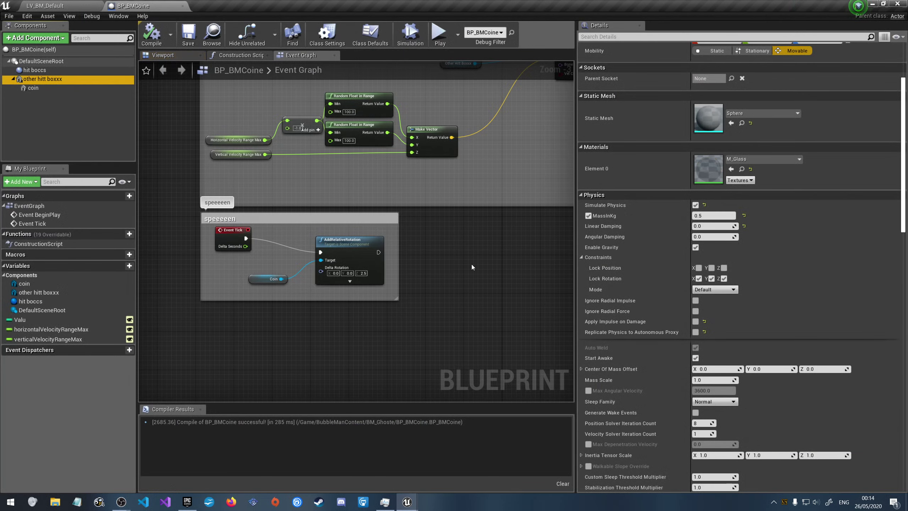
pyautogui.scroll(-6, 535, 387)
pyautogui.scroll(6, 435, 323)
pyautogui.moveTo(428, 321); pyautogui.dragTo(143, 201, button='right')
pyautogui.scroll(-2, 711, 374)
pyautogui.scroll(-5, 712, 374)
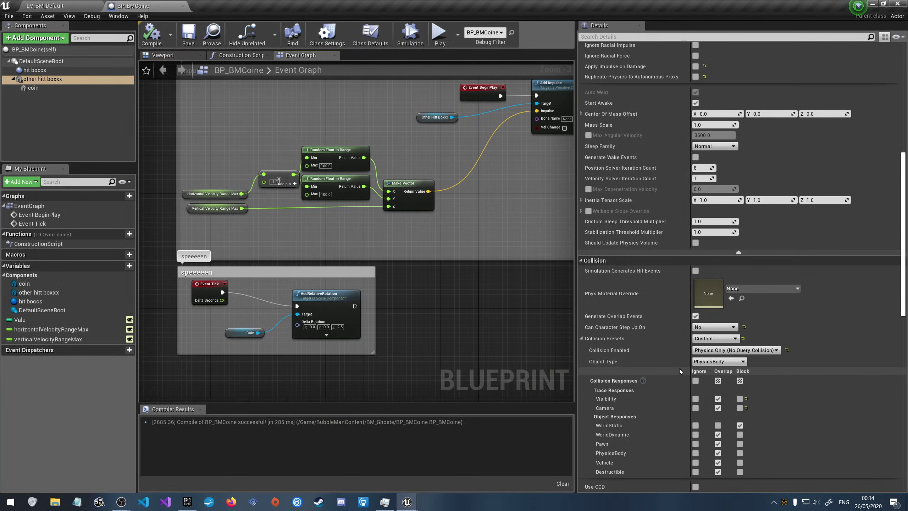
pyautogui.click(43, 89)
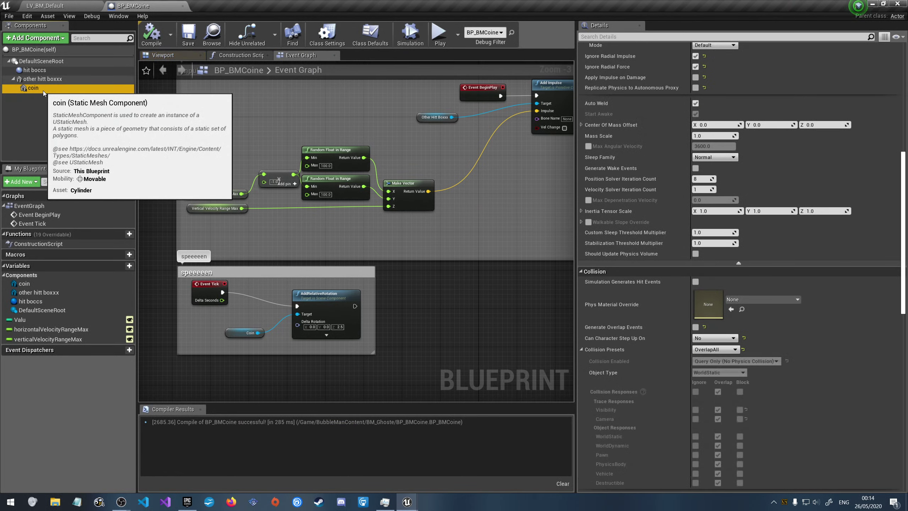
# Set the hit boccs component's collision to Query Only (No Physics Collision), switch its preset to OverlapAll and compile the blueprint
pyautogui.click(43, 71)
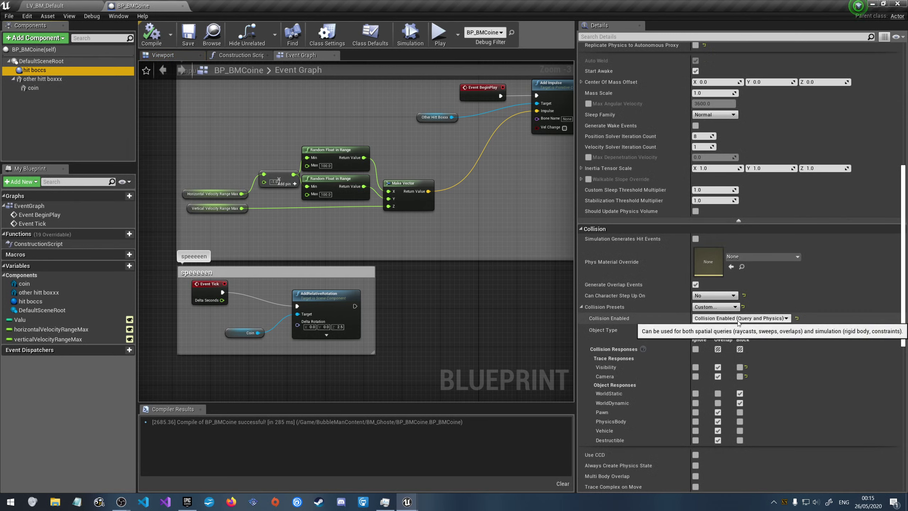
pyautogui.click(737, 318)
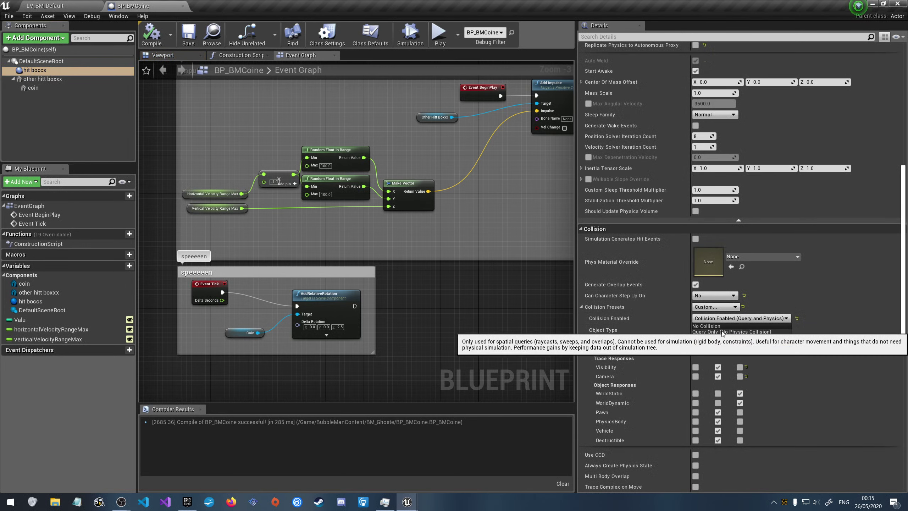
pyautogui.click(729, 334)
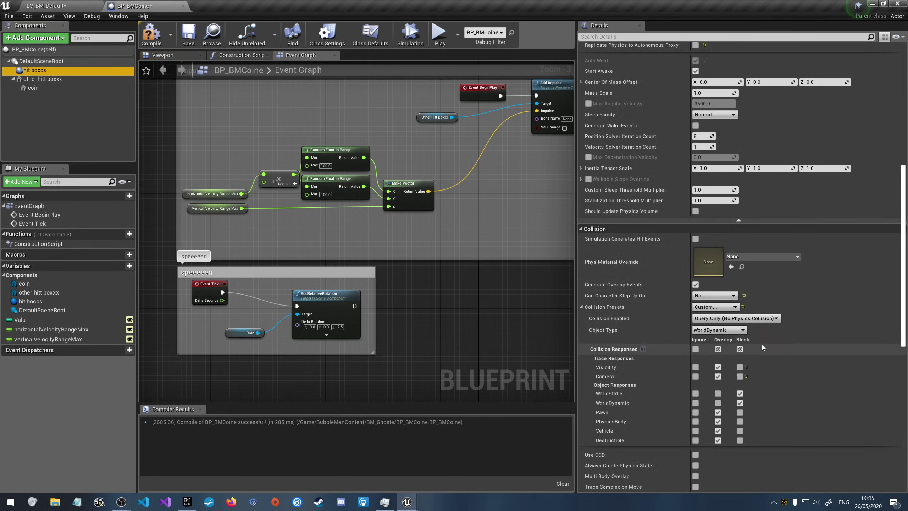
pyautogui.click(720, 332)
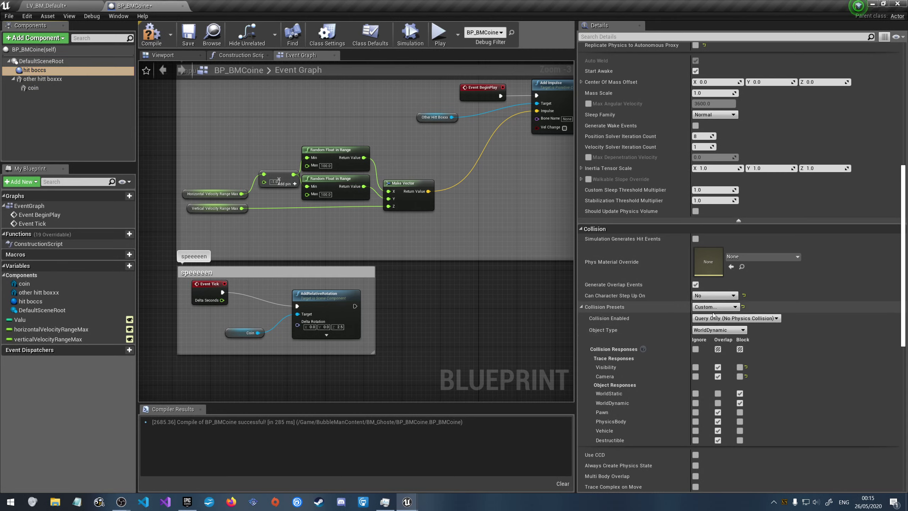
pyautogui.click(711, 332)
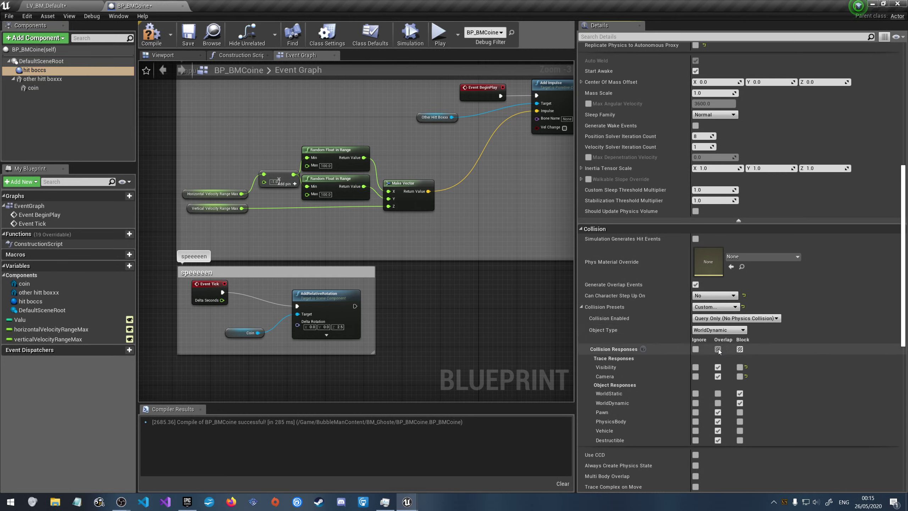
pyautogui.click(718, 348)
pyautogui.click(715, 307)
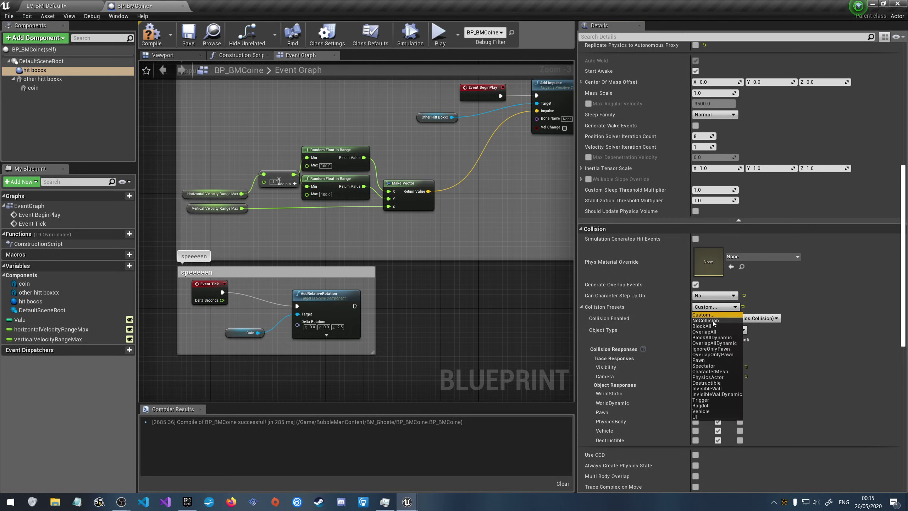
pyautogui.click(710, 332)
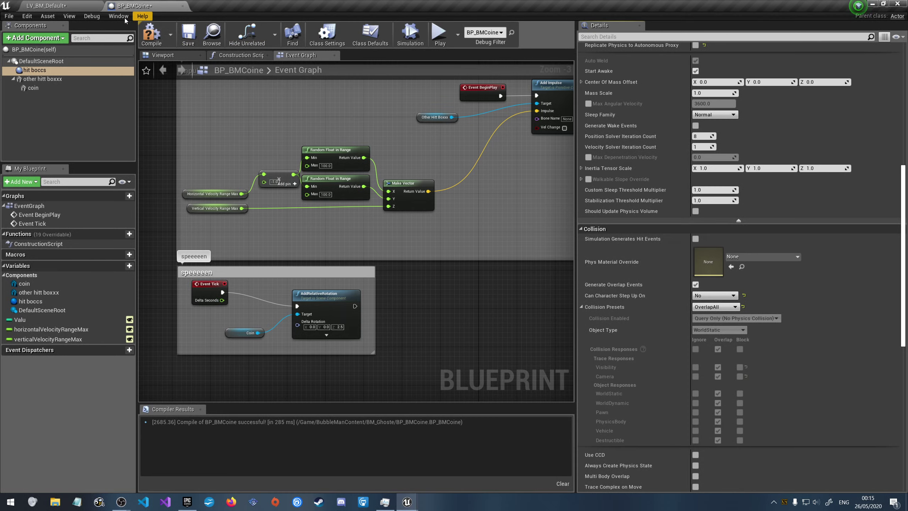
pyautogui.click(151, 34)
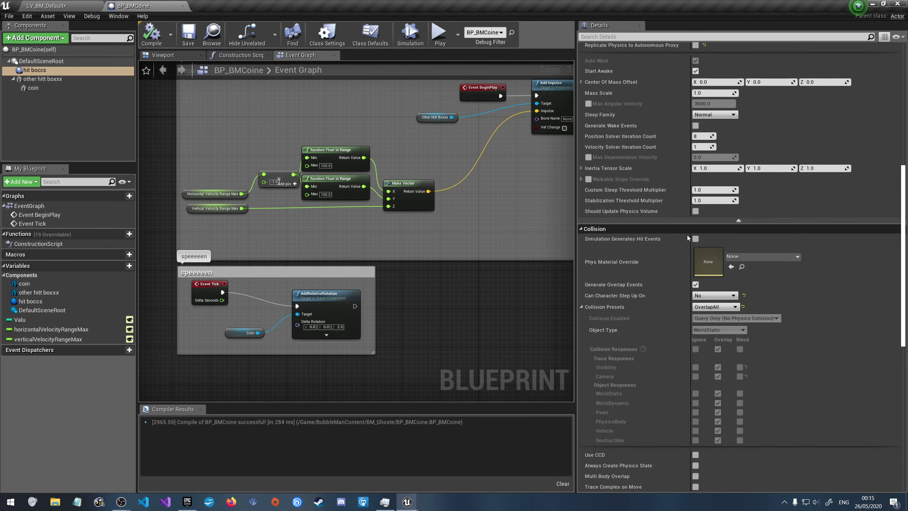
# Toggle Simulation Generates Hit Events on and back off for hit boccs, and disable Generate Overlap Events on other hitt boxxx
pyautogui.click(695, 238)
pyautogui.click(40, 87)
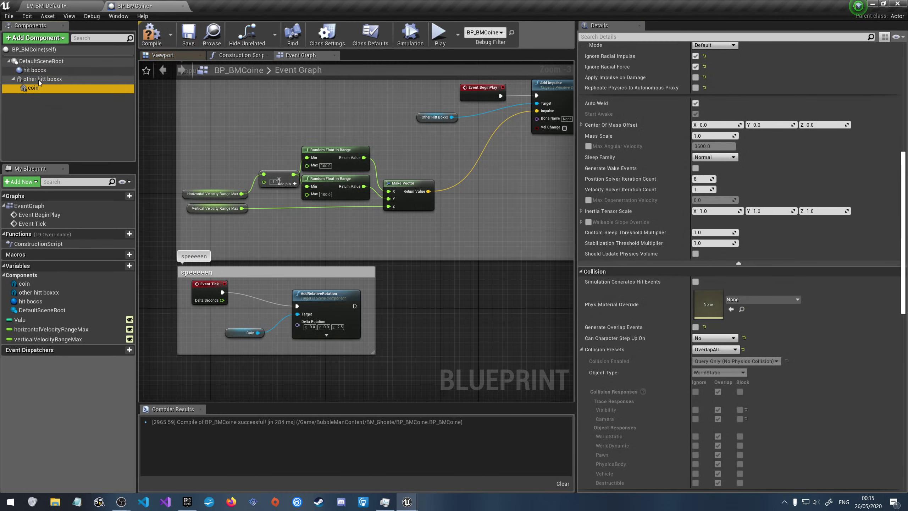
pyautogui.click(39, 80)
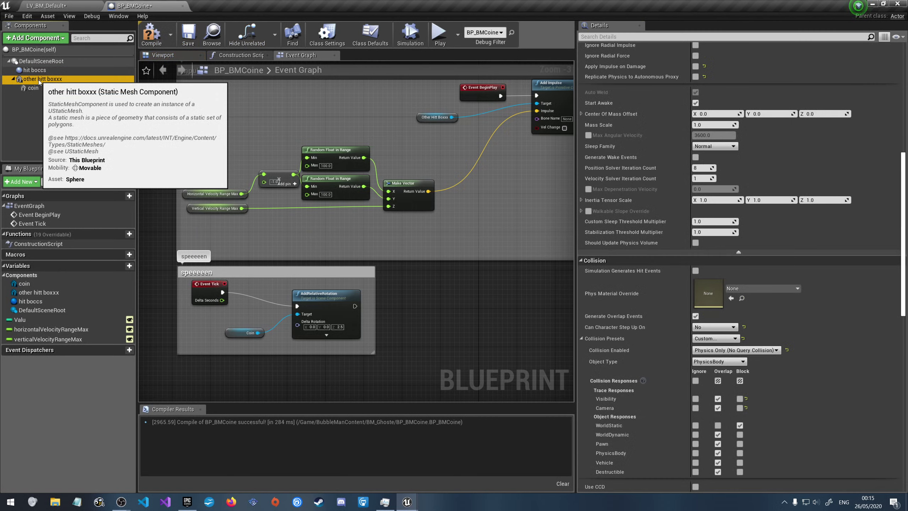
pyautogui.click(695, 316)
pyautogui.click(35, 70)
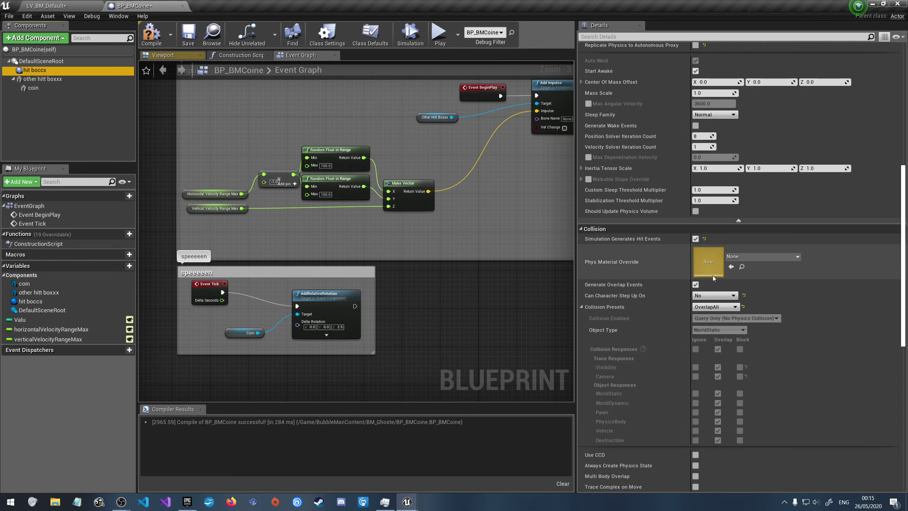
pyautogui.click(695, 240)
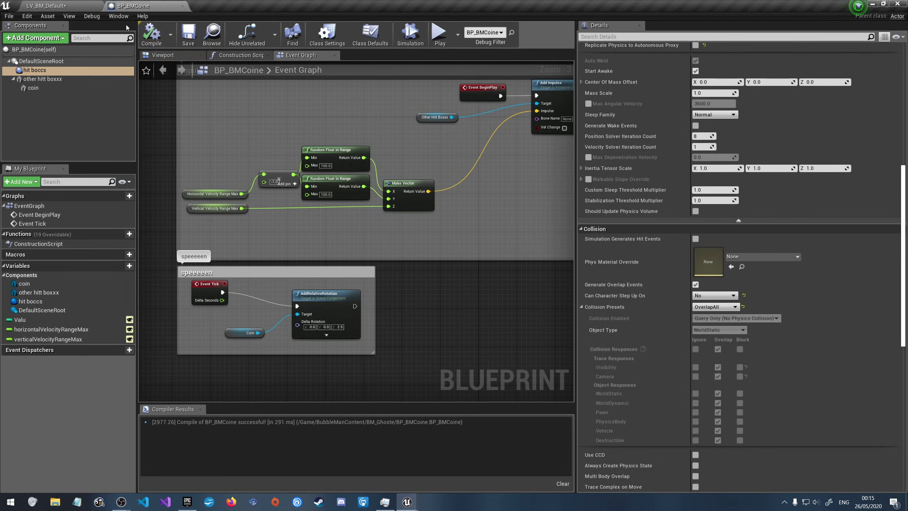
# Examine the coin mesh, its glass sphere and the surrounding collision sphere from several angles with other hitt boxxx selected
pyautogui.click(35, 79)
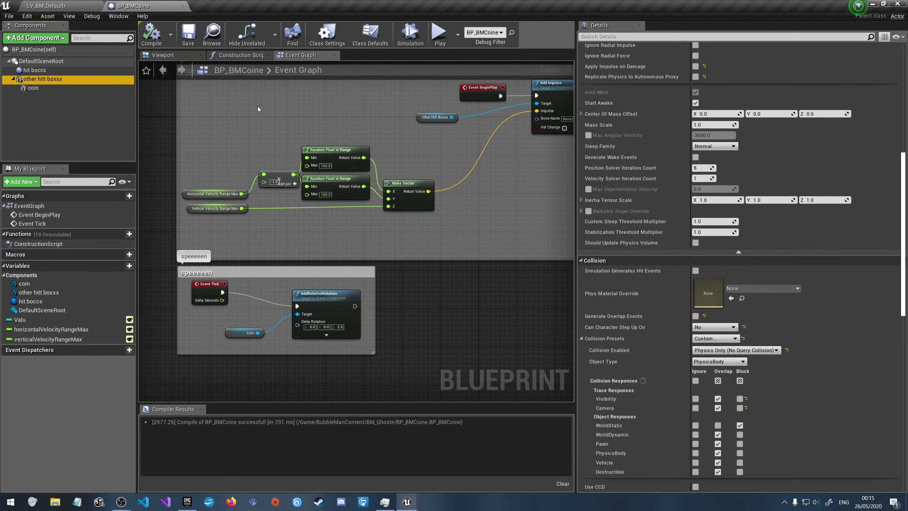
pyautogui.click(163, 55)
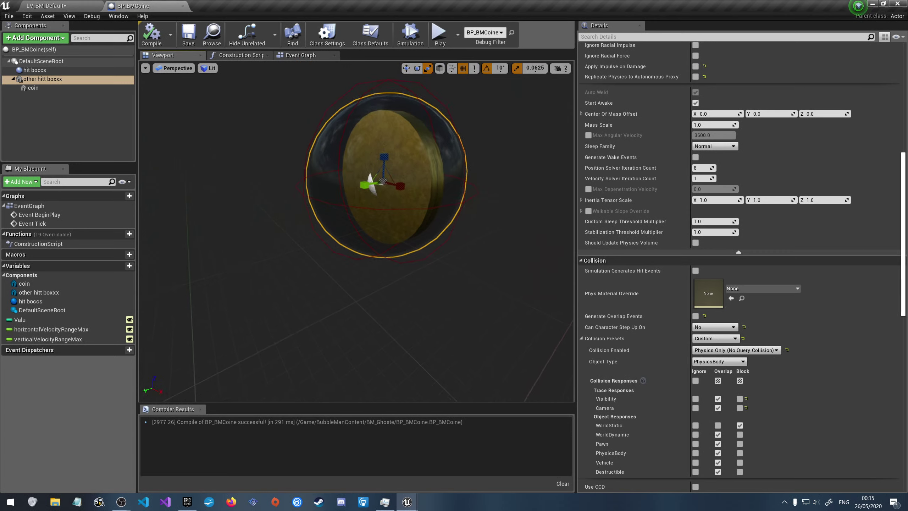
pyautogui.moveTo(356, 230); pyautogui.dragTo(544, 169, button='right')
pyautogui.press('w')
pyautogui.press('s')
pyautogui.press('w')
pyautogui.press('s')
pyautogui.press('w')
pyautogui.press('a')
pyautogui.press('s')
pyautogui.press('d')
pyautogui.press('w')
pyautogui.press('s')
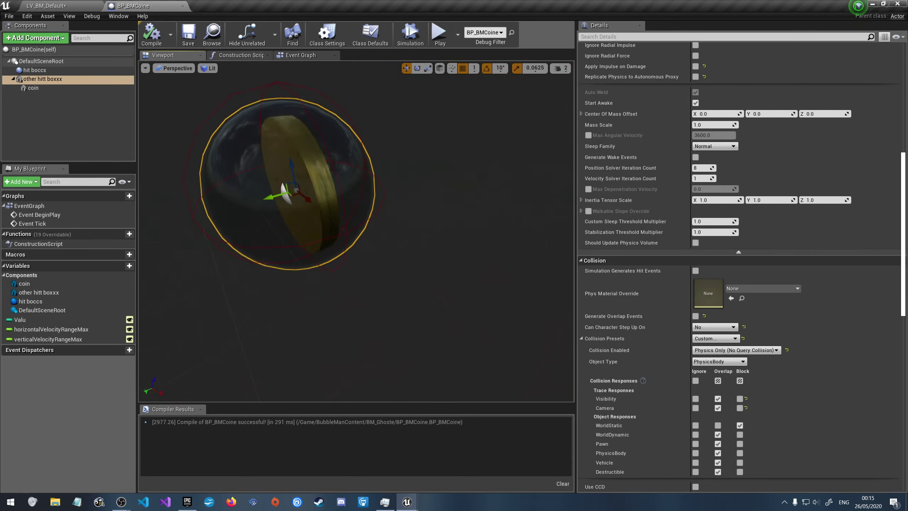
pyautogui.press('a')
pyautogui.press('w')
pyautogui.moveTo(429, 168); pyautogui.dragTo(425, 143, button='right')
pyautogui.press('s')
pyautogui.press('w')
pyautogui.press('d')
pyautogui.press('a')
pyautogui.press('w')
pyautogui.press('d')
pyautogui.press('a')
pyautogui.press('a')
pyautogui.press('d')
pyautogui.press('w')
pyautogui.press('a')
pyautogui.press('d')
pyautogui.press('a')
pyautogui.press('s')
pyautogui.press('w')
pyautogui.press('s')
pyautogui.press('w')
pyautogui.press('d')
pyautogui.press('s')
pyautogui.press('w')
pyautogui.press('a')
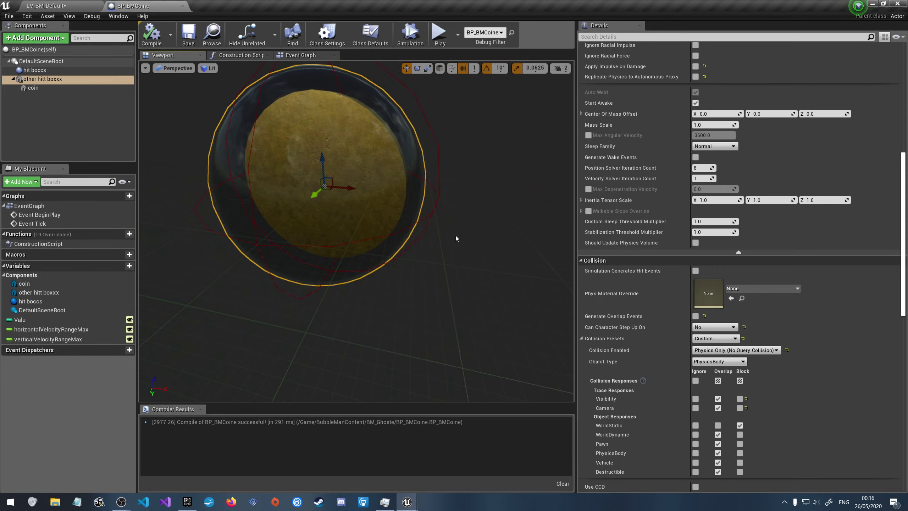
pyautogui.moveTo(456, 238); pyautogui.dragTo(472, 240)
pyautogui.press('w')
pyautogui.moveTo(472, 239); pyautogui.dragTo(441, 257, button='right')
pyautogui.press('f')
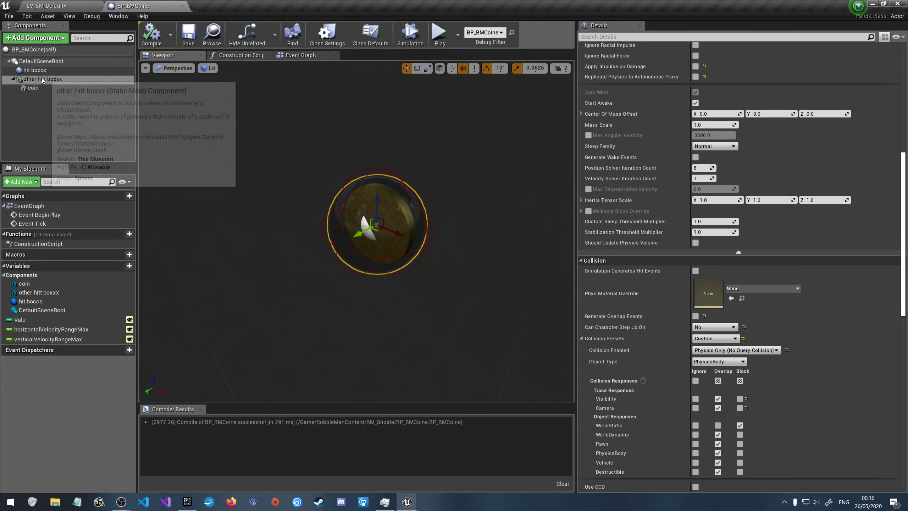
# Attach the hit boccs component as a child of other hitt boxxx
pyautogui.moveTo(42, 73)
pyautogui.mouseDown()
pyautogui.moveTo(55, 93)
pyautogui.moveTo(54, 84)
pyautogui.mouseUp()
pyautogui.moveTo(356, 174); pyautogui.dragTo(304, 176, button='right')
pyautogui.click(41, 61)
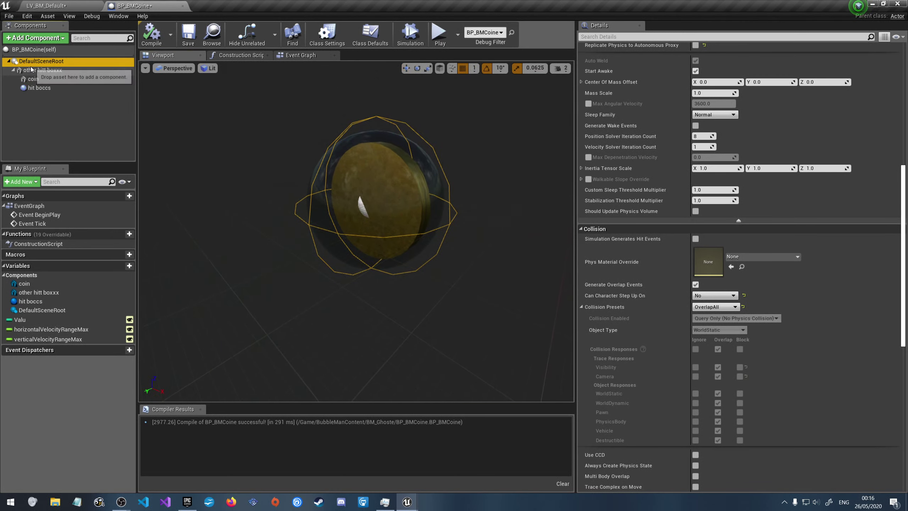
# Try enlarging the coin mesh to scale 0.895833, 0.895833, 0.169167, undo the scaling and compile the blueprint
pyautogui.click(42, 70)
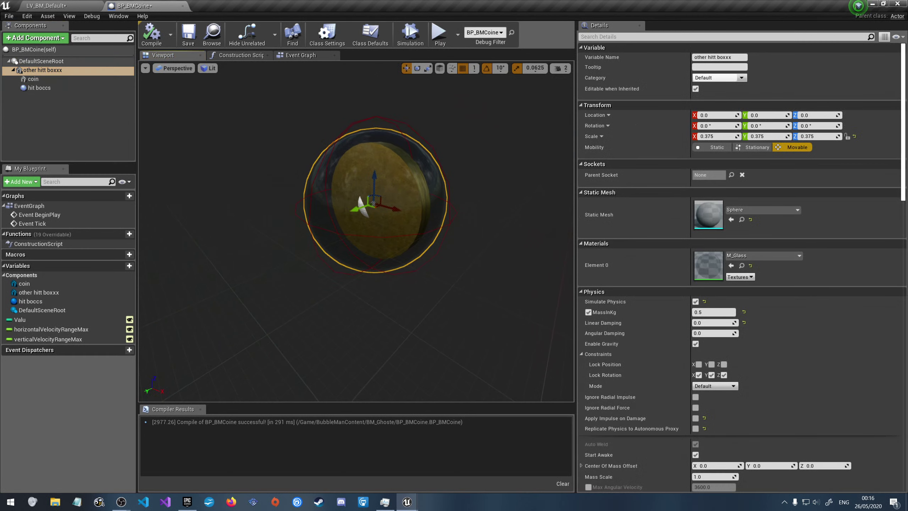
pyautogui.click(392, 193)
pyautogui.press('r')
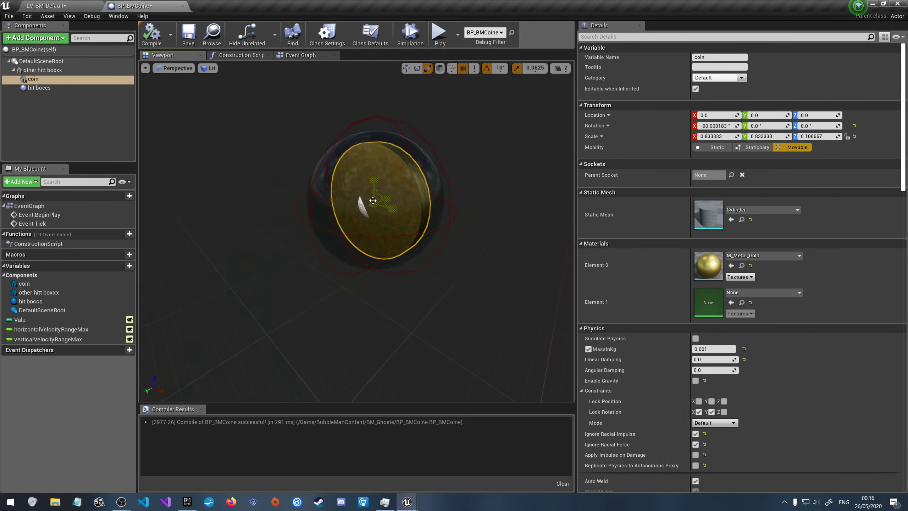
pyautogui.click(182, 42)
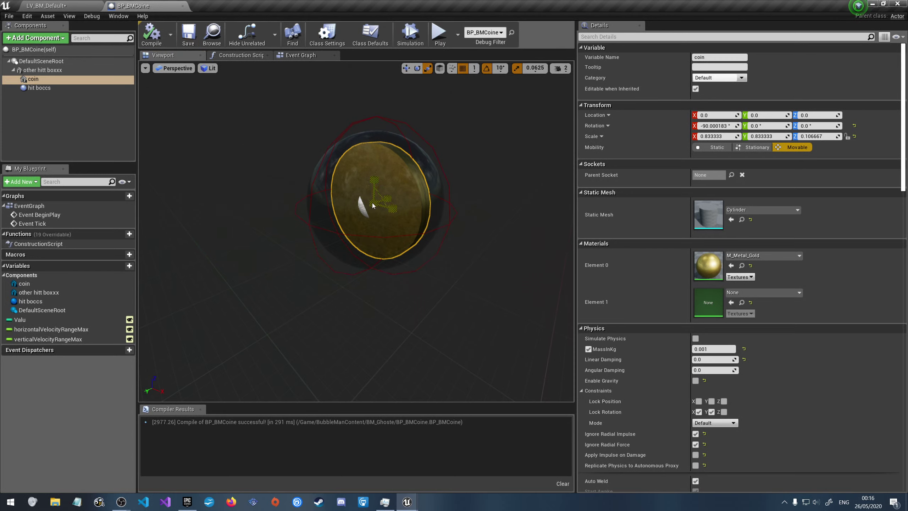
pyautogui.moveTo(372, 205); pyautogui.dragTo(380, 201)
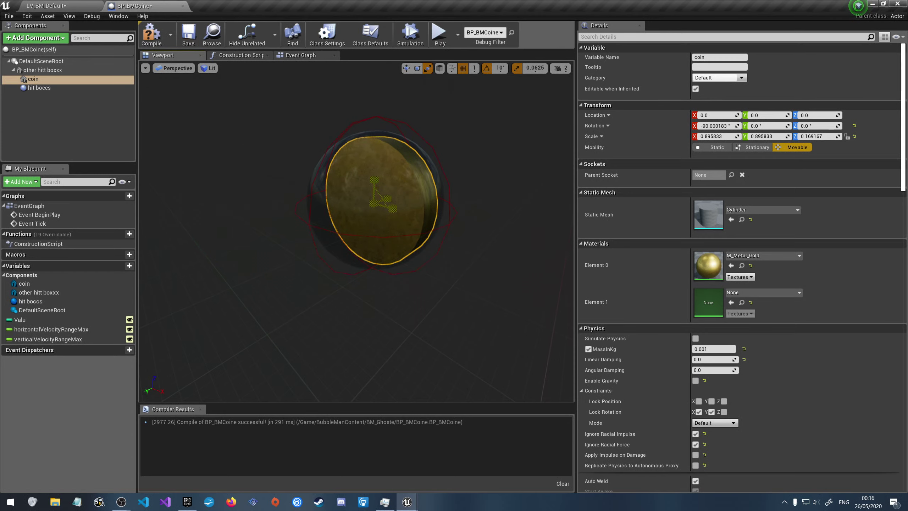
pyautogui.hotkey('ctrl', 'z')
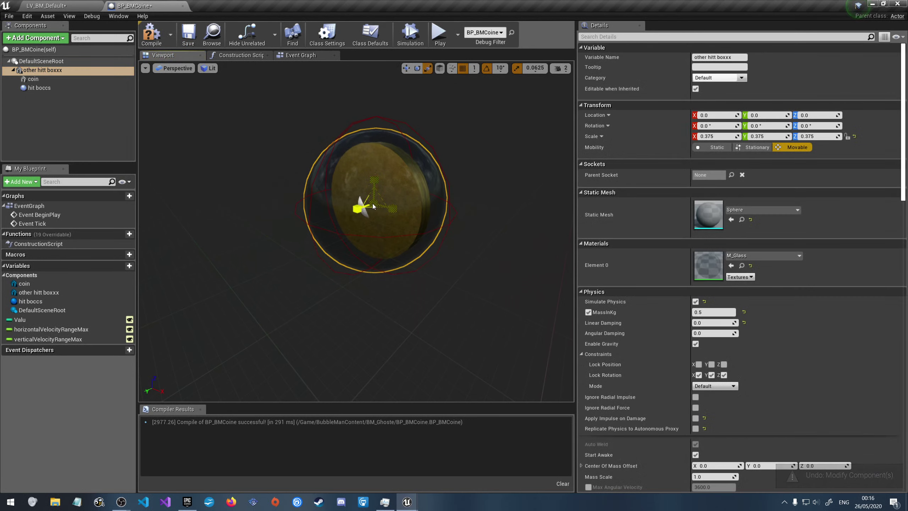
pyautogui.moveTo(373, 206)
pyautogui.mouseDown()
pyautogui.moveTo(381, 199)
pyautogui.moveTo(373, 207)
pyautogui.mouseUp()
pyautogui.hotkey('ctrl', 'z')
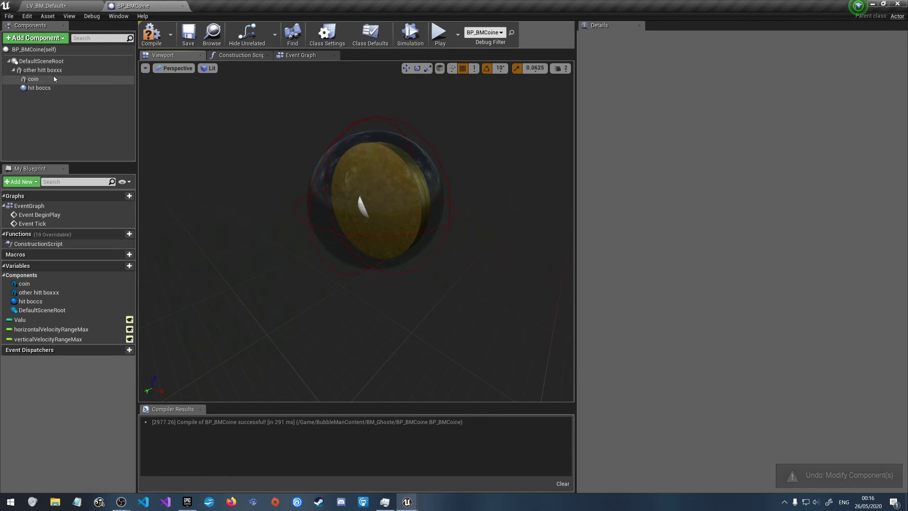
pyautogui.click(152, 34)
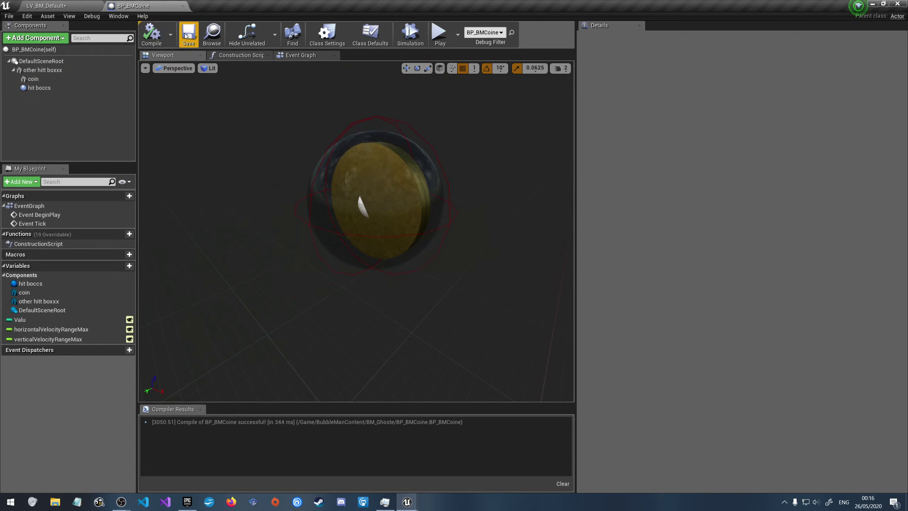
# Disable Simulate Physics and the MassInKg override on the hit boccs component, and compile the blueprint
pyautogui.moveTo(356, 231); pyautogui.dragTo(513, 231, button='right')
pyautogui.moveTo(347, 222); pyautogui.dragTo(343, 243)
pyautogui.moveTo(343, 243); pyautogui.dragTo(366, 246, button='right')
pyautogui.click(58, 61)
pyautogui.click(42, 70)
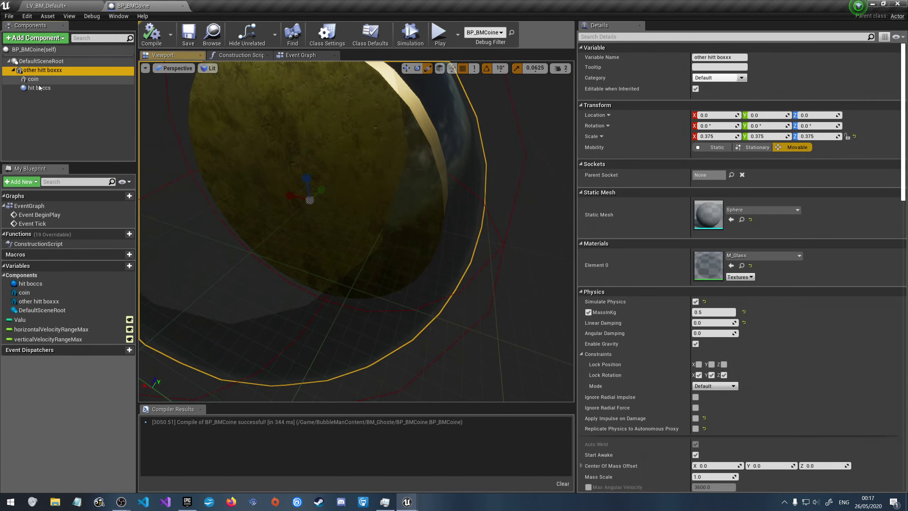
pyautogui.click(39, 87)
pyautogui.moveTo(427, 160); pyautogui.dragTo(415, 180, button='right')
pyautogui.moveTo(393, 180); pyautogui.dragTo(389, 182)
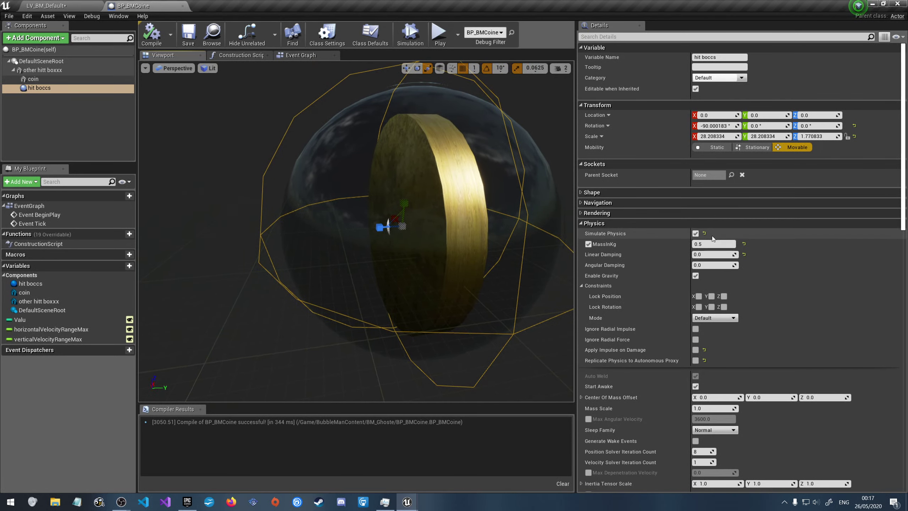
pyautogui.click(695, 233)
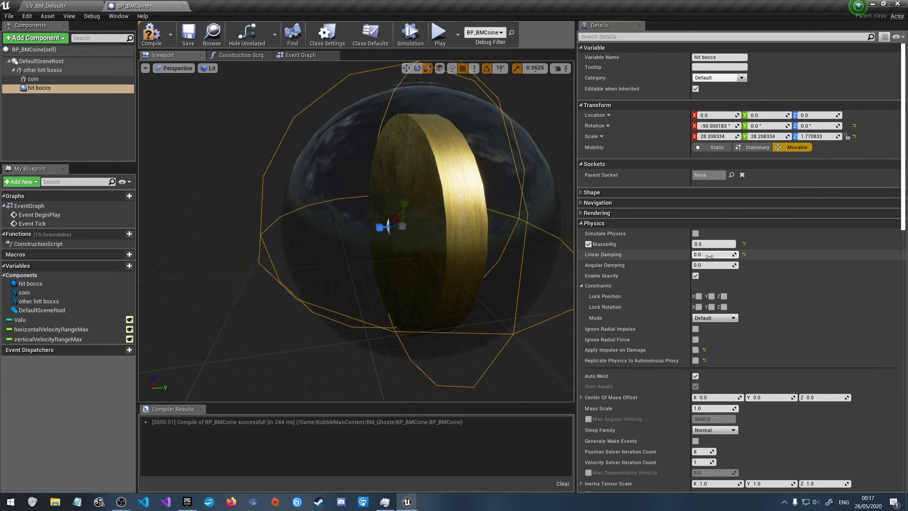
pyautogui.click(588, 244)
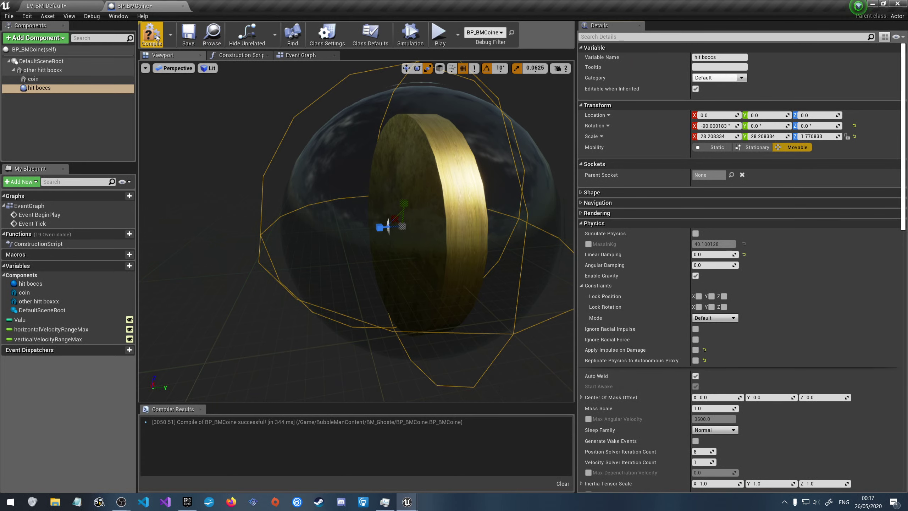
# Examine the coin mesh and then its other hitt boxxx glass sphere from several angles
pyautogui.click(61, 79)
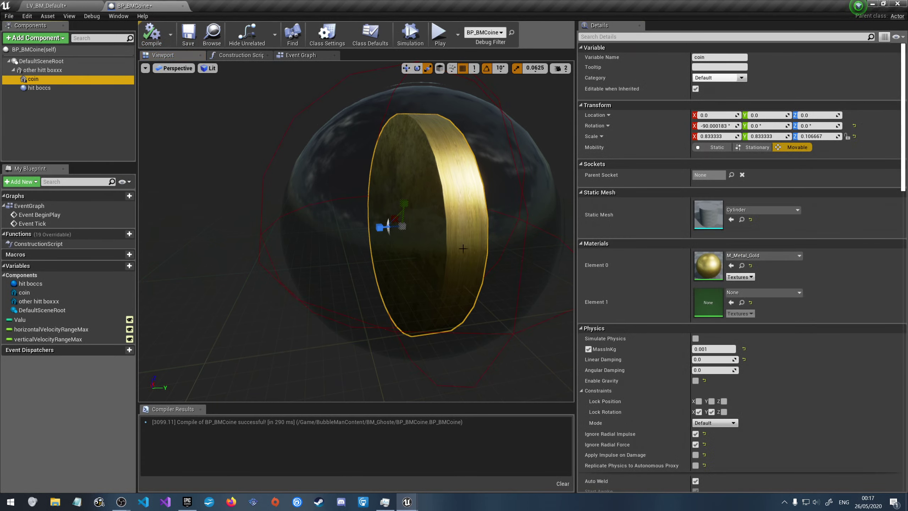
pyautogui.moveTo(421, 182); pyautogui.dragTo(508, 197, button='right')
pyautogui.keyDown('alt'); pyautogui.moveTo(369, 204); pyautogui.dragTo(322, 202); pyautogui.keyUp('alt')
pyautogui.moveTo(357, 215); pyautogui.dragTo(365, 243, button='right')
pyautogui.click(42, 70)
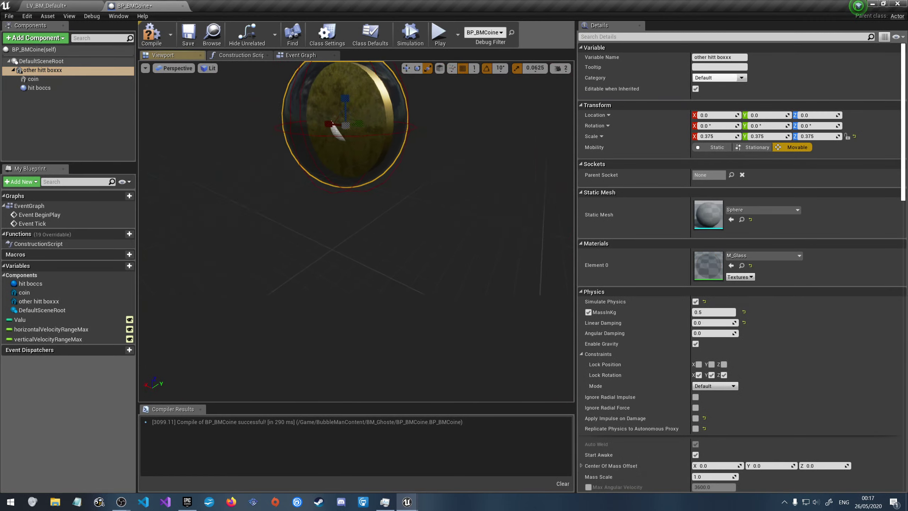
pyautogui.moveTo(330, 178); pyautogui.dragTo(451, 237, button='right')
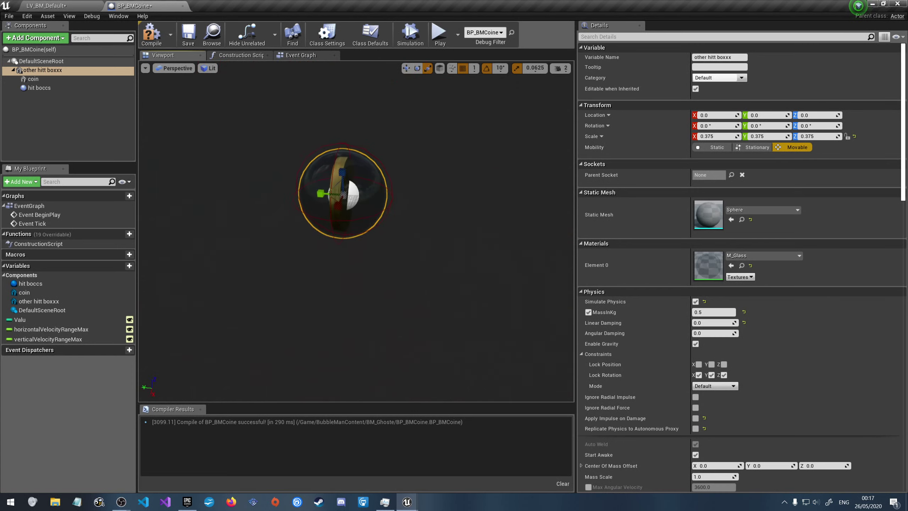
pyautogui.moveTo(451, 236); pyautogui.dragTo(326, 233, button='right')
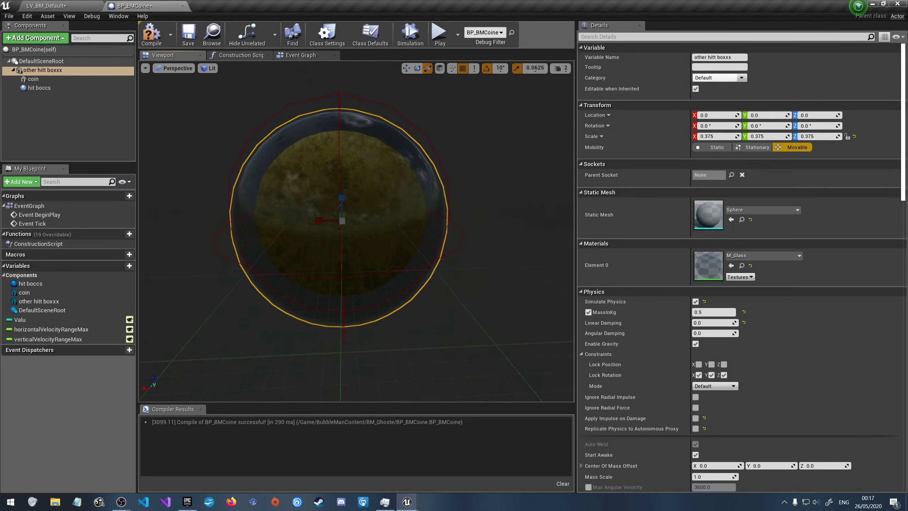
# Save the coin blueprint and the LV_BM_Default level, and run a short play-test in the editor
pyautogui.click(191, 35)
pyautogui.click(61, 6)
pyautogui.click(191, 36)
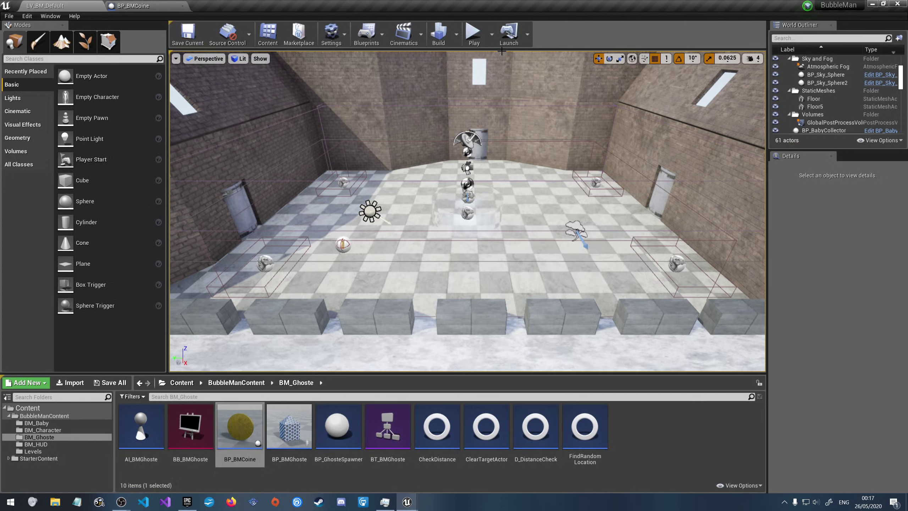
pyautogui.click(474, 34)
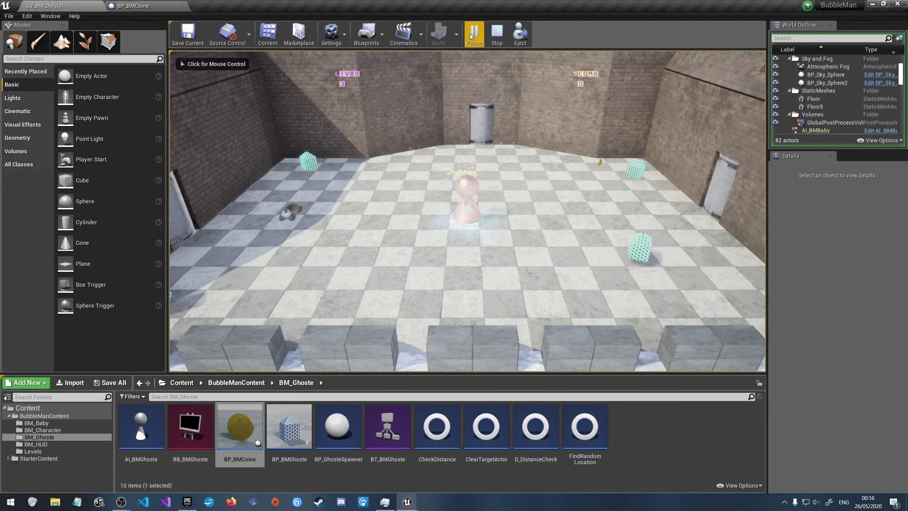
pyautogui.click(496, 33)
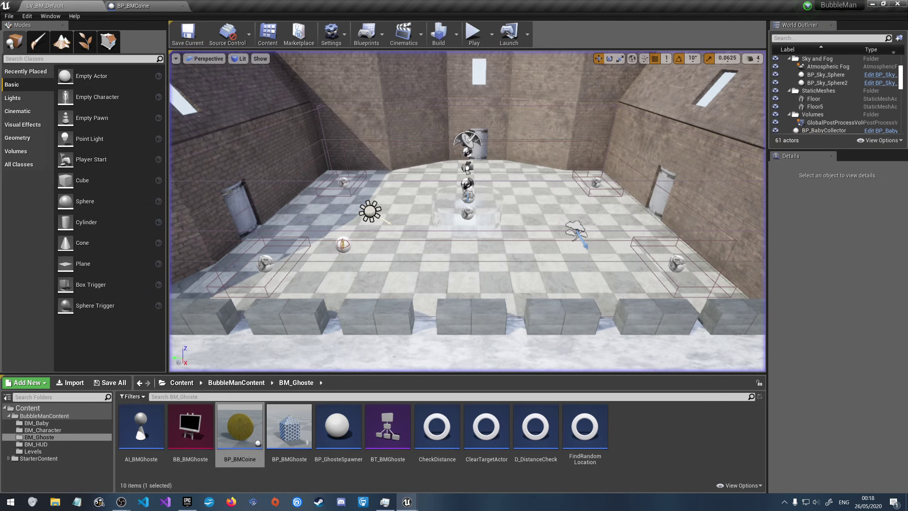
# Set the default value of horizontalVelocityRangeMax in BP_BMCoine to 180 and compile the blueprint
pyautogui.click(160, 4)
pyautogui.click(68, 329)
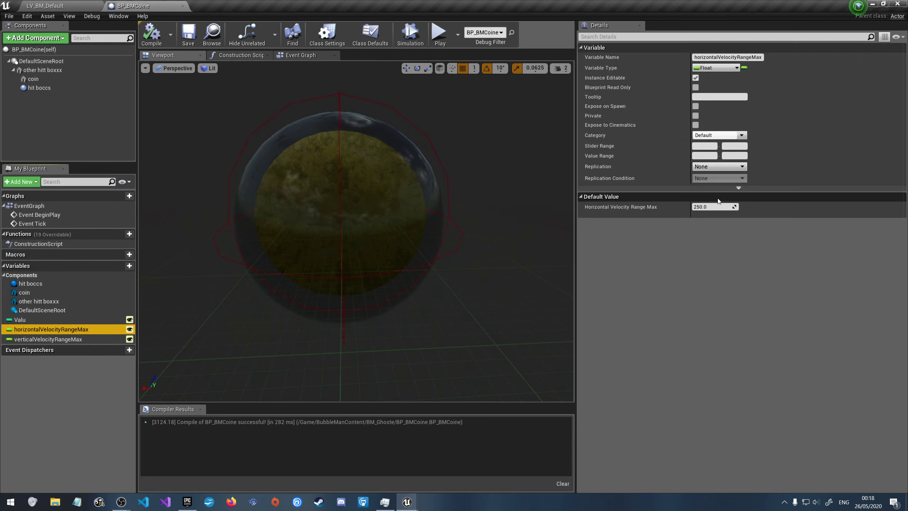
pyautogui.click(706, 206)
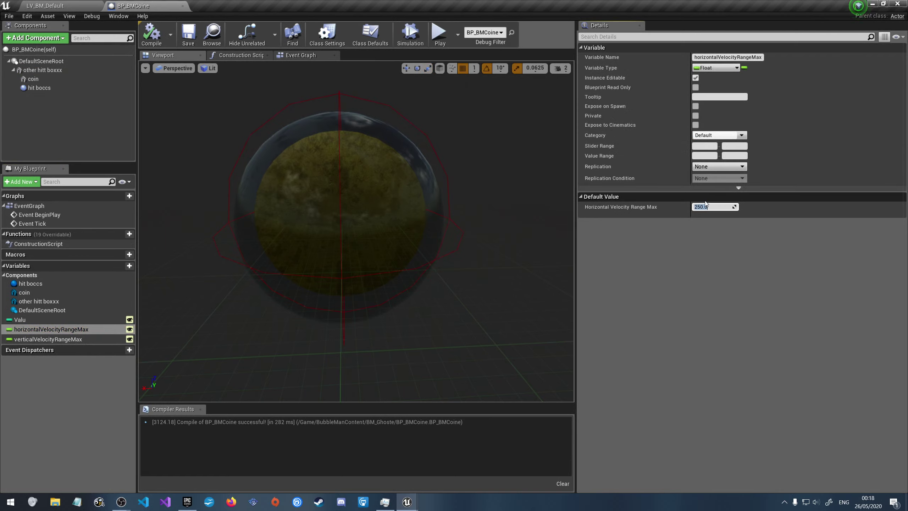
pyautogui.write('180')
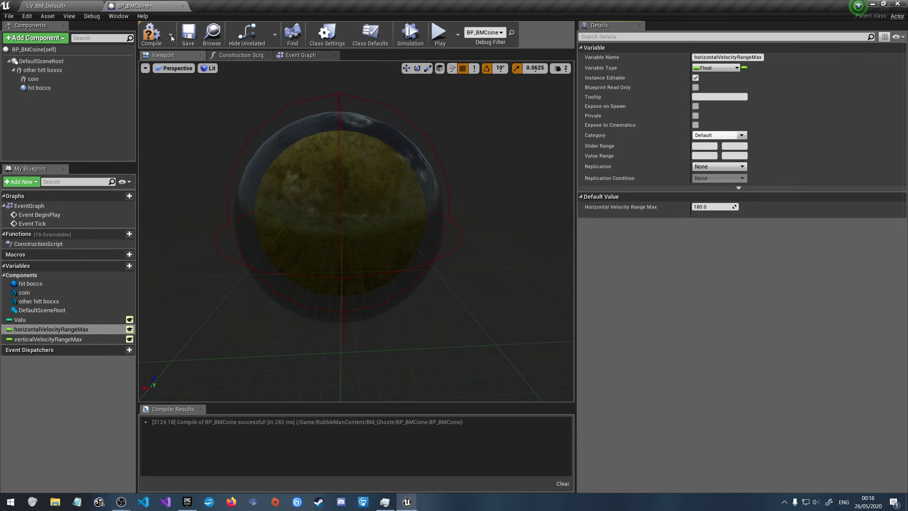
pyautogui.click(151, 33)
# Save the coin blueprint and play-test the level to check how the coin moves
pyautogui.click(184, 34)
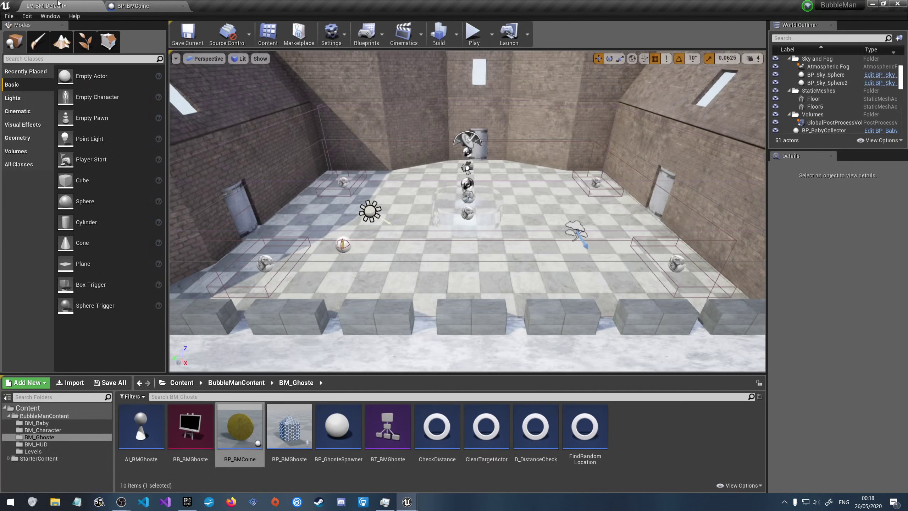
pyautogui.click(469, 35)
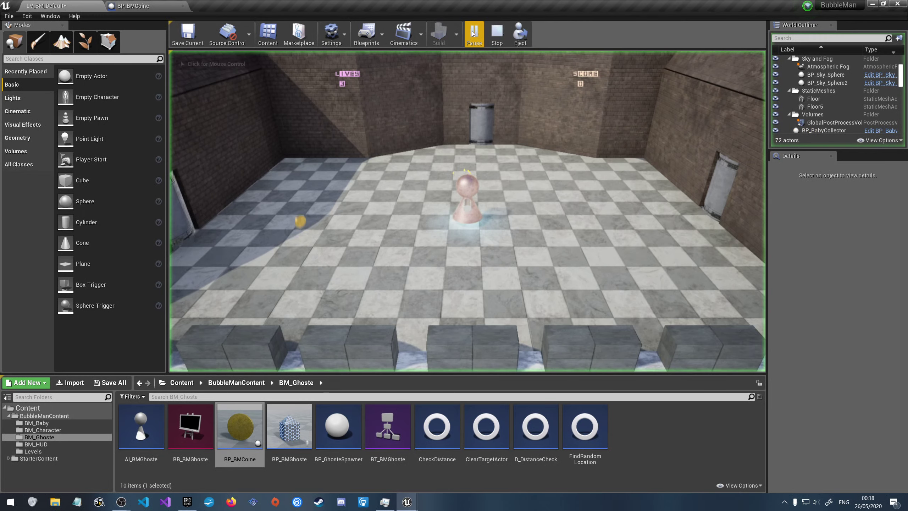
pyautogui.click(497, 34)
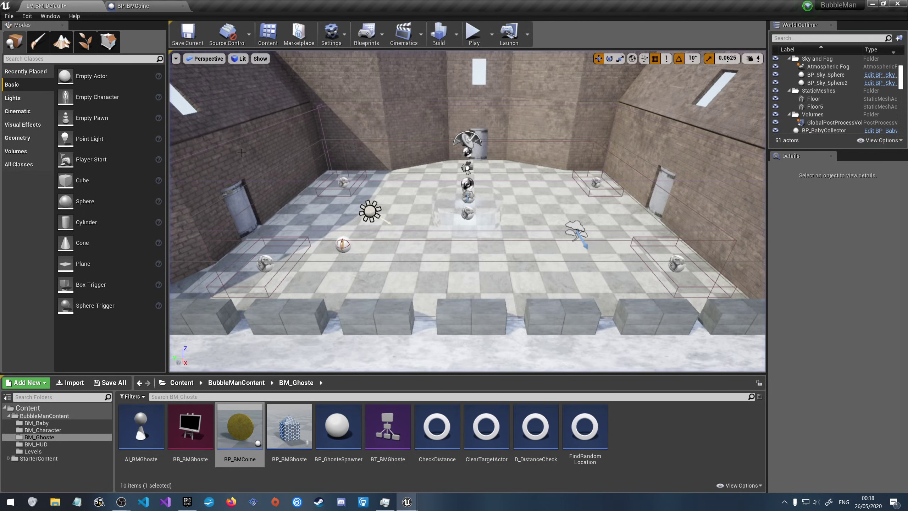
# Look through the level's actors, checking the Floor and Floor5 static meshes
pyautogui.scroll(-5, 830, 120)
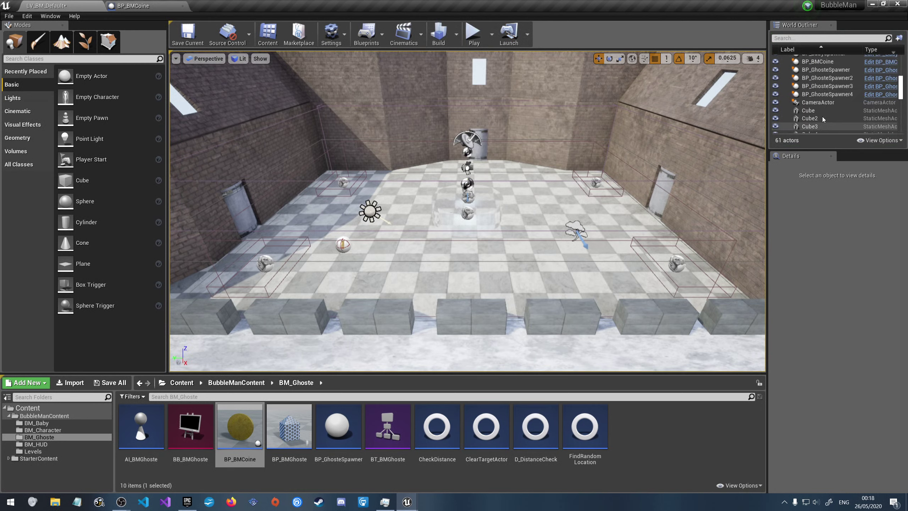
pyautogui.scroll(-5, 804, 120)
pyautogui.scroll(-5, 802, 126)
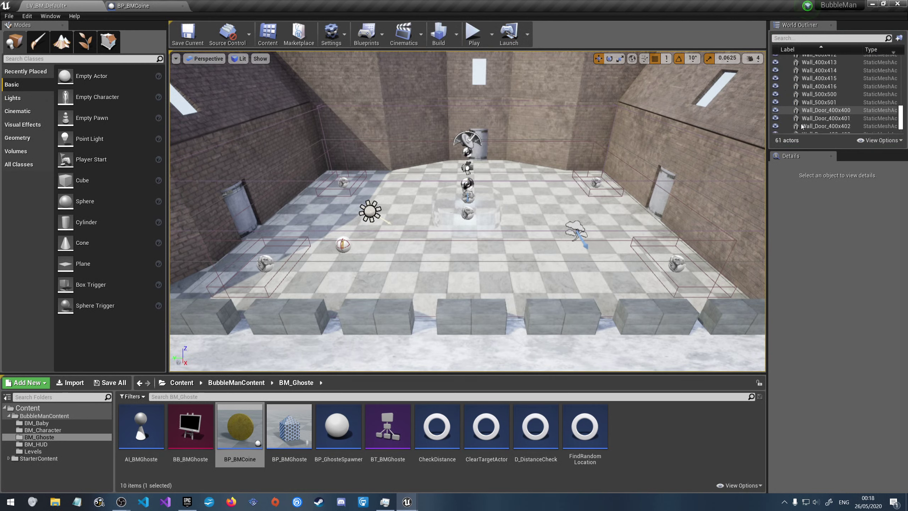
pyautogui.scroll(15, 830, 114)
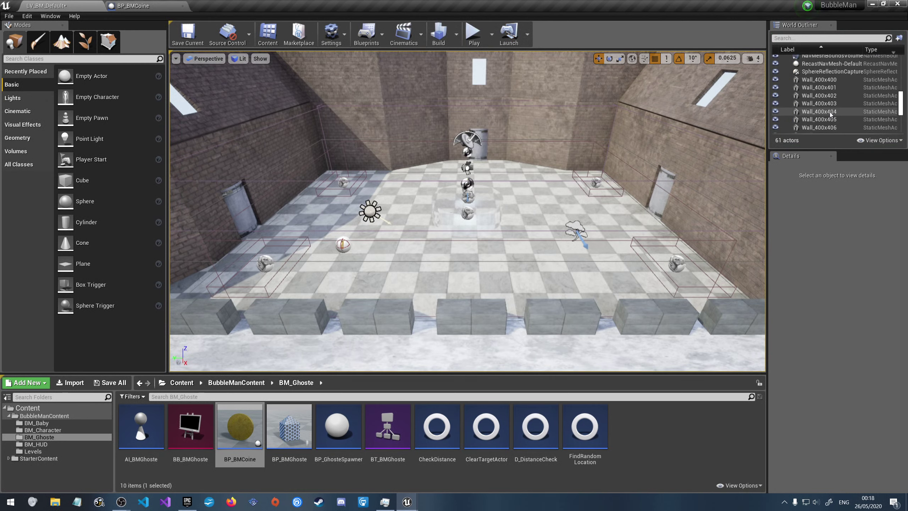
pyautogui.scroll(1, 822, 119)
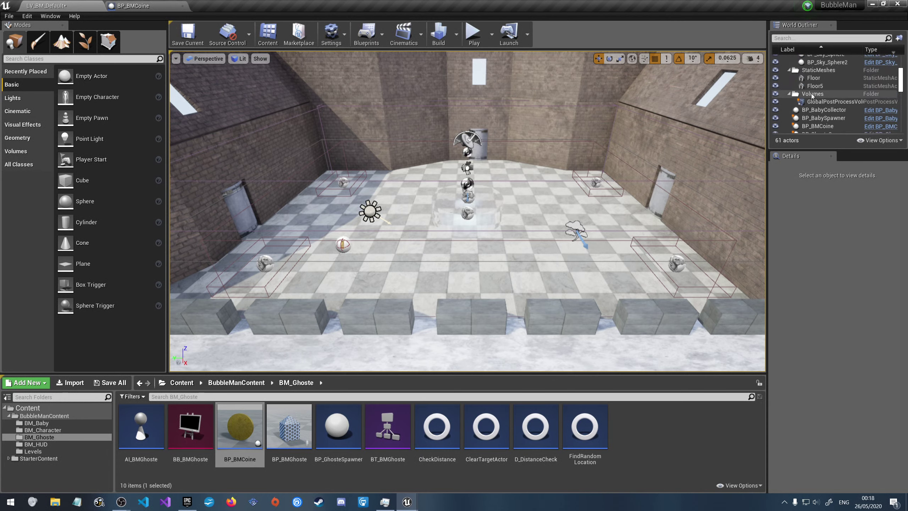
pyautogui.scroll(1, 829, 93)
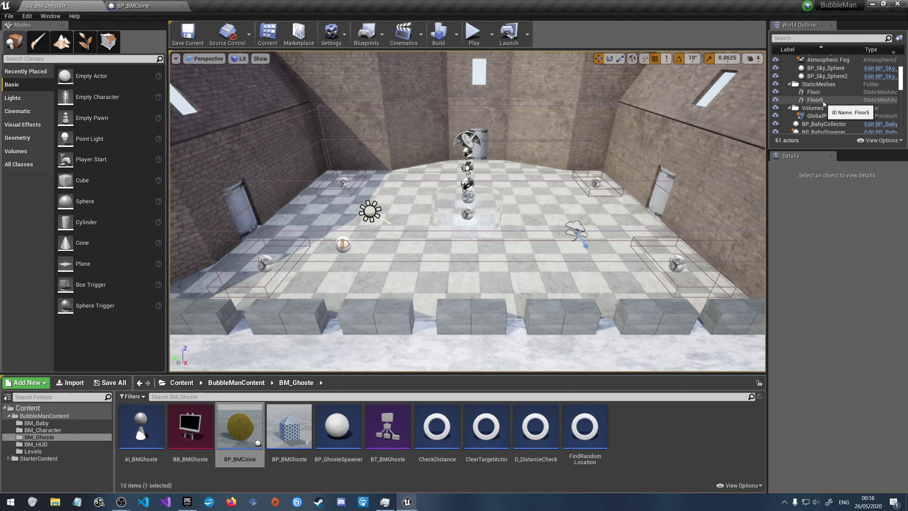
pyautogui.click(818, 92)
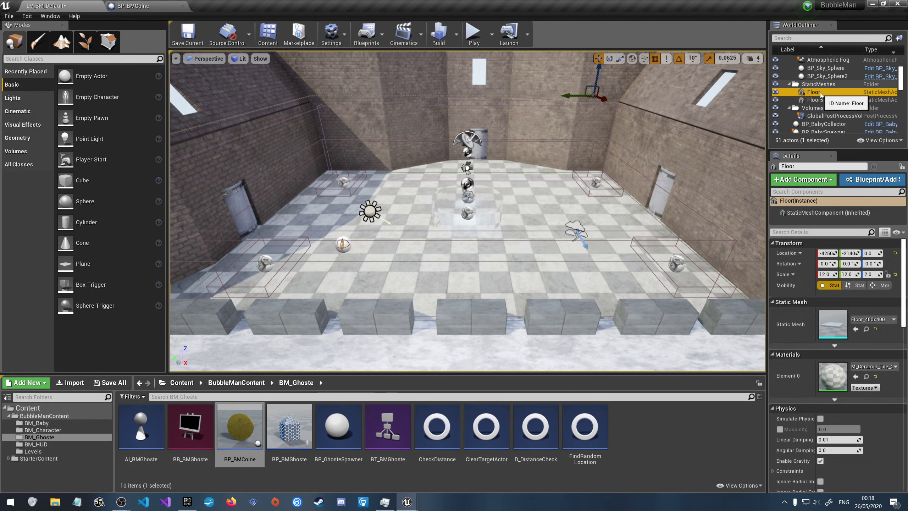
pyautogui.click(819, 99)
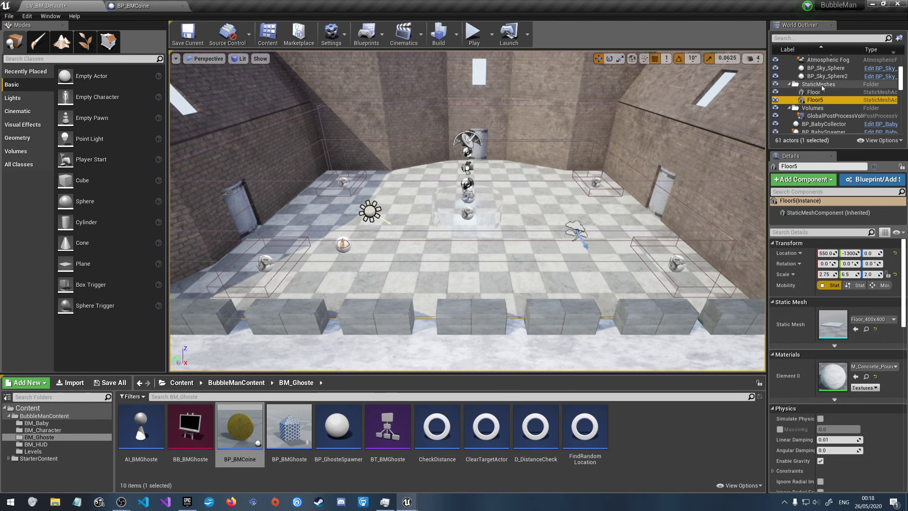
pyautogui.click(822, 86)
pyautogui.scroll(4, 822, 97)
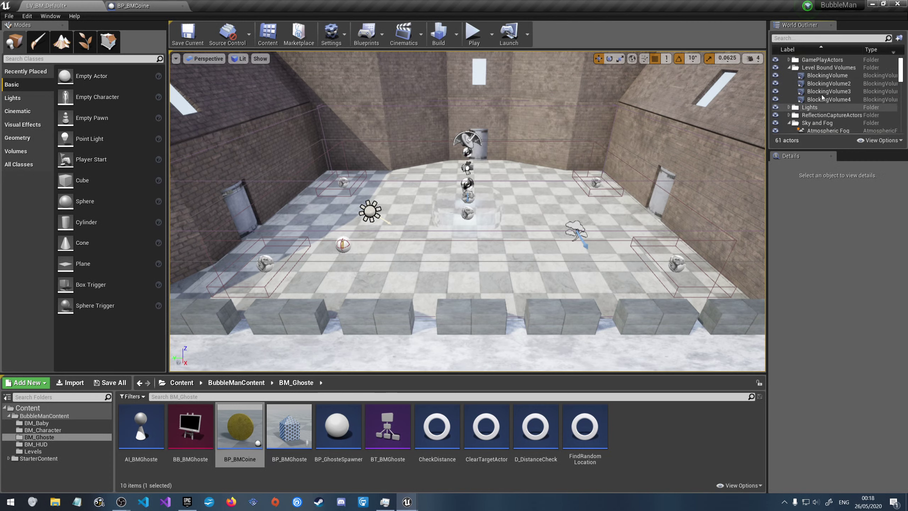
# Scale the four blocking volumes in the Level Bound Volumes folder vertically to a Z scale of 6.0625 and save the level
pyautogui.click(823, 68)
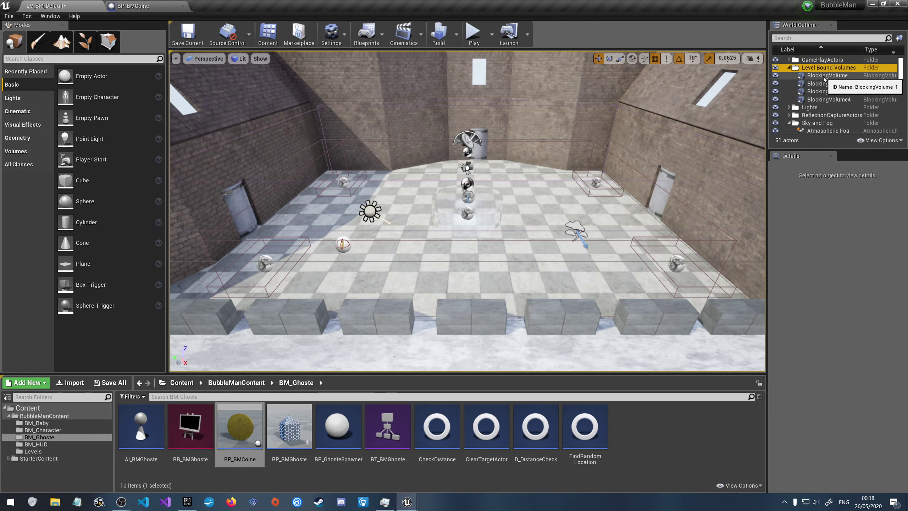
pyautogui.scroll(-5, 549, 179)
pyautogui.press('r')
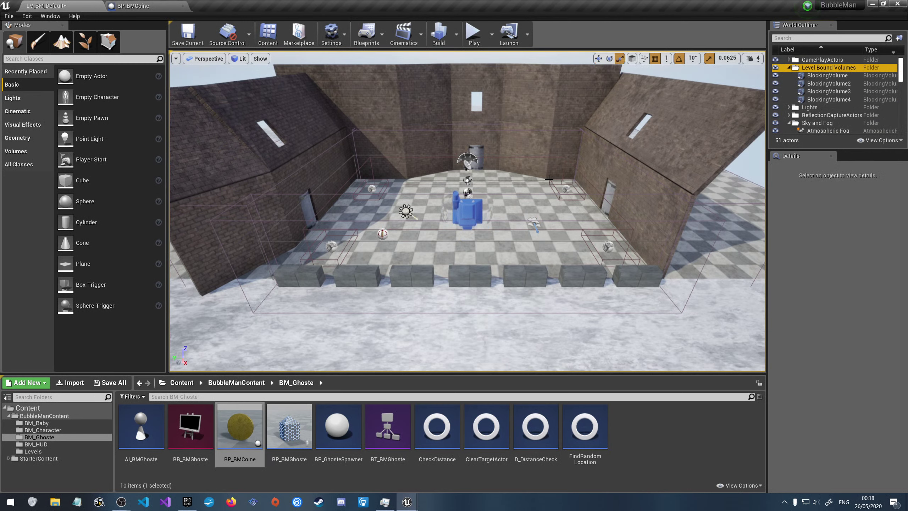
pyautogui.click(818, 74)
pyautogui.keyDown('ctrl'); pyautogui.click(819, 84); pyautogui.keyUp('ctrl')
pyautogui.keyDown('ctrl'); pyautogui.click(819, 91); pyautogui.keyUp('ctrl')
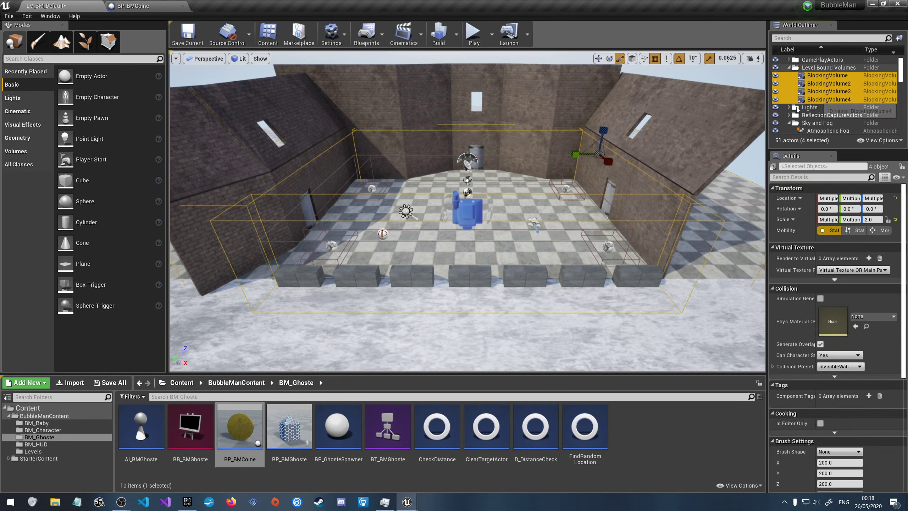
pyautogui.keyDown('ctrl'); pyautogui.click(823, 99); pyautogui.keyUp('ctrl')
pyautogui.moveTo(604, 130); pyautogui.dragTo(605, 86)
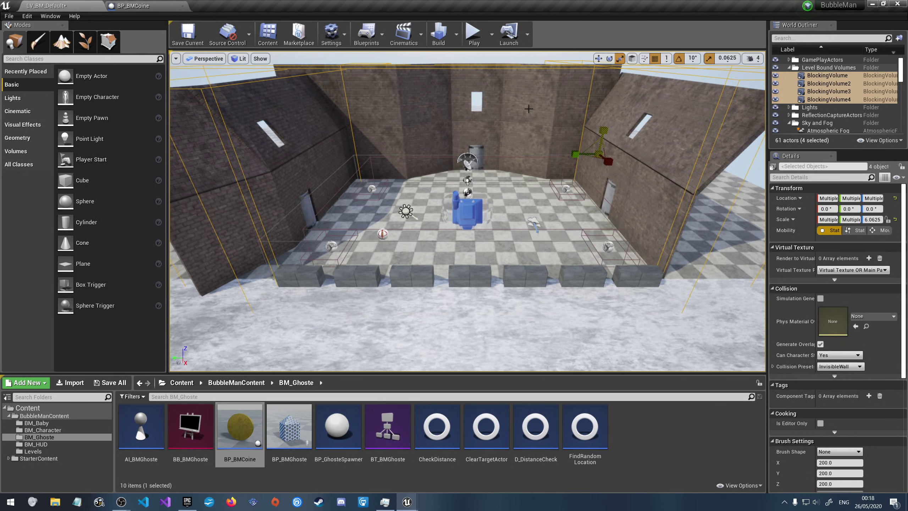
pyautogui.click(187, 34)
# Play-test the level repeatedly with short runs to check where the coin launches and whether it stays within the bounds
pyautogui.click(474, 32)
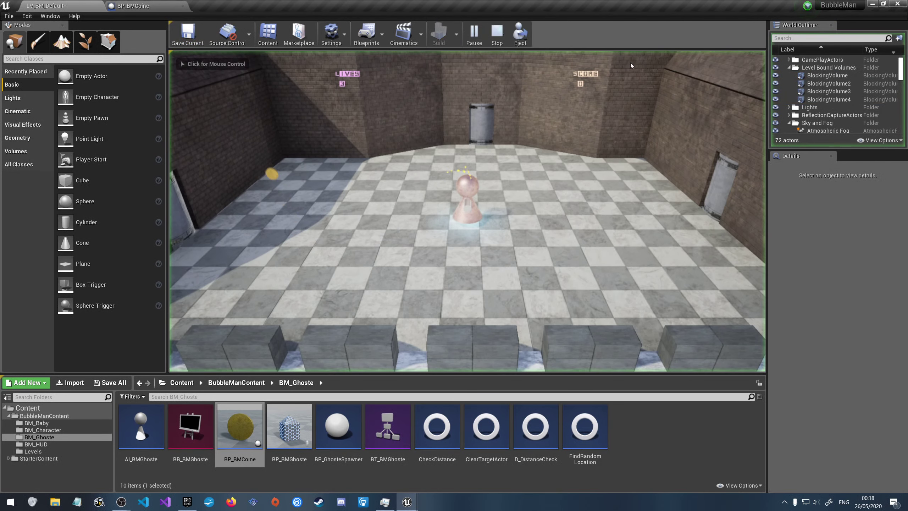
pyautogui.click(495, 38)
pyautogui.click(474, 33)
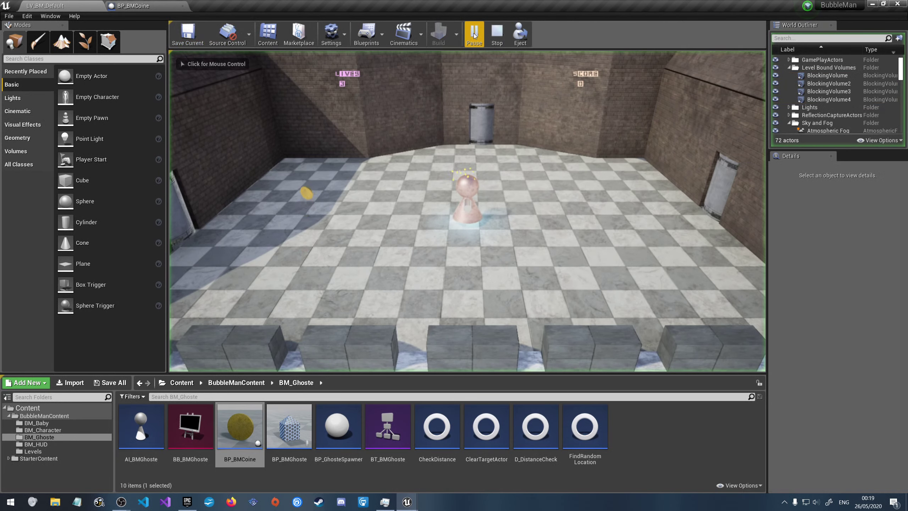
pyautogui.click(497, 36)
pyautogui.click(479, 35)
pyautogui.click(497, 35)
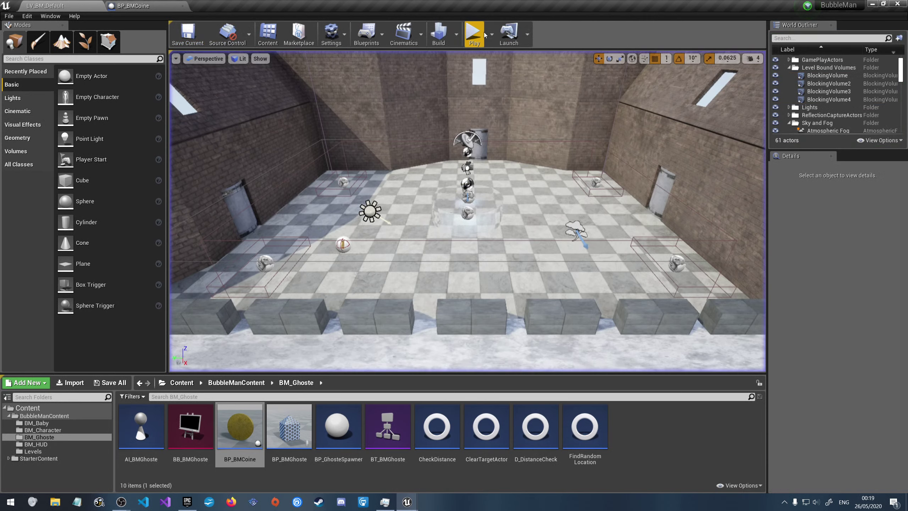
pyautogui.click(474, 34)
pyautogui.click(498, 30)
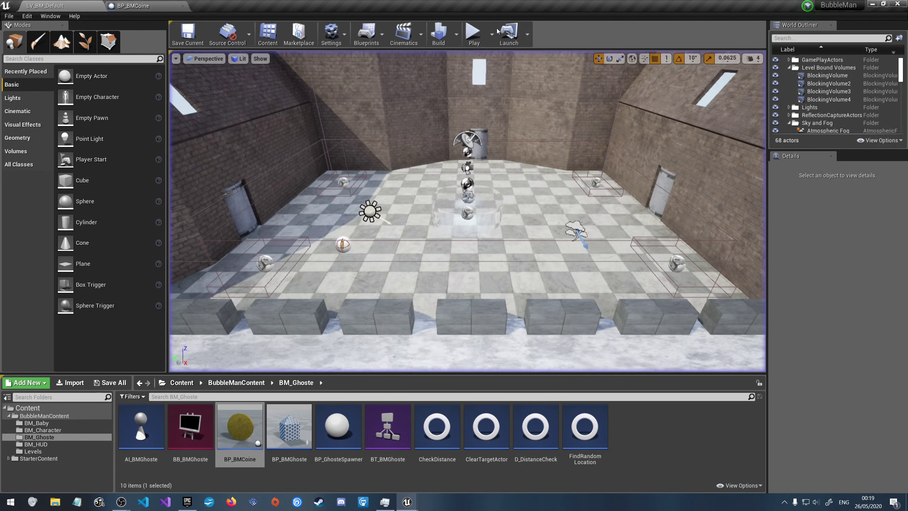
pyautogui.click(479, 33)
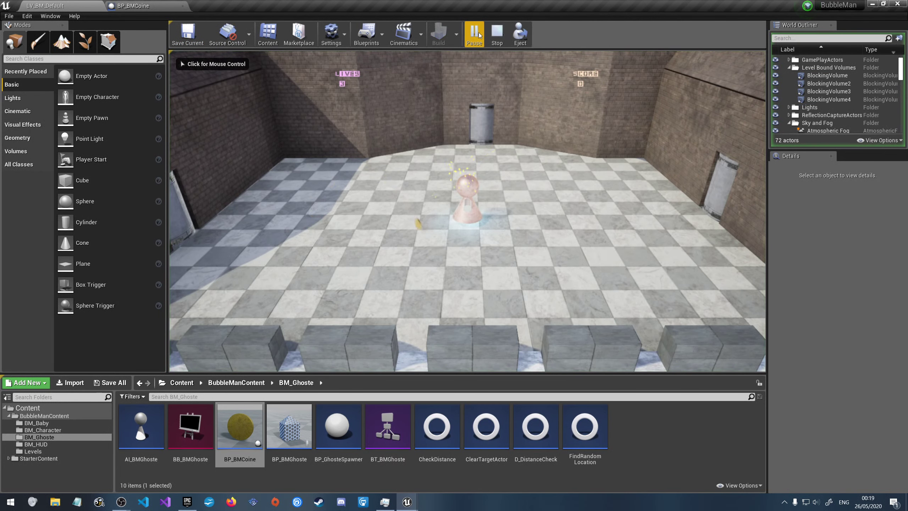
pyautogui.click(497, 34)
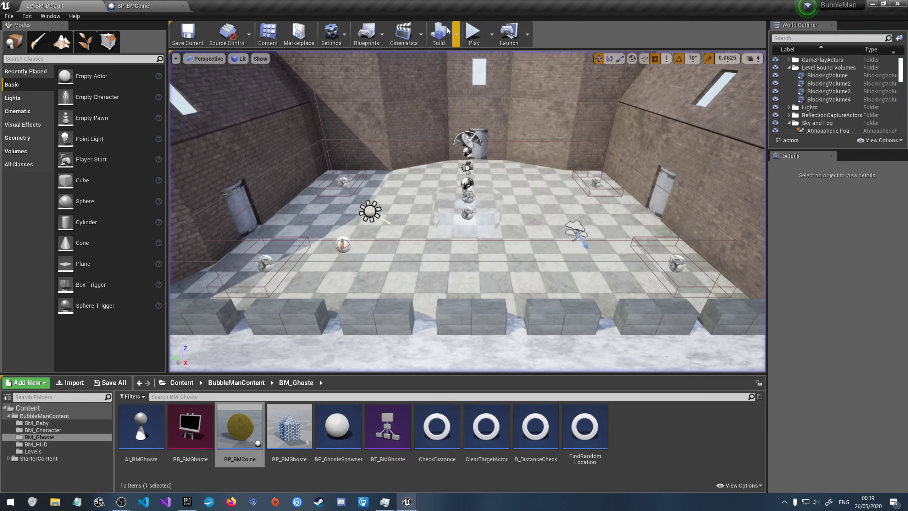
pyautogui.click(473, 32)
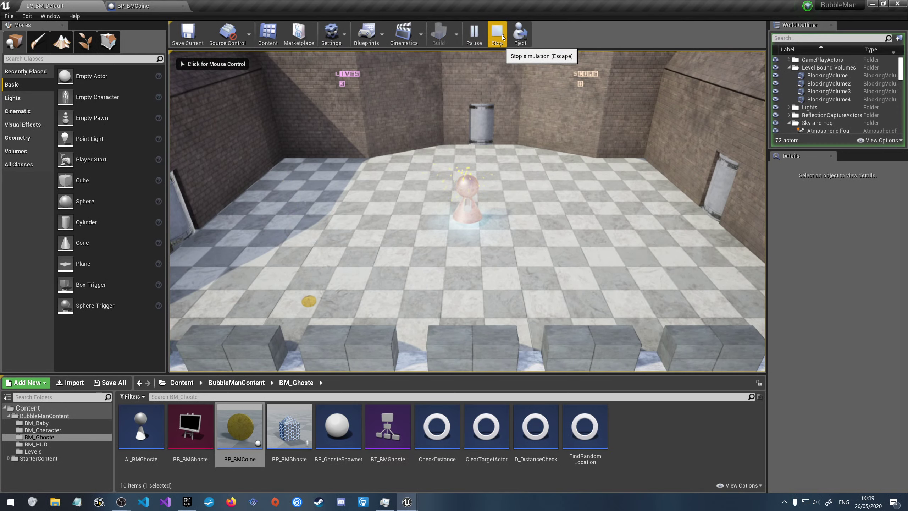
pyautogui.click(502, 36)
pyautogui.click(481, 31)
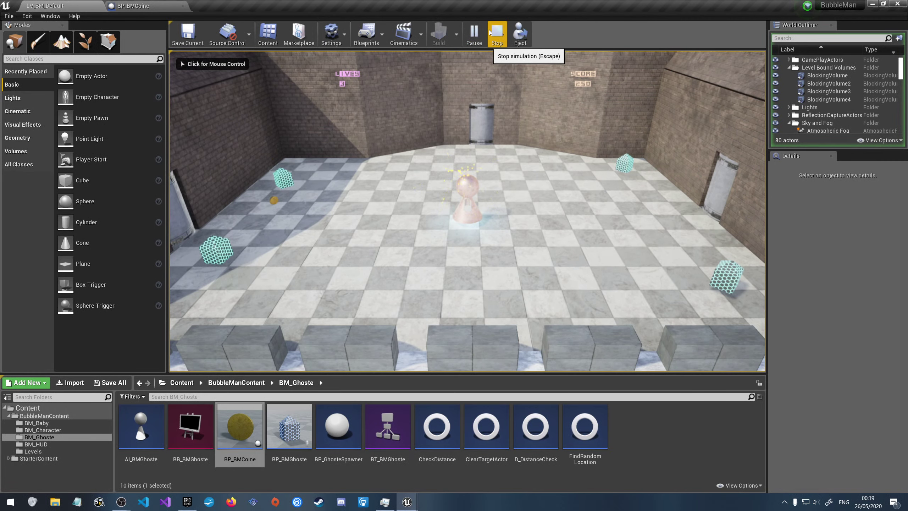
pyautogui.click(497, 33)
pyautogui.click(476, 31)
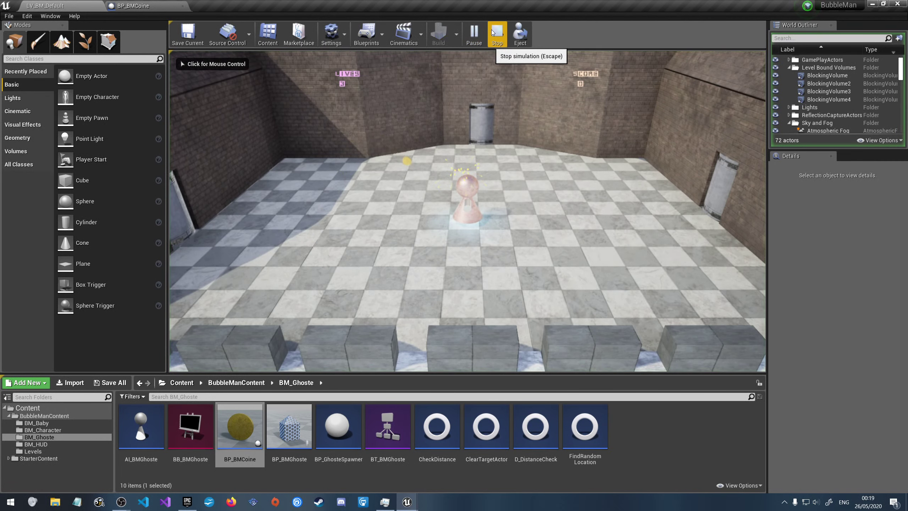
pyautogui.click(493, 32)
pyautogui.click(475, 32)
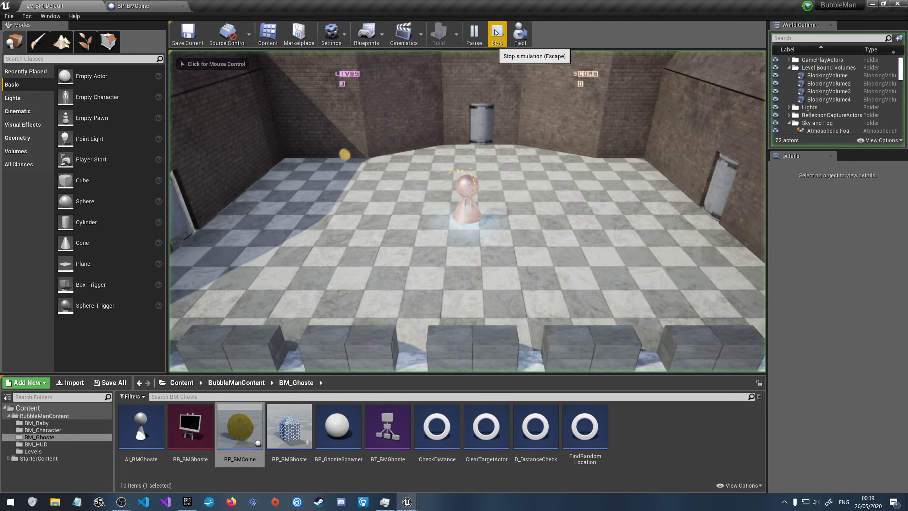
pyautogui.click(496, 33)
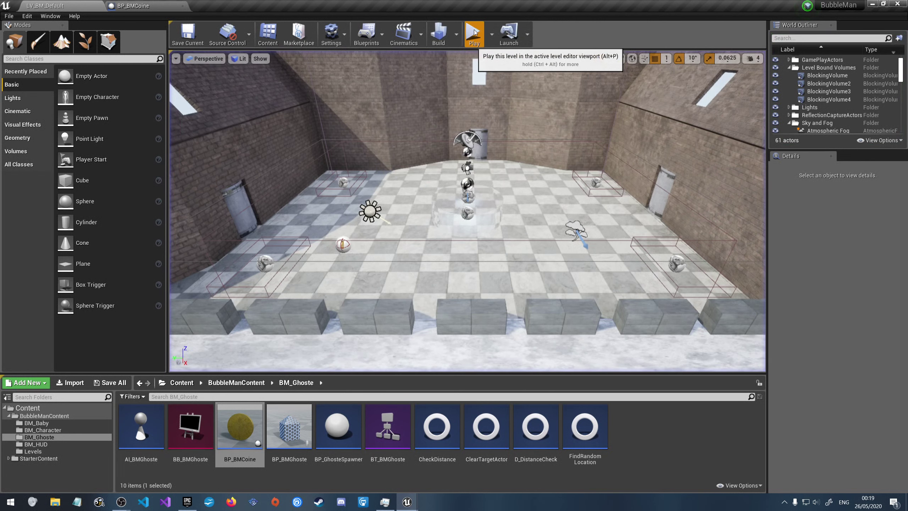
pyautogui.click(474, 30)
pyautogui.click(502, 34)
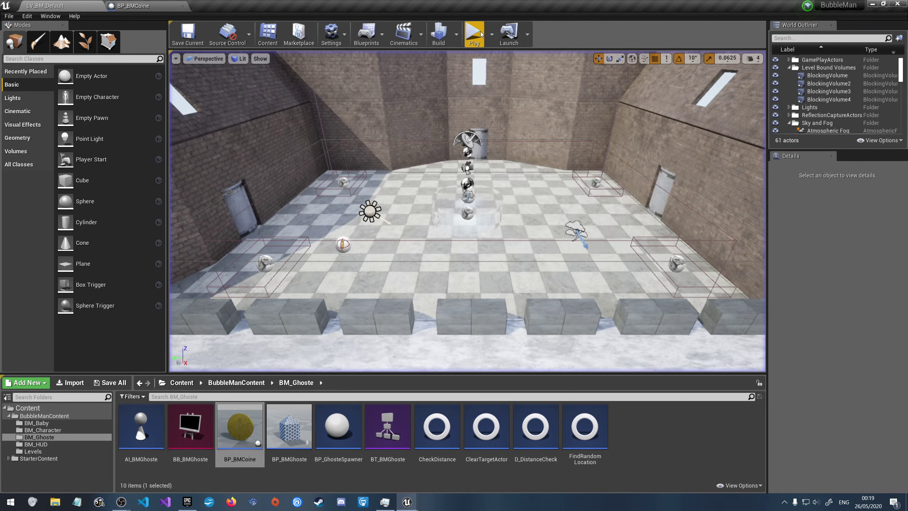
pyautogui.click(482, 34)
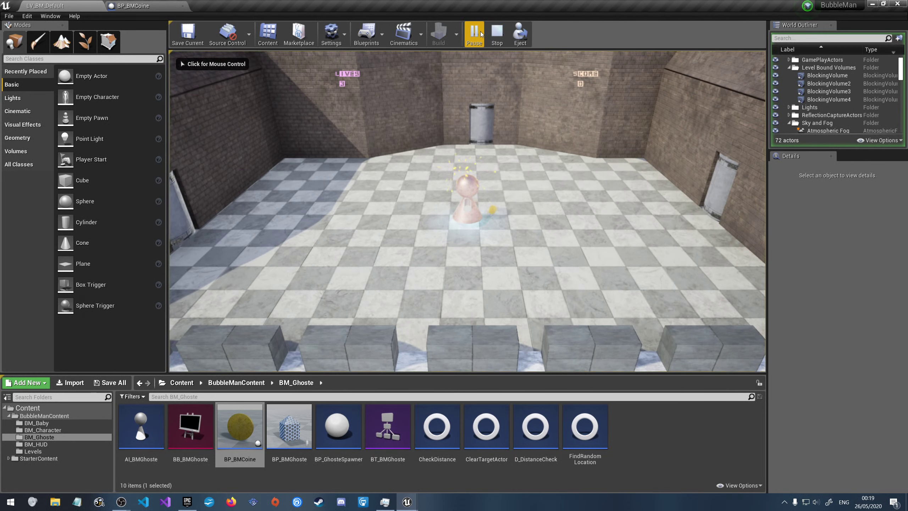
pyautogui.press('Escape')
pyautogui.click(474, 30)
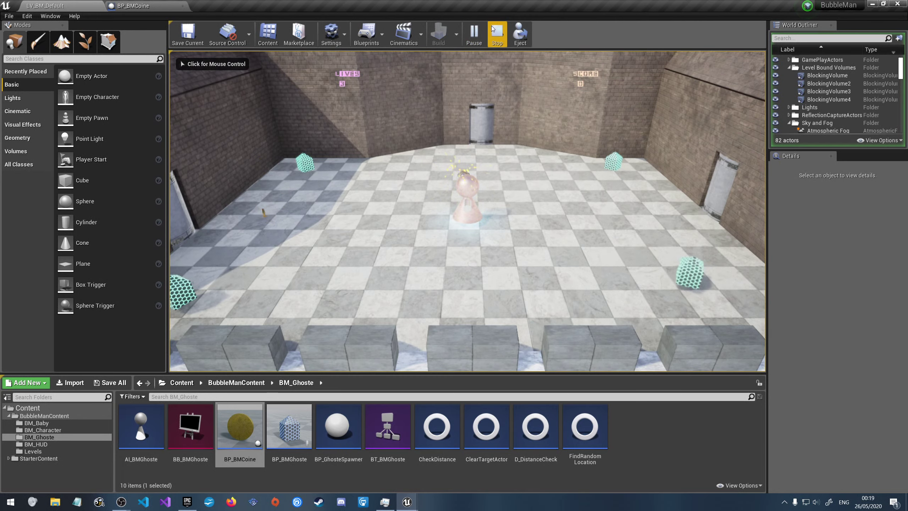
pyautogui.press('Escape')
# Examine the physics, collision and lighting settings of the other hitt boxxx component in the BP_BMCoine blueprint
pyautogui.click(133, 5)
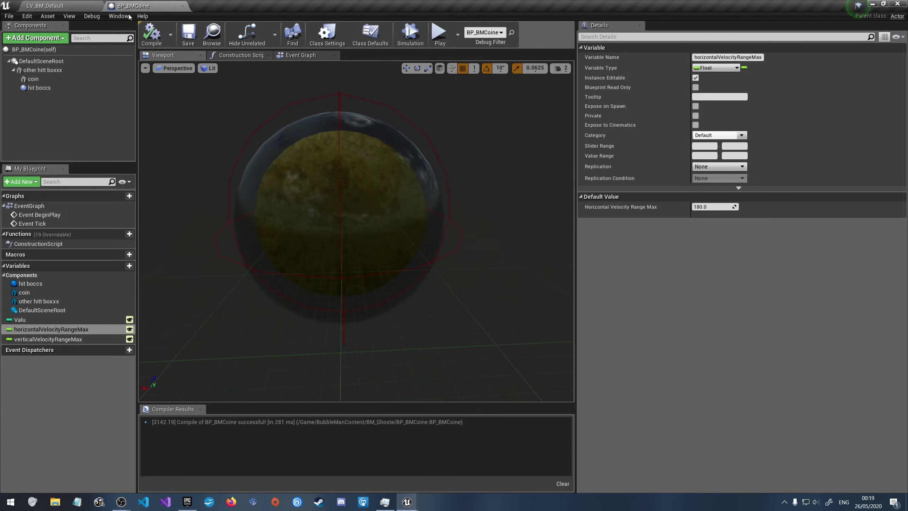
pyautogui.click(59, 87)
pyautogui.click(61, 76)
pyautogui.click(61, 70)
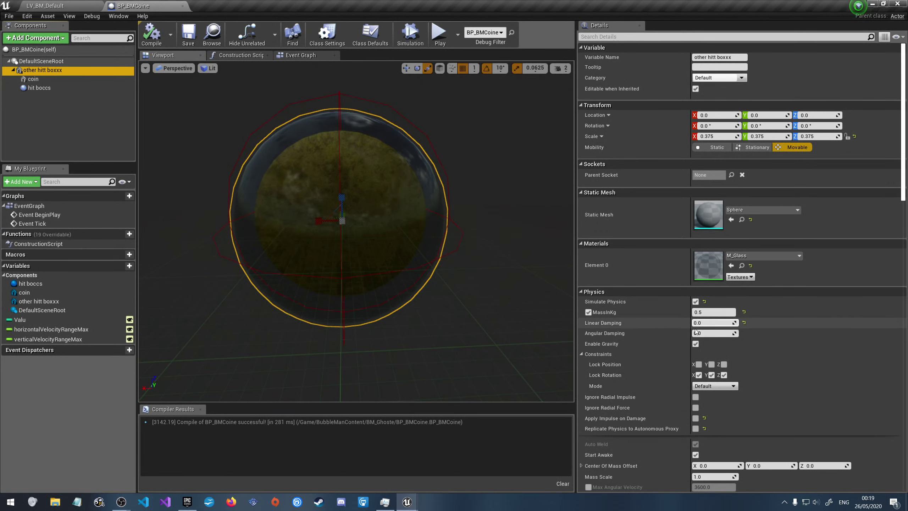
pyautogui.scroll(-5, 644, 414)
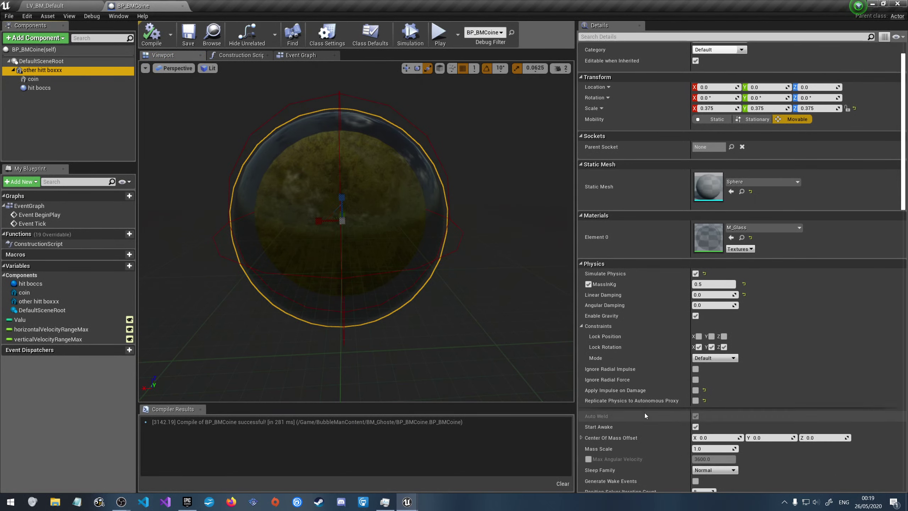
pyautogui.scroll(-1, 647, 404)
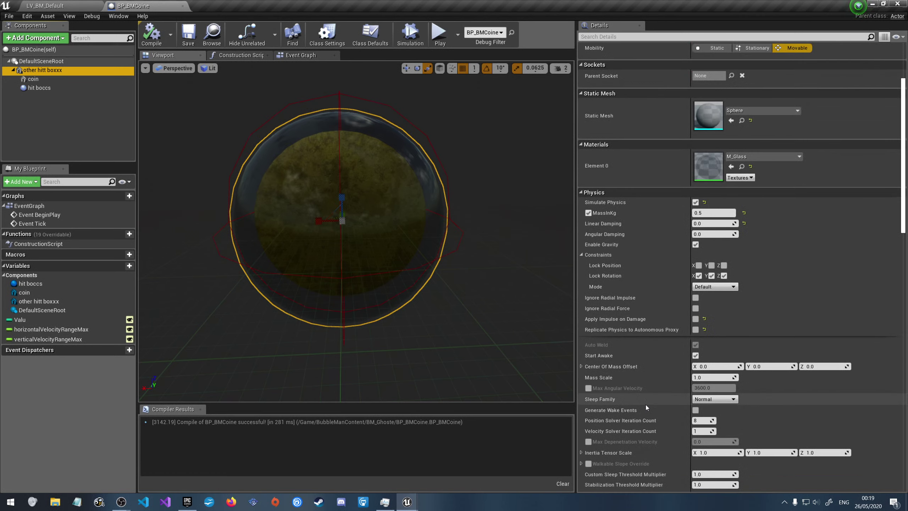
pyautogui.scroll(-2, 646, 405)
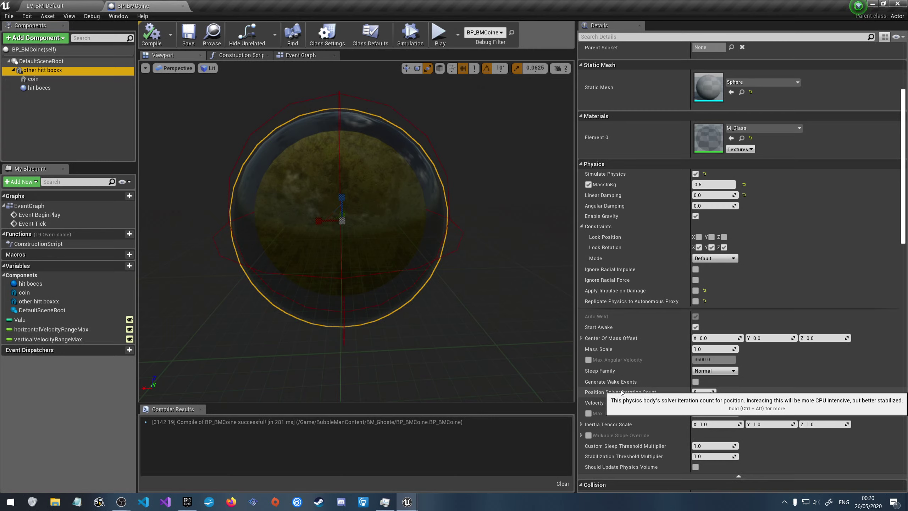
pyautogui.scroll(-1, 626, 379)
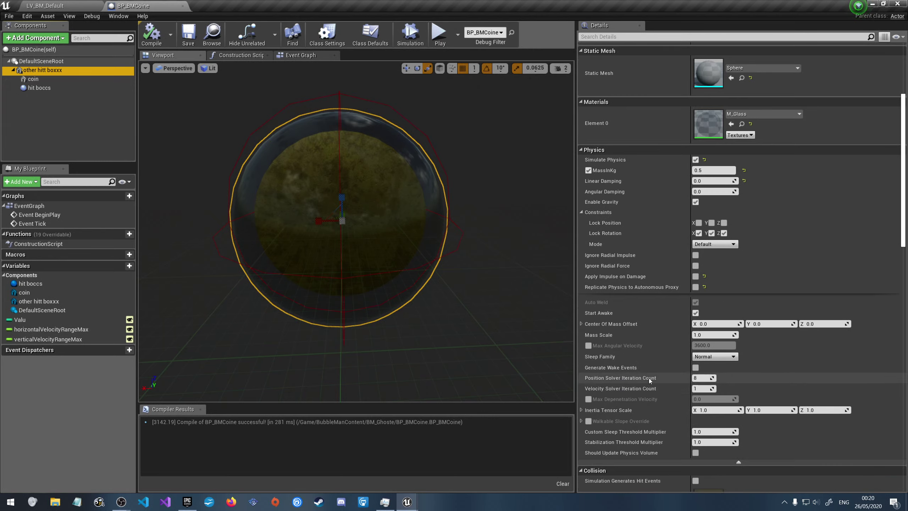
pyautogui.scroll(-1, 657, 371)
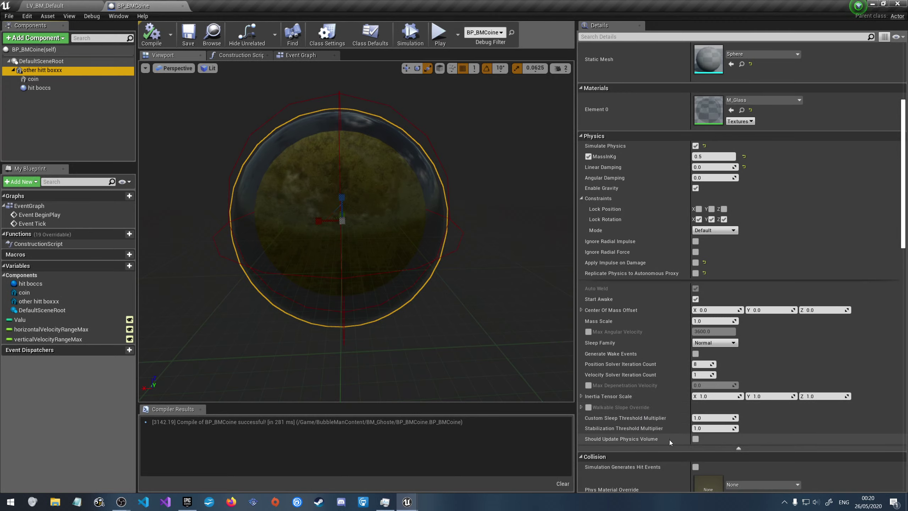
pyautogui.scroll(-5, 670, 440)
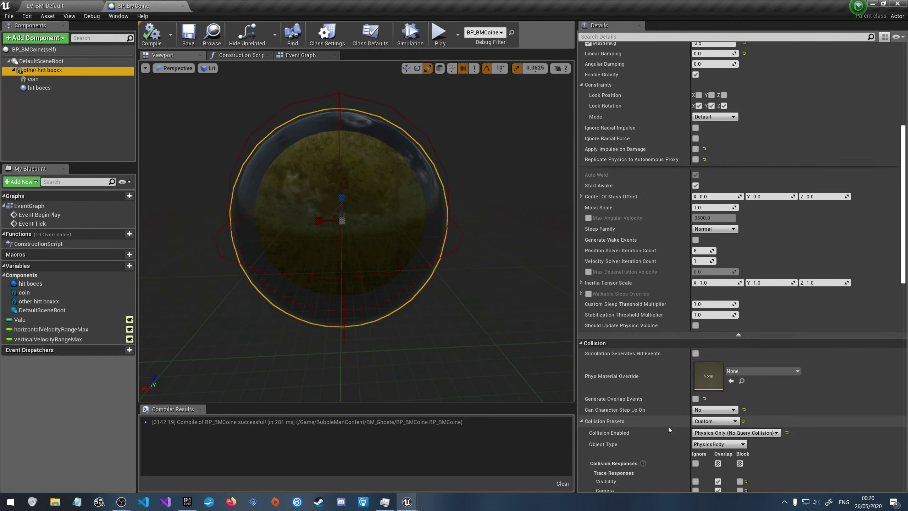
pyautogui.scroll(-5, 668, 427)
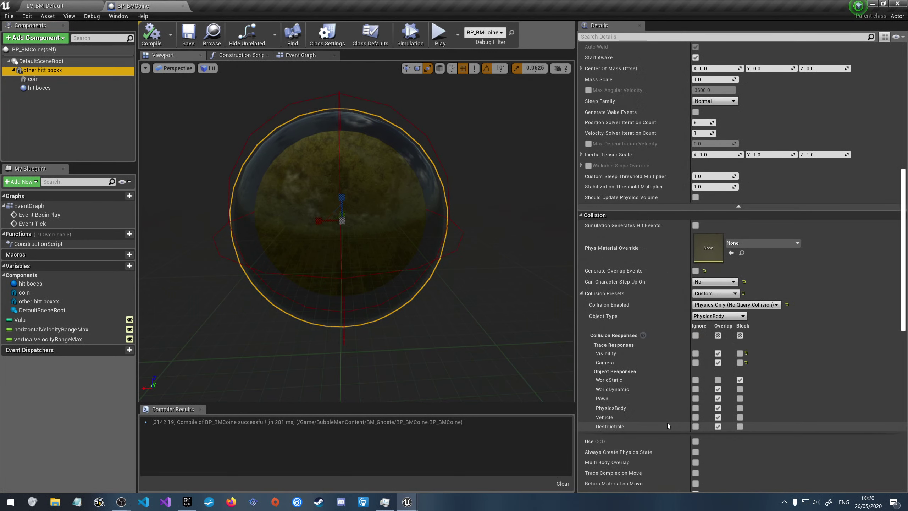
pyautogui.scroll(-2, 667, 423)
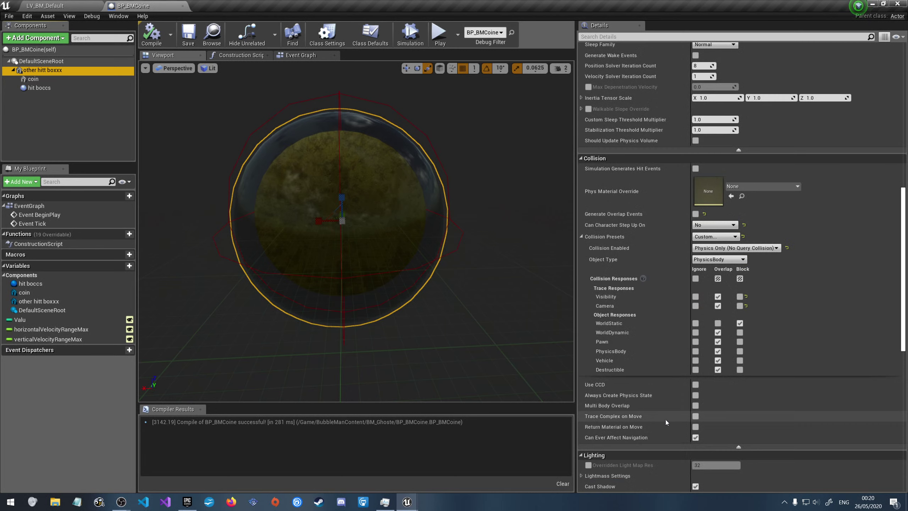
pyautogui.scroll(-3, 664, 416)
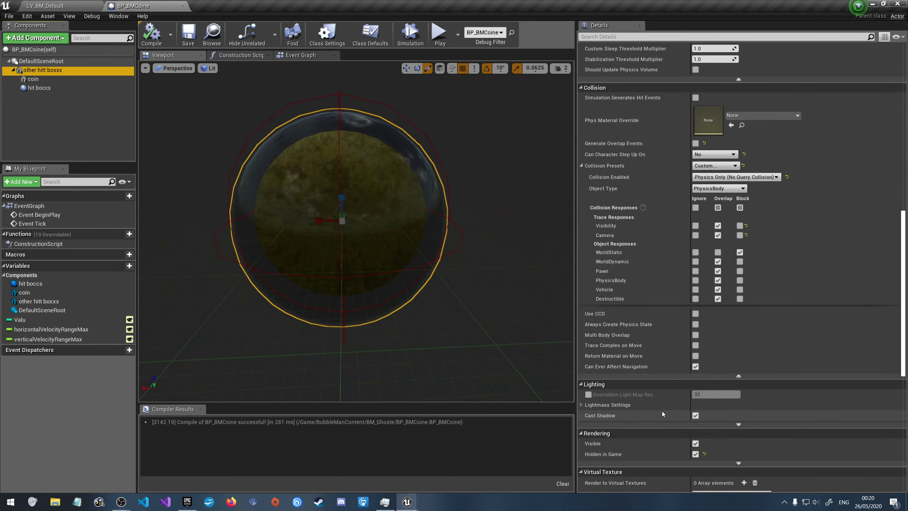
# Turn off Cast Shadow for the other hitt boxxx component and review the coin blueprint's remaining component settings
pyautogui.click(696, 416)
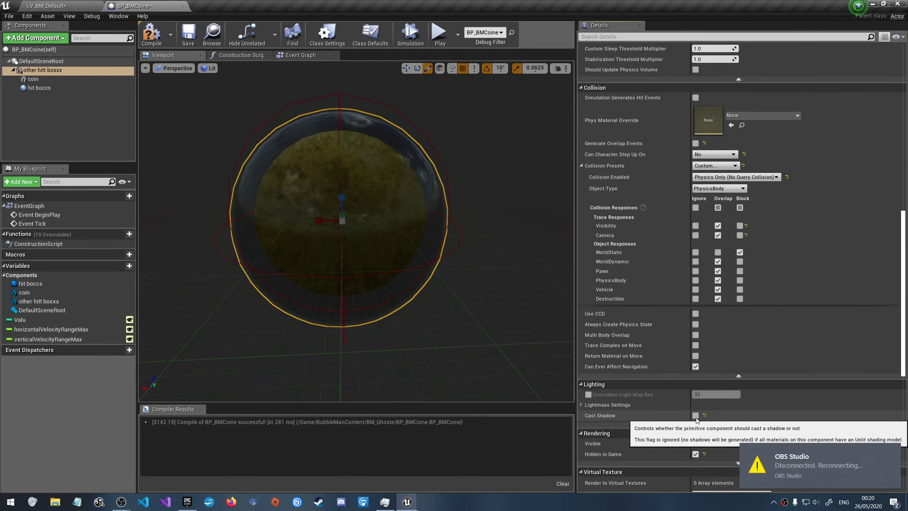
pyautogui.click(54, 79)
pyautogui.click(53, 88)
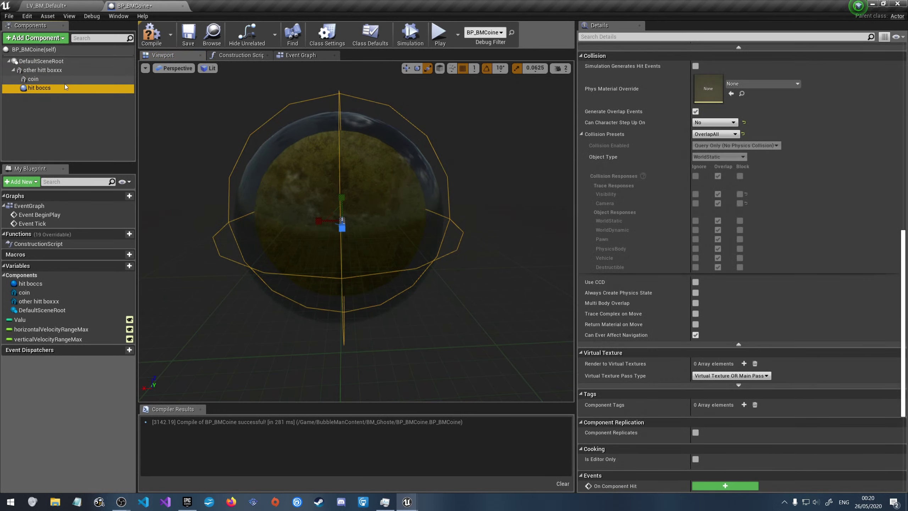
pyautogui.click(64, 73)
pyautogui.scroll(-2, 682, 383)
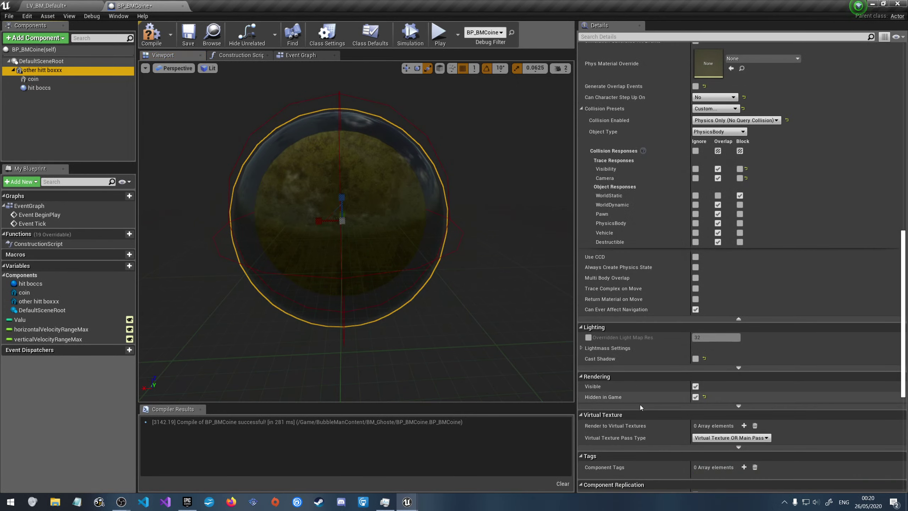
pyautogui.scroll(-4, 711, 413)
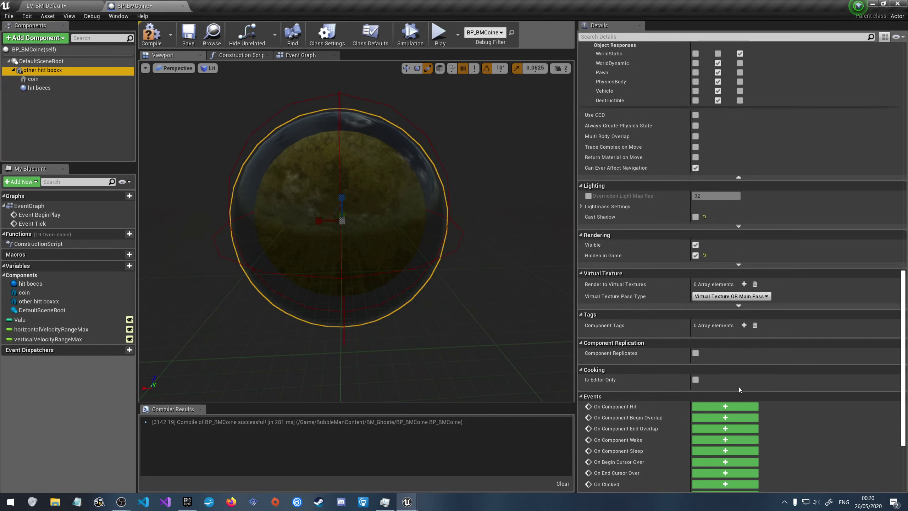
pyautogui.scroll(5, 680, 386)
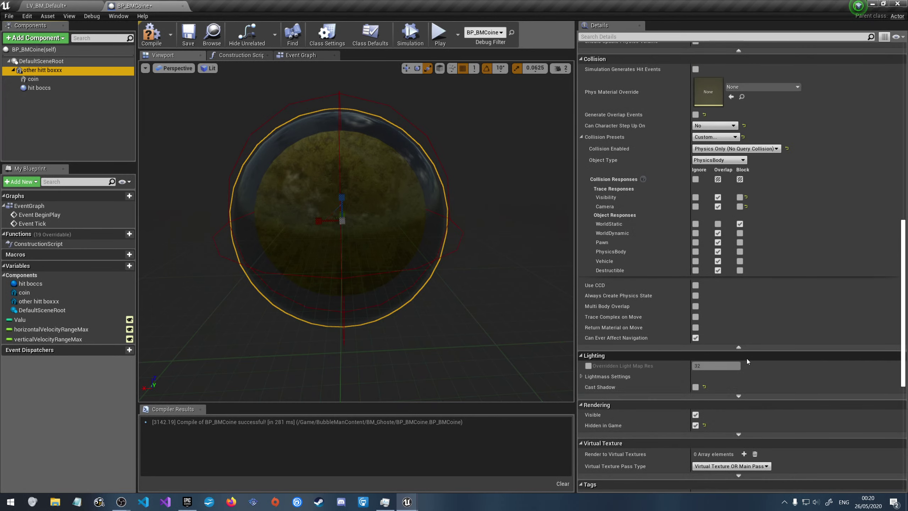
pyautogui.scroll(2, 750, 358)
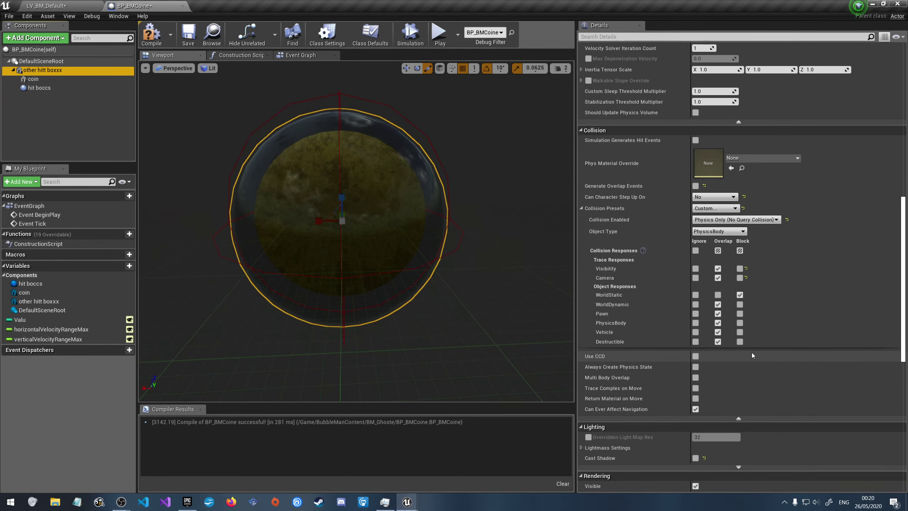
# Compile and save the BP_BMCoine blueprint after reviewing its physics and collision settings, and save the LV_BM_Default level
pyautogui.scroll(2, 749, 354)
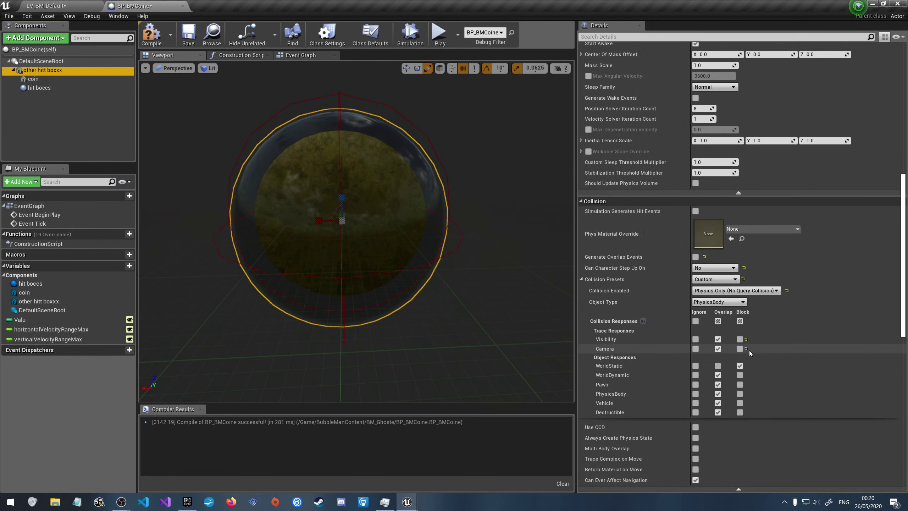
pyautogui.scroll(2, 748, 350)
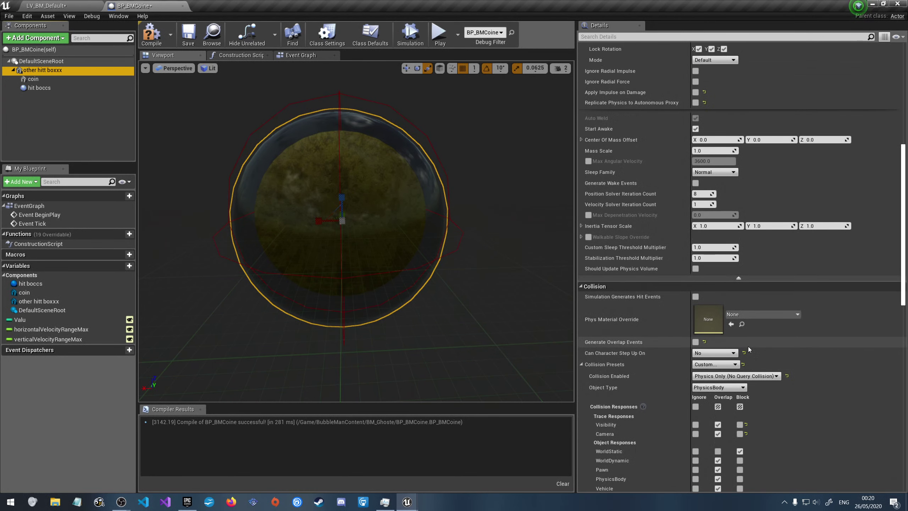
pyautogui.scroll(2, 739, 293)
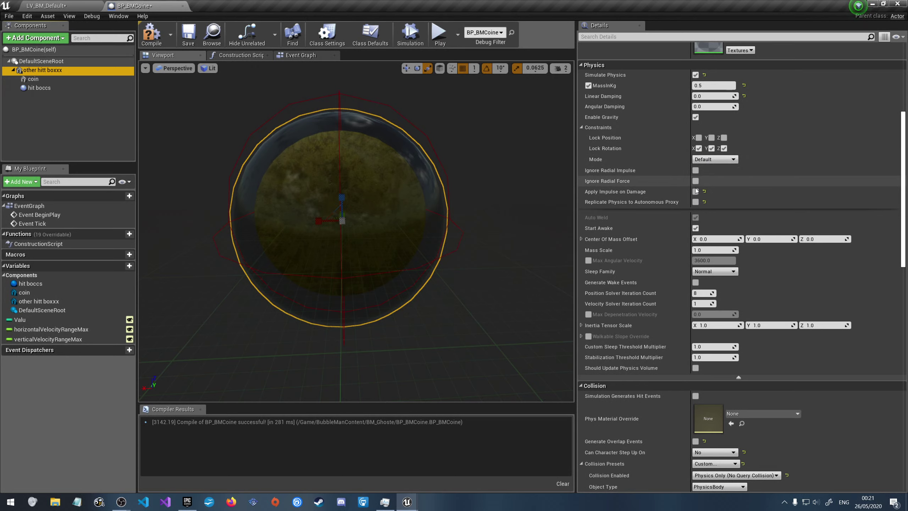
pyautogui.scroll(-1, 696, 201)
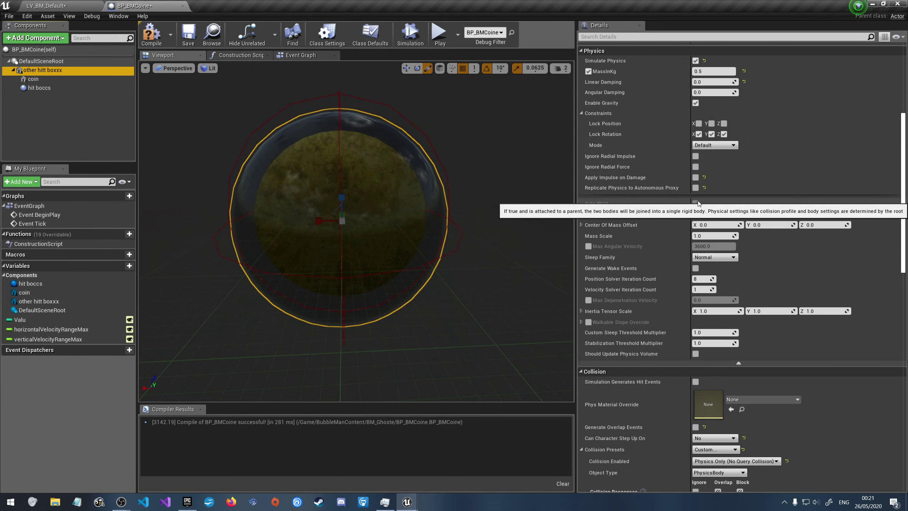
pyautogui.scroll(4, 699, 194)
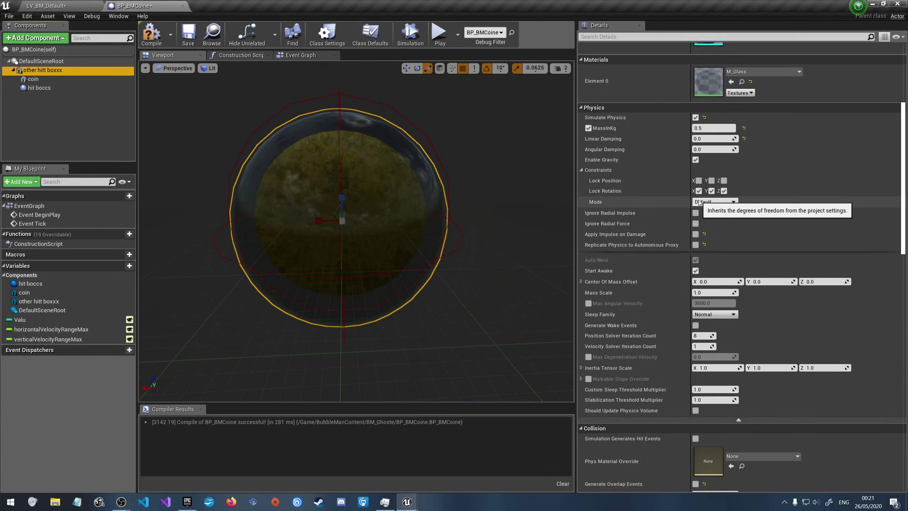
pyautogui.scroll(13, 698, 201)
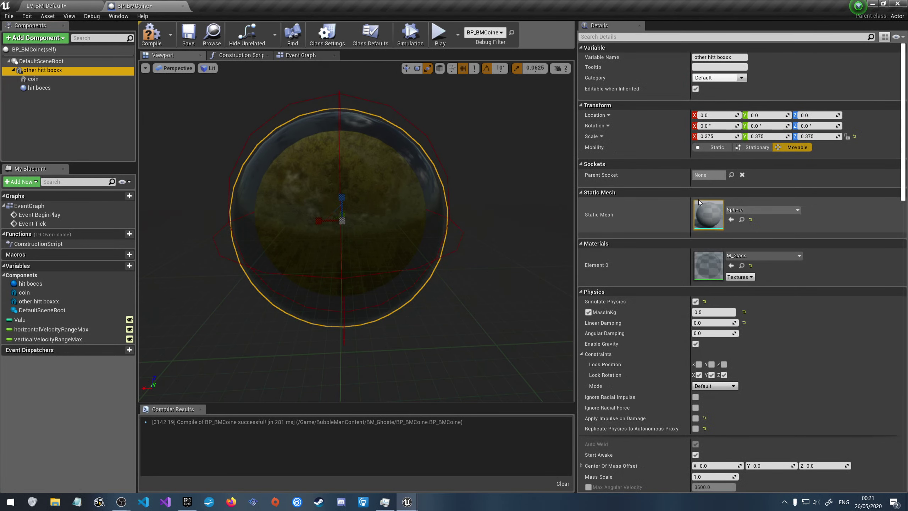
pyautogui.click(151, 35)
pyautogui.click(189, 35)
pyautogui.click(47, 5)
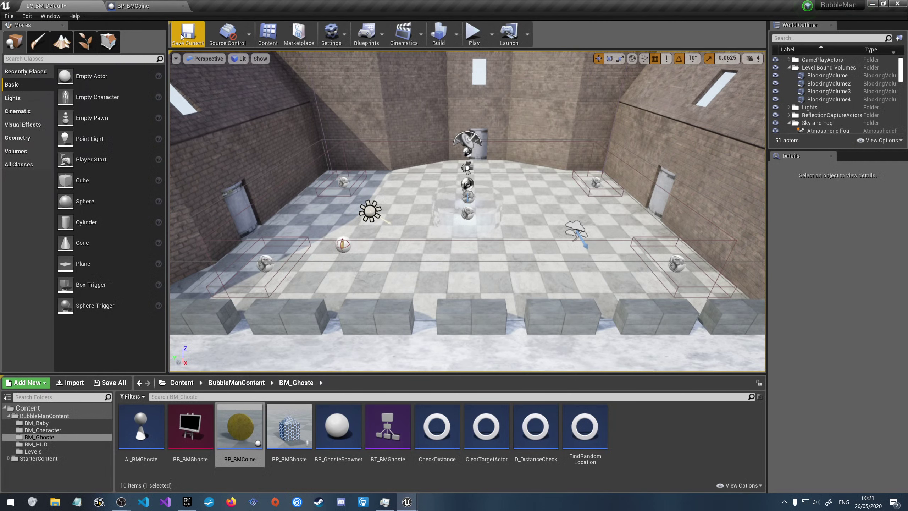
pyautogui.click(183, 34)
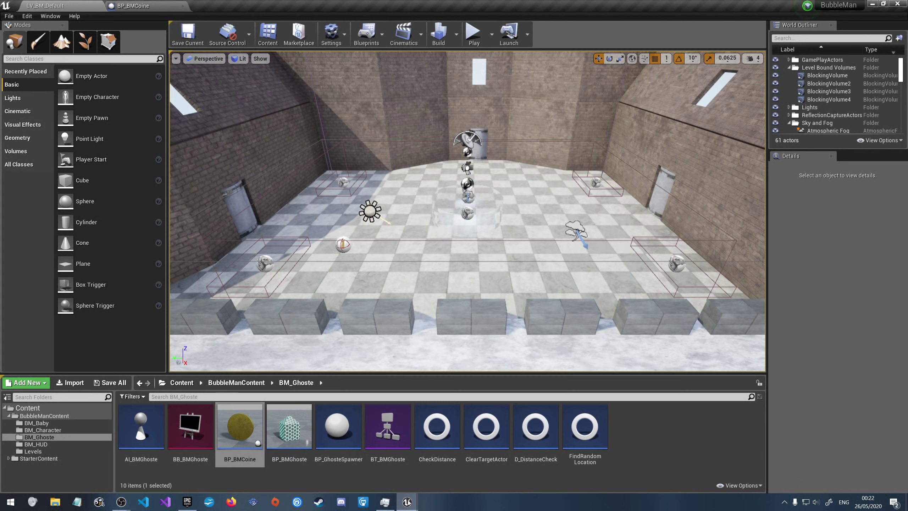
# Switch to the Epic Games Launcher, browse the news on its home page, and return to the BubbleMan project in Unreal Editor
pyautogui.moveTo(407, 502)
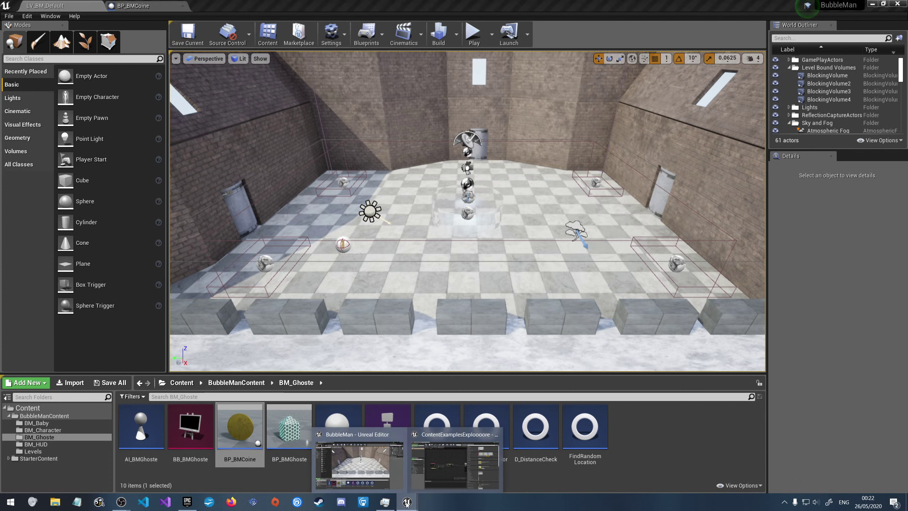
pyautogui.click(187, 501)
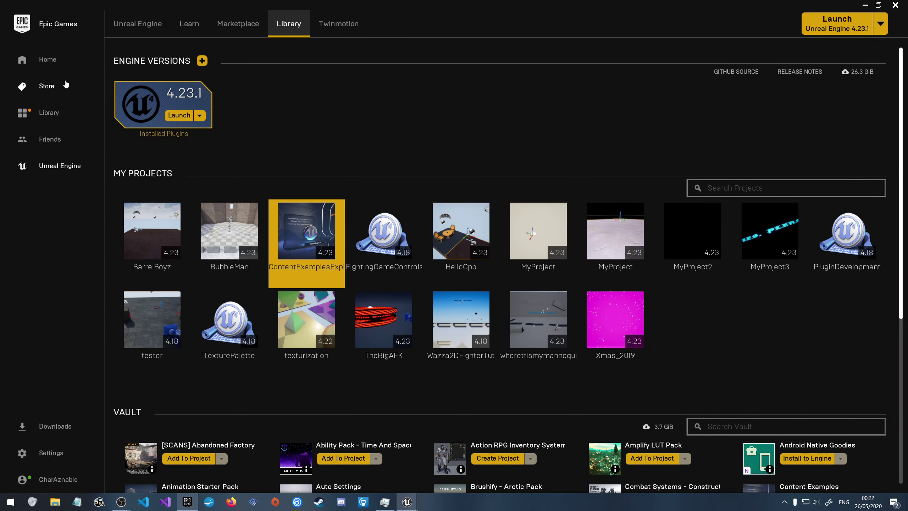
pyautogui.click(60, 68)
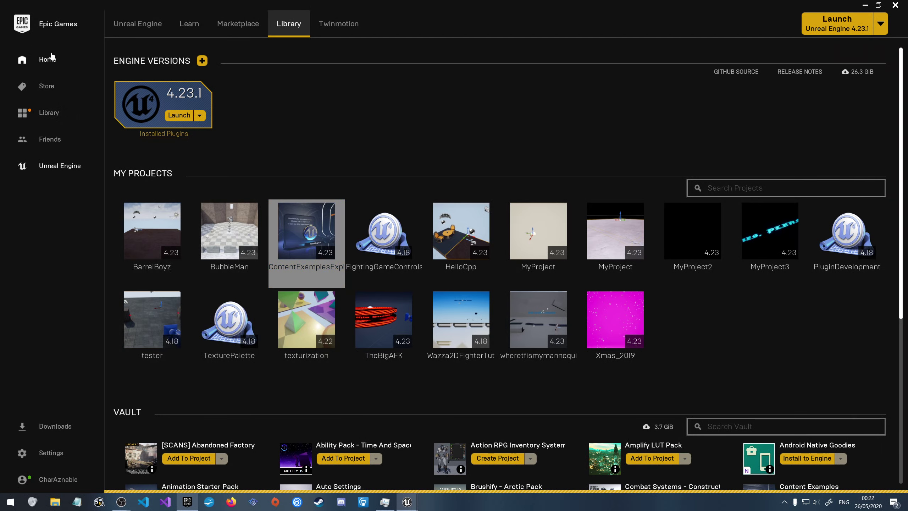
pyautogui.click(50, 59)
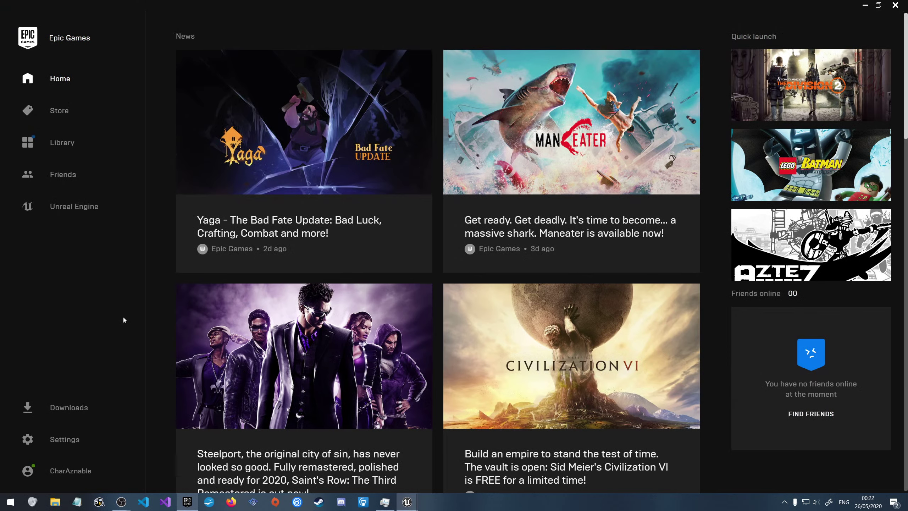
pyautogui.scroll(-5, 124, 316)
pyautogui.moveTo(406, 502)
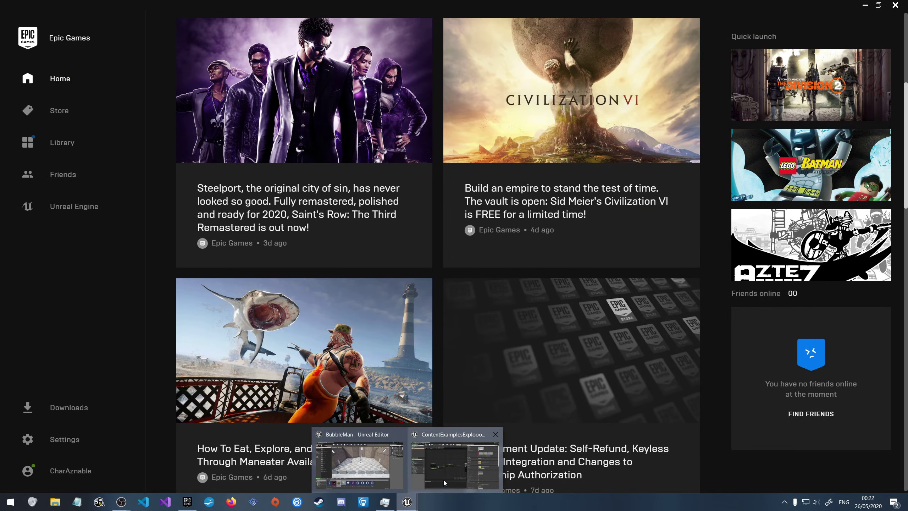
pyautogui.click(358, 450)
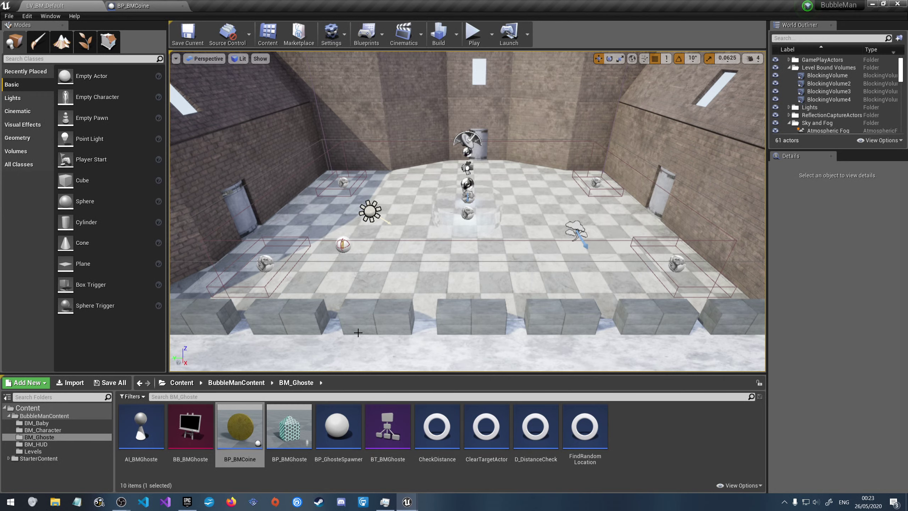
# Play-test the level with a short run to check the coin, and inspect the arena from a higher angle
pyautogui.click(471, 36)
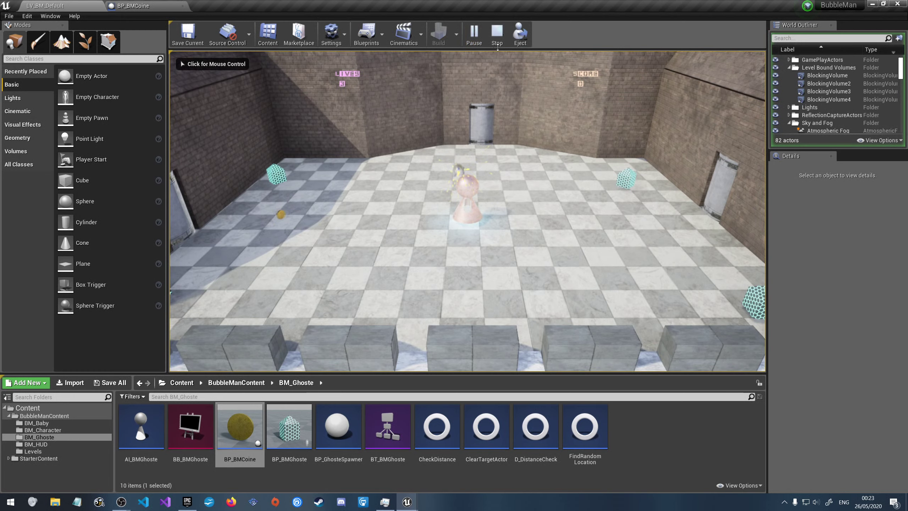
pyautogui.click(496, 34)
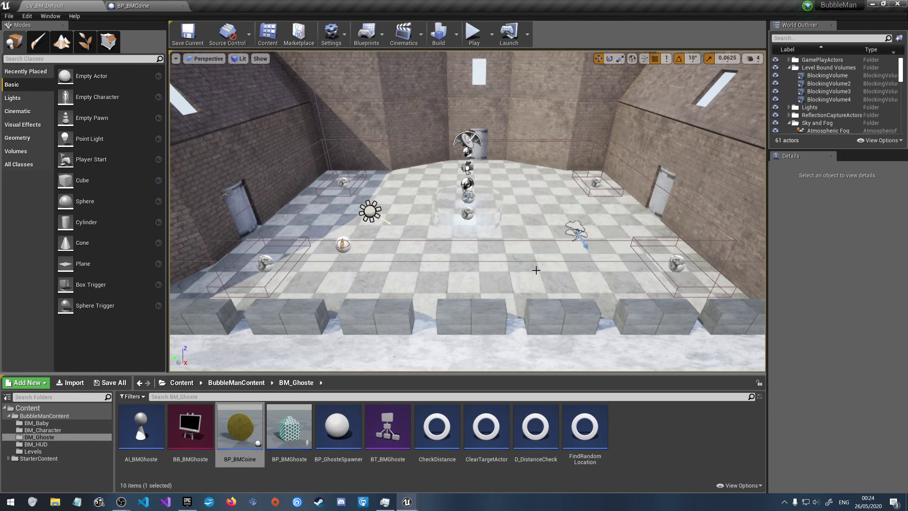
pyautogui.moveTo(536, 270); pyautogui.dragTo(508, 358, button='right')
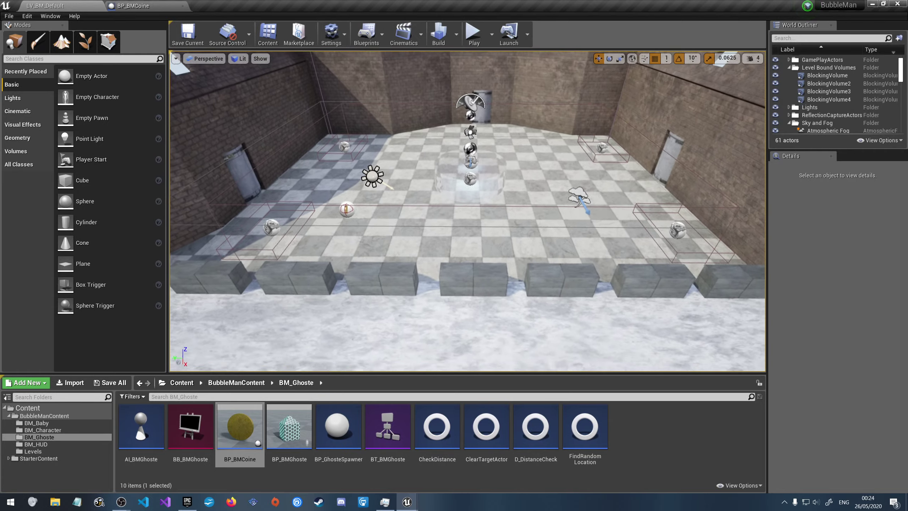